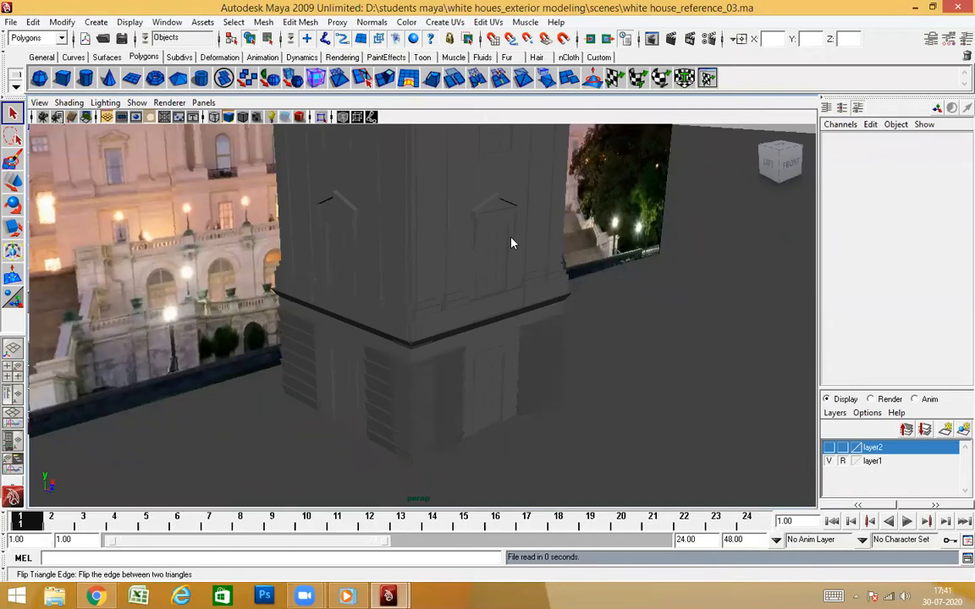
Expand the perspective view to fill the whole window and bring the entire tower into view
{"action": "left_click_drag", "start_coordinate": [509, 324], "coordinate": [444, 387], "text": "alt"}
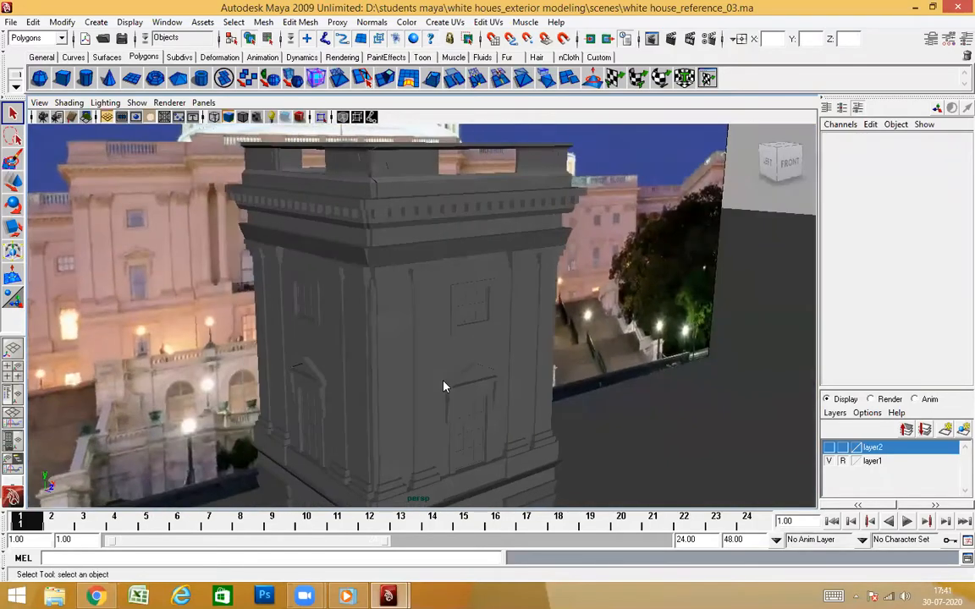
{"action": "key", "text": "ctrl+space"}
{"action": "left_click_drag", "start_coordinate": [525, 389], "coordinate": [566, 406], "text": "alt"}
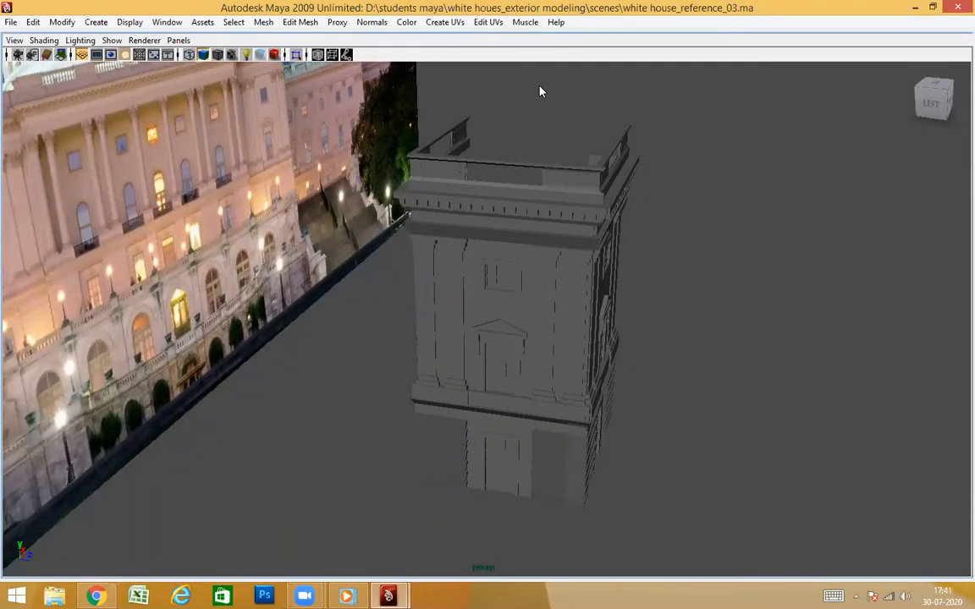
{"action": "left_click", "coordinate": [905, 596]}
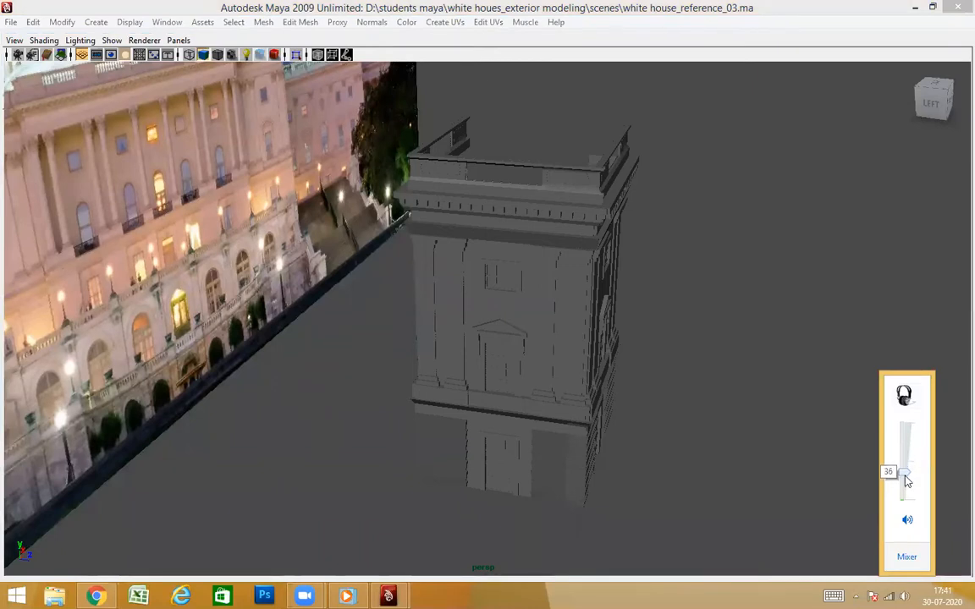
Select the two adjoining wall meshes that meet at the tower's corner and isolate them in the view
{"action": "left_click_drag", "start_coordinate": [479, 256], "coordinate": [493, 178], "text": "alt"}
{"action": "left_click_drag", "start_coordinate": [504, 242], "coordinate": [658, 385], "text": "alt"}
{"action": "left_click_drag", "start_coordinate": [567, 329], "coordinate": [698, 361], "text": "alt"}
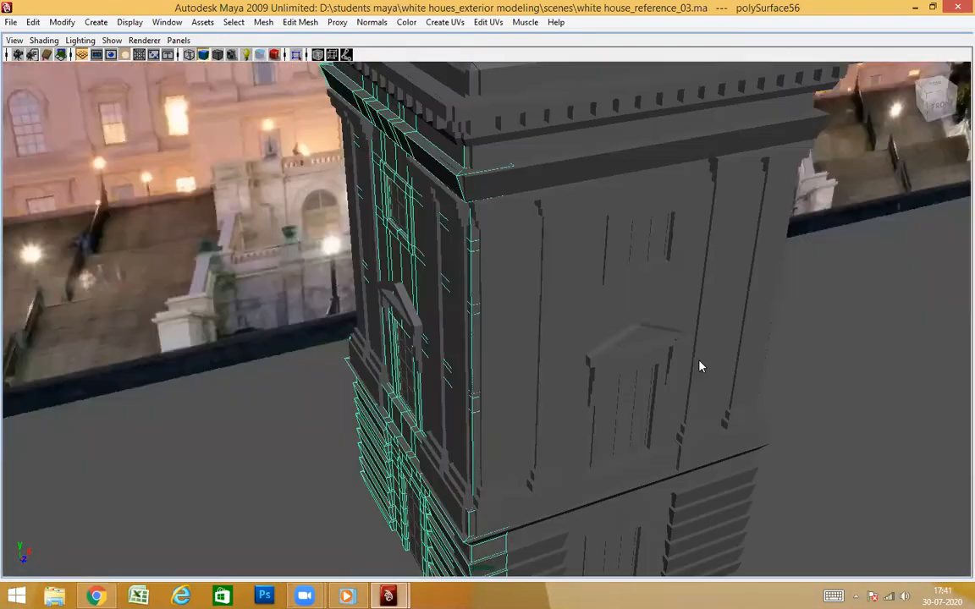
{"action": "left_click_drag", "start_coordinate": [621, 368], "coordinate": [425, 94], "text": "alt"}
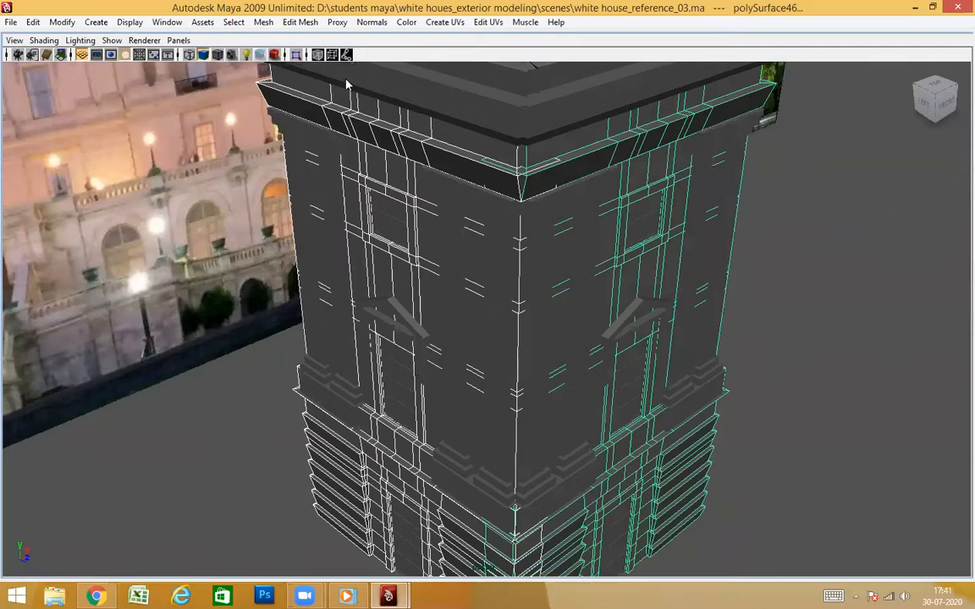
{"action": "left_click", "coordinate": [295, 57]}
Activate the Move tool and switch the left wall mesh to face selection at the tower's corner
{"action": "left_click_drag", "start_coordinate": [538, 231], "coordinate": [719, 231], "text": "alt"}
{"action": "left_click", "coordinate": [744, 231]}
{"action": "scroll", "coordinate": [595, 235], "scroll_direction": "up", "scroll_amount": 2}
{"action": "left_click_drag", "start_coordinate": [594, 235], "coordinate": [498, 228], "text": "alt"}
{"action": "left_click_drag", "start_coordinate": [709, 248], "coordinate": [663, 265], "text": "alt"}
{"action": "left_click_drag", "start_coordinate": [548, 260], "coordinate": [525, 458], "text": "alt"}
{"action": "key", "text": "w"}
{"action": "left_click_drag", "start_coordinate": [580, 372], "coordinate": [302, 194], "text": "alt"}
{"action": "right_click", "coordinate": [302, 194]}
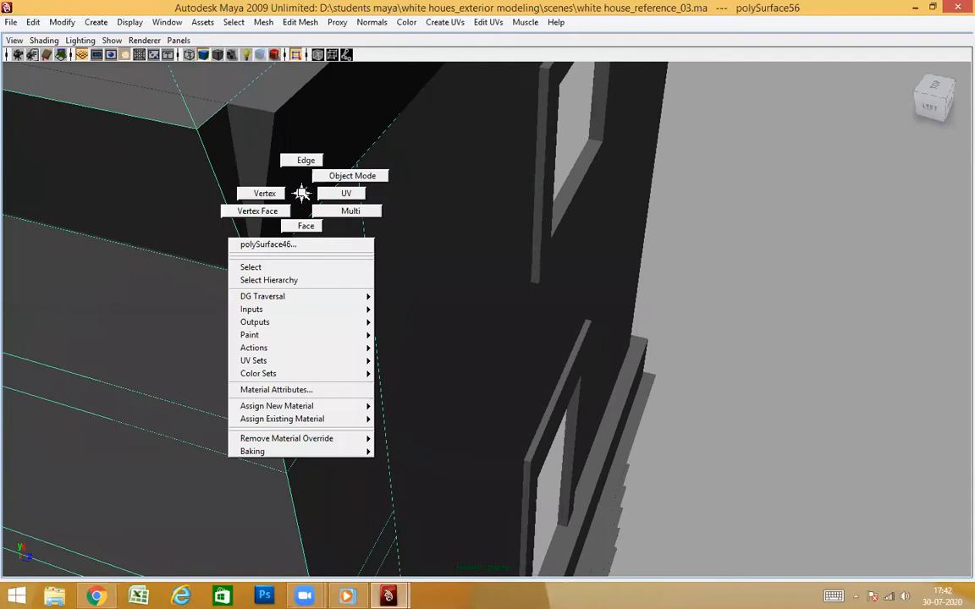
{"action": "right_click", "coordinate": [312, 274]}
{"action": "right_click_drag", "start_coordinate": [311, 305], "coordinate": [313, 306]}
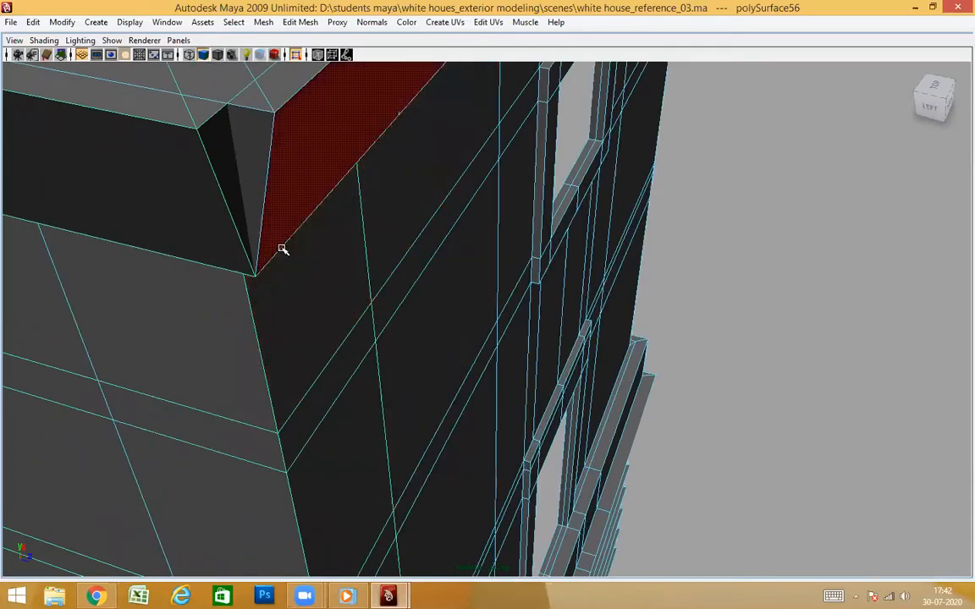
Move the upper cornice's end face at the corner along Z to meet the adjoining wall's cornice
{"action": "left_click", "coordinate": [60, 329]}
{"action": "right_click_drag", "start_coordinate": [28, 347], "coordinate": [83, 352]}
{"action": "scroll", "coordinate": [462, 303], "scroll_direction": "down", "scroll_amount": 5}
{"action": "left_click_drag", "start_coordinate": [463, 302], "coordinate": [539, 386], "text": "alt"}
{"action": "left_click_drag", "start_coordinate": [523, 345], "coordinate": [526, 346]}
{"action": "scroll", "coordinate": [557, 404], "scroll_direction": "up", "scroll_amount": 4}
{"action": "left_click_drag", "start_coordinate": [557, 405], "coordinate": [616, 359], "text": "alt"}
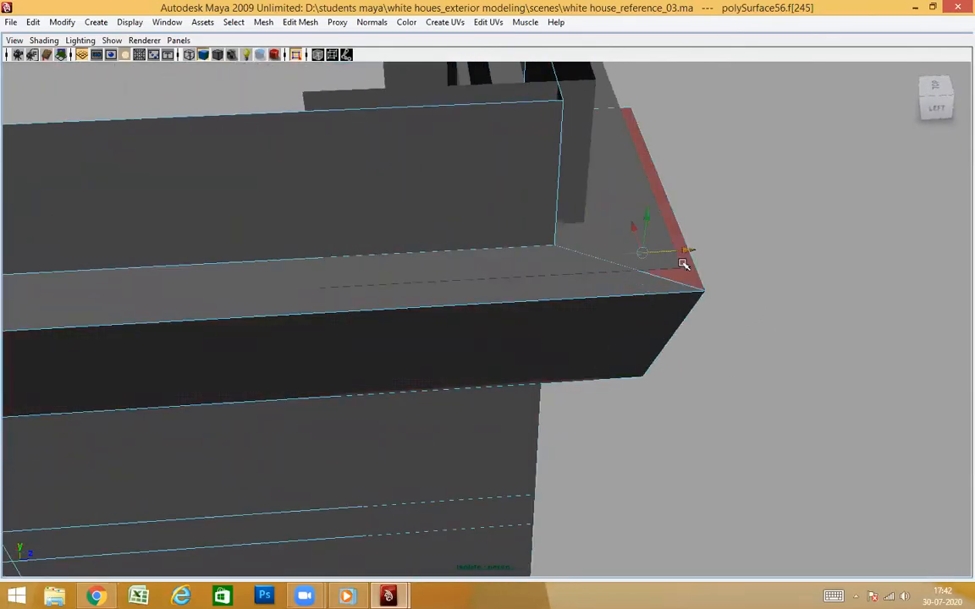
{"action": "left_click_drag", "start_coordinate": [788, 273], "coordinate": [542, 324], "text": "alt"}
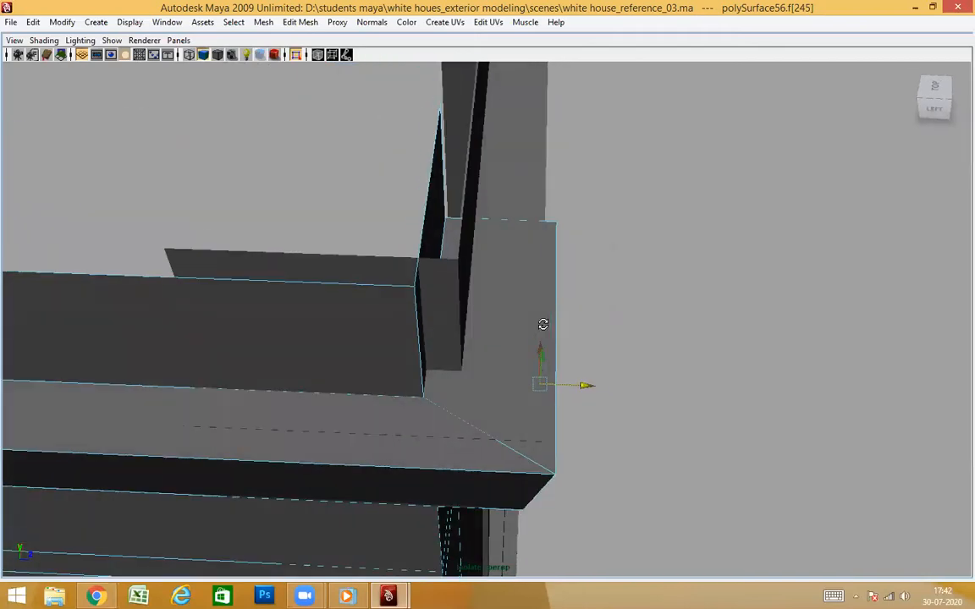
{"action": "left_click_drag", "start_coordinate": [636, 355], "coordinate": [640, 348], "text": "alt"}
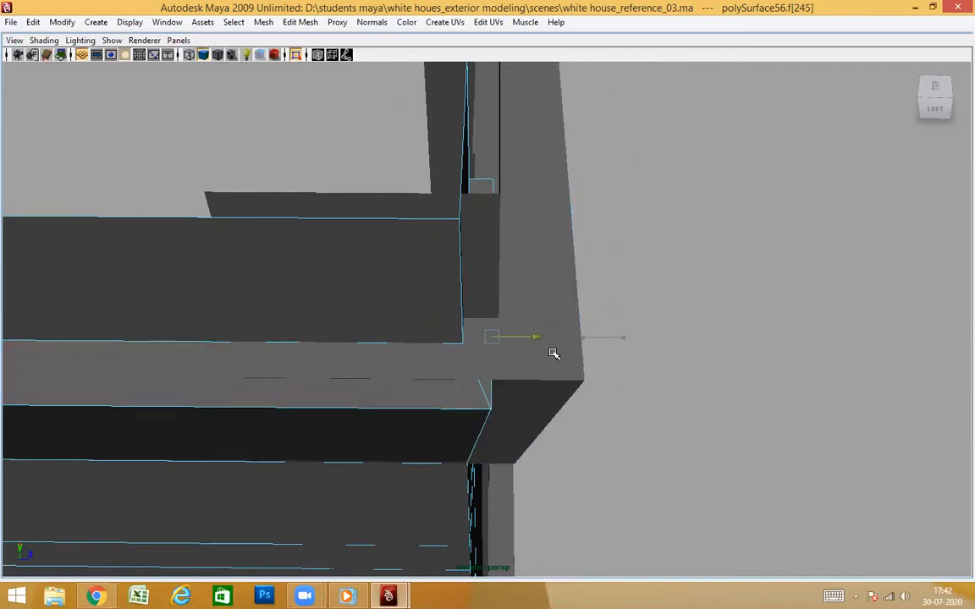
{"action": "left_click_drag", "start_coordinate": [670, 383], "coordinate": [531, 364], "text": "alt"}
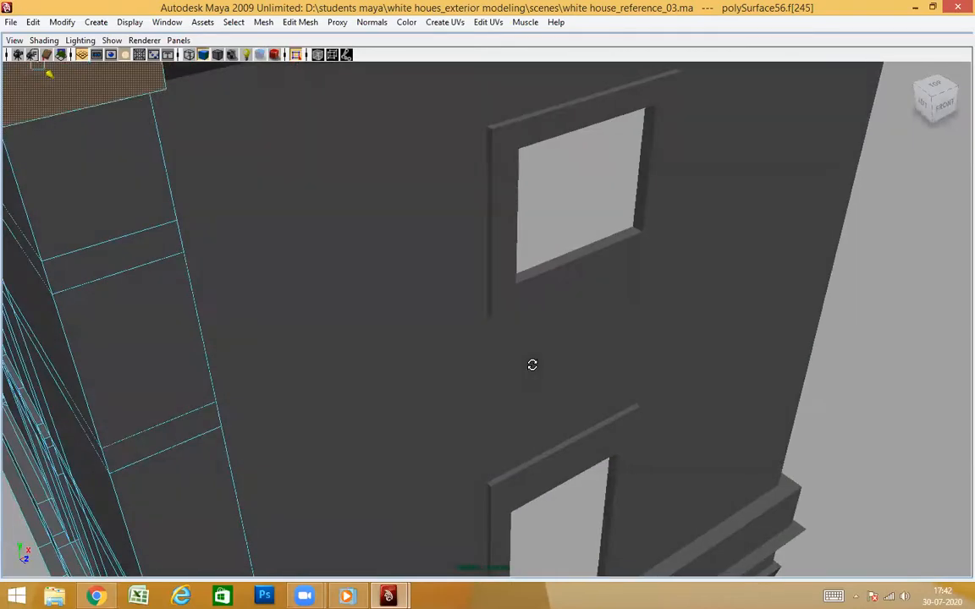
{"action": "middle_click_drag", "start_coordinate": [345, 248], "coordinate": [542, 383], "text": "alt"}
{"action": "left_click_drag", "start_coordinate": [472, 383], "coordinate": [528, 374], "text": "alt"}
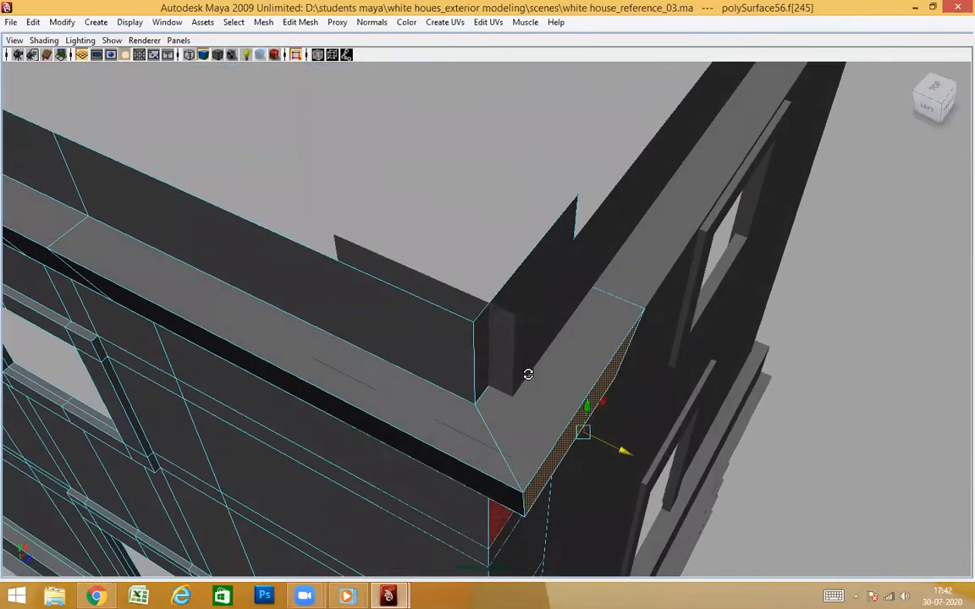
Move the end face of the plain band above the lower ledge along Z to line up with the adjoining wall
{"action": "left_click_drag", "start_coordinate": [608, 376], "coordinate": [641, 325], "text": "alt"}
{"action": "left_click", "coordinate": [739, 326]}
{"action": "scroll", "coordinate": [662, 407], "scroll_direction": "down", "scroll_amount": 3}
{"action": "middle_click_drag", "start_coordinate": [660, 444], "coordinate": [634, 312], "text": "alt"}
{"action": "left_click_drag", "start_coordinate": [634, 311], "coordinate": [673, 418], "text": "alt"}
{"action": "left_click_drag", "start_coordinate": [639, 374], "coordinate": [641, 404], "text": "alt"}
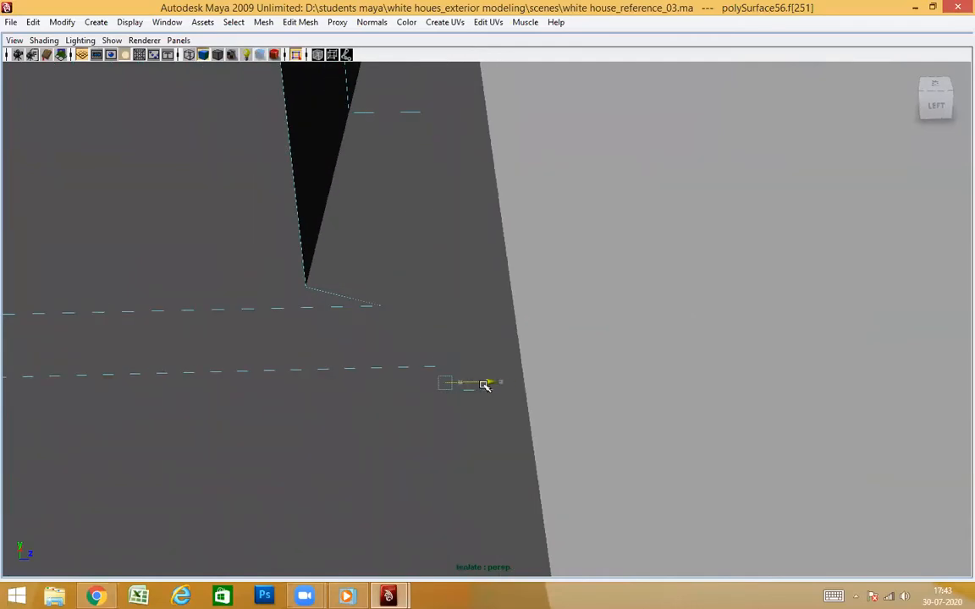
{"action": "left_click_drag", "start_coordinate": [553, 383], "coordinate": [574, 365], "text": "alt"}
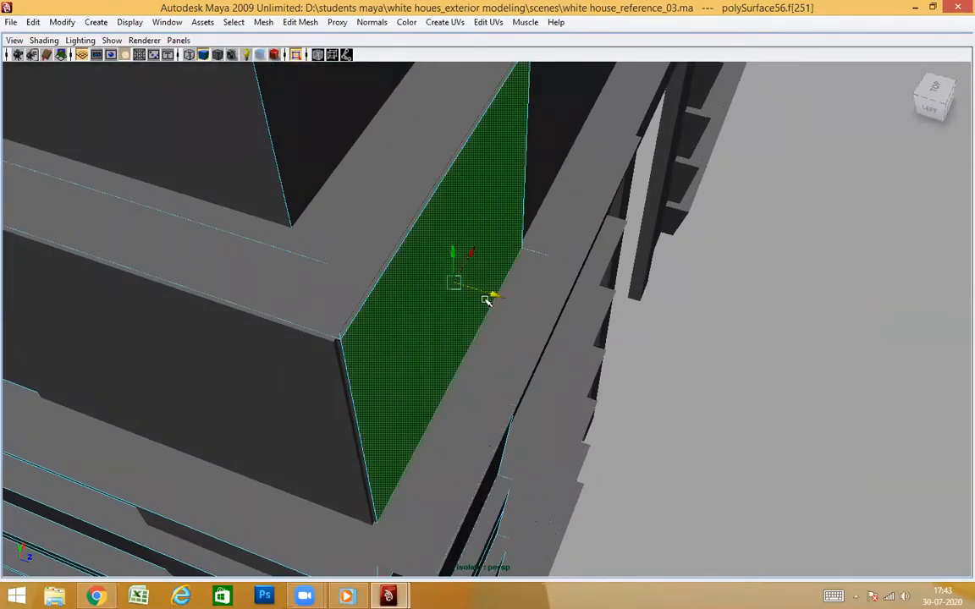
{"action": "left_click_drag", "start_coordinate": [490, 324], "coordinate": [535, 359], "text": "alt"}
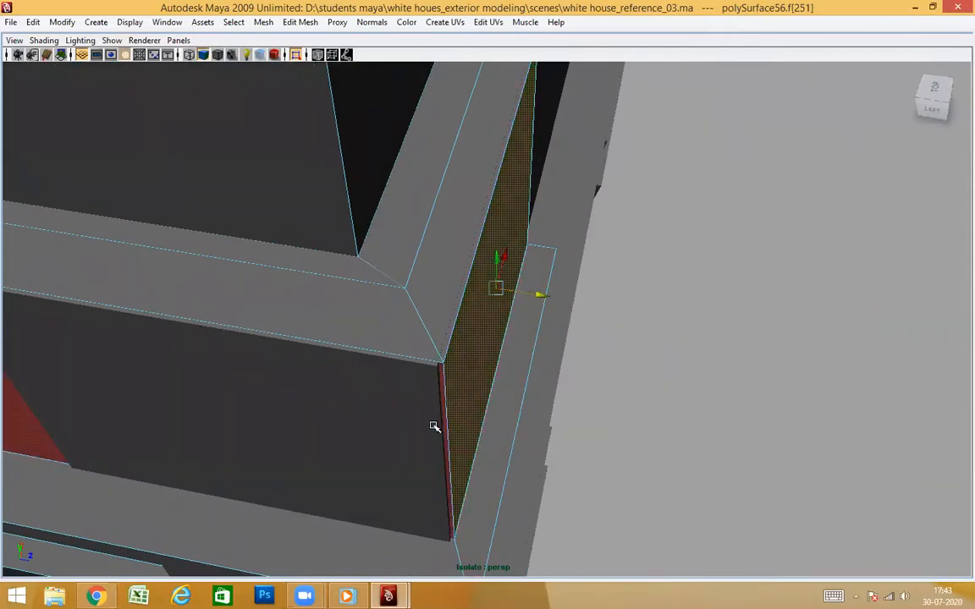
{"action": "left_click_drag", "start_coordinate": [551, 498], "coordinate": [529, 416], "text": "alt"}
Select the slanted ledge face below the plain band at the corner and shift it along Z toward the adjoining wall
{"action": "left_click", "coordinate": [457, 268]}
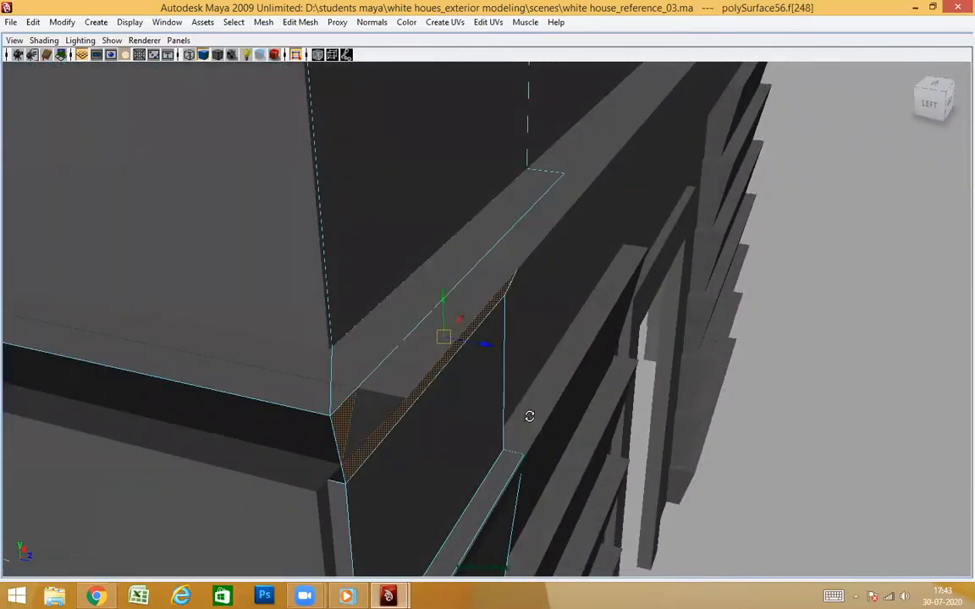
{"action": "left_click", "coordinate": [490, 386]}
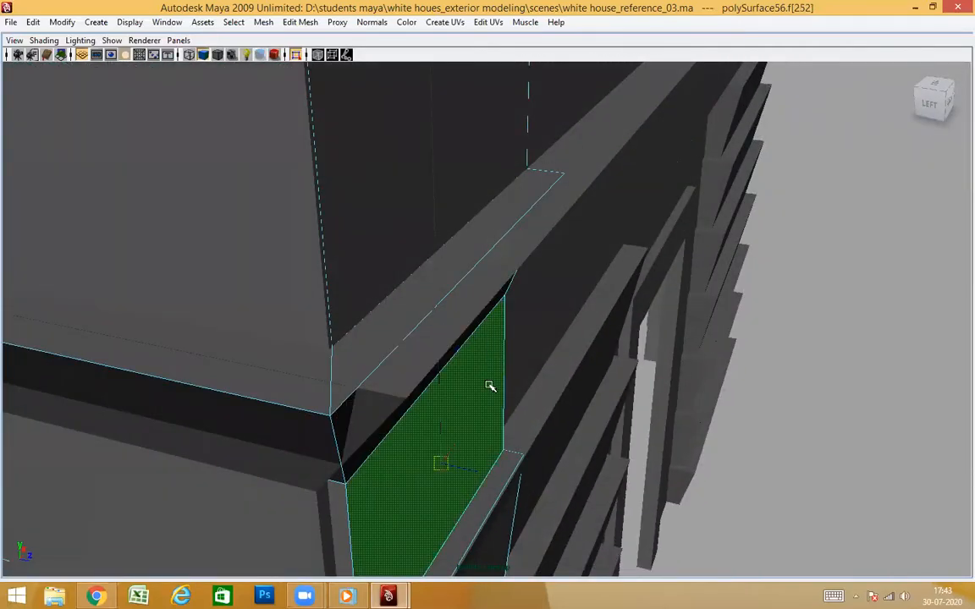
{"action": "left_click", "coordinate": [400, 377]}
{"action": "mouse_move", "coordinate": [563, 444]}
{"action": "left_mouse_down", "text": "alt"}
{"action": "mouse_move", "coordinate": [576, 432]}
{"action": "mouse_move", "coordinate": [577, 440]}
{"action": "left_mouse_up", "text": "alt"}
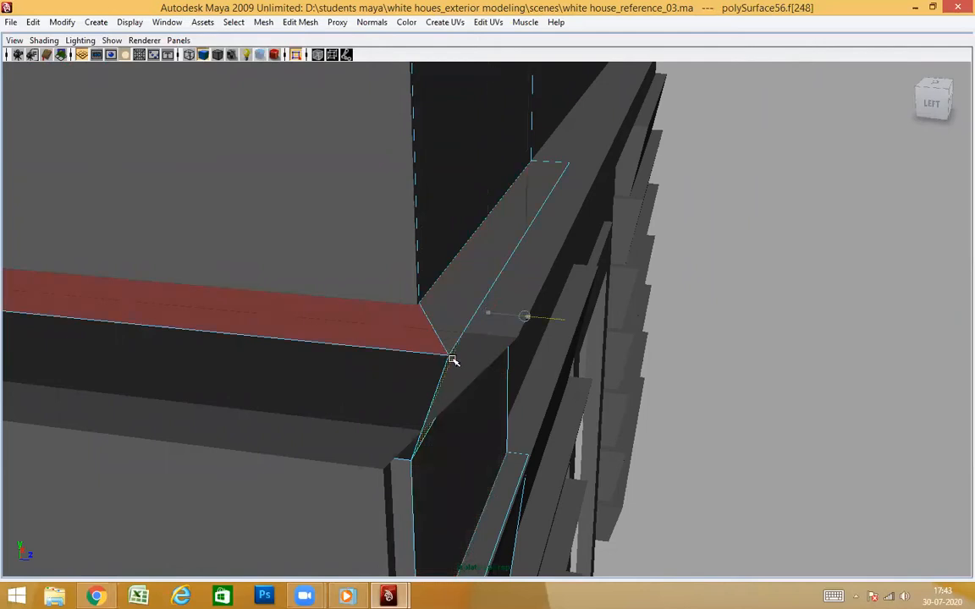
{"action": "left_click_drag", "start_coordinate": [675, 389], "coordinate": [691, 392], "text": "alt"}
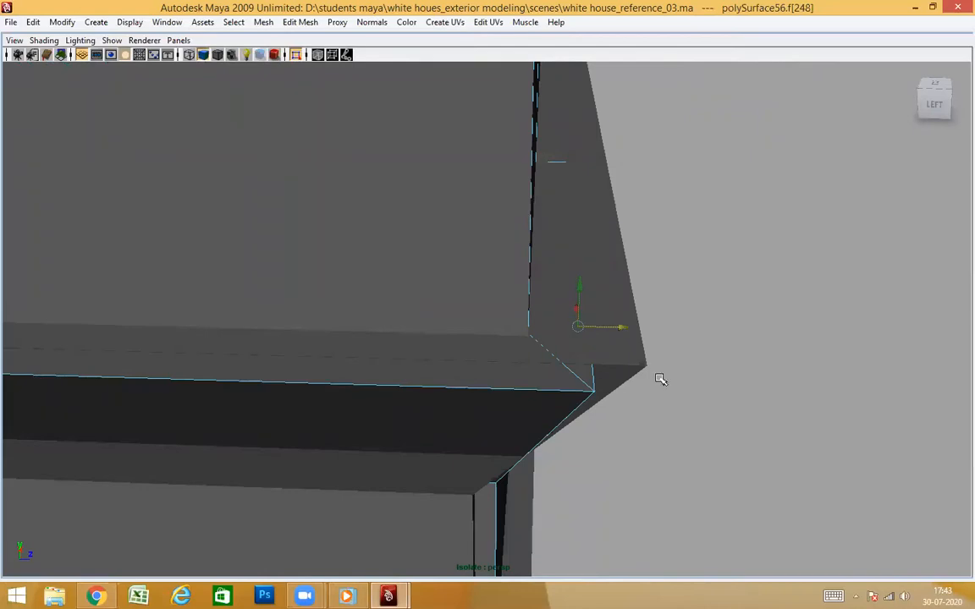
{"action": "left_click_drag", "start_coordinate": [725, 415], "coordinate": [679, 379], "text": "alt"}
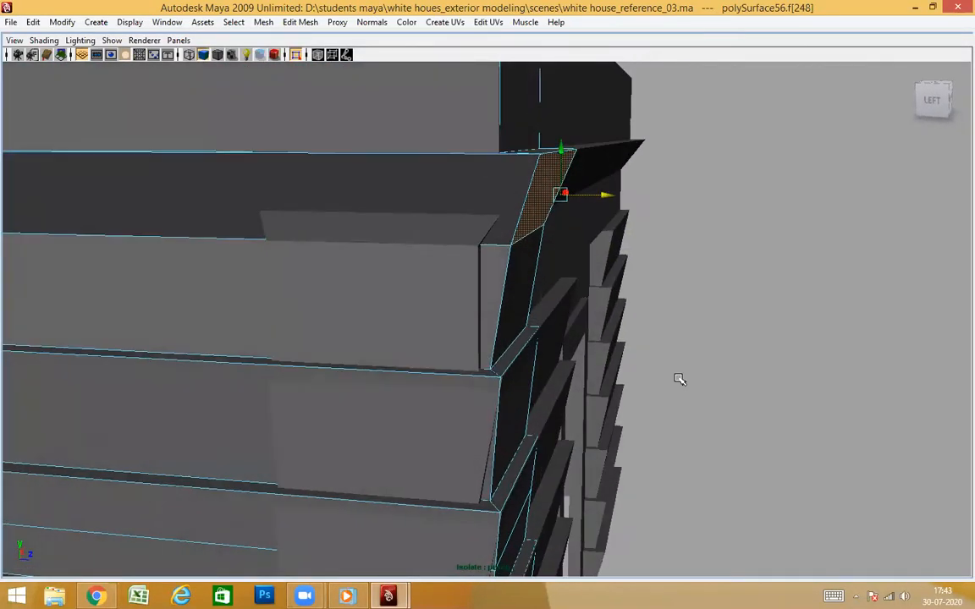
Move the ledge's outer top edge at the corner along Z to match the adjoining wall's ledge tip
{"action": "left_click_drag", "start_coordinate": [564, 367], "coordinate": [595, 394], "text": "alt"}
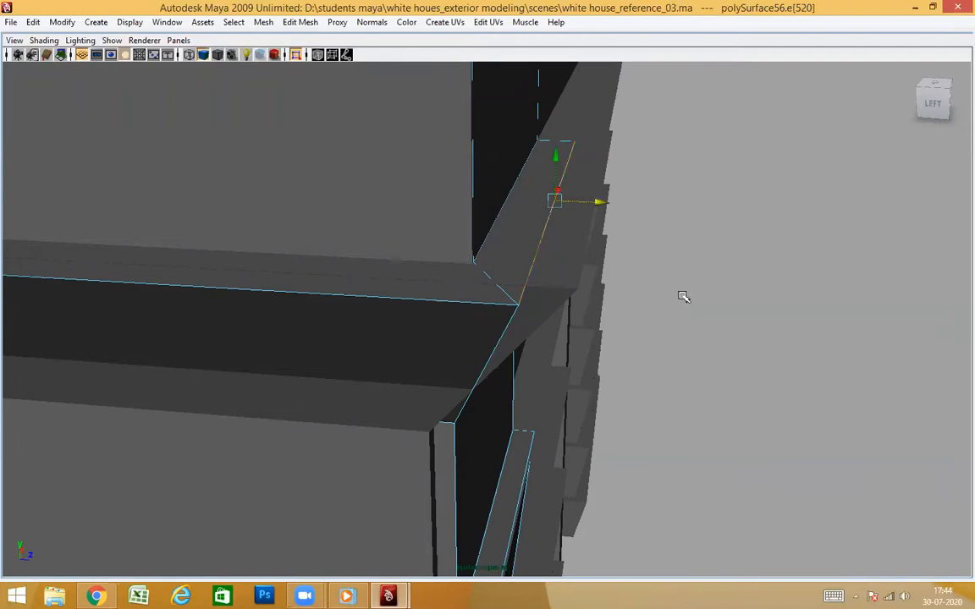
{"action": "left_click_drag", "start_coordinate": [683, 296], "coordinate": [698, 301], "text": "alt"}
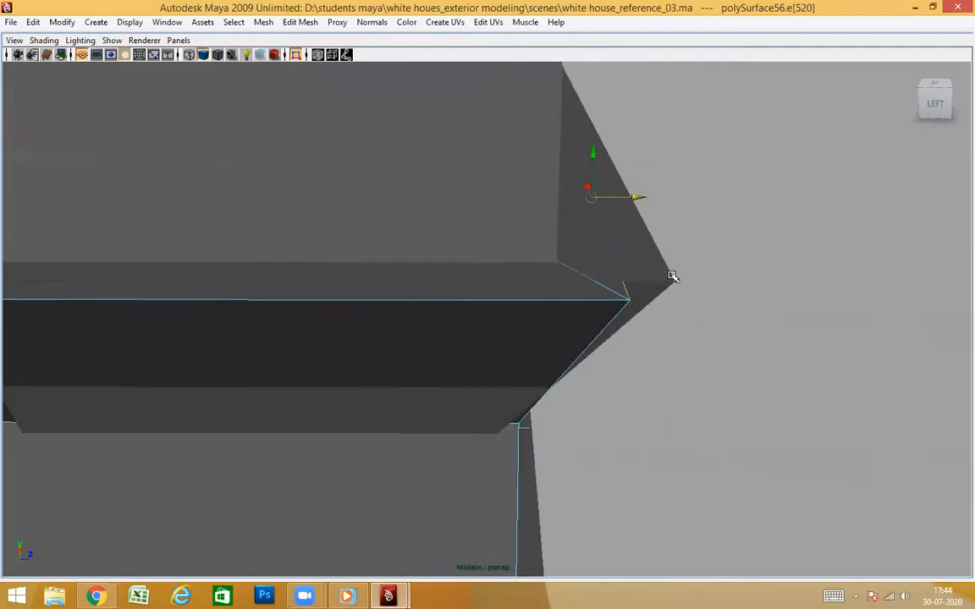
{"action": "left_click_drag", "start_coordinate": [697, 367], "coordinate": [574, 371], "text": "alt"}
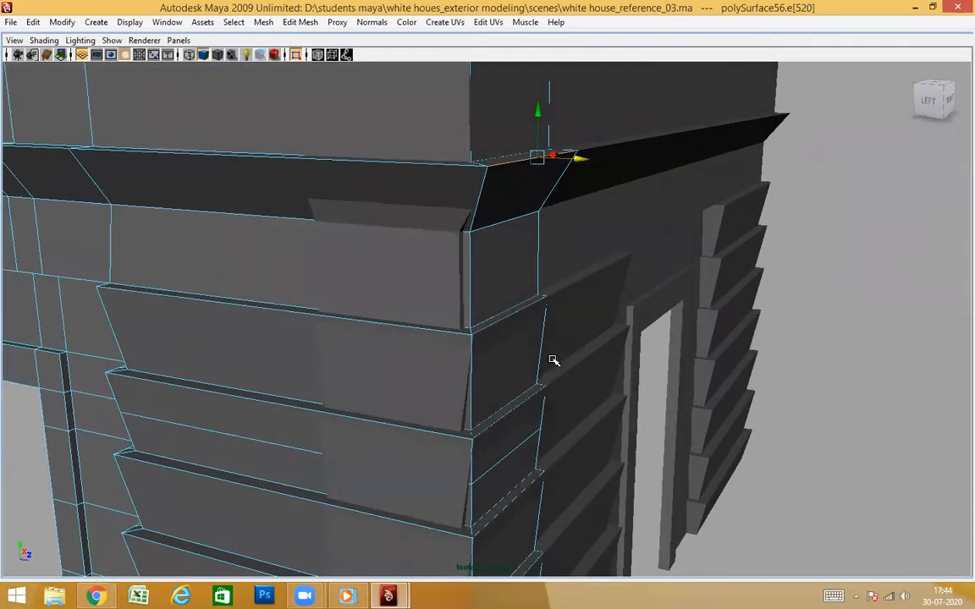
Select all corner return faces of the lower stone courses and move them along Z to meet the adjoining wall
{"action": "left_click_drag", "start_coordinate": [509, 267], "coordinate": [485, 355], "text": "alt"}
{"action": "scroll", "coordinate": [524, 408], "scroll_direction": "up", "scroll_amount": 3}
{"action": "scroll", "coordinate": [496, 372], "scroll_direction": "up", "scroll_amount": 3}
{"action": "scroll", "coordinate": [451, 381], "scroll_direction": "down", "scroll_amount": 4}
{"action": "left_click_drag", "start_coordinate": [525, 403], "coordinate": [609, 347], "text": "alt"}
{"action": "scroll", "coordinate": [525, 323], "scroll_direction": "down", "scroll_amount": 4}
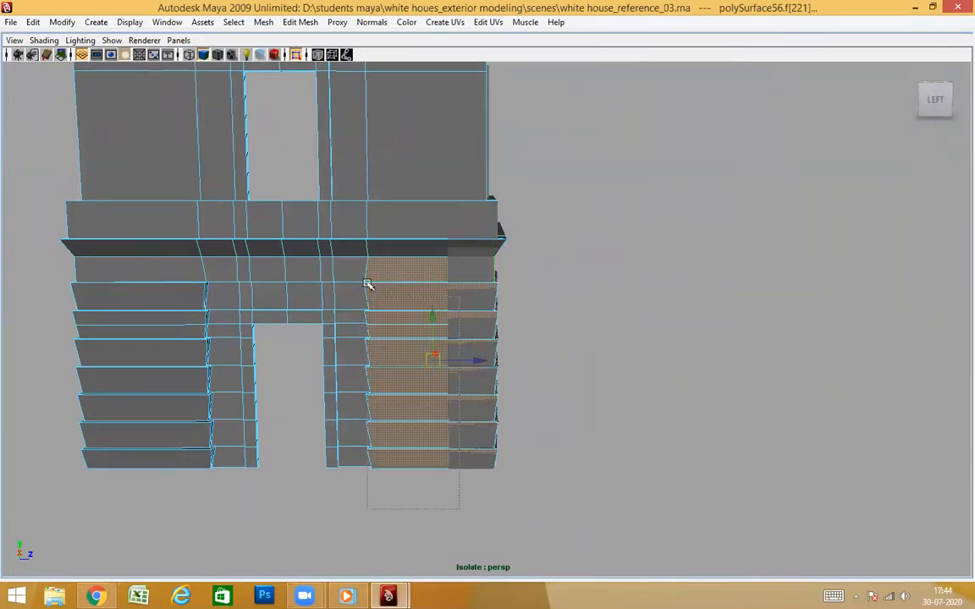
{"action": "right_click_drag", "start_coordinate": [392, 300], "coordinate": [526, 370], "text": "alt"}
{"action": "left_click_drag", "start_coordinate": [526, 370], "coordinate": [578, 473], "text": "alt"}
{"action": "left_click_drag", "start_coordinate": [610, 531], "coordinate": [601, 394], "text": "alt"}
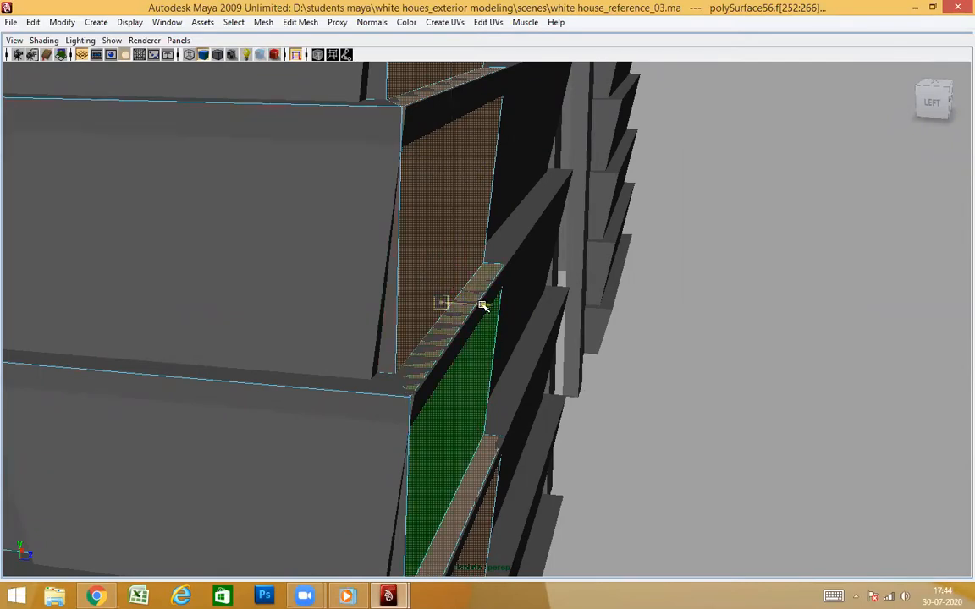
{"action": "left_click_drag", "start_coordinate": [526, 269], "coordinate": [527, 393], "text": "alt"}
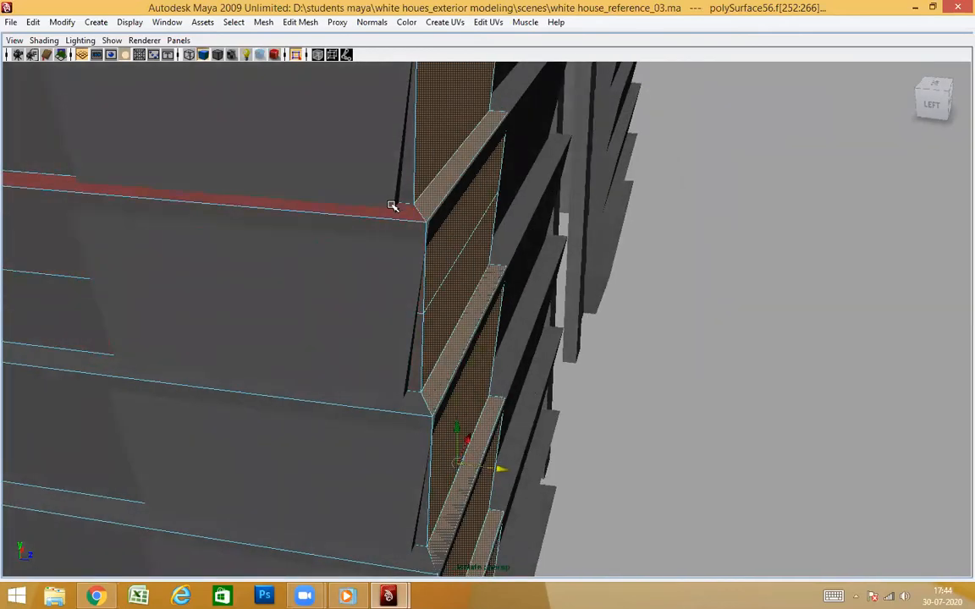
{"action": "middle_click_drag", "start_coordinate": [392, 206], "coordinate": [398, 207]}
{"action": "left_click_drag", "start_coordinate": [605, 341], "coordinate": [569, 315], "text": "alt"}
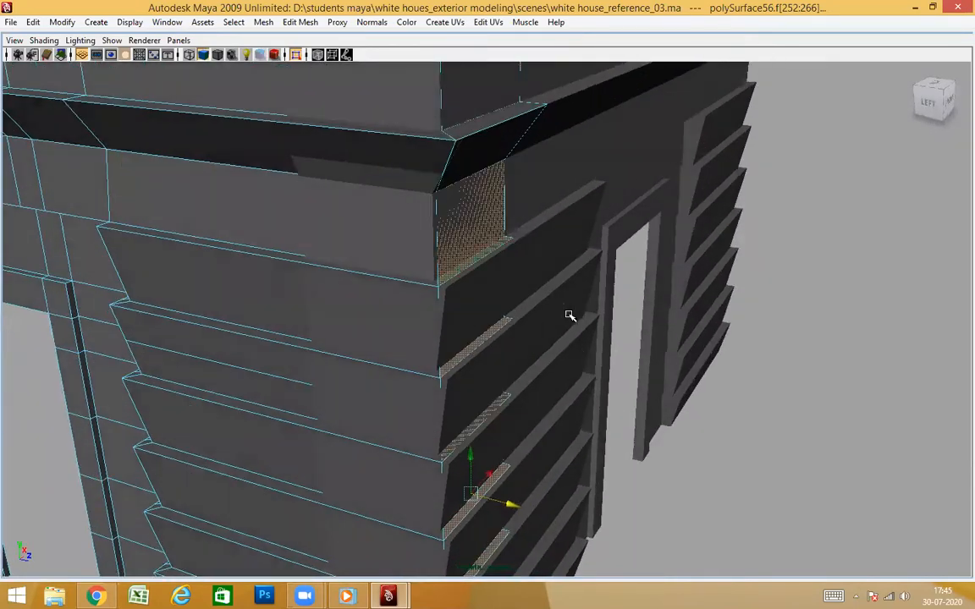
Select the outer top edges of the lower stone courses' corner returns and move them along Z to the adjoining profile
{"action": "right_click", "coordinate": [175, 206]}
{"action": "left_click_drag", "start_coordinate": [175, 205], "coordinate": [550, 327], "text": "alt"}
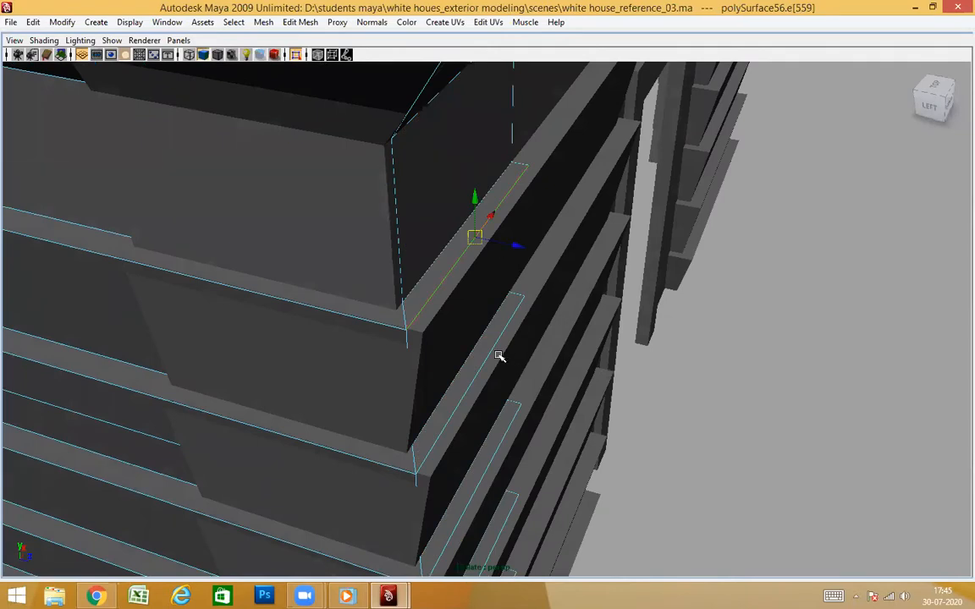
{"action": "left_click_drag", "start_coordinate": [543, 406], "coordinate": [568, 416], "text": "alt"}
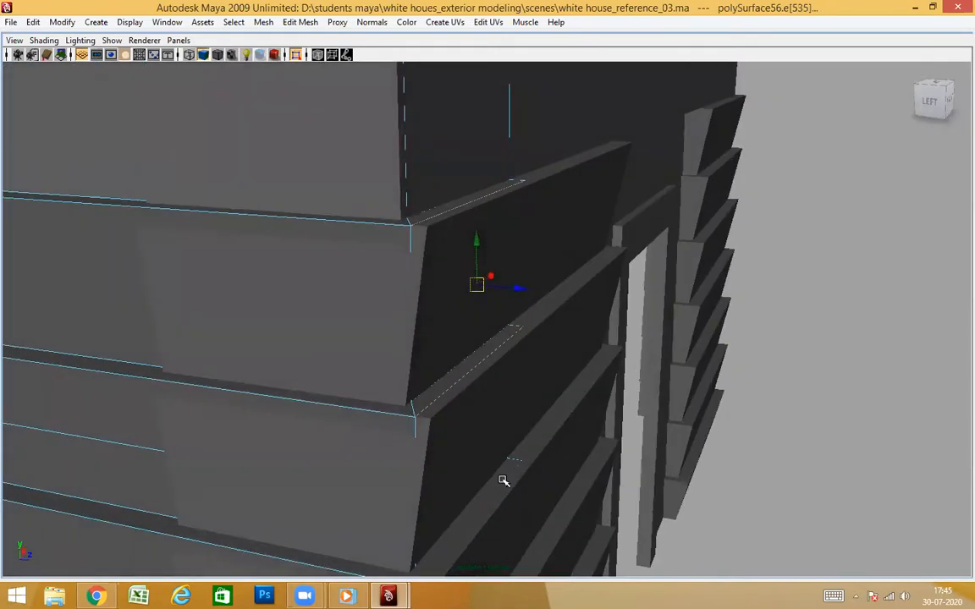
{"action": "left_click_drag", "start_coordinate": [506, 486], "coordinate": [486, 376], "text": "alt"}
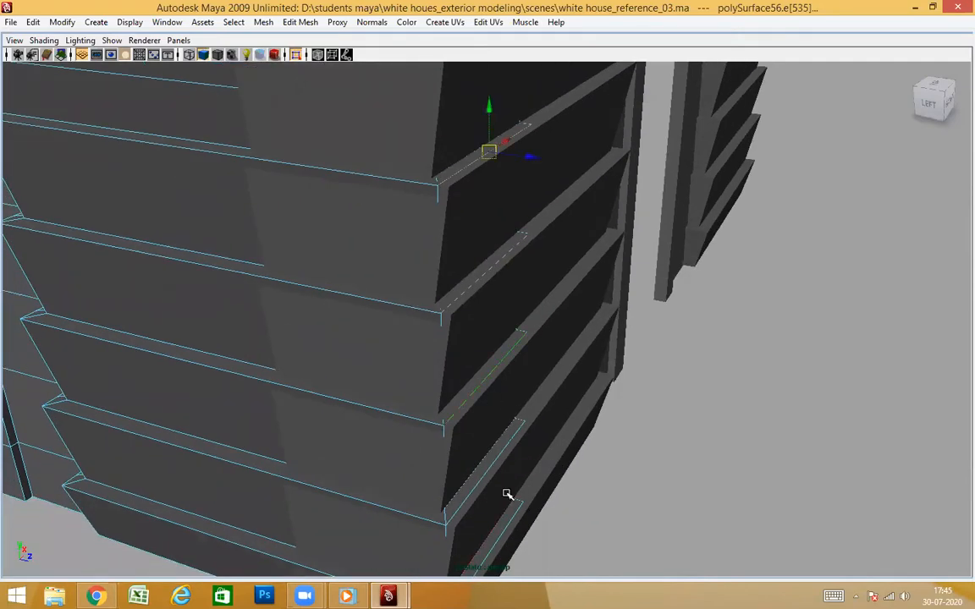
{"action": "left_click_drag", "start_coordinate": [579, 500], "coordinate": [600, 446], "text": "alt"}
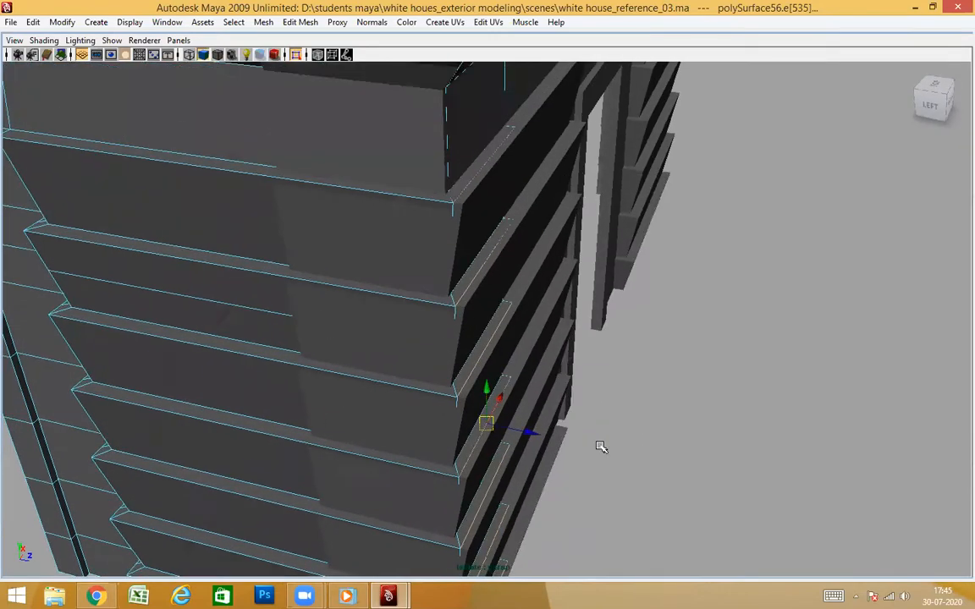
{"action": "left_click_drag", "start_coordinate": [569, 481], "coordinate": [599, 445], "text": "alt"}
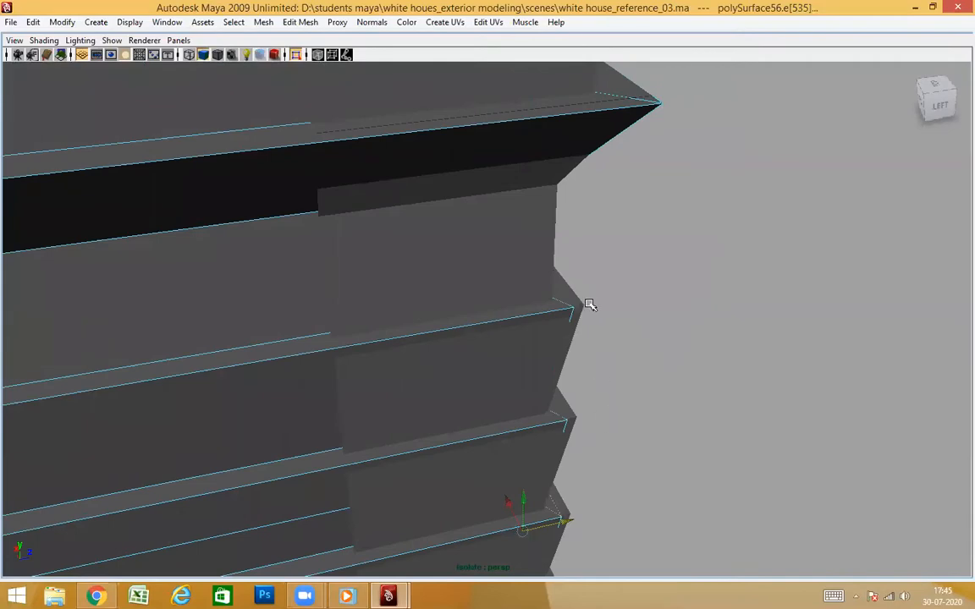
{"action": "left_click_drag", "start_coordinate": [600, 316], "coordinate": [461, 417], "text": "alt"}
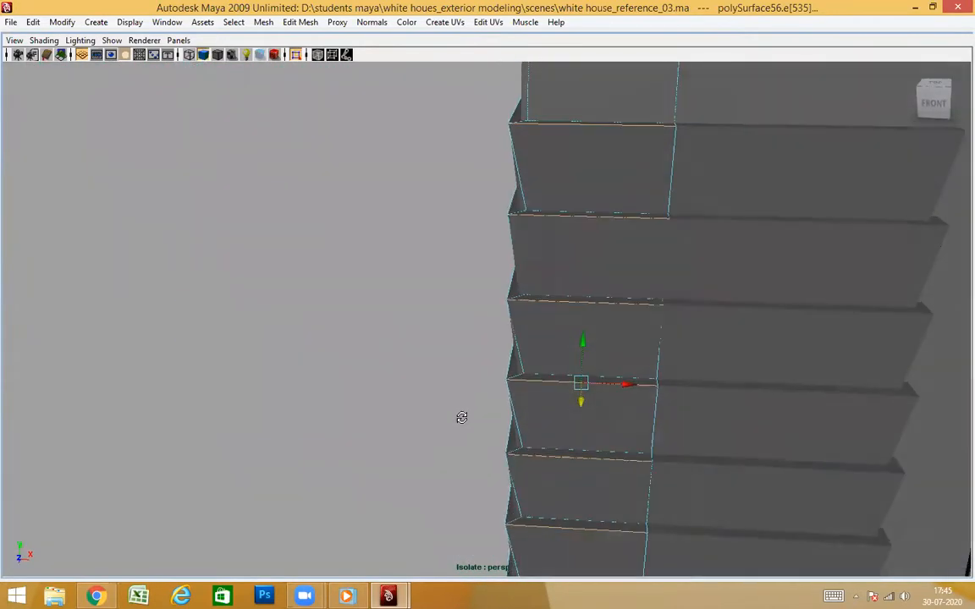
{"action": "left_click_drag", "start_coordinate": [537, 433], "coordinate": [550, 354], "text": "alt"}
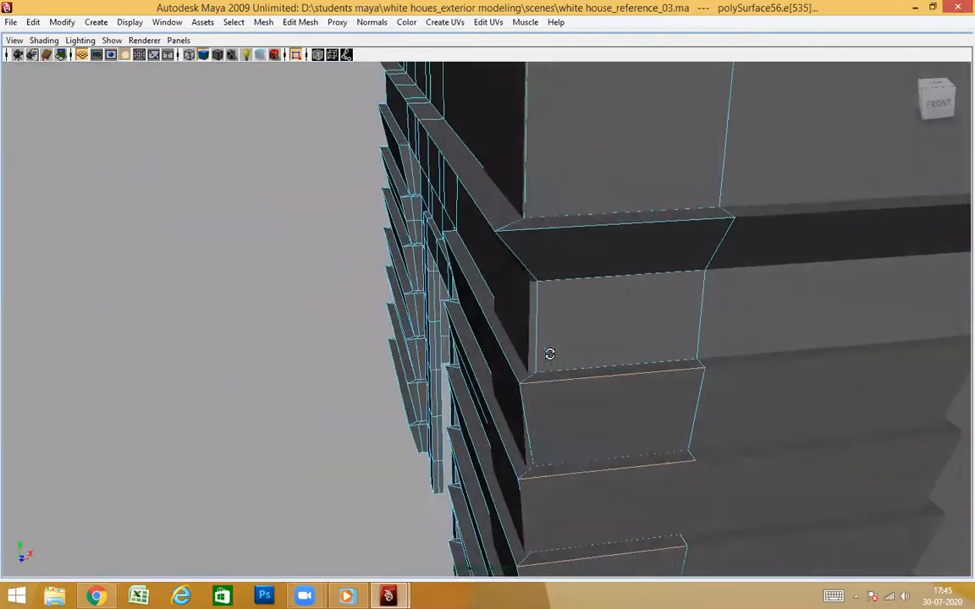
{"action": "mouse_move", "coordinate": [649, 378]}
{"action": "left_mouse_down", "text": "alt"}
{"action": "mouse_move", "coordinate": [754, 359]}
{"action": "mouse_move", "coordinate": [607, 292]}
{"action": "mouse_move", "coordinate": [515, 327]}
{"action": "mouse_move", "coordinate": [536, 345]}
{"action": "mouse_move", "coordinate": [614, 355]}
{"action": "mouse_move", "coordinate": [600, 383]}
{"action": "mouse_move", "coordinate": [551, 392]}
{"action": "mouse_move", "coordinate": [667, 367]}
{"action": "mouse_move", "coordinate": [639, 357]}
{"action": "mouse_move", "coordinate": [683, 316]}
{"action": "mouse_move", "coordinate": [612, 392]}
{"action": "mouse_move", "coordinate": [591, 322]}
{"action": "mouse_move", "coordinate": [629, 368]}
{"action": "mouse_move", "coordinate": [612, 403]}
{"action": "mouse_move", "coordinate": [740, 400]}
{"action": "mouse_move", "coordinate": [644, 412]}
{"action": "mouse_move", "coordinate": [651, 397]}
{"action": "left_mouse_up", "text": "alt"}
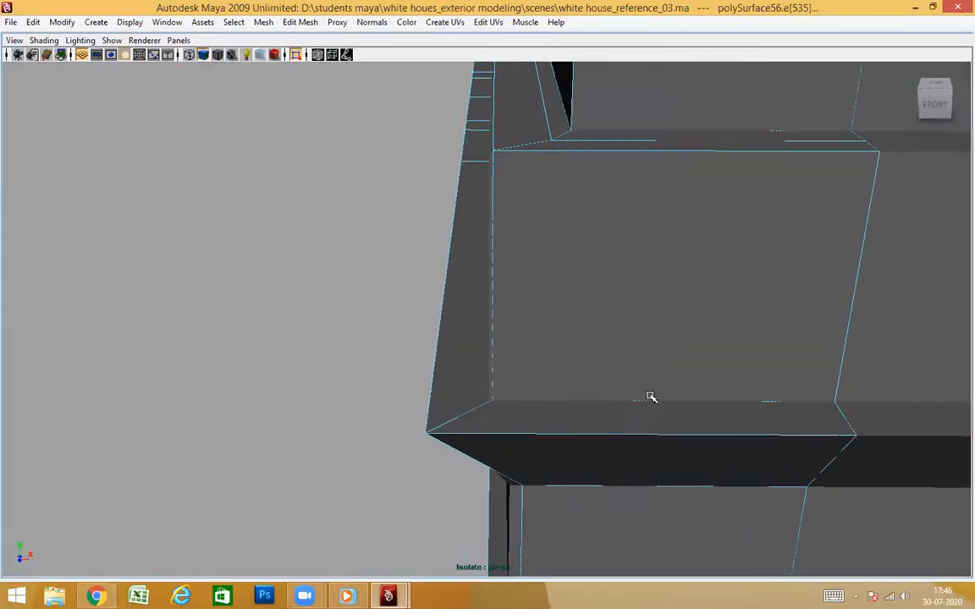
Select the vertical corner edge of the wall above the ledge and move it along X toward the adjoining wall
{"action": "middle_click_drag", "start_coordinate": [551, 238], "coordinate": [676, 477], "text": "alt"}
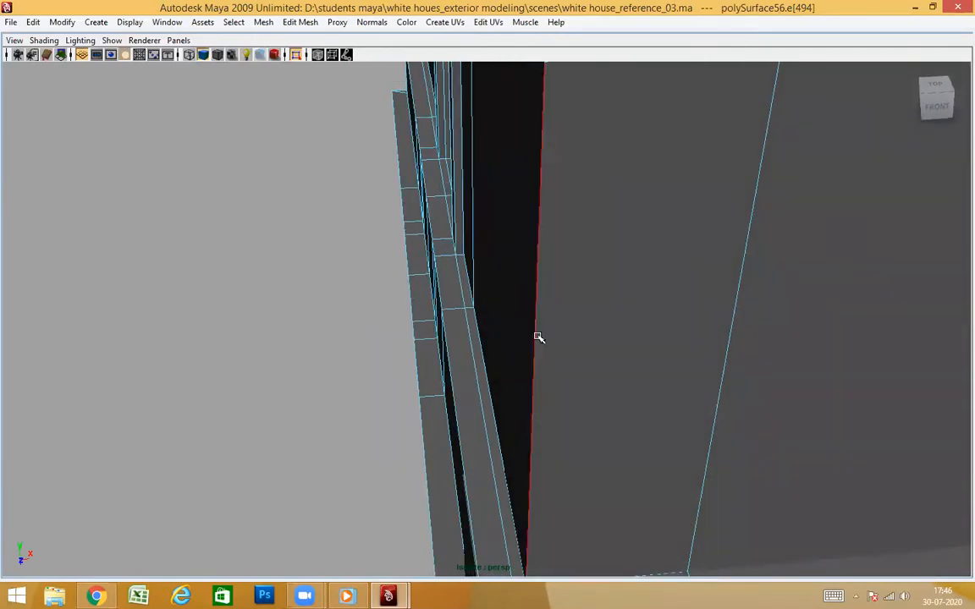
{"action": "left_click_drag", "start_coordinate": [594, 404], "coordinate": [599, 343], "text": "alt"}
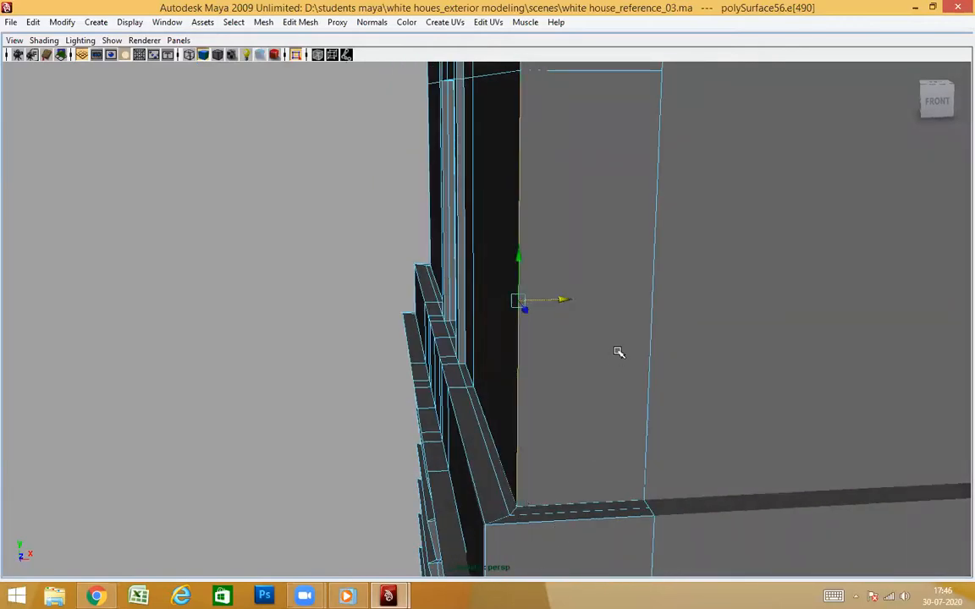
{"action": "left_click_drag", "start_coordinate": [627, 470], "coordinate": [707, 401], "text": "alt"}
{"action": "right_click_drag", "start_coordinate": [707, 400], "coordinate": [695, 326], "text": "alt"}
{"action": "middle_click_drag", "start_coordinate": [696, 326], "coordinate": [638, 540], "text": "alt"}
{"action": "right_click_drag", "start_coordinate": [638, 540], "coordinate": [624, 437], "text": "alt"}
{"action": "middle_click_drag", "start_coordinate": [637, 284], "coordinate": [640, 438], "text": "alt"}
{"action": "left_click_drag", "start_coordinate": [639, 438], "coordinate": [671, 327], "text": "alt"}
Select the side faces of the top band above the cornice and move them along X to line up with the adjoining wall
{"action": "right_click_drag", "start_coordinate": [564, 254], "coordinate": [564, 255]}
{"action": "left_click_drag", "start_coordinate": [565, 256], "coordinate": [525, 231], "text": "alt"}
{"action": "left_click_drag", "start_coordinate": [614, 332], "coordinate": [506, 299], "text": "alt"}
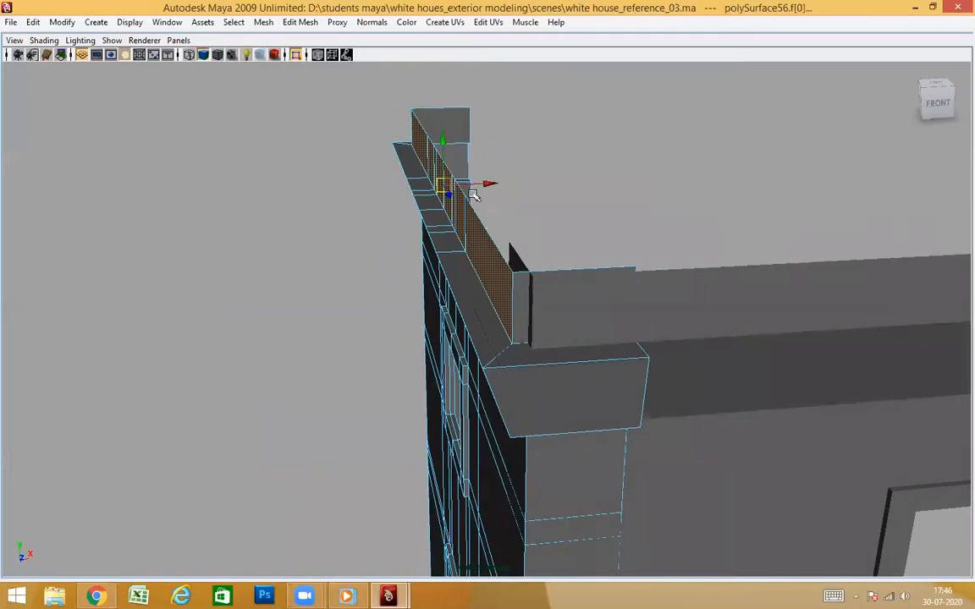
{"action": "right_click_drag", "start_coordinate": [564, 259], "coordinate": [637, 285], "text": "alt"}
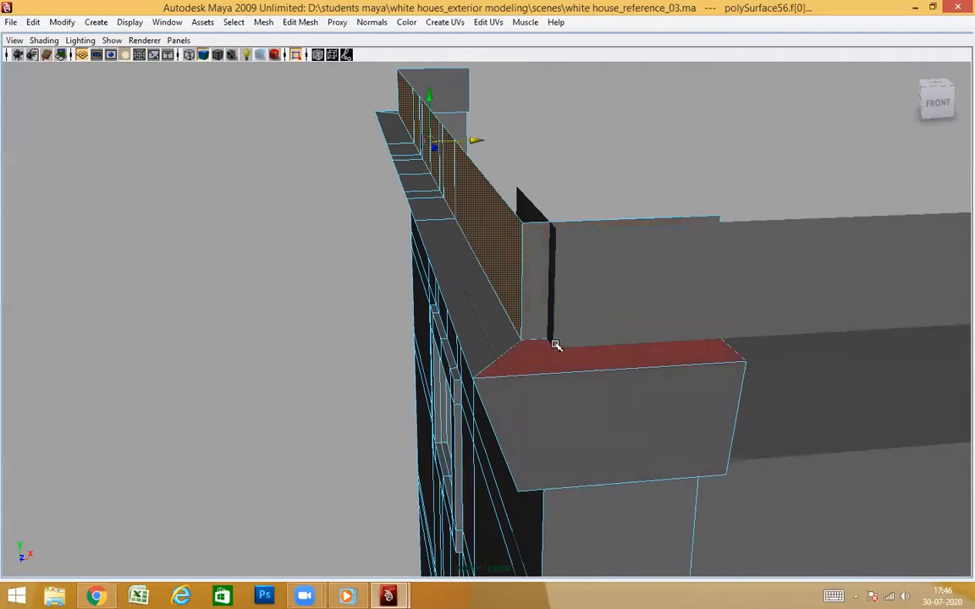
Select the top band's return faces at the corner and move them along Z to sit flush with the adjoining wall's band
{"action": "left_click_drag", "start_coordinate": [580, 348], "coordinate": [546, 359], "text": "alt"}
{"action": "left_click", "coordinate": [473, 224]}
{"action": "left_click_drag", "start_coordinate": [473, 224], "coordinate": [580, 289], "text": "alt"}
{"action": "right_click_drag", "start_coordinate": [580, 299], "coordinate": [652, 328], "text": "alt"}
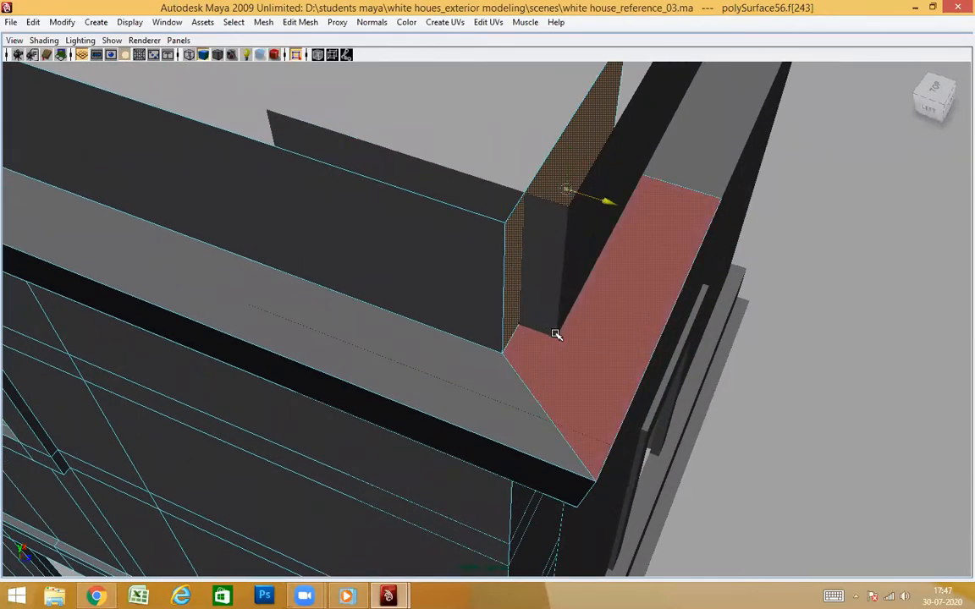
{"action": "left_click_drag", "start_coordinate": [577, 345], "coordinate": [624, 320], "text": "alt"}
Return to object selection and examine how the two wall meshes meet at the cornice corner, from above and from the front
{"action": "key", "text": "F8"}
{"action": "left_click", "coordinate": [722, 403]}
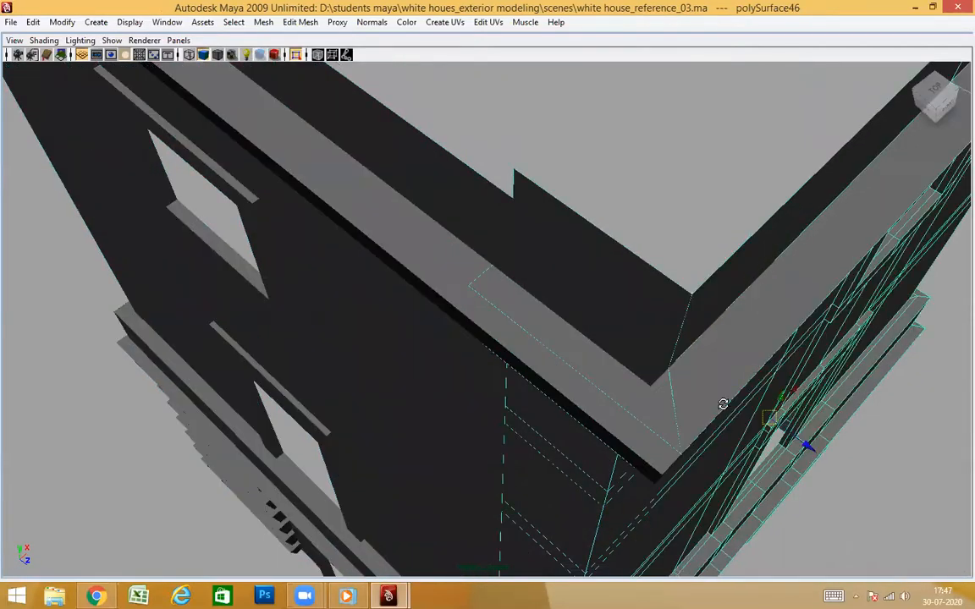
{"action": "left_click_drag", "start_coordinate": [722, 402], "coordinate": [701, 355], "text": "alt"}
{"action": "scroll", "coordinate": [701, 355], "scroll_direction": "down", "scroll_amount": 5}
{"action": "left_click_drag", "start_coordinate": [686, 409], "coordinate": [443, 240], "text": "alt"}
{"action": "left_click_drag", "start_coordinate": [499, 258], "coordinate": [582, 310], "text": "alt"}
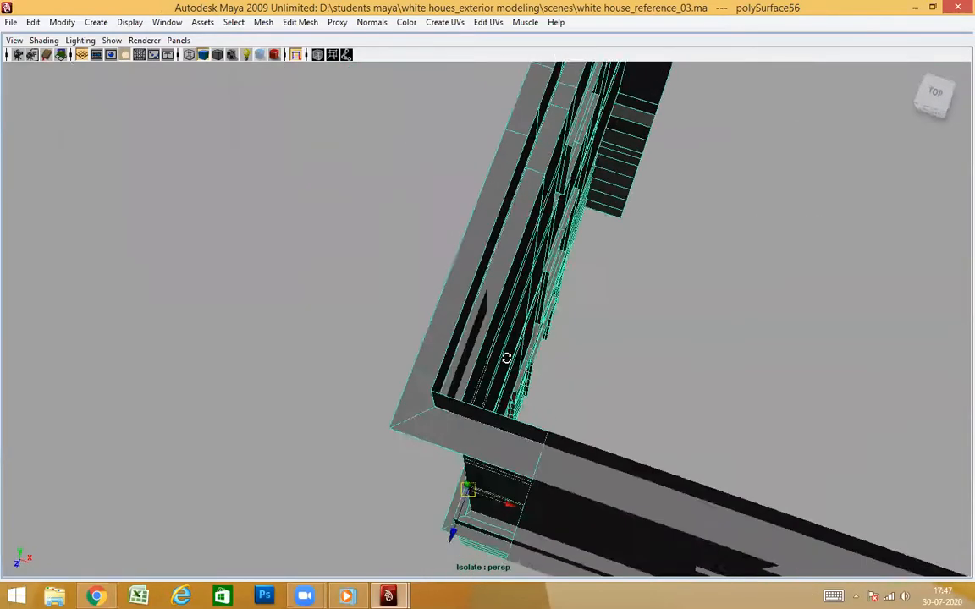
{"action": "left_click_drag", "start_coordinate": [506, 358], "coordinate": [536, 349], "text": "alt"}
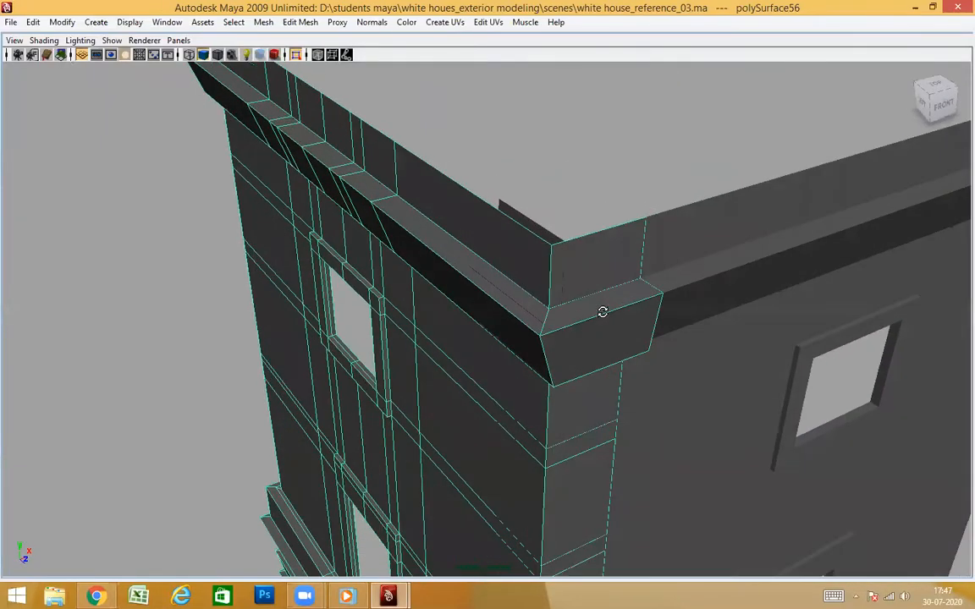
{"action": "left_click_drag", "start_coordinate": [603, 312], "coordinate": [637, 379], "text": "alt"}
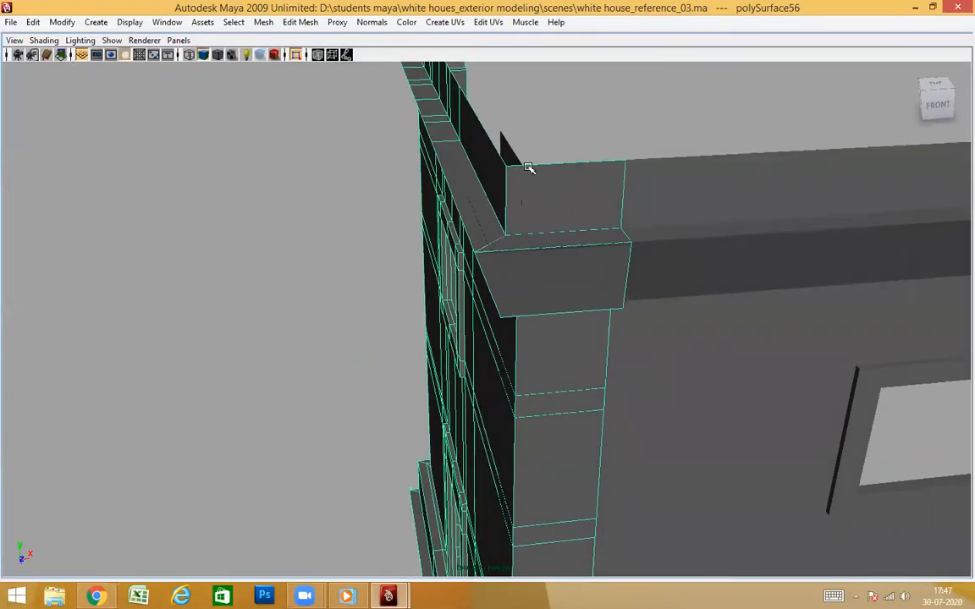
Show the whole tower again and select the rooftop balustrade section above the side wall, checking its corner joint
{"action": "left_click_drag", "start_coordinate": [297, 126], "coordinate": [457, 348], "text": "alt"}
{"action": "left_click", "coordinate": [514, 398]}
{"action": "left_click_drag", "start_coordinate": [514, 398], "coordinate": [611, 404], "text": "alt"}
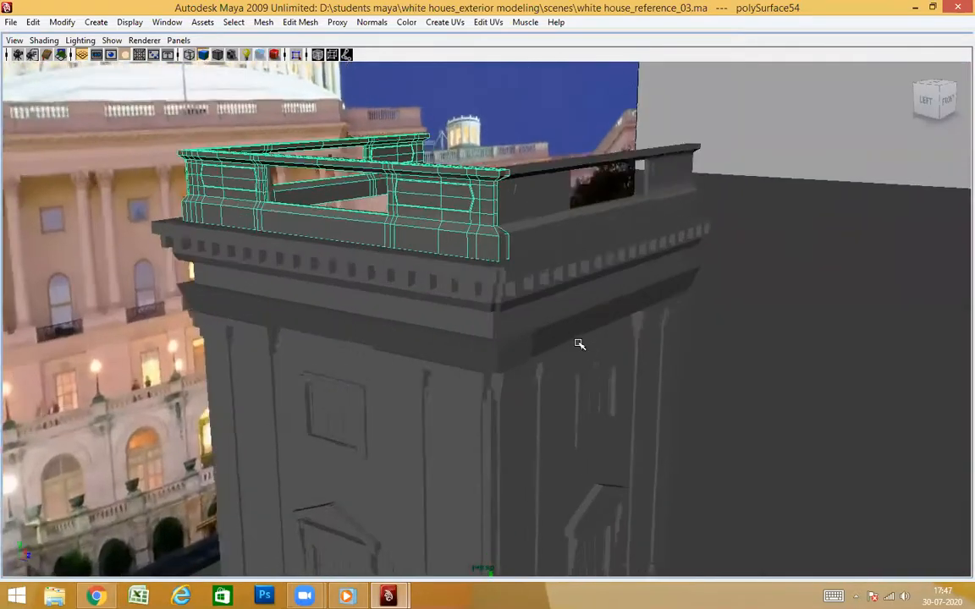
{"action": "left_click_drag", "start_coordinate": [579, 343], "coordinate": [611, 376], "text": "alt"}
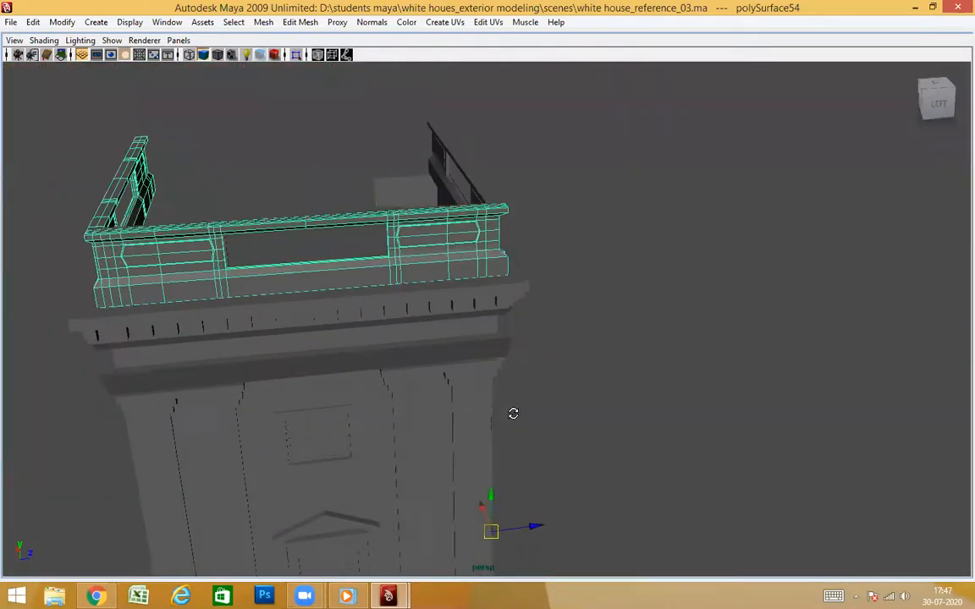
{"action": "left_click_drag", "start_coordinate": [513, 413], "coordinate": [649, 329], "text": "alt"}
{"action": "left_click_drag", "start_coordinate": [556, 360], "coordinate": [547, 444], "text": "alt"}
{"action": "left_click_drag", "start_coordinate": [519, 399], "coordinate": [668, 327], "text": "alt"}
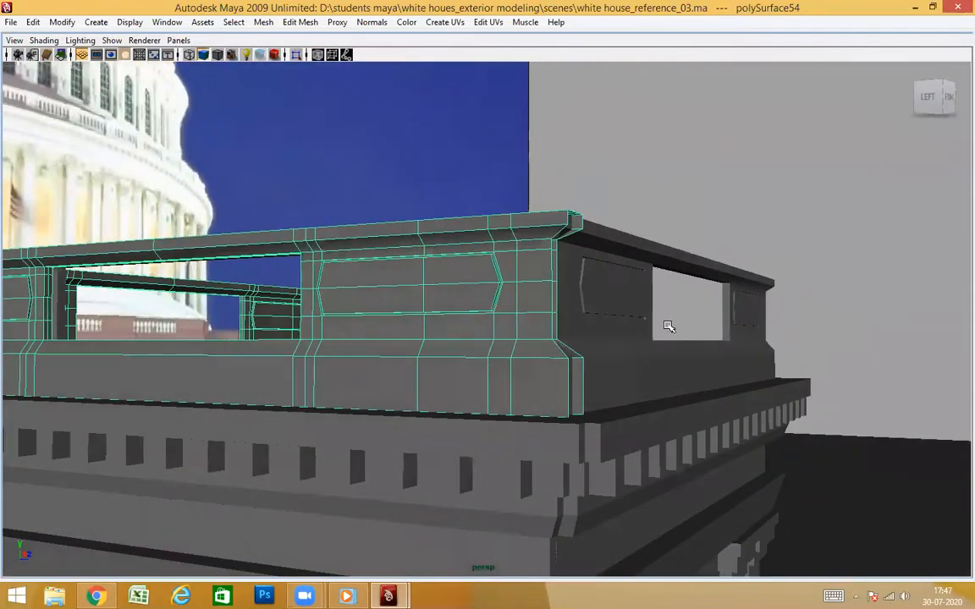
{"action": "left_click_drag", "start_coordinate": [513, 399], "coordinate": [444, 446], "text": "alt"}
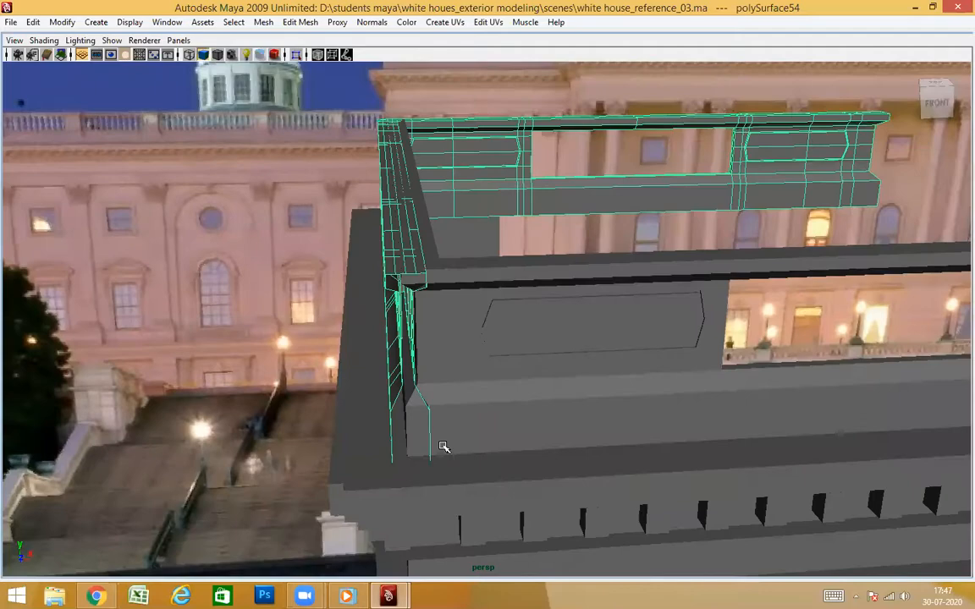
Try moving the side balustrade section along X away from the tower
{"action": "scroll", "coordinate": [475, 439], "scroll_direction": "down", "scroll_amount": 5}
{"action": "middle_click_drag", "start_coordinate": [541, 444], "coordinate": [557, 369], "text": "alt"}
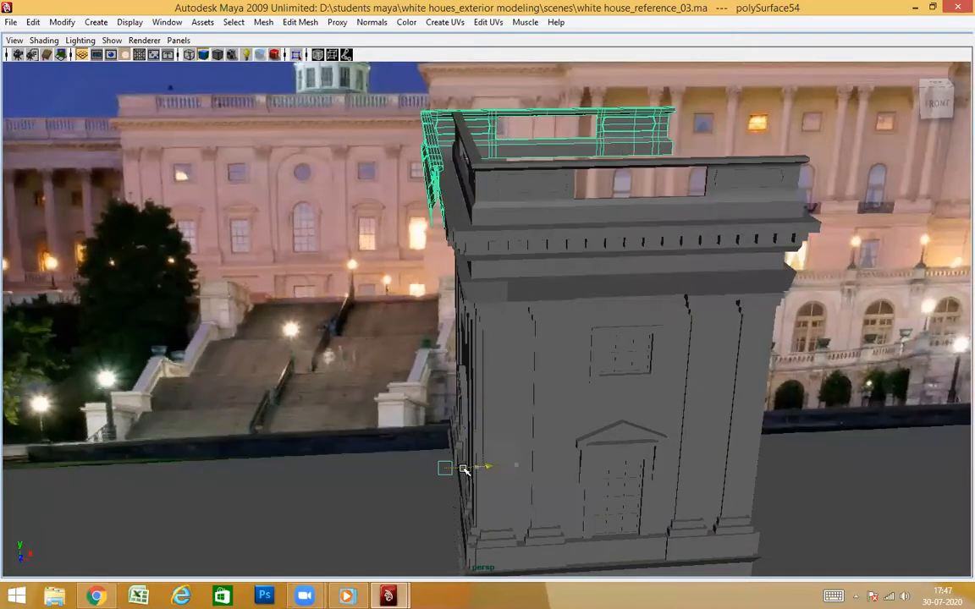
{"action": "left_click_drag", "start_coordinate": [521, 241], "coordinate": [562, 267], "text": "alt"}
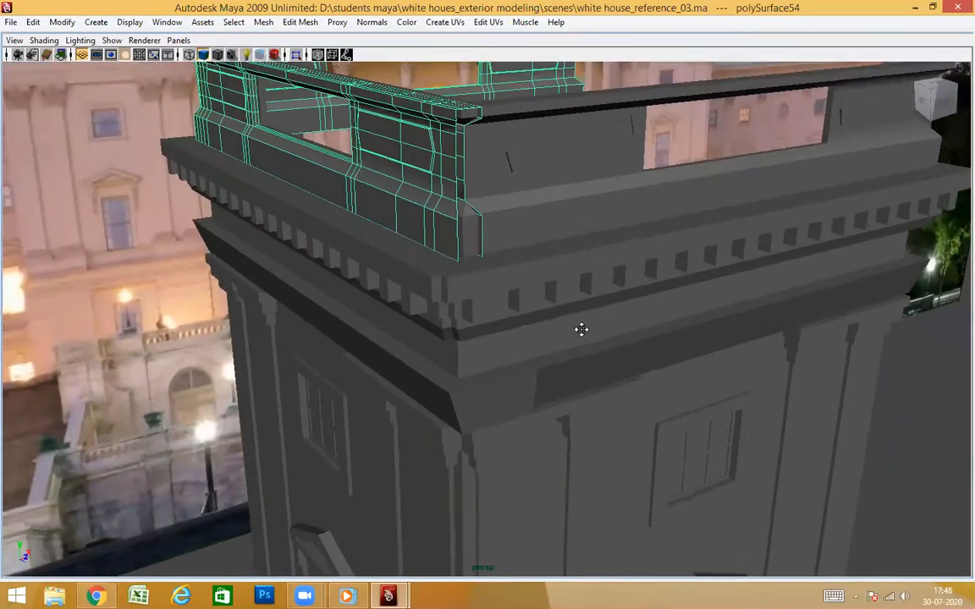
{"action": "left_click_drag", "start_coordinate": [581, 329], "coordinate": [508, 336], "text": "alt"}
Select the side cornice and try to add the side wall, columns and balustrade with a region selection across the tower
{"action": "left_click", "coordinate": [465, 322]}
{"action": "left_click_drag", "start_coordinate": [437, 324], "coordinate": [498, 427], "text": "alt"}
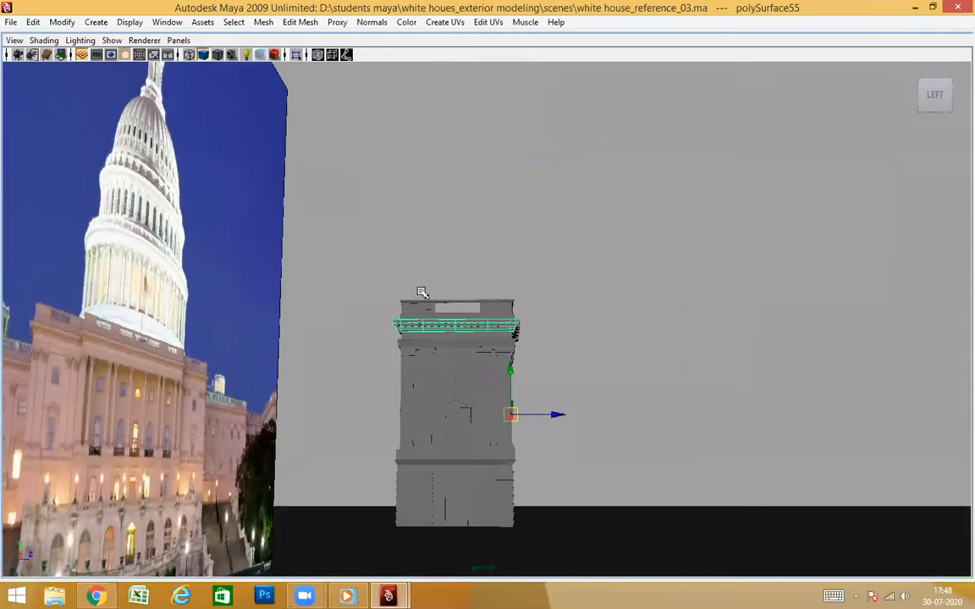
{"action": "left_click_drag", "start_coordinate": [421, 292], "coordinate": [426, 267], "text": "alt"}
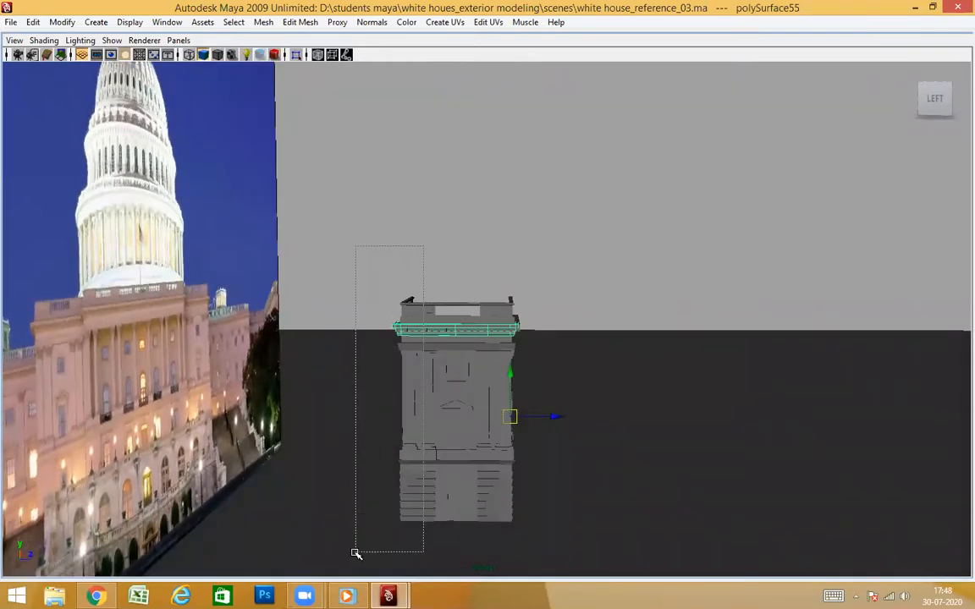
{"action": "left_click_drag", "start_coordinate": [592, 438], "coordinate": [594, 306], "text": "alt"}
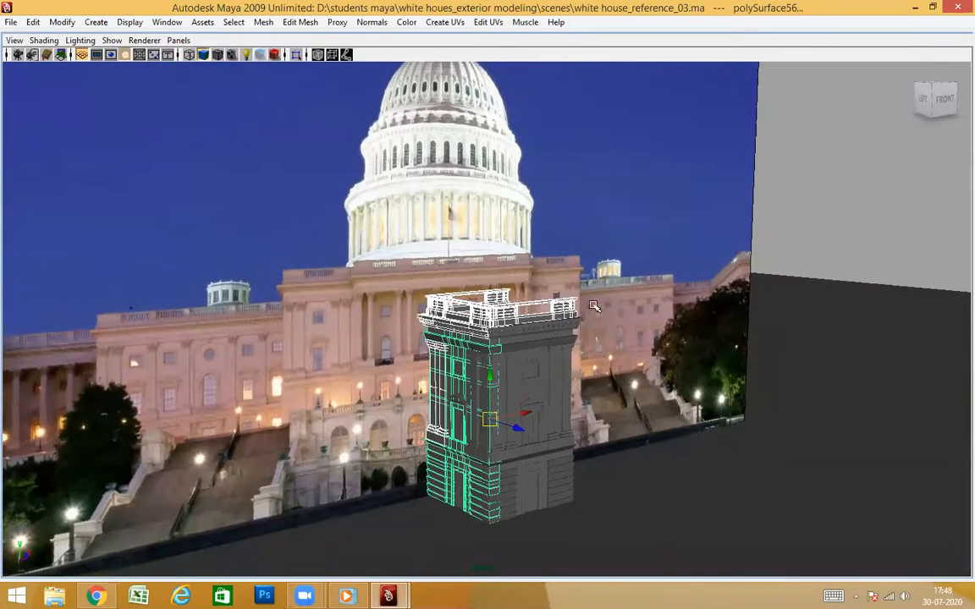
Examine the selection around the side wall's balustrade, cornice, dentils and columns for pieces that are missing from it
{"action": "scroll", "coordinate": [581, 340], "scroll_direction": "up", "scroll_amount": 8}
{"action": "left_click_drag", "start_coordinate": [606, 398], "coordinate": [498, 396], "text": "alt"}
{"action": "scroll", "coordinate": [648, 405], "scroll_direction": "up", "scroll_amount": 3}
{"action": "scroll", "coordinate": [503, 396], "scroll_direction": "down", "scroll_amount": 5}
{"action": "middle_click_drag", "start_coordinate": [541, 398], "coordinate": [555, 316], "text": "alt"}
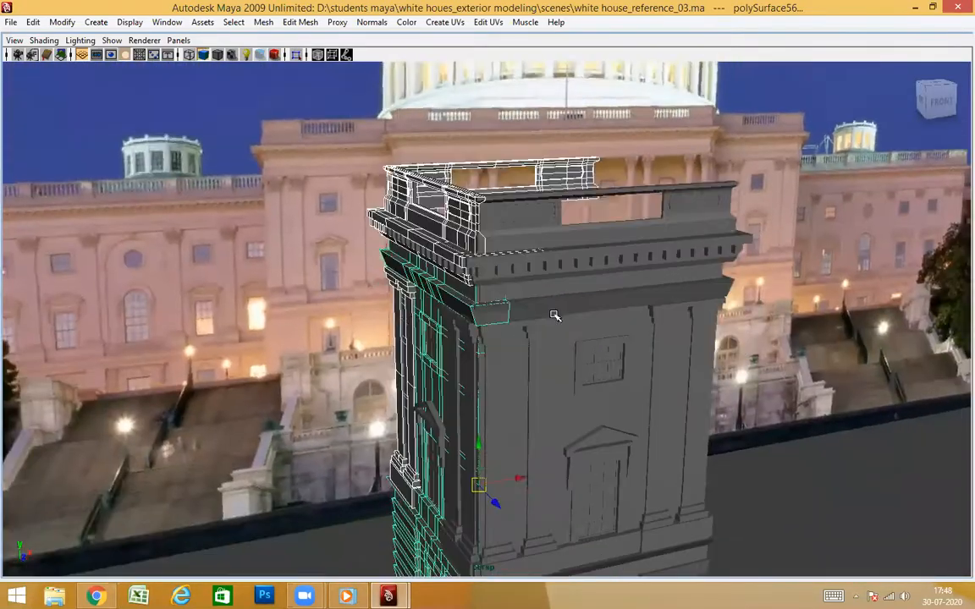
{"action": "left_click_drag", "start_coordinate": [555, 316], "coordinate": [550, 442], "text": "alt"}
{"action": "scroll", "coordinate": [487, 436], "scroll_direction": "up", "scroll_amount": 2}
{"action": "mouse_move", "coordinate": [487, 437]}
{"action": "left_mouse_down", "text": "alt"}
{"action": "mouse_move", "coordinate": [548, 385]}
{"action": "mouse_move", "coordinate": [484, 444]}
{"action": "left_mouse_up", "text": "alt"}
{"action": "scroll", "coordinate": [548, 385], "scroll_direction": "up", "scroll_amount": 4}
{"action": "middle_click_drag", "start_coordinate": [484, 444], "coordinate": [464, 430], "text": "alt"}
{"action": "left_click_drag", "start_coordinate": [464, 430], "coordinate": [560, 425], "text": "alt"}
{"action": "left_click_drag", "start_coordinate": [590, 385], "coordinate": [481, 305], "text": "alt"}
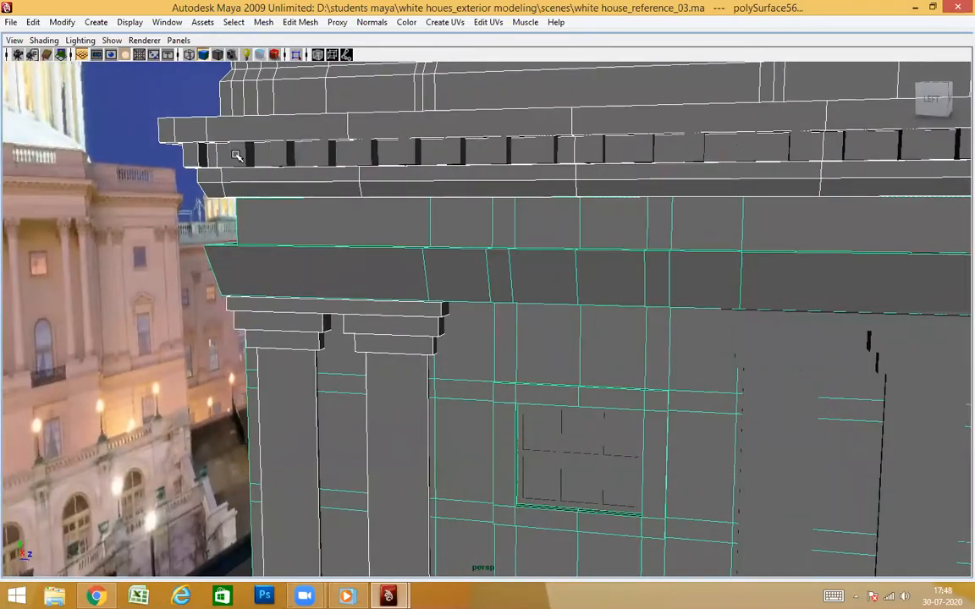
{"action": "scroll", "coordinate": [330, 173], "scroll_direction": "down", "scroll_amount": 5}
{"action": "left_click_drag", "start_coordinate": [598, 279], "coordinate": [579, 348], "text": "alt"}
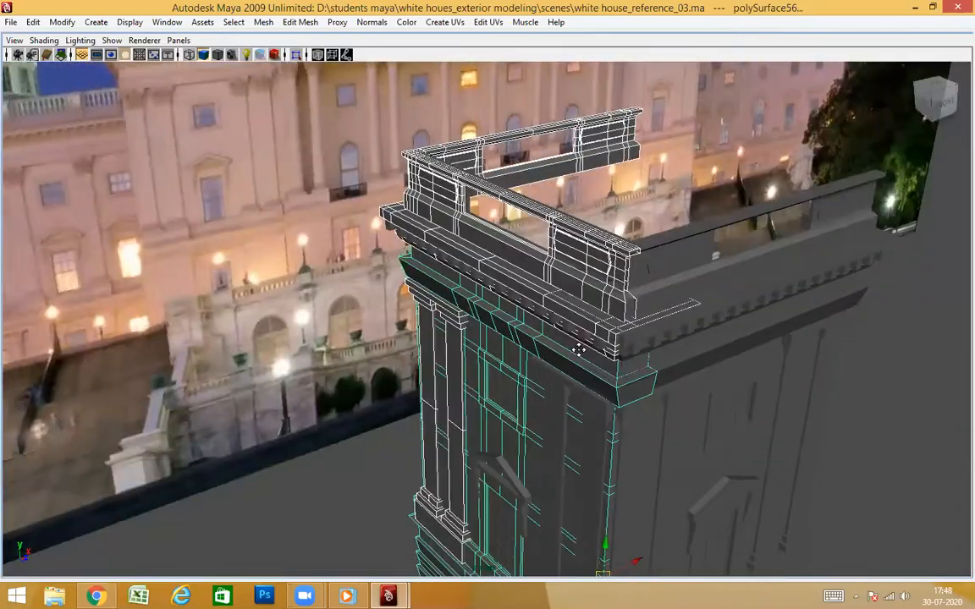
{"action": "middle_click_drag", "start_coordinate": [579, 347], "coordinate": [616, 270], "text": "alt"}
{"action": "scroll", "coordinate": [616, 270], "scroll_direction": "down", "scroll_amount": 2}
{"action": "left_click_drag", "start_coordinate": [616, 270], "coordinate": [592, 373], "text": "alt"}
{"action": "scroll", "coordinate": [509, 386], "scroll_direction": "up", "scroll_amount": 2}
{"action": "left_click_drag", "start_coordinate": [509, 387], "coordinate": [551, 374], "text": "alt"}
Frame the tower and try another region selection over its side-wall pieces from the left view
{"action": "key", "text": "f"}
{"action": "scroll", "coordinate": [521, 378], "scroll_direction": "down", "scroll_amount": 5}
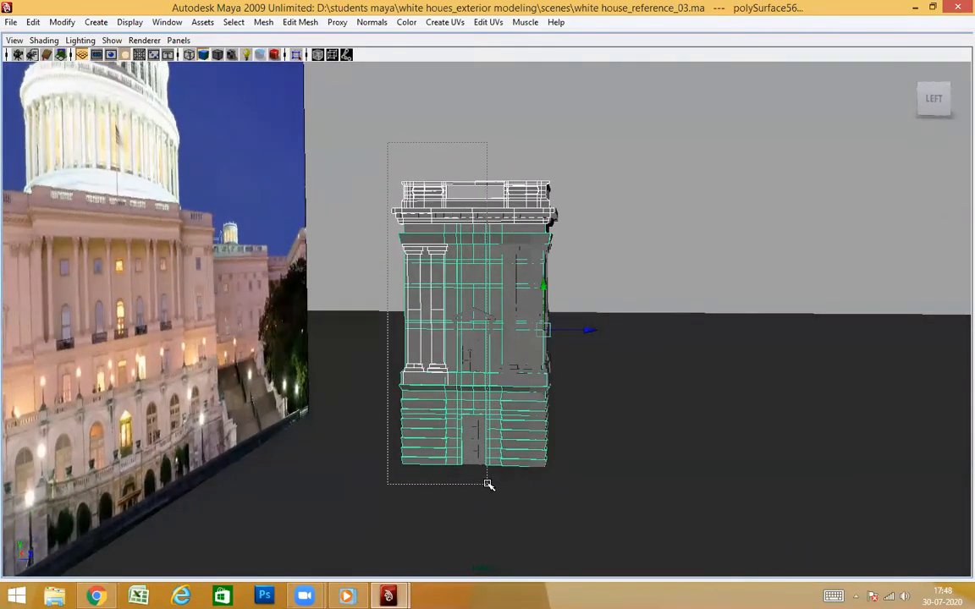
{"action": "left_click_drag", "start_coordinate": [490, 485], "coordinate": [593, 404], "text": "alt"}
{"action": "mouse_move", "coordinate": [575, 349]}
{"action": "left_mouse_down", "text": "alt"}
{"action": "mouse_move", "coordinate": [570, 362]}
{"action": "mouse_move", "coordinate": [566, 339]}
{"action": "left_mouse_up", "text": "alt"}
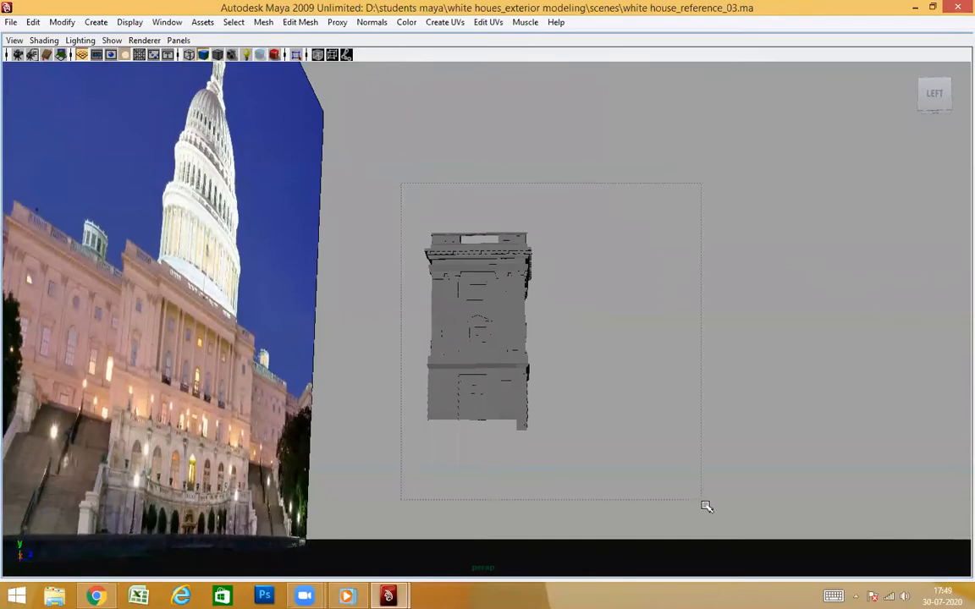
Select all pieces of the tower and deselect the front-wall half with a region selection
{"action": "left_click_drag", "start_coordinate": [706, 506], "coordinate": [706, 506]}
{"action": "left_click_drag", "start_coordinate": [713, 411], "coordinate": [692, 446], "text": "alt"}
{"action": "left_click_drag", "start_coordinate": [585, 296], "coordinate": [551, 219], "text": "alt"}
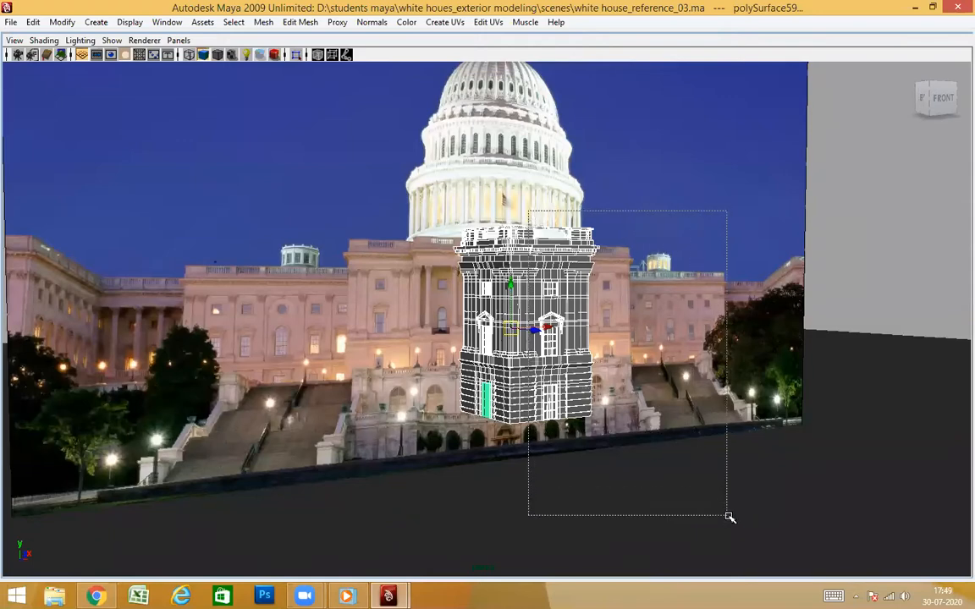
{"action": "left_click_drag", "start_coordinate": [730, 517], "coordinate": [730, 517], "text": "ctrl"}
Examine the selected side-wall pieces along the corner, from the cornice and columns down to the lower stone courses
{"action": "scroll", "coordinate": [577, 311], "scroll_direction": "up", "scroll_amount": 5}
{"action": "left_click_drag", "start_coordinate": [593, 342], "coordinate": [607, 172], "text": "alt"}
{"action": "scroll", "coordinate": [580, 270], "scroll_direction": "up", "scroll_amount": 3}
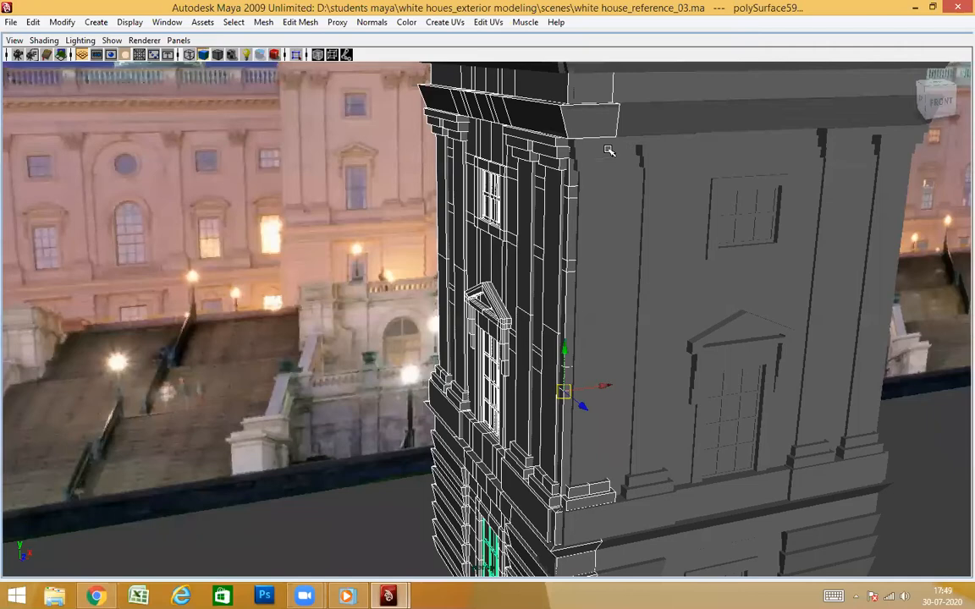
{"action": "left_click_drag", "start_coordinate": [660, 395], "coordinate": [692, 318], "text": "alt"}
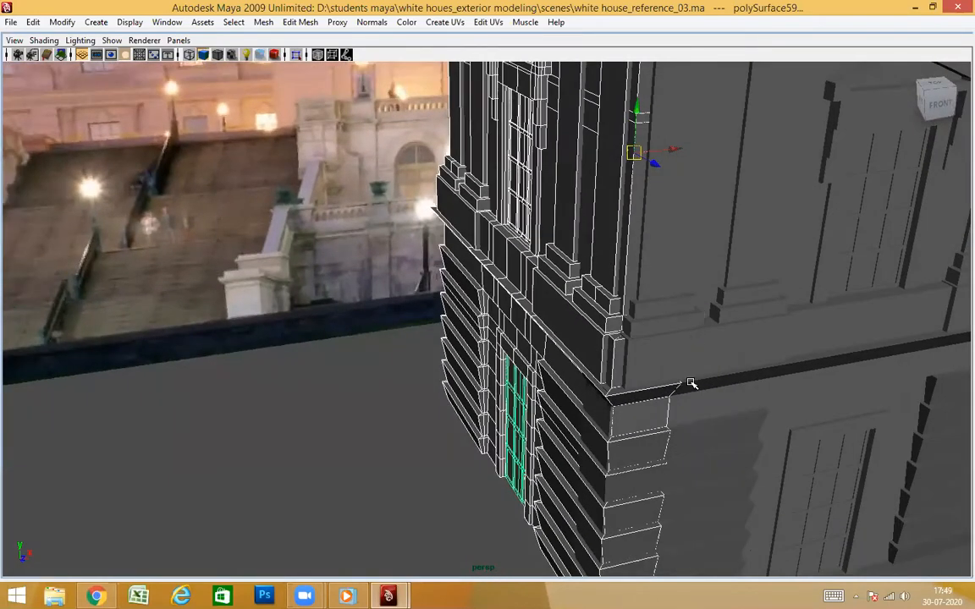
{"action": "scroll", "coordinate": [691, 383], "scroll_direction": "down", "scroll_amount": 3}
{"action": "left_click_drag", "start_coordinate": [689, 385], "coordinate": [626, 363], "text": "alt"}
{"action": "middle_click_drag", "start_coordinate": [656, 245], "coordinate": [647, 343], "text": "alt"}
{"action": "scroll", "coordinate": [571, 511], "scroll_direction": "up", "scroll_amount": 1}
{"action": "left_click_drag", "start_coordinate": [571, 511], "coordinate": [631, 305], "text": "alt"}
Add the side balustrade and cornice sections to the selection and move the complete side wall along X away from the tower
{"action": "left_click_drag", "start_coordinate": [603, 162], "coordinate": [550, 270], "text": "alt"}
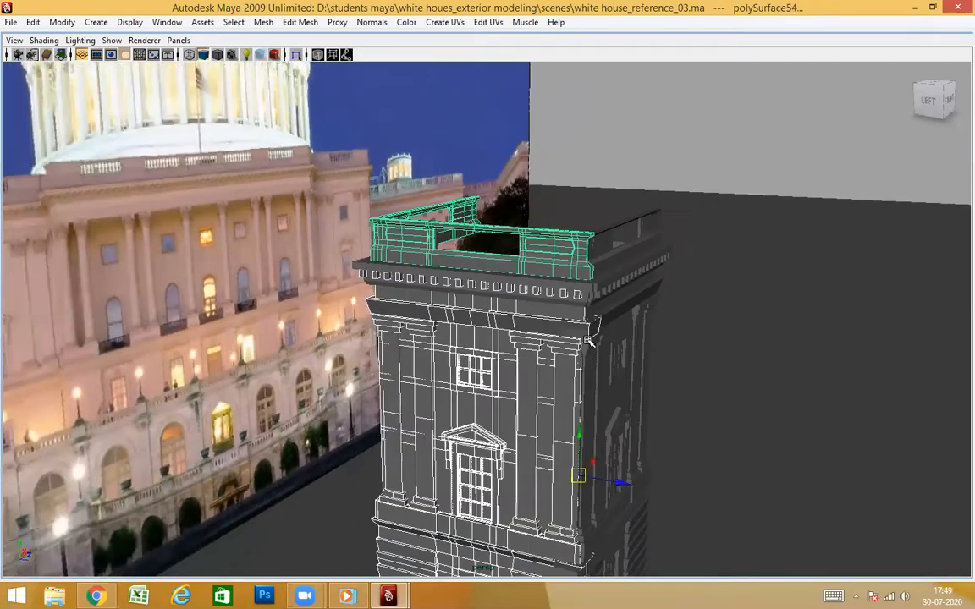
{"action": "left_click_drag", "start_coordinate": [589, 341], "coordinate": [758, 356], "text": "alt"}
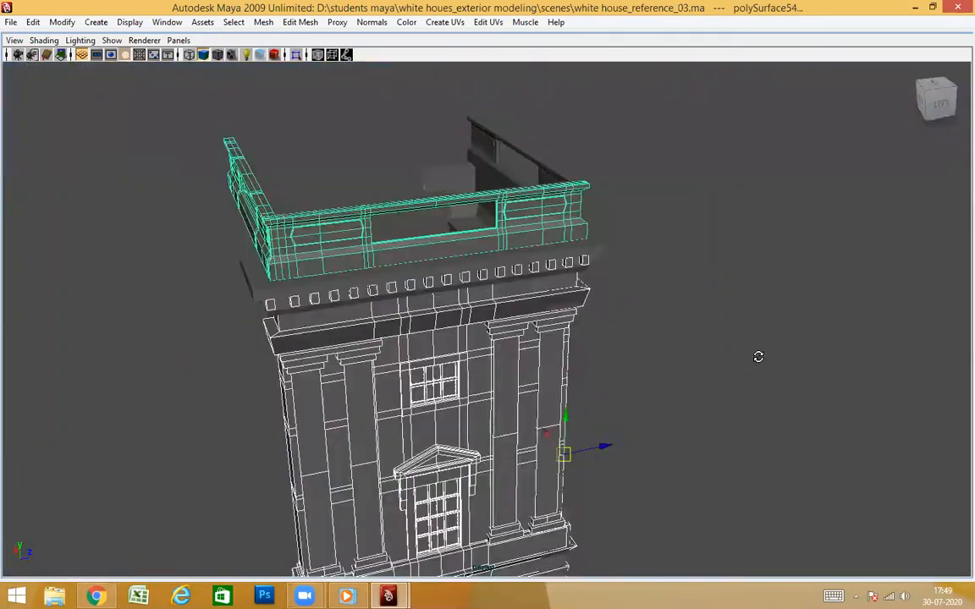
{"action": "left_click_drag", "start_coordinate": [664, 372], "coordinate": [591, 362], "text": "alt"}
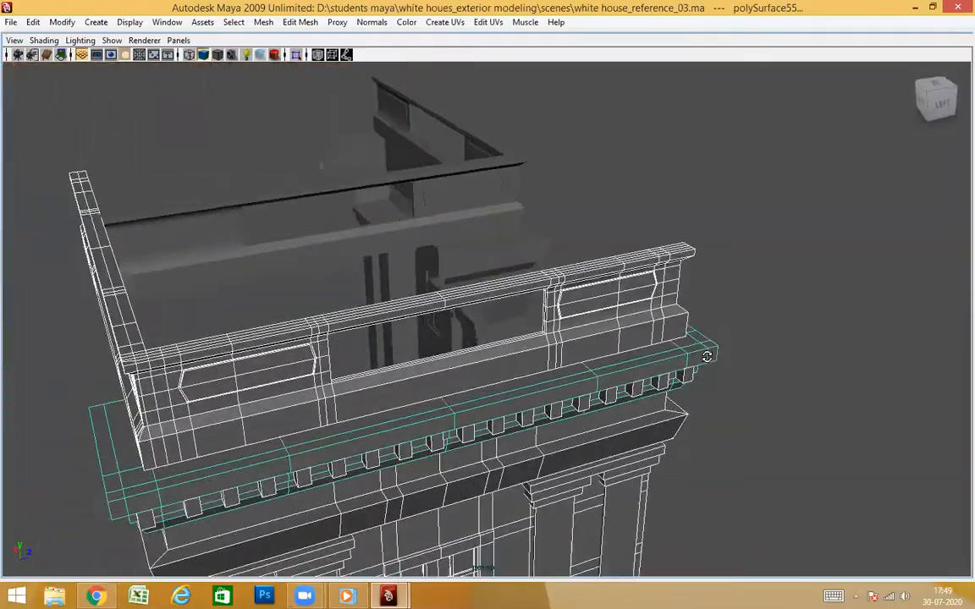
{"action": "left_click_drag", "start_coordinate": [707, 357], "coordinate": [679, 357], "text": "alt"}
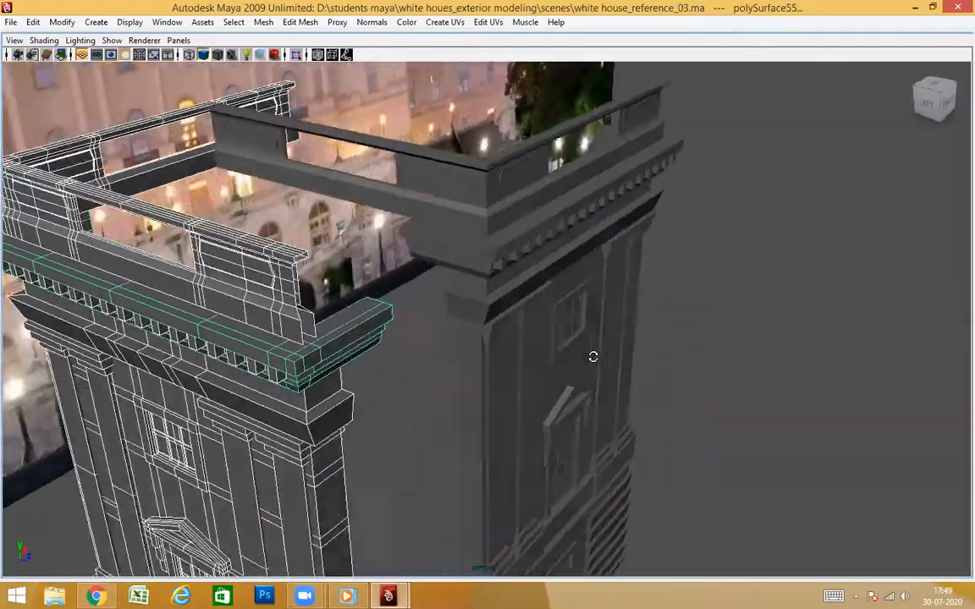
{"action": "left_click_drag", "start_coordinate": [592, 357], "coordinate": [348, 347], "text": "alt"}
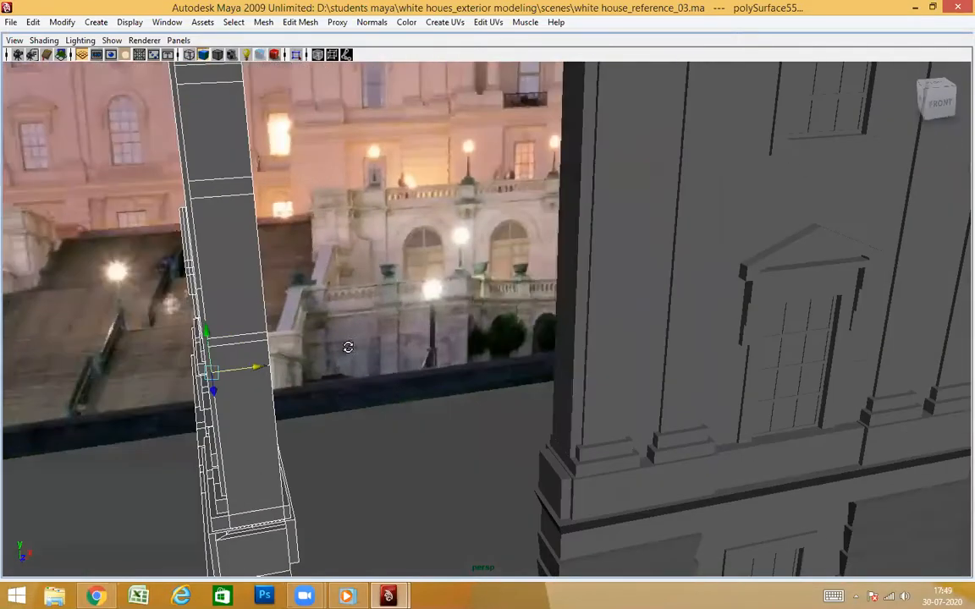
Examine the separated side wall against the front wall's corner from bases to capitals, switching to wireframe display to compare their columns
{"action": "left_click_drag", "start_coordinate": [285, 373], "coordinate": [627, 314], "text": "alt"}
{"action": "left_click_drag", "start_coordinate": [775, 368], "coordinate": [628, 403], "text": "alt"}
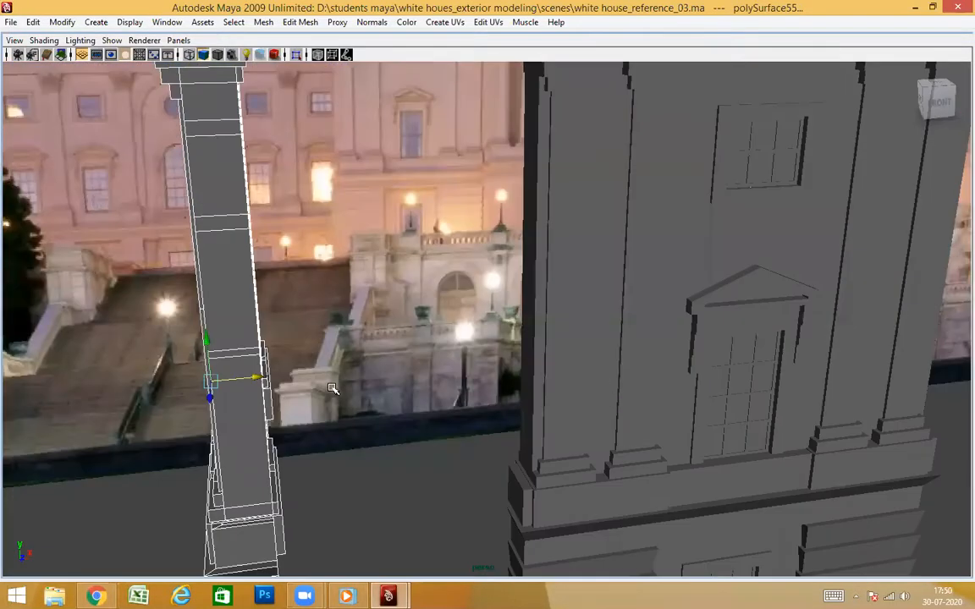
{"action": "left_click", "coordinate": [532, 435]}
{"action": "left_click_drag", "start_coordinate": [624, 394], "coordinate": [619, 449], "text": "alt"}
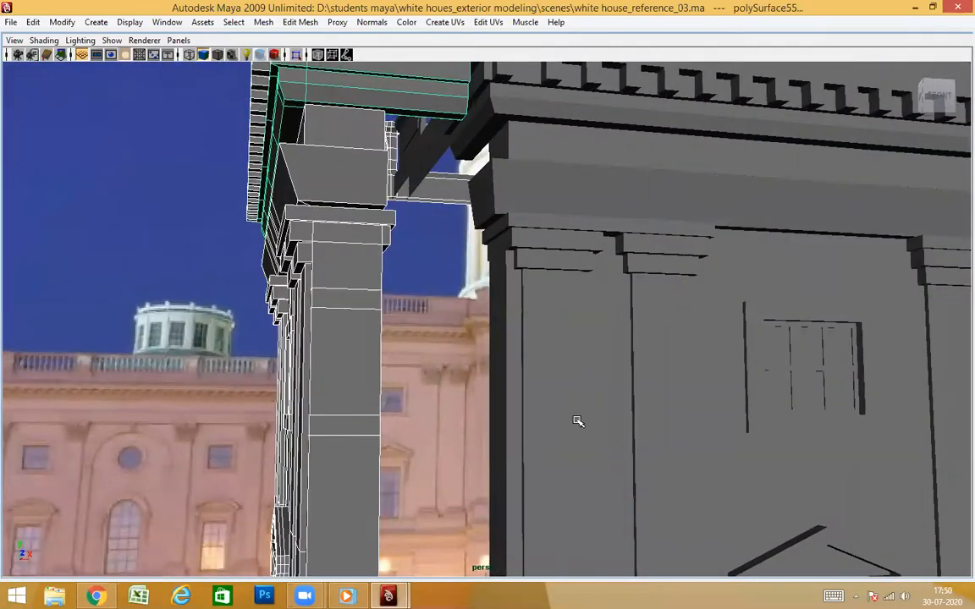
{"action": "left_click_drag", "start_coordinate": [578, 422], "coordinate": [566, 417], "text": "alt"}
{"action": "key", "text": "4"}
{"action": "mouse_move", "coordinate": [582, 373]}
{"action": "left_mouse_down", "text": "alt"}
{"action": "mouse_move", "coordinate": [598, 387]}
{"action": "mouse_move", "coordinate": [599, 355]}
{"action": "mouse_move", "coordinate": [512, 406]}
{"action": "left_mouse_up", "text": "alt"}
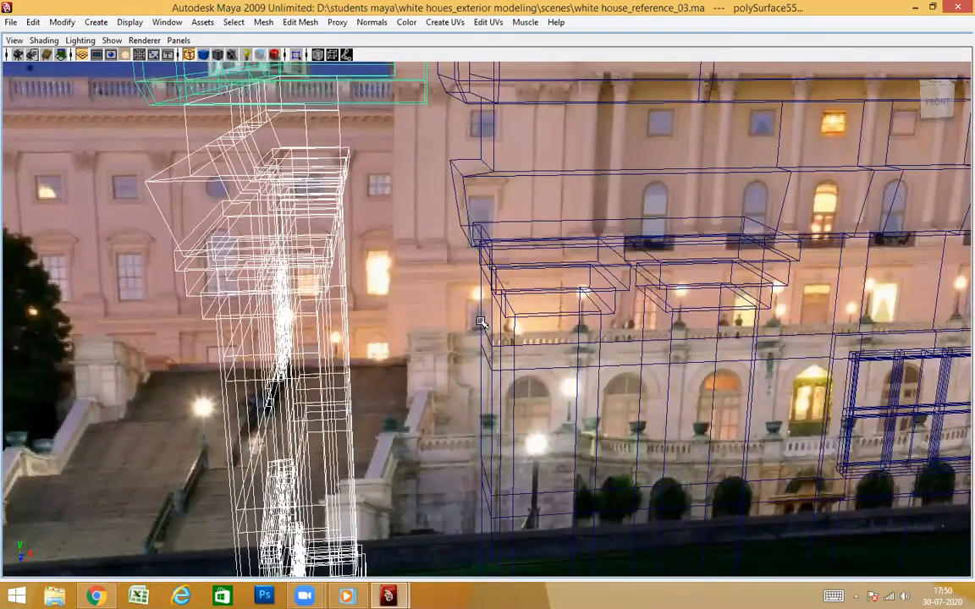
{"action": "left_click_drag", "start_coordinate": [497, 348], "coordinate": [449, 441], "text": "alt"}
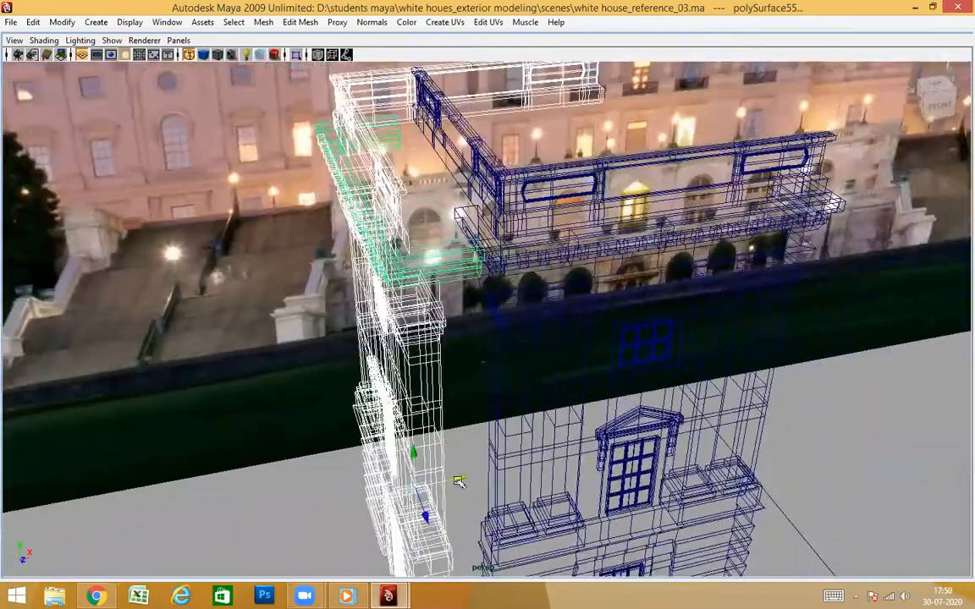
{"action": "scroll", "coordinate": [503, 422], "scroll_direction": "up", "scroll_amount": 4}
{"action": "left_click_drag", "start_coordinate": [505, 420], "coordinate": [533, 411], "text": "alt"}
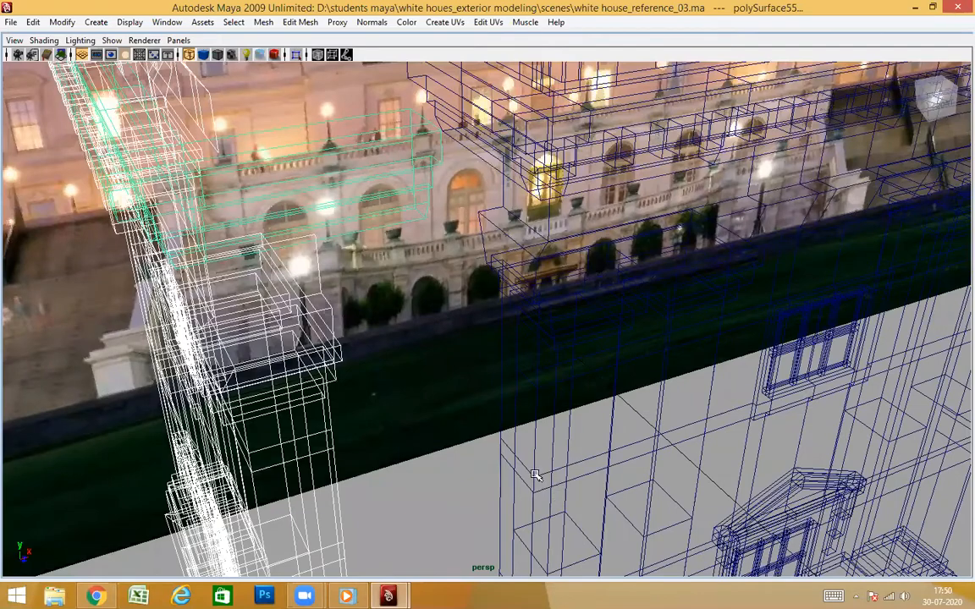
Return the side wall to its place against the tower corner and switch back to shaded display
{"action": "middle_click_drag", "start_coordinate": [535, 475], "coordinate": [535, 481]}
{"action": "key", "text": "5"}
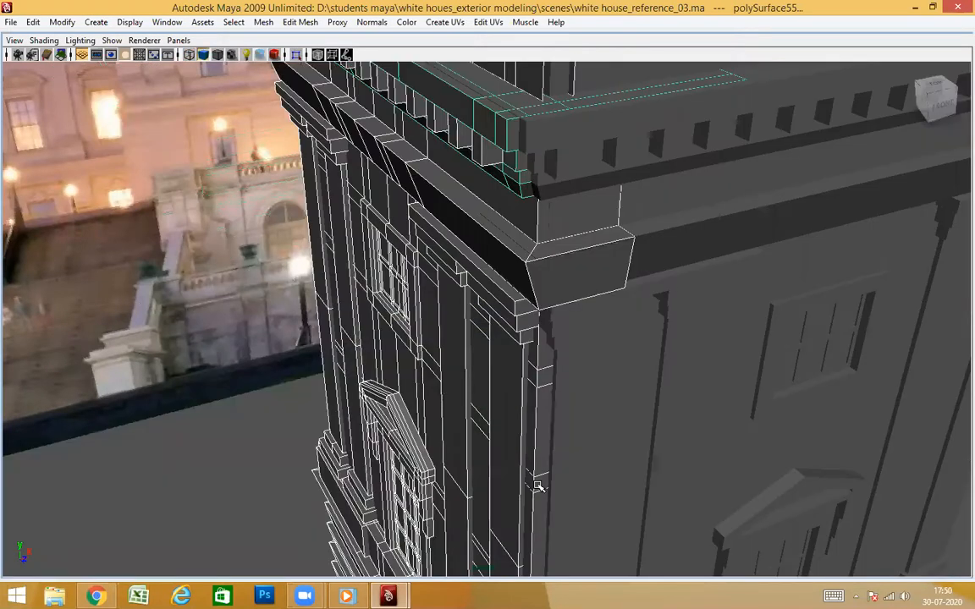
{"action": "left_click_drag", "start_coordinate": [540, 487], "coordinate": [618, 275], "text": "alt"}
{"action": "scroll", "coordinate": [609, 453], "scroll_direction": "up", "scroll_amount": 2}
{"action": "scroll", "coordinate": [640, 323], "scroll_direction": "down", "scroll_amount": 4}
{"action": "scroll", "coordinate": [598, 500], "scroll_direction": "up", "scroll_amount": 2}
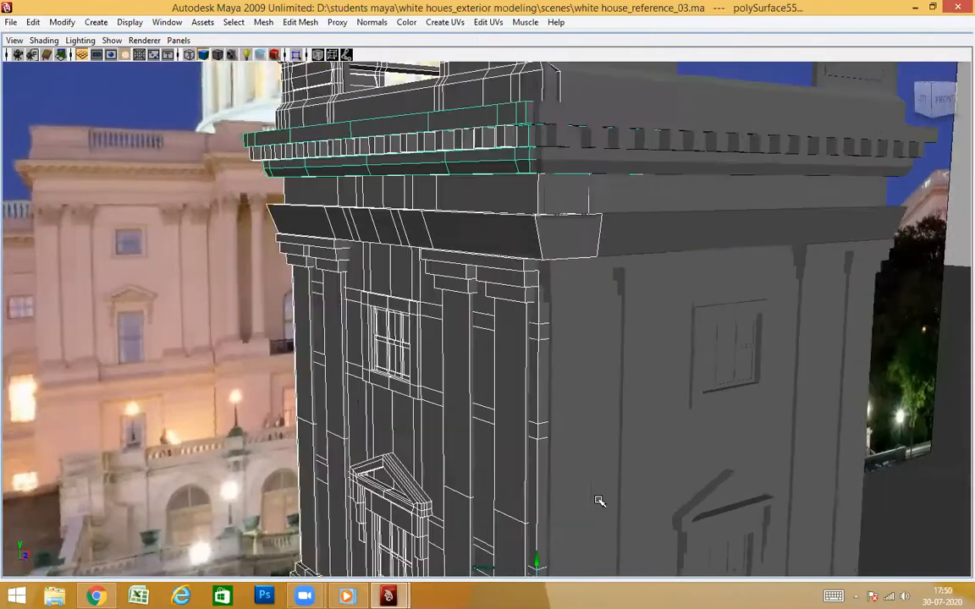
Examine how the side wall meets the front wall along the corner, from the cornice down to the lower stone courses
{"action": "scroll", "coordinate": [565, 337], "scroll_direction": "down", "scroll_amount": 2}
{"action": "left_click_drag", "start_coordinate": [565, 337], "coordinate": [546, 347], "text": "alt"}
{"action": "scroll", "coordinate": [547, 416], "scroll_direction": "down", "scroll_amount": 5}
{"action": "middle_click_drag", "start_coordinate": [617, 470], "coordinate": [621, 303], "text": "alt"}
{"action": "scroll", "coordinate": [620, 324], "scroll_direction": "up", "scroll_amount": 4}
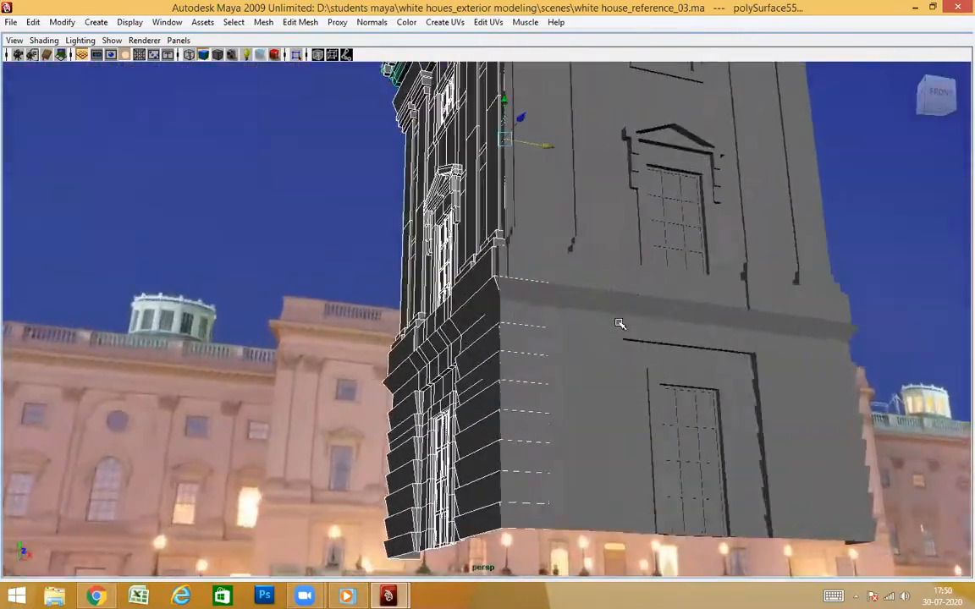
{"action": "left_click_drag", "start_coordinate": [620, 324], "coordinate": [574, 435], "text": "alt"}
{"action": "scroll", "coordinate": [574, 435], "scroll_direction": "up", "scroll_amount": 3}
{"action": "middle_click_drag", "start_coordinate": [572, 454], "coordinate": [569, 296], "text": "alt"}
{"action": "scroll", "coordinate": [565, 406], "scroll_direction": "up", "scroll_amount": 3}
{"action": "mouse_move", "coordinate": [562, 420]}
{"action": "left_mouse_down", "text": "alt"}
{"action": "mouse_move", "coordinate": [540, 420]}
{"action": "mouse_move", "coordinate": [571, 415]}
{"action": "left_mouse_up", "text": "alt"}
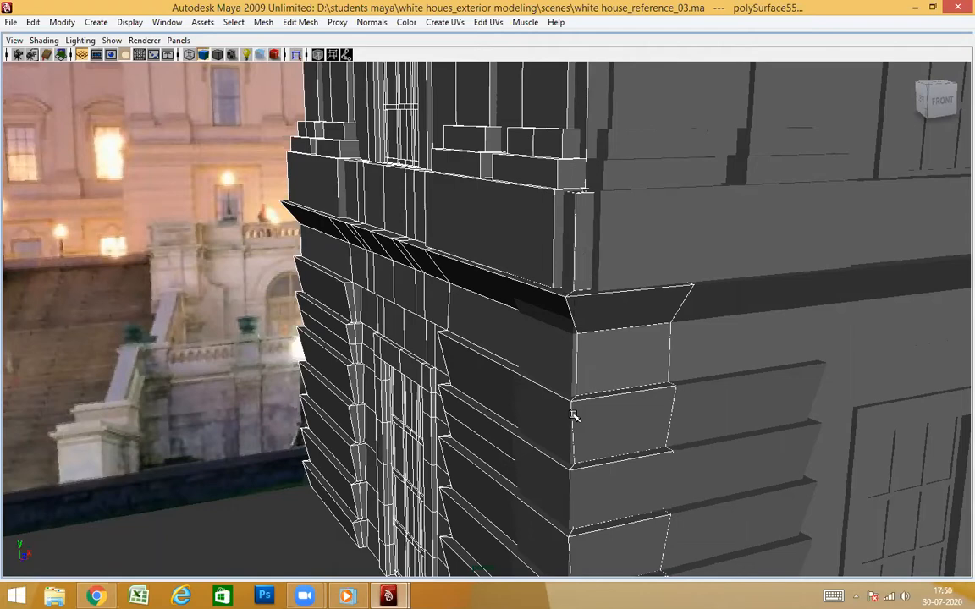
{"action": "left_click_drag", "start_coordinate": [543, 410], "coordinate": [456, 385], "text": "alt"}
{"action": "left_click_drag", "start_coordinate": [566, 358], "coordinate": [550, 368], "text": "alt"}
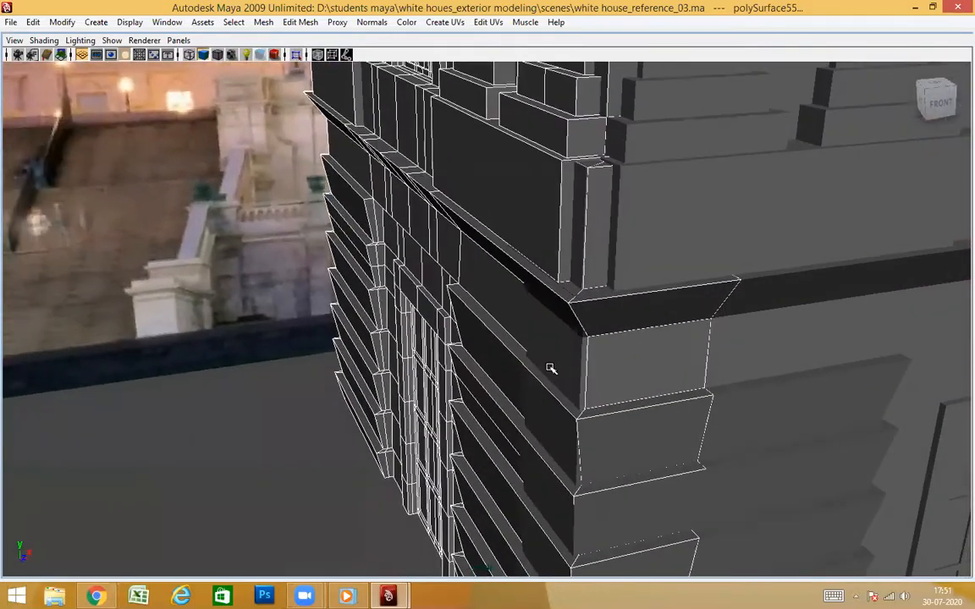
Examine the overlap of the side wall's balustrade, cornice and capitals with the front pieces at the corner
{"action": "left_click_drag", "start_coordinate": [576, 192], "coordinate": [603, 379], "text": "alt"}
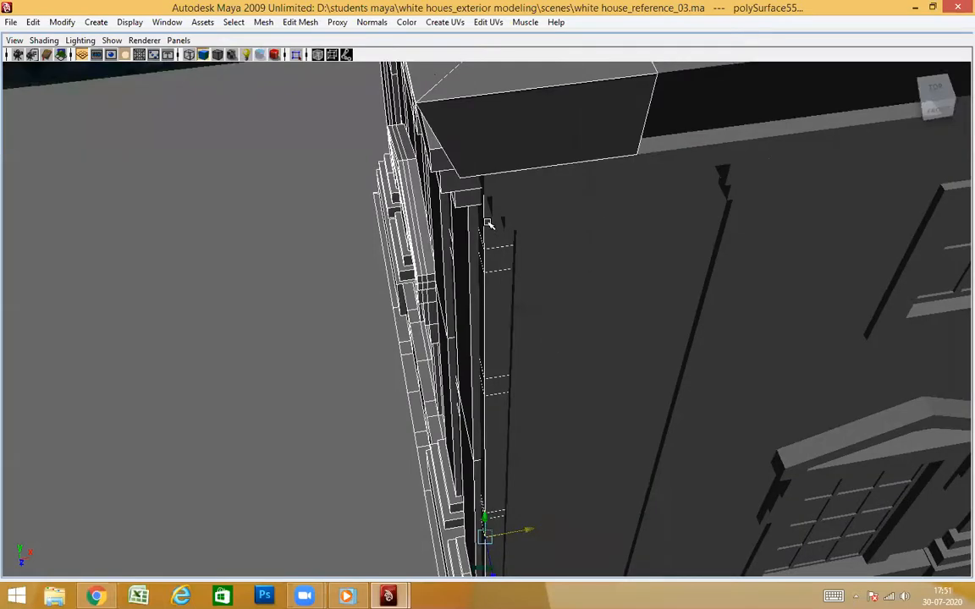
{"action": "left_click_drag", "start_coordinate": [489, 223], "coordinate": [549, 293], "text": "alt"}
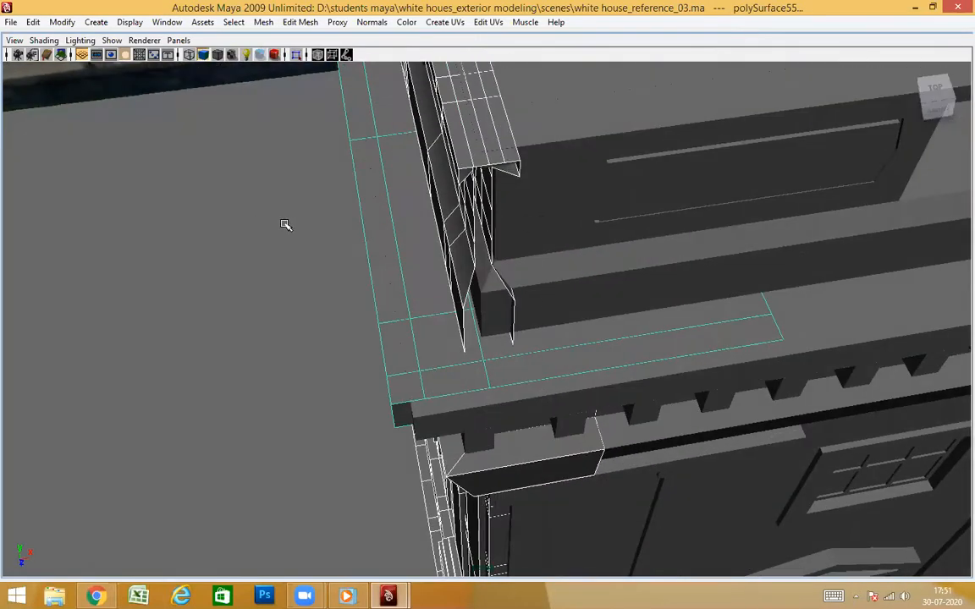
{"action": "left_click_drag", "start_coordinate": [285, 224], "coordinate": [540, 322], "text": "alt"}
{"action": "right_click_drag", "start_coordinate": [406, 315], "coordinate": [500, 343], "text": "alt"}
{"action": "left_click_drag", "start_coordinate": [500, 344], "coordinate": [689, 317], "text": "alt"}
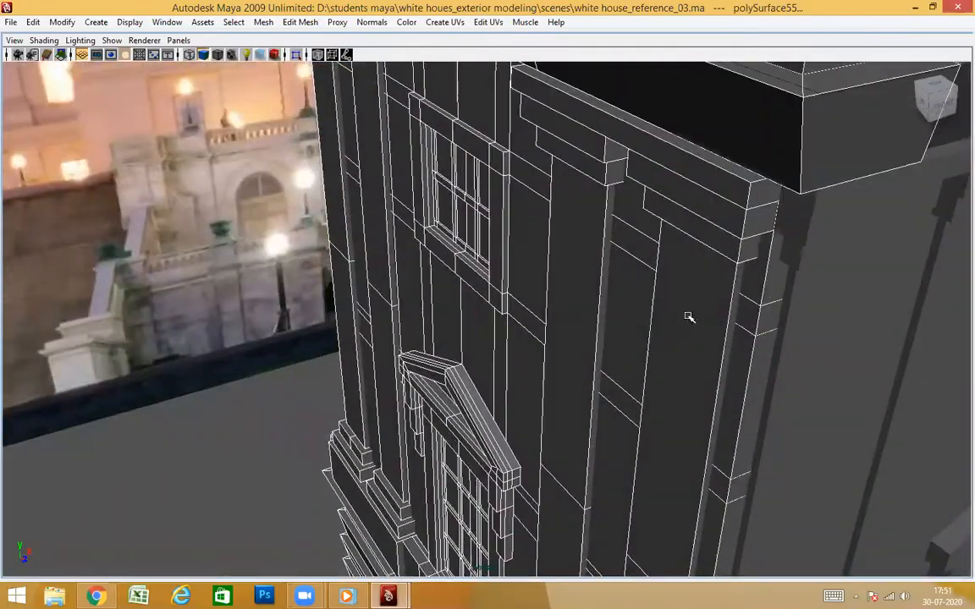
{"action": "right_click_drag", "start_coordinate": [690, 317], "coordinate": [753, 277], "text": "alt"}
{"action": "left_click_drag", "start_coordinate": [753, 277], "coordinate": [648, 337], "text": "alt"}
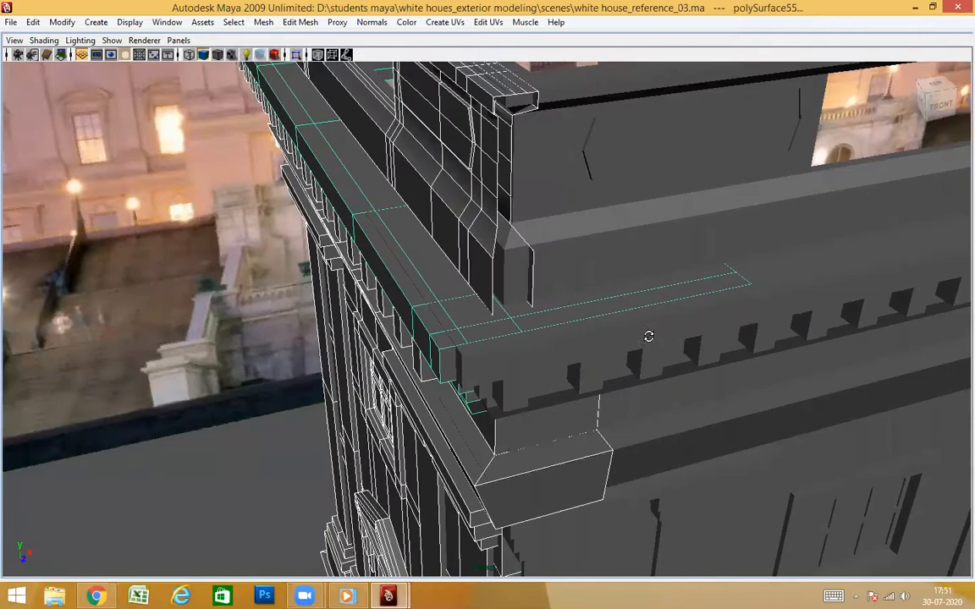
{"action": "left_click_drag", "start_coordinate": [565, 292], "coordinate": [654, 316], "text": "alt"}
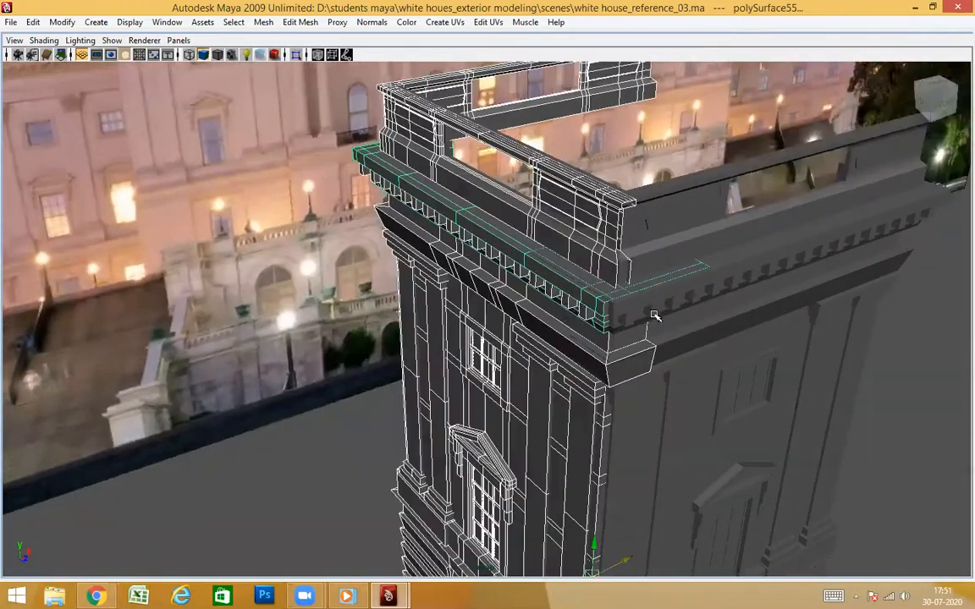
{"action": "left_click_drag", "start_coordinate": [498, 333], "coordinate": [454, 386], "text": "alt"}
{"action": "left_click_drag", "start_coordinate": [489, 419], "coordinate": [463, 307], "text": "alt"}
{"action": "left_click_drag", "start_coordinate": [535, 422], "coordinate": [508, 459], "text": "alt"}
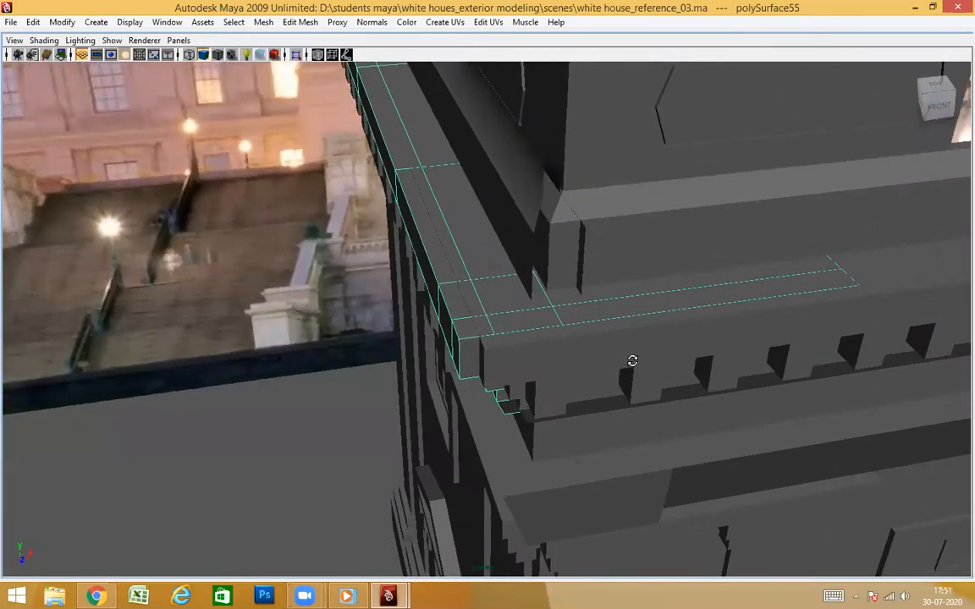
Select the faces of the front cornice that wrap around the corner onto the side, checking them in wireframe display
{"action": "mouse_move", "coordinate": [632, 361]}
{"action": "left_mouse_down", "text": "alt"}
{"action": "mouse_move", "coordinate": [640, 301]}
{"action": "mouse_move", "coordinate": [626, 309]}
{"action": "mouse_move", "coordinate": [629, 342]}
{"action": "mouse_move", "coordinate": [667, 348]}
{"action": "mouse_move", "coordinate": [677, 361]}
{"action": "mouse_move", "coordinate": [621, 385]}
{"action": "mouse_move", "coordinate": [616, 372]}
{"action": "left_mouse_up", "text": "alt"}
{"action": "left_click_drag", "start_coordinate": [476, 392], "coordinate": [746, 286], "text": "alt"}
{"action": "left_click_drag", "start_coordinate": [724, 237], "coordinate": [802, 282], "text": "alt"}
{"action": "right_click_drag", "start_coordinate": [885, 245], "coordinate": [887, 213]}
{"action": "left_click_drag", "start_coordinate": [614, 359], "coordinate": [291, 333], "text": "alt"}
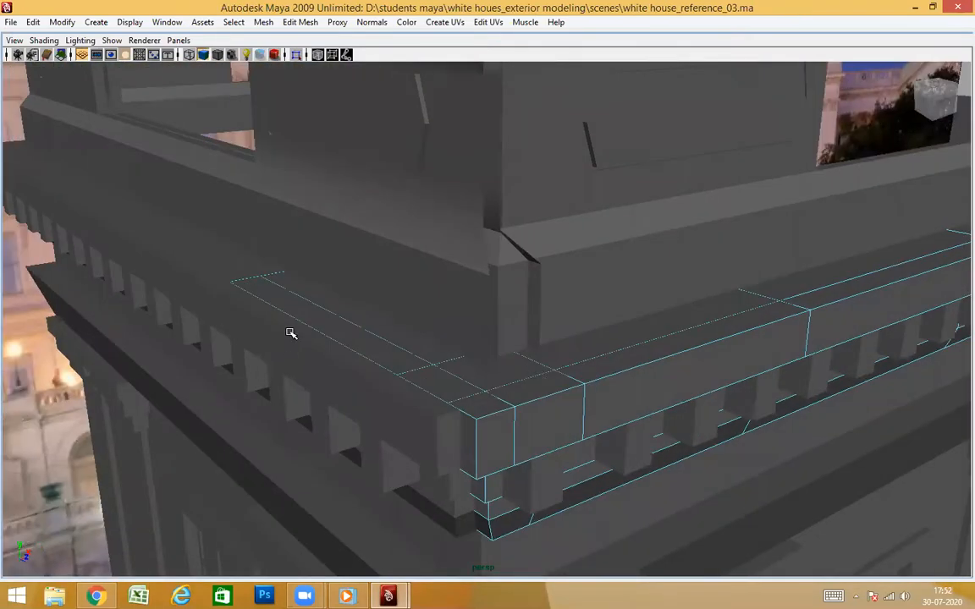
{"action": "left_click_drag", "start_coordinate": [402, 348], "coordinate": [420, 343], "text": "alt"}
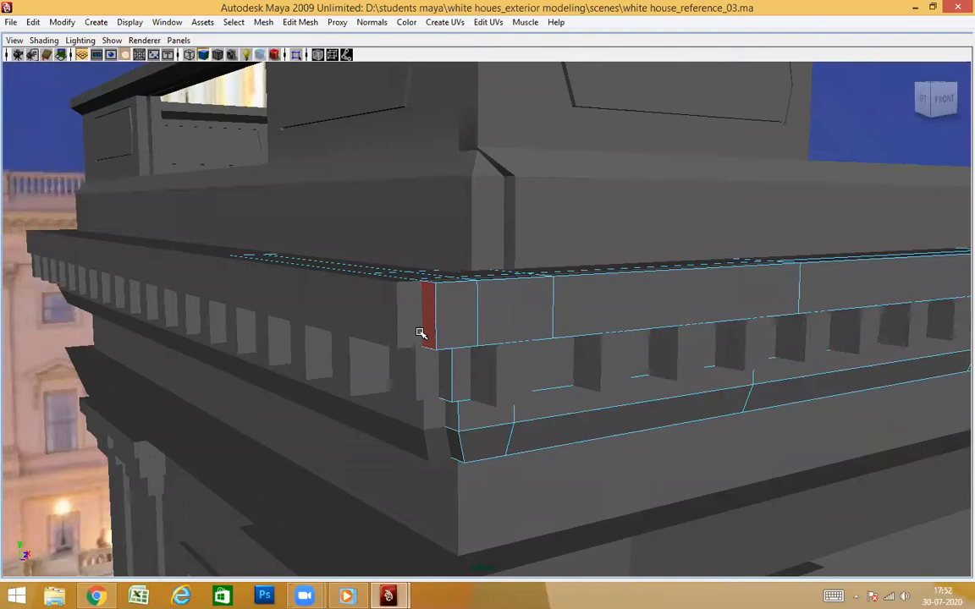
{"action": "key", "text": "4"}
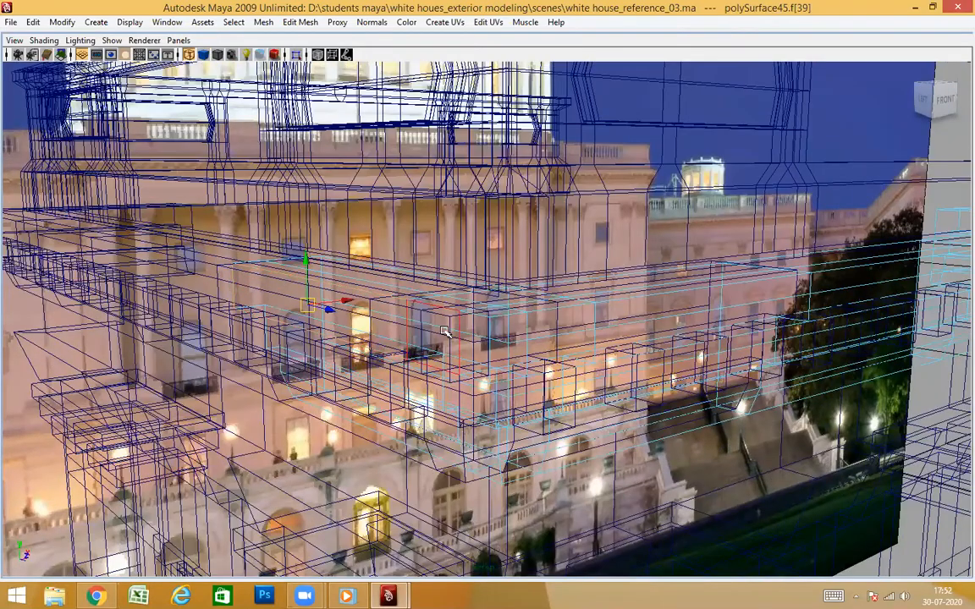
{"action": "key", "text": "5"}
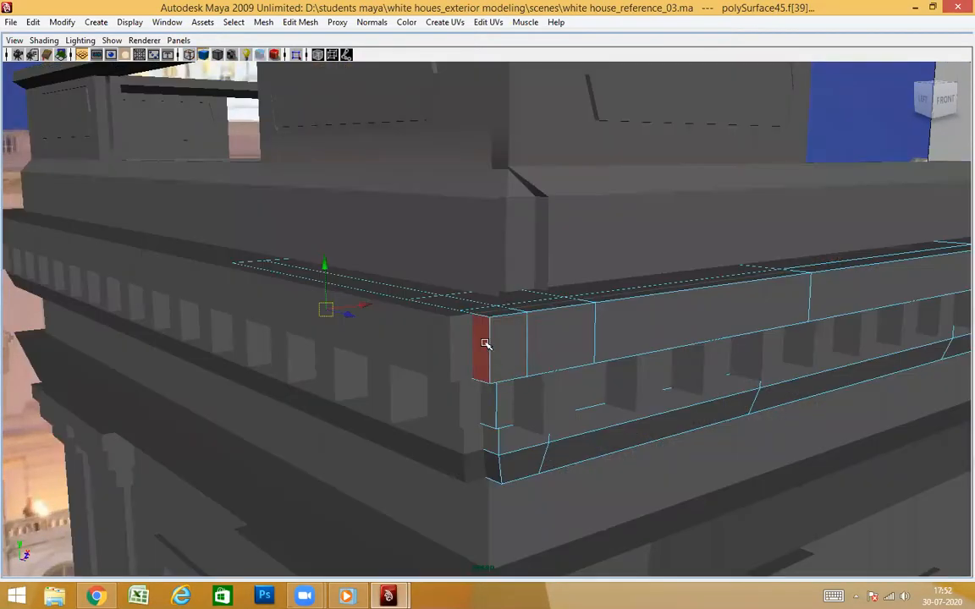
{"action": "left_click_drag", "start_coordinate": [535, 390], "coordinate": [405, 359], "text": "alt"}
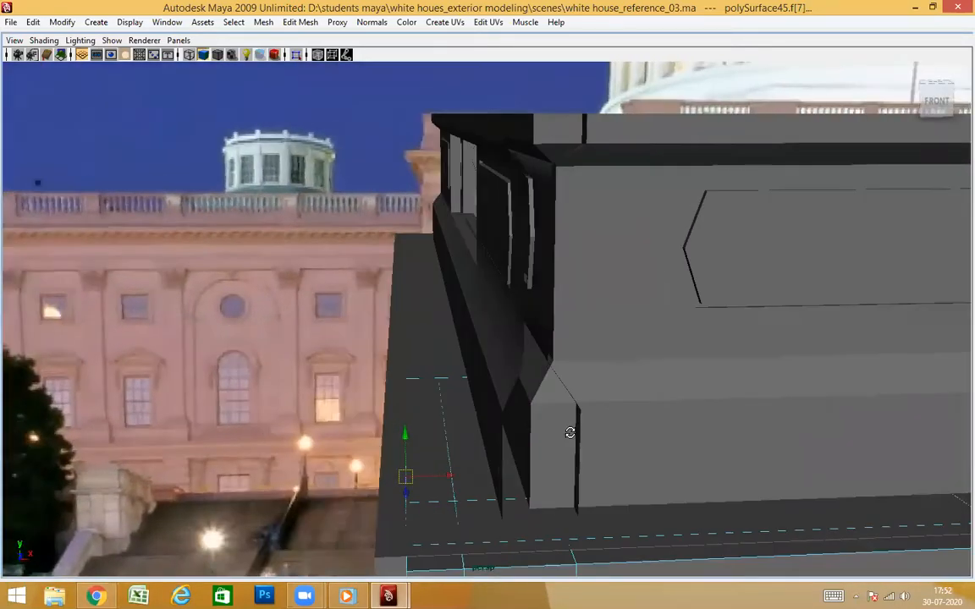
Examine the capitals, columns and cornice ends around the tower corners from below and from both sides
{"action": "left_click_drag", "start_coordinate": [569, 433], "coordinate": [747, 318], "text": "alt"}
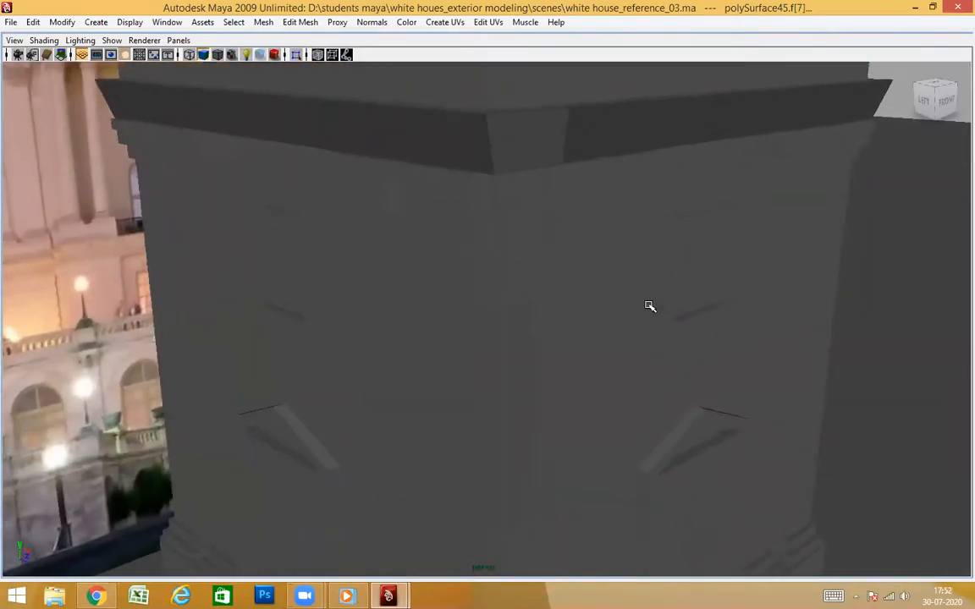
{"action": "left_click_drag", "start_coordinate": [649, 307], "coordinate": [693, 254], "text": "alt"}
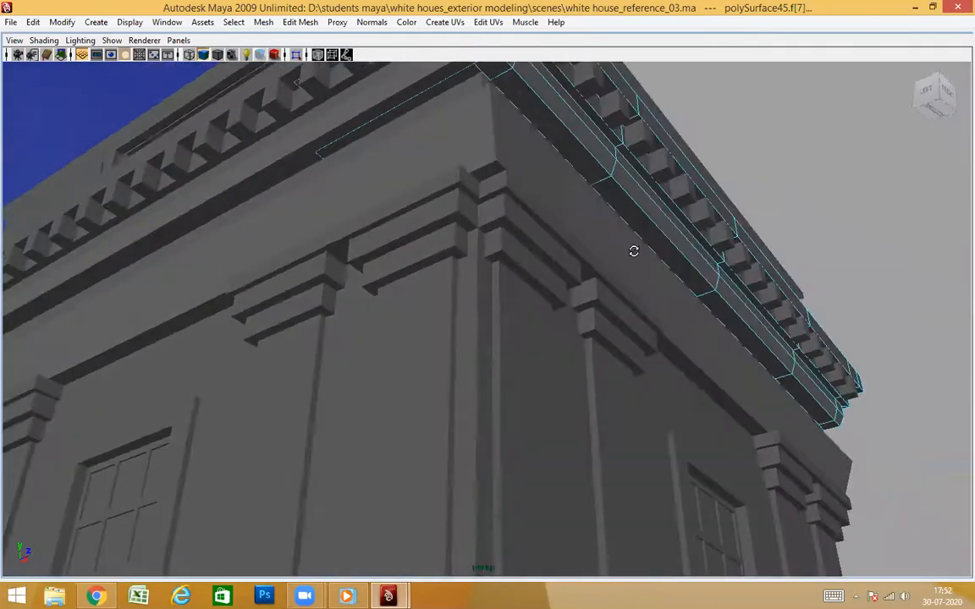
{"action": "left_click_drag", "start_coordinate": [634, 251], "coordinate": [713, 297], "text": "alt"}
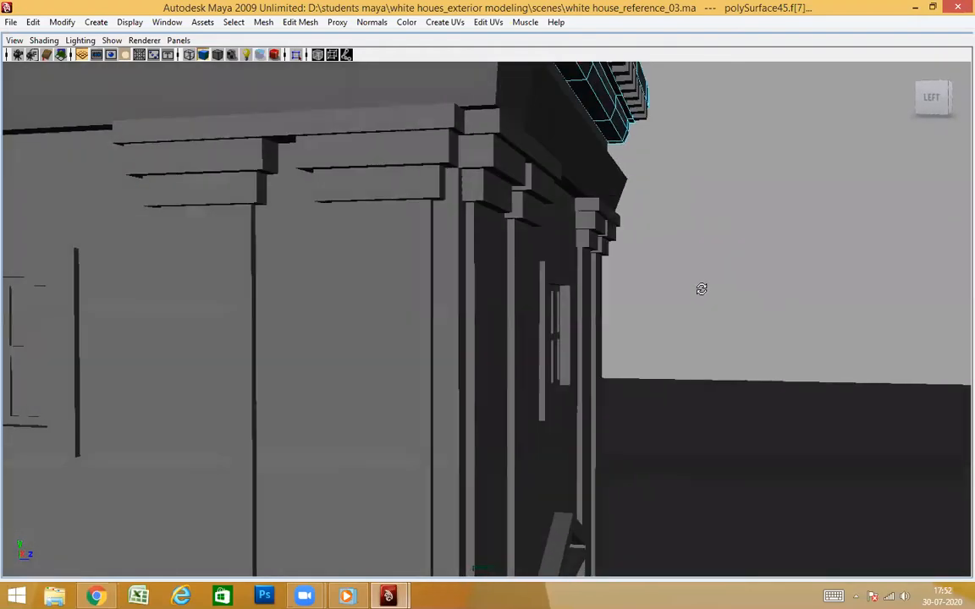
{"action": "left_click_drag", "start_coordinate": [679, 276], "coordinate": [711, 289], "text": "alt"}
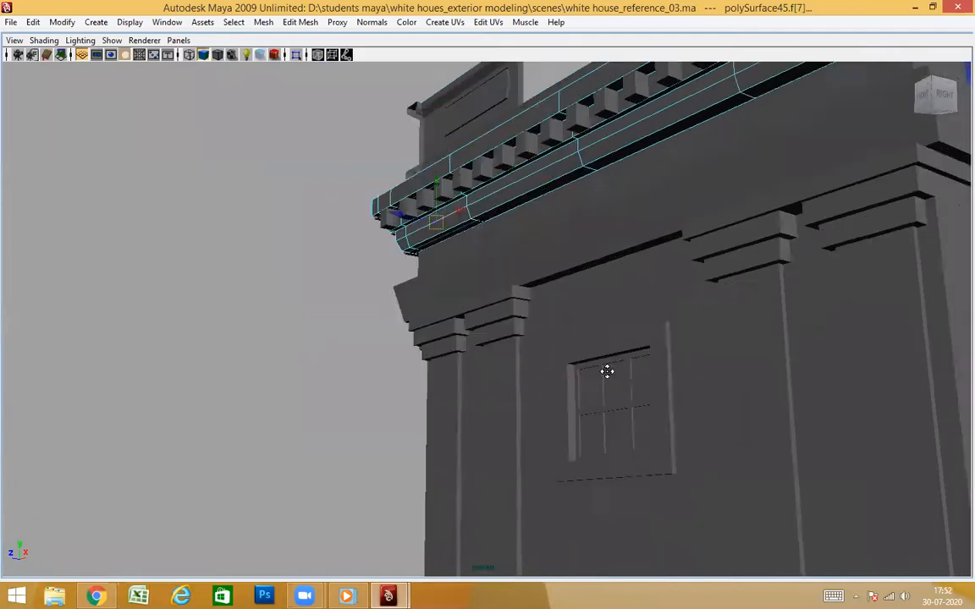
{"action": "left_click_drag", "start_coordinate": [871, 361], "coordinate": [723, 386], "text": "alt"}
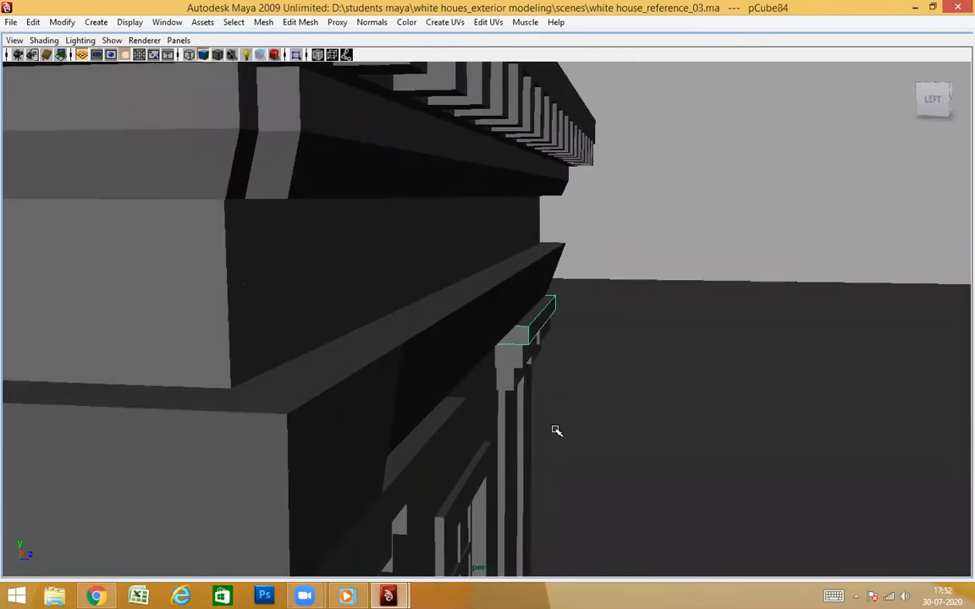
{"action": "left_click_drag", "start_coordinate": [556, 431], "coordinate": [666, 391], "text": "alt"}
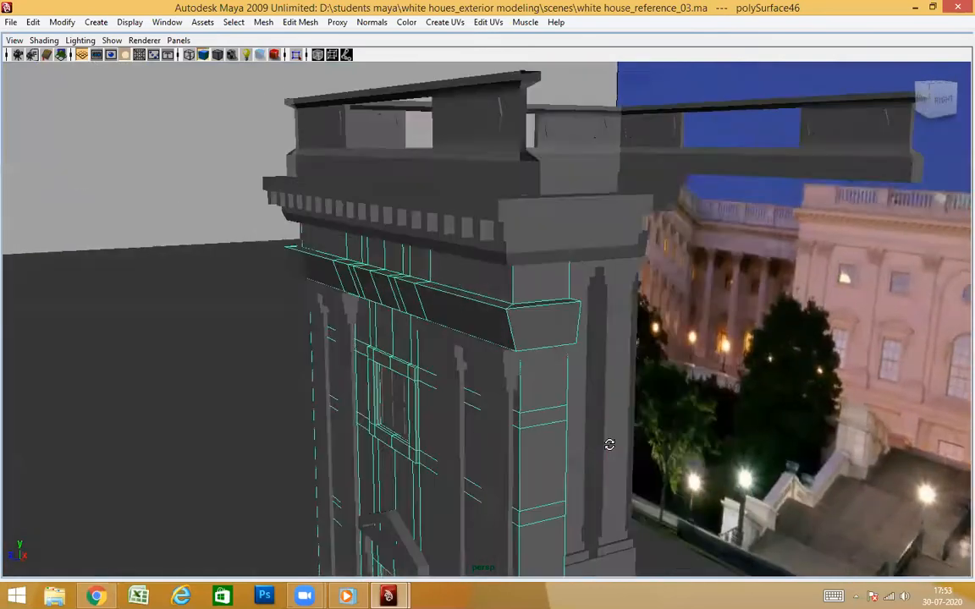
Select only the front wall's faces that wrap around its right-hand corner and delete them
{"action": "left_click_drag", "start_coordinate": [544, 329], "coordinate": [584, 326], "text": "alt"}
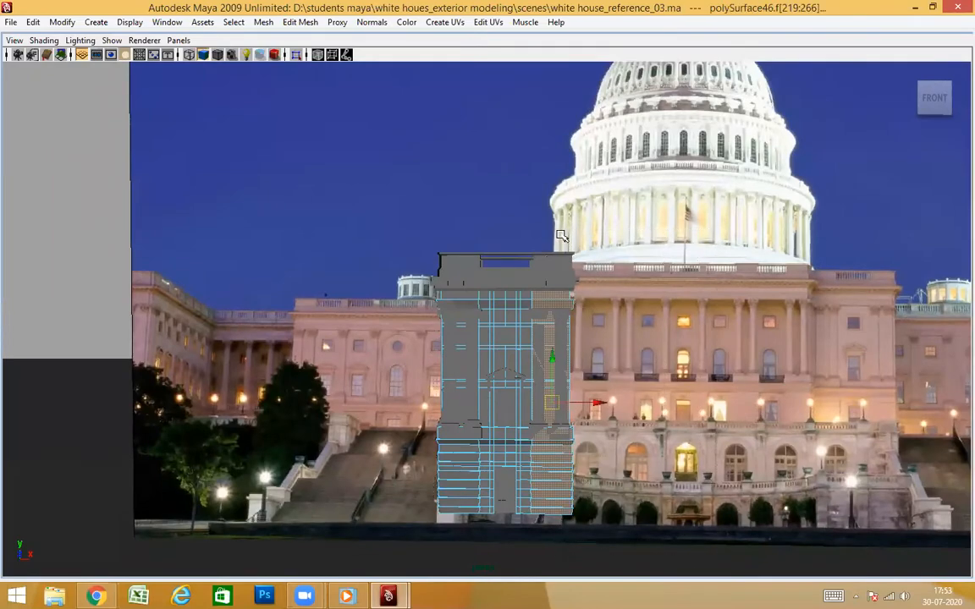
{"action": "left_click_drag", "start_coordinate": [622, 302], "coordinate": [692, 400], "text": "alt"}
{"action": "middle_click_drag", "start_coordinate": [692, 400], "coordinate": [603, 258], "text": "alt"}
{"action": "left_click_drag", "start_coordinate": [602, 258], "coordinate": [698, 435], "text": "alt"}
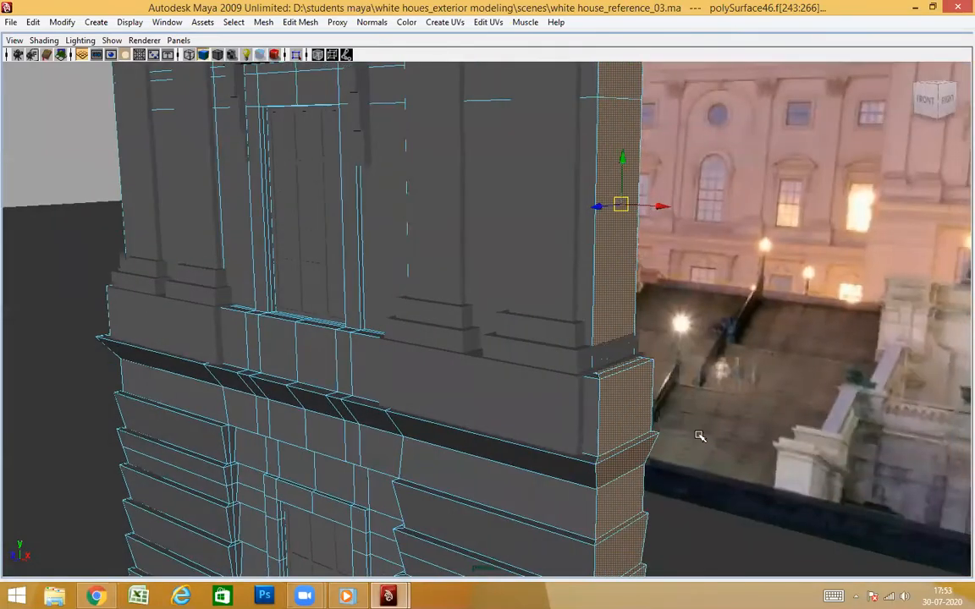
{"action": "middle_click_drag", "start_coordinate": [698, 435], "coordinate": [637, 366], "text": "alt"}
{"action": "scroll", "coordinate": [633, 431], "scroll_direction": "down", "scroll_amount": 3}
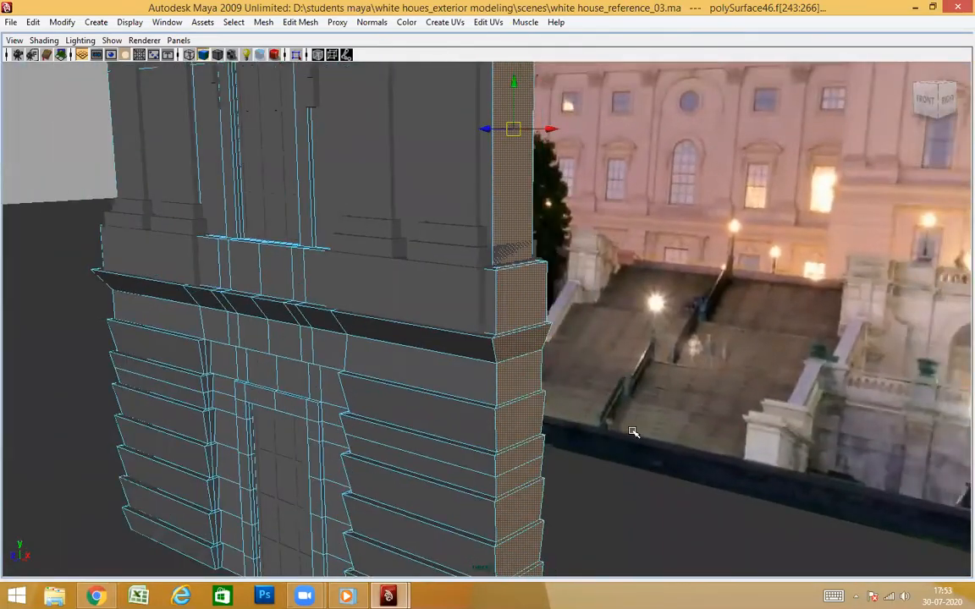
{"action": "left_click_drag", "start_coordinate": [633, 432], "coordinate": [678, 368], "text": "alt"}
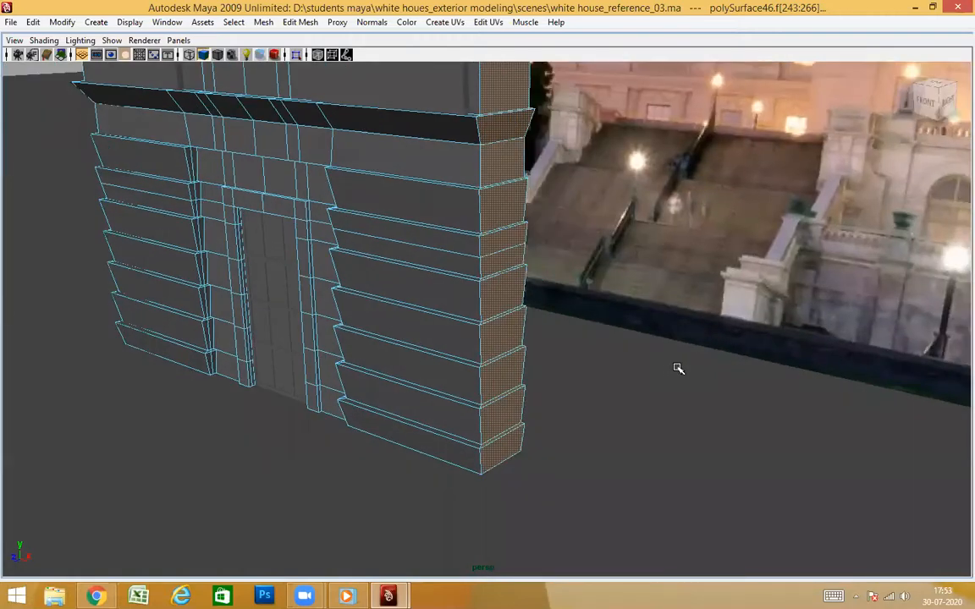
{"action": "key", "text": "Delete"}
Select the front wall's faces that wrap around its left-hand corner, exclude the front-facing ones, and delete them
{"action": "scroll", "coordinate": [621, 324], "scroll_direction": "down", "scroll_amount": 3}
{"action": "middle_click_drag", "start_coordinate": [622, 324], "coordinate": [601, 342], "text": "alt"}
{"action": "scroll", "coordinate": [601, 341], "scroll_direction": "up", "scroll_amount": 4}
{"action": "left_click_drag", "start_coordinate": [600, 341], "coordinate": [594, 418], "text": "alt"}
{"action": "middle_click_drag", "start_coordinate": [594, 418], "coordinate": [530, 373], "text": "alt"}
{"action": "left_click_drag", "start_coordinate": [530, 373], "coordinate": [446, 283], "text": "alt"}
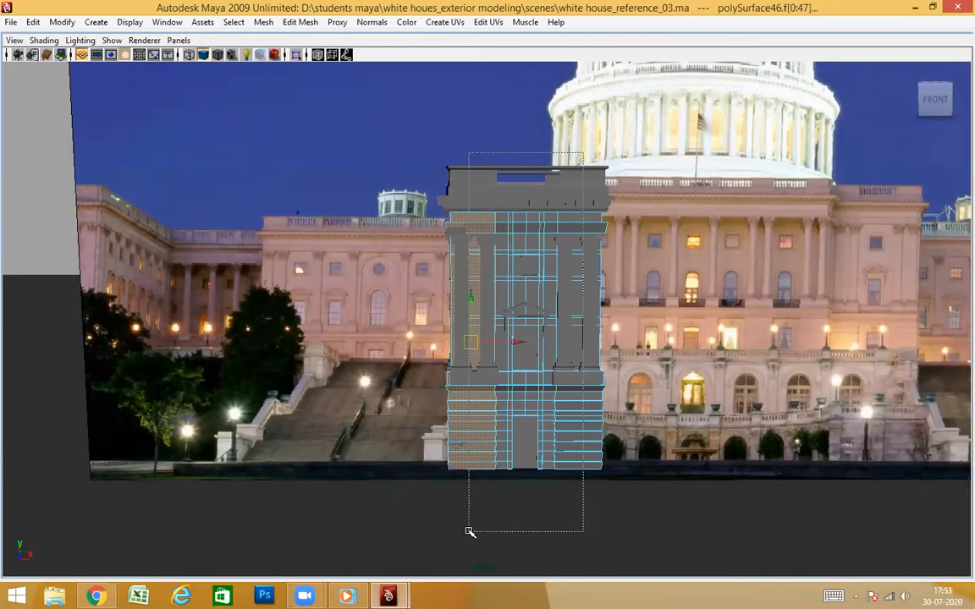
{"action": "right_click_drag", "start_coordinate": [476, 489], "coordinate": [506, 399], "text": "alt"}
{"action": "left_click_drag", "start_coordinate": [505, 398], "coordinate": [608, 420], "text": "alt"}
{"action": "scroll", "coordinate": [633, 361], "scroll_direction": "down", "scroll_amount": 2}
{"action": "left_click_drag", "start_coordinate": [633, 360], "coordinate": [546, 308], "text": "alt"}
{"action": "scroll", "coordinate": [575, 336], "scroll_direction": "up", "scroll_amount": 5}
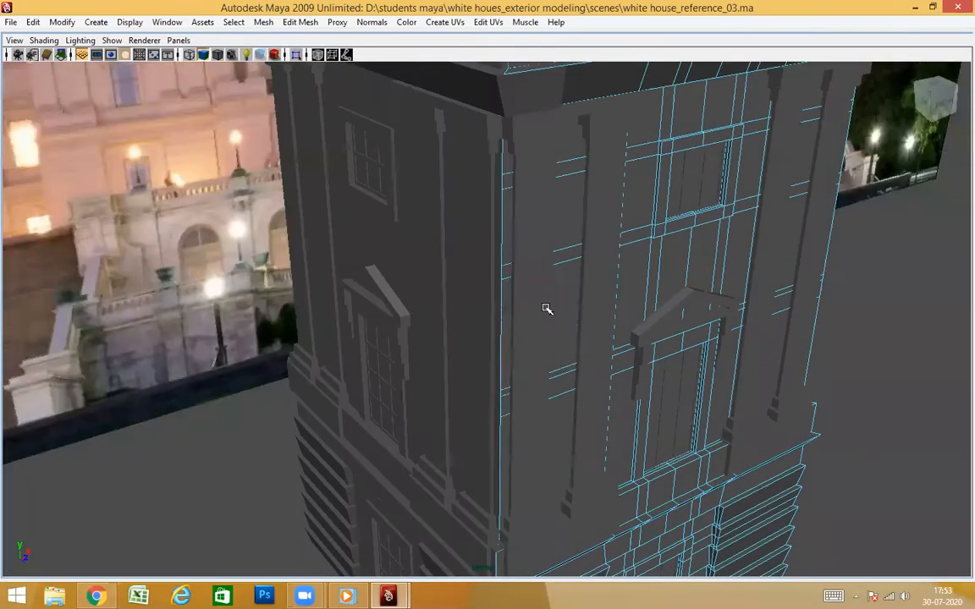
Select only the side wall's faces that wrap onto the front at the shared corner and delete them
{"action": "left_click_drag", "start_coordinate": [557, 361], "coordinate": [421, 288], "text": "alt"}
{"action": "left_click_drag", "start_coordinate": [493, 372], "coordinate": [362, 257], "text": "alt"}
{"action": "left_click", "coordinate": [374, 304]}
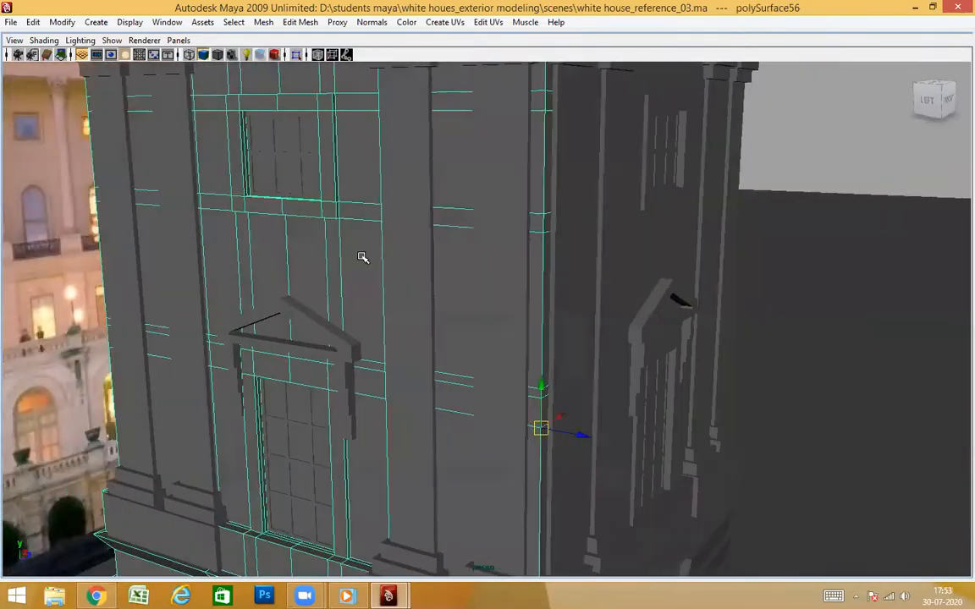
{"action": "right_click_drag", "start_coordinate": [346, 249], "coordinate": [349, 277]}
{"action": "scroll", "coordinate": [604, 347], "scroll_direction": "down", "scroll_amount": 6}
{"action": "left_click_drag", "start_coordinate": [605, 350], "coordinate": [650, 337], "text": "alt"}
{"action": "left_click_drag", "start_coordinate": [698, 575], "coordinate": [699, 575]}
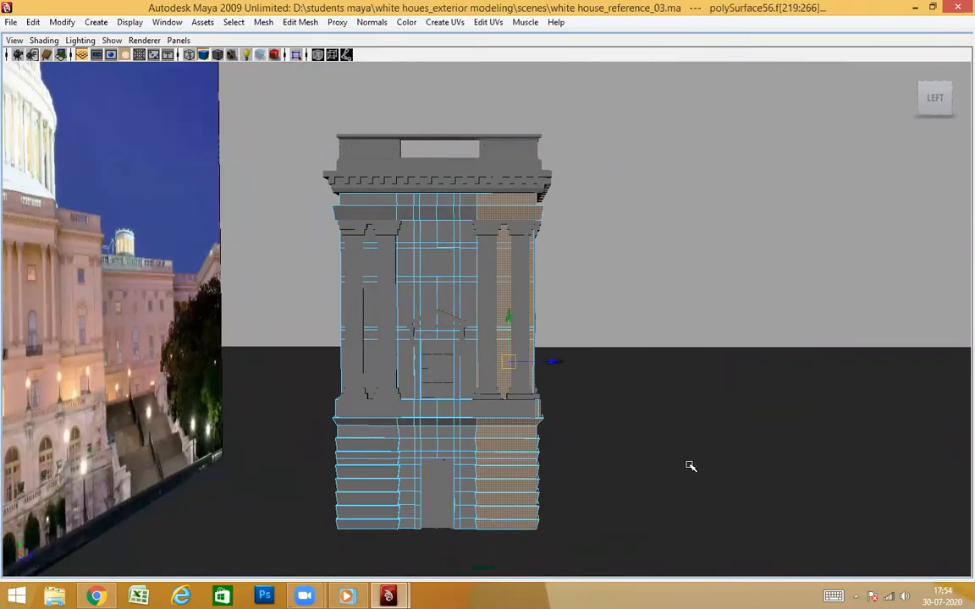
{"action": "left_click_drag", "start_coordinate": [631, 342], "coordinate": [555, 361], "text": "alt"}
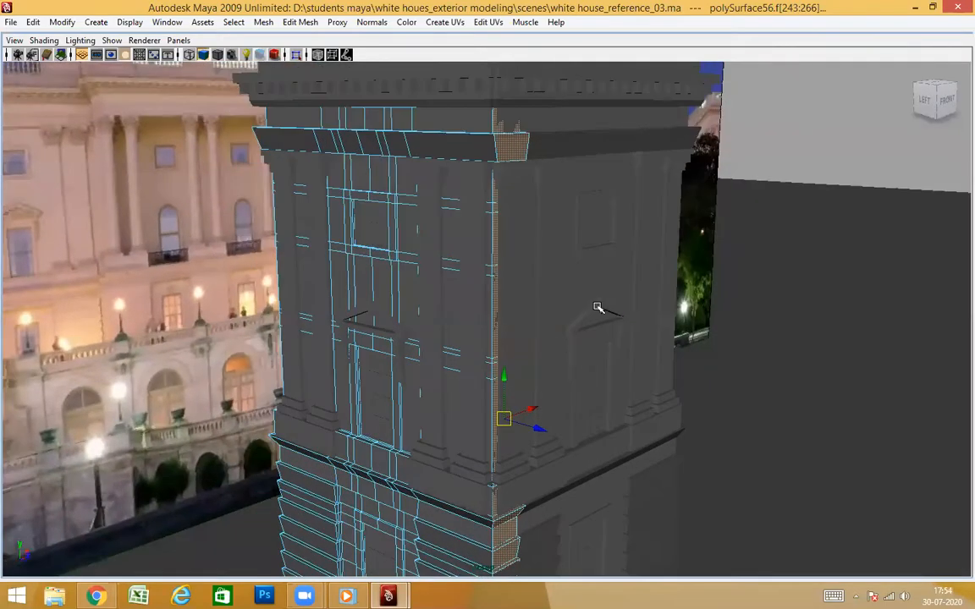
{"action": "key", "text": "Delete"}
Select the front and side wall meshes and isolate them in the view
{"action": "scroll", "coordinate": [600, 207], "scroll_direction": "up", "scroll_amount": 1}
{"action": "left_click_drag", "start_coordinate": [601, 207], "coordinate": [517, 331], "text": "alt"}
{"action": "left_click_drag", "start_coordinate": [370, 314], "coordinate": [477, 318], "text": "alt"}
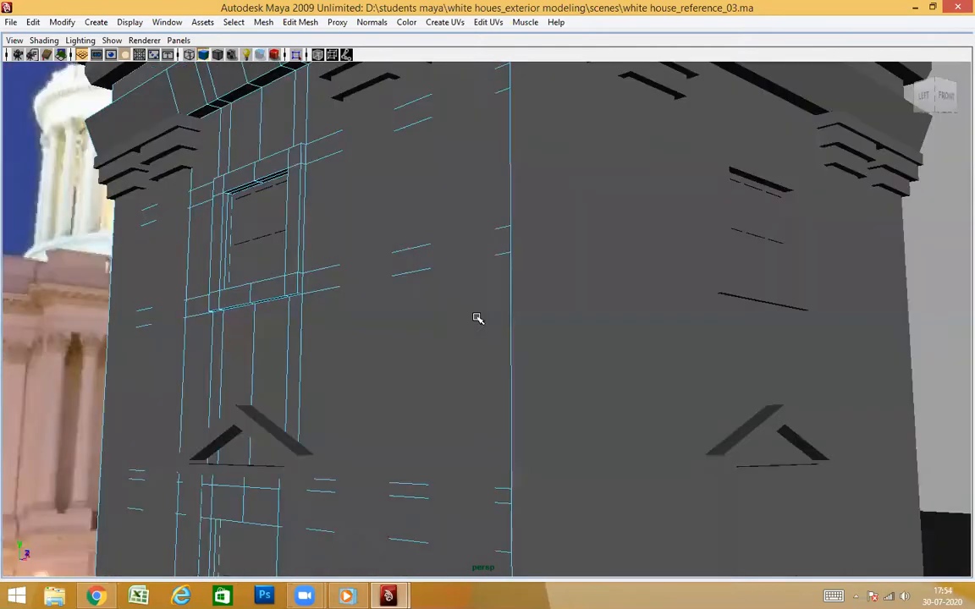
{"action": "left_click_drag", "start_coordinate": [592, 240], "coordinate": [564, 353], "text": "alt"}
{"action": "left_click_drag", "start_coordinate": [692, 321], "coordinate": [644, 289], "text": "alt"}
{"action": "left_click", "coordinate": [636, 338]}
{"action": "mouse_move", "coordinate": [635, 366]}
{"action": "left_mouse_down", "text": "alt"}
{"action": "mouse_move", "coordinate": [633, 377]}
{"action": "mouse_move", "coordinate": [625, 366]}
{"action": "left_mouse_up", "text": "alt"}
{"action": "left_click", "coordinate": [690, 274]}
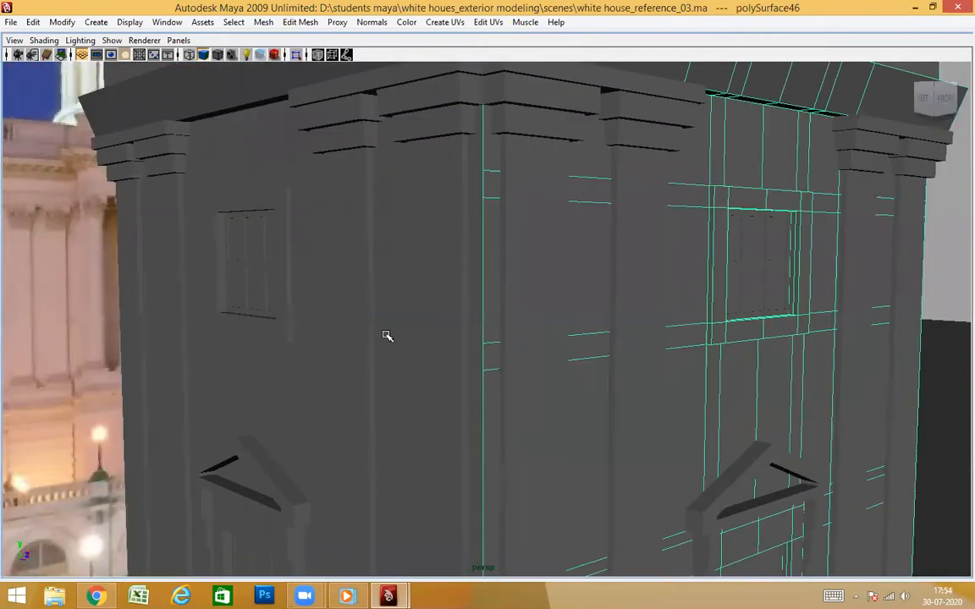
{"action": "left_click", "coordinate": [268, 189], "text": "shift"}
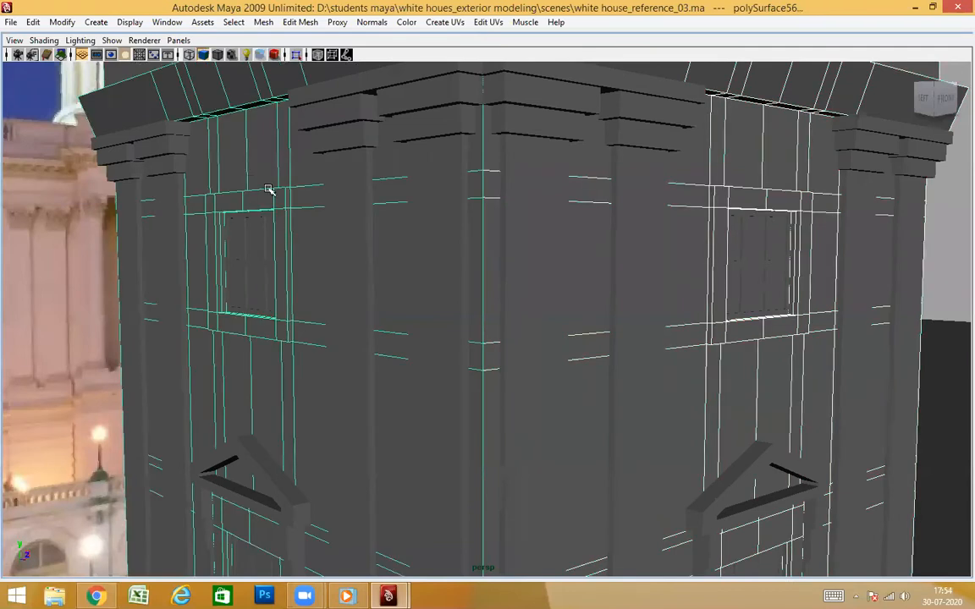
{"action": "left_click", "coordinate": [296, 55]}
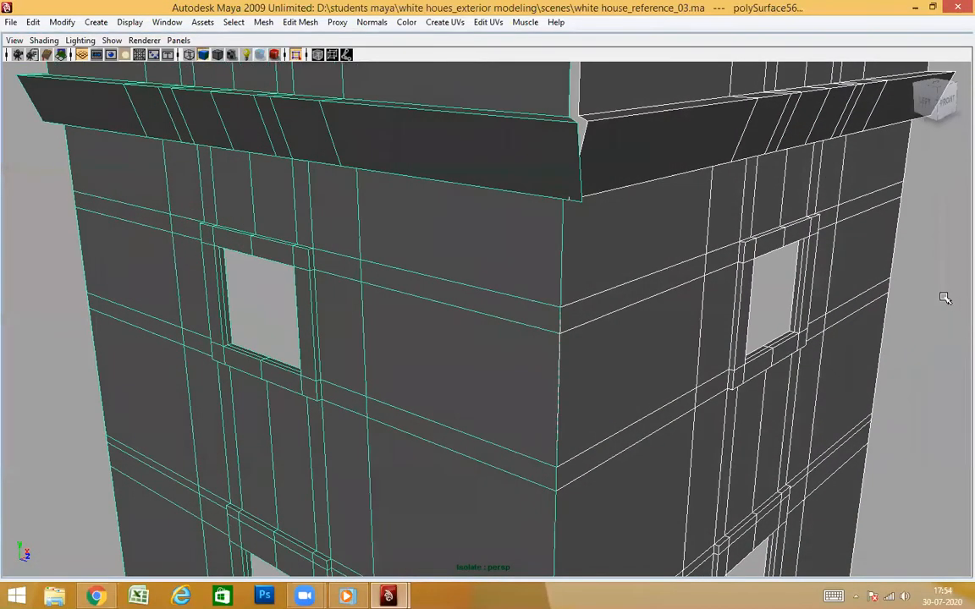
Examine the isolated walls along their shared corner and check the side wall's upper molding for leftover return faces
{"action": "left_click", "coordinate": [944, 297]}
{"action": "scroll", "coordinate": [570, 311], "scroll_direction": "down", "scroll_amount": 3}
{"action": "left_click_drag", "start_coordinate": [570, 312], "coordinate": [424, 297], "text": "alt"}
{"action": "left_click", "coordinate": [460, 265]}
{"action": "scroll", "coordinate": [511, 342], "scroll_direction": "up", "scroll_amount": 2}
{"action": "scroll", "coordinate": [381, 331], "scroll_direction": "up", "scroll_amount": 4}
{"action": "scroll", "coordinate": [424, 298], "scroll_direction": "down", "scroll_amount": 4}
{"action": "middle_click_drag", "start_coordinate": [424, 298], "coordinate": [530, 367], "text": "alt"}
{"action": "left_click_drag", "start_coordinate": [531, 367], "coordinate": [550, 342], "text": "alt"}
{"action": "middle_click_drag", "start_coordinate": [550, 343], "coordinate": [412, 476], "text": "alt"}
{"action": "left_click_drag", "start_coordinate": [412, 477], "coordinate": [381, 338], "text": "alt"}
{"action": "middle_click_drag", "start_coordinate": [380, 337], "coordinate": [511, 465], "text": "alt"}
{"action": "left_click_drag", "start_coordinate": [511, 465], "coordinate": [496, 439], "text": "alt"}
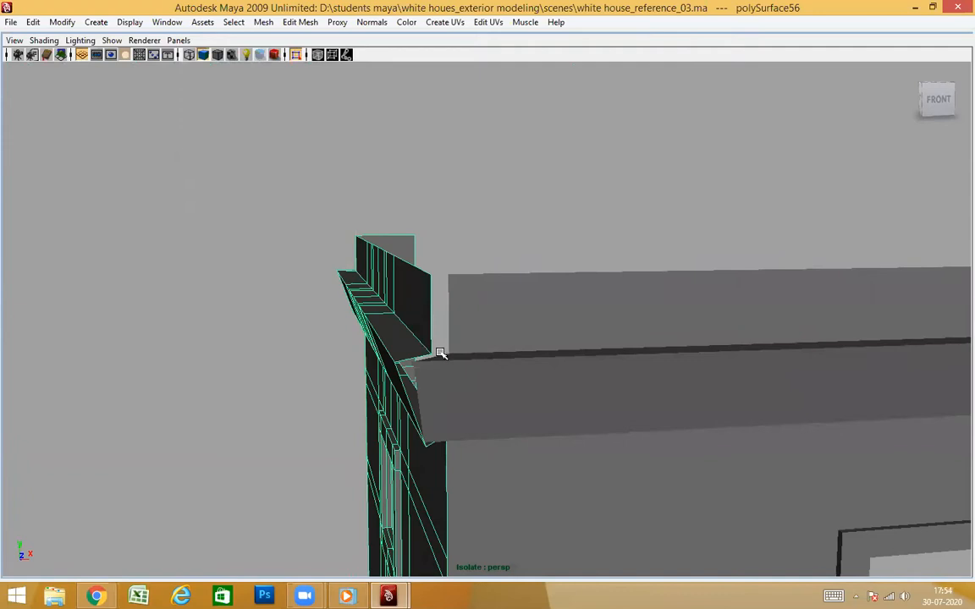
Try to shift the faces of the side wall's top band along X to meet the front wall's top band
{"action": "left_click_drag", "start_coordinate": [445, 369], "coordinate": [415, 298], "text": "alt"}
{"action": "right_click_drag", "start_coordinate": [415, 297], "coordinate": [418, 328]}
{"action": "left_click_drag", "start_coordinate": [413, 338], "coordinate": [486, 322], "text": "alt"}
{"action": "right_click_drag", "start_coordinate": [486, 322], "coordinate": [432, 383], "text": "alt"}
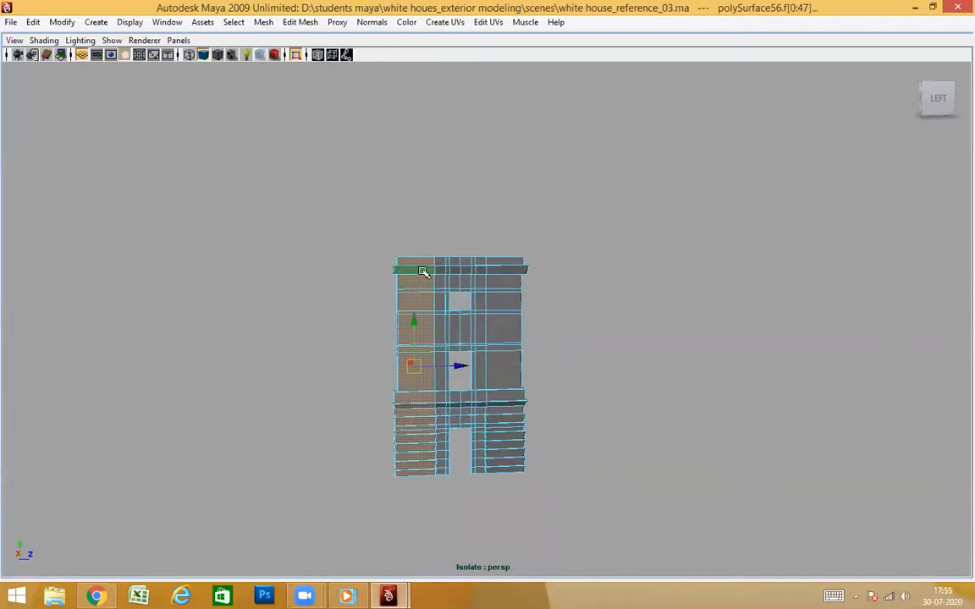
{"action": "scroll", "coordinate": [448, 361], "scroll_direction": "up", "scroll_amount": 5}
{"action": "left_click_drag", "start_coordinate": [413, 376], "coordinate": [611, 358], "text": "alt"}
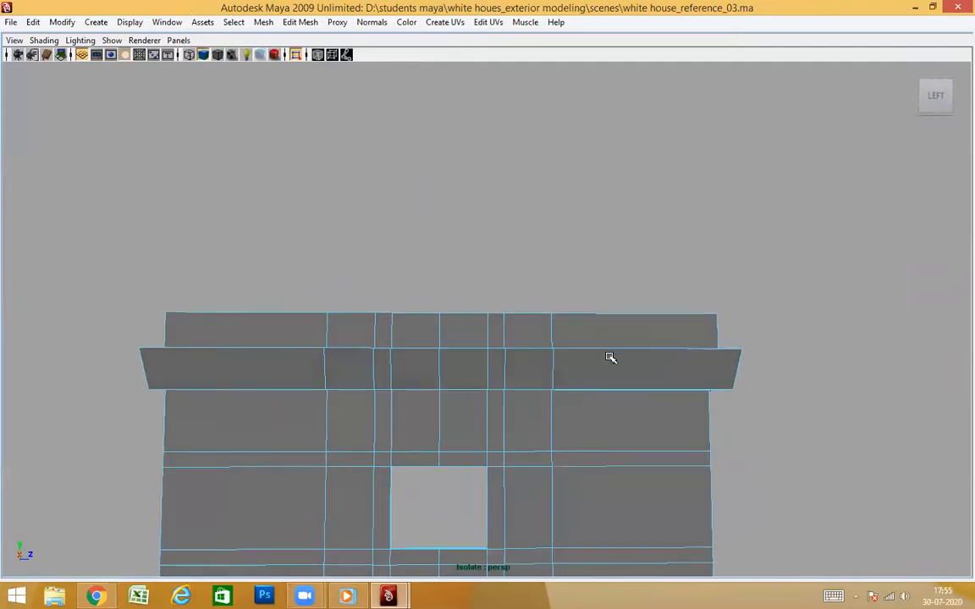
{"action": "left_click_drag", "start_coordinate": [774, 339], "coordinate": [511, 335]}
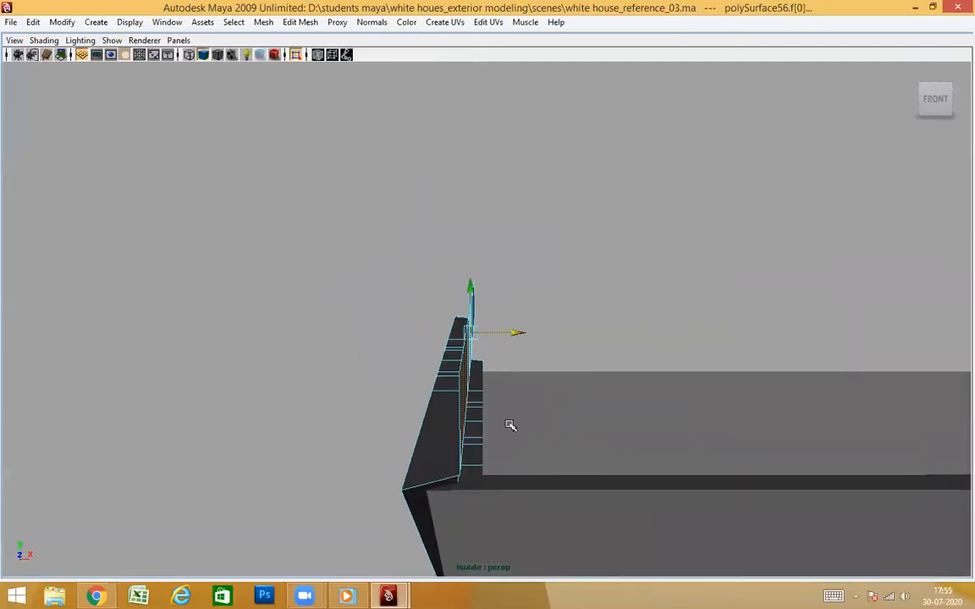
{"action": "left_click_drag", "start_coordinate": [489, 480], "coordinate": [510, 408], "text": "alt"}
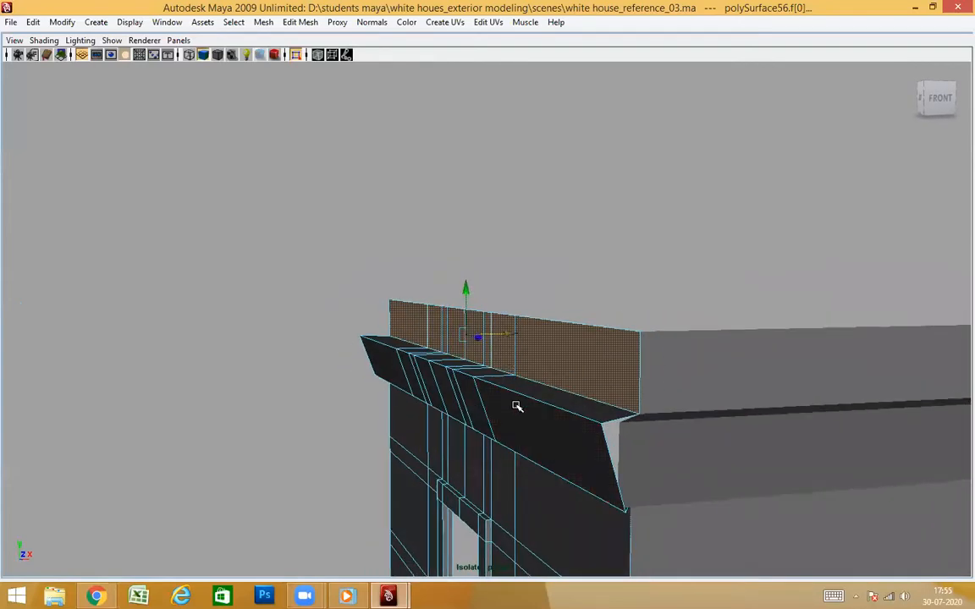
Try to align the upper and lower edges of the side wall's upper molding with the front wall's corner, undoing the last edge move
{"action": "left_click", "coordinate": [517, 394]}
{"action": "right_click_drag", "start_coordinate": [424, 390], "coordinate": [526, 439], "text": "ctrl"}
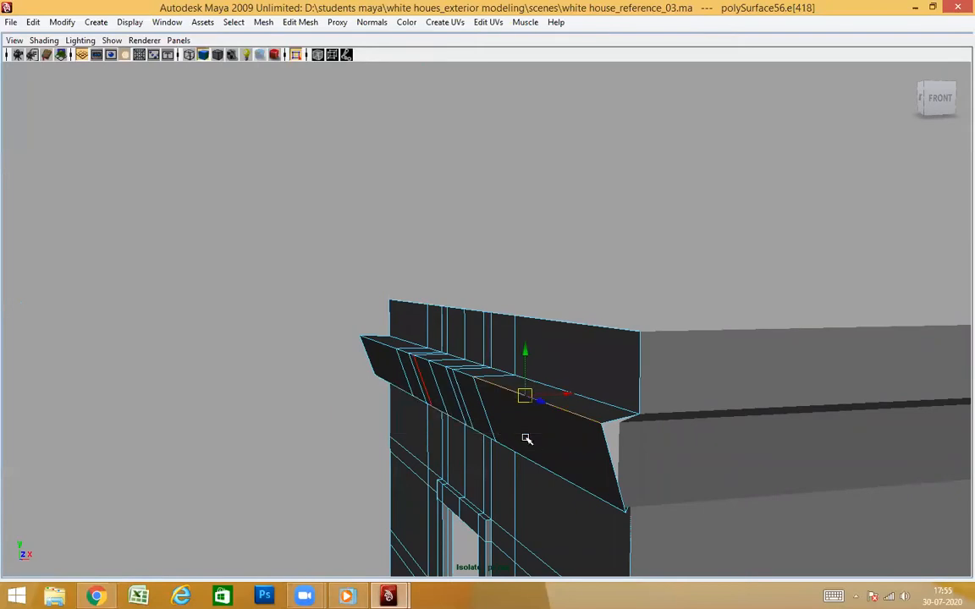
{"action": "left_click_drag", "start_coordinate": [469, 361], "coordinate": [592, 489], "text": "alt"}
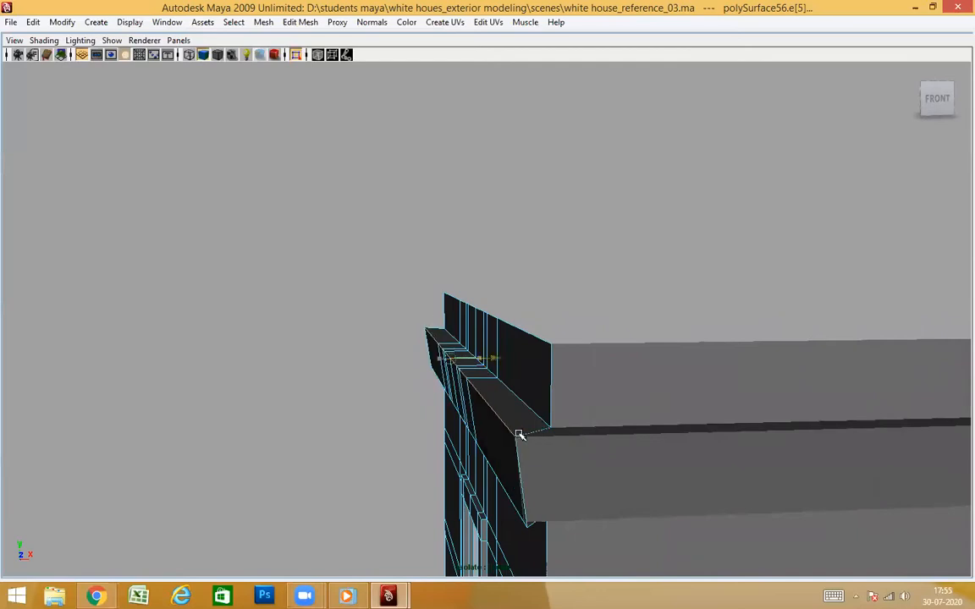
{"action": "left_click_drag", "start_coordinate": [583, 519], "coordinate": [588, 491], "text": "alt"}
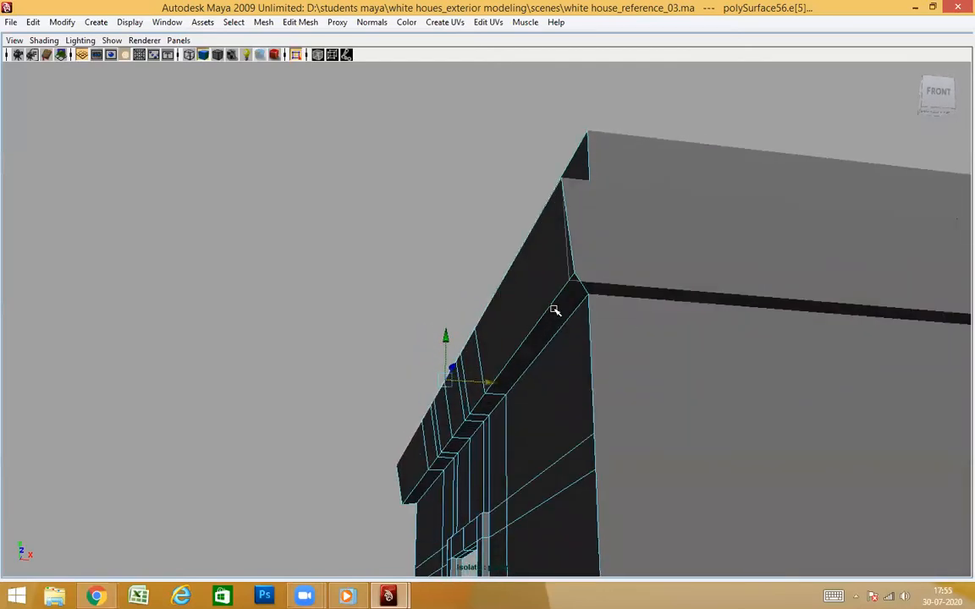
{"action": "right_click_drag", "start_coordinate": [539, 337], "coordinate": [629, 388], "text": "ctrl"}
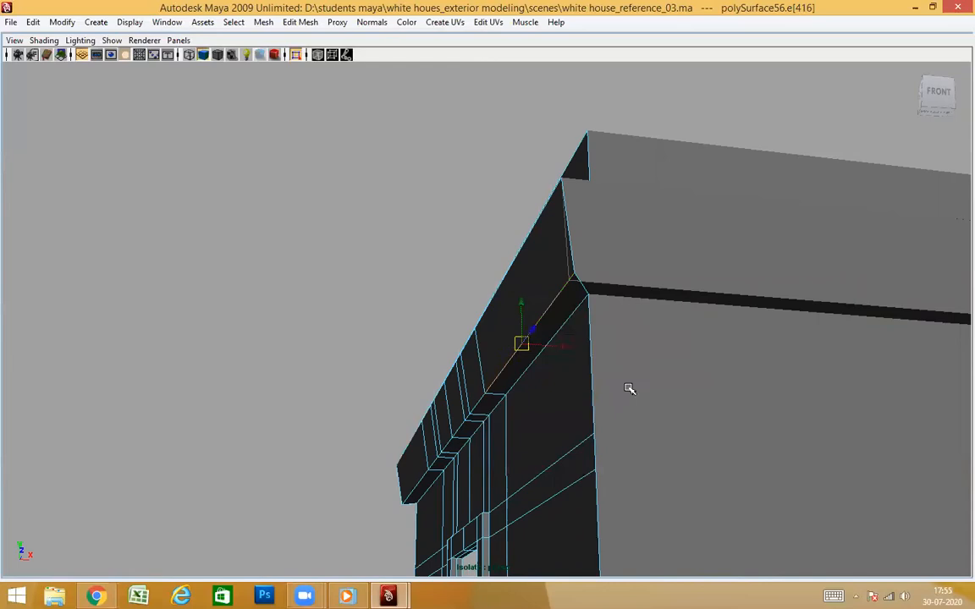
{"action": "left_click_drag", "start_coordinate": [462, 440], "coordinate": [427, 438]}
{"action": "mouse_move", "coordinate": [600, 424]}
{"action": "left_mouse_down", "text": "alt"}
{"action": "mouse_move", "coordinate": [596, 436]}
{"action": "mouse_move", "coordinate": [599, 424]}
{"action": "left_mouse_up", "text": "alt"}
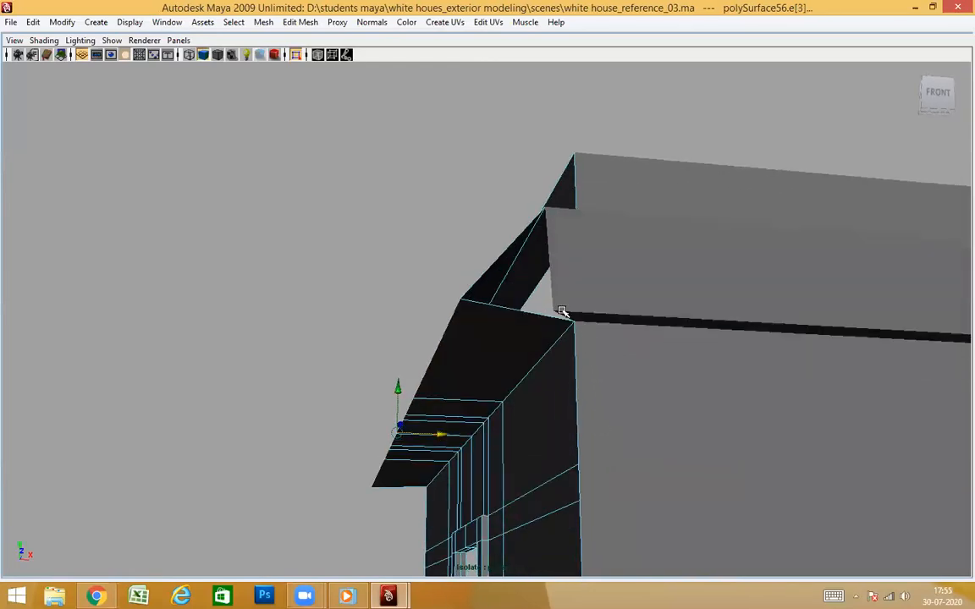
{"action": "key", "text": "ctrl+z"}
Try to snap the two corner vertices of the side wall's upper molding to the front wall's molding corner
{"action": "left_click_drag", "start_coordinate": [643, 345], "coordinate": [788, 323], "text": "alt"}
{"action": "left_click", "coordinate": [789, 322]}
{"action": "right_click_drag", "start_coordinate": [725, 313], "coordinate": [732, 338]}
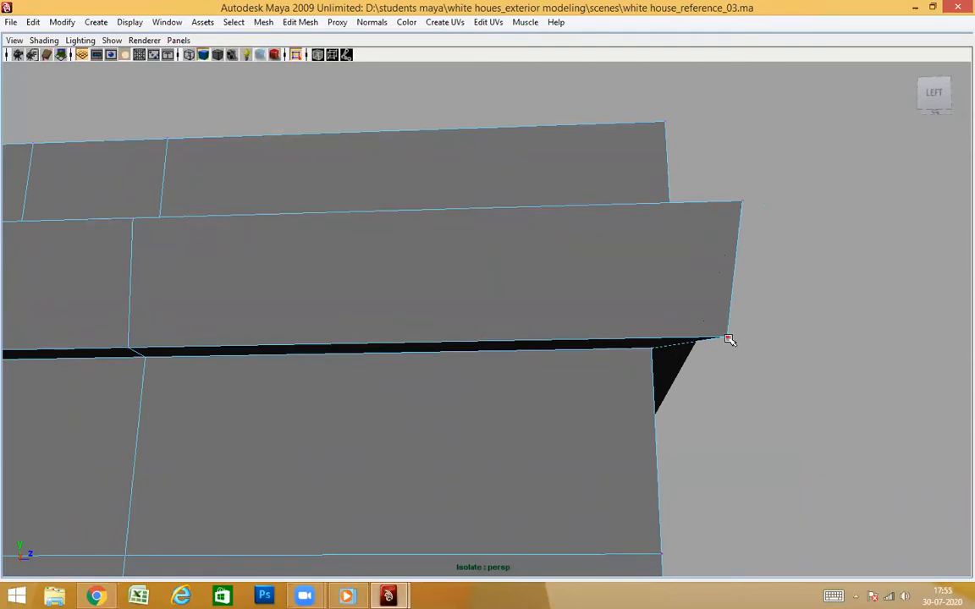
{"action": "left_click_drag", "start_coordinate": [821, 380], "coordinate": [846, 376], "text": "alt"}
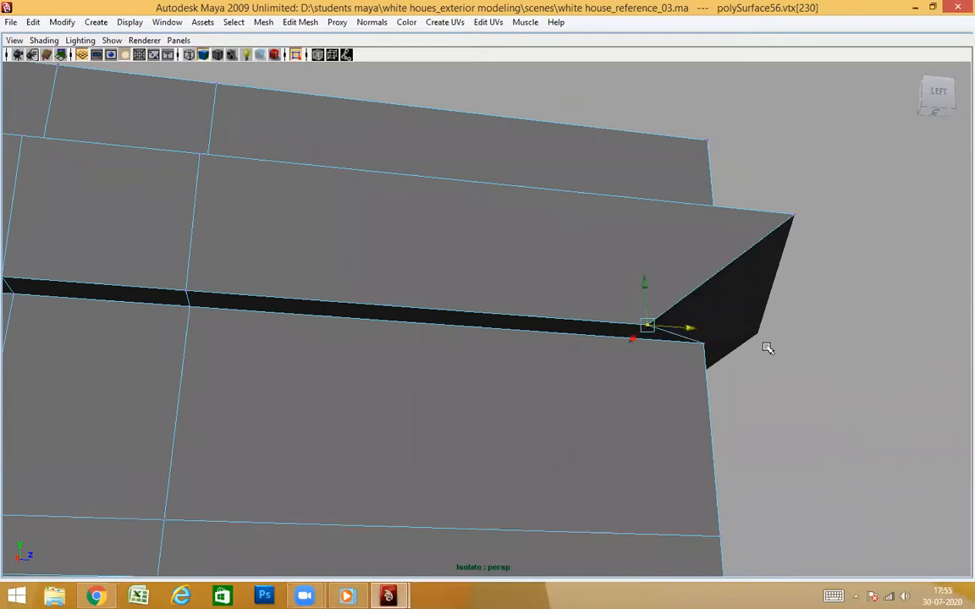
{"action": "left_click_drag", "start_coordinate": [877, 383], "coordinate": [534, 402], "text": "alt"}
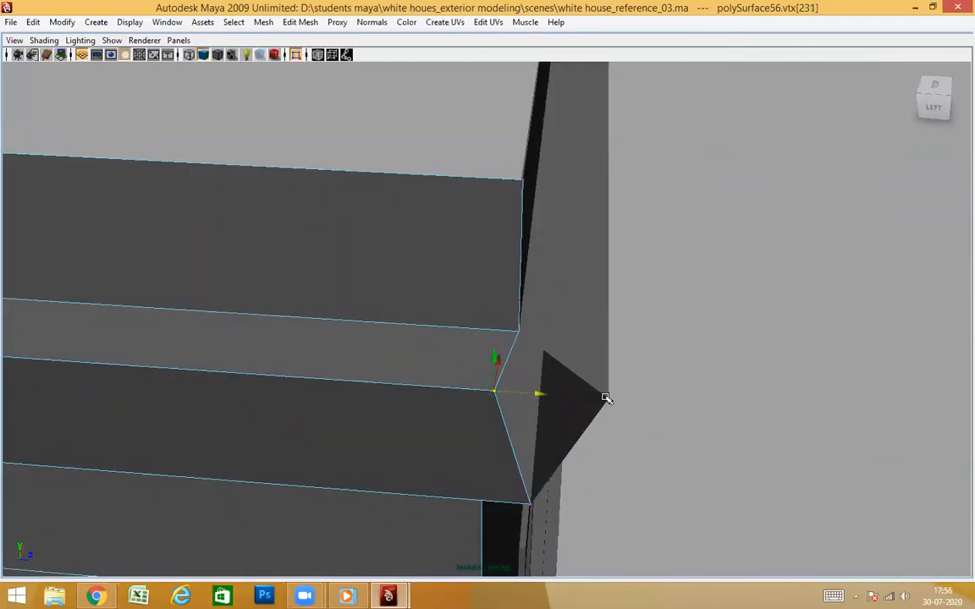
{"action": "key", "text": "ctrl+z"}
Examine the side wall's corner vertices around the lower ledge and compare them with the front wall's profile
{"action": "left_click_drag", "start_coordinate": [667, 418], "coordinate": [640, 166], "text": "alt"}
{"action": "scroll", "coordinate": [565, 259], "scroll_direction": "up", "scroll_amount": 5}
{"action": "middle_click_drag", "start_coordinate": [577, 211], "coordinate": [581, 322], "text": "alt"}
{"action": "scroll", "coordinate": [581, 322], "scroll_direction": "up", "scroll_amount": 3}
{"action": "scroll", "coordinate": [662, 364], "scroll_direction": "up", "scroll_amount": 3}
{"action": "scroll", "coordinate": [661, 363], "scroll_direction": "down", "scroll_amount": 4}
{"action": "scroll", "coordinate": [600, 324], "scroll_direction": "up", "scroll_amount": 2}
{"action": "left_click_drag", "start_coordinate": [631, 351], "coordinate": [569, 442], "text": "alt"}
{"action": "left_click", "coordinate": [593, 299]}
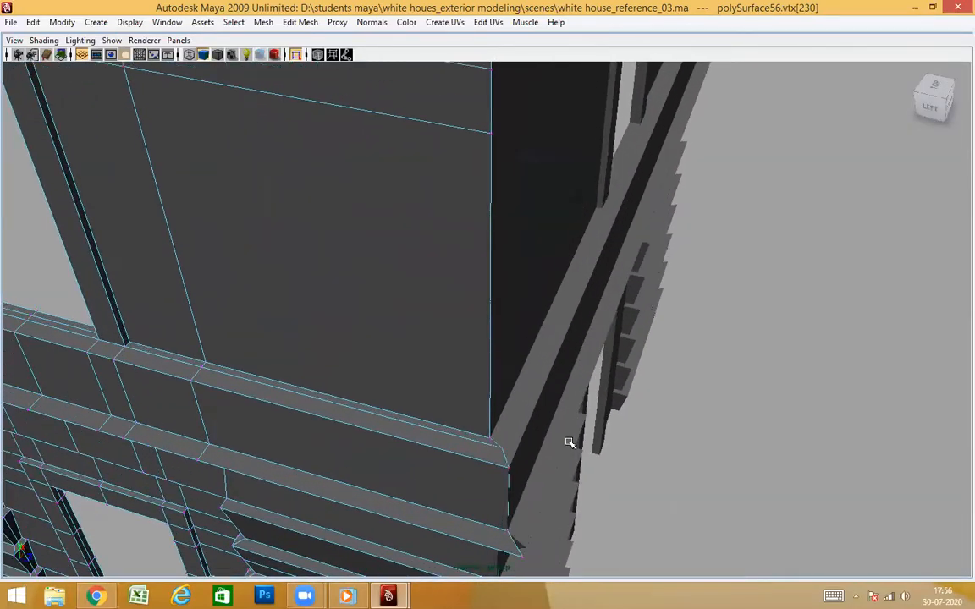
{"action": "key", "text": "f"}
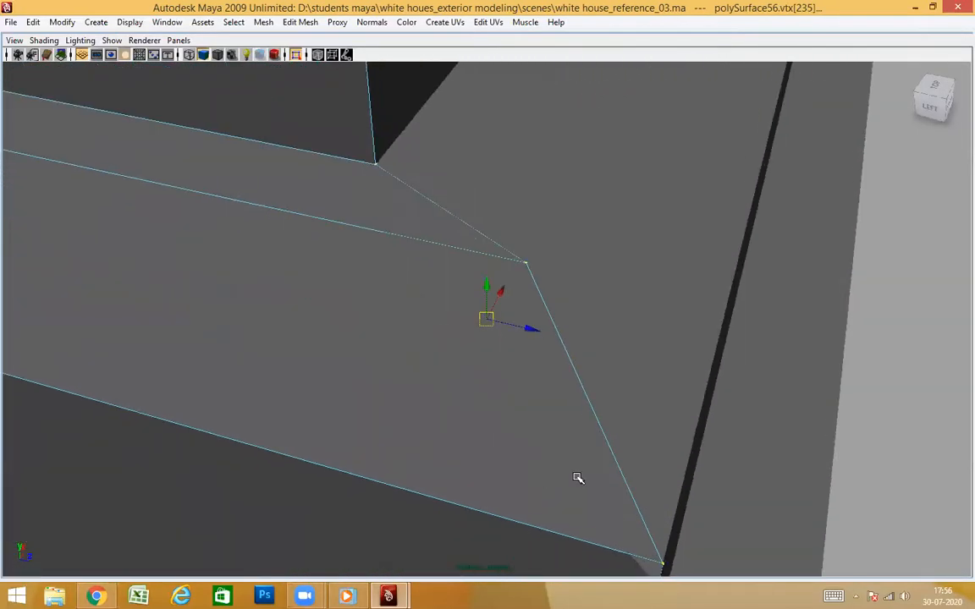
{"action": "scroll", "coordinate": [565, 467], "scroll_direction": "down", "scroll_amount": 4}
{"action": "left_click_drag", "start_coordinate": [563, 465], "coordinate": [657, 463], "text": "alt"}
{"action": "left_click", "coordinate": [719, 332]}
{"action": "left_click_drag", "start_coordinate": [592, 342], "coordinate": [542, 393], "text": "alt"}
{"action": "left_click_drag", "start_coordinate": [601, 393], "coordinate": [645, 371], "text": "alt"}
{"action": "scroll", "coordinate": [647, 449], "scroll_direction": "down", "scroll_amount": 5}
{"action": "left_click_drag", "start_coordinate": [646, 448], "coordinate": [609, 439], "text": "alt"}
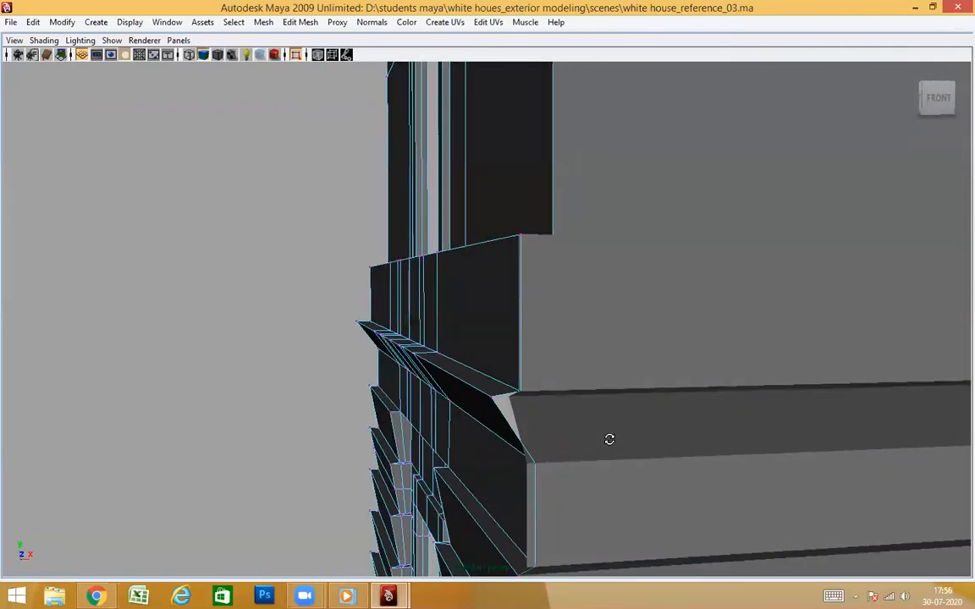
Undo the side wall's molding and top band moves at the shared corner
{"action": "left_click_drag", "start_coordinate": [522, 416], "coordinate": [594, 507], "text": "alt"}
{"action": "left_click_drag", "start_coordinate": [594, 312], "coordinate": [576, 447], "text": "alt"}
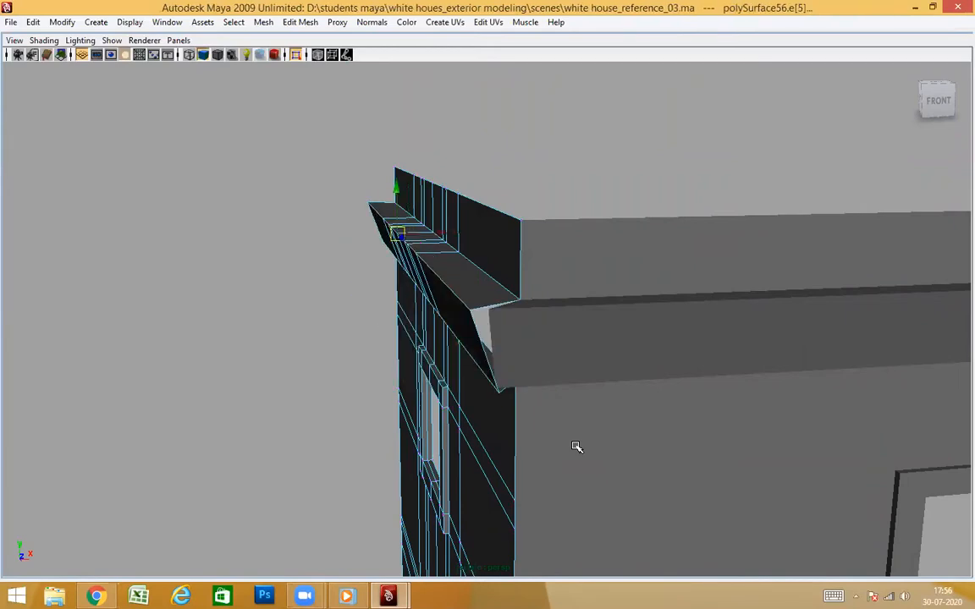
{"action": "key", "text": "ctrl+z"}
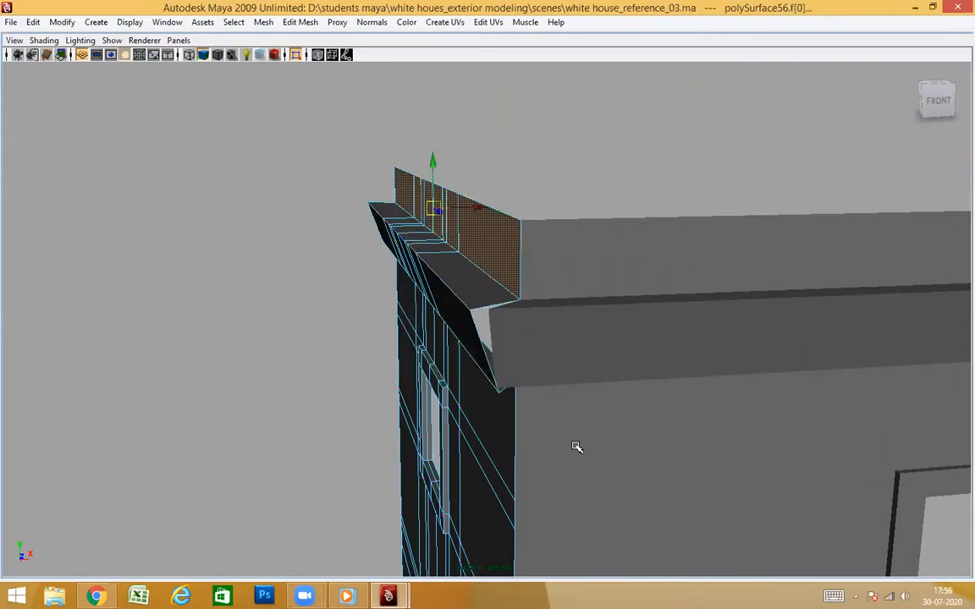
{"action": "left_click", "coordinate": [285, 331]}
{"action": "left_click_drag", "start_coordinate": [615, 442], "coordinate": [651, 395], "text": "alt"}
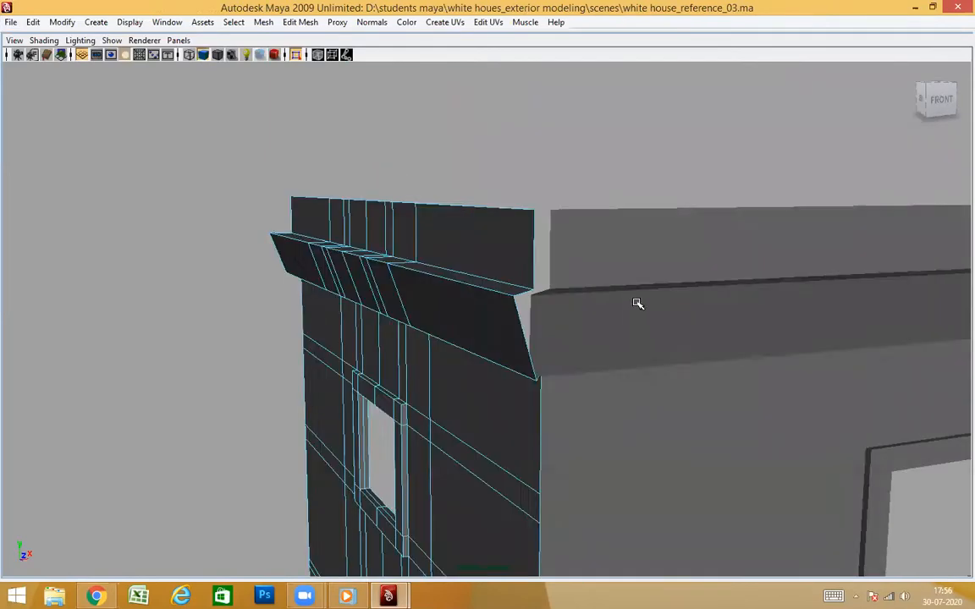
Snap the vertical corner edge of the front wall's top band along X to the side wall's top band
{"action": "left_click", "coordinate": [637, 303]}
{"action": "mouse_move", "coordinate": [678, 470]}
{"action": "left_mouse_down", "text": "alt"}
{"action": "mouse_move", "coordinate": [643, 486]}
{"action": "mouse_move", "coordinate": [681, 453]}
{"action": "left_mouse_up", "text": "alt"}
{"action": "left_click", "coordinate": [473, 374]}
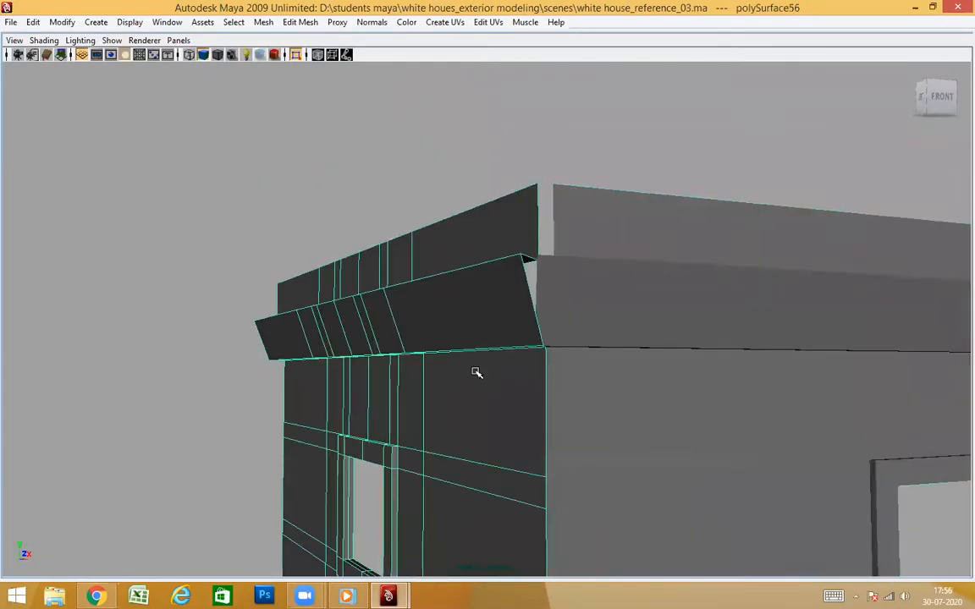
{"action": "left_click_drag", "start_coordinate": [474, 373], "coordinate": [450, 298], "text": "alt"}
{"action": "left_click_drag", "start_coordinate": [589, 368], "coordinate": [670, 328], "text": "alt"}
{"action": "middle_click_drag", "start_coordinate": [670, 328], "coordinate": [550, 328], "text": "alt"}
{"action": "left_click_drag", "start_coordinate": [550, 328], "coordinate": [558, 236], "text": "alt"}
{"action": "left_click", "coordinate": [575, 267]}
{"action": "right_click_drag", "start_coordinate": [601, 171], "coordinate": [582, 202]}
{"action": "left_click", "coordinate": [529, 327]}
{"action": "left_click_drag", "start_coordinate": [529, 326], "coordinate": [487, 211], "text": "alt"}
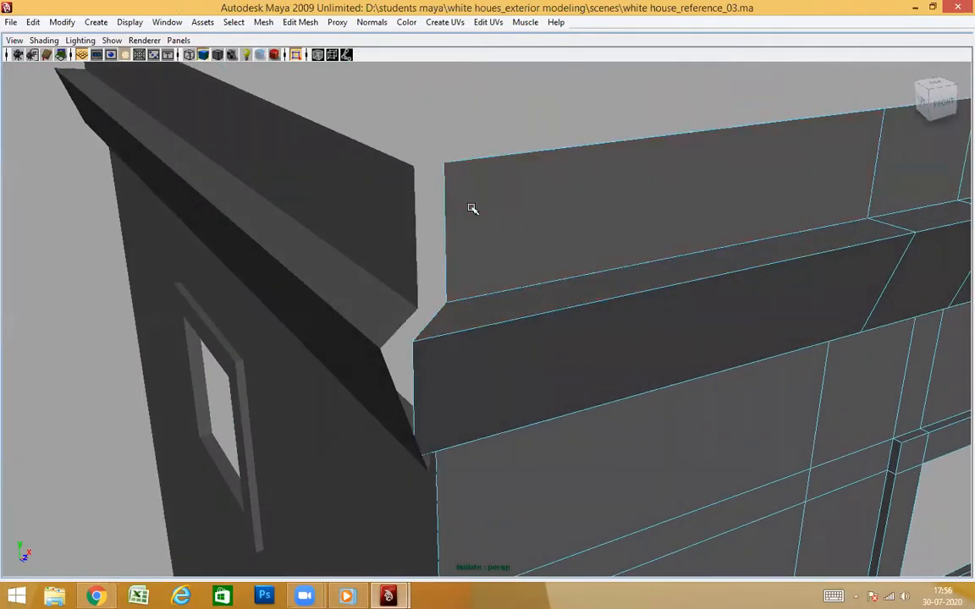
{"action": "left_click_drag", "start_coordinate": [511, 254], "coordinate": [348, 383], "text": "alt"}
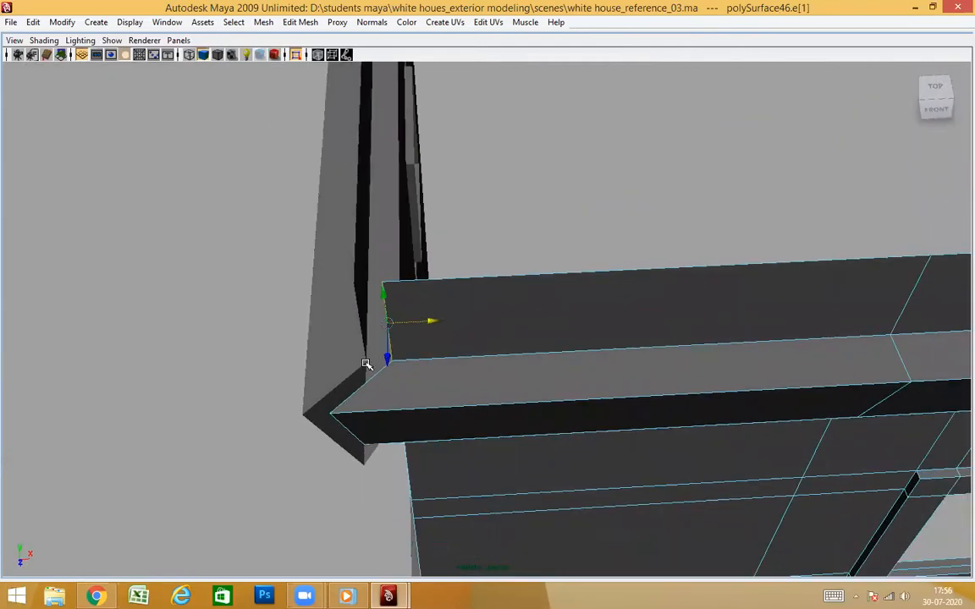
{"action": "left_click_drag", "start_coordinate": [441, 369], "coordinate": [702, 278], "text": "alt"}
Snap the lower and upper corner vertices of the side wall's upper molding along Z to the front wall's molding corner
{"action": "left_click_drag", "start_coordinate": [607, 232], "coordinate": [609, 270], "text": "alt"}
{"action": "left_click", "coordinate": [568, 266]}
{"action": "right_click_drag", "start_coordinate": [561, 234], "coordinate": [545, 243]}
{"action": "left_click_drag", "start_coordinate": [573, 296], "coordinate": [582, 280], "text": "alt"}
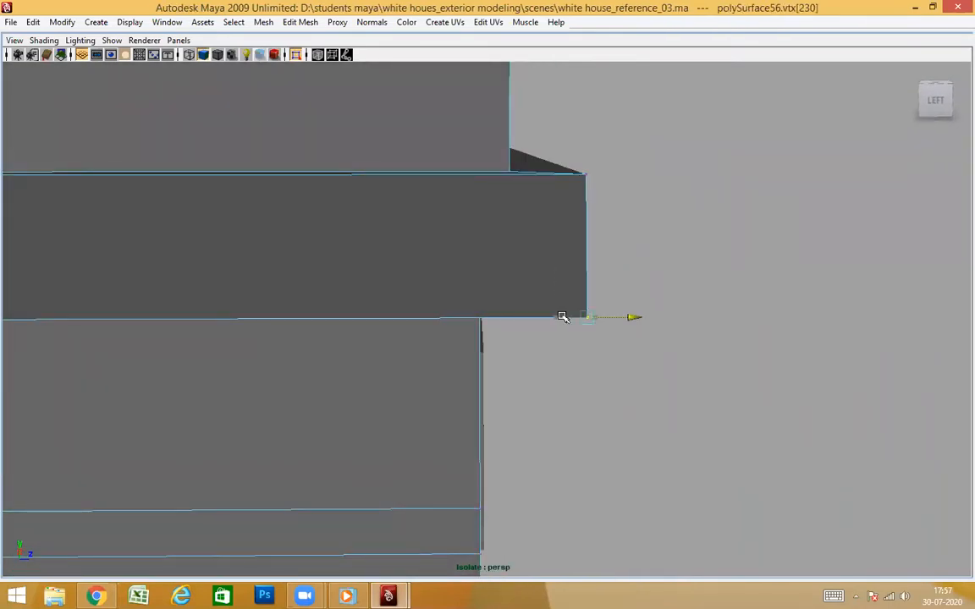
{"action": "left_click_drag", "start_coordinate": [635, 318], "coordinate": [495, 321]}
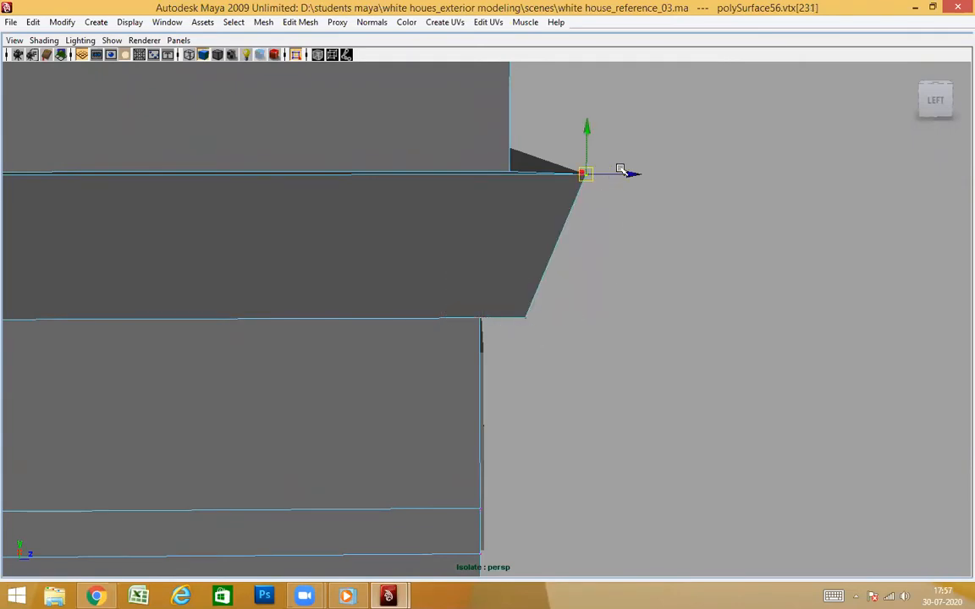
{"action": "left_click_drag", "start_coordinate": [633, 174], "coordinate": [528, 186]}
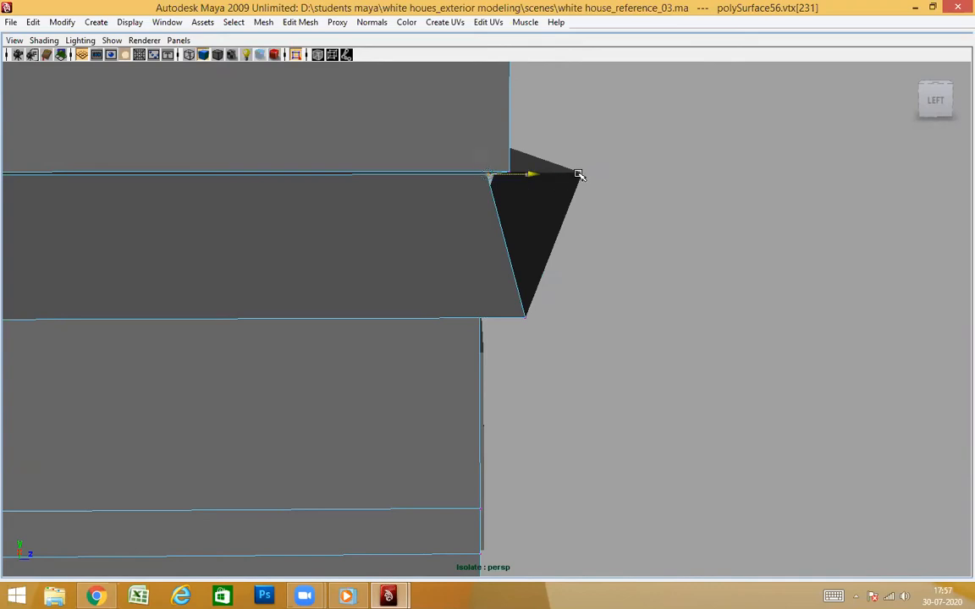
{"action": "key", "text": "ctrl+z"}
Snap the upper and lower corner vertices of the front wall's upper molding along X to the side wall's molding corner
{"action": "left_click_drag", "start_coordinate": [613, 209], "coordinate": [589, 302], "text": "alt"}
{"action": "left_click", "coordinate": [662, 266]}
{"action": "right_click_drag", "start_coordinate": [662, 205], "coordinate": [567, 210]}
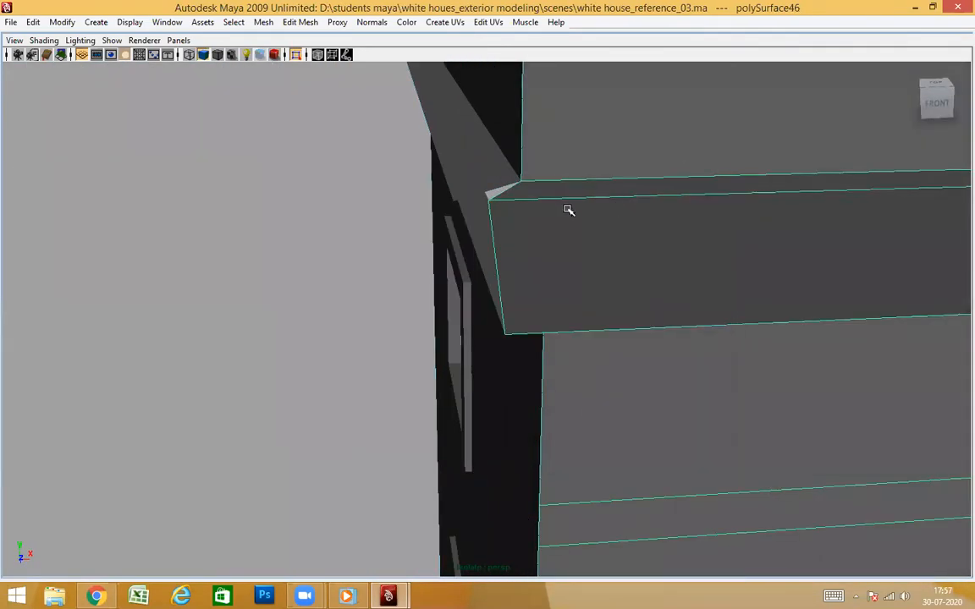
{"action": "left_click_drag", "start_coordinate": [552, 238], "coordinate": [500, 260], "text": "alt"}
{"action": "left_click", "coordinate": [411, 234]}
{"action": "left_click_drag", "start_coordinate": [580, 309], "coordinate": [483, 313], "text": "alt"}
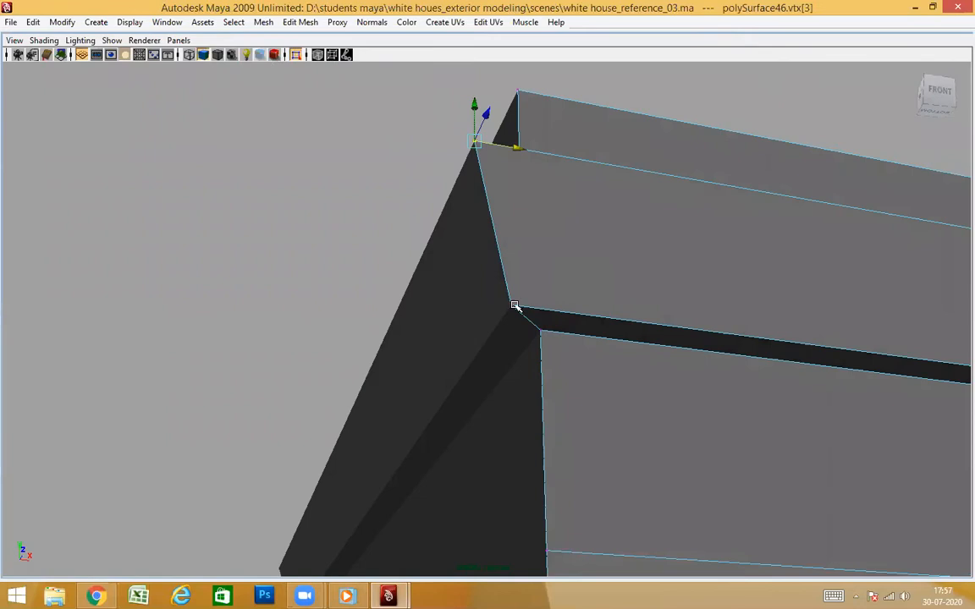
{"action": "left_click_drag", "start_coordinate": [554, 310], "coordinate": [474, 379], "text": "alt"}
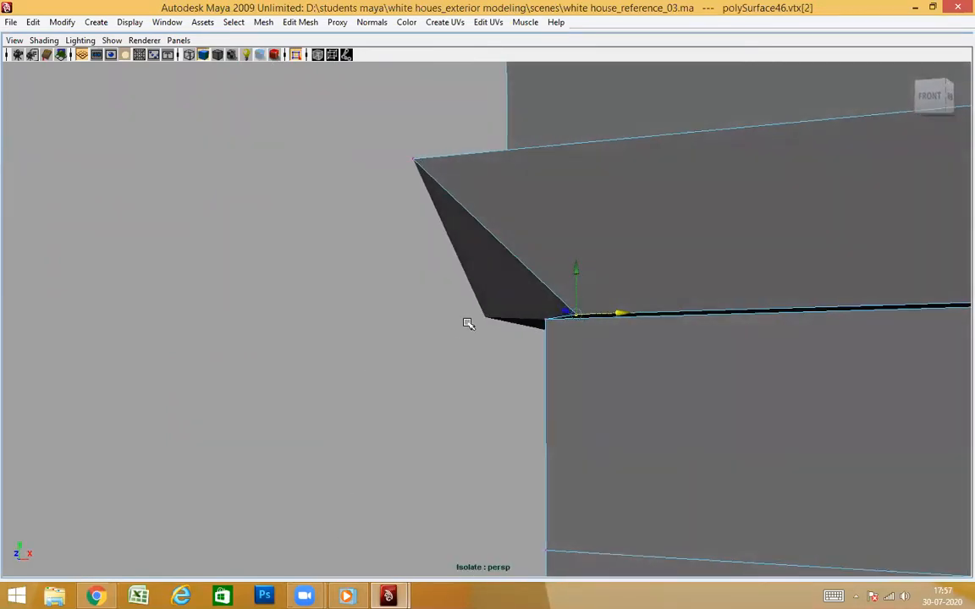
{"action": "left_click_drag", "start_coordinate": [620, 416], "coordinate": [463, 434], "text": "alt"}
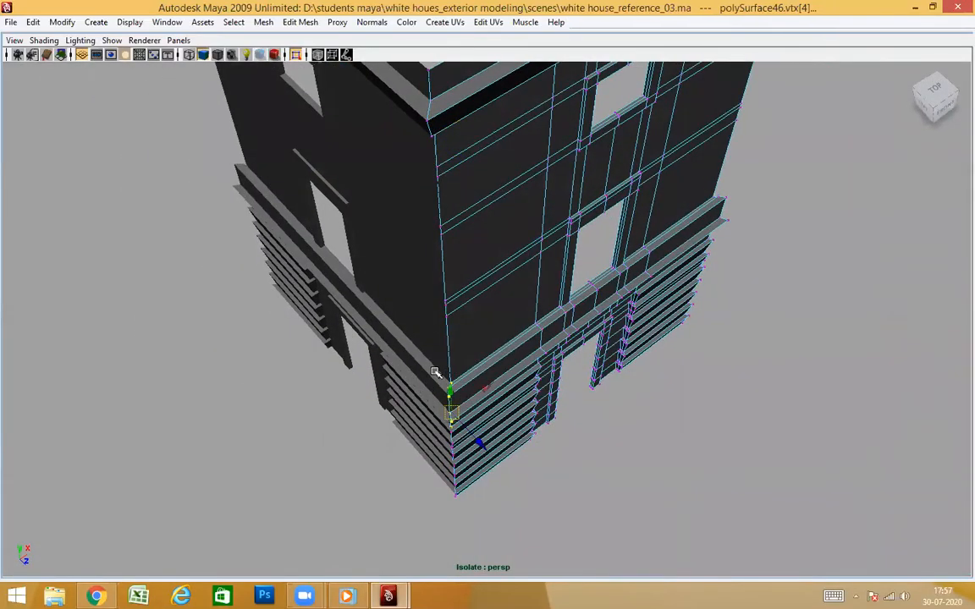
Switch to wireframe display and snap the front wall's inner corner vertex on the lower ledge's top to the side wall's matching vertex
{"action": "right_click_drag", "start_coordinate": [435, 372], "coordinate": [515, 389], "text": "alt"}
{"action": "left_click_drag", "start_coordinate": [515, 389], "coordinate": [496, 329], "text": "alt"}
{"action": "left_click", "coordinate": [555, 268]}
{"action": "right_click_drag", "start_coordinate": [555, 267], "coordinate": [584, 315], "text": "alt"}
{"action": "left_click_drag", "start_coordinate": [584, 314], "coordinate": [552, 348], "text": "alt"}
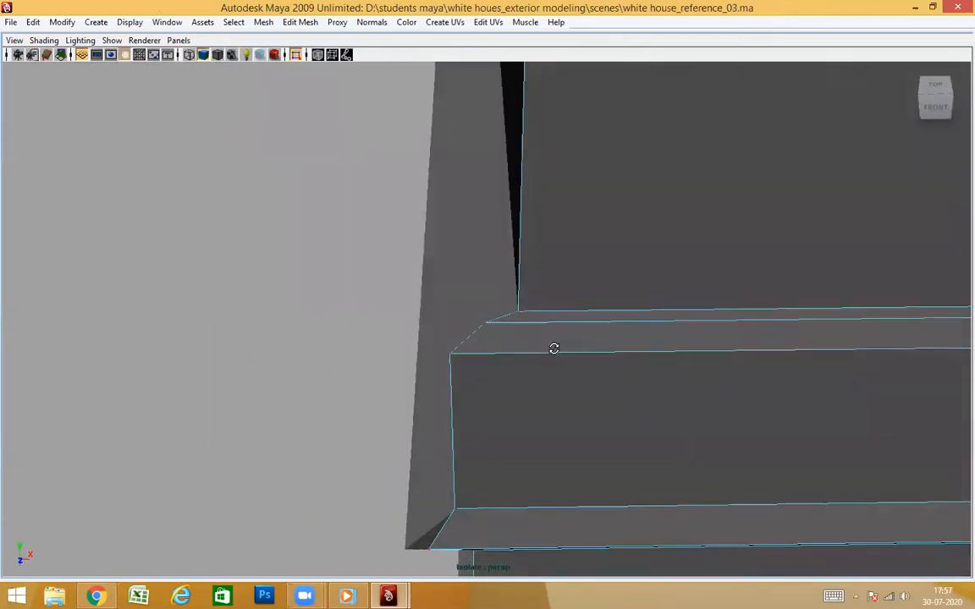
{"action": "right_click_drag", "start_coordinate": [503, 328], "coordinate": [579, 320], "text": "alt"}
{"action": "left_click_drag", "start_coordinate": [579, 320], "coordinate": [689, 297], "text": "alt"}
{"action": "left_click_drag", "start_coordinate": [630, 304], "coordinate": [508, 317], "text": "alt"}
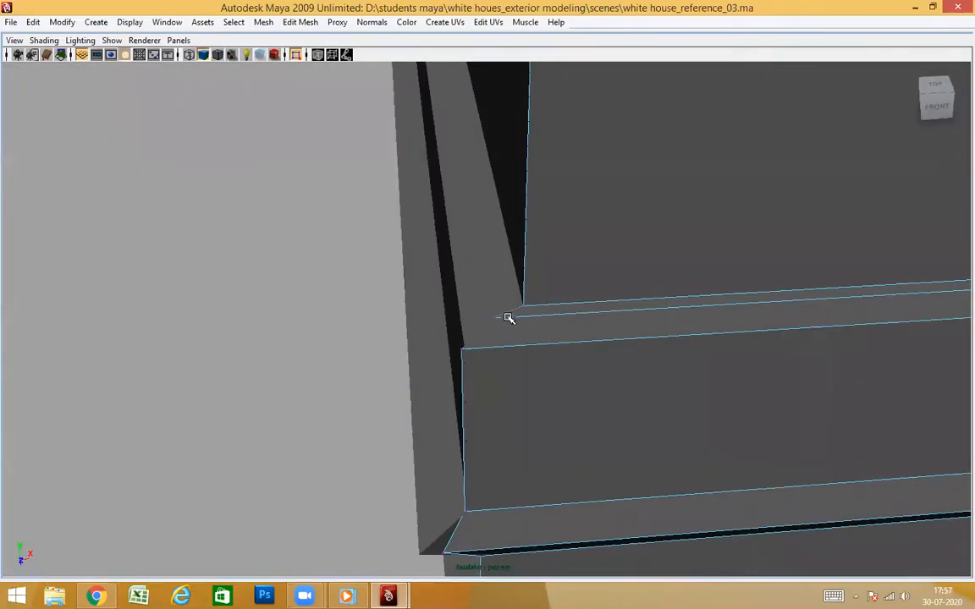
{"action": "left_click", "coordinate": [491, 317]}
{"action": "mouse_move", "coordinate": [544, 369]}
{"action": "left_mouse_down", "text": "alt"}
{"action": "mouse_move", "coordinate": [528, 393]}
{"action": "mouse_move", "coordinate": [540, 407]}
{"action": "mouse_move", "coordinate": [538, 392]}
{"action": "mouse_move", "coordinate": [522, 398]}
{"action": "mouse_move", "coordinate": [583, 405]}
{"action": "mouse_move", "coordinate": [597, 441]}
{"action": "left_mouse_up", "text": "alt"}
{"action": "key", "text": "4"}
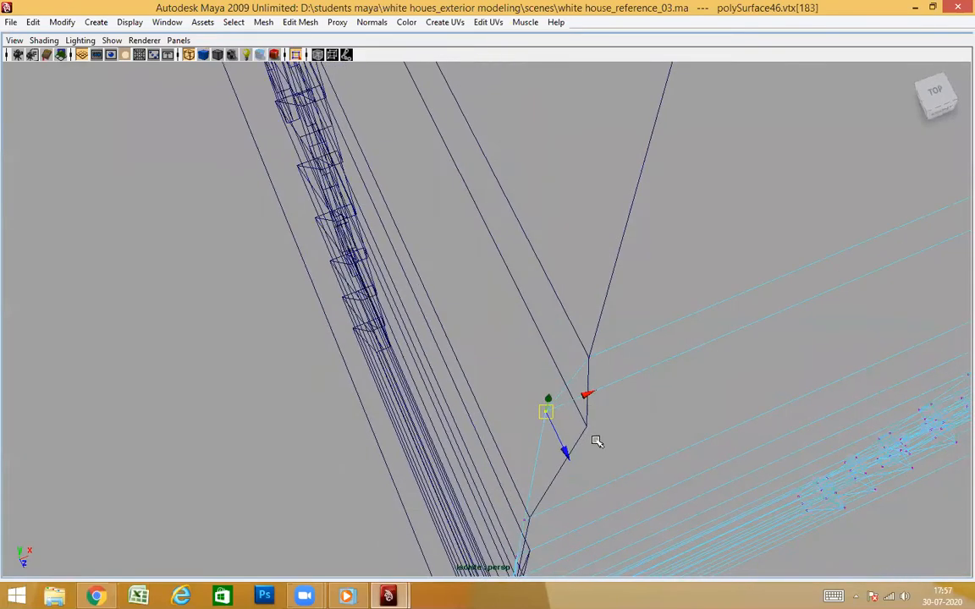
{"action": "key", "text": "v"}
{"action": "middle_click_drag", "start_coordinate": [591, 427], "coordinate": [597, 426]}
Snap the front wall's corner vertex at the outer upper edge of the lower ledge to the side wall's matching vertex
{"action": "left_click", "coordinate": [526, 519]}
{"action": "left_click_drag", "start_coordinate": [642, 518], "coordinate": [668, 420], "text": "alt"}
{"action": "key", "text": "v"}
{"action": "middle_click_drag", "start_coordinate": [529, 453], "coordinate": [531, 457]}
{"action": "scroll", "coordinate": [543, 478], "scroll_direction": "down", "scroll_amount": 5}
{"action": "left_click_drag", "start_coordinate": [540, 474], "coordinate": [559, 350], "text": "alt"}
{"action": "scroll", "coordinate": [561, 411], "scroll_direction": "up", "scroll_amount": 4}
Snap the front wall's corner vertex at the bottom of the ledge's vertical band to the side wall's matching vertex
{"action": "left_click", "coordinate": [538, 412]}
{"action": "left_click_drag", "start_coordinate": [579, 401], "coordinate": [639, 392]}
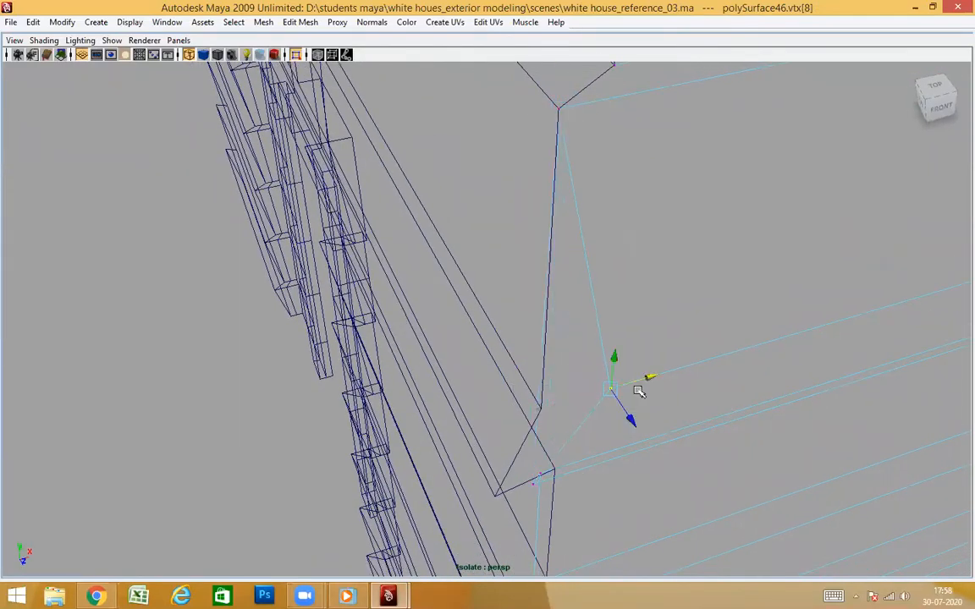
{"action": "key", "text": "v"}
{"action": "middle_click_drag", "start_coordinate": [547, 403], "coordinate": [544, 413]}
{"action": "left_click_drag", "start_coordinate": [623, 446], "coordinate": [626, 362], "text": "alt"}
Snap the front wall's outer tip vertex of the molding below the band along X to the side wall's tip
{"action": "left_click_drag", "start_coordinate": [565, 315], "coordinate": [533, 339]}
{"action": "left_click_drag", "start_coordinate": [580, 312], "coordinate": [598, 305]}
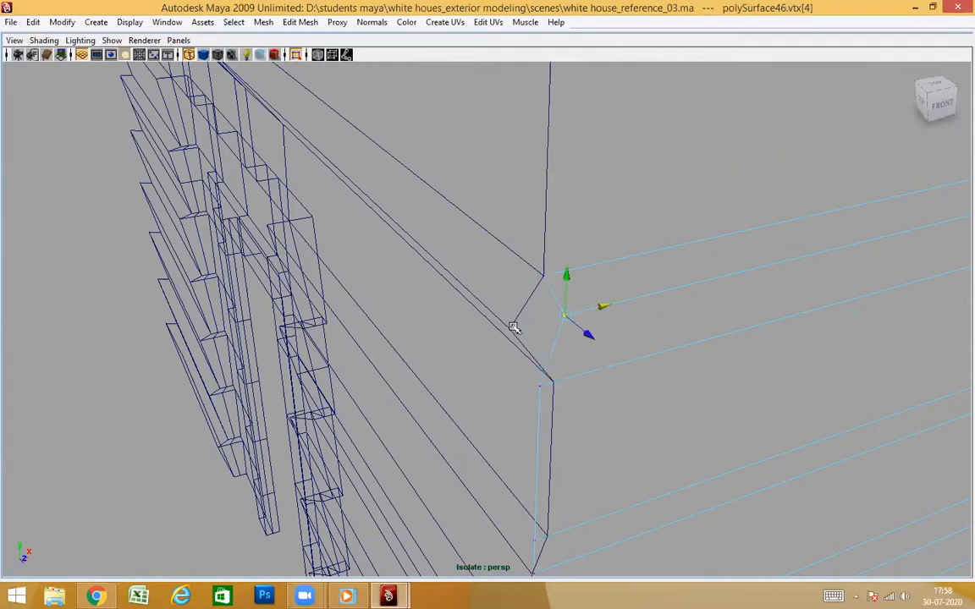
{"action": "left_click_drag", "start_coordinate": [610, 367], "coordinate": [532, 342], "text": "alt"}
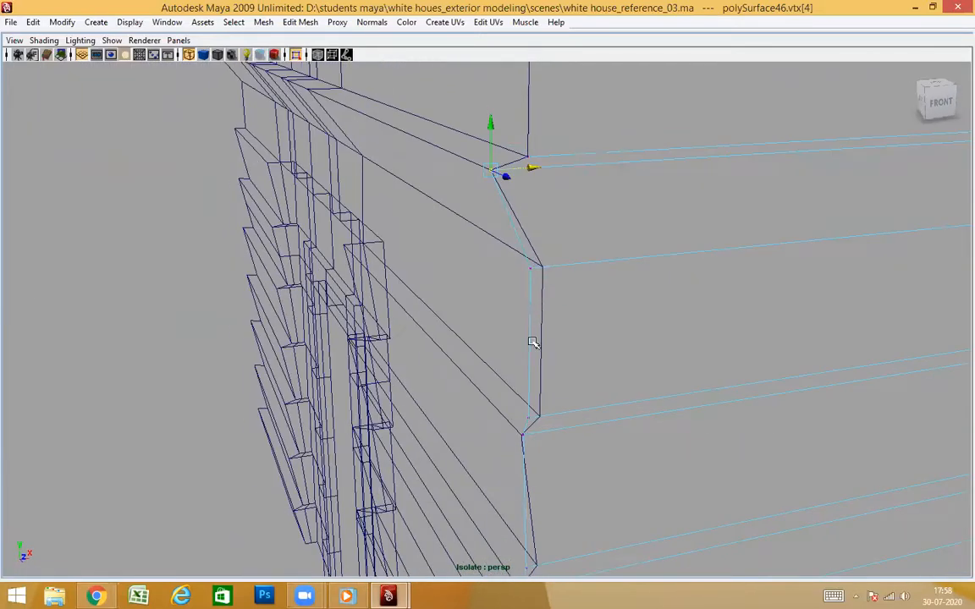
Snap the front wall's two corner vertices on the plain strip below the molding to the side wall's matching vertices
{"action": "left_click_drag", "start_coordinate": [548, 253], "coordinate": [508, 308]}
{"action": "left_click_drag", "start_coordinate": [505, 374], "coordinate": [506, 416]}
{"action": "left_click_drag", "start_coordinate": [577, 339], "coordinate": [678, 328]}
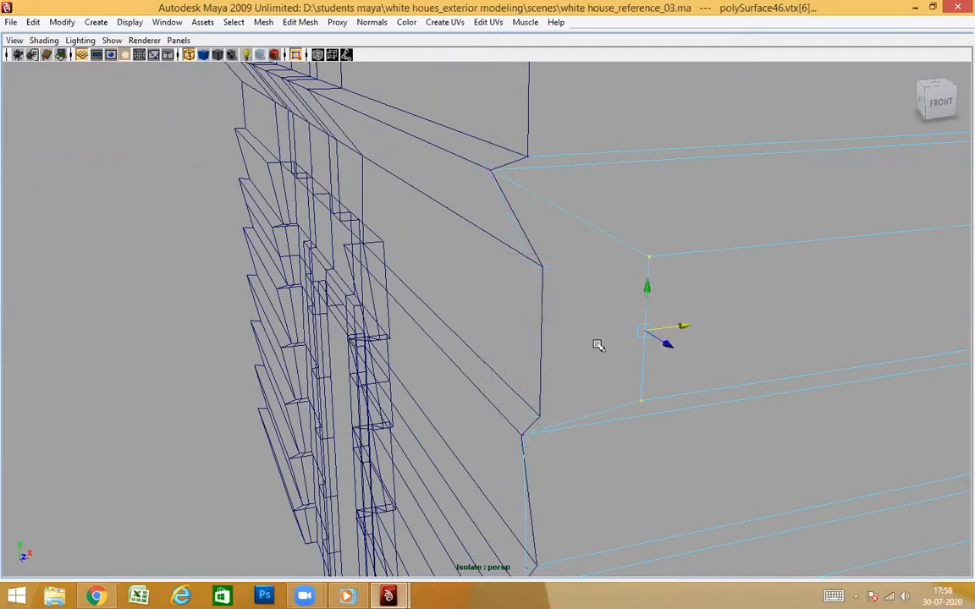
{"action": "middle_click", "coordinate": [543, 271]}
{"action": "left_click_drag", "start_coordinate": [608, 399], "coordinate": [611, 425], "text": "alt"}
{"action": "left_click", "coordinate": [546, 418]}
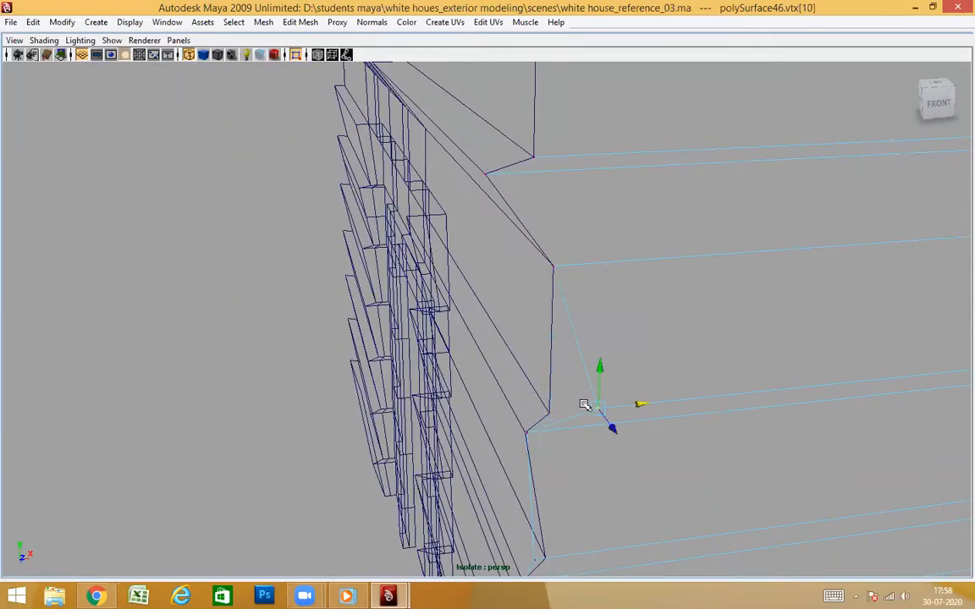
{"action": "key", "text": "ctrl+z"}
Snap the front wall's corner vertices at both edges of the first siding course and the second course's outer edge to the side wall
{"action": "left_click", "coordinate": [525, 433]}
{"action": "left_click_drag", "start_coordinate": [571, 428], "coordinate": [640, 423]}
{"action": "middle_click_drag", "start_coordinate": [526, 434], "coordinate": [526, 442]}
{"action": "left_click_drag", "start_coordinate": [526, 442], "coordinate": [659, 483], "text": "alt"}
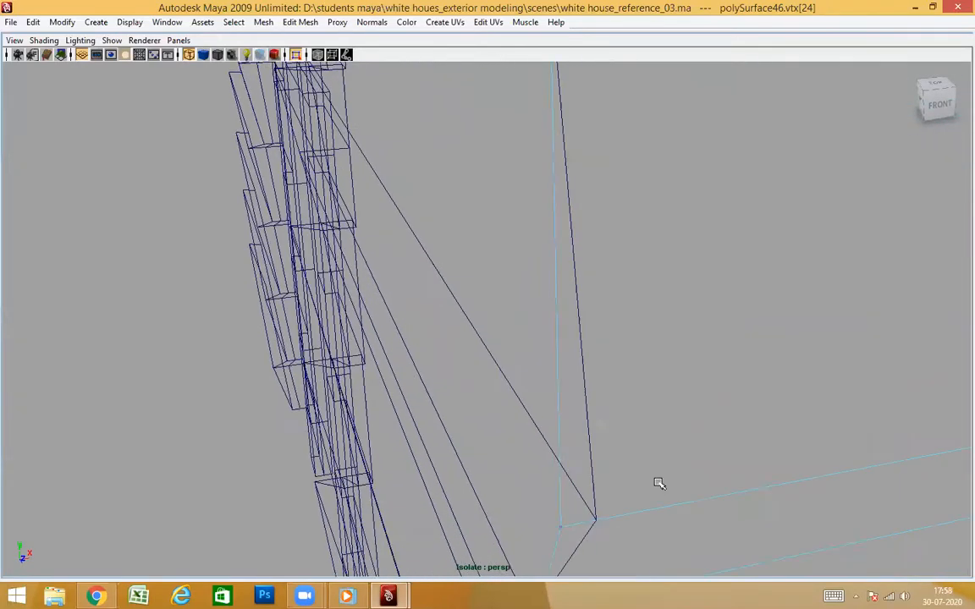
{"action": "middle_click_drag", "start_coordinate": [660, 483], "coordinate": [643, 448], "text": "alt"}
{"action": "left_click_drag", "start_coordinate": [461, 354], "coordinate": [638, 348]}
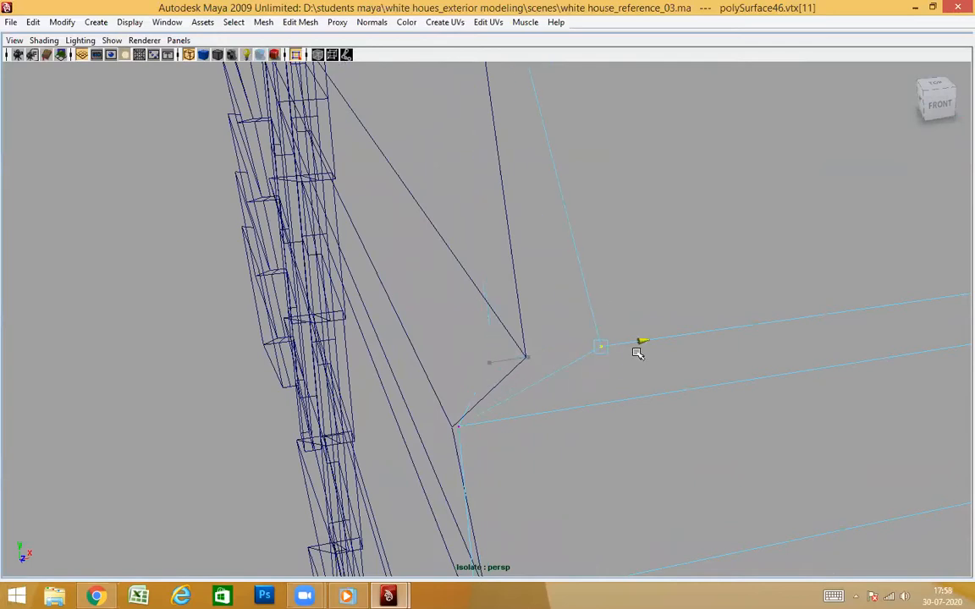
{"action": "middle_click_drag", "start_coordinate": [532, 350], "coordinate": [524, 357]}
{"action": "left_click_drag", "start_coordinate": [444, 413], "coordinate": [553, 412]}
{"action": "middle_click_drag", "start_coordinate": [449, 433], "coordinate": [455, 425]}
Snap the front wall's corner vertices at the groove between the second and third siding courses to the side wall's matching vertices
{"action": "middle_click_drag", "start_coordinate": [556, 441], "coordinate": [516, 398], "text": "alt"}
{"action": "left_click_drag", "start_coordinate": [428, 312], "coordinate": [554, 321]}
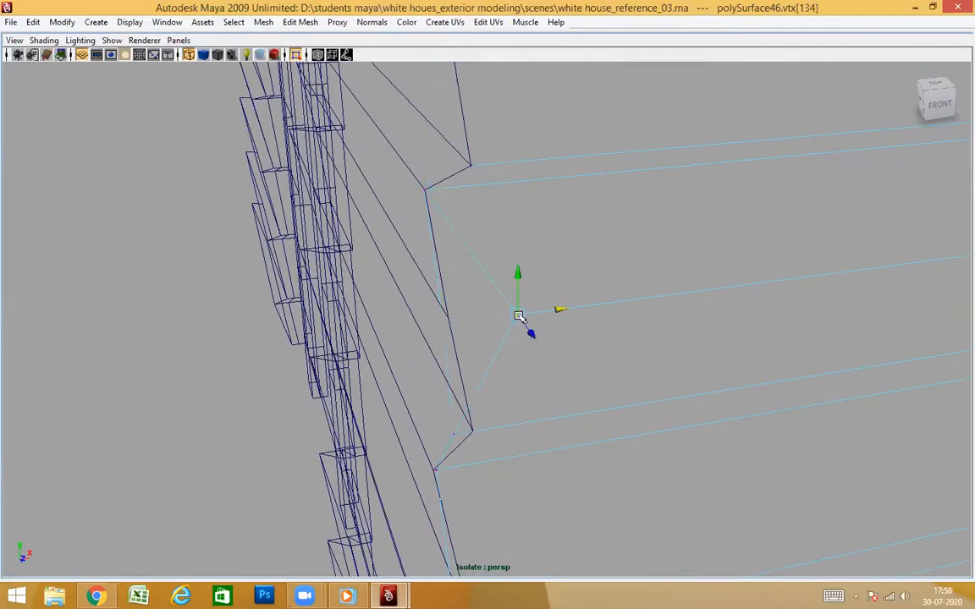
{"action": "key", "text": "ctrl+z"}
{"action": "left_click_drag", "start_coordinate": [476, 424], "coordinate": [454, 441], "text": "alt"}
{"action": "left_click", "coordinate": [506, 409]}
{"action": "left_click_drag", "start_coordinate": [529, 392], "coordinate": [613, 370]}
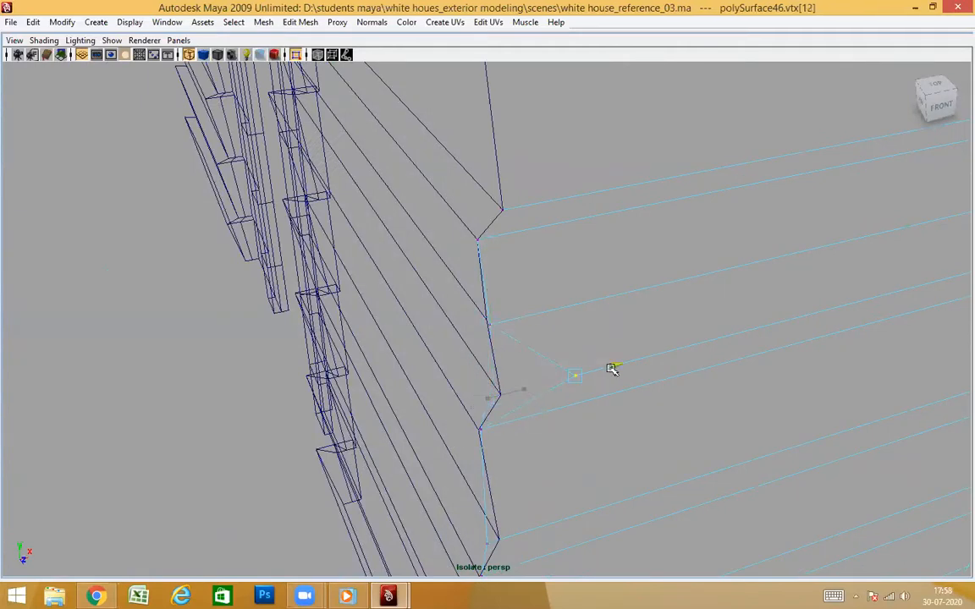
{"action": "middle_click", "coordinate": [499, 394]}
{"action": "left_click_drag", "start_coordinate": [463, 416], "coordinate": [596, 399]}
{"action": "middle_click", "coordinate": [482, 429]}
Snap the front wall's corner vertices at the groove between the third and fourth siding courses to the side wall's matching vertices
{"action": "left_click_drag", "start_coordinate": [555, 486], "coordinate": [609, 270], "text": "alt"}
{"action": "left_click", "coordinate": [493, 285]}
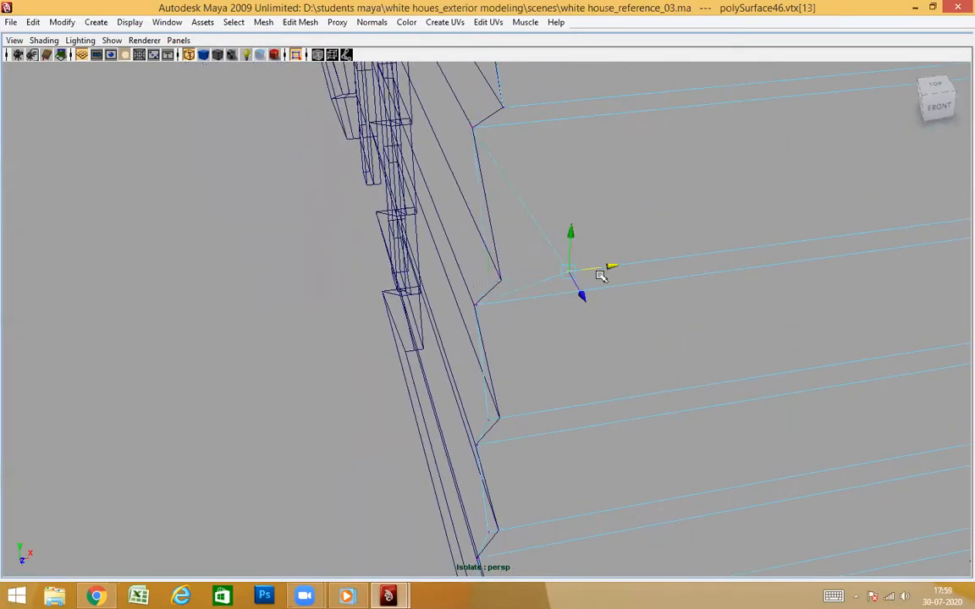
{"action": "middle_click", "coordinate": [501, 275]}
{"action": "left_click_drag", "start_coordinate": [453, 297], "coordinate": [616, 286]}
{"action": "middle_click", "coordinate": [476, 302]}
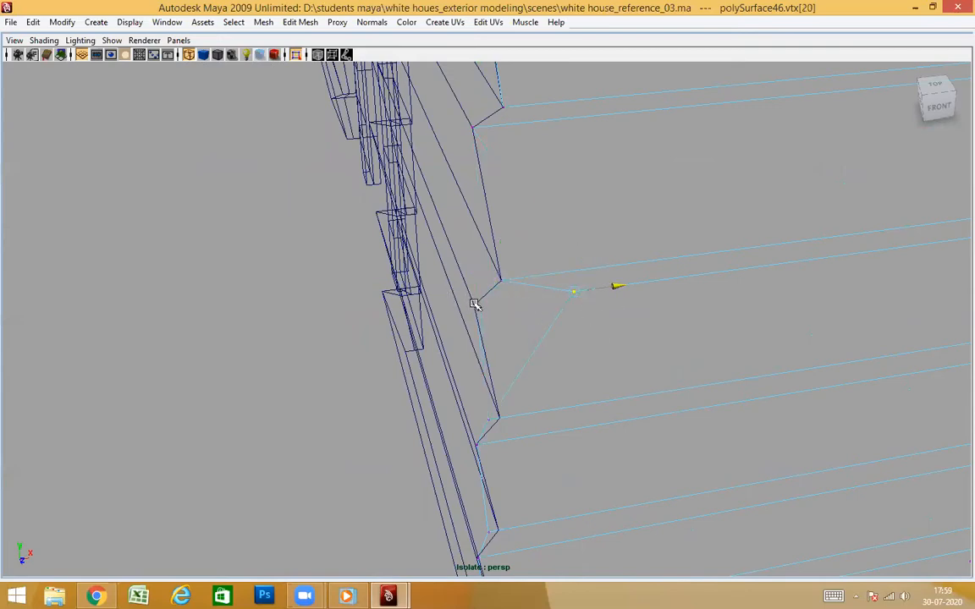
Snap the front wall's corner vertices at the groove between the fourth and fifth siding courses to the side wall's matching vertices
{"action": "left_click_drag", "start_coordinate": [495, 425], "coordinate": [634, 412]}
{"action": "middle_click", "coordinate": [500, 422]}
{"action": "left_click_drag", "start_coordinate": [463, 430], "coordinate": [632, 420]}
{"action": "middle_click", "coordinate": [476, 442]}
Snap the front wall's corner vertices at the groove between the fifth and sixth siding courses to the side wall's matching vertices
{"action": "left_click_drag", "start_coordinate": [555, 475], "coordinate": [578, 483], "text": "alt"}
{"action": "middle_click_drag", "start_coordinate": [579, 483], "coordinate": [575, 323], "text": "alt"}
{"action": "left_click_drag", "start_coordinate": [518, 377], "coordinate": [504, 393], "text": "alt"}
{"action": "left_click_drag", "start_coordinate": [479, 330], "coordinate": [578, 302]}
{"action": "middle_click", "coordinate": [451, 316]}
{"action": "left_click_drag", "start_coordinate": [404, 324], "coordinate": [540, 315]}
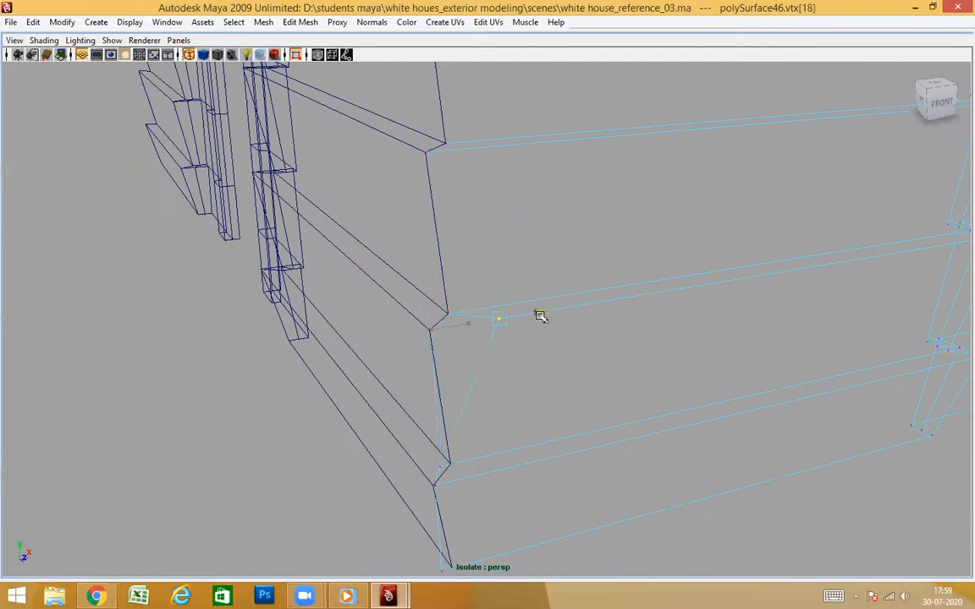
{"action": "middle_click", "coordinate": [429, 327]}
Snap the front wall's corner vertices at the groove above the lowest siding course to the side wall's matching vertices
{"action": "left_click_drag", "start_coordinate": [448, 471], "coordinate": [584, 435]}
{"action": "middle_click", "coordinate": [449, 464]}
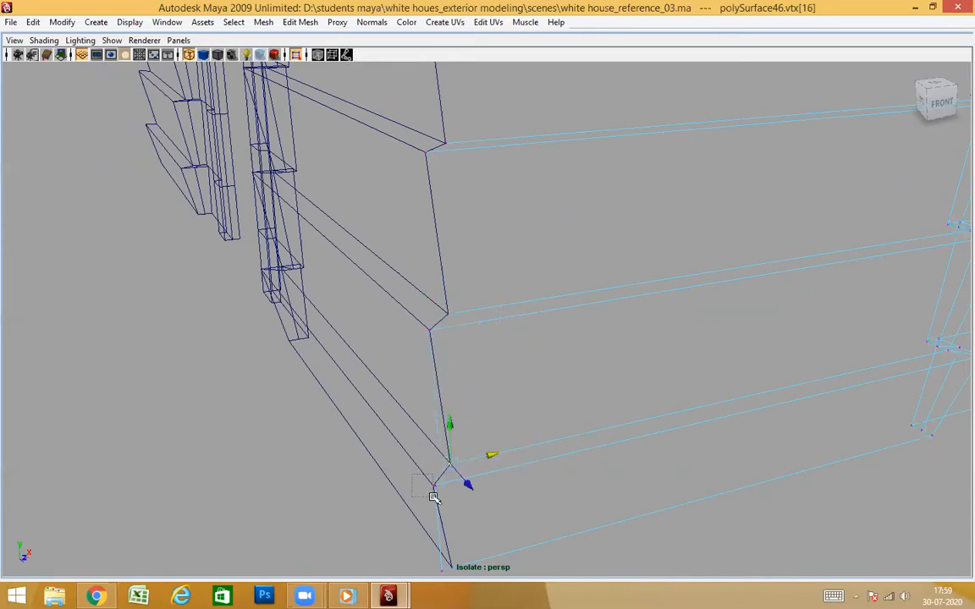
{"action": "left_click_drag", "start_coordinate": [433, 497], "coordinate": [442, 496]}
{"action": "left_click", "coordinate": [537, 467]}
{"action": "left_click", "coordinate": [561, 441]}
{"action": "right_click_drag", "start_coordinate": [563, 317], "coordinate": [525, 314]}
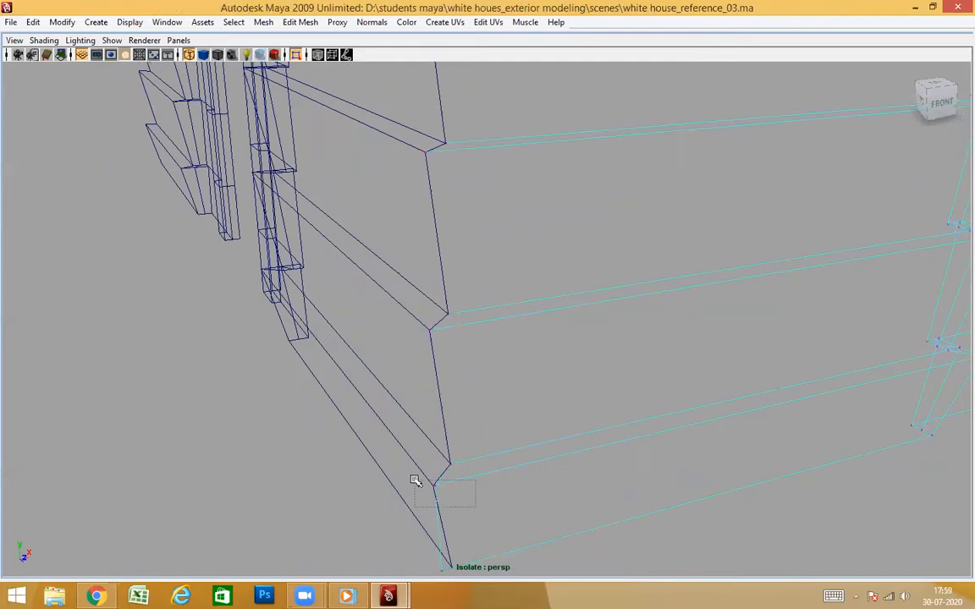
{"action": "left_click_drag", "start_coordinate": [414, 480], "coordinate": [414, 480]}
{"action": "left_click_drag", "start_coordinate": [476, 476], "coordinate": [539, 463]}
{"action": "middle_click_drag", "start_coordinate": [432, 483], "coordinate": [433, 491]}
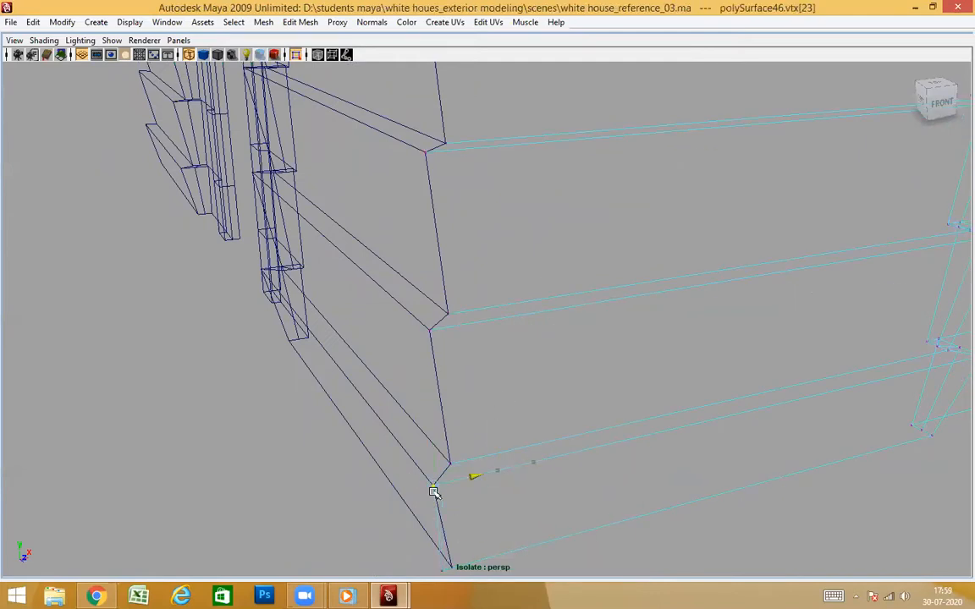
Snap the front wall's bottom corner vertex to the side wall's bottom corner
{"action": "left_click_drag", "start_coordinate": [572, 524], "coordinate": [526, 286], "text": "alt"}
{"action": "right_click_drag", "start_coordinate": [525, 285], "coordinate": [546, 258]}
{"action": "left_click", "coordinate": [422, 297]}
{"action": "right_click_drag", "start_coordinate": [427, 297], "coordinate": [397, 292]}
Snap the side wall's outer corner vertex on the lowest siding course along Z to the front wall's matching vertex
{"action": "left_click_drag", "start_coordinate": [471, 435], "coordinate": [292, 533], "text": "alt"}
{"action": "key", "text": "f"}
{"action": "mouse_move", "coordinate": [459, 464]}
{"action": "left_mouse_down", "text": "alt"}
{"action": "mouse_move", "coordinate": [454, 454]}
{"action": "mouse_move", "coordinate": [468, 460]}
{"action": "left_mouse_up", "text": "alt"}
{"action": "scroll", "coordinate": [454, 454], "scroll_direction": "down", "scroll_amount": 4}
{"action": "left_click", "coordinate": [621, 396]}
{"action": "left_click_drag", "start_coordinate": [590, 420], "coordinate": [584, 435], "text": "alt"}
{"action": "left_click", "coordinate": [520, 239]}
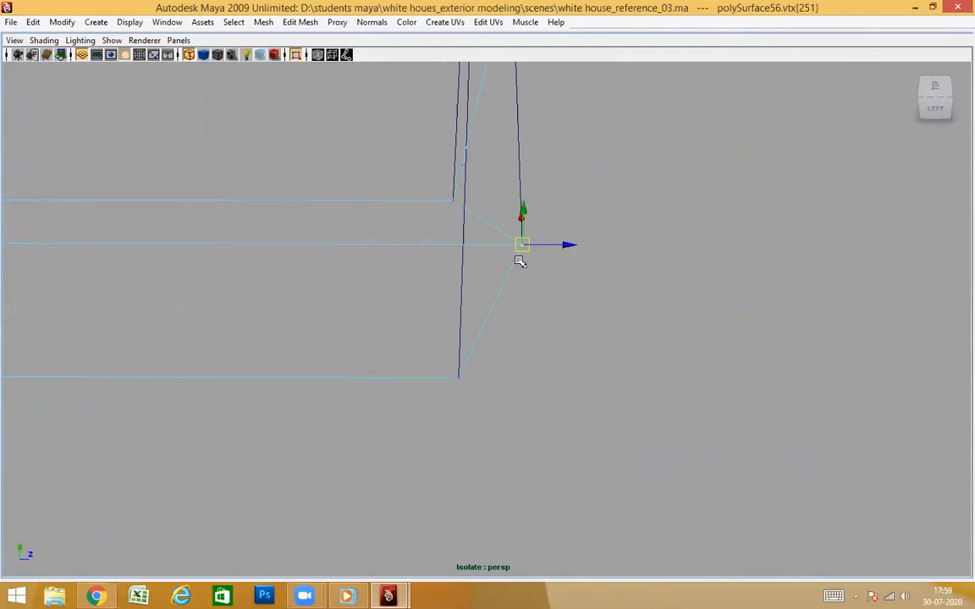
{"action": "left_click_drag", "start_coordinate": [564, 245], "coordinate": [672, 246]}
{"action": "scroll", "coordinate": [517, 247], "scroll_direction": "down", "scroll_amount": 3}
{"action": "middle_click_drag", "start_coordinate": [525, 245], "coordinate": [525, 252]}
Snap the side wall's bottom corner vertex and the inner vertex above the lowest siding course along Z to the front wall
{"action": "left_click_drag", "start_coordinate": [410, 312], "coordinate": [582, 361]}
{"action": "middle_click_drag", "start_coordinate": [478, 351], "coordinate": [468, 362]}
{"action": "left_click_drag", "start_coordinate": [435, 270], "coordinate": [598, 240]}
{"action": "middle_click_drag", "start_coordinate": [463, 238], "coordinate": [464, 243]}
Snap the side wall's outer and inner corner vertices at the groove above the second-lowest siding course along Z to the front wall
{"action": "middle_click_drag", "start_coordinate": [592, 171], "coordinate": [589, 294], "text": "alt"}
{"action": "left_click", "coordinate": [502, 237]}
{"action": "left_click_drag", "start_coordinate": [561, 235], "coordinate": [633, 236]}
{"action": "middle_click_drag", "start_coordinate": [507, 233], "coordinate": [507, 231]}
{"action": "left_click_drag", "start_coordinate": [475, 181], "coordinate": [434, 217]}
{"action": "left_click_drag", "start_coordinate": [496, 200], "coordinate": [558, 201]}
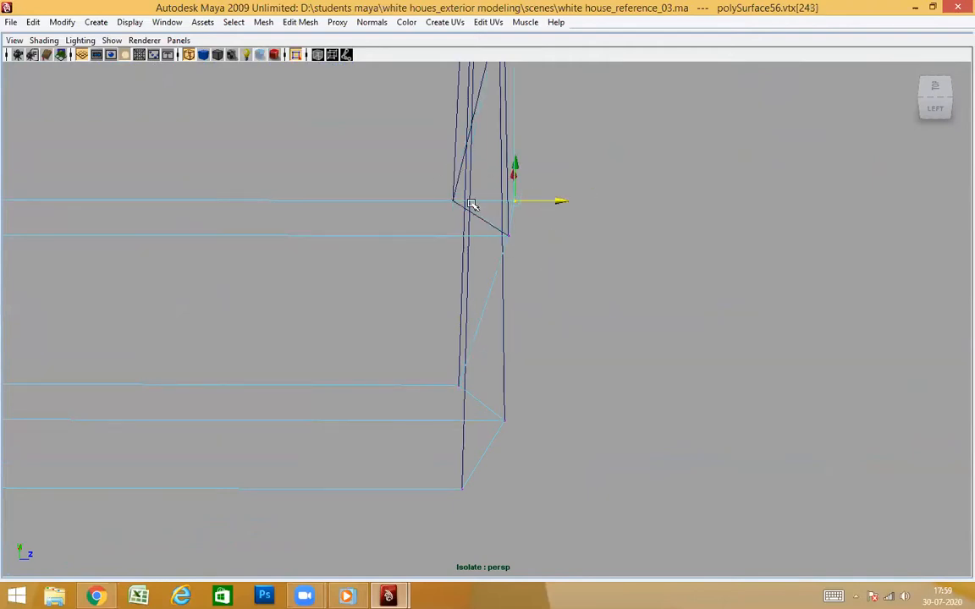
{"action": "middle_click", "coordinate": [454, 198]}
Snap the side wall's outer and inner corner vertices at the groove above the third-lowest siding course along Z to the front wall
{"action": "middle_click_drag", "start_coordinate": [593, 147], "coordinate": [587, 265], "text": "alt"}
{"action": "left_click", "coordinate": [502, 235]}
{"action": "left_click_drag", "start_coordinate": [541, 236], "coordinate": [606, 235]}
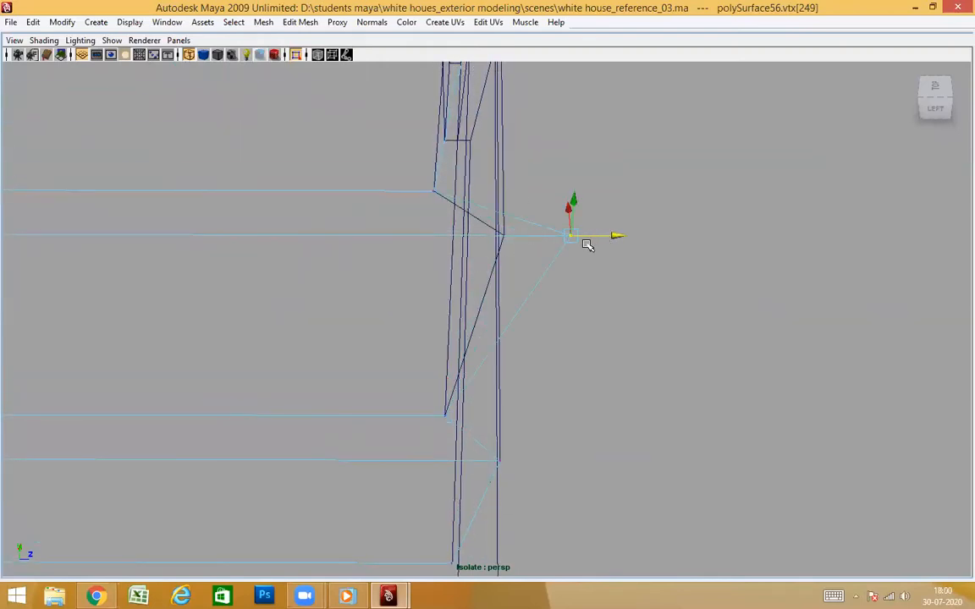
{"action": "middle_click", "coordinate": [503, 235]}
{"action": "left_click", "coordinate": [433, 192]}
{"action": "left_click_drag", "start_coordinate": [484, 193], "coordinate": [559, 194]}
{"action": "middle_click", "coordinate": [436, 189]}
Snap the side wall's outer and inner corner vertices at the groove above the middle siding course along Z to the front wall
{"action": "middle_click_drag", "start_coordinate": [565, 171], "coordinate": [578, 272], "text": "alt"}
{"action": "left_click", "coordinate": [527, 256]}
{"action": "left_click_drag", "start_coordinate": [571, 257], "coordinate": [630, 257]}
{"action": "middle_click", "coordinate": [525, 256]}
{"action": "left_click", "coordinate": [432, 194]}
{"action": "left_click_drag", "start_coordinate": [474, 193], "coordinate": [530, 194]}
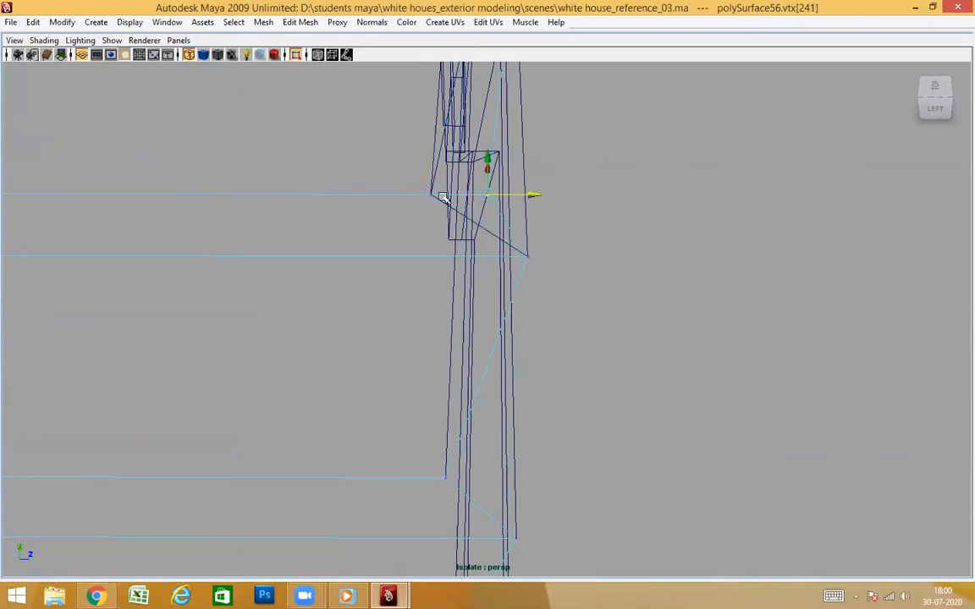
{"action": "middle_click", "coordinate": [432, 194]}
Snap the side wall's outer and inner corner vertices at the groove between the second and third siding courses along Z to the front wall
{"action": "middle_click_drag", "start_coordinate": [576, 161], "coordinate": [581, 265], "text": "alt"}
{"action": "left_click", "coordinate": [588, 224]}
{"action": "left_click_drag", "start_coordinate": [631, 225], "coordinate": [677, 225]}
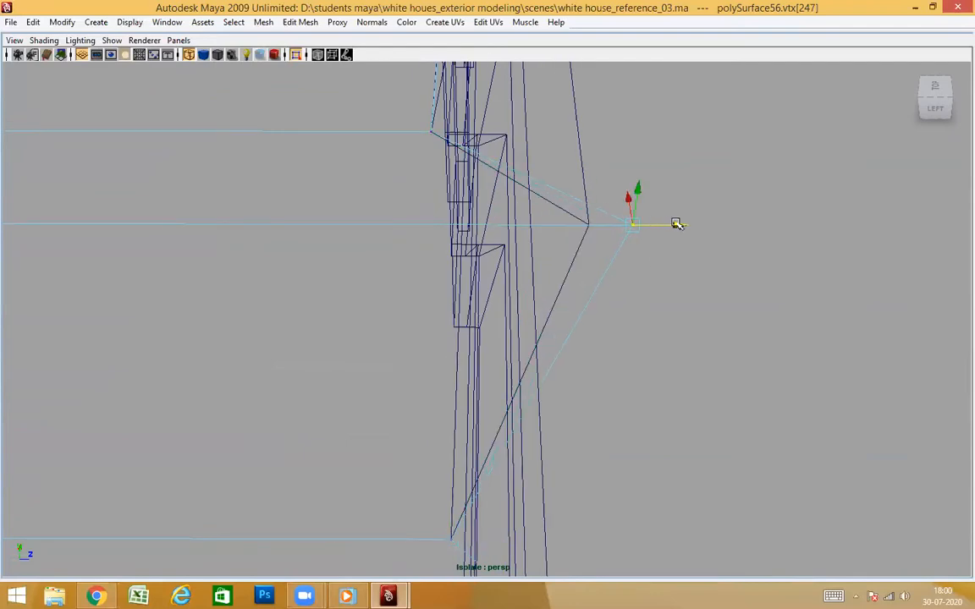
{"action": "middle_click", "coordinate": [587, 234]}
{"action": "left_click", "coordinate": [423, 136]}
{"action": "left_click_drag", "start_coordinate": [478, 132], "coordinate": [571, 132]}
{"action": "middle_click", "coordinate": [431, 132]}
Snap the side wall's extra corner vertex midway down the second siding course's slanted face along Z to the front wall
{"action": "scroll", "coordinate": [538, 194], "scroll_direction": "down", "scroll_amount": 2}
{"action": "middle_click_drag", "start_coordinate": [540, 198], "coordinate": [610, 264], "text": "alt"}
{"action": "left_click_drag", "start_coordinate": [656, 321], "coordinate": [577, 356]}
{"action": "left_click", "coordinate": [637, 347]}
{"action": "left_click_drag", "start_coordinate": [646, 343], "coordinate": [564, 343]}
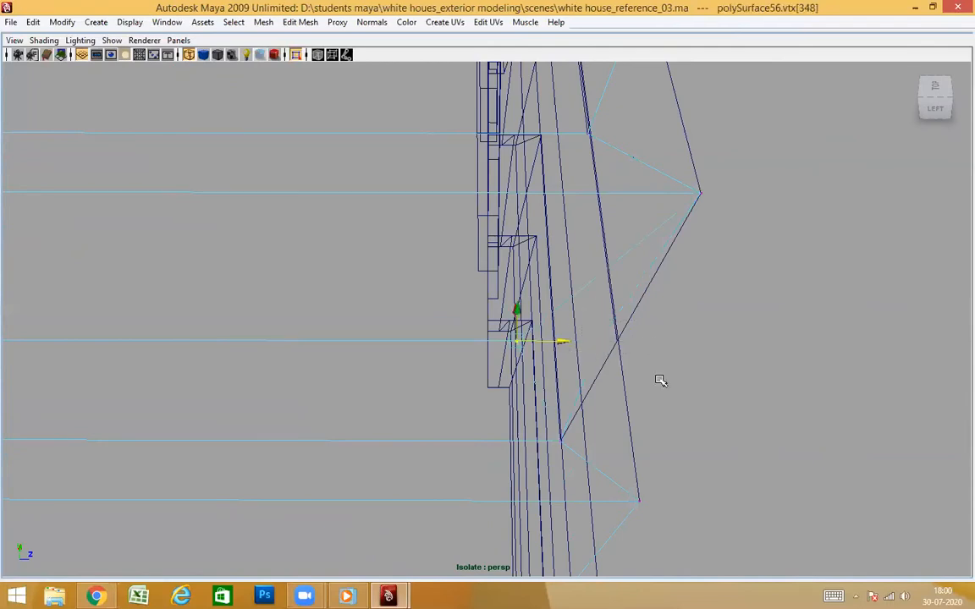
{"action": "left_click_drag", "start_coordinate": [655, 382], "coordinate": [708, 334], "text": "alt"}
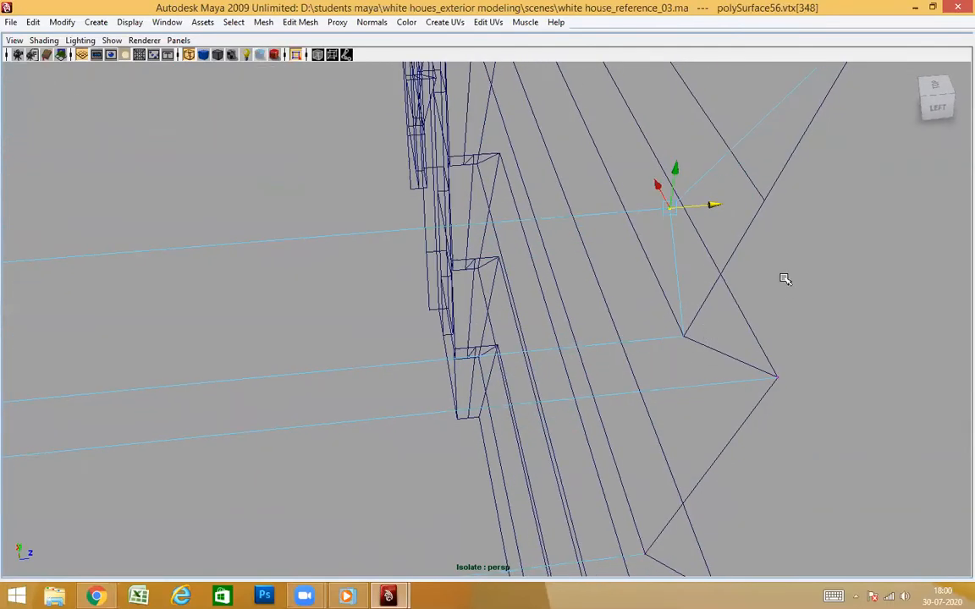
{"action": "middle_click", "coordinate": [764, 200]}
Snap the side wall's outer and inner corner vertices at the groove between the first and second siding courses along Z to the front wall
{"action": "middle_click_drag", "start_coordinate": [841, 239], "coordinate": [770, 314], "text": "alt"}
{"action": "left_click_drag", "start_coordinate": [689, 236], "coordinate": [648, 273]}
{"action": "left_click_drag", "start_coordinate": [702, 254], "coordinate": [755, 266]}
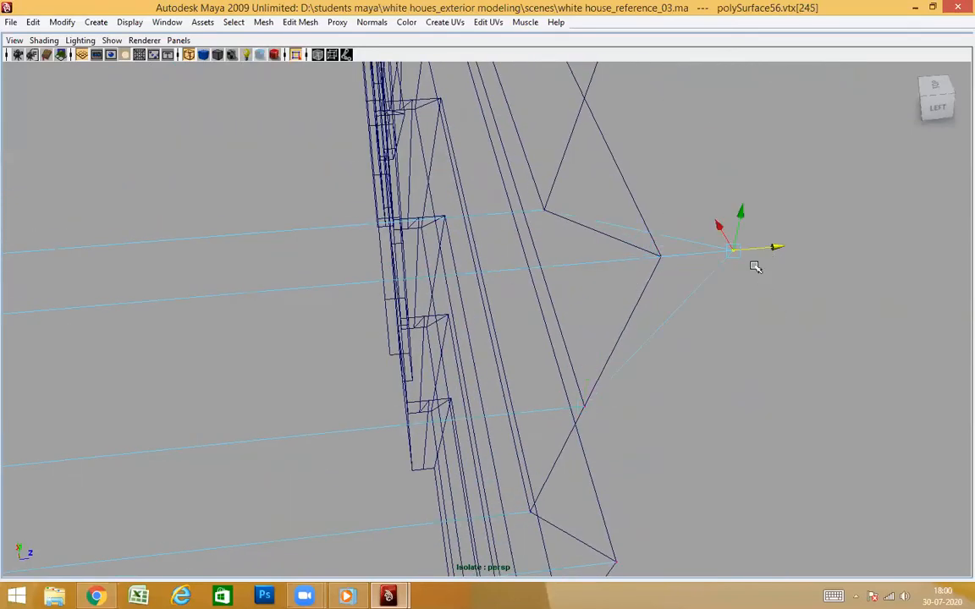
{"action": "middle_click", "coordinate": [658, 255]}
{"action": "left_click_drag", "start_coordinate": [601, 189], "coordinate": [526, 238]}
{"action": "left_click_drag", "start_coordinate": [592, 208], "coordinate": [681, 293]}
{"action": "middle_click", "coordinate": [542, 205]}
Snap the side wall's outer corner vertex at the top of the first siding course along Z to the front wall
{"action": "left_click", "coordinate": [640, 343]}
{"action": "left_click_drag", "start_coordinate": [669, 337], "coordinate": [699, 327]}
{"action": "middle_click", "coordinate": [639, 342]}
{"action": "left_click", "coordinate": [592, 322]}
{"action": "left_click_drag", "start_coordinate": [619, 315], "coordinate": [666, 316]}
{"action": "key", "text": "ctrl+z"}
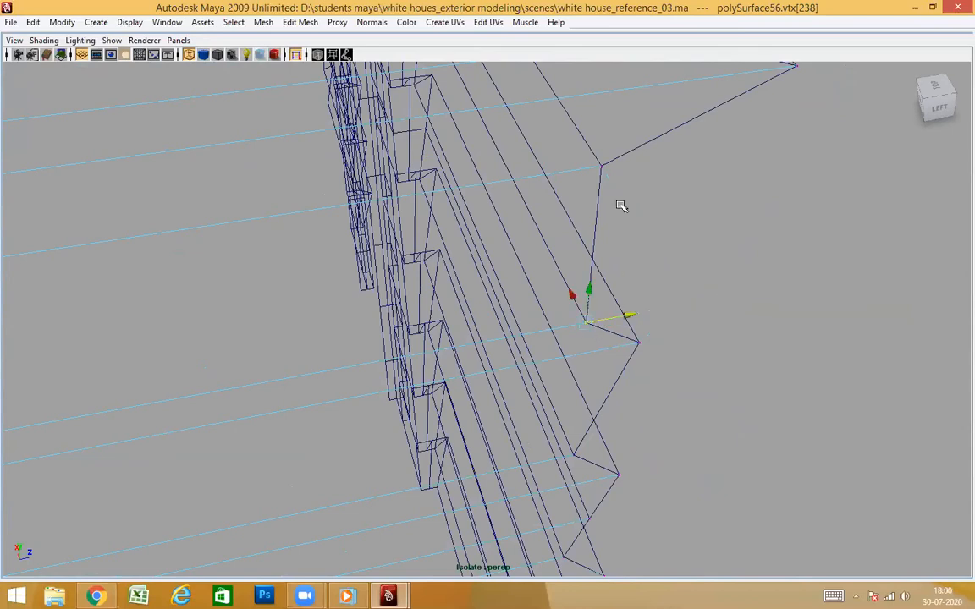
{"action": "left_click", "coordinate": [601, 164]}
{"action": "left_click_drag", "start_coordinate": [636, 159], "coordinate": [662, 158]}
{"action": "key", "text": "ctrl+z"}
Snap the side wall's molding tip vertex and the vertex at the bottom of the ledge's band along Z to the front wall
{"action": "middle_click_drag", "start_coordinate": [815, 193], "coordinate": [791, 243], "text": "alt"}
{"action": "left_click", "coordinate": [738, 228]}
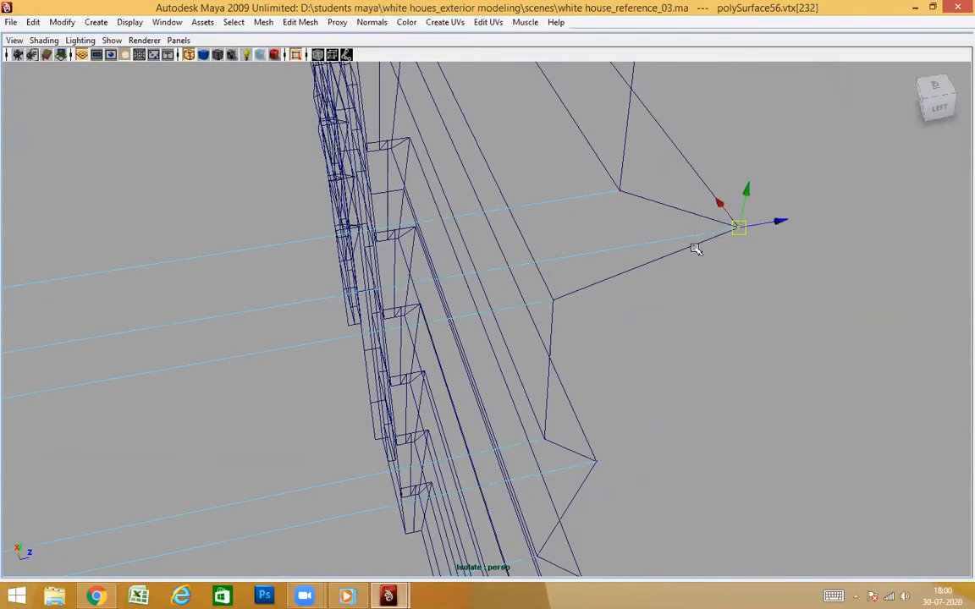
{"action": "left_click_drag", "start_coordinate": [777, 223], "coordinate": [804, 232]}
{"action": "middle_click_drag", "start_coordinate": [738, 227], "coordinate": [733, 232]}
{"action": "left_click_drag", "start_coordinate": [638, 166], "coordinate": [599, 211]}
{"action": "left_click_drag", "start_coordinate": [646, 186], "coordinate": [745, 171]}
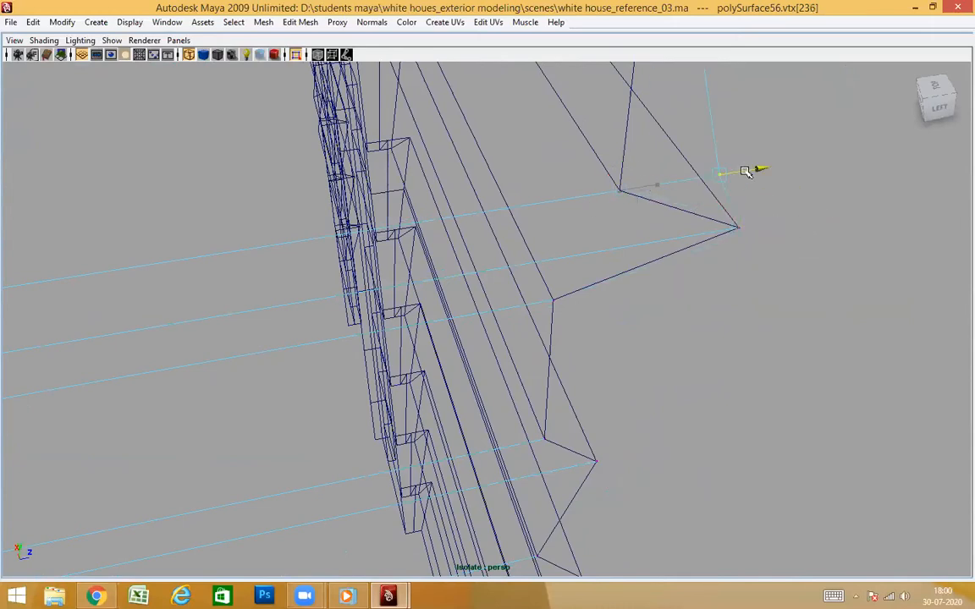
{"action": "middle_click_drag", "start_coordinate": [620, 191], "coordinate": [621, 198]}
{"action": "middle_click_drag", "start_coordinate": [777, 167], "coordinate": [772, 285], "text": "alt"}
{"action": "right_click_drag", "start_coordinate": [773, 286], "coordinate": [637, 239], "text": "alt"}
{"action": "middle_click_drag", "start_coordinate": [637, 240], "coordinate": [669, 275], "text": "alt"}
{"action": "right_click_drag", "start_coordinate": [653, 315], "coordinate": [687, 325], "text": "alt"}
{"action": "left_click_drag", "start_coordinate": [741, 323], "coordinate": [700, 318], "text": "alt"}
{"action": "left_click_drag", "start_coordinate": [622, 317], "coordinate": [594, 359]}
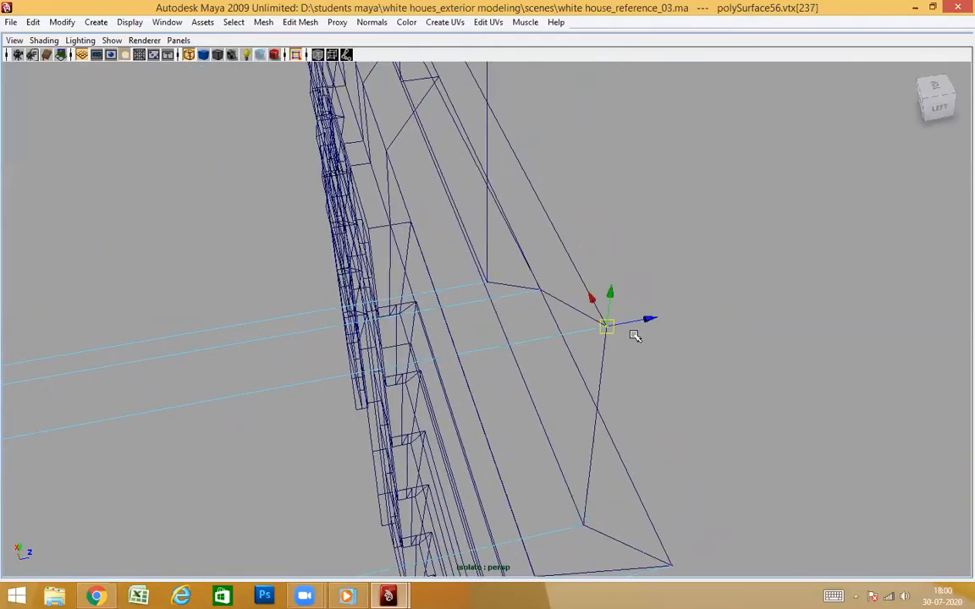
{"action": "right_click_drag", "start_coordinate": [540, 346], "coordinate": [602, 367], "text": "alt"}
{"action": "left_click_drag", "start_coordinate": [603, 368], "coordinate": [603, 368], "text": "alt"}
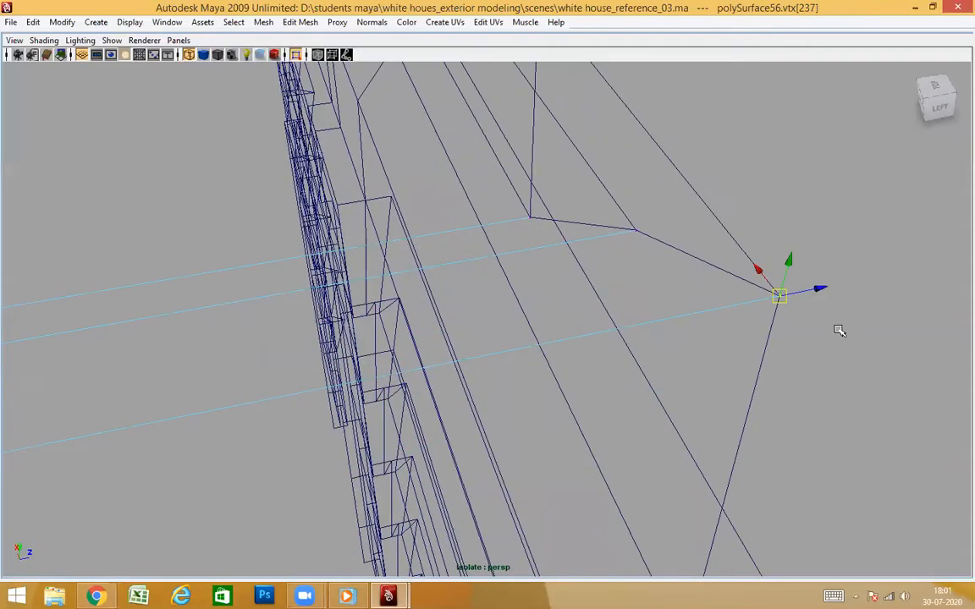
{"action": "left_click_drag", "start_coordinate": [817, 291], "coordinate": [848, 291]}
{"action": "key", "text": "ctrl+z"}
Snap the side wall's inner corner vertex on the lower ledge's top along Z to the front wall's matching vertex
{"action": "left_click", "coordinate": [634, 228]}
{"action": "left_click", "coordinate": [665, 223]}
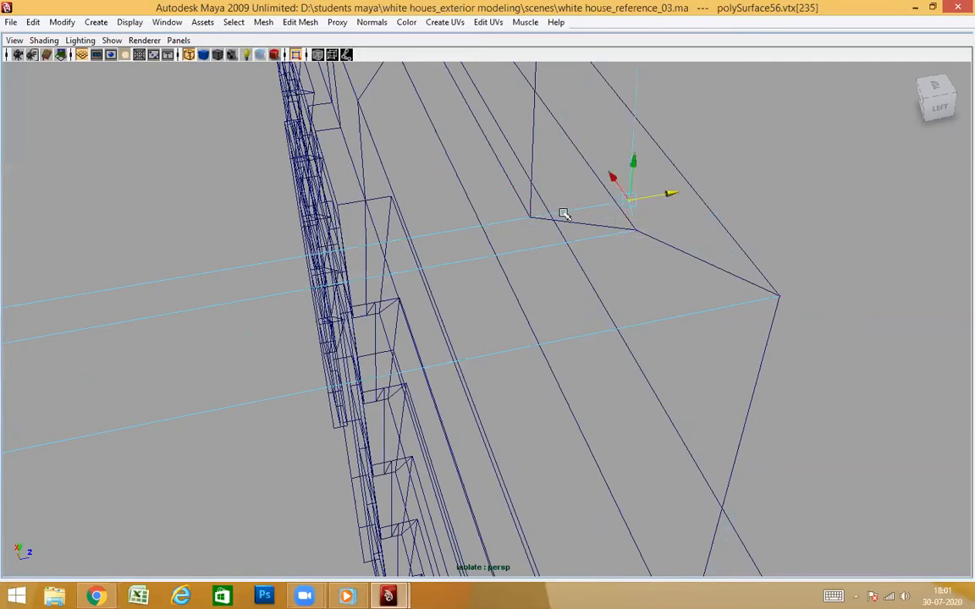
{"action": "left_click_drag", "start_coordinate": [592, 271], "coordinate": [636, 251], "text": "alt"}
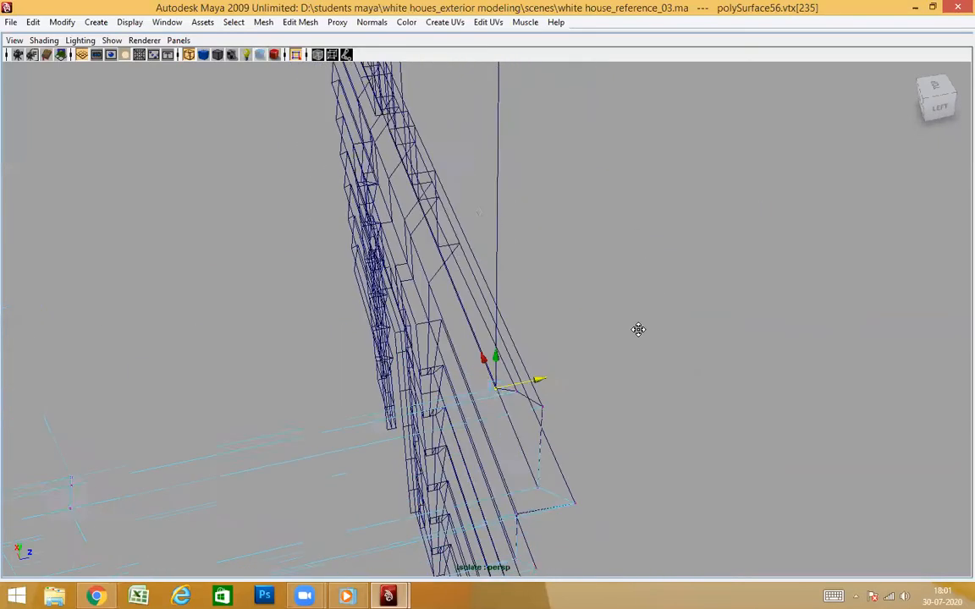
{"action": "left_click_drag", "start_coordinate": [584, 287], "coordinate": [576, 261], "text": "alt"}
{"action": "middle_click_drag", "start_coordinate": [576, 261], "coordinate": [605, 304], "text": "alt"}
{"action": "scroll", "coordinate": [605, 305], "scroll_direction": "up", "scroll_amount": 3}
{"action": "left_click_drag", "start_coordinate": [618, 296], "coordinate": [658, 313], "text": "alt"}
{"action": "scroll", "coordinate": [629, 320], "scroll_direction": "down", "scroll_amount": 5}
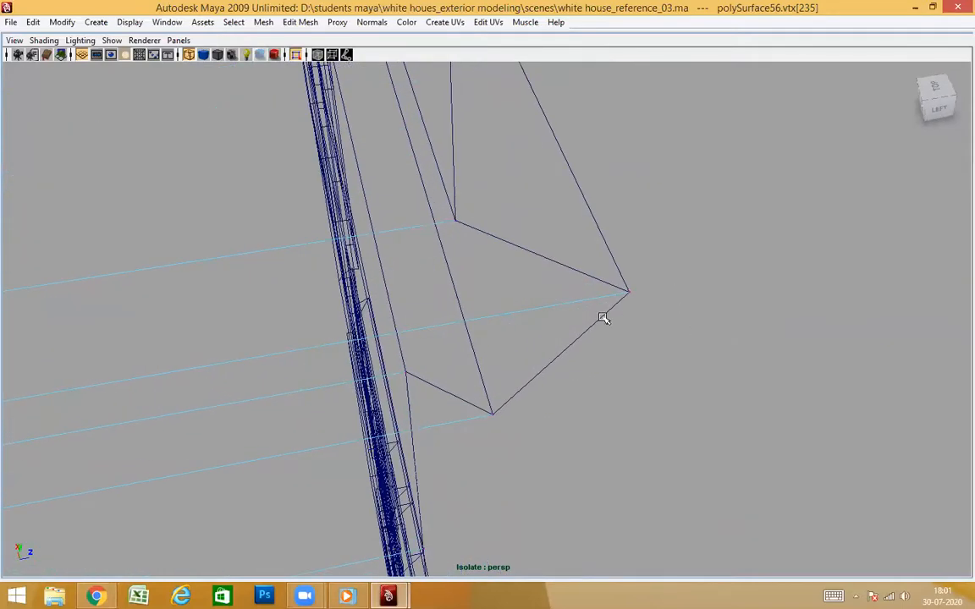
Return to shaded object display with nothing selected and turn off isolation to show the whole building again
{"action": "left_click_drag", "start_coordinate": [629, 353], "coordinate": [568, 342], "text": "alt"}
{"action": "key", "text": "5"}
{"action": "scroll", "coordinate": [388, 246], "scroll_direction": "up", "scroll_amount": 1}
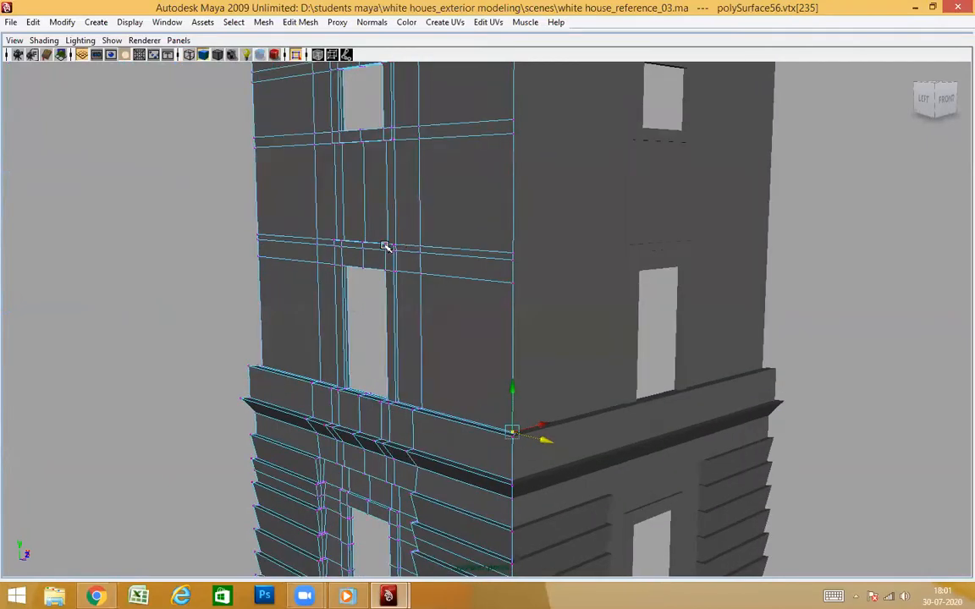
{"action": "left_click", "coordinate": [224, 273]}
{"action": "left_click_drag", "start_coordinate": [564, 414], "coordinate": [591, 413], "text": "alt"}
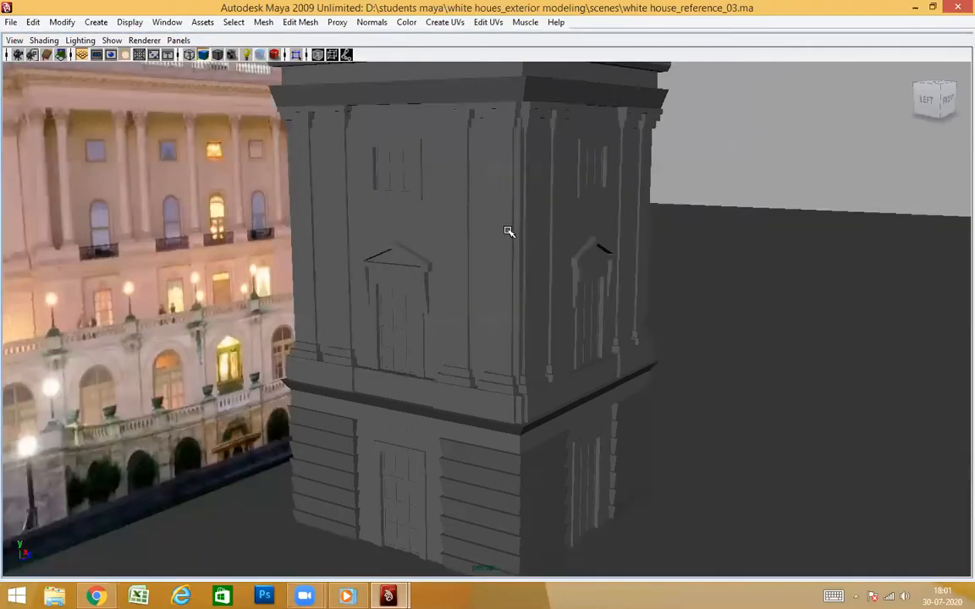
{"action": "left_click_drag", "start_coordinate": [508, 231], "coordinate": [434, 211], "text": "alt"}
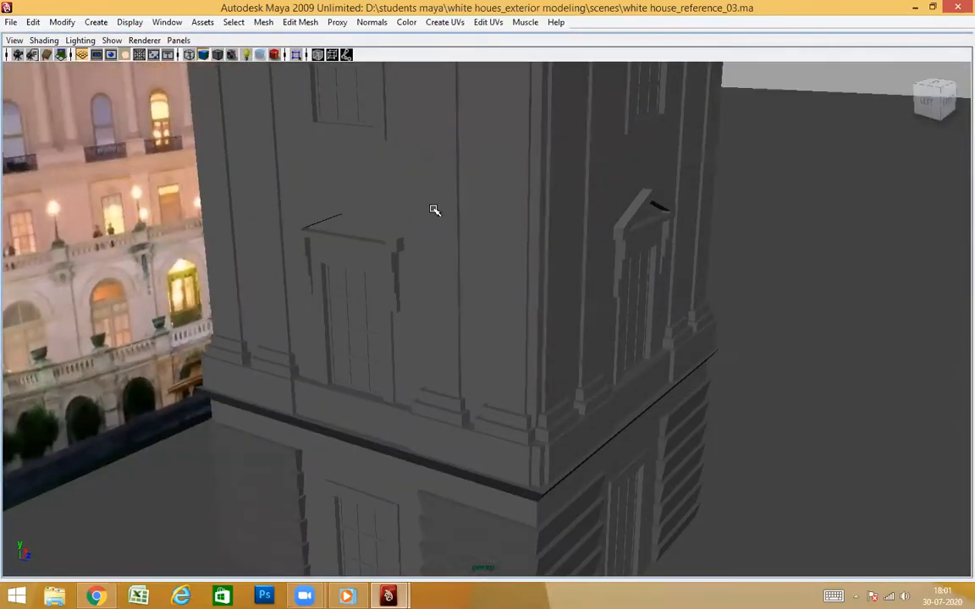
Combine the tower's front wall and side wall into a single mesh
{"action": "left_click", "coordinate": [414, 189]}
{"action": "left_click", "coordinate": [665, 254], "text": "shift"}
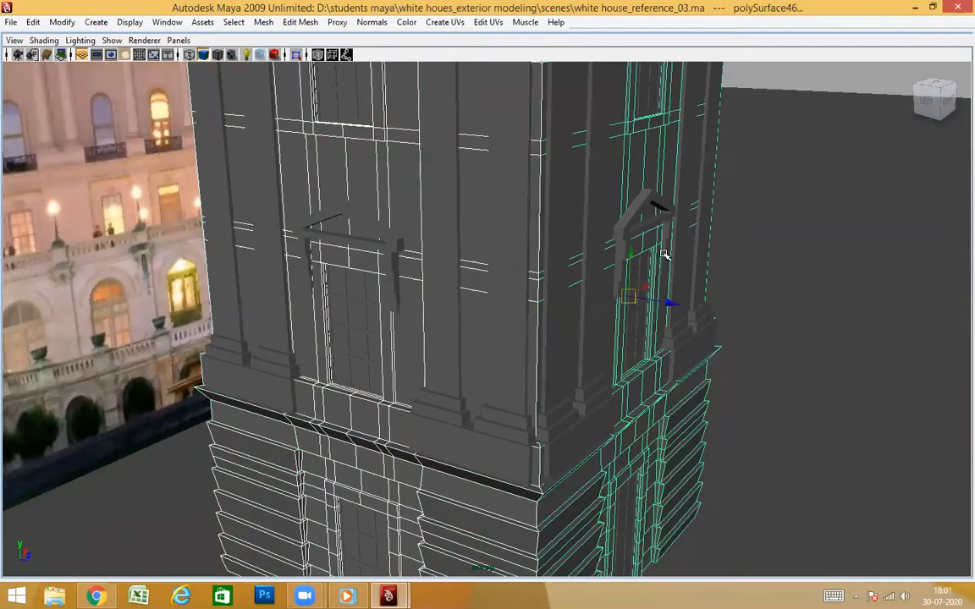
{"action": "scroll", "coordinate": [663, 279], "scroll_direction": "down", "scroll_amount": 3}
{"action": "left_click_drag", "start_coordinate": [649, 287], "coordinate": [351, 258], "text": "alt"}
{"action": "scroll", "coordinate": [610, 314], "scroll_direction": "down", "scroll_amount": 4}
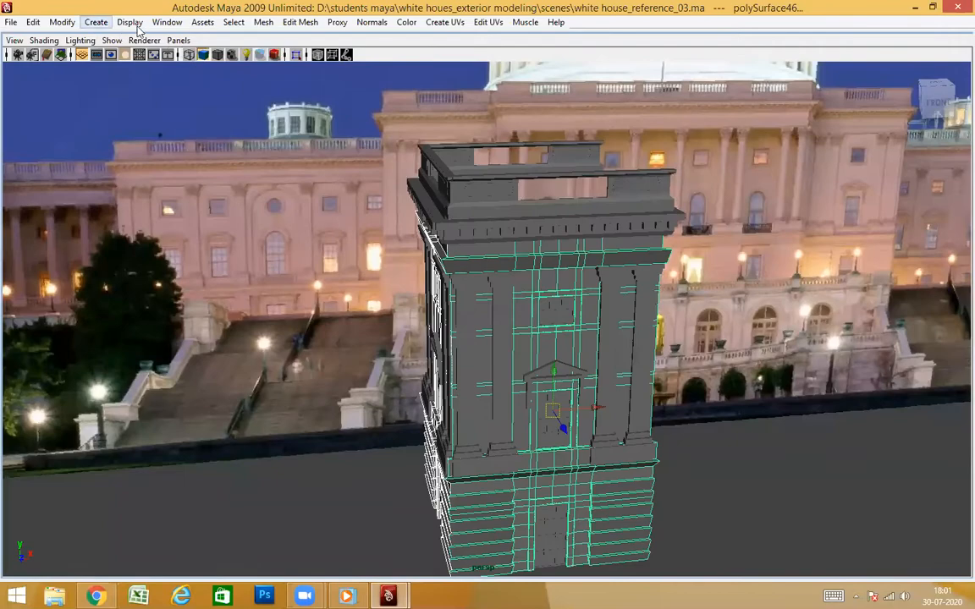
{"action": "key", "text": "ctrl+space"}
{"action": "left_click", "coordinate": [263, 22]}
{"action": "left_click", "coordinate": [272, 43]}
Isolate the combined wall mesh in the viewport and center its pivot
{"action": "left_click_drag", "start_coordinate": [545, 277], "coordinate": [475, 332], "text": "alt"}
{"action": "left_click", "coordinate": [321, 117]}
{"action": "left_click_drag", "start_coordinate": [533, 338], "coordinate": [494, 355], "text": "alt"}
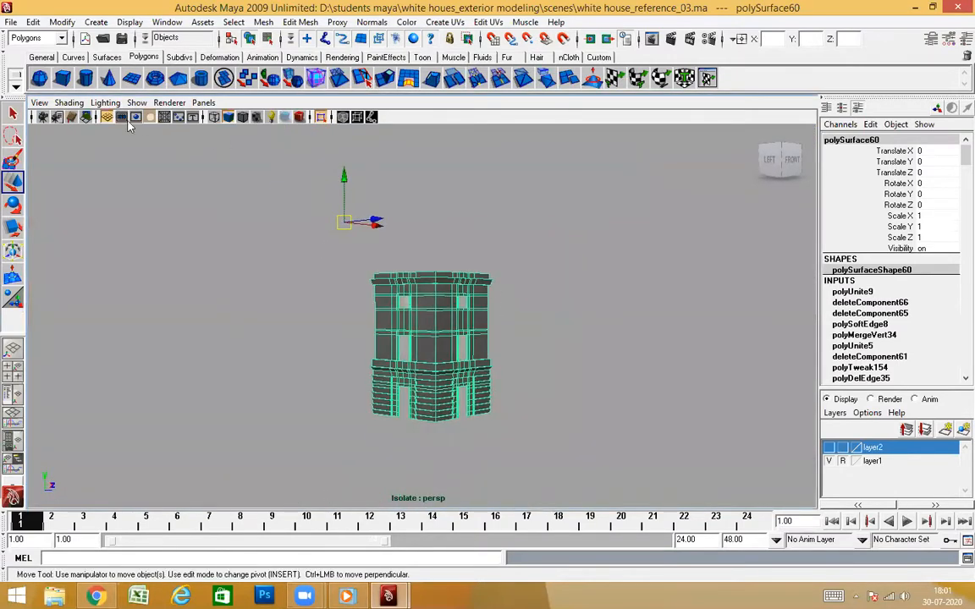
{"action": "left_click", "coordinate": [61, 23]}
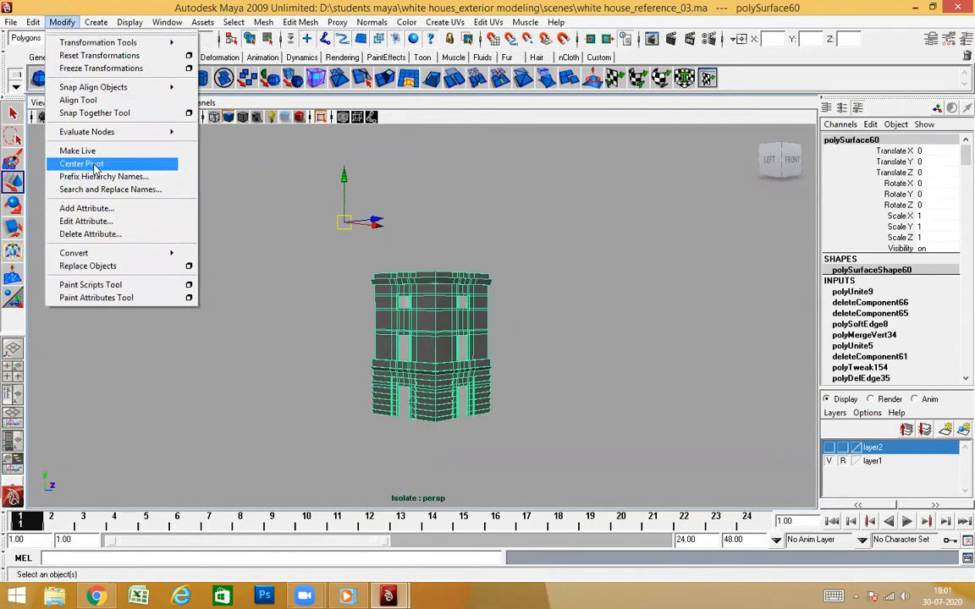
{"action": "left_click", "coordinate": [82, 164]}
Select the full column of vertices along the shared corner of the combined walls and merge them
{"action": "left_click", "coordinate": [489, 350]}
{"action": "left_click", "coordinate": [460, 329]}
{"action": "scroll", "coordinate": [465, 339], "scroll_direction": "up", "scroll_amount": 3}
{"action": "right_click_drag", "start_coordinate": [468, 278], "coordinate": [428, 290]}
{"action": "scroll", "coordinate": [430, 296], "scroll_direction": "down", "scroll_amount": 3}
{"action": "left_click_drag", "start_coordinate": [438, 339], "coordinate": [436, 313], "text": "alt"}
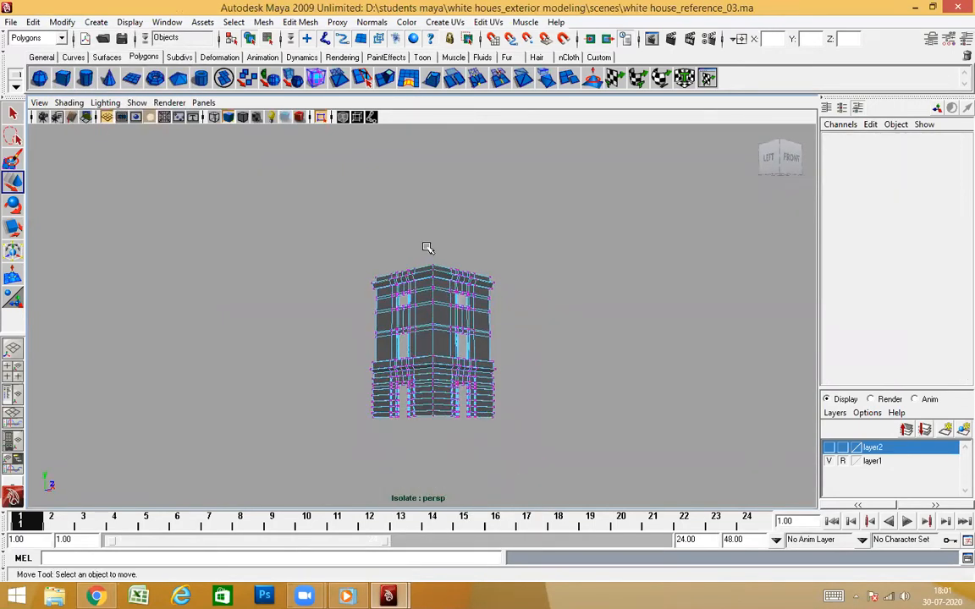
{"action": "left_click_drag", "start_coordinate": [439, 453], "coordinate": [457, 447]}
{"action": "scroll", "coordinate": [446, 430], "scroll_direction": "up", "scroll_amount": 2}
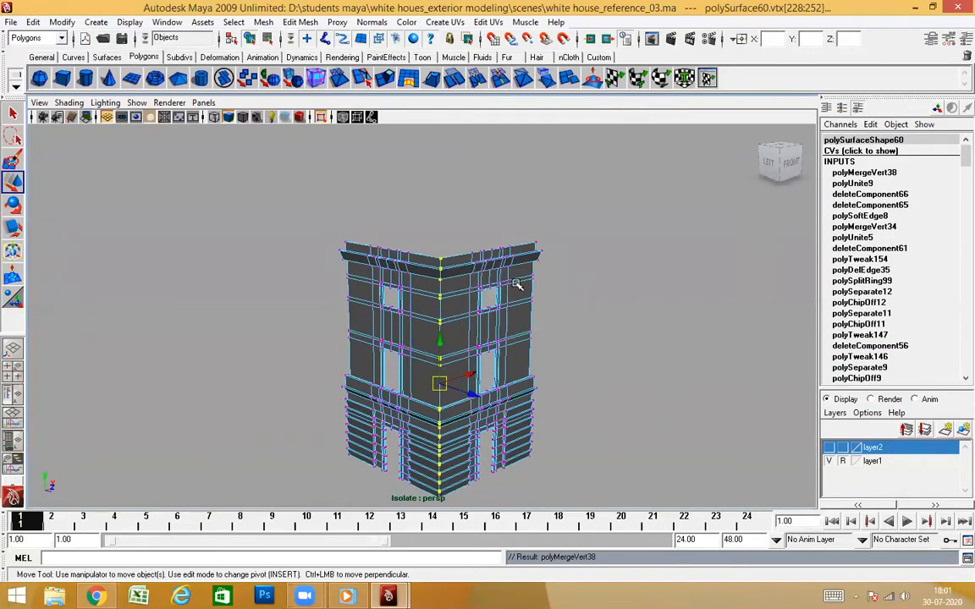
Preview the merged walls smoothed in object mode, restore the unsmoothed display and examine the corner
{"action": "key", "text": "F8"}
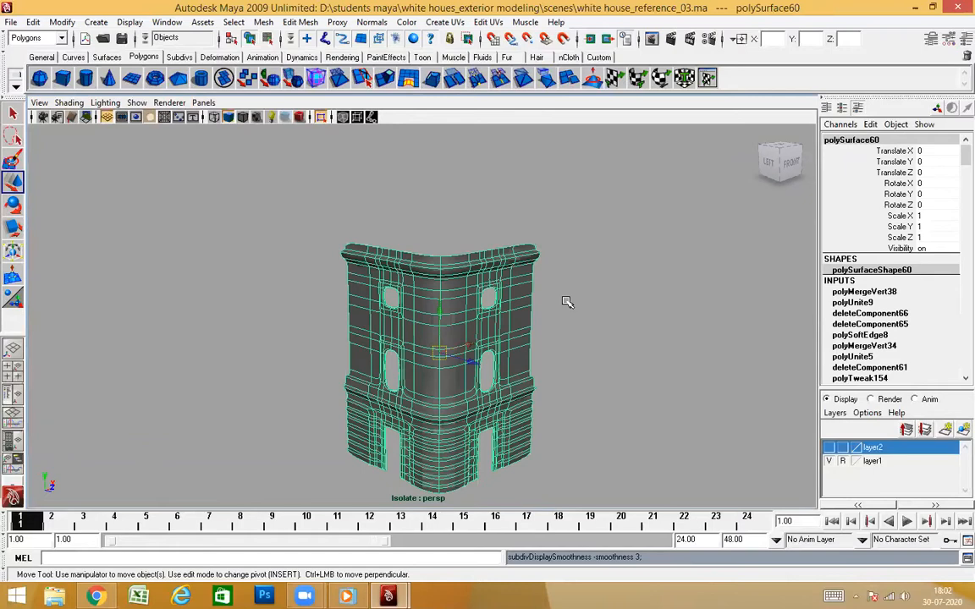
{"action": "left_click", "coordinate": [562, 321]}
{"action": "scroll", "coordinate": [508, 321], "scroll_direction": "up", "scroll_amount": 5}
{"action": "left_click_drag", "start_coordinate": [490, 318], "coordinate": [490, 366], "text": "alt"}
{"action": "scroll", "coordinate": [553, 398], "scroll_direction": "down", "scroll_amount": 1}
{"action": "middle_click_drag", "start_coordinate": [534, 427], "coordinate": [535, 276], "text": "alt"}
{"action": "scroll", "coordinate": [534, 276], "scroll_direction": "up", "scroll_amount": 1}
{"action": "left_click_drag", "start_coordinate": [535, 276], "coordinate": [559, 317], "text": "alt"}
{"action": "left_click", "coordinate": [479, 300]}
{"action": "left_click", "coordinate": [673, 274]}
{"action": "scroll", "coordinate": [542, 306], "scroll_direction": "up", "scroll_amount": 3}
{"action": "middle_click_drag", "start_coordinate": [532, 325], "coordinate": [501, 449], "text": "alt"}
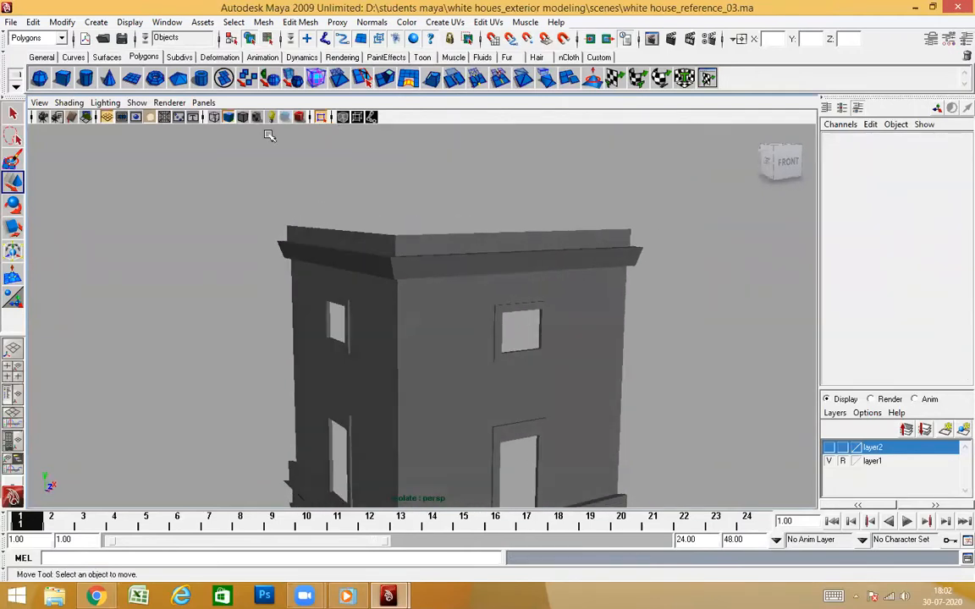
Turn off isolation and select the front balustrade on top of the tower at the shared corner
{"action": "left_click", "coordinate": [323, 120]}
{"action": "left_click_drag", "start_coordinate": [515, 293], "coordinate": [446, 282], "text": "alt"}
{"action": "left_click", "coordinate": [507, 229]}
{"action": "left_click_drag", "start_coordinate": [499, 265], "coordinate": [622, 250], "text": "alt"}
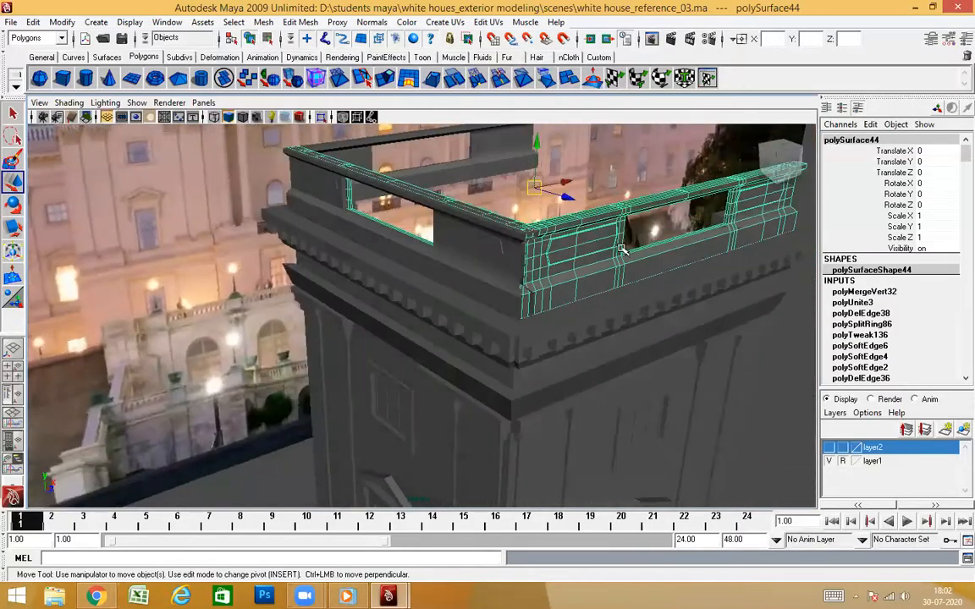
{"action": "right_click_drag", "start_coordinate": [590, 258], "coordinate": [590, 262]}
{"action": "left_click_drag", "start_coordinate": [552, 312], "coordinate": [392, 281], "text": "alt"}
{"action": "scroll", "coordinate": [407, 285], "scroll_direction": "up", "scroll_amount": 3}
{"action": "scroll", "coordinate": [452, 275], "scroll_direction": "up", "scroll_amount": 4}
{"action": "left_click_drag", "start_coordinate": [452, 275], "coordinate": [464, 298], "text": "alt"}
{"action": "right_click_drag", "start_coordinate": [628, 198], "coordinate": [580, 199]}
Put the front balustrade into vertex editing and display it in wireframe
{"action": "scroll", "coordinate": [549, 232], "scroll_direction": "down", "scroll_amount": 3}
{"action": "left_click_drag", "start_coordinate": [548, 232], "coordinate": [473, 299], "text": "alt"}
{"action": "left_click_drag", "start_coordinate": [377, 223], "coordinate": [420, 263], "text": "alt"}
{"action": "key", "text": "space"}
{"action": "scroll", "coordinate": [491, 281], "scroll_direction": "down", "scroll_amount": 5}
{"action": "middle_click_drag", "start_coordinate": [491, 282], "coordinate": [526, 436], "text": "alt"}
{"action": "scroll", "coordinate": [442, 343], "scroll_direction": "up", "scroll_amount": 8}
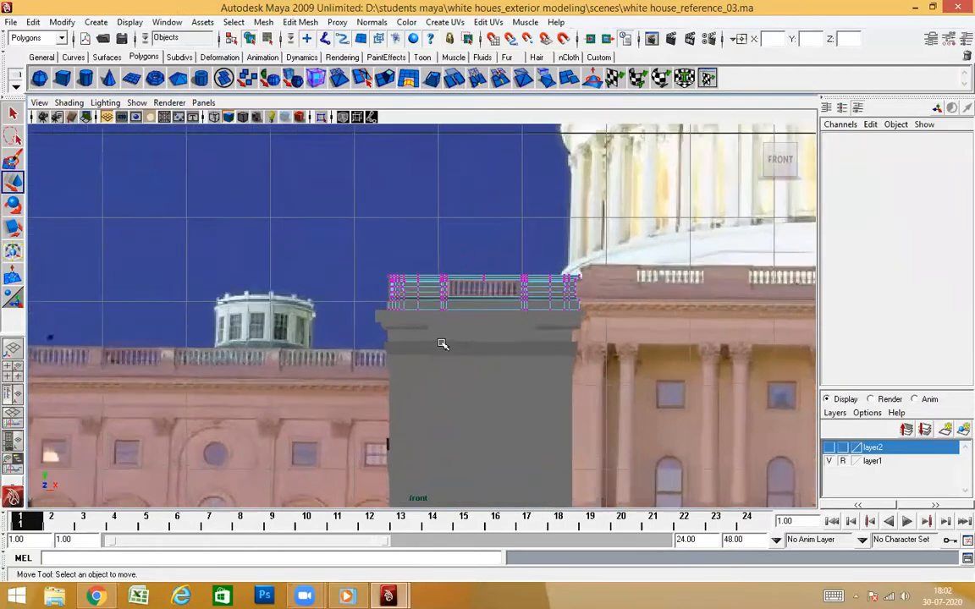
{"action": "middle_click_drag", "start_coordinate": [437, 279], "coordinate": [533, 329], "text": "alt"}
{"action": "scroll", "coordinate": [531, 324], "scroll_direction": "up", "scroll_amount": 3}
{"action": "scroll", "coordinate": [531, 324], "scroll_direction": "up", "scroll_amount": 1}
{"action": "middle_click_drag", "start_coordinate": [509, 268], "coordinate": [486, 310], "text": "alt"}
{"action": "key", "text": "4"}
{"action": "key", "text": "space"}
{"action": "left_click_drag", "start_coordinate": [486, 318], "coordinate": [489, 292]}
{"action": "left_click_drag", "start_coordinate": [502, 331], "coordinate": [500, 338], "text": "alt"}
Select all vertices of the front balustrade's return section on the side-wall side and restore shaded display
{"action": "left_click_drag", "start_coordinate": [450, 299], "coordinate": [450, 293], "text": "alt"}
{"action": "left_click_drag", "start_coordinate": [362, 156], "coordinate": [357, 149], "text": "alt"}
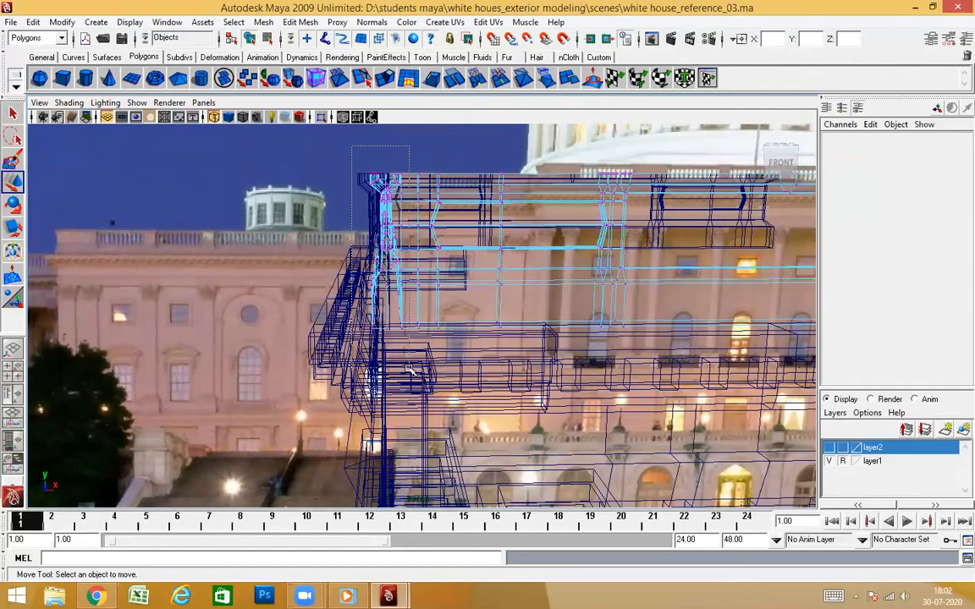
{"action": "left_click_drag", "start_coordinate": [410, 370], "coordinate": [410, 370]}
{"action": "left_click_drag", "start_coordinate": [455, 327], "coordinate": [425, 310], "text": "alt"}
{"action": "right_click_drag", "start_coordinate": [426, 311], "coordinate": [531, 348], "text": "alt"}
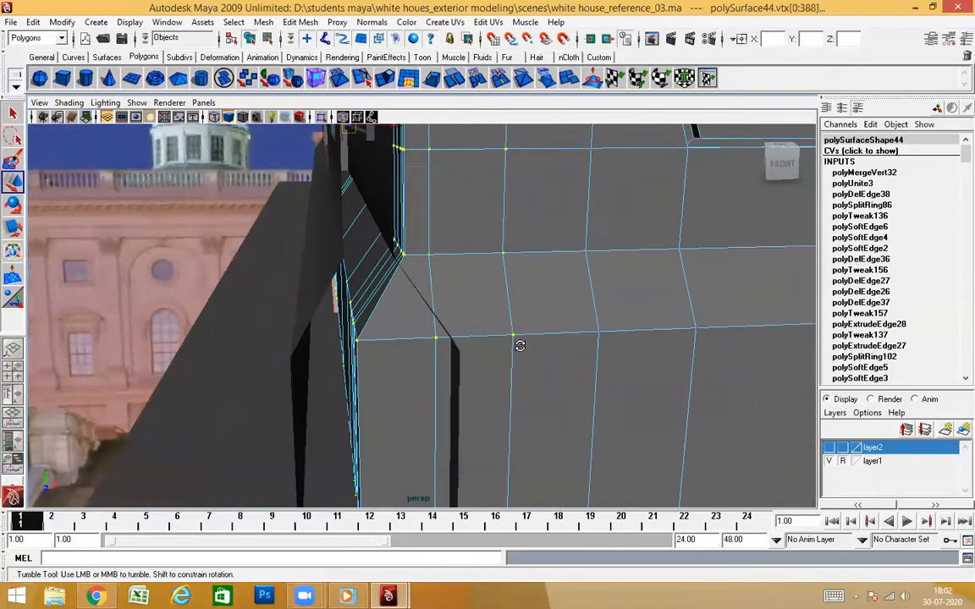
Snap the selected return vertices of the front balustrade along X into line with the side balustrade
{"action": "left_click_drag", "start_coordinate": [520, 345], "coordinate": [514, 354], "text": "alt"}
{"action": "right_click_drag", "start_coordinate": [514, 354], "coordinate": [504, 345], "text": "alt"}
{"action": "left_click_drag", "start_coordinate": [489, 338], "coordinate": [483, 341], "text": "alt"}
{"action": "scroll", "coordinate": [488, 340], "scroll_direction": "down", "scroll_amount": 4}
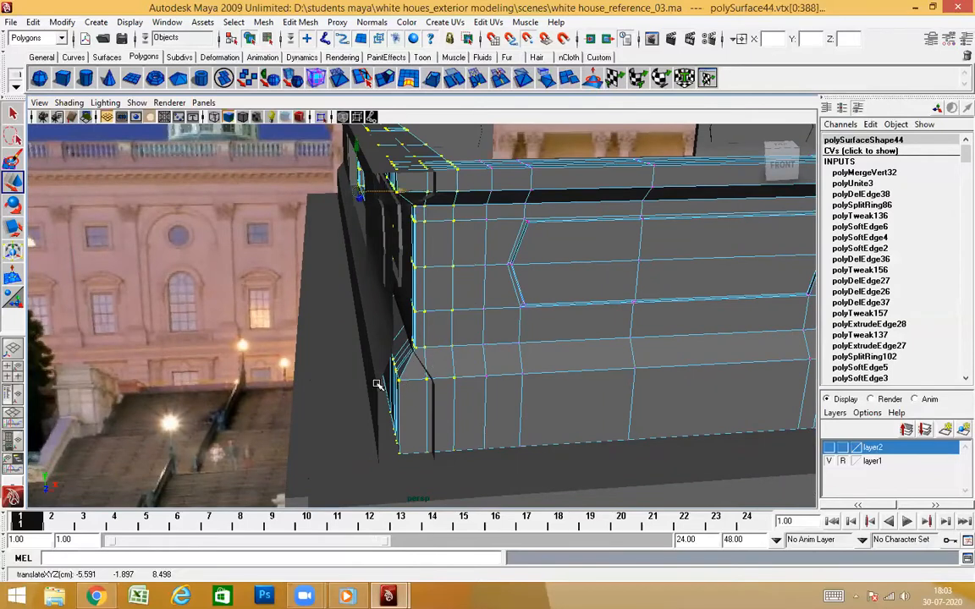
{"action": "left_click_drag", "start_coordinate": [504, 378], "coordinate": [530, 436], "text": "alt"}
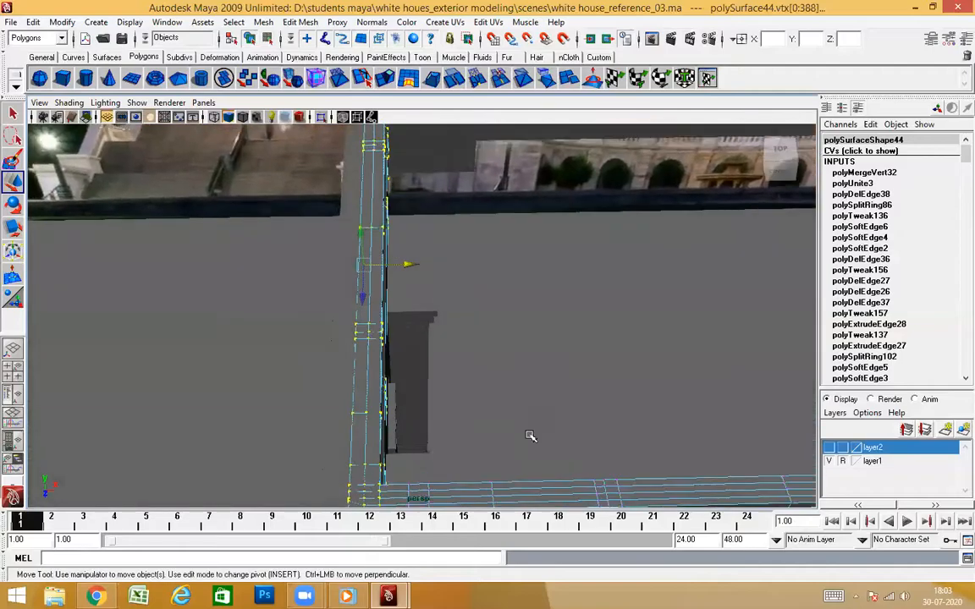
{"action": "left_click_drag", "start_coordinate": [486, 360], "coordinate": [354, 374], "text": "alt"}
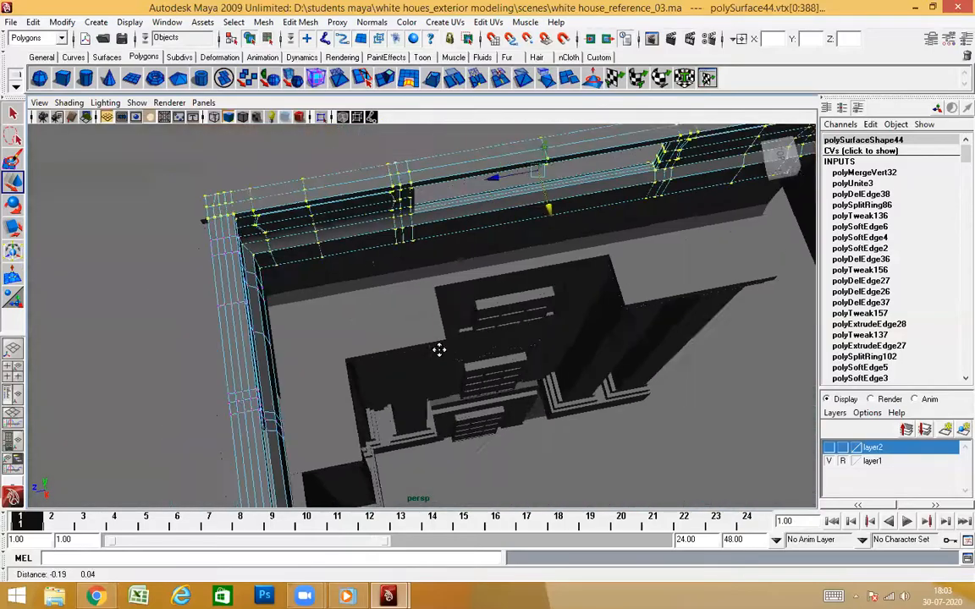
{"action": "left_click_drag", "start_coordinate": [380, 339], "coordinate": [479, 344], "text": "alt"}
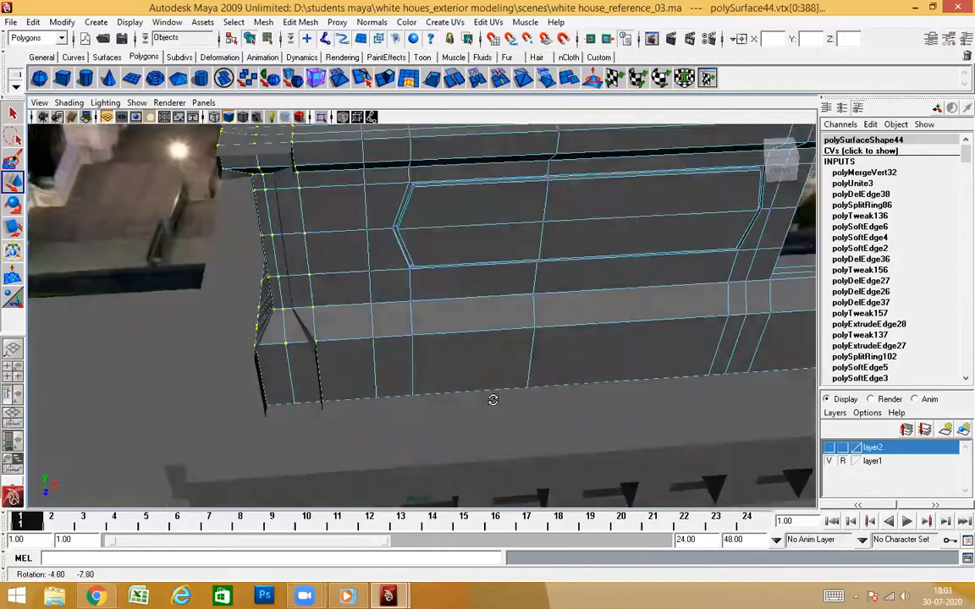
Return the front balustrade to object mode, check it against the side balustrade and clear the selection
{"action": "left_click_drag", "start_coordinate": [493, 399], "coordinate": [484, 359], "text": "alt"}
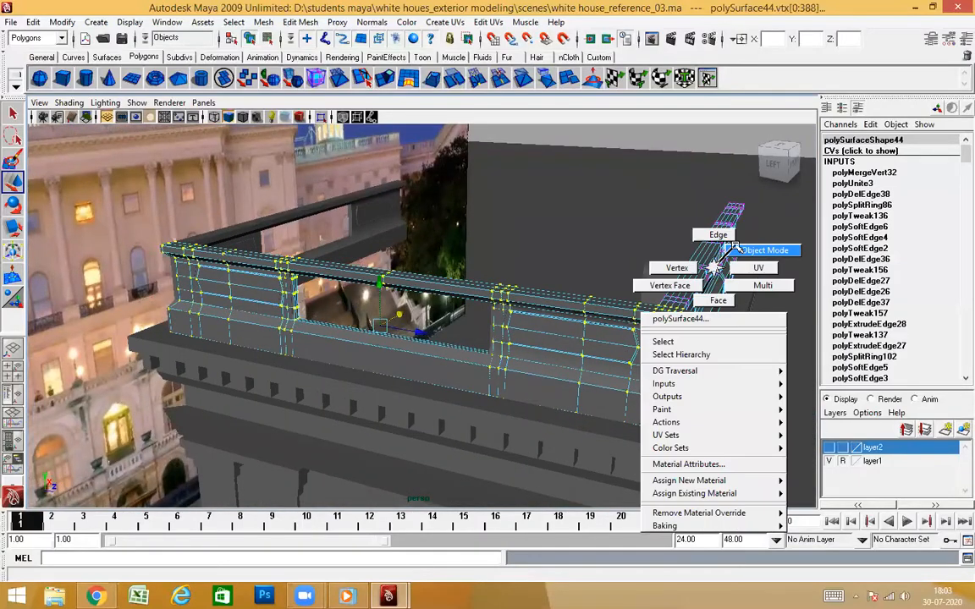
{"action": "left_click", "coordinate": [383, 214]}
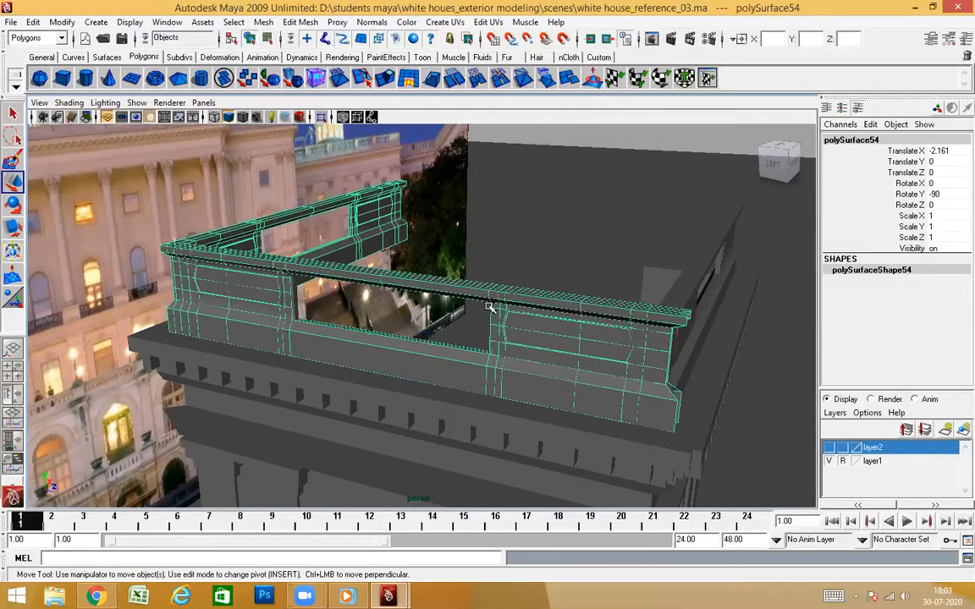
{"action": "left_click", "coordinate": [552, 348]}
{"action": "left_click_drag", "start_coordinate": [525, 346], "coordinate": [559, 389], "text": "alt"}
{"action": "middle_click_drag", "start_coordinate": [559, 389], "coordinate": [499, 328], "text": "alt"}
{"action": "right_click_drag", "start_coordinate": [499, 328], "coordinate": [515, 331], "text": "alt"}
{"action": "mouse_move", "coordinate": [538, 360]}
{"action": "left_mouse_down", "text": "alt"}
{"action": "mouse_move", "coordinate": [544, 381]}
{"action": "mouse_move", "coordinate": [525, 354]}
{"action": "left_mouse_up", "text": "alt"}
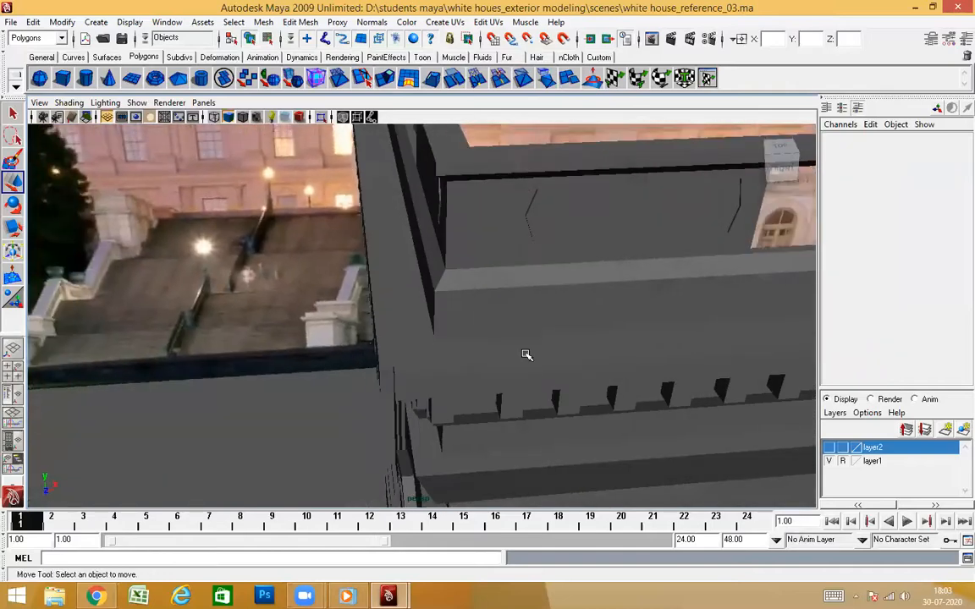
Select the front and side cornice pieces below the balustrade and isolate them
{"action": "left_click", "coordinate": [524, 403]}
{"action": "left_click_drag", "start_coordinate": [524, 402], "coordinate": [537, 374], "text": "alt"}
{"action": "left_click_drag", "start_coordinate": [373, 288], "coordinate": [554, 346], "text": "alt"}
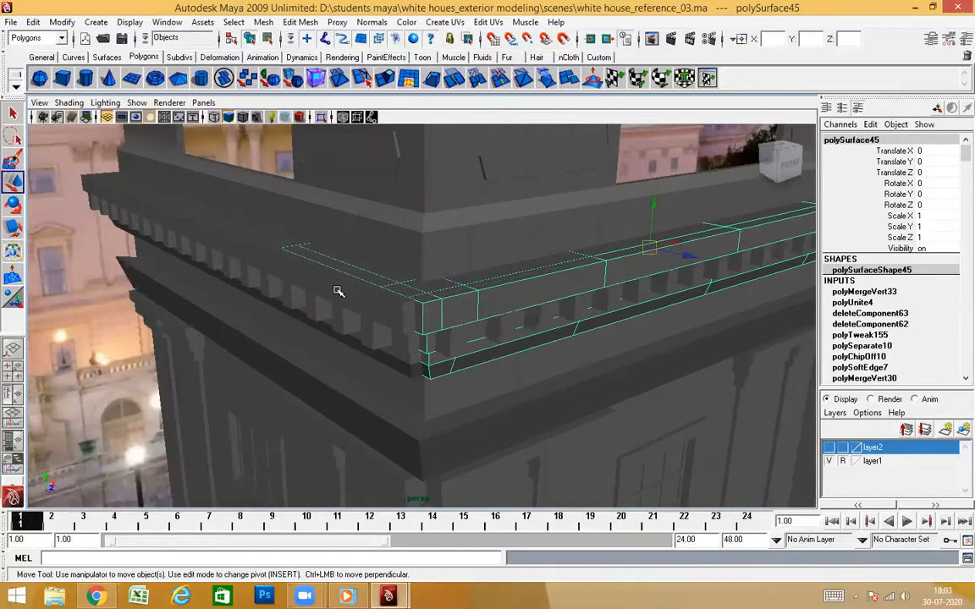
{"action": "key", "text": "shift+d"}
{"action": "left_click", "coordinate": [323, 116]}
{"action": "left_click_drag", "start_coordinate": [532, 296], "coordinate": [648, 369], "text": "alt"}
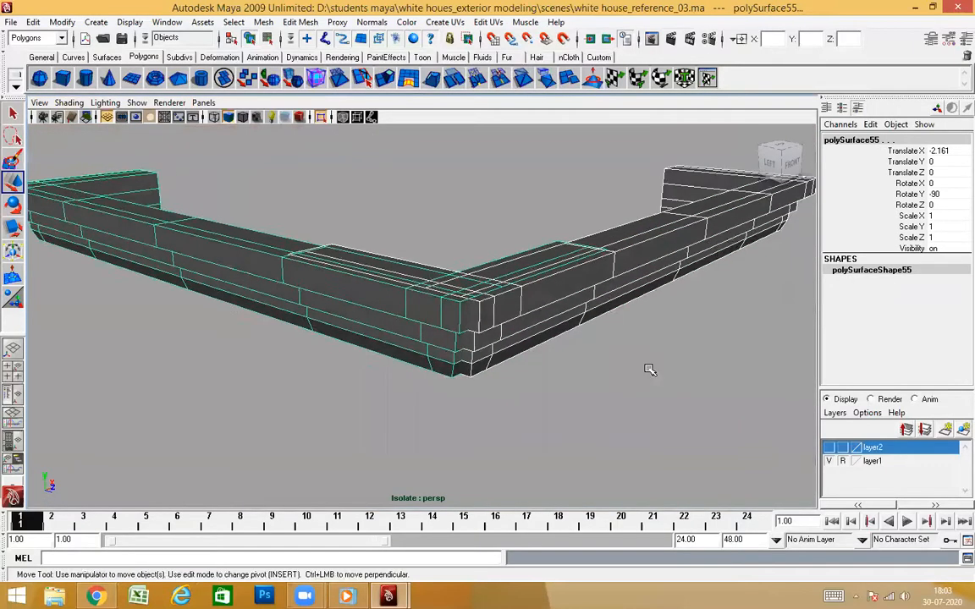
Select the outward-facing faces of the front cornice's short return beside the side cornice
{"action": "left_click", "coordinate": [648, 369]}
{"action": "scroll", "coordinate": [564, 381], "scroll_direction": "up", "scroll_amount": 3}
{"action": "left_click_drag", "start_coordinate": [563, 381], "coordinate": [571, 320], "text": "alt"}
{"action": "left_click", "coordinate": [570, 320]}
{"action": "left_click_drag", "start_coordinate": [606, 419], "coordinate": [580, 354], "text": "alt"}
{"action": "right_click_drag", "start_coordinate": [621, 268], "coordinate": [623, 298]}
{"action": "left_click_drag", "start_coordinate": [464, 317], "coordinate": [506, 325], "text": "alt"}
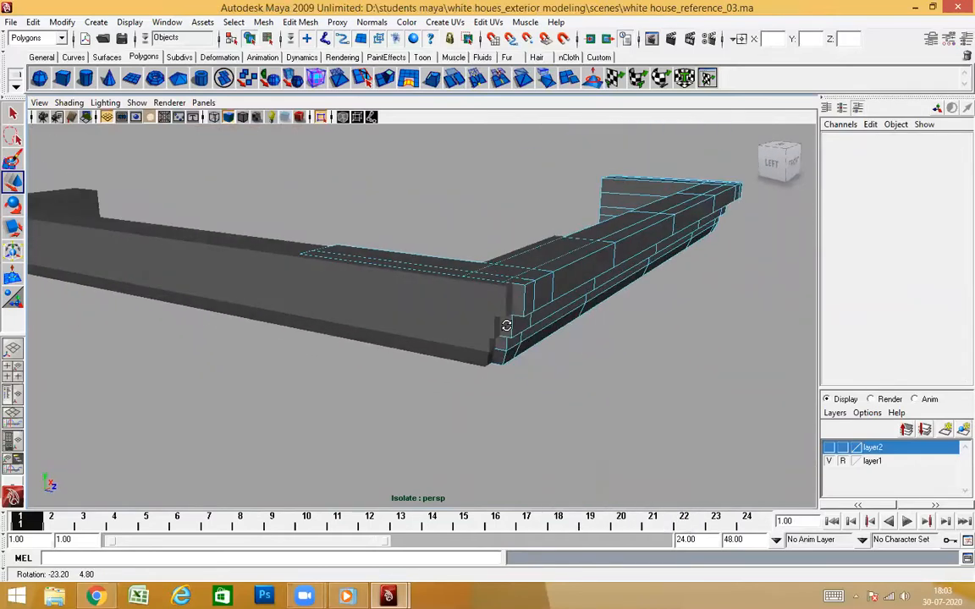
{"action": "left_click_drag", "start_coordinate": [546, 372], "coordinate": [404, 347], "text": "alt"}
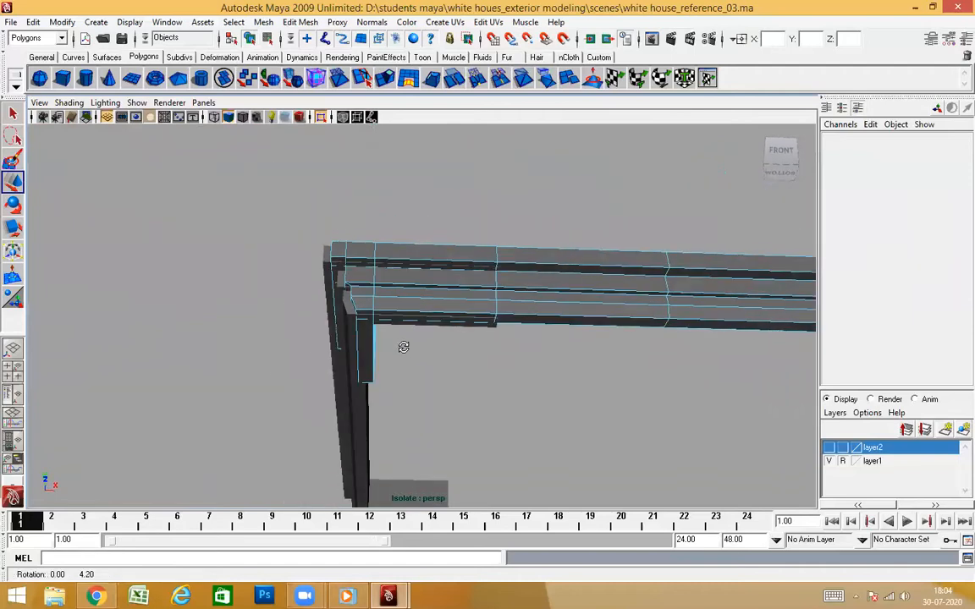
{"action": "left_click_drag", "start_coordinate": [367, 436], "coordinate": [367, 437]}
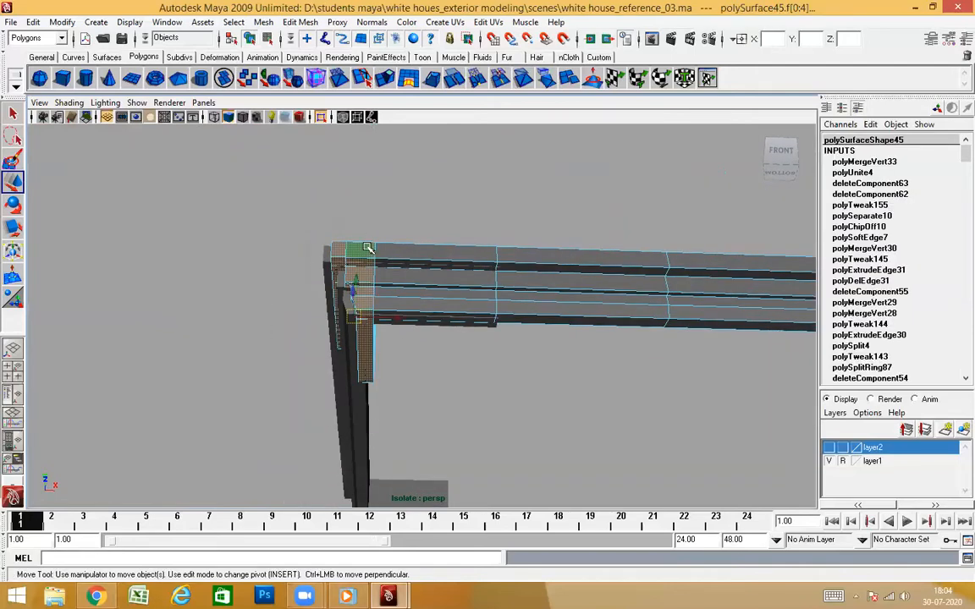
{"action": "left_click_drag", "start_coordinate": [470, 488], "coordinate": [433, 338], "text": "alt"}
{"action": "scroll", "coordinate": [416, 346], "scroll_direction": "up", "scroll_amount": 5}
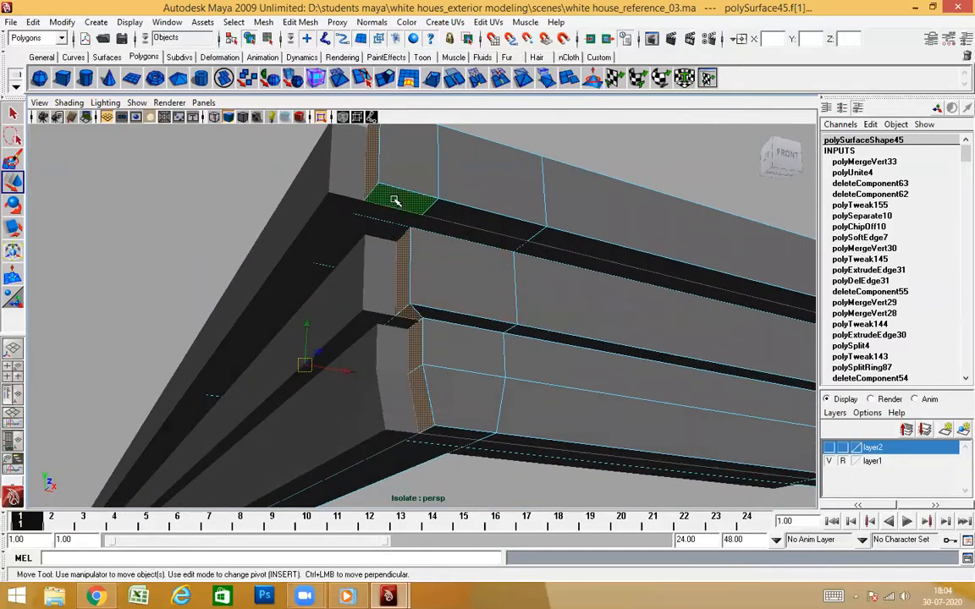
Refine the front cornice's return-face selection in wireframe, including the faces hidden behind the side cornice
{"action": "mouse_move", "coordinate": [416, 300]}
{"action": "left_mouse_down", "text": "alt"}
{"action": "mouse_move", "coordinate": [488, 289]}
{"action": "mouse_move", "coordinate": [505, 326]}
{"action": "mouse_move", "coordinate": [497, 329]}
{"action": "mouse_move", "coordinate": [542, 292]}
{"action": "left_mouse_up", "text": "alt"}
{"action": "key", "text": "4"}
{"action": "scroll", "coordinate": [590, 319], "scroll_direction": "up", "scroll_amount": 4}
{"action": "left_click_drag", "start_coordinate": [589, 318], "coordinate": [544, 261], "text": "alt"}
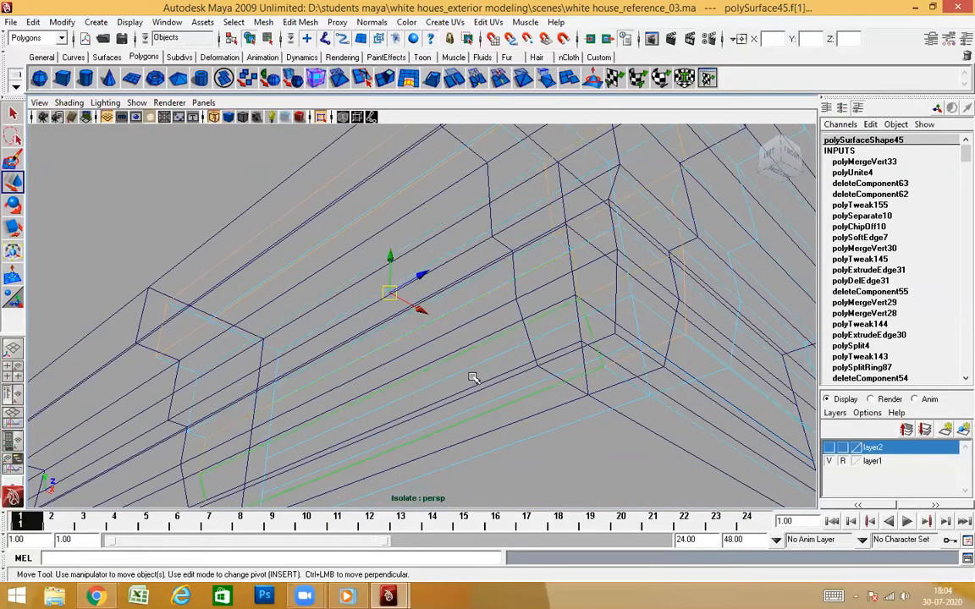
{"action": "left_click_drag", "start_coordinate": [580, 409], "coordinate": [576, 394], "text": "alt"}
{"action": "key", "text": "5"}
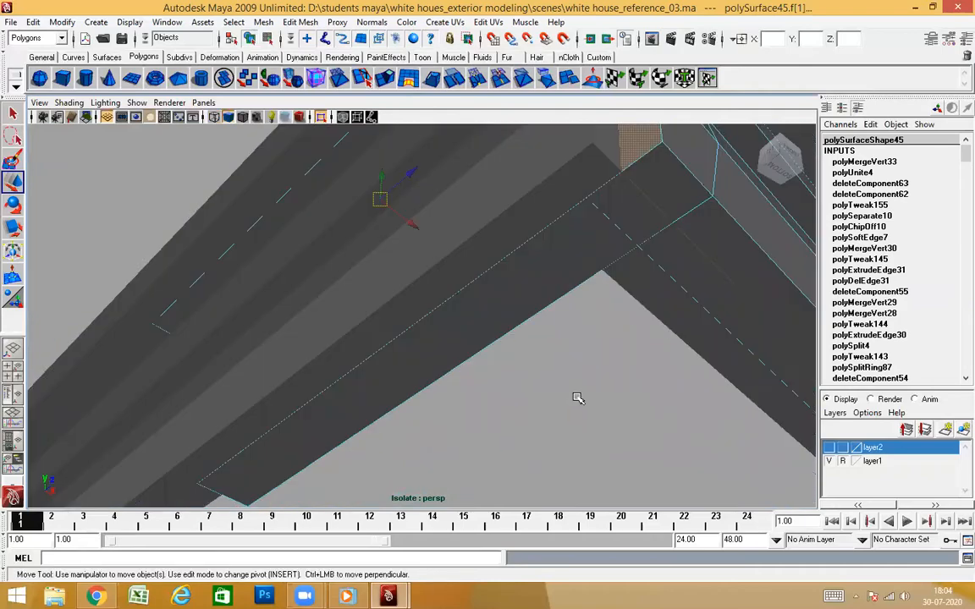
{"action": "left_click_drag", "start_coordinate": [578, 352], "coordinate": [501, 359], "text": "alt"}
{"action": "key", "text": "f"}
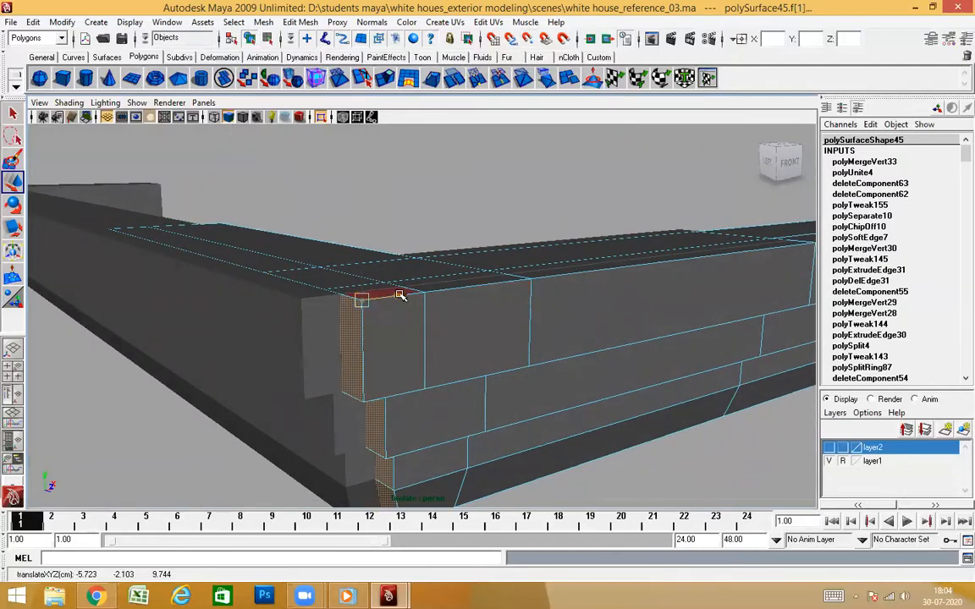
Snap the selected return faces of the front cornice along X flush with the side cornice, then leave face editing
{"action": "left_click_drag", "start_coordinate": [334, 334], "coordinate": [430, 346], "text": "alt"}
{"action": "right_click_drag", "start_coordinate": [431, 346], "coordinate": [487, 360], "text": "alt"}
{"action": "left_click_drag", "start_coordinate": [487, 360], "coordinate": [524, 420], "text": "alt"}
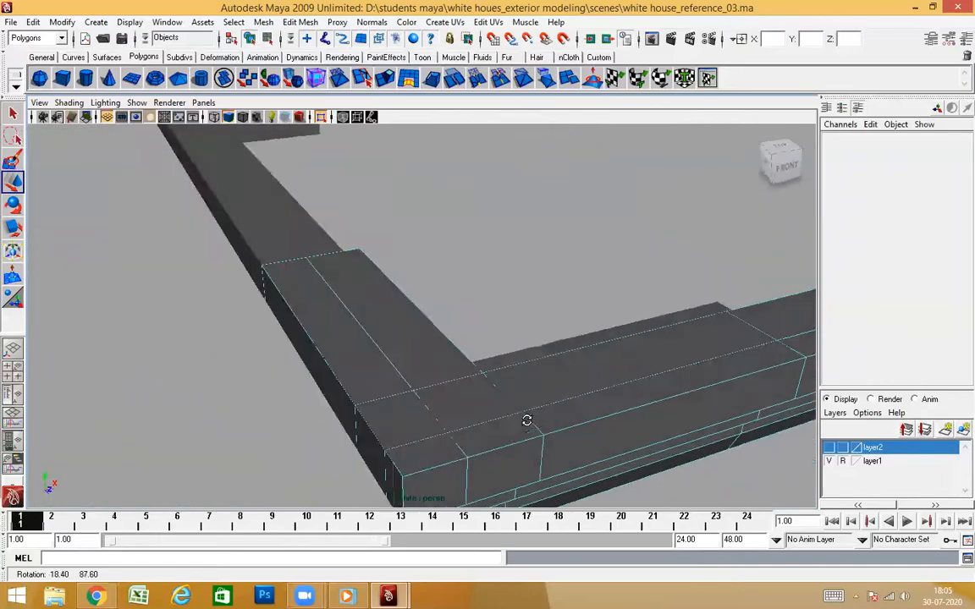
{"action": "middle_click_drag", "start_coordinate": [524, 419], "coordinate": [536, 282], "text": "alt"}
{"action": "left_click_drag", "start_coordinate": [537, 283], "coordinate": [560, 281], "text": "alt"}
{"action": "left_click_drag", "start_coordinate": [630, 191], "coordinate": [459, 276], "text": "alt"}
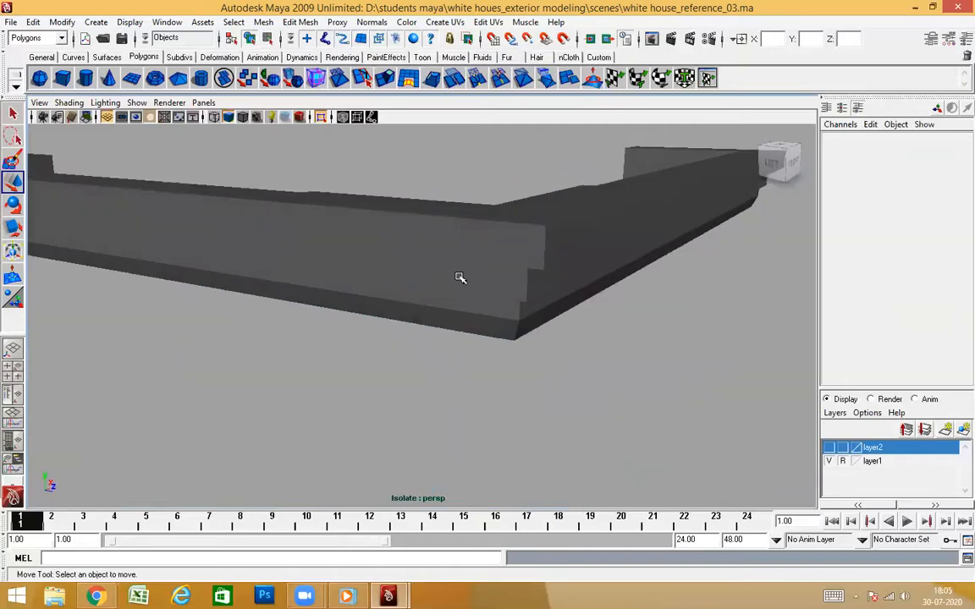
Select the faces of the side cornice's short return along the front and delete them
{"action": "left_click", "coordinate": [459, 277]}
{"action": "left_click_drag", "start_coordinate": [477, 344], "coordinate": [519, 362], "text": "alt"}
{"action": "left_click_drag", "start_coordinate": [570, 307], "coordinate": [485, 339], "text": "alt"}
{"action": "left_click_drag", "start_coordinate": [569, 334], "coordinate": [321, 279], "text": "alt"}
{"action": "right_click_drag", "start_coordinate": [239, 264], "coordinate": [240, 232]}
{"action": "left_click_drag", "start_coordinate": [553, 333], "coordinate": [581, 347], "text": "alt"}
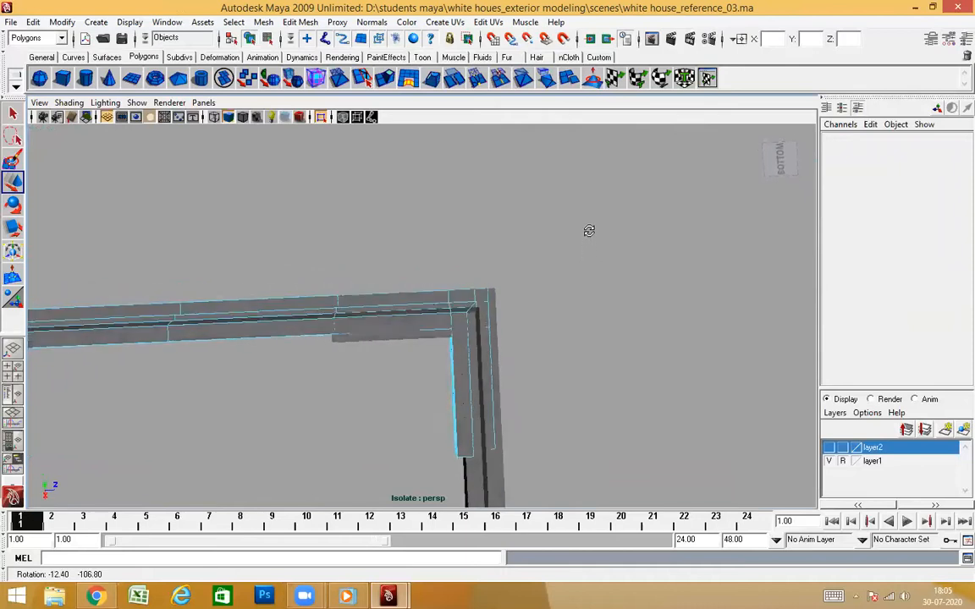
{"action": "left_click_drag", "start_coordinate": [582, 263], "coordinate": [519, 214], "text": "alt"}
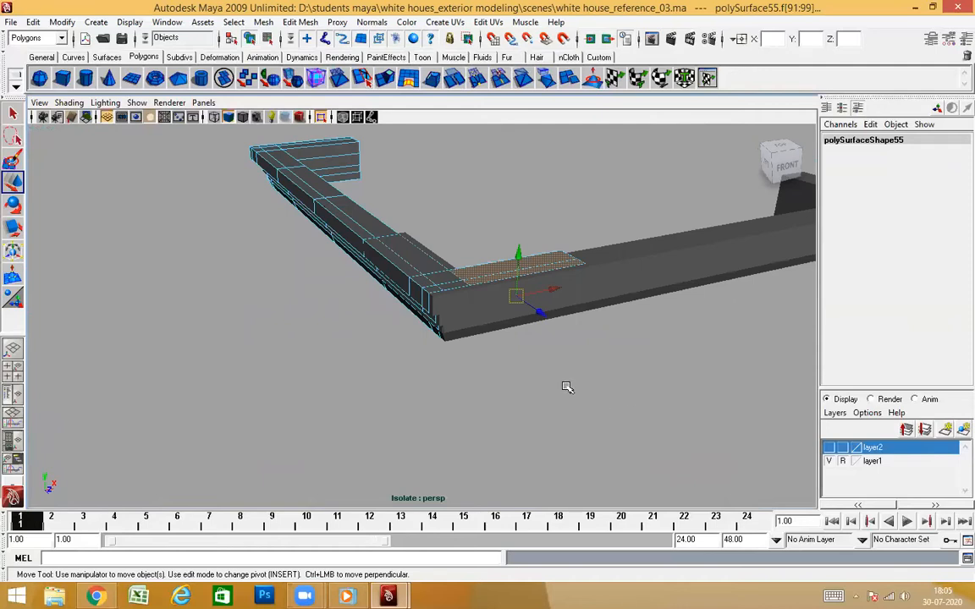
{"action": "left_click_drag", "start_coordinate": [478, 386], "coordinate": [605, 373], "text": "alt"}
{"action": "mouse_move", "coordinate": [604, 415]}
{"action": "left_mouse_down", "text": "alt"}
{"action": "mouse_move", "coordinate": [561, 355]}
{"action": "mouse_move", "coordinate": [681, 368]}
{"action": "mouse_move", "coordinate": [500, 311]}
{"action": "mouse_move", "coordinate": [456, 353]}
{"action": "mouse_move", "coordinate": [305, 352]}
{"action": "mouse_move", "coordinate": [235, 338]}
{"action": "mouse_move", "coordinate": [233, 307]}
{"action": "mouse_move", "coordinate": [233, 360]}
{"action": "mouse_move", "coordinate": [474, 338]}
{"action": "mouse_move", "coordinate": [496, 384]}
{"action": "mouse_move", "coordinate": [548, 293]}
{"action": "mouse_move", "coordinate": [602, 285]}
{"action": "mouse_move", "coordinate": [609, 362]}
{"action": "mouse_move", "coordinate": [487, 319]}
{"action": "mouse_move", "coordinate": [490, 298]}
{"action": "mouse_move", "coordinate": [596, 298]}
{"action": "mouse_move", "coordinate": [516, 251]}
{"action": "left_mouse_up", "text": "alt"}
Select the remaining inner faces of the side cornice at the front corner in wireframe, and clear them away
{"action": "key", "text": "4"}
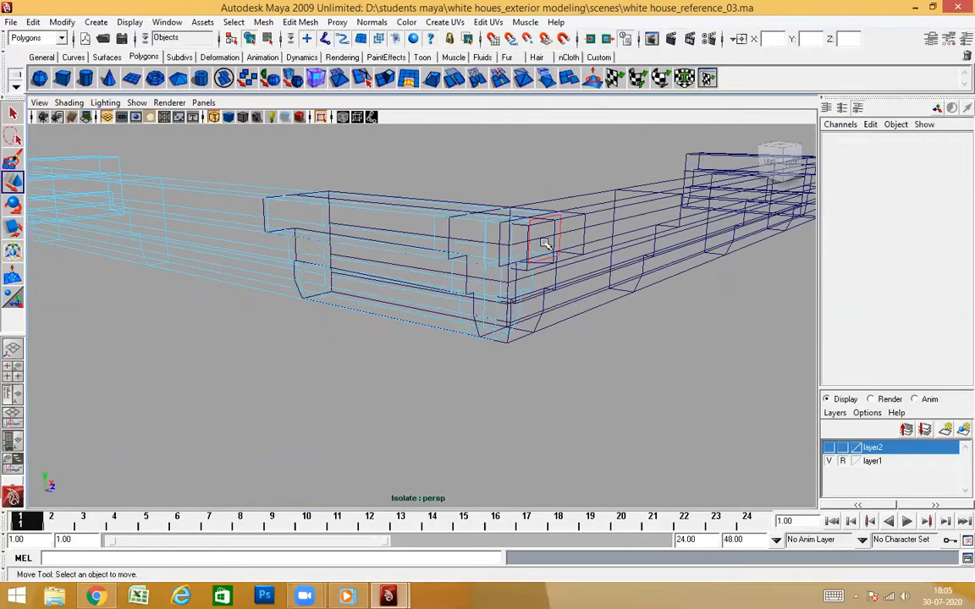
{"action": "right_click_drag", "start_coordinate": [602, 282], "coordinate": [645, 320], "text": "alt"}
{"action": "middle_click_drag", "start_coordinate": [645, 320], "coordinate": [590, 318], "text": "alt"}
{"action": "left_click_drag", "start_coordinate": [591, 318], "coordinate": [542, 387], "text": "alt"}
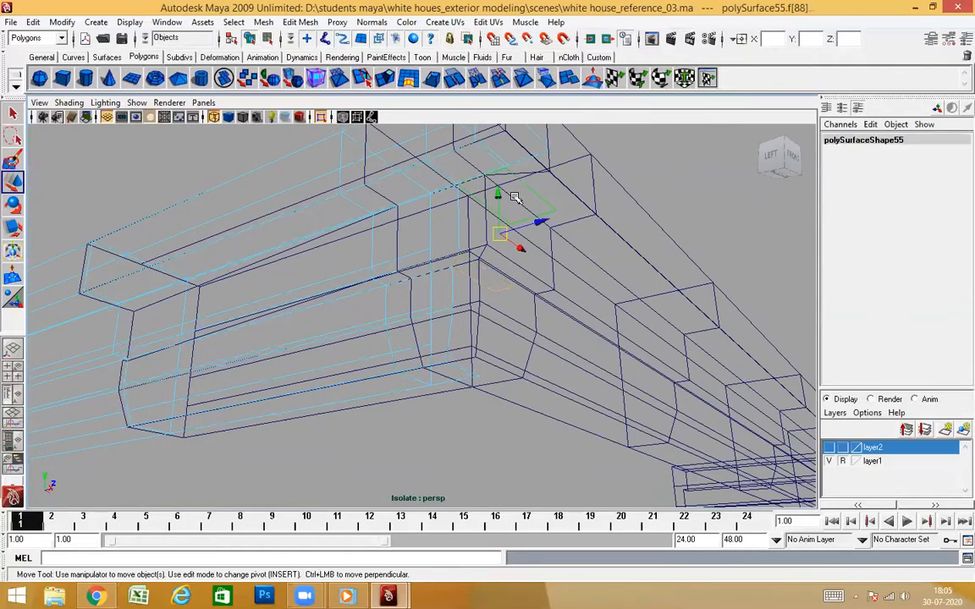
{"action": "mouse_move", "coordinate": [511, 389]}
{"action": "left_mouse_down", "text": "alt"}
{"action": "mouse_move", "coordinate": [526, 407]}
{"action": "mouse_move", "coordinate": [569, 369]}
{"action": "mouse_move", "coordinate": [552, 373]}
{"action": "mouse_move", "coordinate": [572, 348]}
{"action": "mouse_move", "coordinate": [571, 374]}
{"action": "mouse_move", "coordinate": [565, 368]}
{"action": "left_mouse_up", "text": "alt"}
{"action": "key", "text": "5"}
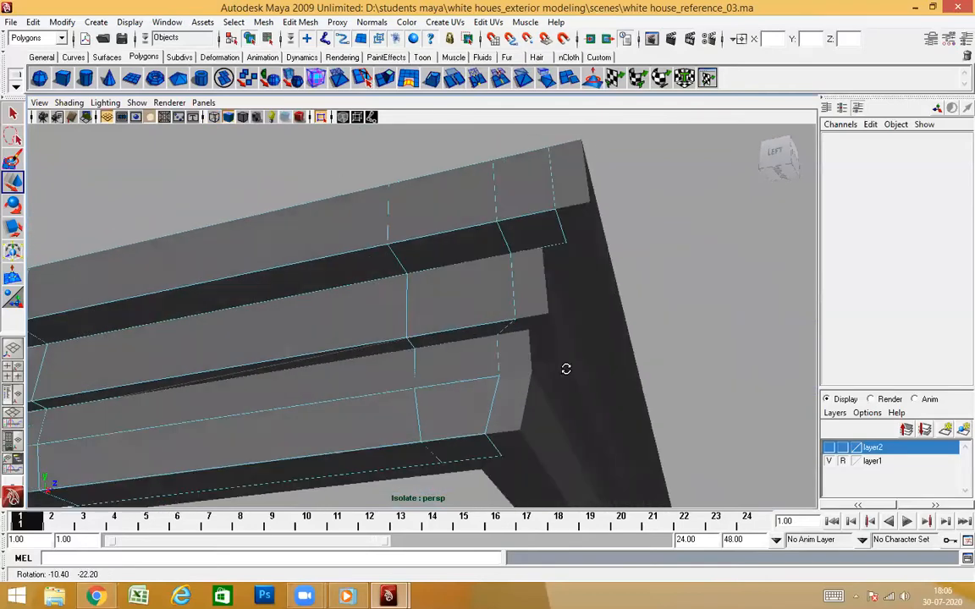
Delete the longer section of the front cornice's return that overlaps the side cornice
{"action": "right_click_drag", "start_coordinate": [566, 368], "coordinate": [548, 383], "text": "alt"}
{"action": "mouse_move", "coordinate": [548, 383]}
{"action": "left_mouse_down", "text": "alt"}
{"action": "mouse_move", "coordinate": [522, 370]}
{"action": "mouse_move", "coordinate": [533, 344]}
{"action": "mouse_move", "coordinate": [524, 353]}
{"action": "mouse_move", "coordinate": [546, 363]}
{"action": "left_mouse_up", "text": "alt"}
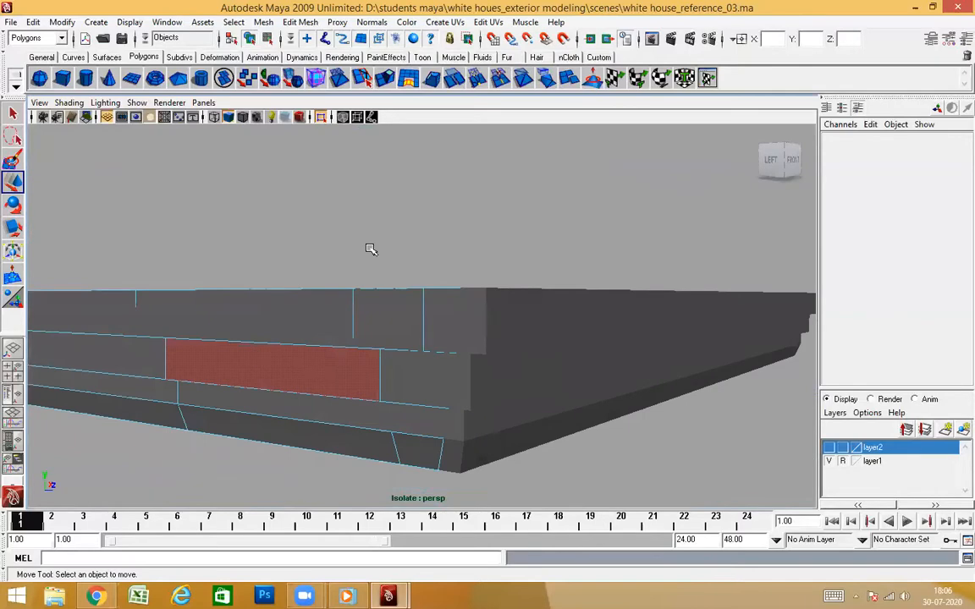
{"action": "right_click_drag", "start_coordinate": [369, 249], "coordinate": [372, 247]}
{"action": "scroll", "coordinate": [468, 331], "scroll_direction": "down", "scroll_amount": 1}
{"action": "scroll", "coordinate": [467, 355], "scroll_direction": "up", "scroll_amount": 4}
{"action": "left_click_drag", "start_coordinate": [466, 377], "coordinate": [467, 365], "text": "alt"}
{"action": "right_click_drag", "start_coordinate": [466, 365], "coordinate": [445, 385], "text": "alt"}
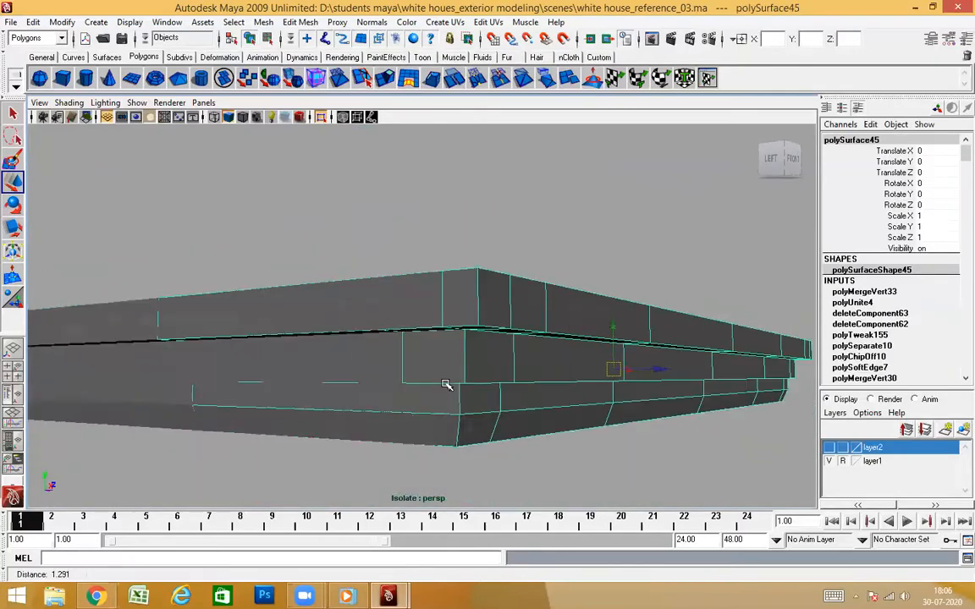
{"action": "left_click_drag", "start_coordinate": [446, 385], "coordinate": [475, 340], "text": "alt"}
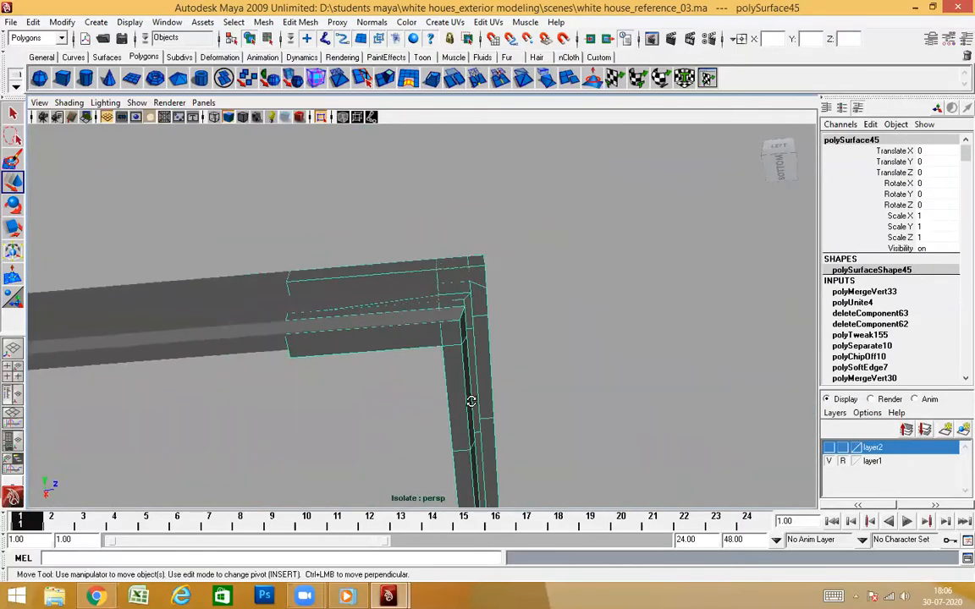
{"action": "right_click_drag", "start_coordinate": [490, 353], "coordinate": [490, 354]}
{"action": "left_click_drag", "start_coordinate": [373, 467], "coordinate": [373, 467]}
{"action": "key", "text": "Delete"}
Select the front cornice's remaining stepped return faces right at the corner and delete them
{"action": "left_click_drag", "start_coordinate": [470, 323], "coordinate": [407, 305], "text": "alt"}
{"action": "left_click", "coordinate": [355, 324]}
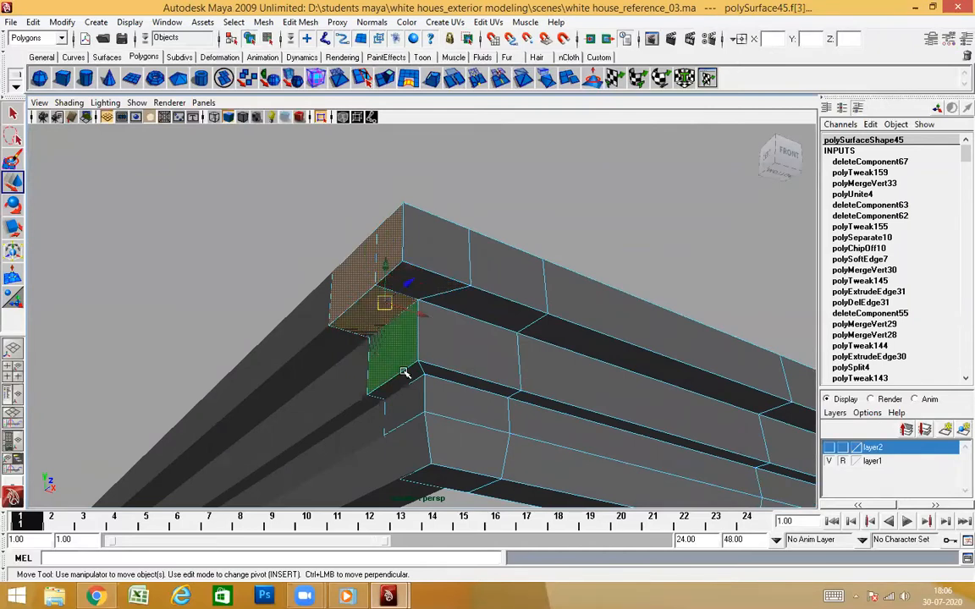
{"action": "left_click_drag", "start_coordinate": [405, 372], "coordinate": [427, 385], "text": "alt"}
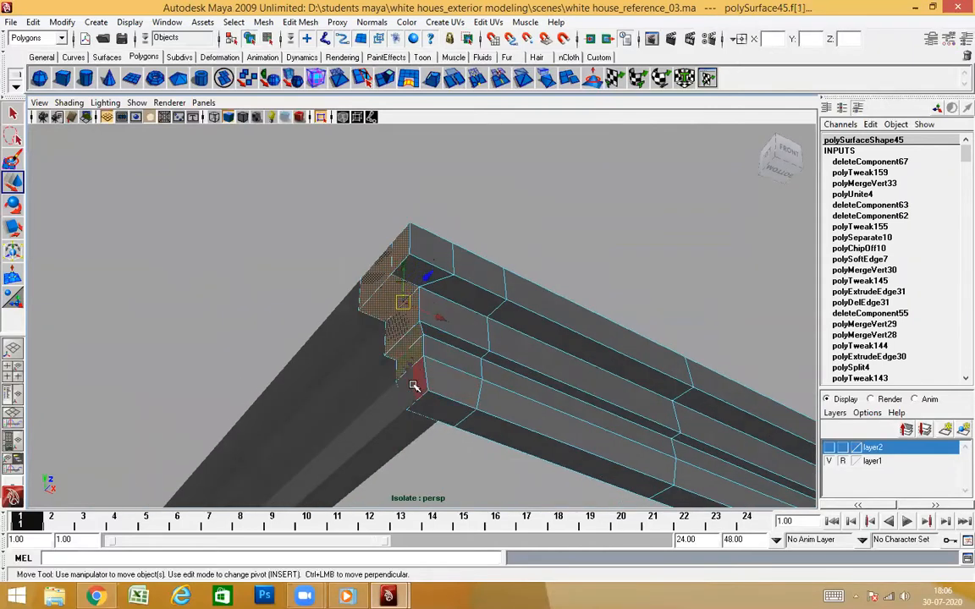
{"action": "mouse_move", "coordinate": [470, 423]}
{"action": "left_mouse_down", "text": "alt"}
{"action": "mouse_move", "coordinate": [406, 436]}
{"action": "mouse_move", "coordinate": [522, 433]}
{"action": "mouse_move", "coordinate": [469, 442]}
{"action": "mouse_move", "coordinate": [450, 428]}
{"action": "mouse_move", "coordinate": [478, 423]}
{"action": "left_mouse_up", "text": "alt"}
{"action": "left_click_drag", "start_coordinate": [445, 364], "coordinate": [310, 367], "text": "alt"}
{"action": "key", "text": "Delete"}
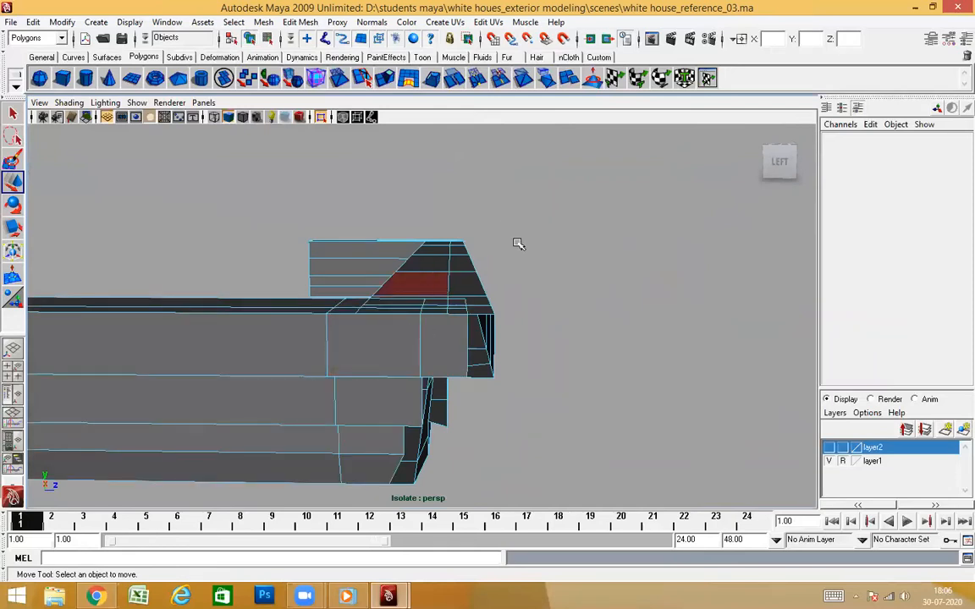
Snap the end vertices of the side cornice's top band along Z to the front cornice's outer corner
{"action": "left_click_drag", "start_coordinate": [518, 243], "coordinate": [490, 253], "text": "alt"}
{"action": "left_click", "coordinate": [273, 365]}
{"action": "left_click_drag", "start_coordinate": [412, 429], "coordinate": [421, 414], "text": "alt"}
{"action": "left_click", "coordinate": [254, 277]}
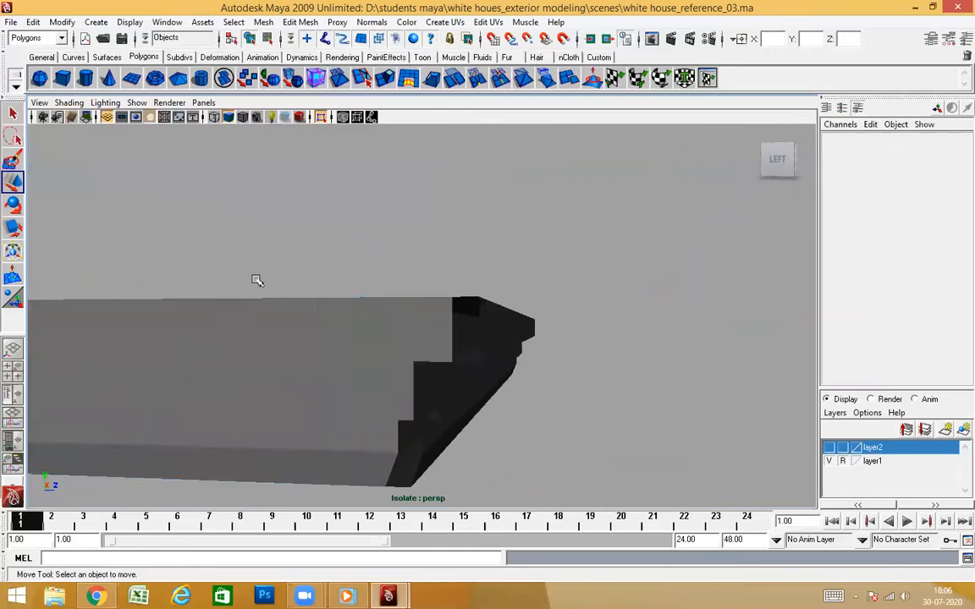
{"action": "left_click", "coordinate": [241, 337]}
{"action": "right_click", "coordinate": [241, 319]}
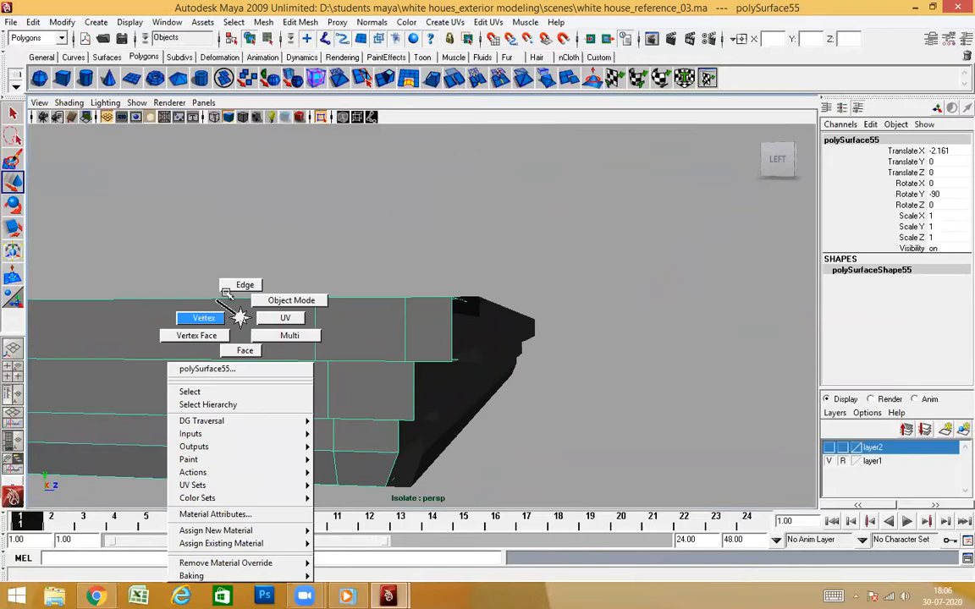
{"action": "left_click", "coordinate": [208, 318]}
{"action": "left_click_drag", "start_coordinate": [522, 393], "coordinate": [414, 296], "text": "alt"}
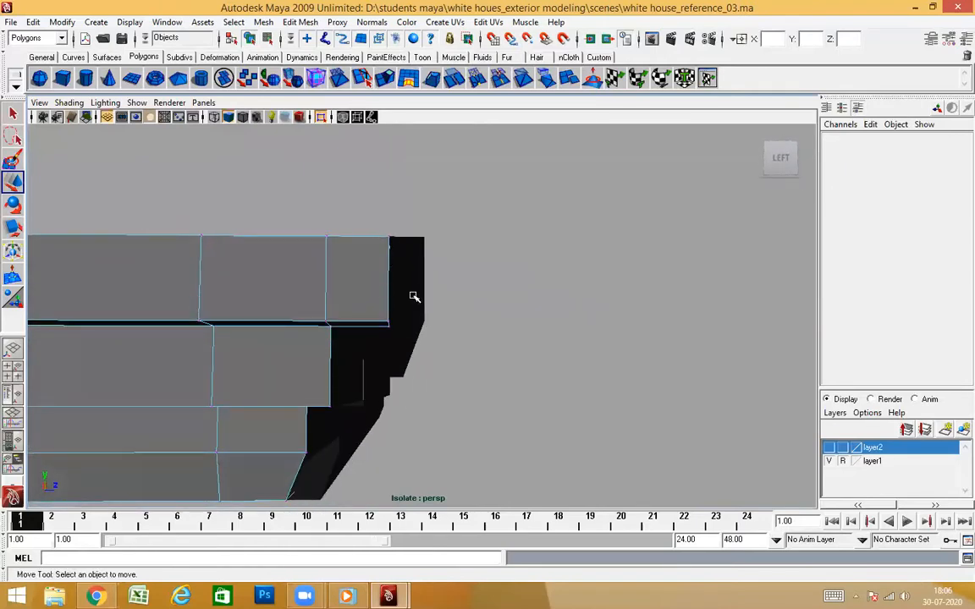
{"action": "left_click_drag", "start_coordinate": [477, 370], "coordinate": [438, 406], "text": "alt"}
{"action": "left_click_drag", "start_coordinate": [448, 314], "coordinate": [464, 416], "text": "alt"}
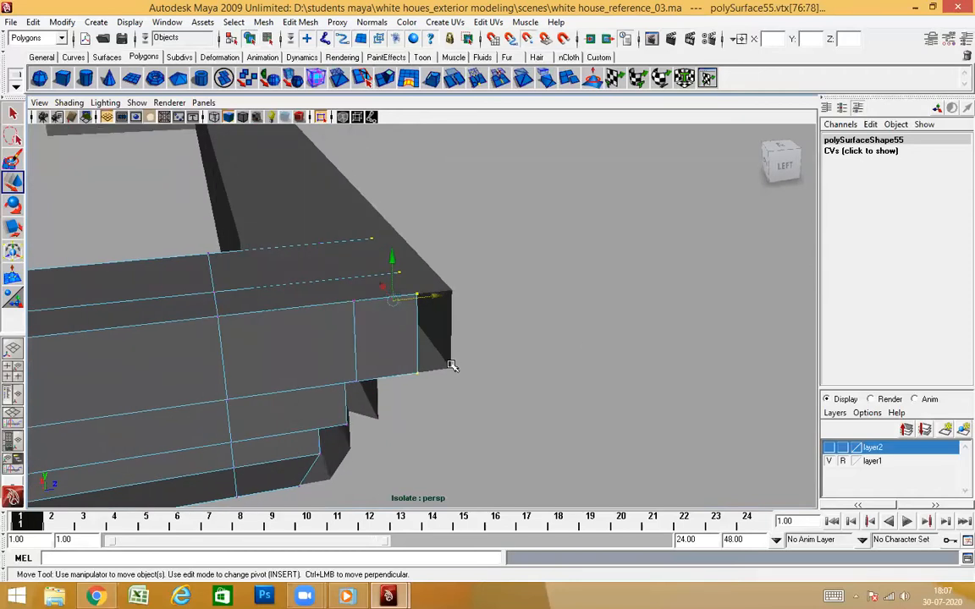
{"action": "left_click_drag", "start_coordinate": [451, 372], "coordinate": [534, 355], "text": "alt"}
{"action": "scroll", "coordinate": [528, 355], "scroll_direction": "down", "scroll_amount": 4}
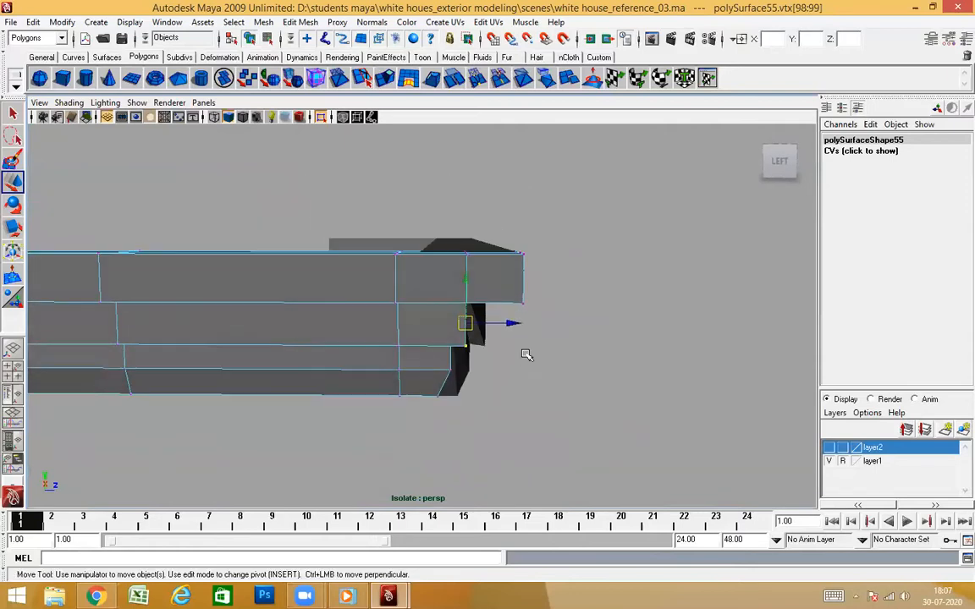
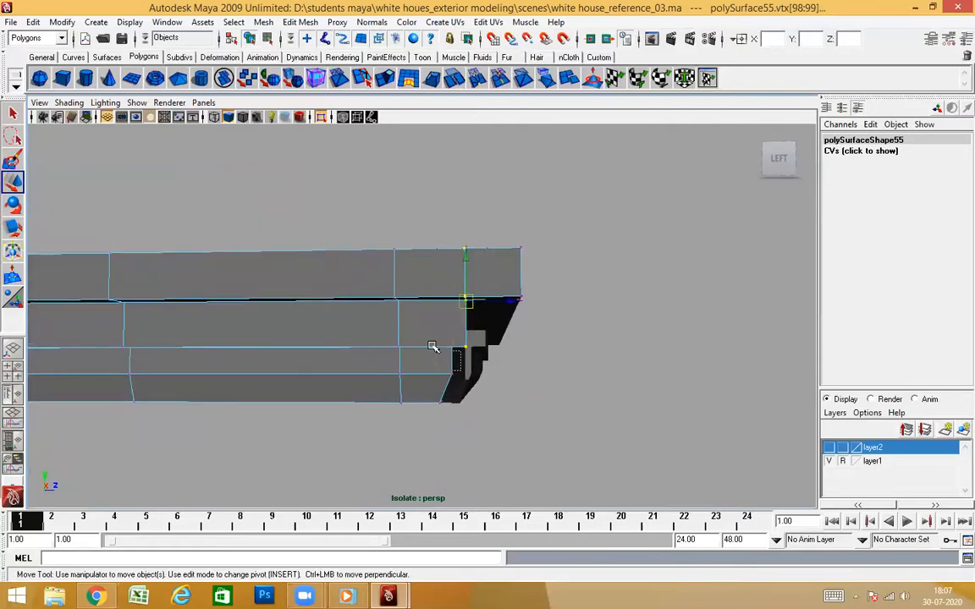
Snap the end vertices of the side cornice's lower bands along Z to the matching corners of the front cornice's profile
{"action": "left_click_drag", "start_coordinate": [495, 352], "coordinate": [449, 420], "text": "alt"}
{"action": "left_click_drag", "start_coordinate": [448, 415], "coordinate": [405, 361]}
{"action": "left_click_drag", "start_coordinate": [456, 384], "coordinate": [556, 451], "text": "alt"}
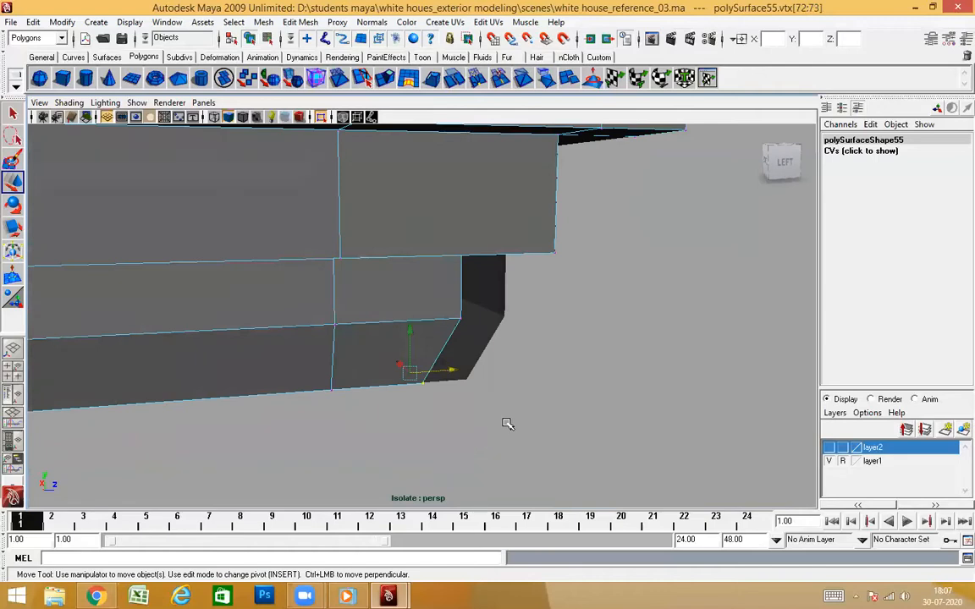
{"action": "left_click_drag", "start_coordinate": [551, 369], "coordinate": [609, 354], "text": "alt"}
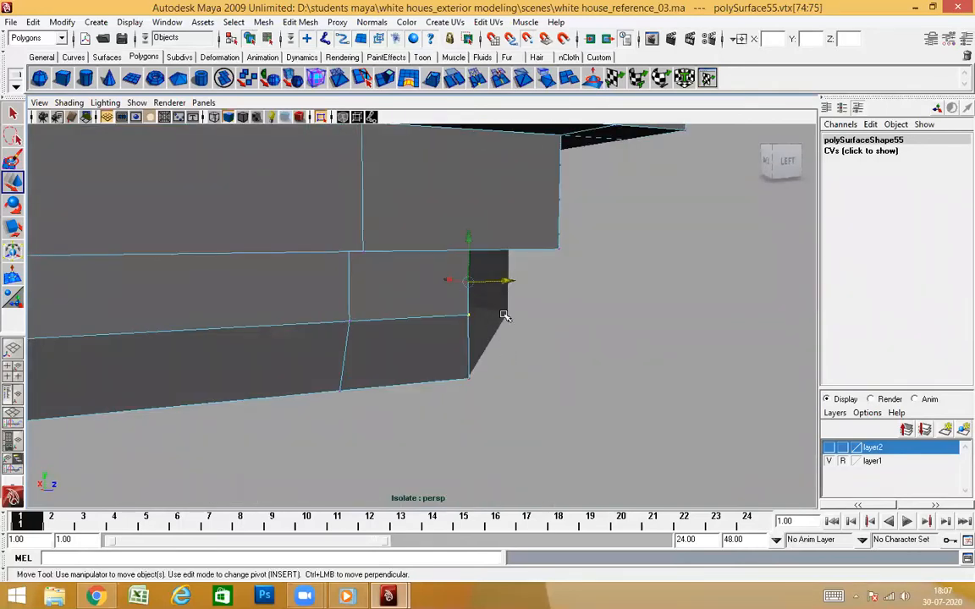
{"action": "left_click_drag", "start_coordinate": [514, 316], "coordinate": [487, 251], "text": "alt"}
{"action": "left_click_drag", "start_coordinate": [559, 312], "coordinate": [634, 329], "text": "alt"}
{"action": "scroll", "coordinate": [319, 207], "scroll_direction": "up", "scroll_amount": 1}
{"action": "right_click_drag", "start_coordinate": [397, 252], "coordinate": [450, 235]}
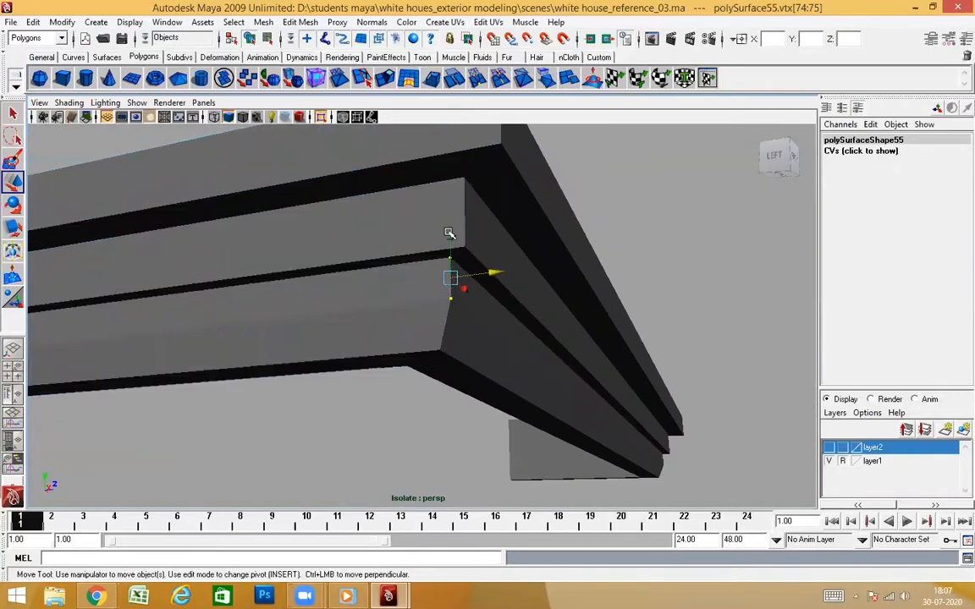
Snap the end vertices of the front cornice's top band along X to the side cornice's outer corner
{"action": "left_click", "coordinate": [543, 242]}
{"action": "left_click_drag", "start_coordinate": [635, 378], "coordinate": [513, 365], "text": "alt"}
{"action": "right_click_drag", "start_coordinate": [604, 245], "coordinate": [561, 246]}
{"action": "left_click_drag", "start_coordinate": [561, 247], "coordinate": [362, 300], "text": "alt"}
{"action": "left_click_drag", "start_coordinate": [389, 345], "coordinate": [389, 345]}
{"action": "left_click_drag", "start_coordinate": [390, 345], "coordinate": [433, 344], "text": "alt"}
{"action": "left_click_drag", "start_coordinate": [370, 279], "coordinate": [368, 340]}
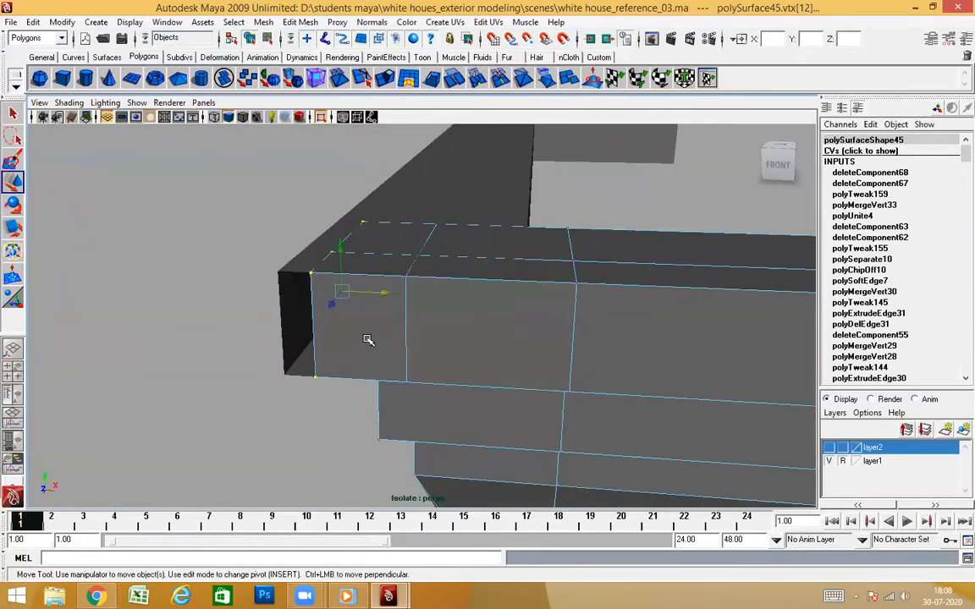
{"action": "middle_click_drag", "start_coordinate": [276, 276], "coordinate": [281, 261]}
{"action": "left_click_drag", "start_coordinate": [385, 297], "coordinate": [514, 294], "text": "alt"}
In the top view wireframe, snap the front cornice's crosswise top-band edges near the corner along X to the side cornice's matching edge line
{"action": "left_click", "coordinate": [511, 314]}
{"action": "left_click", "coordinate": [700, 288]}
{"action": "right_click_drag", "start_coordinate": [700, 287], "coordinate": [657, 354]}
{"action": "left_click", "coordinate": [432, 288]}
{"action": "mouse_move", "coordinate": [453, 294]}
{"action": "left_mouse_down", "text": "alt"}
{"action": "mouse_move", "coordinate": [515, 342]}
{"action": "mouse_move", "coordinate": [465, 317]}
{"action": "mouse_move", "coordinate": [490, 342]}
{"action": "mouse_move", "coordinate": [495, 319]}
{"action": "mouse_move", "coordinate": [473, 296]}
{"action": "mouse_move", "coordinate": [461, 363]}
{"action": "mouse_move", "coordinate": [477, 355]}
{"action": "mouse_move", "coordinate": [470, 343]}
{"action": "mouse_move", "coordinate": [627, 340]}
{"action": "mouse_move", "coordinate": [442, 335]}
{"action": "mouse_move", "coordinate": [466, 337]}
{"action": "mouse_move", "coordinate": [468, 306]}
{"action": "left_mouse_up", "text": "alt"}
{"action": "key", "text": "space"}
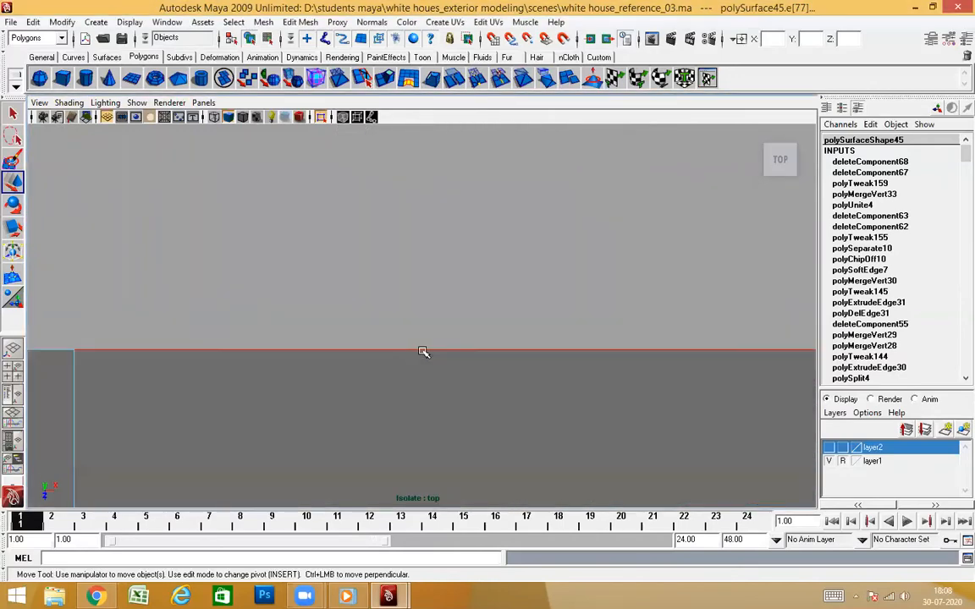
{"action": "key", "text": "f"}
{"action": "key", "text": "4"}
{"action": "scroll", "coordinate": [444, 331], "scroll_direction": "up", "scroll_amount": 6}
{"action": "middle_click_drag", "start_coordinate": [487, 351], "coordinate": [488, 351], "text": "alt"}
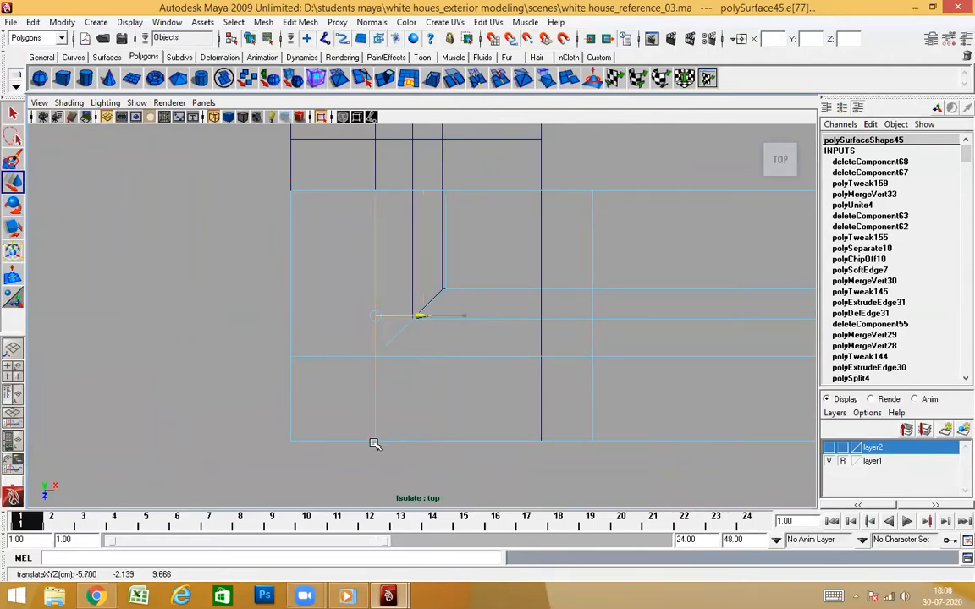
{"action": "key", "text": "space"}
{"action": "mouse_move", "coordinate": [414, 358]}
{"action": "left_mouse_down"}
{"action": "mouse_move", "coordinate": [508, 354]}
{"action": "mouse_move", "coordinate": [519, 302]}
{"action": "mouse_move", "coordinate": [492, 350]}
{"action": "mouse_move", "coordinate": [495, 332]}
{"action": "mouse_move", "coordinate": [389, 284]}
{"action": "left_mouse_up"}
{"action": "key", "text": "5"}
Snap the end edges of the front cornice's second and third bands along X to the side cornice's corner profile
{"action": "left_click", "coordinate": [406, 290]}
{"action": "left_click_drag", "start_coordinate": [446, 293], "coordinate": [441, 353], "text": "alt"}
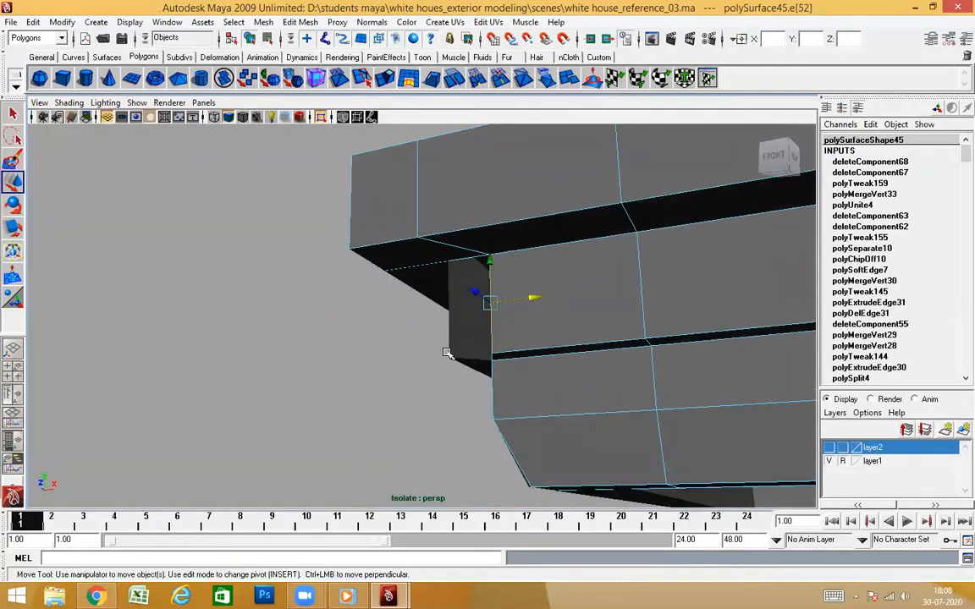
{"action": "middle_click", "coordinate": [451, 353]}
{"action": "left_click_drag", "start_coordinate": [586, 401], "coordinate": [653, 406], "text": "alt"}
{"action": "right_click_drag", "start_coordinate": [524, 376], "coordinate": [577, 404], "text": "alt"}
{"action": "middle_click_drag", "start_coordinate": [582, 415], "coordinate": [531, 354], "text": "alt"}
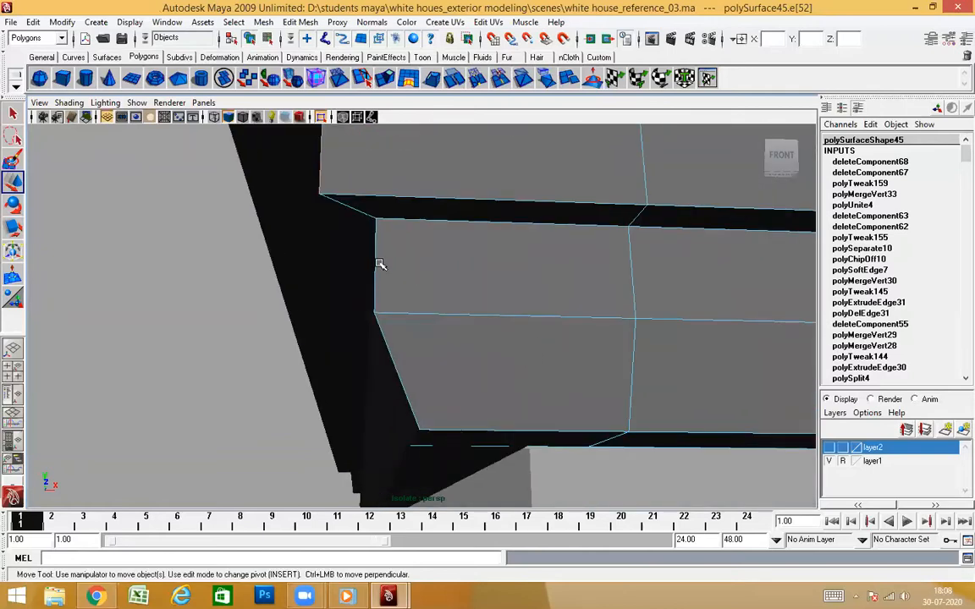
{"action": "left_click_drag", "start_coordinate": [430, 267], "coordinate": [433, 341], "text": "alt"}
{"action": "left_click_drag", "start_coordinate": [334, 328], "coordinate": [528, 359], "text": "alt"}
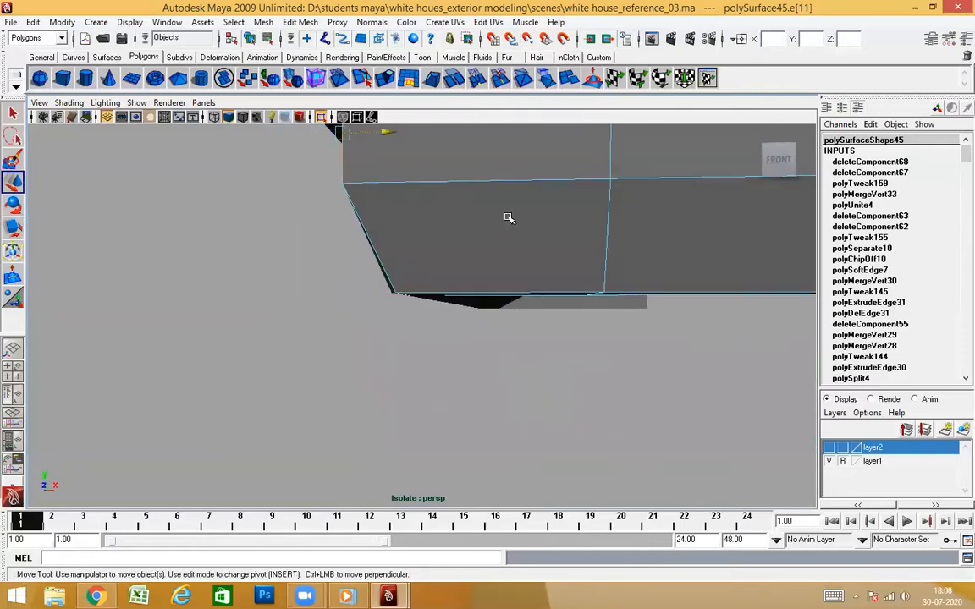
Snap the end edge of the front cornice's underside along X to the side cornice's bottom corner
{"action": "left_click_drag", "start_coordinate": [433, 319], "coordinate": [455, 288], "text": "alt"}
{"action": "right_click_drag", "start_coordinate": [599, 219], "coordinate": [455, 341]}
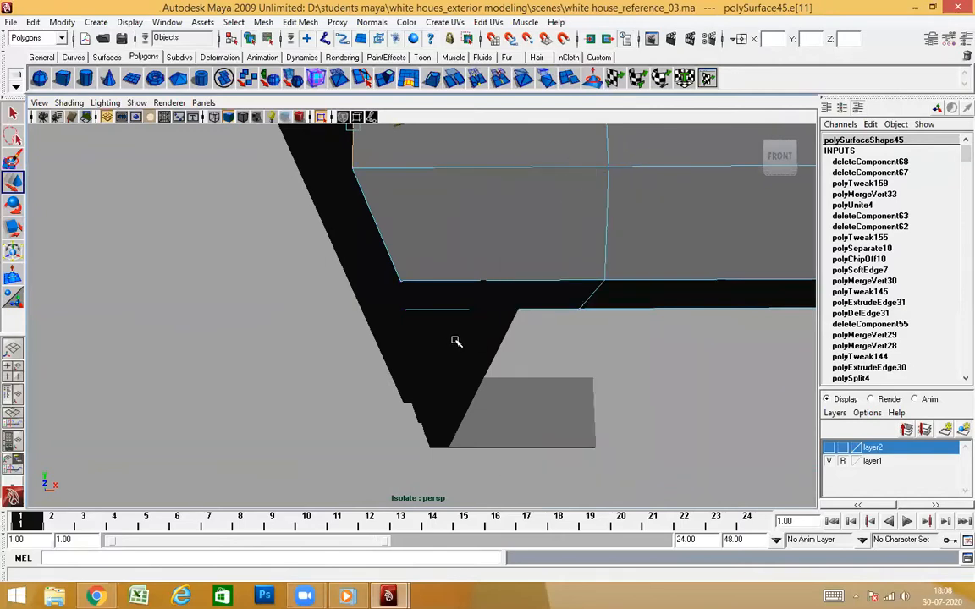
{"action": "left_click_drag", "start_coordinate": [464, 335], "coordinate": [563, 182], "text": "alt"}
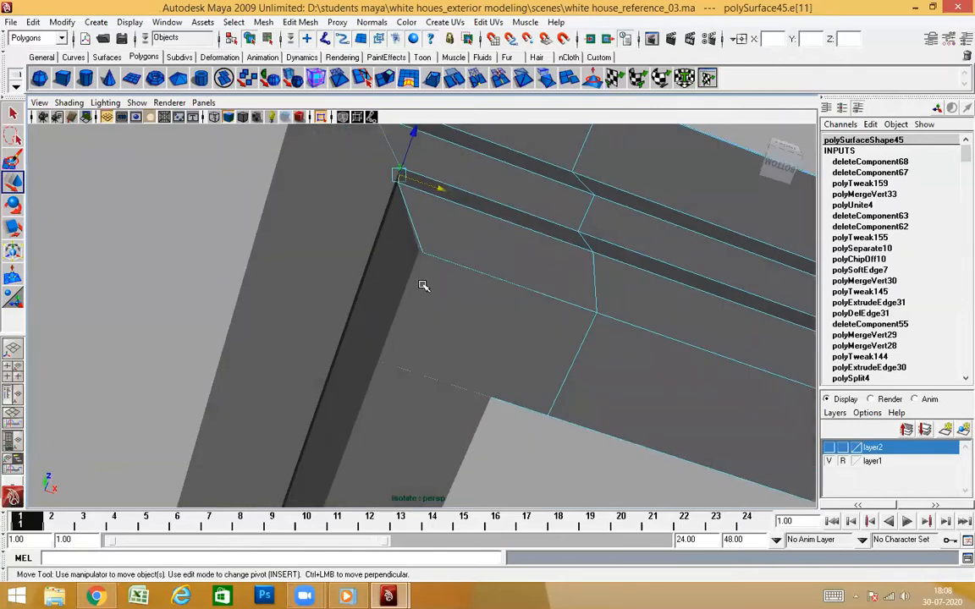
{"action": "left_click_drag", "start_coordinate": [425, 288], "coordinate": [480, 370], "text": "alt"}
{"action": "left_click_drag", "start_coordinate": [449, 295], "coordinate": [289, 347], "text": "alt"}
{"action": "middle_click_drag", "start_coordinate": [246, 347], "coordinate": [293, 401], "text": "alt"}
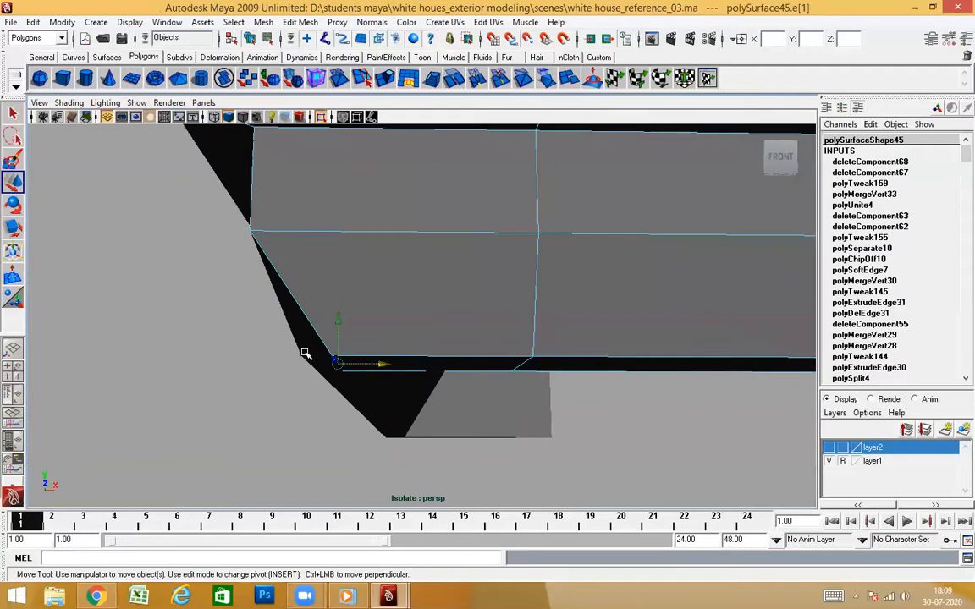
{"action": "middle_click_drag", "start_coordinate": [306, 353], "coordinate": [295, 362]}
Flatten the front cornice's edge loop nearest the corner along X and snap it to the inner corner
{"action": "left_click_drag", "start_coordinate": [405, 430], "coordinate": [433, 276], "text": "alt"}
{"action": "left_click", "coordinate": [434, 276]}
{"action": "right_click_drag", "start_coordinate": [476, 243], "coordinate": [550, 275], "text": "shift"}
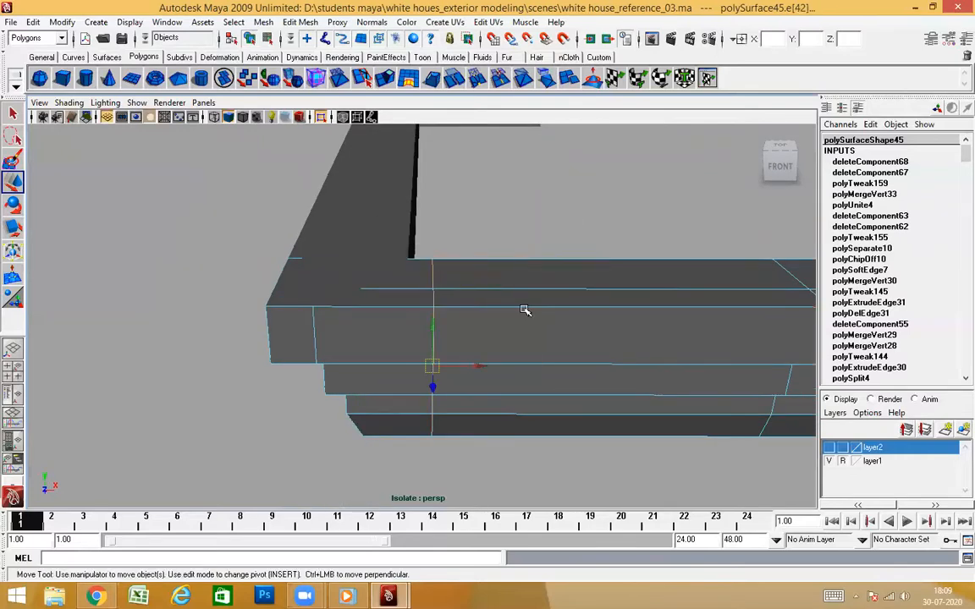
{"action": "key", "text": "r"}
{"action": "left_click", "coordinate": [489, 302]}
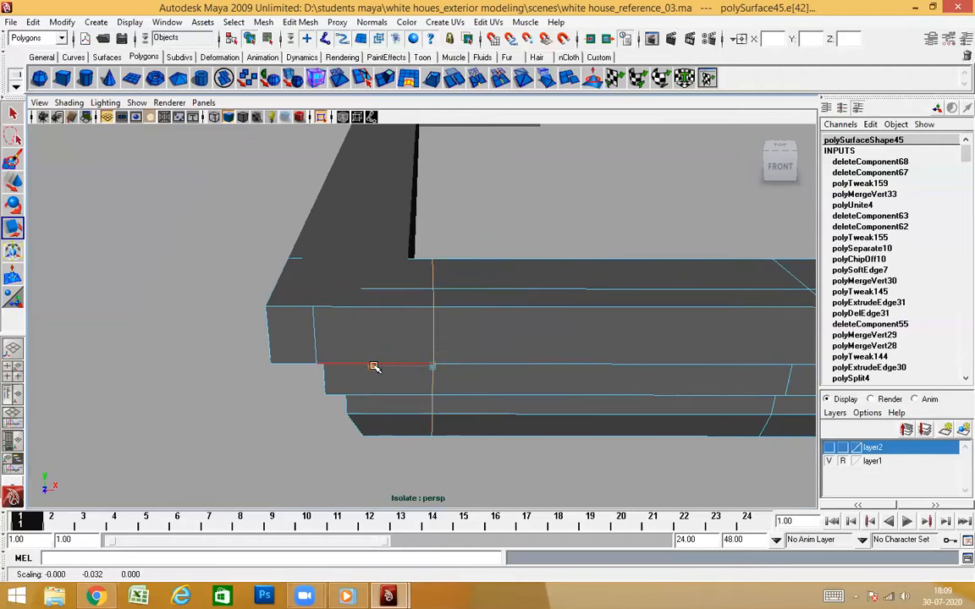
{"action": "key", "text": "w"}
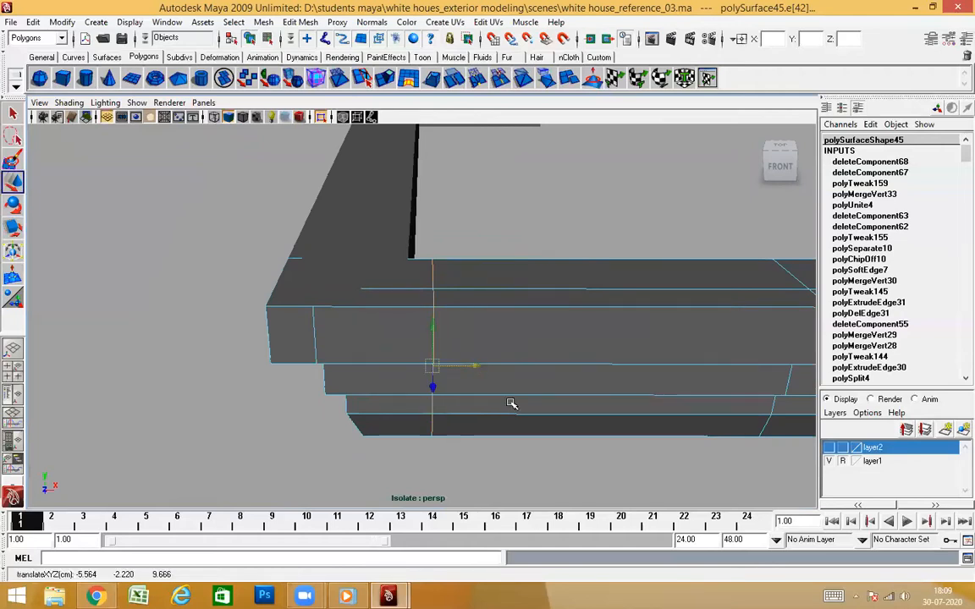
{"action": "left_click_drag", "start_coordinate": [511, 403], "coordinate": [552, 400], "text": "alt"}
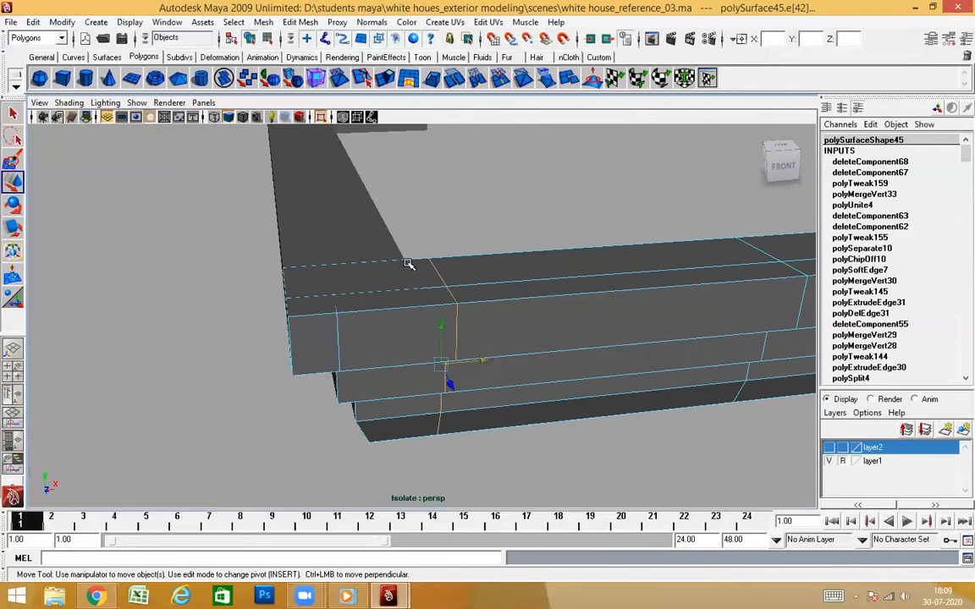
{"action": "scroll", "coordinate": [405, 256], "scroll_direction": "down", "scroll_amount": 1}
{"action": "middle_click_drag", "start_coordinate": [404, 258], "coordinate": [404, 269]}
{"action": "left_click_drag", "start_coordinate": [562, 384], "coordinate": [584, 313], "text": "alt"}
{"action": "left_click_drag", "start_coordinate": [437, 433], "coordinate": [474, 440], "text": "alt"}
{"action": "right_click_drag", "start_coordinate": [550, 332], "coordinate": [561, 332], "text": "alt"}
Flatten the side cornice's edge loop nearest the corner along Z and snap it to the inner corner
{"action": "right_click_drag", "start_coordinate": [463, 356], "coordinate": [488, 332]}
{"action": "left_click_drag", "start_coordinate": [488, 332], "coordinate": [292, 298], "text": "alt"}
{"action": "left_click", "coordinate": [255, 282]}
{"action": "right_click_drag", "start_coordinate": [290, 294], "coordinate": [294, 261]}
{"action": "left_click_drag", "start_coordinate": [294, 262], "coordinate": [385, 306], "text": "alt"}
{"action": "left_click", "coordinate": [386, 292]}
{"action": "right_click_drag", "start_coordinate": [383, 343], "coordinate": [528, 392], "text": "shift"}
{"action": "left_click_drag", "start_coordinate": [529, 392], "coordinate": [477, 373], "text": "alt"}
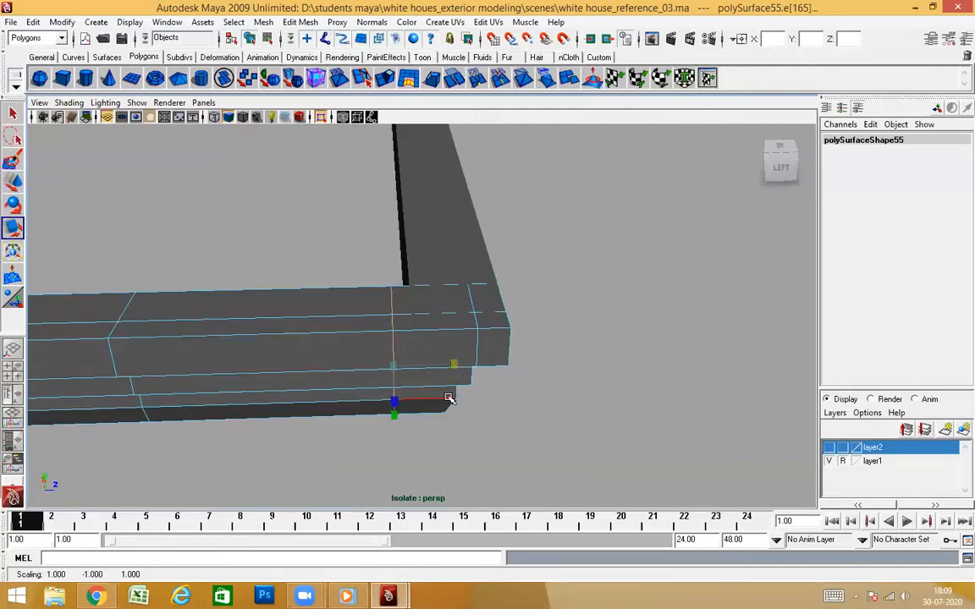
{"action": "left_click_drag", "start_coordinate": [397, 368], "coordinate": [416, 288], "text": "alt"}
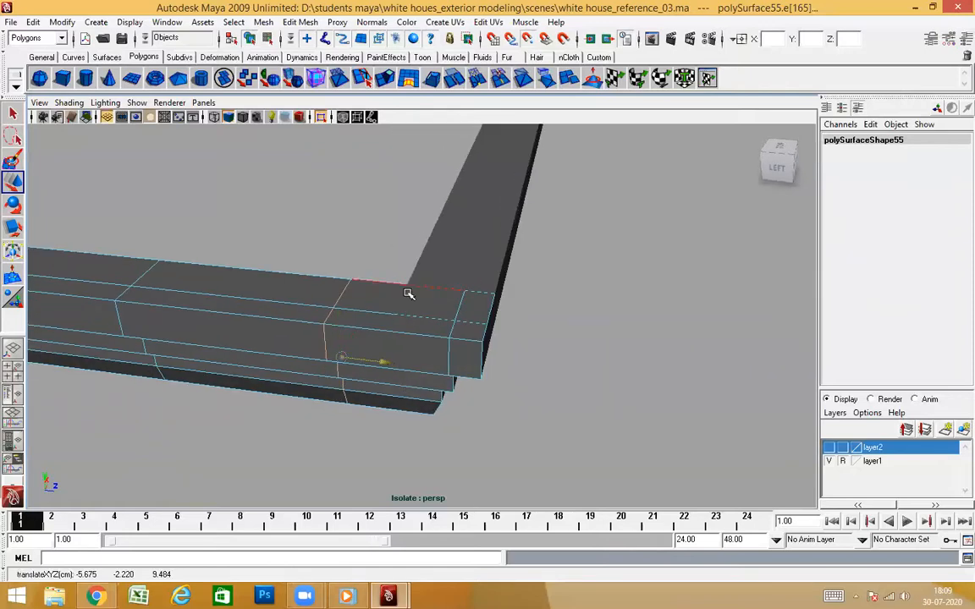
{"action": "left_click_drag", "start_coordinate": [510, 363], "coordinate": [474, 253], "text": "alt"}
Select the front cornice's top faces that overlap the side cornice at the corner and delete them
{"action": "left_click_drag", "start_coordinate": [481, 363], "coordinate": [398, 498], "text": "alt"}
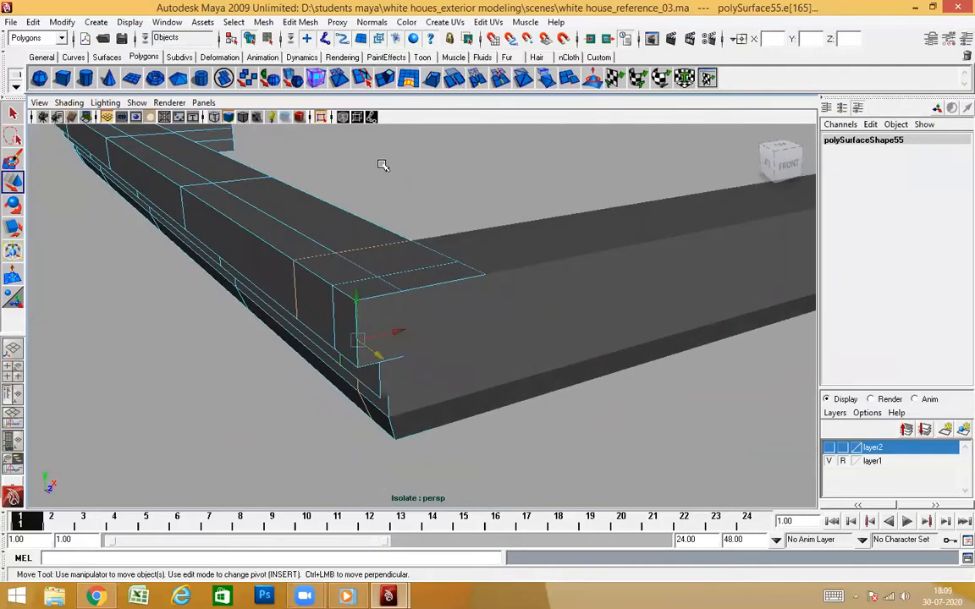
{"action": "right_click_drag", "start_coordinate": [382, 165], "coordinate": [399, 145]}
{"action": "left_click_drag", "start_coordinate": [430, 344], "coordinate": [517, 360], "text": "alt"}
{"action": "left_click", "coordinate": [514, 351]}
{"action": "right_click_drag", "start_coordinate": [561, 227], "coordinate": [561, 259]}
{"action": "left_click", "coordinate": [400, 265]}
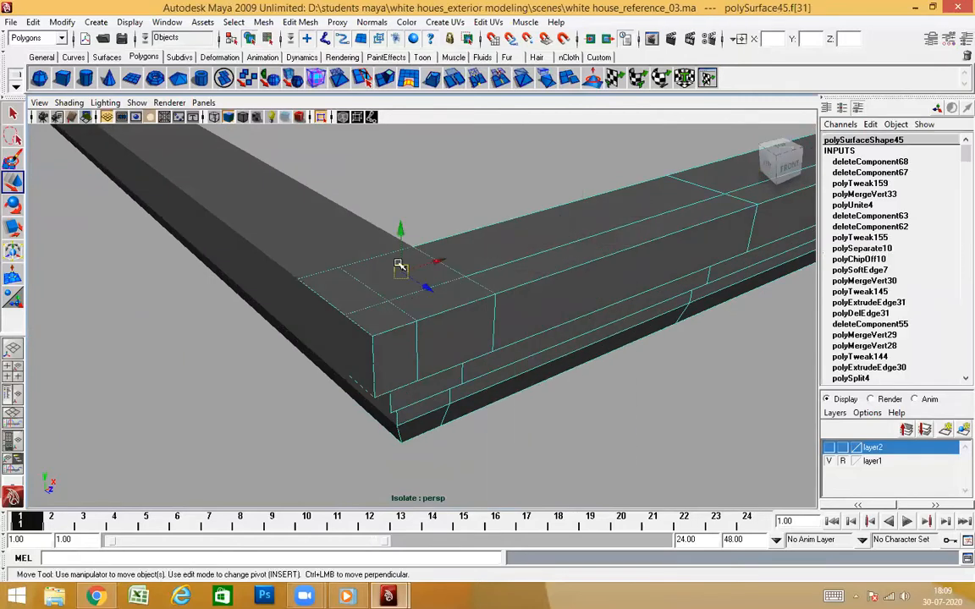
{"action": "left_click_drag", "start_coordinate": [513, 302], "coordinate": [505, 289], "text": "alt"}
{"action": "left_click_drag", "start_coordinate": [483, 239], "coordinate": [476, 243], "text": "alt"}
{"action": "key", "text": "Delete"}
{"action": "left_click_drag", "start_coordinate": [398, 318], "coordinate": [358, 344], "text": "alt"}
{"action": "left_click_drag", "start_coordinate": [329, 307], "coordinate": [370, 323], "text": "alt"}
{"action": "left_click", "coordinate": [302, 259]}
{"action": "left_click", "coordinate": [382, 268]}
{"action": "left_click", "coordinate": [299, 276]}
{"action": "left_click_drag", "start_coordinate": [429, 341], "coordinate": [442, 365], "text": "alt"}
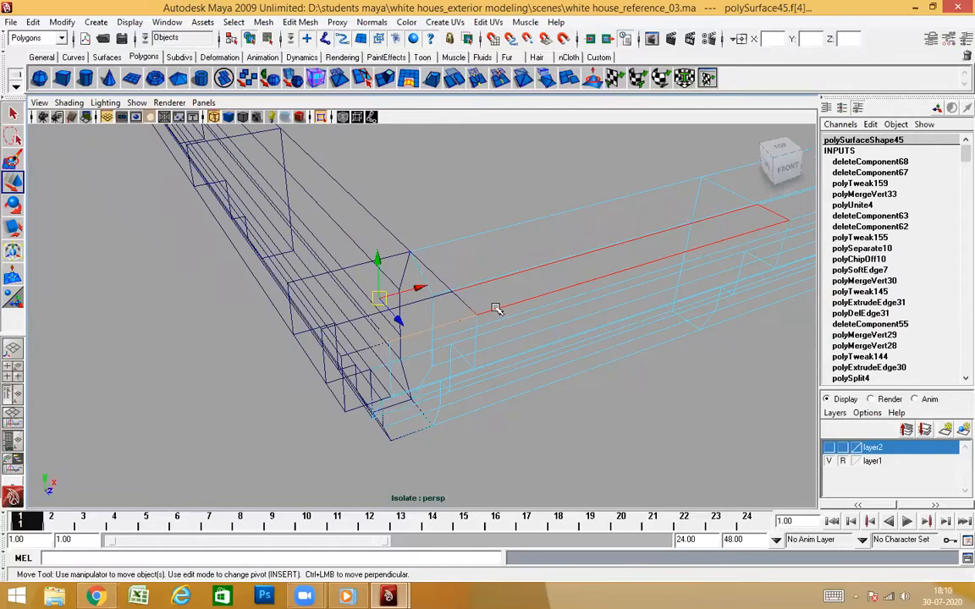
{"action": "left_click_drag", "start_coordinate": [496, 309], "coordinate": [518, 235], "text": "alt"}
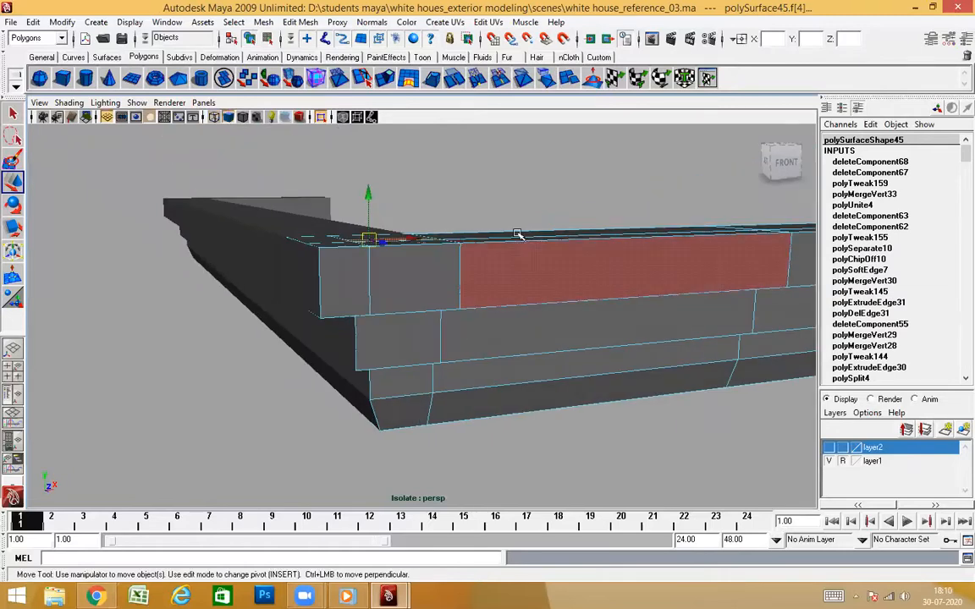
{"action": "left_click", "coordinate": [549, 179]}
Delete the front cornice's overlapping corner faces under the top band and on the underside
{"action": "left_click_drag", "start_coordinate": [431, 326], "coordinate": [472, 290], "text": "alt"}
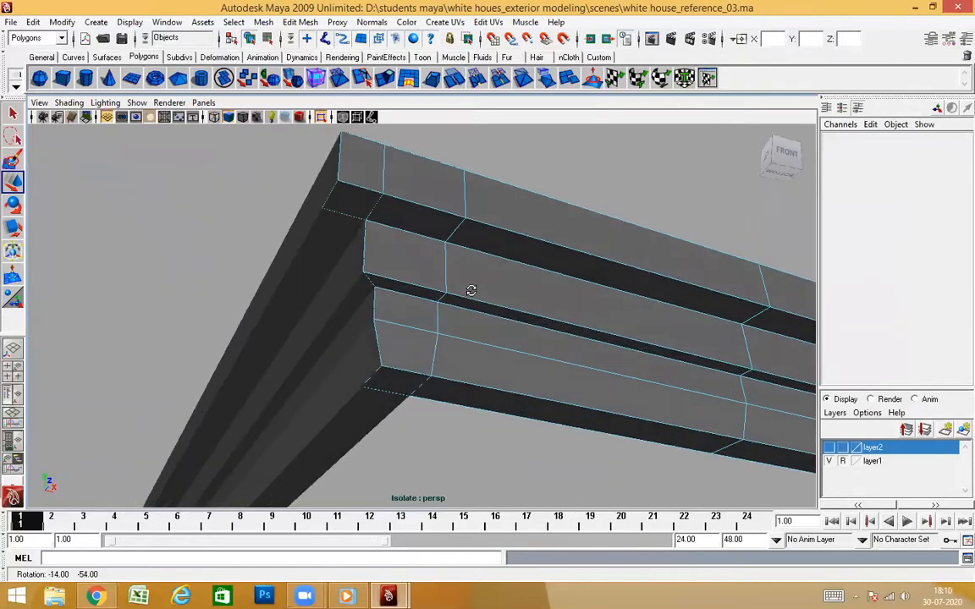
{"action": "left_click", "coordinate": [348, 198]}
{"action": "key", "text": "Delete"}
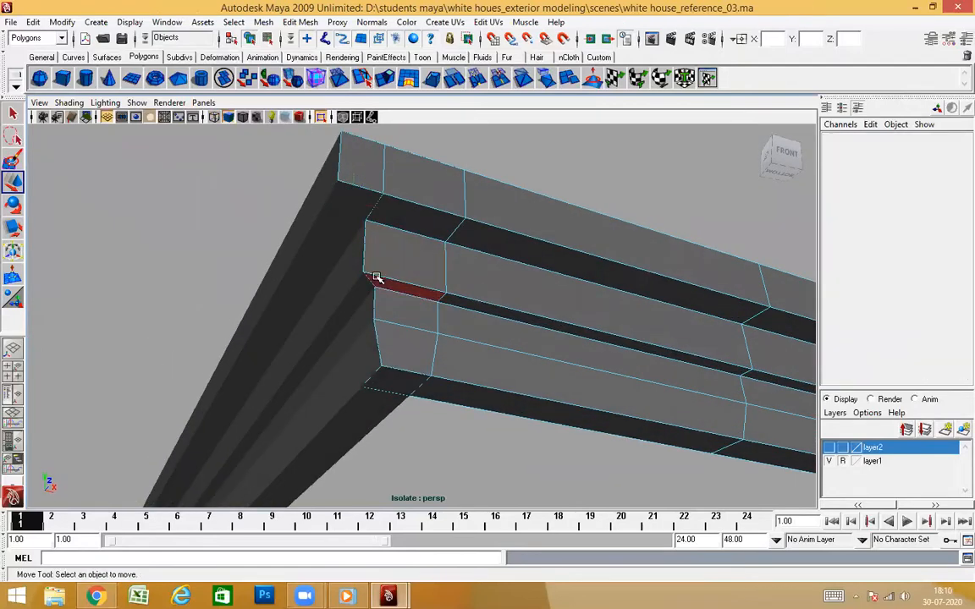
{"action": "left_click", "coordinate": [385, 385]}
{"action": "key", "text": "Delete"}
Pull the front cornice away from the corner along Z to inspect both cut ends, and undo the move
{"action": "left_click_drag", "start_coordinate": [472, 396], "coordinate": [469, 373], "text": "alt"}
{"action": "right_click_drag", "start_coordinate": [569, 197], "coordinate": [579, 168]}
{"action": "left_click", "coordinate": [528, 270]}
{"action": "left_click_drag", "start_coordinate": [517, 372], "coordinate": [620, 377], "text": "alt"}
{"action": "left_click_drag", "start_coordinate": [544, 362], "coordinate": [673, 371]}
{"action": "left_click_drag", "start_coordinate": [656, 394], "coordinate": [501, 402], "text": "alt"}
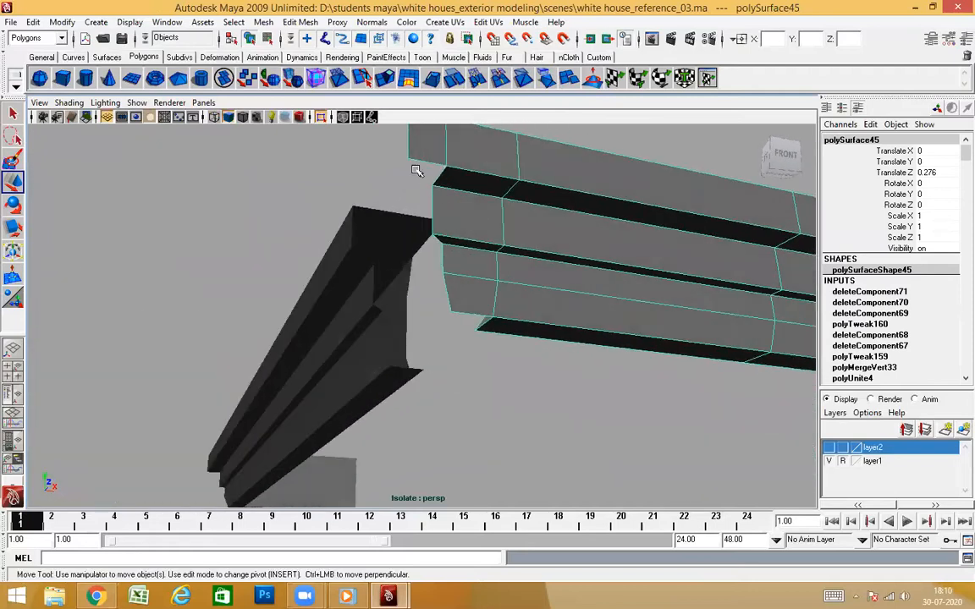
{"action": "left_click_drag", "start_coordinate": [455, 266], "coordinate": [527, 416], "text": "alt"}
{"action": "left_click_drag", "start_coordinate": [382, 303], "coordinate": [505, 268], "text": "alt"}
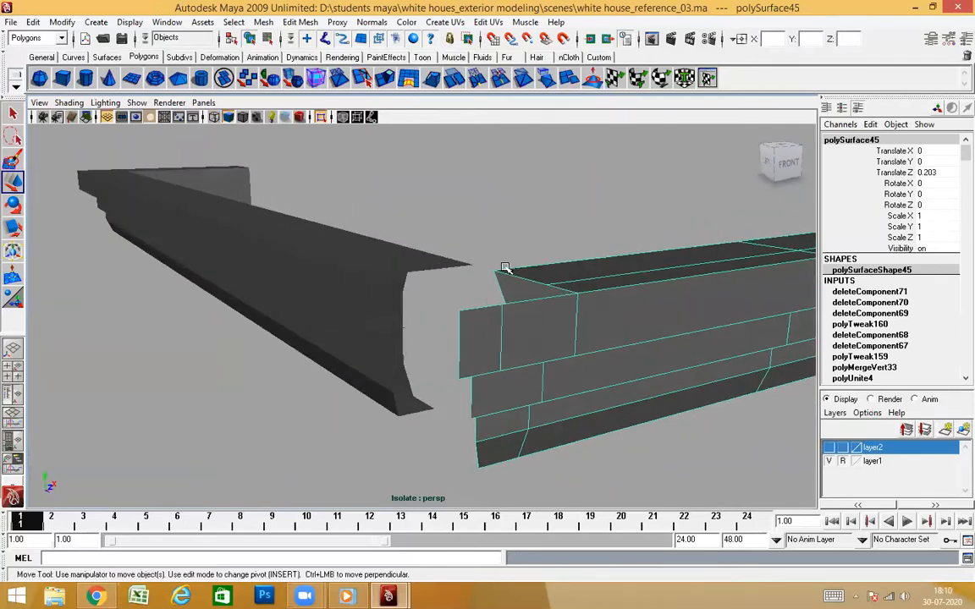
{"action": "left_click_drag", "start_coordinate": [457, 357], "coordinate": [464, 267], "text": "alt"}
{"action": "left_click_drag", "start_coordinate": [554, 291], "coordinate": [483, 277], "text": "alt"}
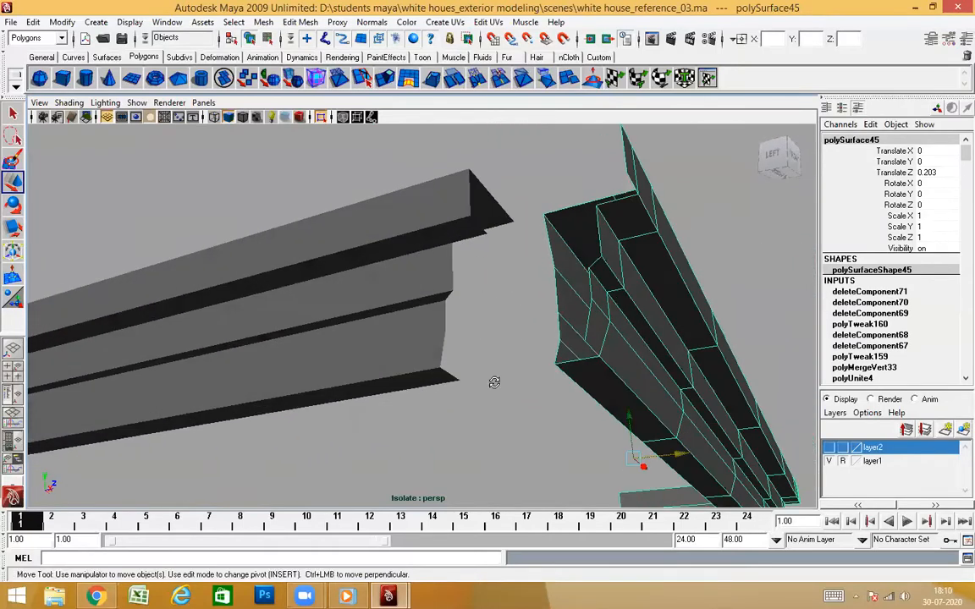
{"action": "left_click_drag", "start_coordinate": [494, 383], "coordinate": [393, 374], "text": "alt"}
{"action": "key", "text": "ctrl+z"}
{"action": "left_click_drag", "start_coordinate": [503, 390], "coordinate": [484, 449], "text": "alt"}
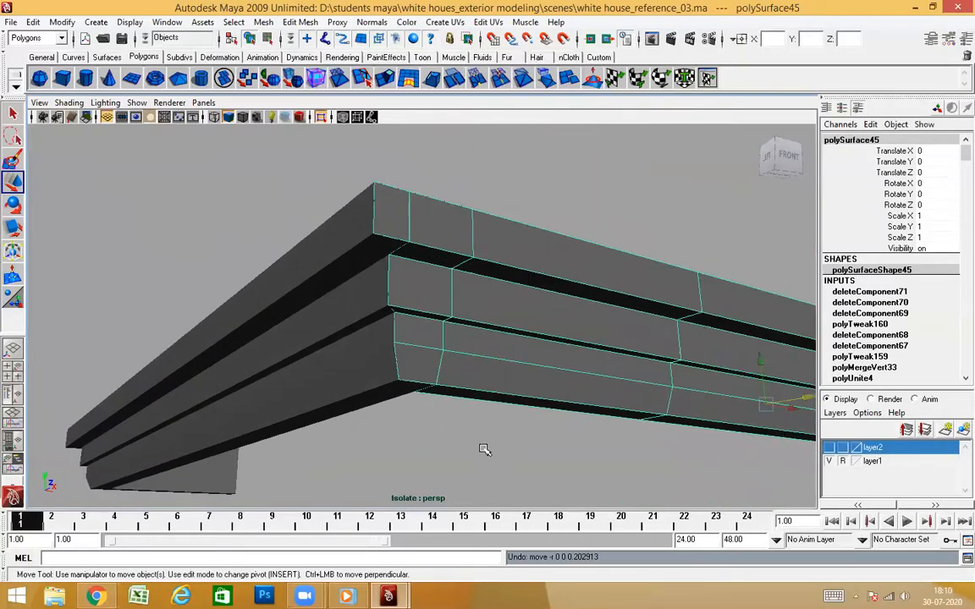
{"action": "left_click", "coordinate": [484, 449]}
Leave the isolated view to show the whole tower, and select both the front and side cornices
{"action": "left_click_drag", "start_coordinate": [424, 354], "coordinate": [468, 266], "text": "alt"}
{"action": "left_click", "coordinate": [468, 265]}
{"action": "left_click_drag", "start_coordinate": [374, 285], "coordinate": [544, 289], "text": "alt"}
{"action": "left_click", "coordinate": [537, 173]}
{"action": "left_click", "coordinate": [348, 295]}
{"action": "left_click_drag", "start_coordinate": [510, 382], "coordinate": [543, 298], "text": "alt"}
{"action": "left_click", "coordinate": [548, 283]}
{"action": "left_click", "coordinate": [506, 177]}
{"action": "left_click", "coordinate": [328, 119]}
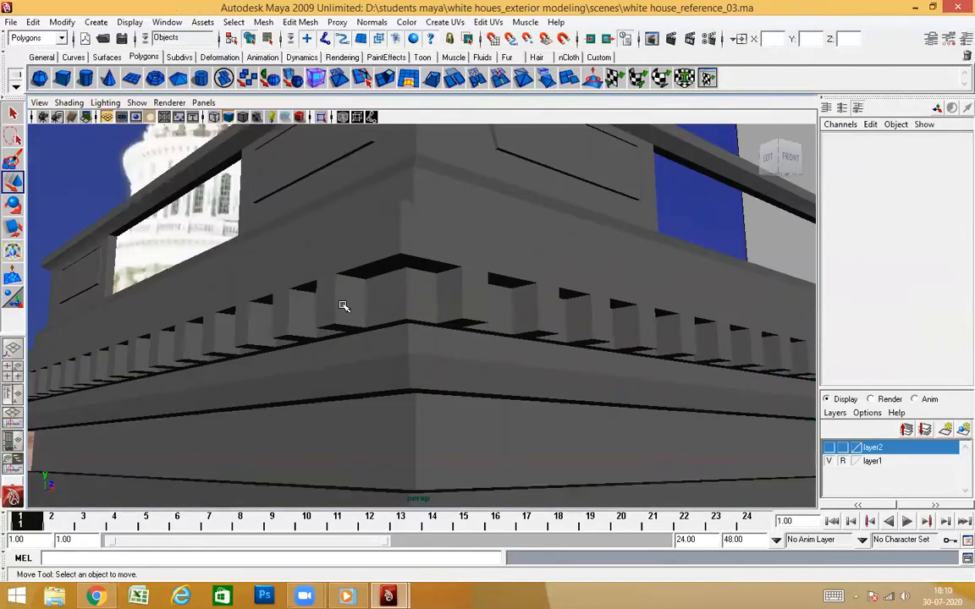
{"action": "left_click", "coordinate": [356, 238]}
{"action": "left_click_drag", "start_coordinate": [469, 363], "coordinate": [491, 414], "text": "alt"}
{"action": "left_click", "coordinate": [471, 383], "text": "shift"}
{"action": "scroll", "coordinate": [490, 408], "scroll_direction": "down", "scroll_amount": 3}
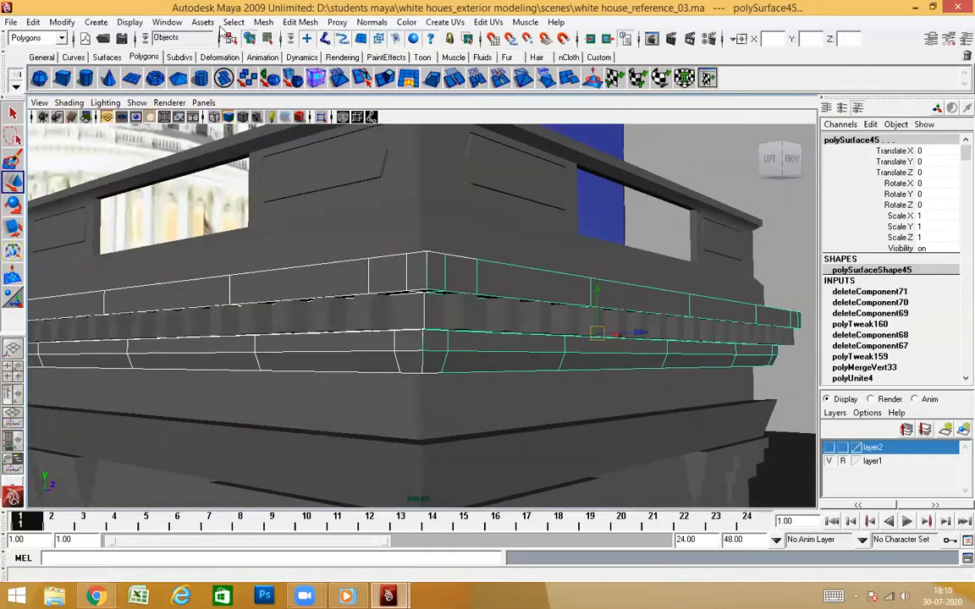
Combine the front and side cornices into one mesh and center its pivot
{"action": "left_click", "coordinate": [167, 23]}
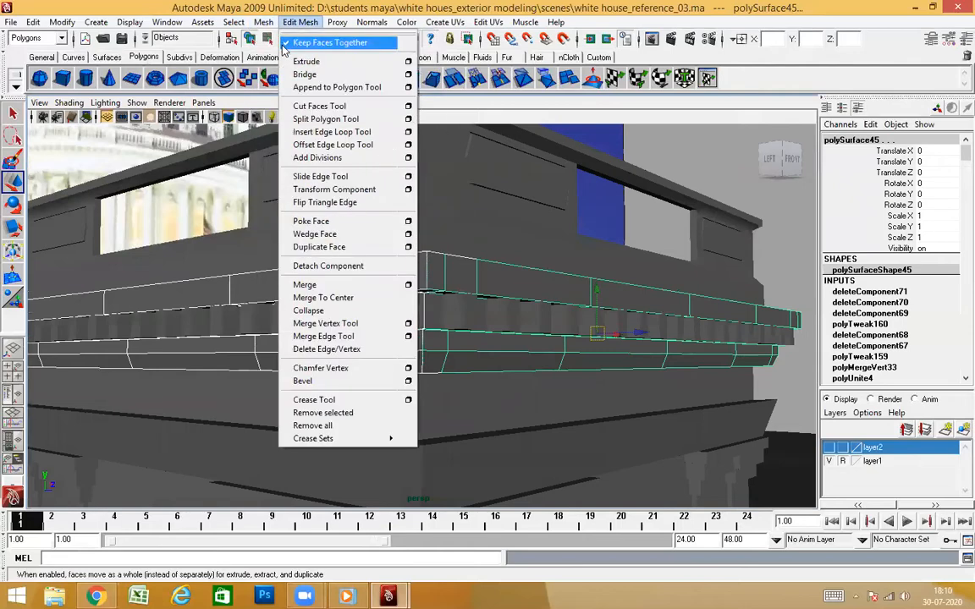
{"action": "left_click", "coordinate": [301, 40]}
{"action": "left_click_drag", "start_coordinate": [614, 390], "coordinate": [655, 405], "text": "alt"}
{"action": "left_click", "coordinate": [66, 22]}
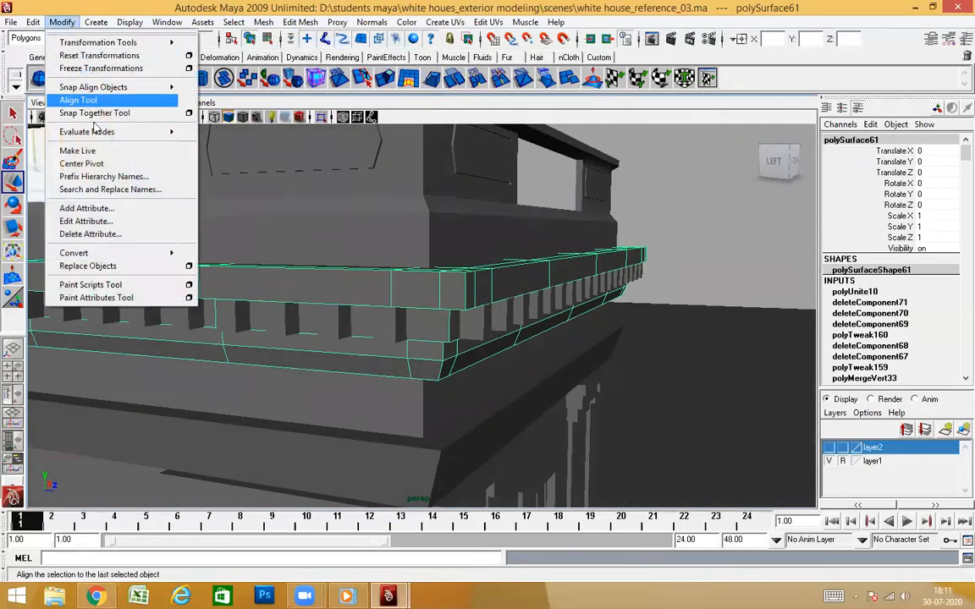
{"action": "left_click", "coordinate": [84, 152]}
Merge all vertices of the combined cornice in isolation, and preview the mesh smoothed
{"action": "left_click", "coordinate": [321, 117]}
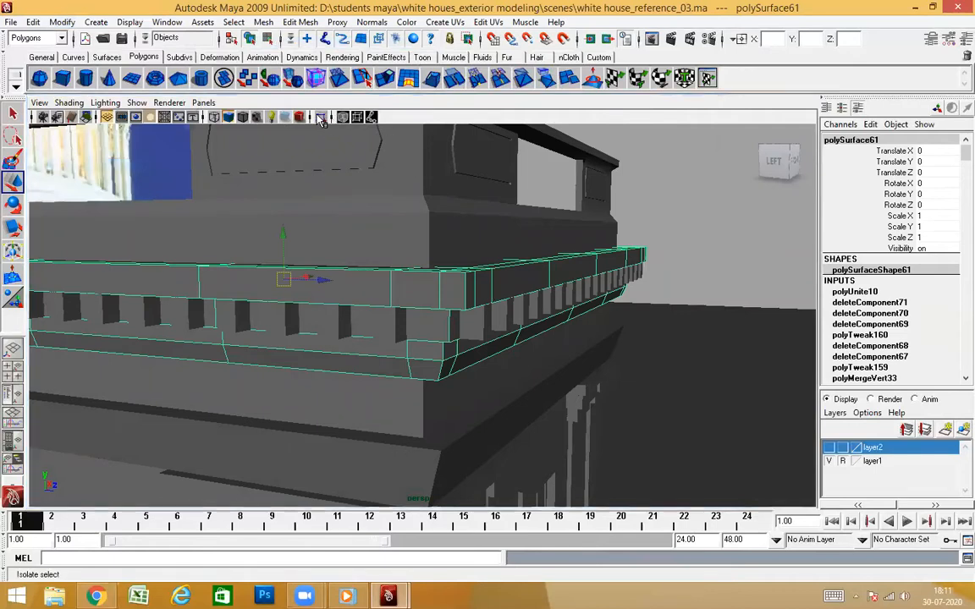
{"action": "right_click_drag", "start_coordinate": [558, 322], "coordinate": [515, 335], "text": "alt"}
{"action": "left_click_drag", "start_coordinate": [515, 335], "coordinate": [483, 296], "text": "alt"}
{"action": "right_click_drag", "start_coordinate": [465, 294], "coordinate": [456, 295]}
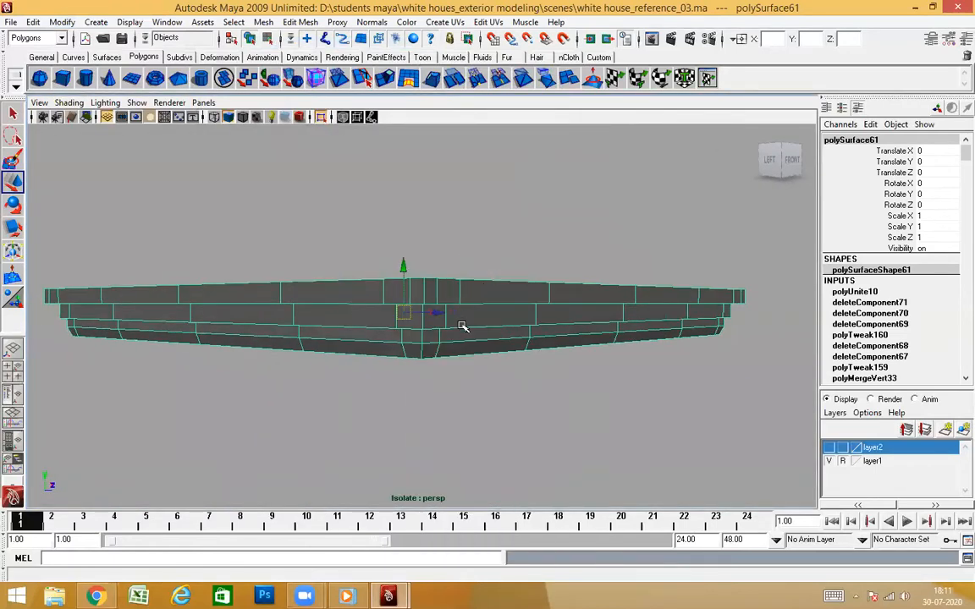
{"action": "left_click_drag", "start_coordinate": [463, 327], "coordinate": [450, 264], "text": "alt"}
{"action": "left_click_drag", "start_coordinate": [343, 215], "coordinate": [510, 459]}
{"action": "right_click_drag", "start_coordinate": [472, 395], "coordinate": [576, 278], "text": "shift"}
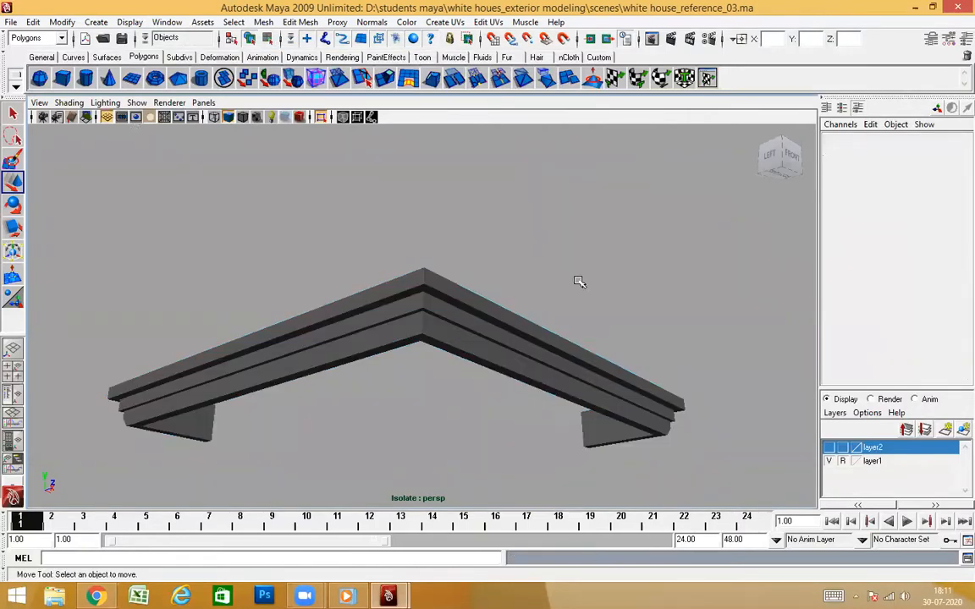
{"action": "left_click", "coordinate": [487, 340]}
{"action": "key", "text": "3"}
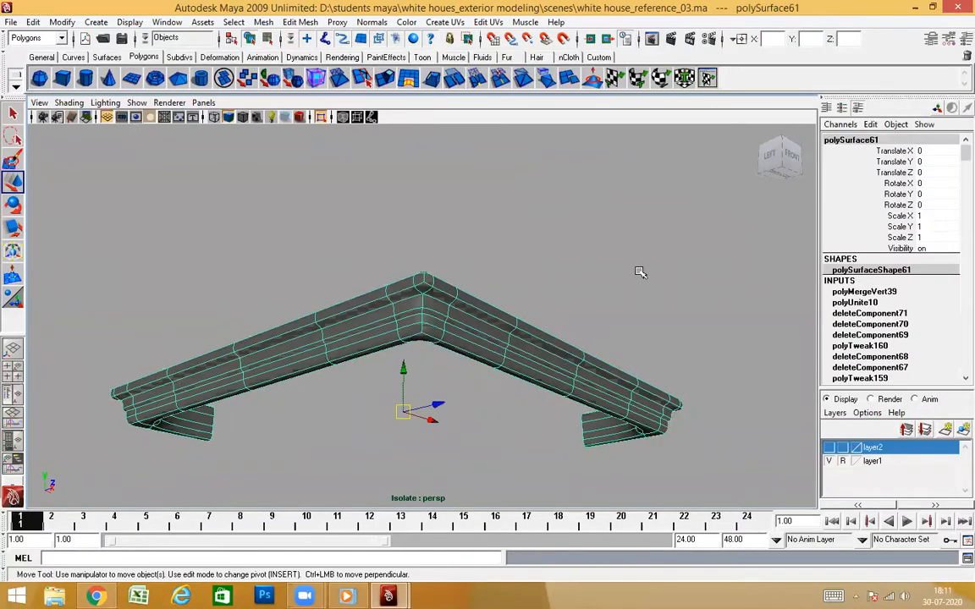
Return the combined cornice to unsmoothed display and examine the edges along its inner corner
{"action": "left_click", "coordinate": [639, 271]}
{"action": "left_click_drag", "start_coordinate": [634, 279], "coordinate": [492, 440], "text": "alt"}
{"action": "scroll", "coordinate": [494, 423], "scroll_direction": "up", "scroll_amount": 2}
{"action": "left_click_drag", "start_coordinate": [505, 369], "coordinate": [784, 323], "text": "alt"}
{"action": "scroll", "coordinate": [468, 308], "scroll_direction": "up", "scroll_amount": 3}
{"action": "left_click_drag", "start_coordinate": [431, 297], "coordinate": [352, 320], "text": "alt"}
{"action": "left_click", "coordinate": [472, 314]}
{"action": "key", "text": "1"}
{"action": "scroll", "coordinate": [353, 320], "scroll_direction": "up", "scroll_amount": 2}
{"action": "right_click_drag", "start_coordinate": [390, 314], "coordinate": [392, 281]}
{"action": "left_click", "coordinate": [403, 280]}
{"action": "left_click_drag", "start_coordinate": [403, 280], "coordinate": [404, 394], "text": "alt"}
{"action": "left_click_drag", "start_coordinate": [363, 344], "coordinate": [459, 371], "text": "alt"}
{"action": "left_click", "coordinate": [448, 297]}
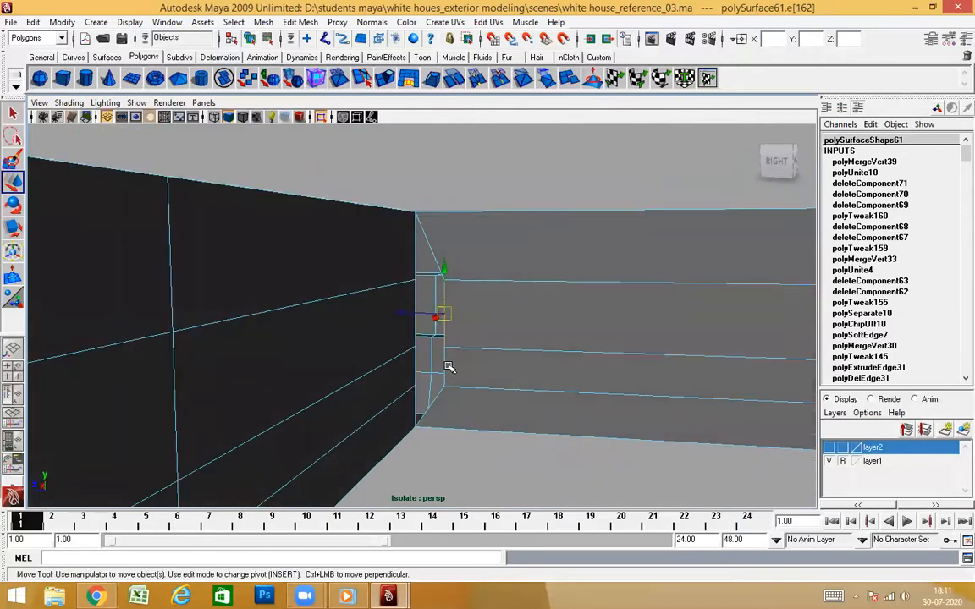
{"action": "left_click_drag", "start_coordinate": [467, 356], "coordinate": [504, 433], "text": "alt"}
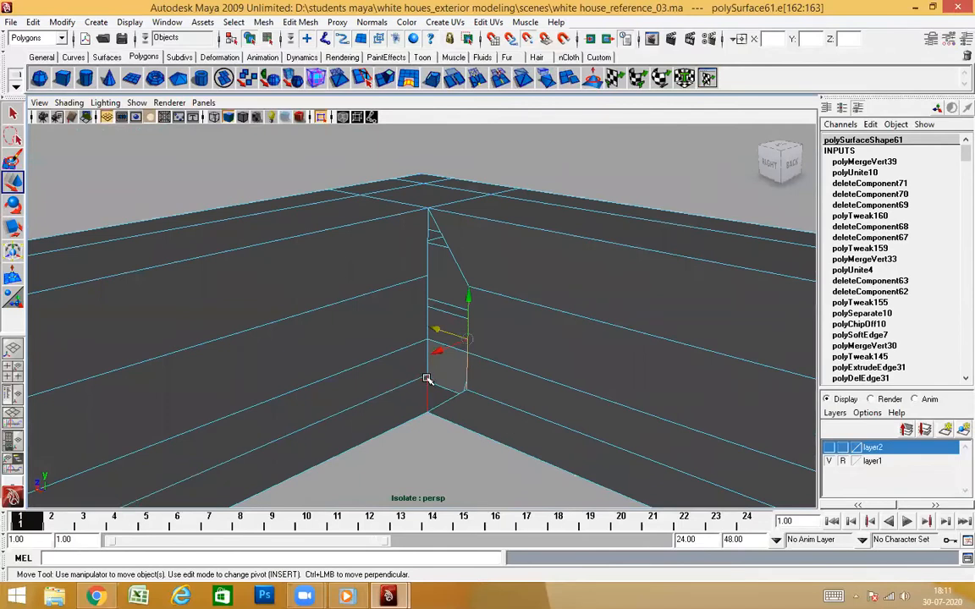
Merge the overlapping vertices along the cornice's inner corner and return to object selection
{"action": "left_click_drag", "start_coordinate": [427, 370], "coordinate": [463, 448], "text": "alt"}
{"action": "left_click_drag", "start_coordinate": [461, 450], "coordinate": [362, 205]}
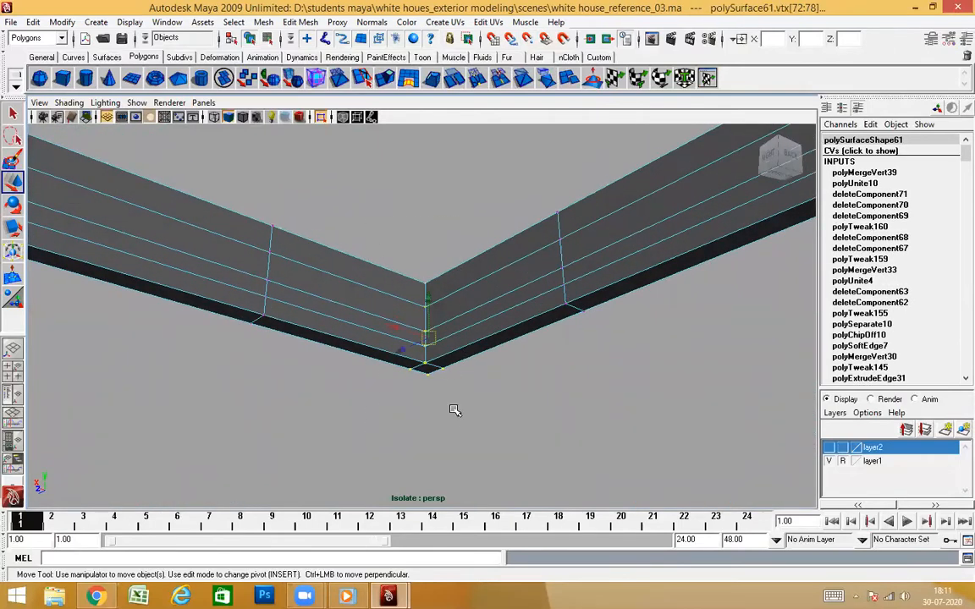
{"action": "right_click", "coordinate": [453, 410], "text": "shift"}
{"action": "right_click_drag", "start_coordinate": [453, 373], "coordinate": [495, 358], "text": "shift"}
{"action": "right_click_drag", "start_coordinate": [569, 259], "coordinate": [584, 241]}
{"action": "left_click", "coordinate": [533, 315]}
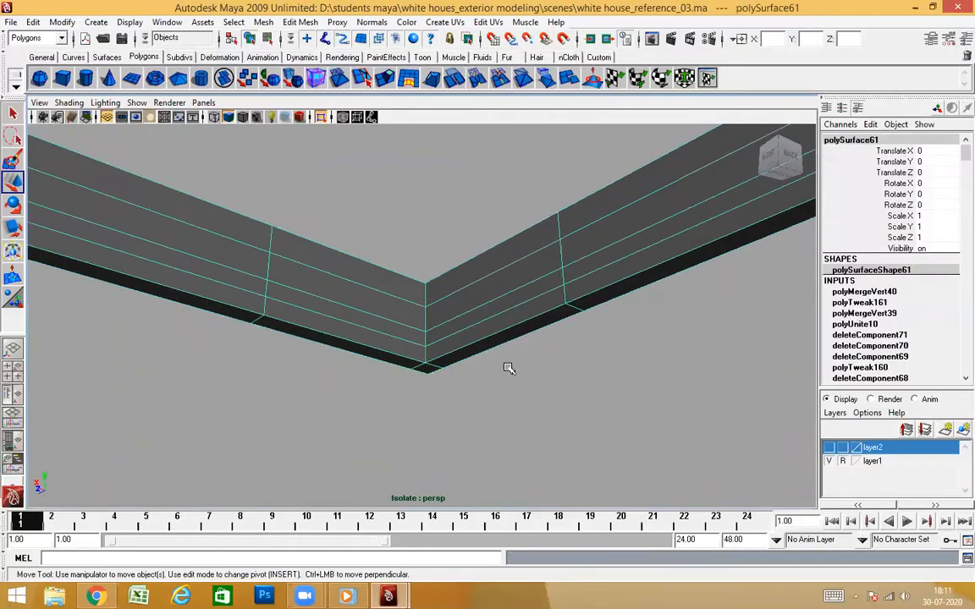
Preview the cornice smoothed and inspect the merged corner from inside and outside
{"action": "key", "text": "3"}
{"action": "left_click", "coordinate": [559, 422]}
{"action": "left_click_drag", "start_coordinate": [567, 389], "coordinate": [401, 449], "text": "alt"}
{"action": "left_click", "coordinate": [450, 330]}
{"action": "left_click_drag", "start_coordinate": [454, 376], "coordinate": [480, 417], "text": "alt"}
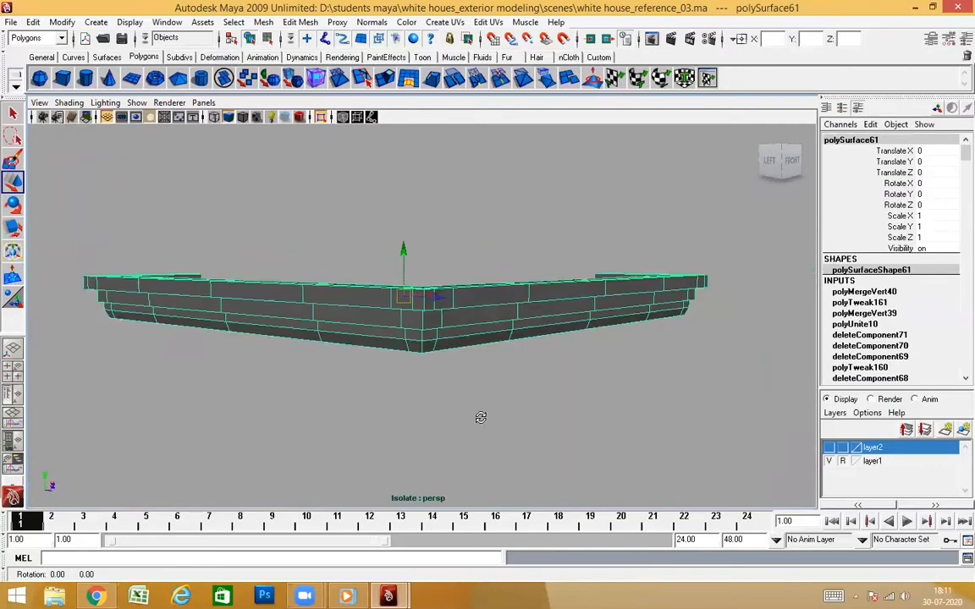
Leave the isolated view to show the whole tower against the reference image
{"action": "left_click", "coordinate": [322, 116]}
{"action": "left_click_drag", "start_coordinate": [376, 201], "coordinate": [441, 352], "text": "alt"}
{"action": "left_click_drag", "start_coordinate": [479, 284], "coordinate": [548, 391], "text": "alt"}
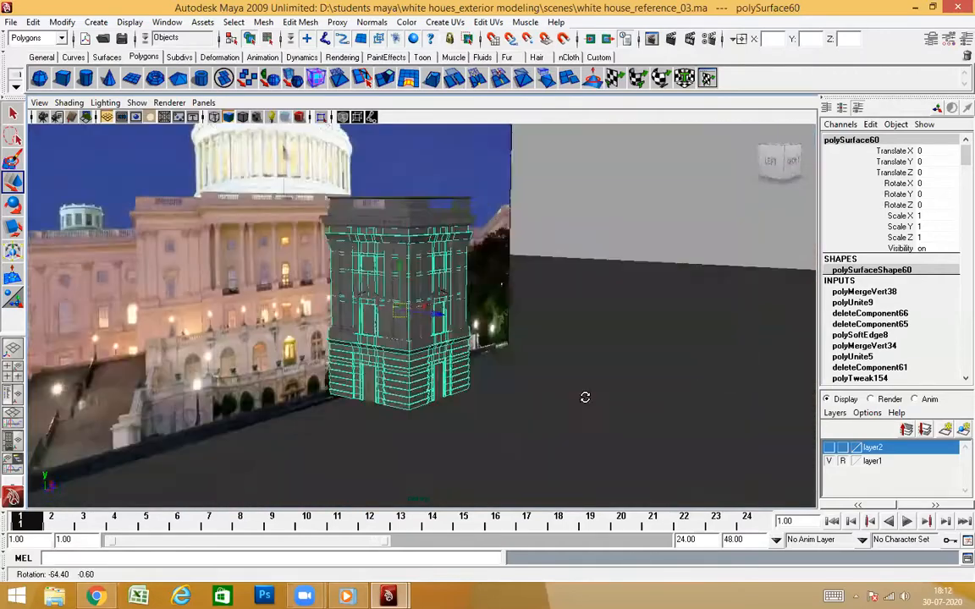
{"action": "left_click_drag", "start_coordinate": [585, 397], "coordinate": [593, 241], "text": "alt"}
{"action": "left_click", "coordinate": [594, 242]}
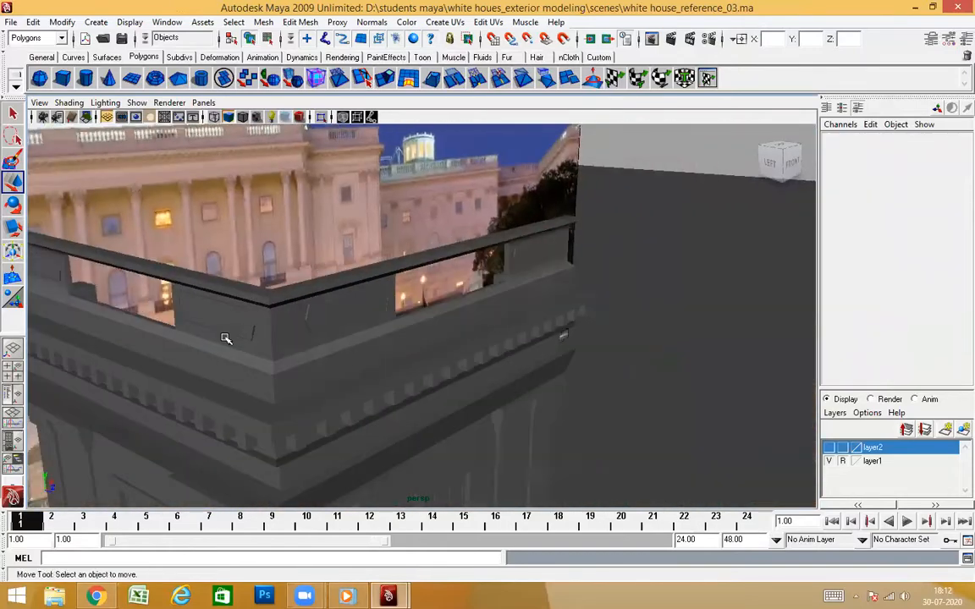
Examine the tower's parapet, cornices and wall body from the front, side and above
{"action": "left_click", "coordinate": [225, 338]}
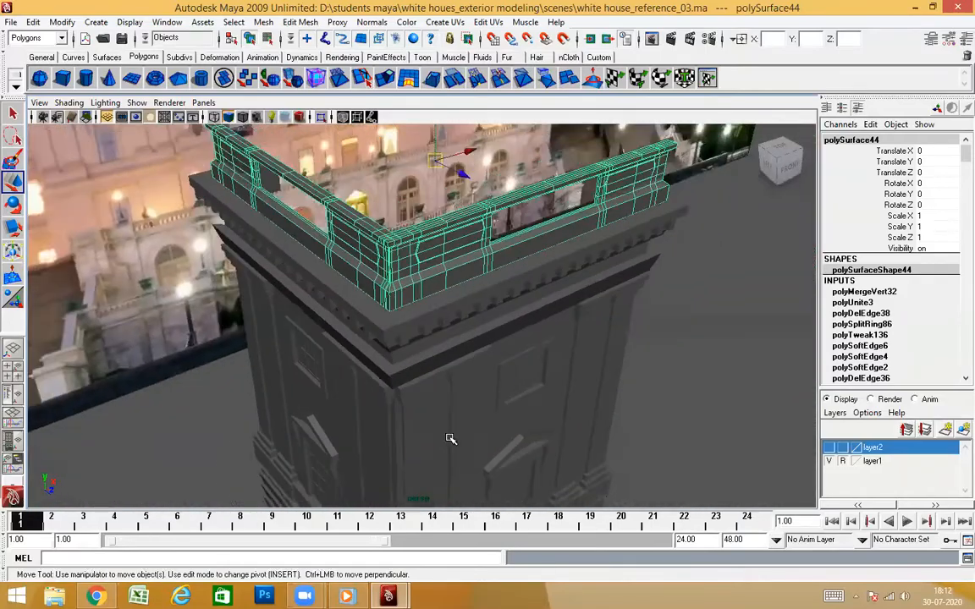
{"action": "left_click_drag", "start_coordinate": [450, 438], "coordinate": [420, 329], "text": "alt"}
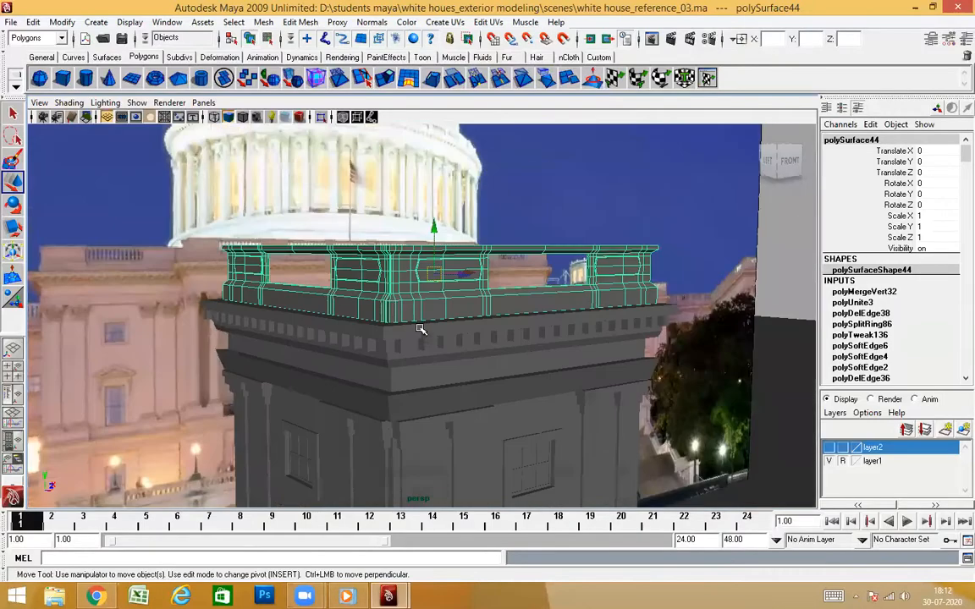
{"action": "mouse_move", "coordinate": [447, 395]}
{"action": "left_mouse_down", "text": "alt"}
{"action": "mouse_move", "coordinate": [430, 382]}
{"action": "mouse_move", "coordinate": [444, 407]}
{"action": "mouse_move", "coordinate": [442, 394]}
{"action": "left_mouse_up", "text": "alt"}
{"action": "left_click", "coordinate": [420, 353]}
{"action": "left_click_drag", "start_coordinate": [470, 260], "coordinate": [510, 366], "text": "alt"}
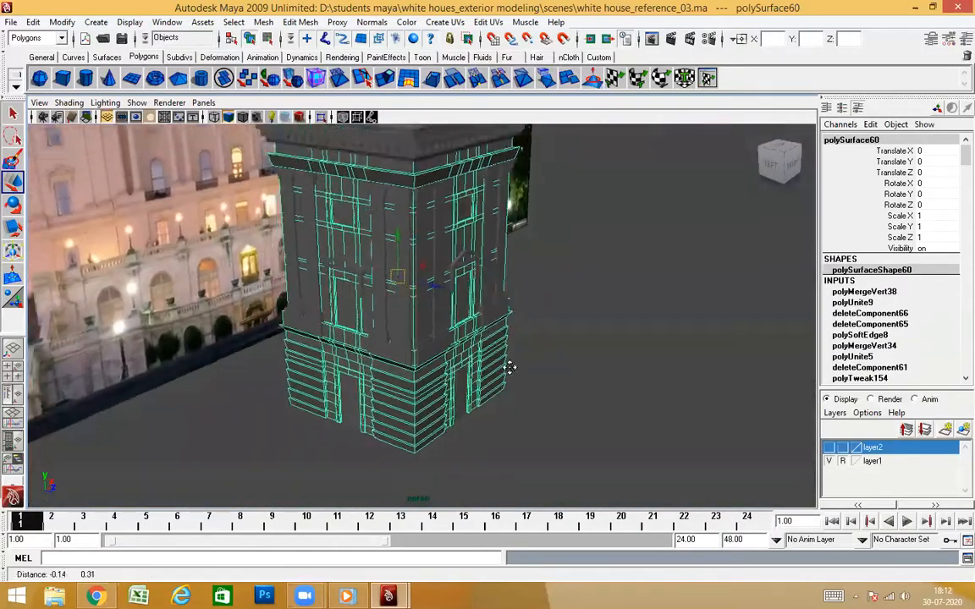
{"action": "left_click_drag", "start_coordinate": [481, 412], "coordinate": [449, 416], "text": "alt"}
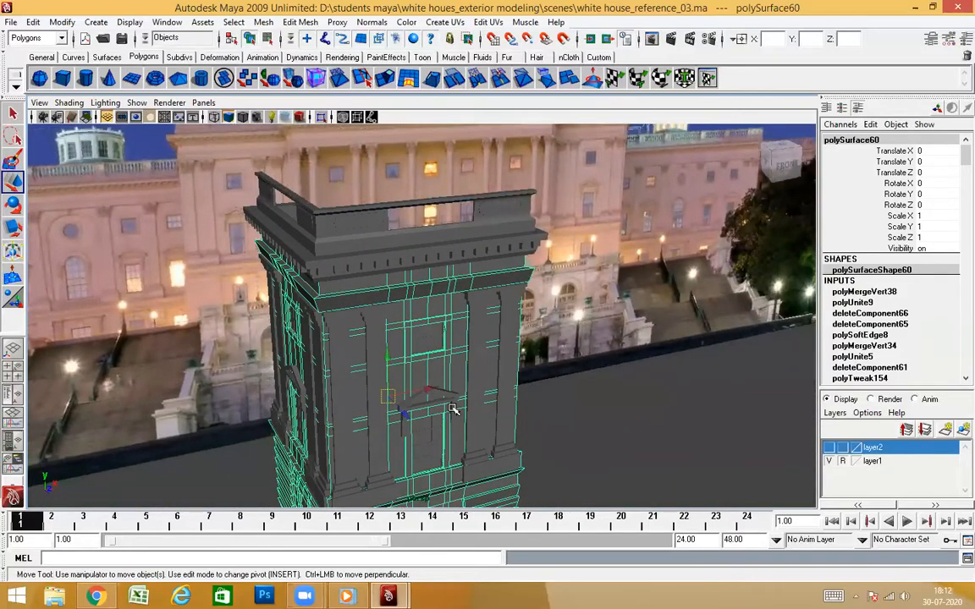
{"action": "mouse_move", "coordinate": [471, 362]}
{"action": "left_mouse_down", "text": "alt"}
{"action": "mouse_move", "coordinate": [407, 342]}
{"action": "mouse_move", "coordinate": [458, 364]}
{"action": "left_mouse_up", "text": "alt"}
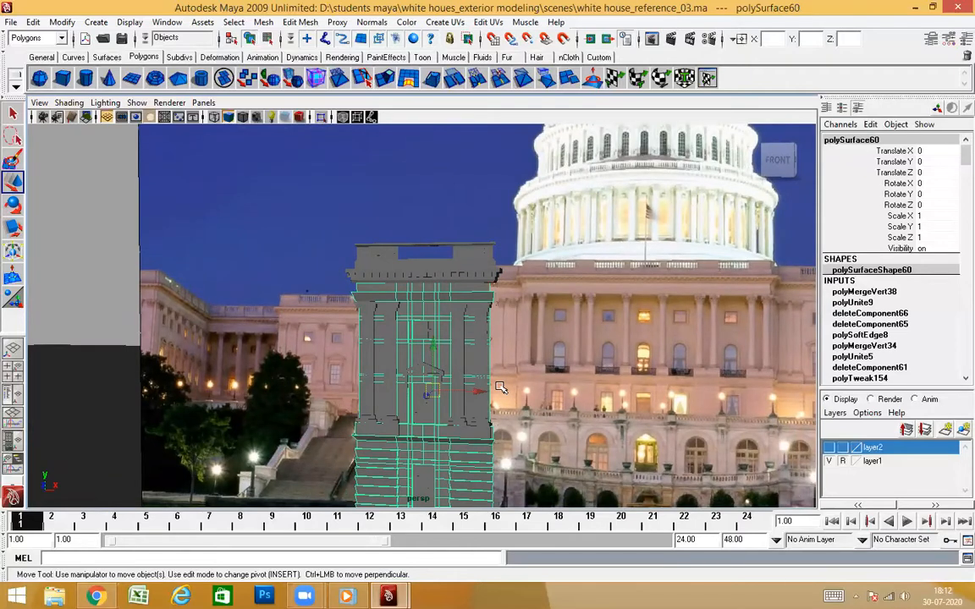
{"action": "left_click_drag", "start_coordinate": [499, 387], "coordinate": [576, 351], "text": "alt"}
{"action": "scroll", "coordinate": [483, 339], "scroll_direction": "down", "scroll_amount": 2}
{"action": "left_click", "coordinate": [494, 361]}
{"action": "scroll", "coordinate": [474, 359], "scroll_direction": "up", "scroll_amount": 2}
{"action": "left_click_drag", "start_coordinate": [452, 356], "coordinate": [414, 383], "text": "alt"}
{"action": "scroll", "coordinate": [396, 391], "scroll_direction": "down", "scroll_amount": 2}
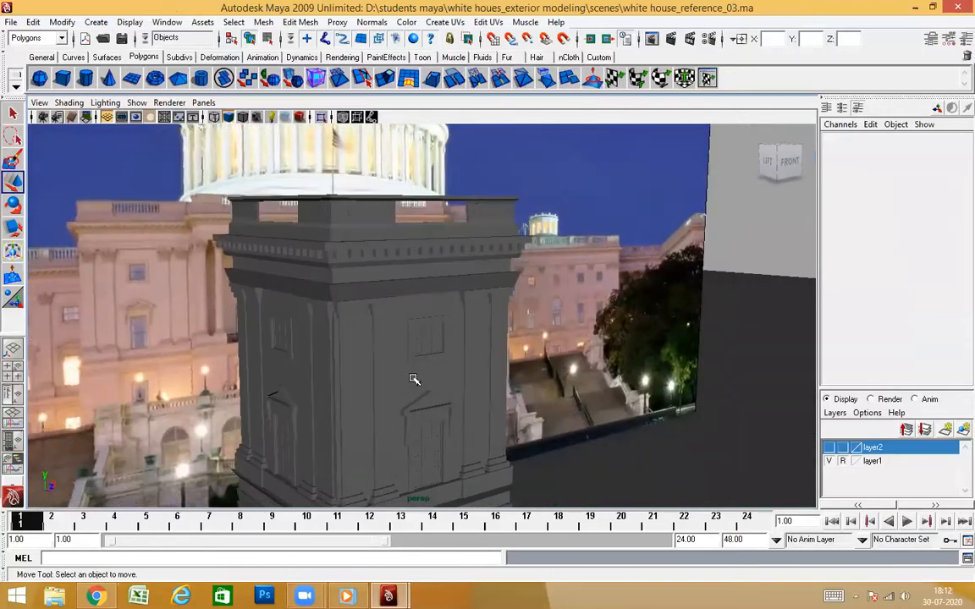
Turn on layer2's visibility and isolate the combined cornice
{"action": "left_click", "coordinate": [829, 447]}
{"action": "left_click_drag", "start_coordinate": [566, 385], "coordinate": [486, 403], "text": "alt"}
{"action": "right_click_drag", "start_coordinate": [461, 272], "coordinate": [501, 277], "text": "alt"}
{"action": "middle_click_drag", "start_coordinate": [501, 277], "coordinate": [506, 373], "text": "alt"}
{"action": "left_click_drag", "start_coordinate": [515, 367], "coordinate": [361, 336], "text": "alt"}
{"action": "left_click", "coordinate": [294, 343]}
{"action": "left_click", "coordinate": [323, 120]}
Delete the faces of the short return section at the rear end of the side cornice
{"action": "left_click_drag", "start_coordinate": [401, 377], "coordinate": [448, 371], "text": "alt"}
{"action": "right_click_drag", "start_coordinate": [441, 318], "coordinate": [440, 364]}
{"action": "left_click_drag", "start_coordinate": [428, 394], "coordinate": [438, 484], "text": "alt"}
{"action": "left_click_drag", "start_coordinate": [440, 403], "coordinate": [467, 495]}
{"action": "left_click_drag", "start_coordinate": [471, 454], "coordinate": [444, 354], "text": "alt"}
{"action": "key", "text": "Delete"}
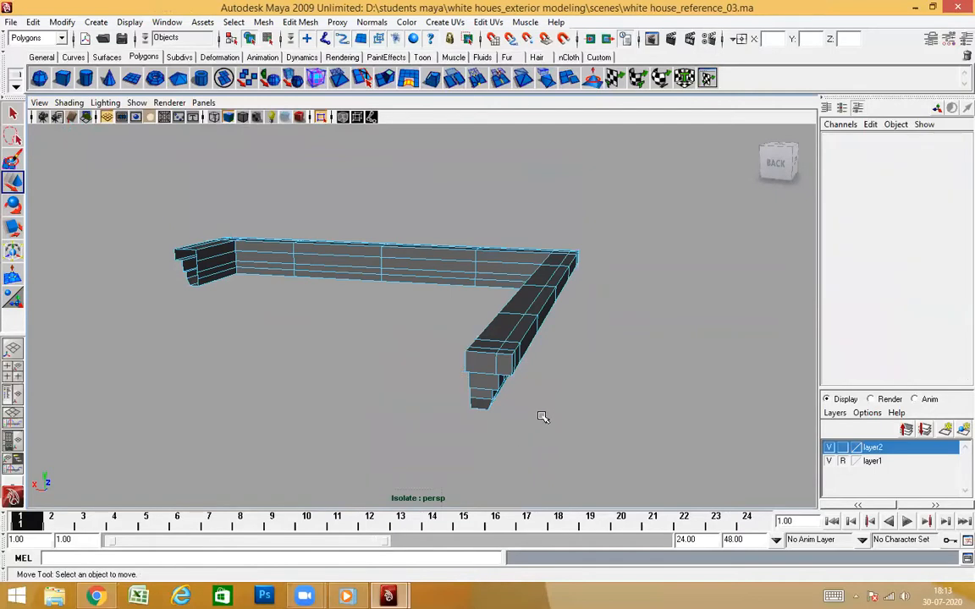
Delete the stepped end-cap faces at the rear end of the side cornice
{"action": "left_click_drag", "start_coordinate": [542, 418], "coordinate": [635, 422], "text": "alt"}
{"action": "middle_click_drag", "start_coordinate": [623, 369], "coordinate": [446, 393], "text": "alt"}
{"action": "left_click_drag", "start_coordinate": [447, 395], "coordinate": [490, 378], "text": "alt"}
{"action": "right_click_drag", "start_coordinate": [490, 379], "coordinate": [532, 410], "text": "alt"}
{"action": "left_click_drag", "start_coordinate": [532, 410], "coordinate": [565, 391], "text": "alt"}
{"action": "left_click", "coordinate": [502, 370]}
{"action": "middle_click_drag", "start_coordinate": [566, 392], "coordinate": [498, 402], "text": "alt"}
{"action": "left_click_drag", "start_coordinate": [498, 401], "coordinate": [377, 392], "text": "alt"}
{"action": "left_click_drag", "start_coordinate": [371, 451], "coordinate": [351, 421], "text": "alt"}
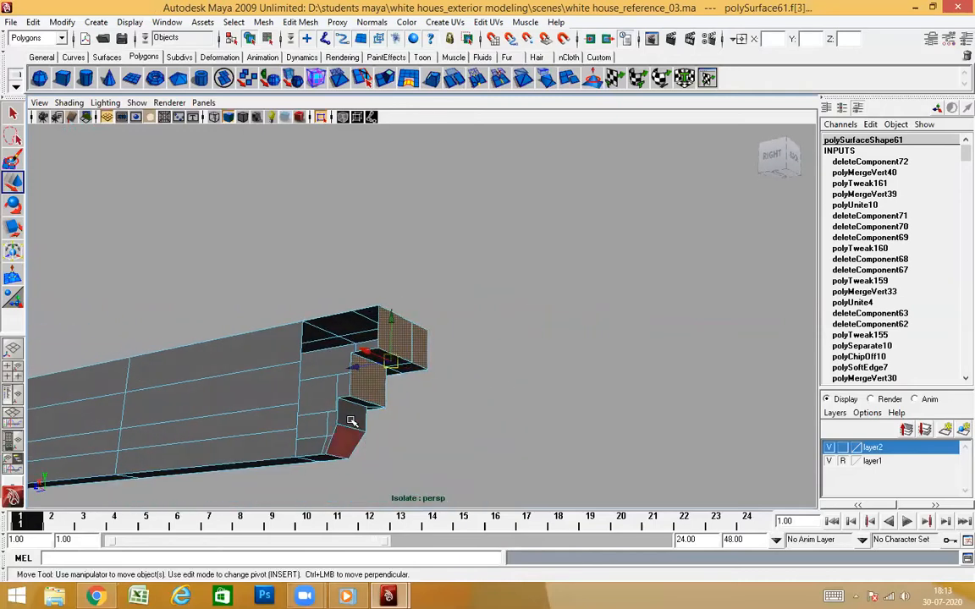
{"action": "left_click_drag", "start_coordinate": [472, 472], "coordinate": [490, 437], "text": "alt"}
{"action": "key", "text": "Delete"}
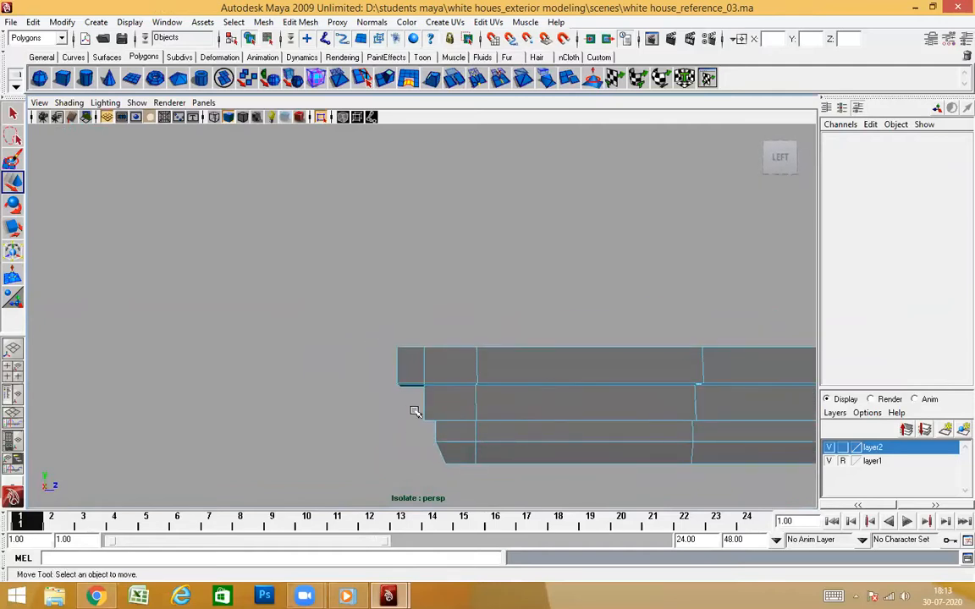
Delete the leftover inner strip face on the underside of the side cornice's rear end
{"action": "left_click_drag", "start_coordinate": [415, 411], "coordinate": [443, 396], "text": "alt"}
{"action": "left_click_drag", "start_coordinate": [465, 460], "coordinate": [561, 446], "text": "alt"}
{"action": "right_click_drag", "start_coordinate": [561, 446], "coordinate": [602, 448], "text": "alt"}
{"action": "left_click_drag", "start_coordinate": [350, 426], "coordinate": [383, 407], "text": "alt"}
{"action": "middle_click_drag", "start_coordinate": [382, 407], "coordinate": [370, 404], "text": "alt"}
{"action": "left_click_drag", "start_coordinate": [370, 403], "coordinate": [395, 365], "text": "alt"}
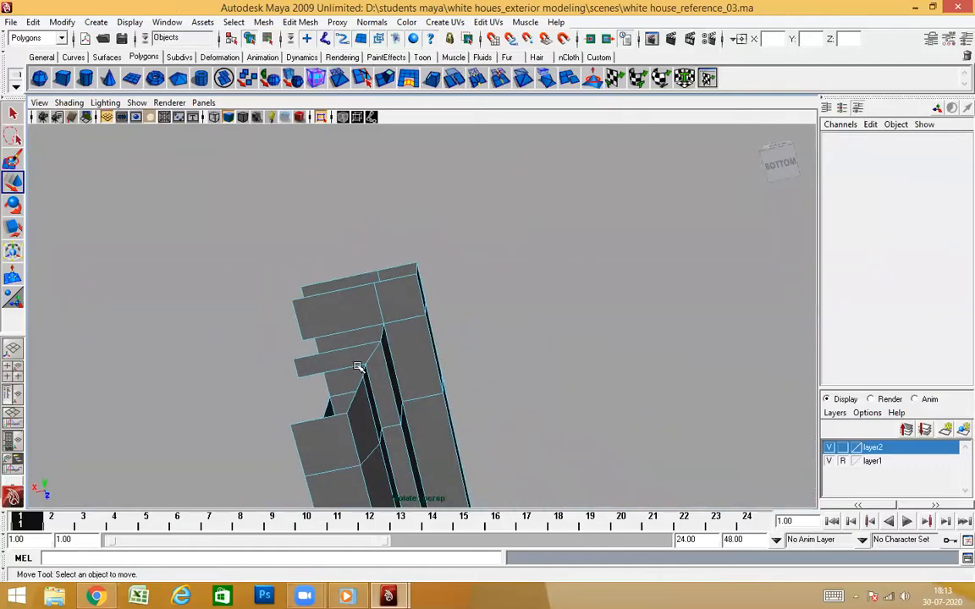
{"action": "left_click", "coordinate": [356, 364]}
{"action": "left_click_drag", "start_coordinate": [439, 414], "coordinate": [466, 432], "text": "alt"}
{"action": "key", "text": "Delete"}
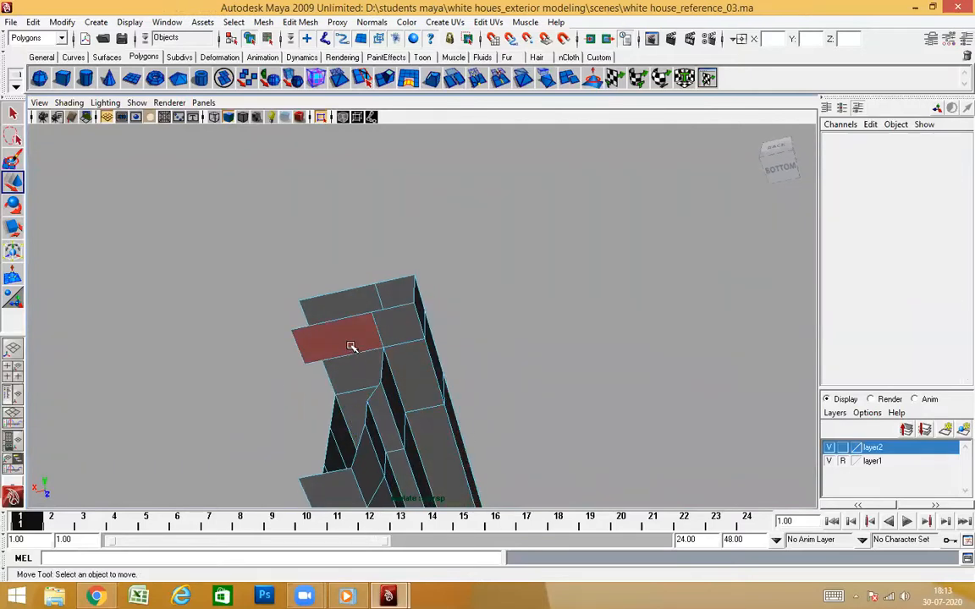
Delete the stray face hanging below the top band at the side cornice's rear end
{"action": "left_click", "coordinate": [352, 347]}
{"action": "left_click_drag", "start_coordinate": [351, 347], "coordinate": [391, 370], "text": "alt"}
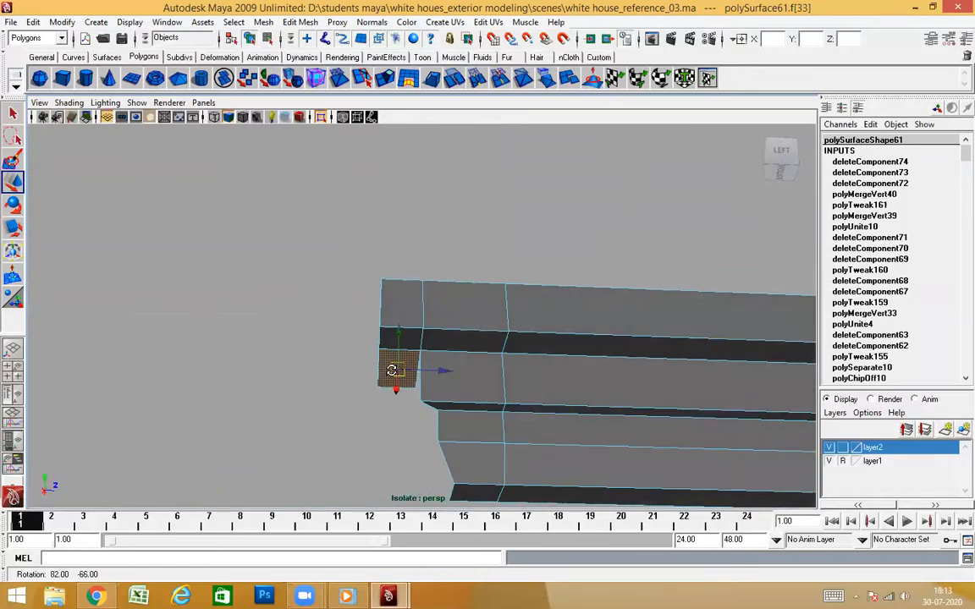
{"action": "left_click_drag", "start_coordinate": [457, 425], "coordinate": [468, 467], "text": "alt"}
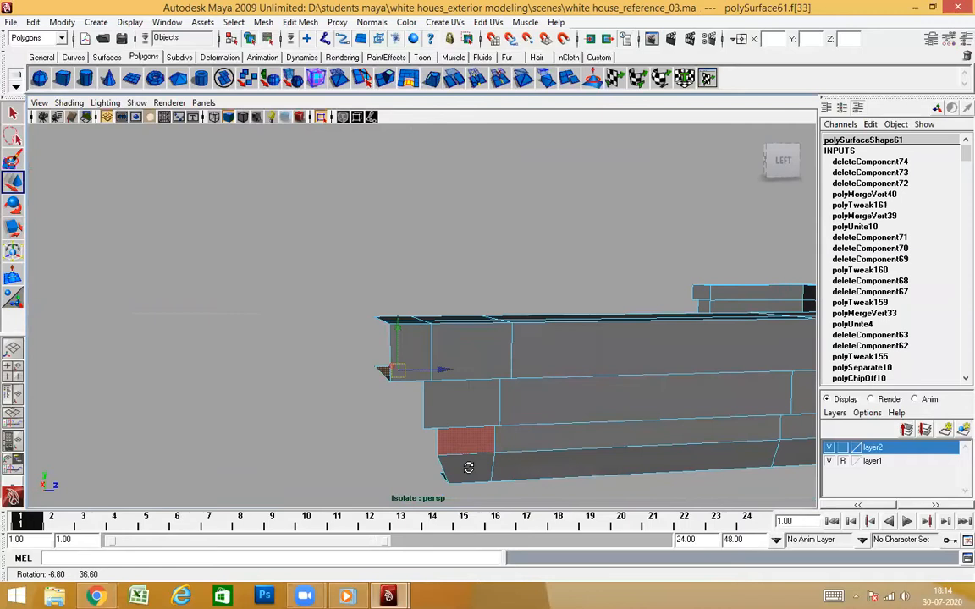
{"action": "mouse_move", "coordinate": [452, 362]}
{"action": "left_mouse_down", "text": "alt"}
{"action": "mouse_move", "coordinate": [427, 363]}
{"action": "mouse_move", "coordinate": [427, 403]}
{"action": "mouse_move", "coordinate": [434, 354]}
{"action": "left_mouse_up", "text": "alt"}
{"action": "left_click_drag", "start_coordinate": [361, 368], "coordinate": [386, 384], "text": "alt"}
{"action": "left_click_drag", "start_coordinate": [385, 343], "coordinate": [409, 344], "text": "alt"}
{"action": "left_click_drag", "start_coordinate": [464, 385], "coordinate": [464, 372], "text": "alt"}
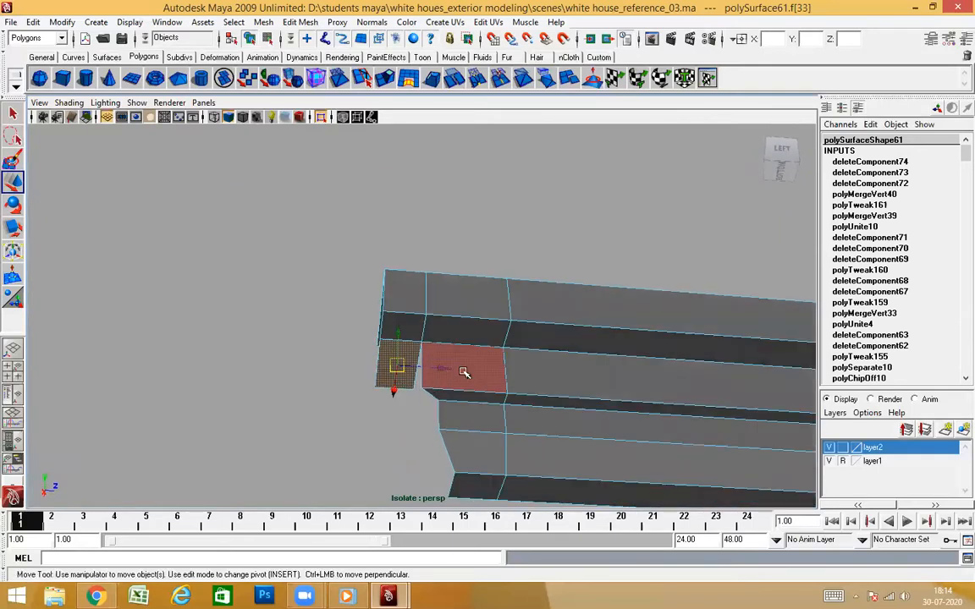
{"action": "key", "text": "Delete"}
Check the short return section at the front cornice's far end against the whole tower and delete its faces
{"action": "left_click_drag", "start_coordinate": [499, 409], "coordinate": [539, 421], "text": "alt"}
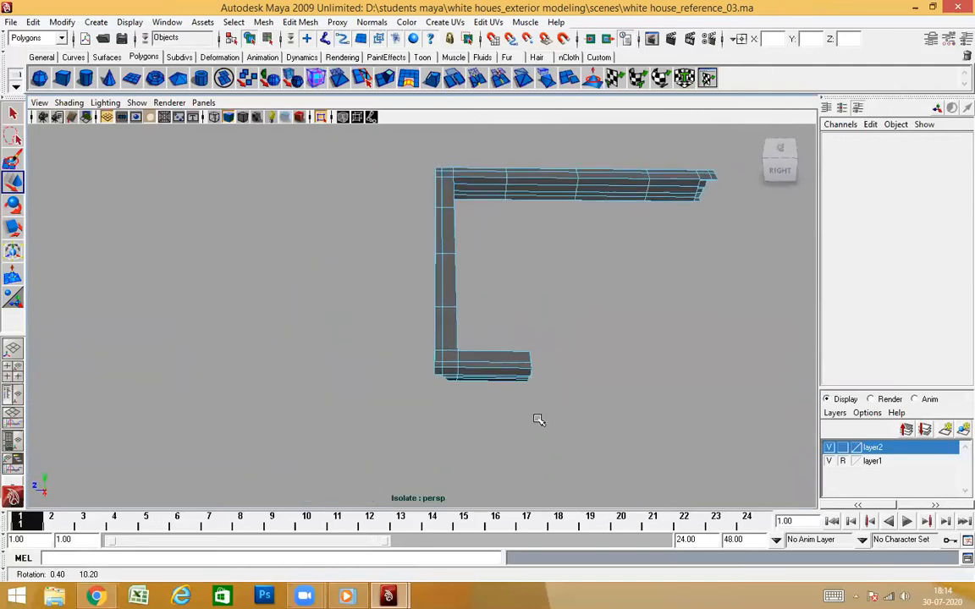
{"action": "right_click", "coordinate": [479, 369]}
{"action": "left_click_drag", "start_coordinate": [551, 393], "coordinate": [461, 339]}
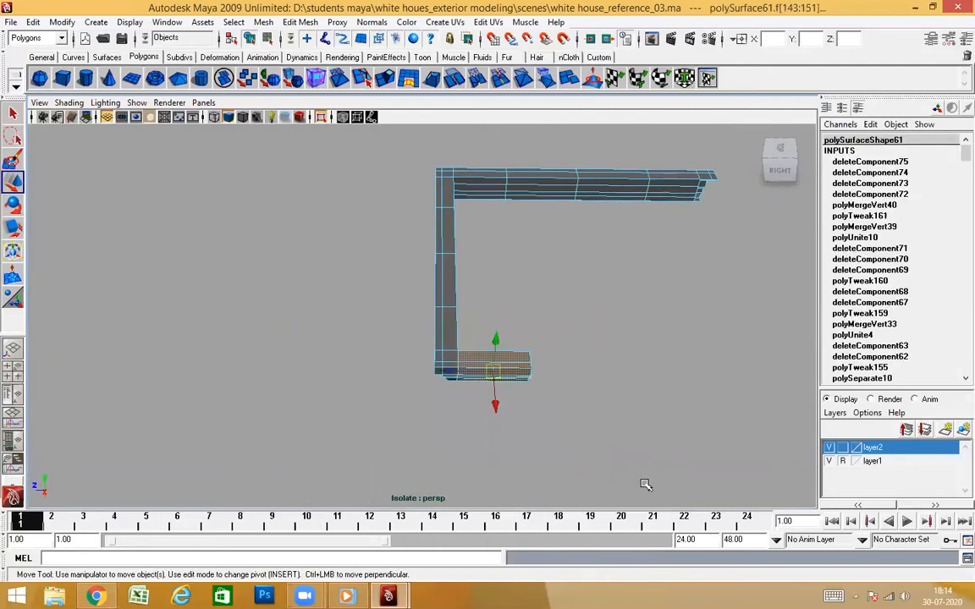
{"action": "left_click_drag", "start_coordinate": [375, 372], "coordinate": [553, 342], "text": "alt"}
{"action": "left_click", "coordinate": [320, 116]}
{"action": "left_click_drag", "start_coordinate": [425, 203], "coordinate": [518, 308], "text": "alt"}
{"action": "left_click", "coordinate": [325, 119]}
{"action": "left_click_drag", "start_coordinate": [590, 390], "coordinate": [555, 309], "text": "alt"}
{"action": "right_click_drag", "start_coordinate": [554, 308], "coordinate": [561, 319], "text": "alt"}
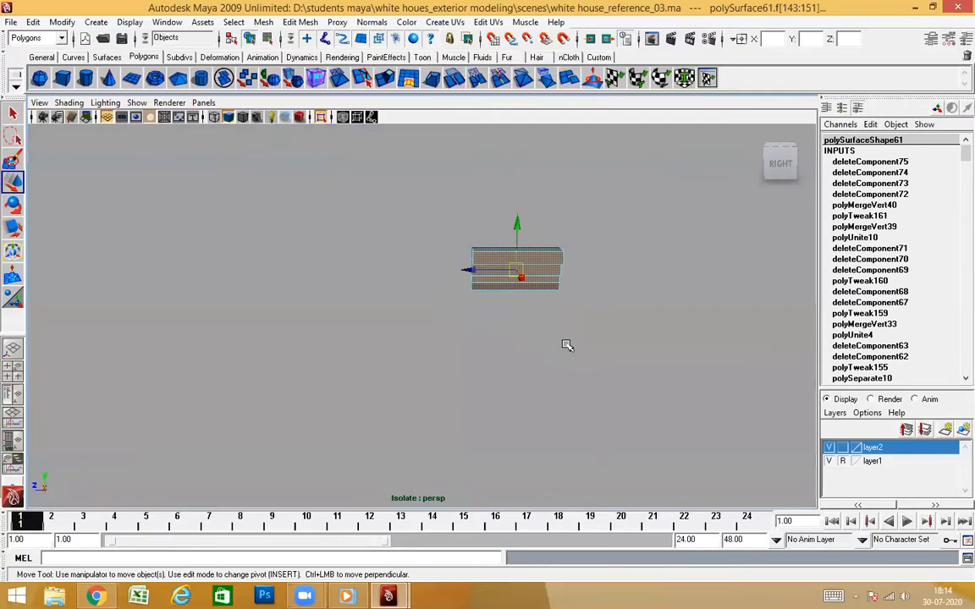
{"action": "left_click", "coordinate": [321, 117]}
{"action": "right_click_drag", "start_coordinate": [534, 202], "coordinate": [510, 213]}
{"action": "left_click", "coordinate": [489, 222]}
{"action": "left_click", "coordinate": [321, 116]}
{"action": "left_click_drag", "start_coordinate": [622, 292], "coordinate": [537, 301], "text": "alt"}
{"action": "left_click_drag", "start_coordinate": [584, 329], "coordinate": [599, 352], "text": "alt"}
{"action": "right_click_drag", "start_coordinate": [542, 344], "coordinate": [540, 348]}
{"action": "left_click_drag", "start_coordinate": [550, 378], "coordinate": [613, 425], "text": "alt"}
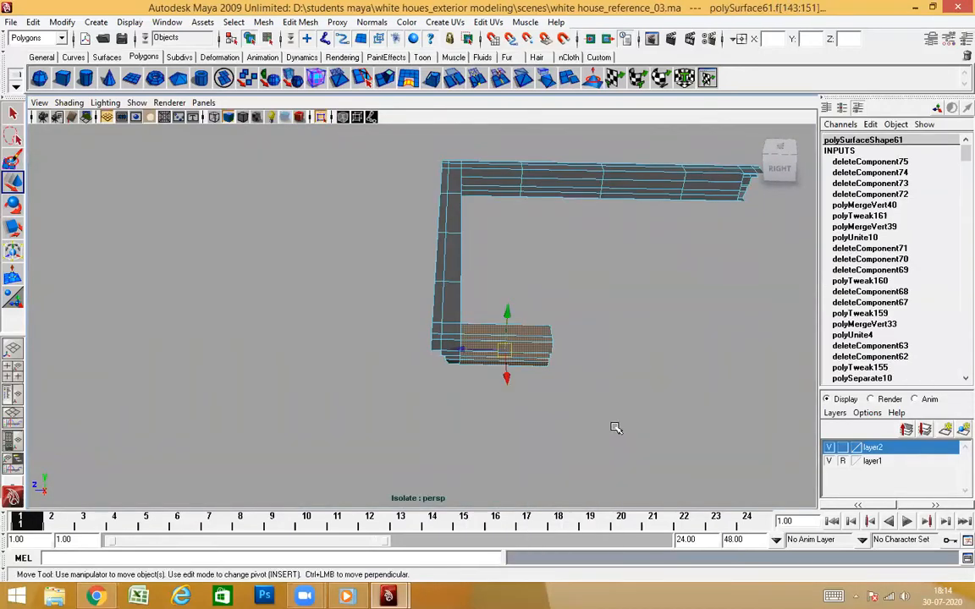
{"action": "key", "text": "Delete"}
Inspect the trimmed end of the front cornice, select the cornice as an object and leave the isolated view
{"action": "left_click_drag", "start_coordinate": [533, 362], "coordinate": [626, 318], "text": "alt"}
{"action": "scroll", "coordinate": [626, 318], "scroll_direction": "up", "scroll_amount": 4}
{"action": "left_click_drag", "start_coordinate": [492, 339], "coordinate": [385, 335], "text": "alt"}
{"action": "left_click_drag", "start_coordinate": [303, 294], "coordinate": [458, 298], "text": "alt"}
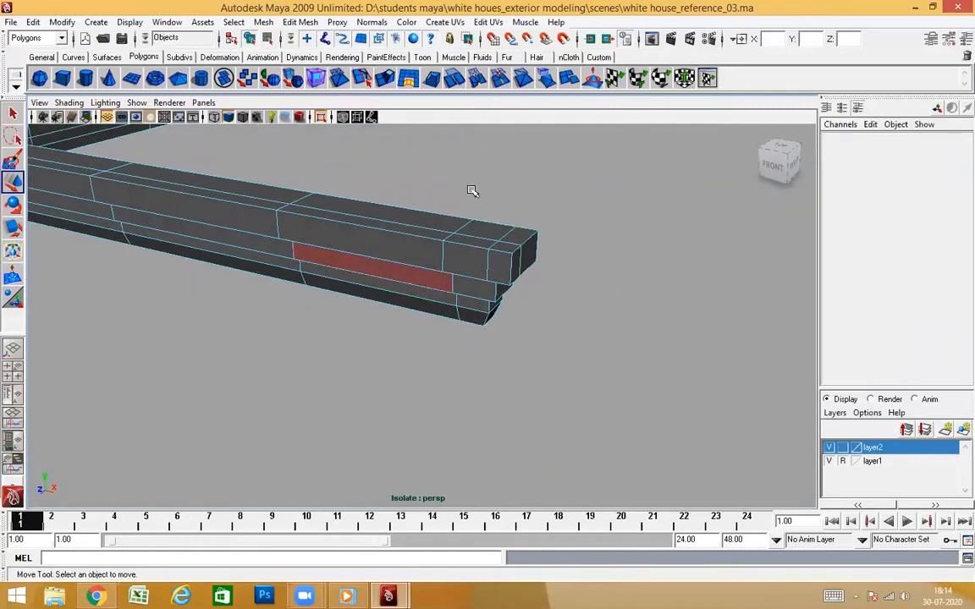
{"action": "right_click_drag", "start_coordinate": [472, 190], "coordinate": [480, 184]}
{"action": "scroll", "coordinate": [457, 351], "scroll_direction": "down", "scroll_amount": 3}
{"action": "left_click_drag", "start_coordinate": [453, 353], "coordinate": [487, 283], "text": "alt"}
{"action": "left_click", "coordinate": [487, 278]}
{"action": "scroll", "coordinate": [499, 342], "scroll_direction": "down", "scroll_amount": 5}
{"action": "left_click_drag", "start_coordinate": [500, 346], "coordinate": [347, 366], "text": "alt"}
{"action": "left_click", "coordinate": [321, 116]}
{"action": "middle_click_drag", "start_coordinate": [347, 366], "coordinate": [539, 339], "text": "alt"}
Switch to the front view and display the model in wireframe
{"action": "scroll", "coordinate": [540, 340], "scroll_direction": "up", "scroll_amount": 3}
{"action": "left_click_drag", "start_coordinate": [461, 369], "coordinate": [404, 359], "text": "alt"}
{"action": "scroll", "coordinate": [457, 381], "scroll_direction": "down", "scroll_amount": 5}
{"action": "left_click_drag", "start_coordinate": [485, 407], "coordinate": [504, 395], "text": "alt"}
{"action": "key", "text": "space"}
{"action": "key", "text": "4"}
{"action": "scroll", "coordinate": [520, 353], "scroll_direction": "down", "scroll_amount": 10}
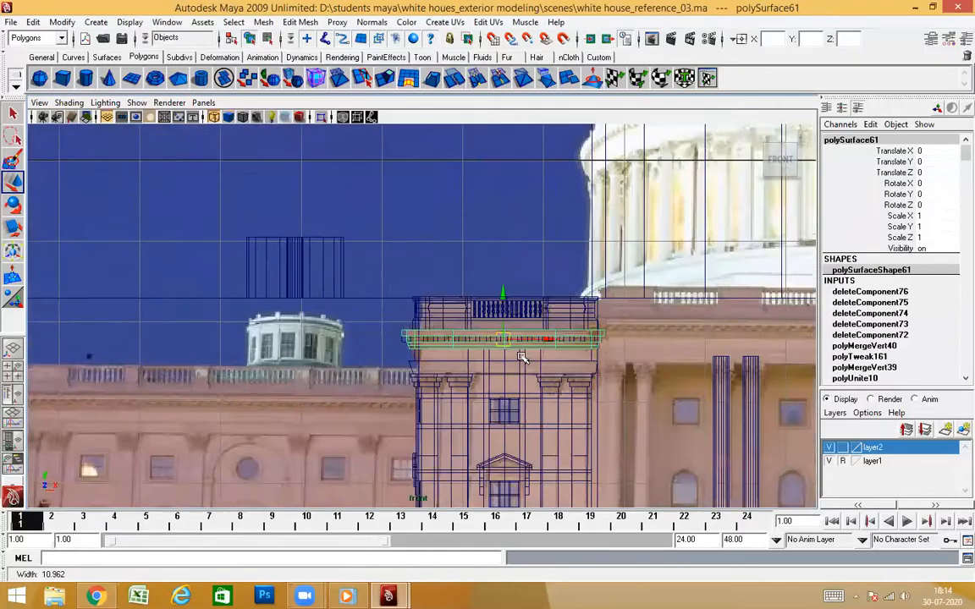
Compare the tower wireframe with the reference image and examine the central facade, side wing and opposite tower
{"action": "scroll", "coordinate": [532, 388], "scroll_direction": "up", "scroll_amount": 4}
{"action": "middle_click_drag", "start_coordinate": [534, 391], "coordinate": [565, 282], "text": "alt"}
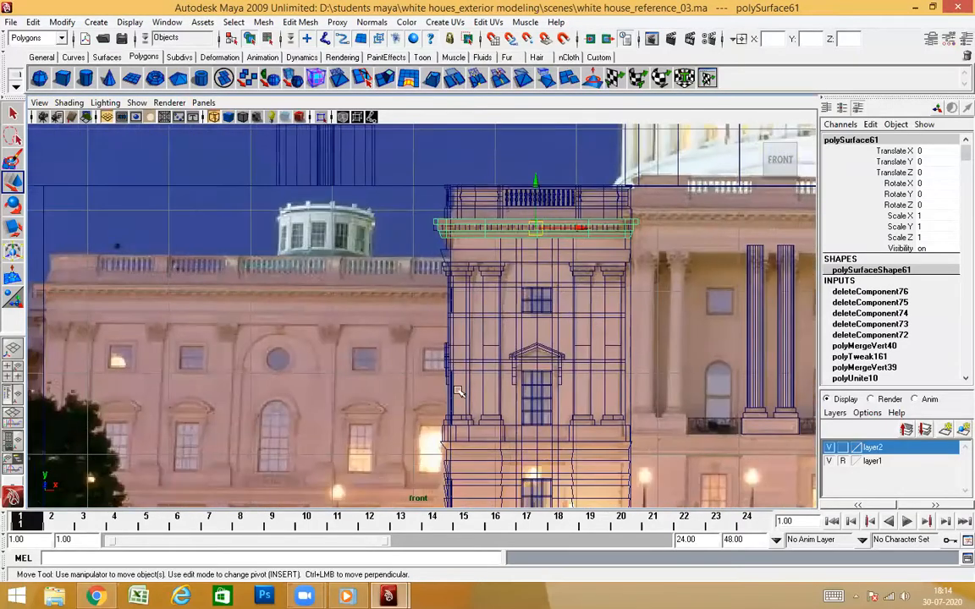
{"action": "middle_click_drag", "start_coordinate": [457, 391], "coordinate": [462, 208], "text": "alt"}
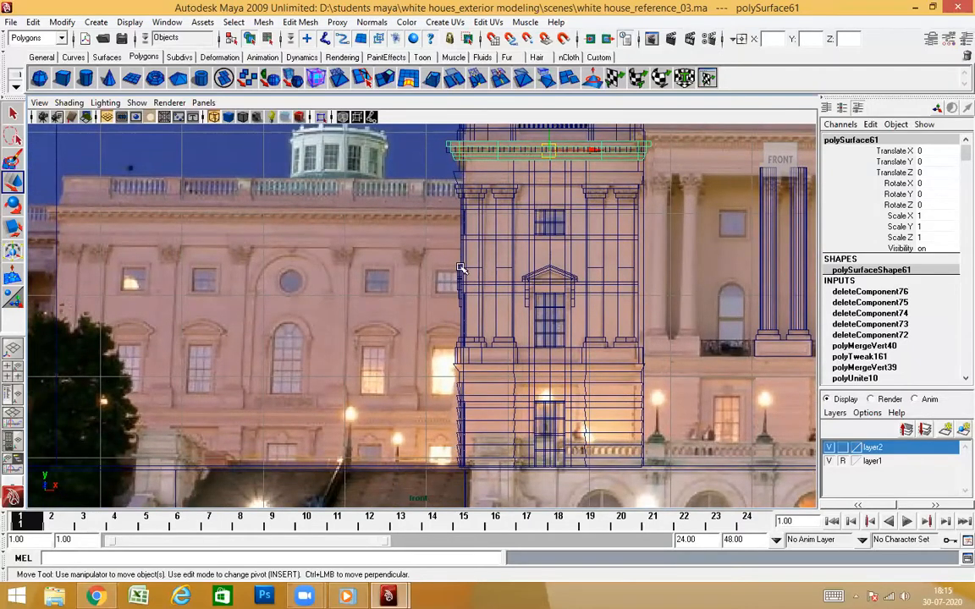
{"action": "scroll", "coordinate": [486, 336], "scroll_direction": "down", "scroll_amount": 4}
{"action": "middle_click_drag", "start_coordinate": [507, 285], "coordinate": [560, 205], "text": "alt"}
{"action": "scroll", "coordinate": [560, 206], "scroll_direction": "down", "scroll_amount": 3}
{"action": "scroll", "coordinate": [528, 240], "scroll_direction": "up", "scroll_amount": 3}
{"action": "middle_click_drag", "start_coordinate": [528, 240], "coordinate": [455, 259], "text": "alt"}
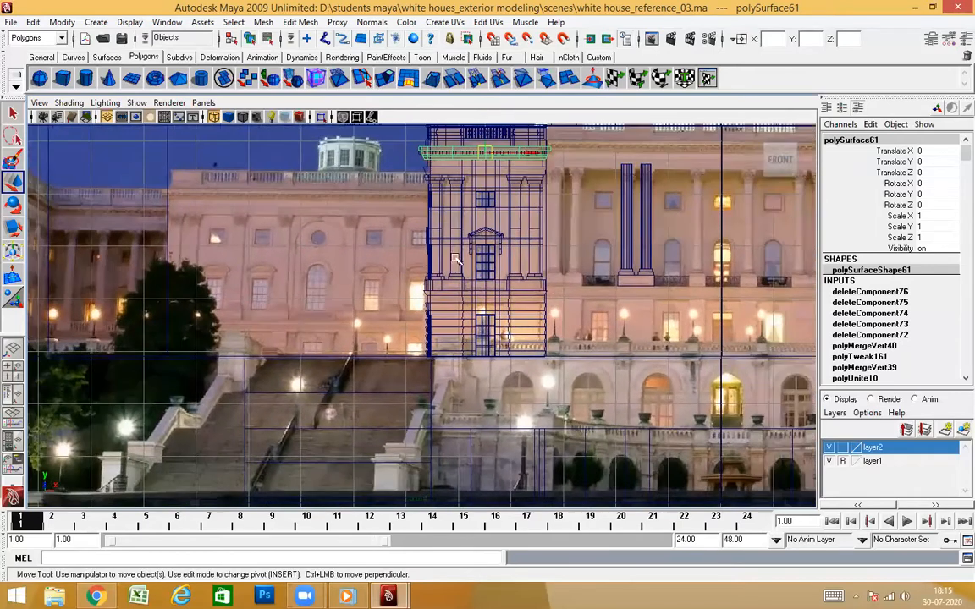
{"action": "middle_click_drag", "start_coordinate": [519, 297], "coordinate": [339, 363], "text": "alt"}
{"action": "middle_click_drag", "start_coordinate": [512, 300], "coordinate": [424, 310], "text": "alt"}
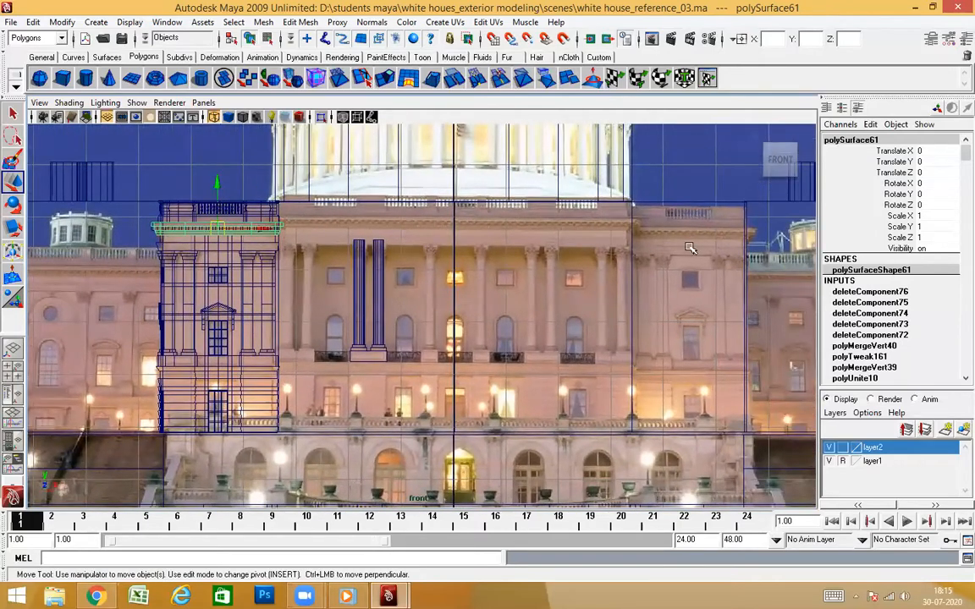
{"action": "middle_click_drag", "start_coordinate": [91, 320], "coordinate": [477, 320], "text": "alt"}
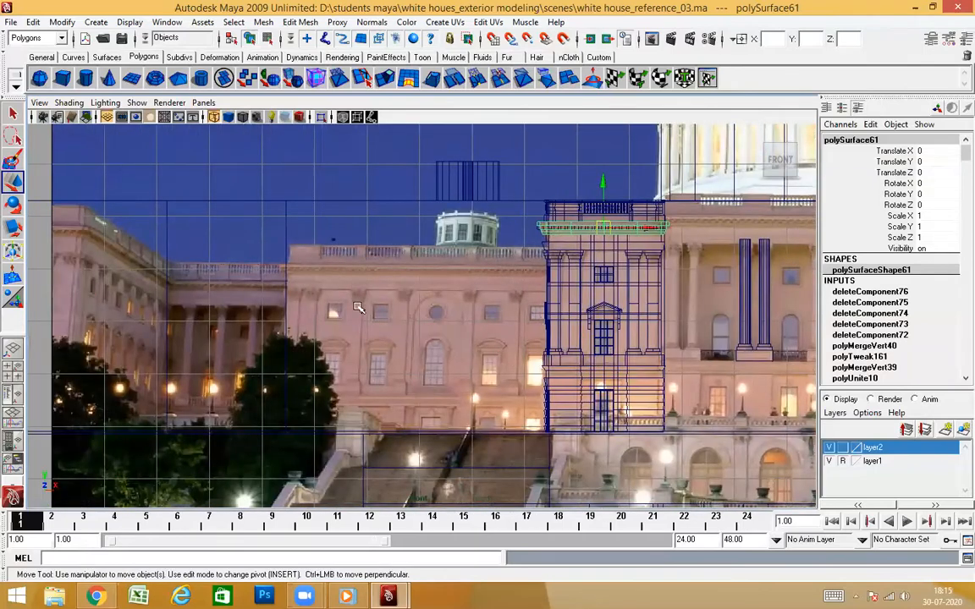
{"action": "middle_click_drag", "start_coordinate": [359, 384], "coordinate": [528, 385], "text": "alt"}
{"action": "middle_click_drag", "start_coordinate": [587, 337], "coordinate": [432, 339], "text": "alt"}
{"action": "middle_click_drag", "start_coordinate": [553, 252], "coordinate": [245, 250], "text": "alt"}
{"action": "middle_click_drag", "start_coordinate": [351, 292], "coordinate": [517, 326], "text": "alt"}
{"action": "scroll", "coordinate": [517, 326], "scroll_direction": "up", "scroll_amount": 3}
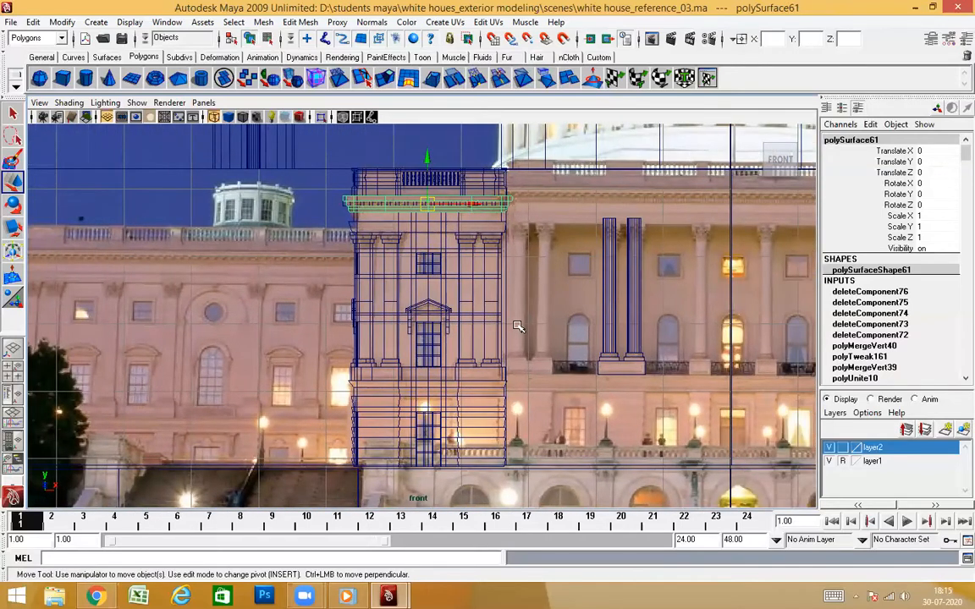
{"action": "middle_click_drag", "start_coordinate": [563, 323], "coordinate": [370, 324], "text": "alt"}
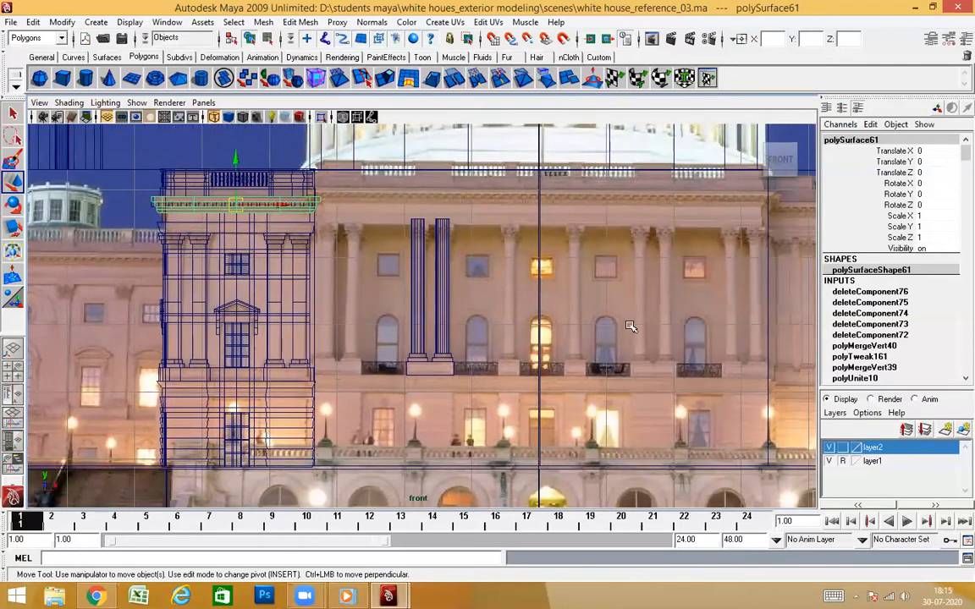
{"action": "middle_click_drag", "start_coordinate": [631, 327], "coordinate": [265, 318], "text": "alt"}
{"action": "scroll", "coordinate": [384, 322], "scroll_direction": "up", "scroll_amount": 3}
{"action": "middle_click_drag", "start_coordinate": [415, 346], "coordinate": [452, 351], "text": "alt"}
{"action": "scroll", "coordinate": [452, 351], "scroll_direction": "up", "scroll_amount": 2}
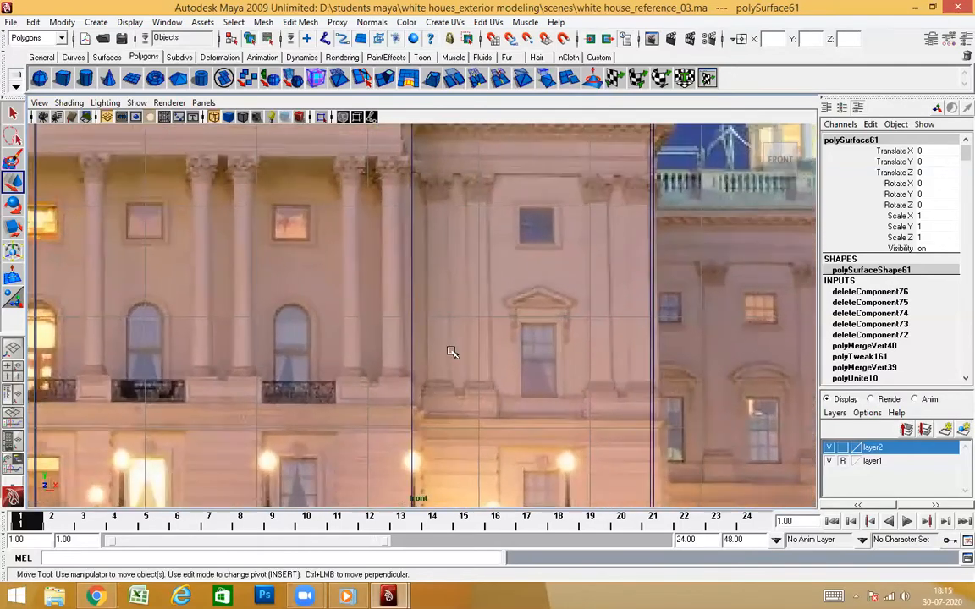
Check the tower wireframe's width and height against the reference facade, and view the tower's upper part in perspective
{"action": "middle_click_drag", "start_coordinate": [266, 340], "coordinate": [498, 353], "text": "alt"}
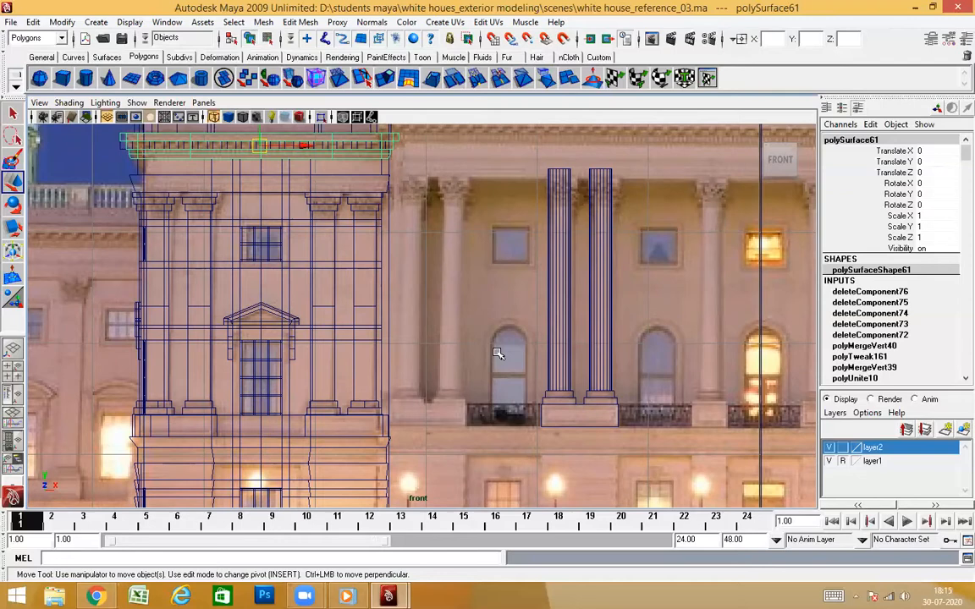
{"action": "scroll", "coordinate": [448, 296], "scroll_direction": "down", "scroll_amount": 5}
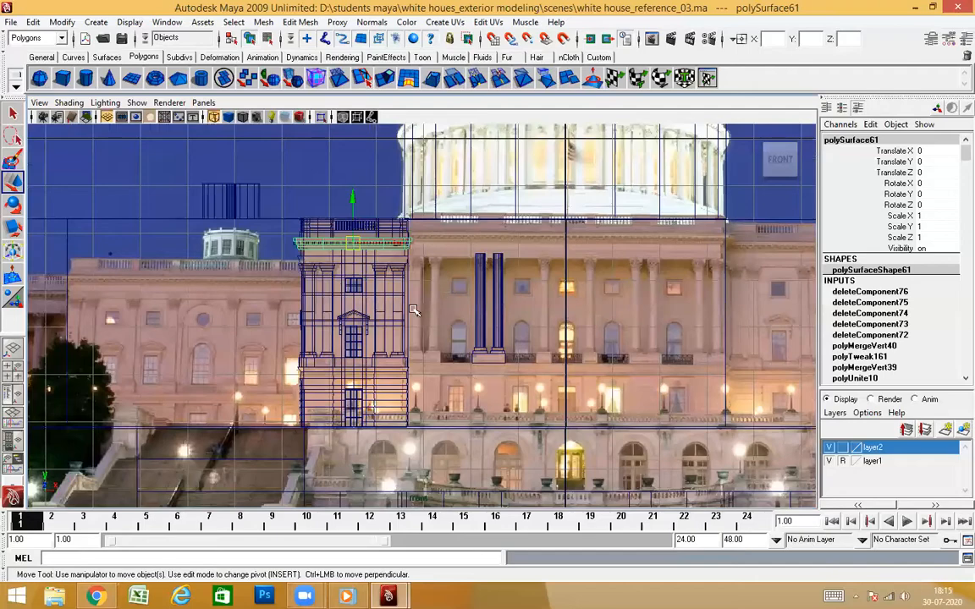
{"action": "scroll", "coordinate": [557, 284], "scroll_direction": "up", "scroll_amount": 2}
{"action": "middle_click_drag", "start_coordinate": [379, 299], "coordinate": [446, 292], "text": "alt"}
{"action": "scroll", "coordinate": [621, 270], "scroll_direction": "up", "scroll_amount": 4}
{"action": "scroll", "coordinate": [450, 294], "scroll_direction": "up", "scroll_amount": 1}
{"action": "scroll", "coordinate": [449, 293], "scroll_direction": "up", "scroll_amount": 4}
{"action": "scroll", "coordinate": [446, 292], "scroll_direction": "up", "scroll_amount": 1}
{"action": "key", "text": "space"}
{"action": "left_click_drag", "start_coordinate": [446, 285], "coordinate": [445, 256]}
{"action": "left_click_drag", "start_coordinate": [456, 294], "coordinate": [533, 350], "text": "alt"}
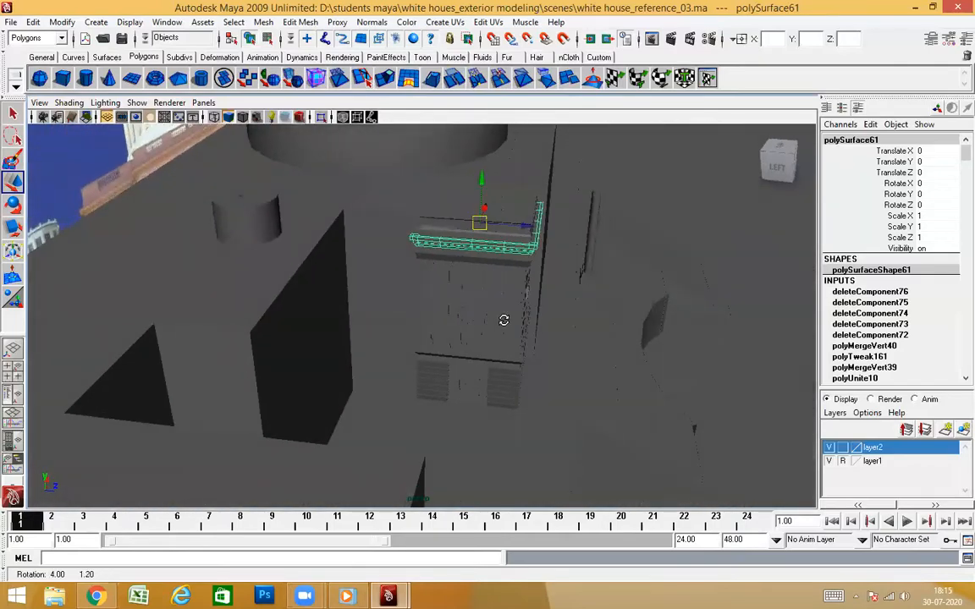
{"action": "right_click_drag", "start_coordinate": [504, 320], "coordinate": [503, 327], "text": "alt"}
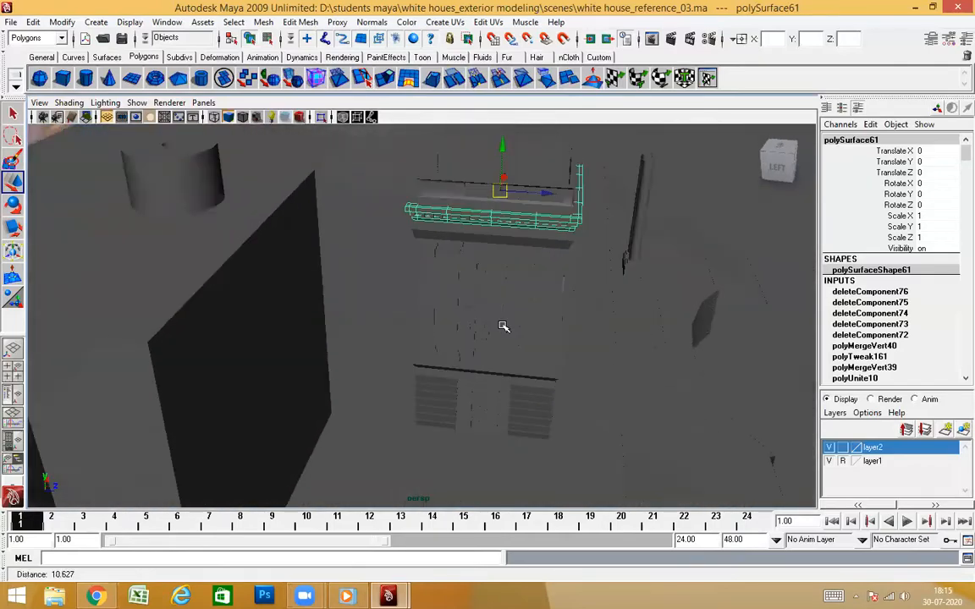
{"action": "left_click_drag", "start_coordinate": [420, 340], "coordinate": [479, 356], "text": "alt"}
Examine the central facade, the opposite tower and the recessed side wing of the reference image in front view
{"action": "key", "text": "space"}
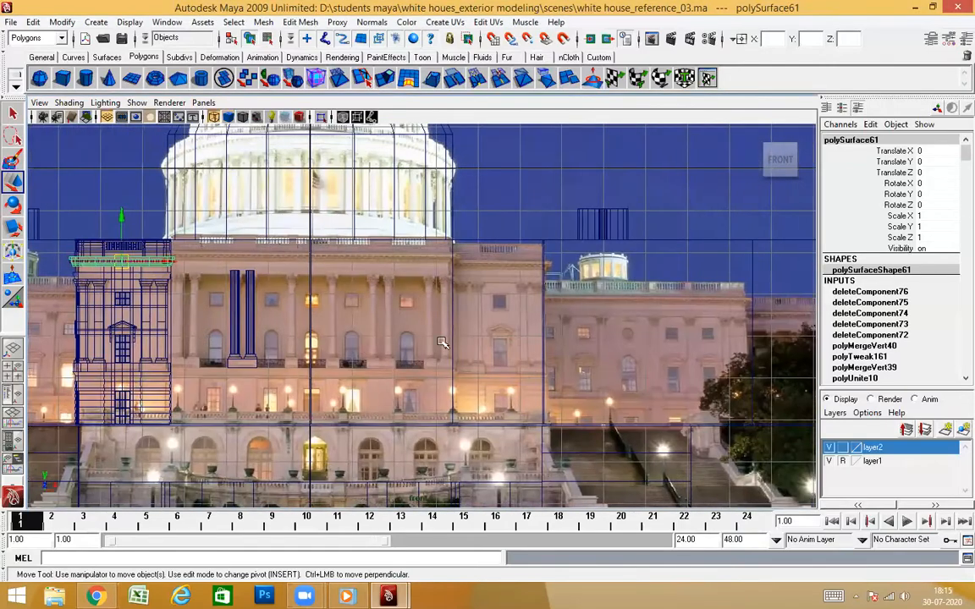
{"action": "mouse_move", "coordinate": [441, 341]}
{"action": "middle_mouse_down", "text": "alt"}
{"action": "mouse_move", "coordinate": [391, 321]}
{"action": "mouse_move", "coordinate": [443, 362]}
{"action": "middle_mouse_up", "text": "alt"}
{"action": "right_click_drag", "start_coordinate": [343, 359], "coordinate": [434, 373], "text": "alt"}
{"action": "middle_click_drag", "start_coordinate": [481, 363], "coordinate": [561, 353], "text": "alt"}
{"action": "scroll", "coordinate": [561, 352], "scroll_direction": "down", "scroll_amount": 5}
{"action": "middle_click_drag", "start_coordinate": [439, 346], "coordinate": [707, 346], "text": "alt"}
{"action": "middle_click_drag", "start_coordinate": [219, 351], "coordinate": [198, 344], "text": "alt"}
{"action": "middle_click_drag", "start_coordinate": [471, 346], "coordinate": [369, 347], "text": "alt"}
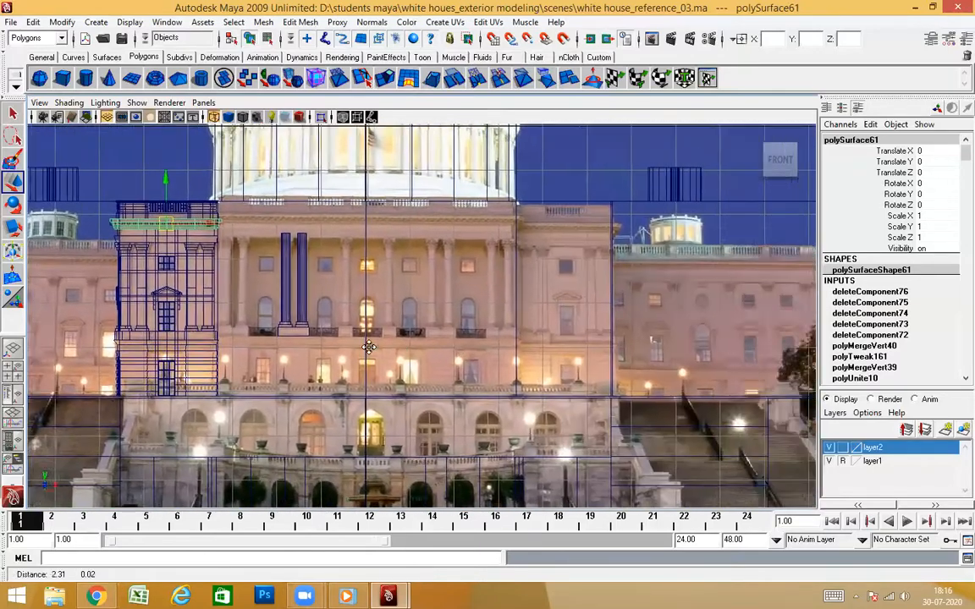
{"action": "middle_click_drag", "start_coordinate": [542, 354], "coordinate": [359, 377], "text": "alt"}
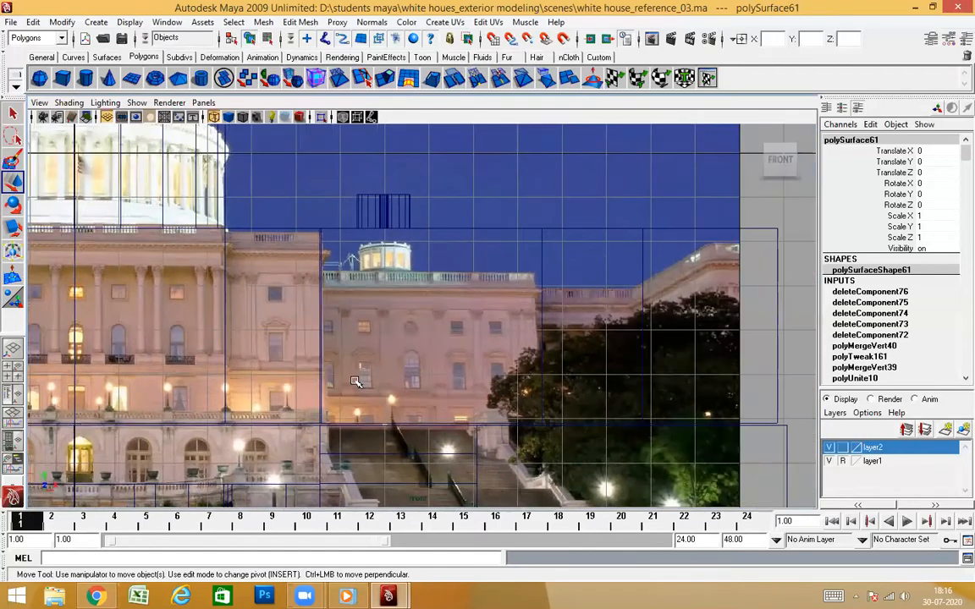
{"action": "scroll", "coordinate": [303, 331], "scroll_direction": "up", "scroll_amount": 4}
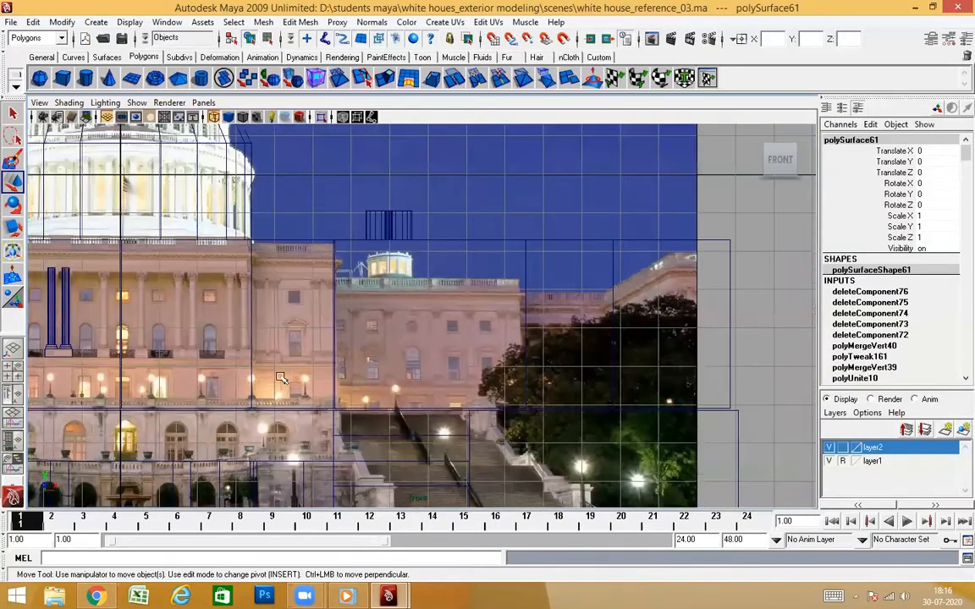
{"action": "middle_click_drag", "start_coordinate": [281, 378], "coordinate": [511, 341], "text": "alt"}
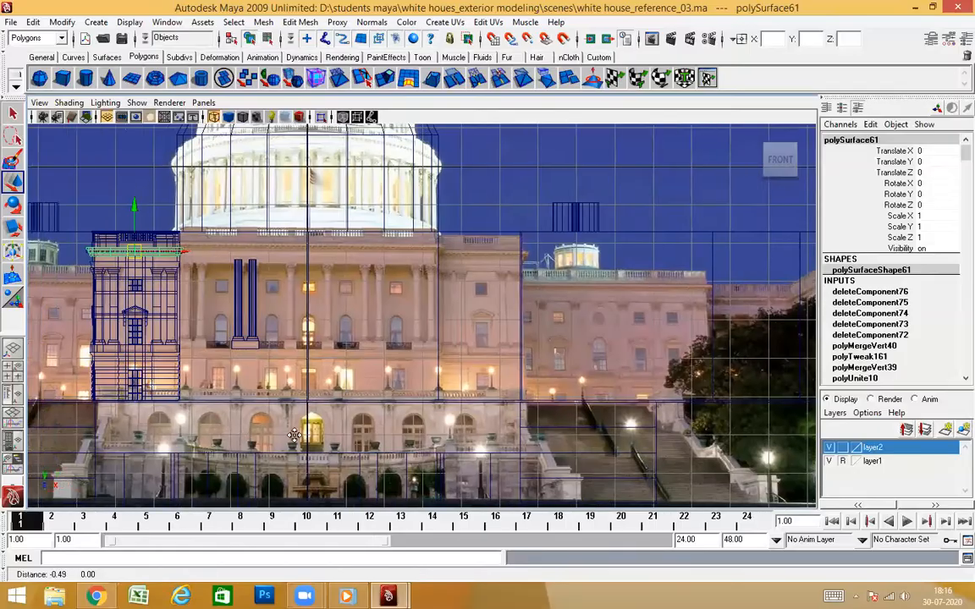
Inspect the tower's cornice corner and the gap between its side wall and the neighbouring wing block in perspective
{"action": "key", "text": "space"}
{"action": "left_click_drag", "start_coordinate": [424, 398], "coordinate": [424, 375]}
{"action": "left_click_drag", "start_coordinate": [449, 424], "coordinate": [465, 425], "text": "alt"}
{"action": "left_click_drag", "start_coordinate": [537, 421], "coordinate": [508, 429], "text": "alt"}
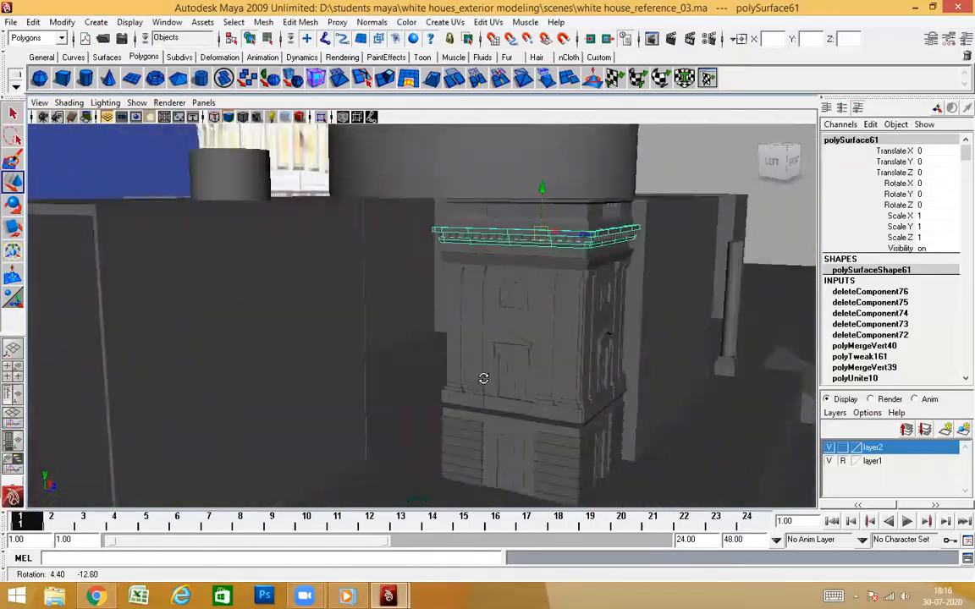
{"action": "left_click_drag", "start_coordinate": [483, 379], "coordinate": [505, 381], "text": "alt"}
{"action": "left_click_drag", "start_coordinate": [534, 336], "coordinate": [554, 334], "text": "alt"}
{"action": "left_click_drag", "start_coordinate": [524, 277], "coordinate": [597, 306], "text": "alt"}
{"action": "left_click_drag", "start_coordinate": [400, 339], "coordinate": [336, 179], "text": "alt"}
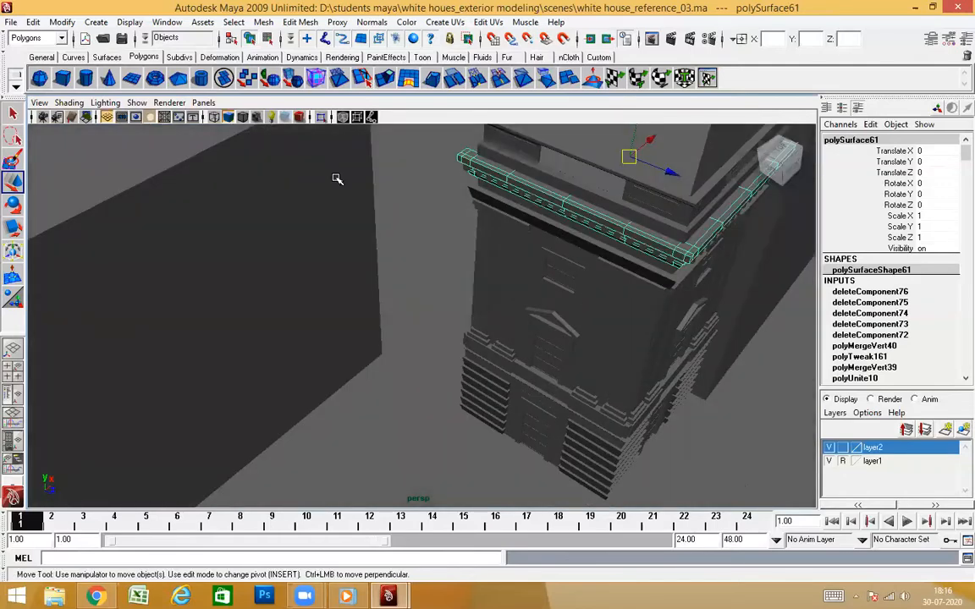
{"action": "left_click_drag", "start_coordinate": [523, 309], "coordinate": [529, 396], "text": "alt"}
{"action": "left_click_drag", "start_coordinate": [354, 368], "coordinate": [402, 273], "text": "alt"}
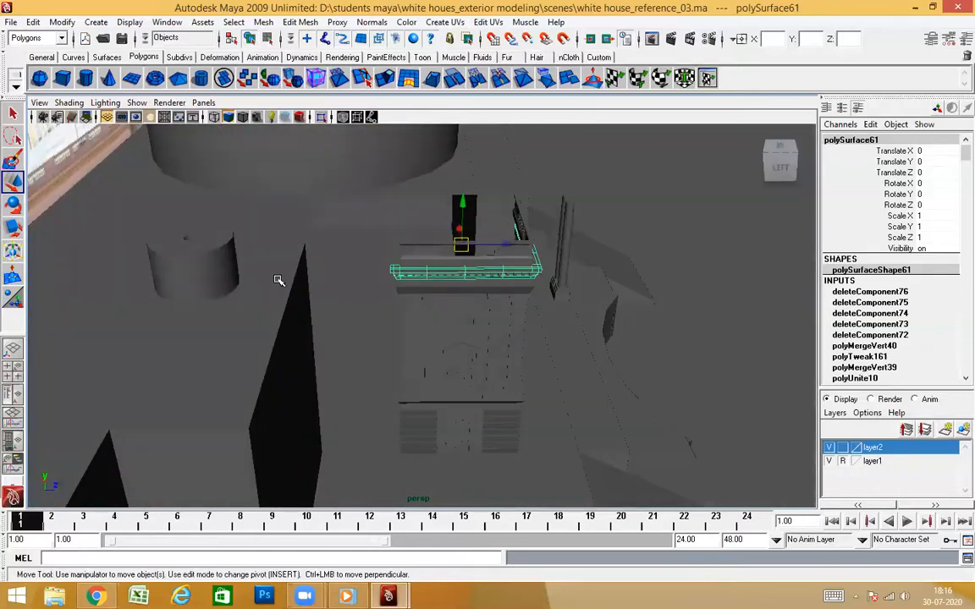
{"action": "left_click_drag", "start_coordinate": [412, 227], "coordinate": [331, 406], "text": "alt"}
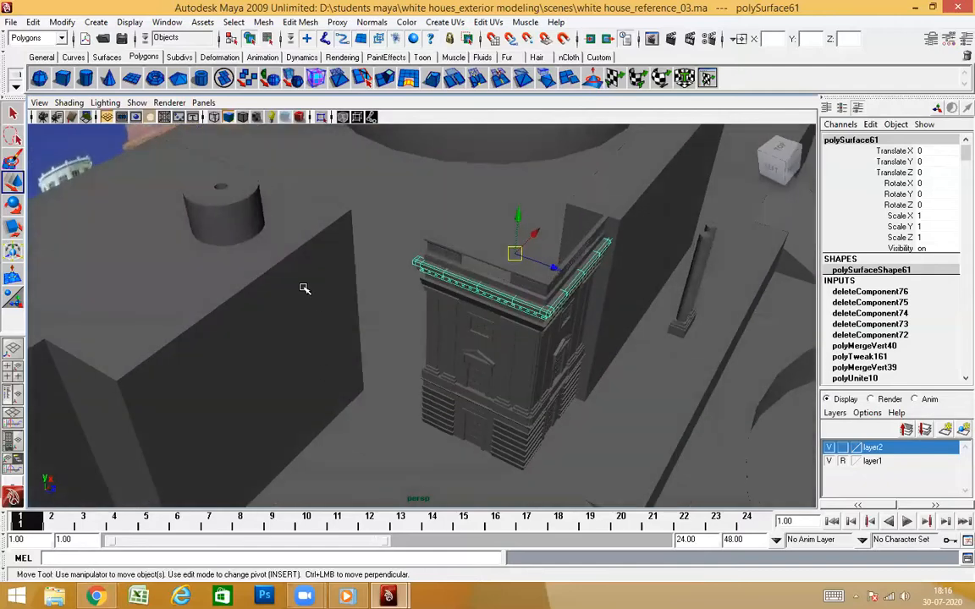
Select the faces at upper-window level on the tower body's side wall and try Duplicate Face on them
{"action": "left_click_drag", "start_coordinate": [400, 339], "coordinate": [511, 384], "text": "alt"}
{"action": "scroll", "coordinate": [487, 332], "scroll_direction": "up", "scroll_amount": 5}
{"action": "left_click", "coordinate": [509, 384]}
{"action": "right_click", "coordinate": [496, 319]}
{"action": "left_click", "coordinate": [499, 350]}
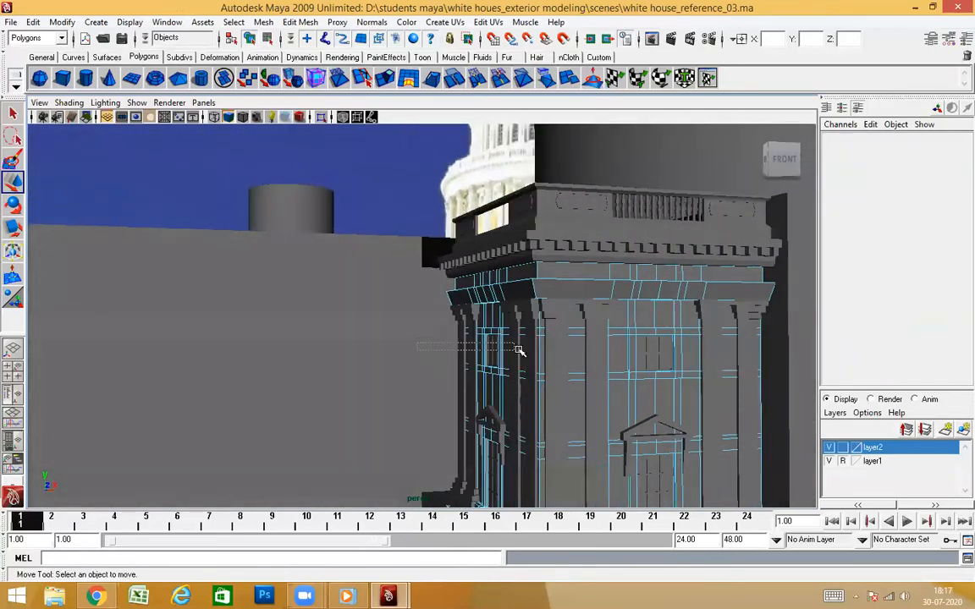
{"action": "left_click_drag", "start_coordinate": [534, 353], "coordinate": [617, 398]}
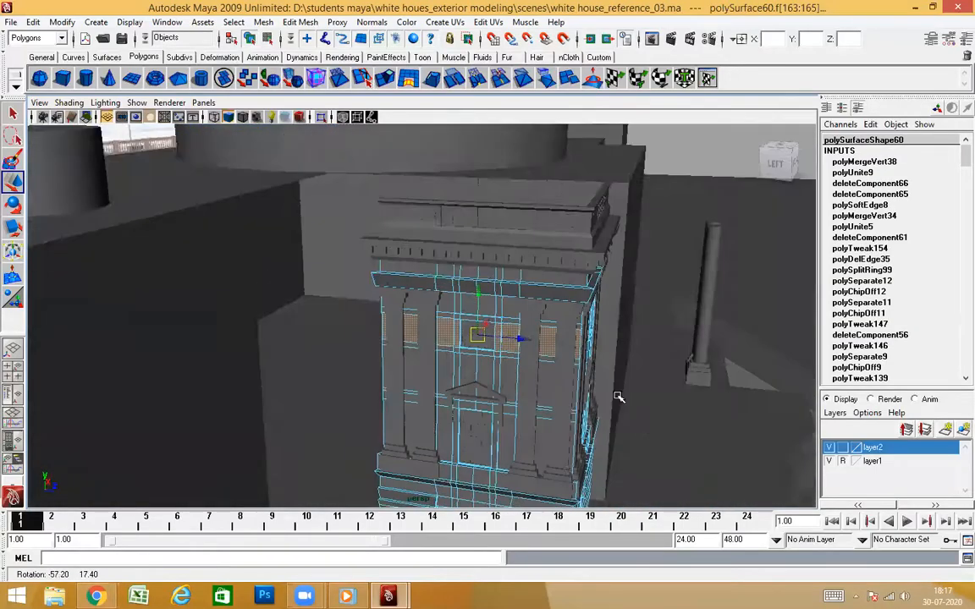
{"action": "scroll", "coordinate": [469, 393], "scroll_direction": "up", "scroll_amount": 3}
{"action": "left_click_drag", "start_coordinate": [469, 394], "coordinate": [447, 391], "text": "alt"}
{"action": "left_click", "coordinate": [137, 21]}
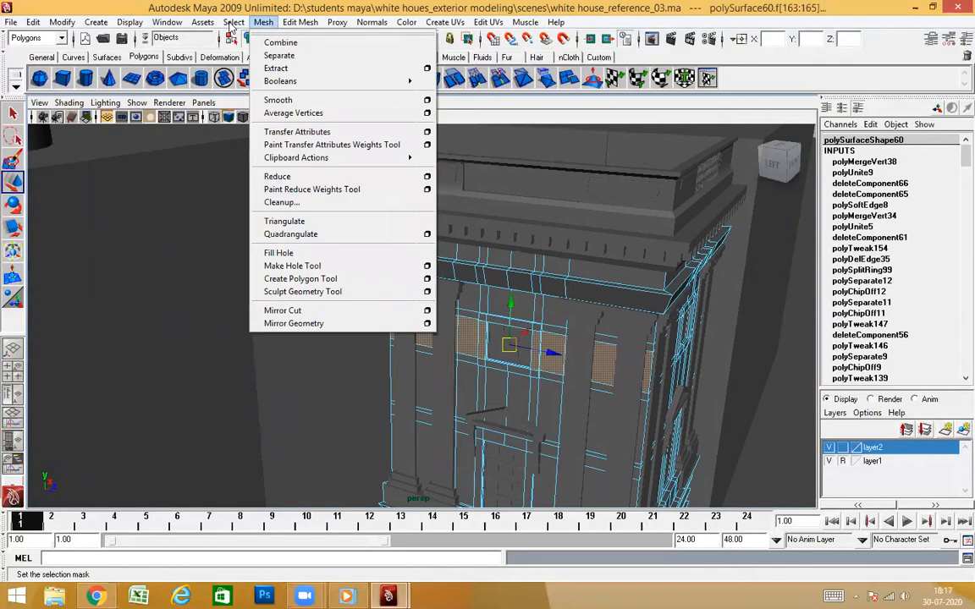
{"action": "left_click_drag", "start_coordinate": [583, 390], "coordinate": [563, 411], "text": "alt"}
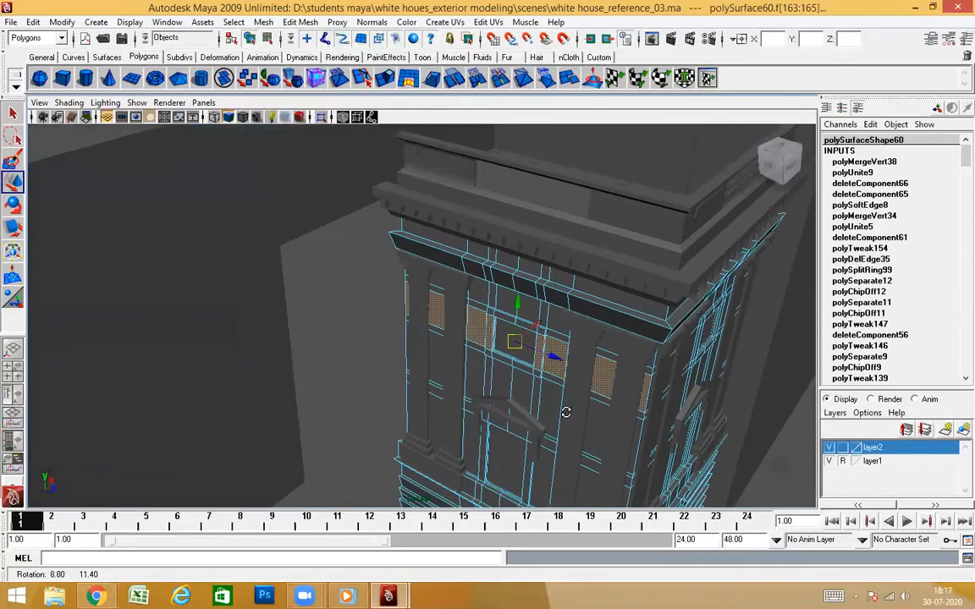
{"action": "right_click", "coordinate": [561, 350], "text": "shift"}
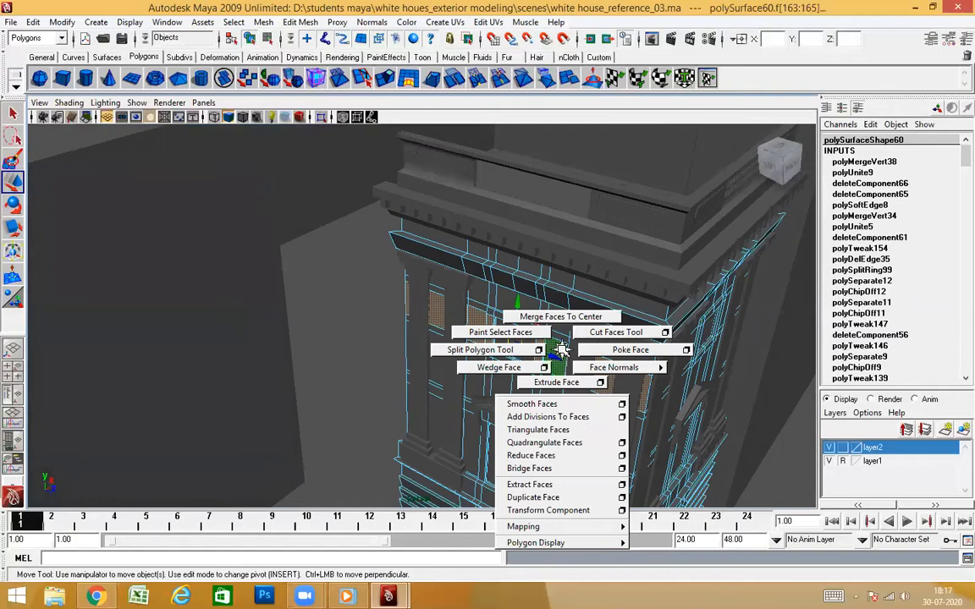
{"action": "left_click", "coordinate": [558, 497]}
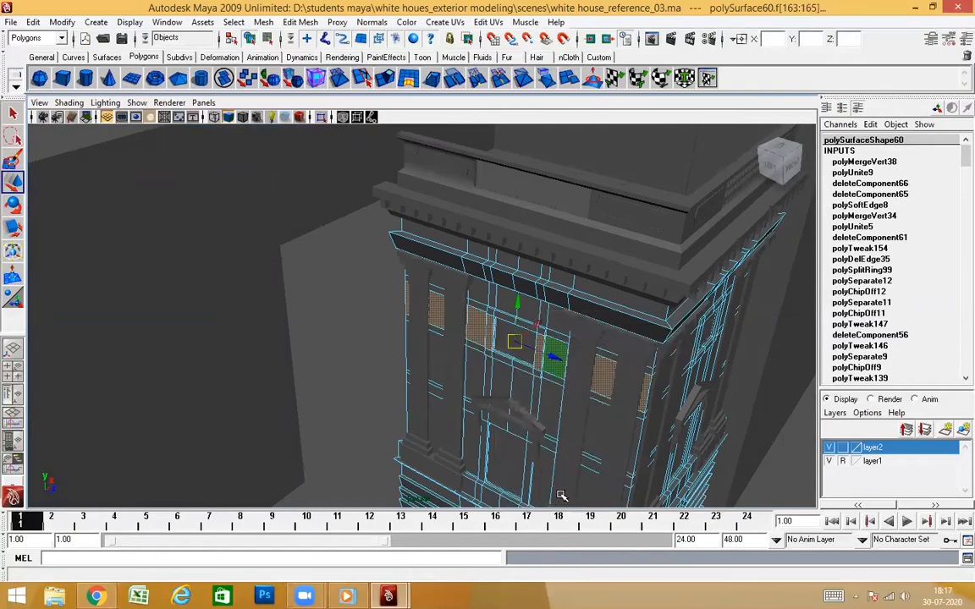
Undo the duplication of the window-level faces
{"action": "left_click_drag", "start_coordinate": [503, 359], "coordinate": [275, 423], "text": "alt"}
{"action": "left_click_drag", "start_coordinate": [429, 368], "coordinate": [515, 341], "text": "alt"}
{"action": "key", "text": "ctrl+z"}
{"action": "key", "text": "ctrl+z"}
Inspect the selected wall faces between the pilasters and toggle the visibility of layer1 off and on
{"action": "left_click_drag", "start_coordinate": [581, 420], "coordinate": [628, 379], "text": "alt"}
{"action": "scroll", "coordinate": [445, 393], "scroll_direction": "up", "scroll_amount": 3}
{"action": "left_click_drag", "start_coordinate": [445, 392], "coordinate": [206, 377], "text": "alt"}
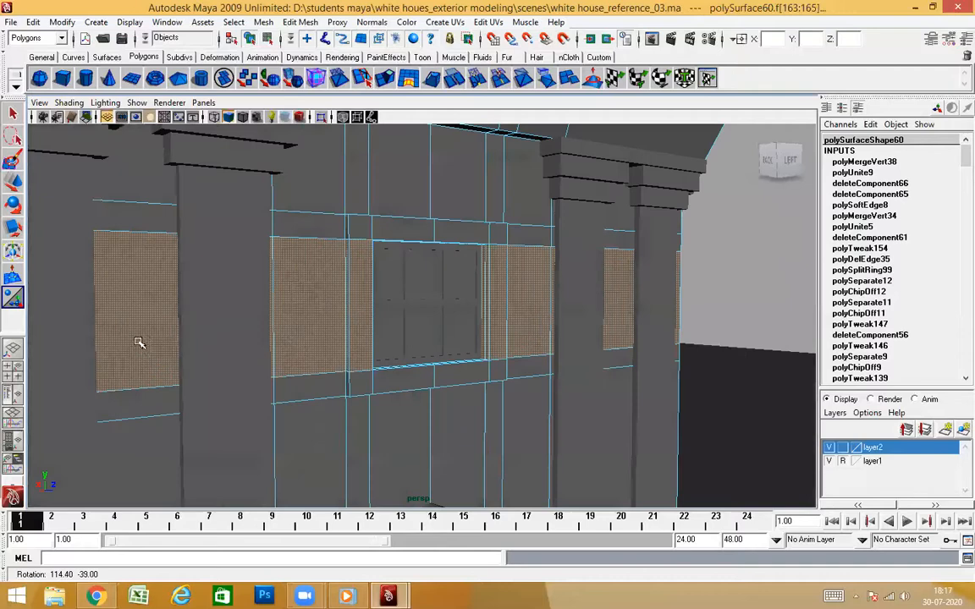
{"action": "left_click_drag", "start_coordinate": [662, 425], "coordinate": [548, 432], "text": "alt"}
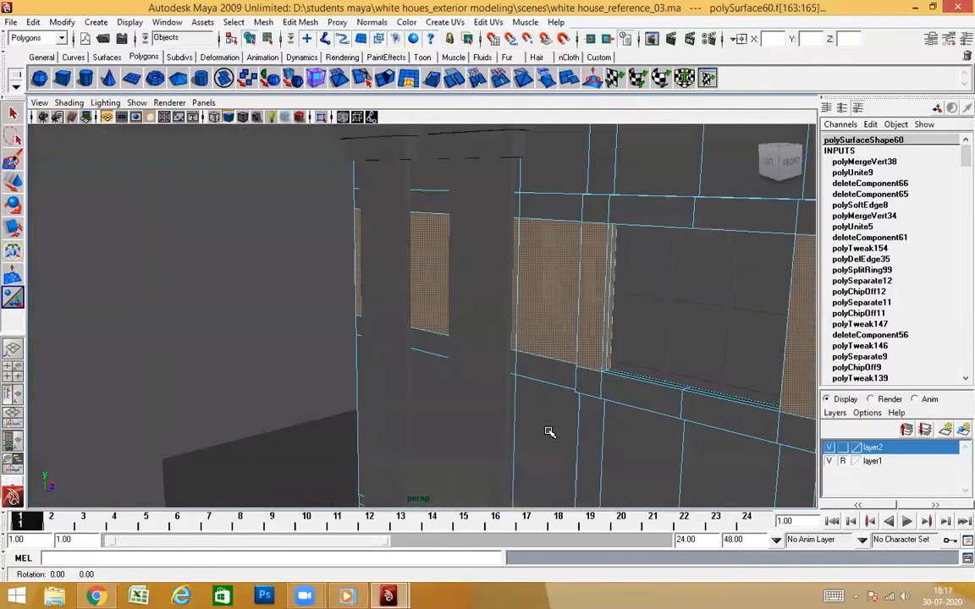
{"action": "left_click_drag", "start_coordinate": [524, 418], "coordinate": [836, 396], "text": "alt"}
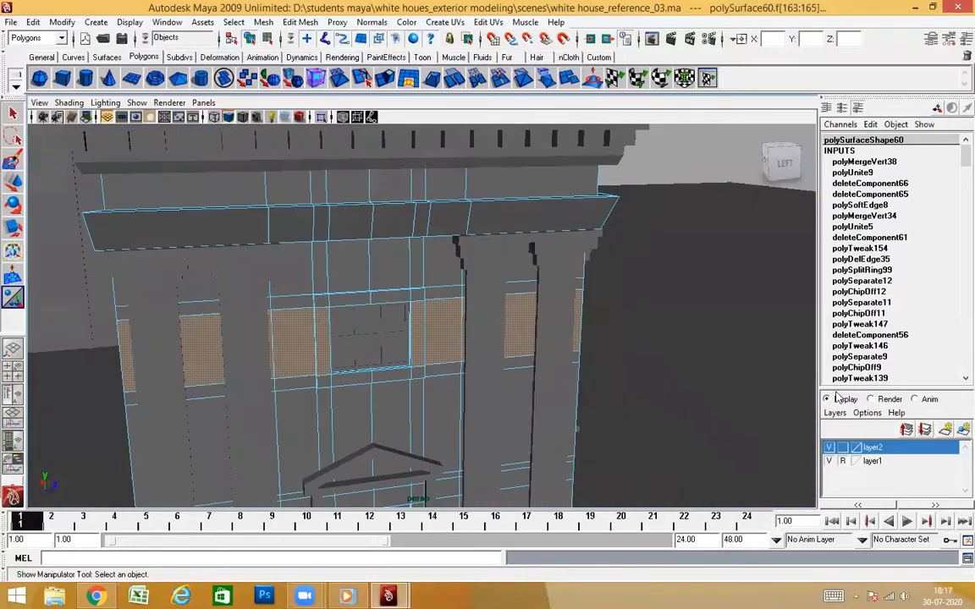
{"action": "left_click", "coordinate": [830, 462]}
{"action": "left_click", "coordinate": [830, 462]}
{"action": "left_click_drag", "start_coordinate": [643, 390], "coordinate": [297, 393], "text": "alt"}
{"action": "right_click_drag", "start_coordinate": [516, 401], "coordinate": [398, 398], "text": "alt"}
Isolate the tower body, select the row of side-wall faces directly below the lower cornice, and show the whole scene again
{"action": "key", "text": "F8"}
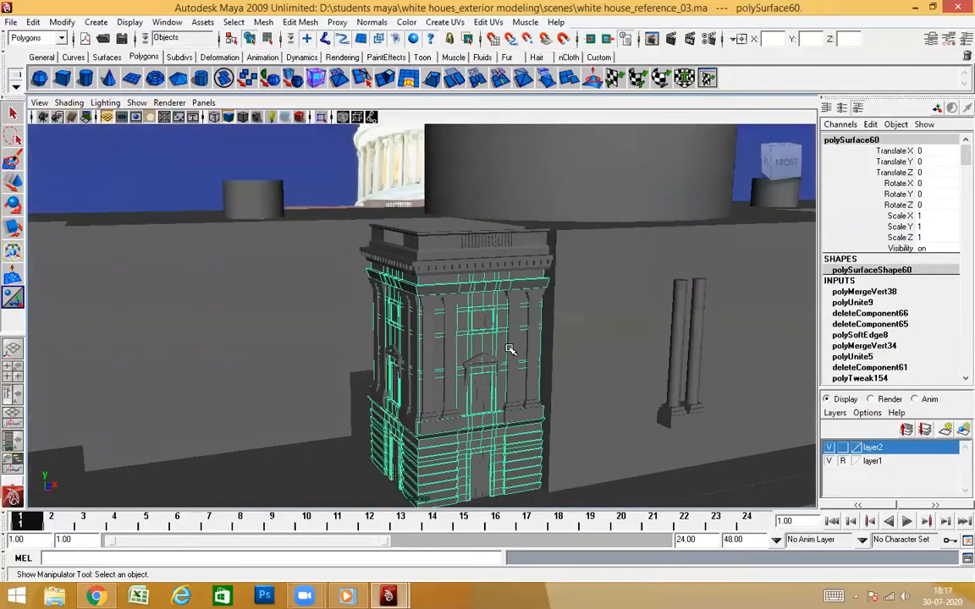
{"action": "left_click", "coordinate": [321, 117]}
{"action": "left_click_drag", "start_coordinate": [389, 336], "coordinate": [347, 287], "text": "alt"}
{"action": "scroll", "coordinate": [423, 342], "scroll_direction": "up", "scroll_amount": 6}
{"action": "right_click", "coordinate": [341, 257]}
{"action": "right_click_drag", "start_coordinate": [342, 257], "coordinate": [331, 227]}
{"action": "left_click_drag", "start_coordinate": [350, 279], "coordinate": [381, 255], "text": "alt"}
{"action": "mouse_move", "coordinate": [400, 312]}
{"action": "left_mouse_down", "text": "alt"}
{"action": "mouse_move", "coordinate": [548, 303]}
{"action": "mouse_move", "coordinate": [551, 288]}
{"action": "mouse_move", "coordinate": [408, 322]}
{"action": "left_mouse_up", "text": "alt"}
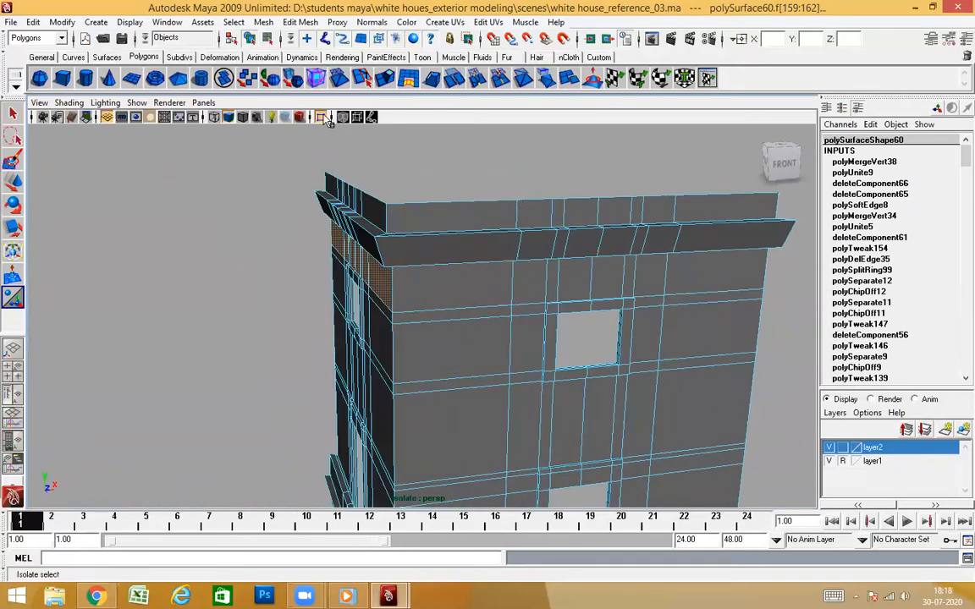
{"action": "left_click", "coordinate": [328, 119]}
Duplicate the selected faces with Separate duplicated faces enabled and pull the copied strip outwards from the side wall
{"action": "right_click", "coordinate": [487, 277], "text": "shift"}
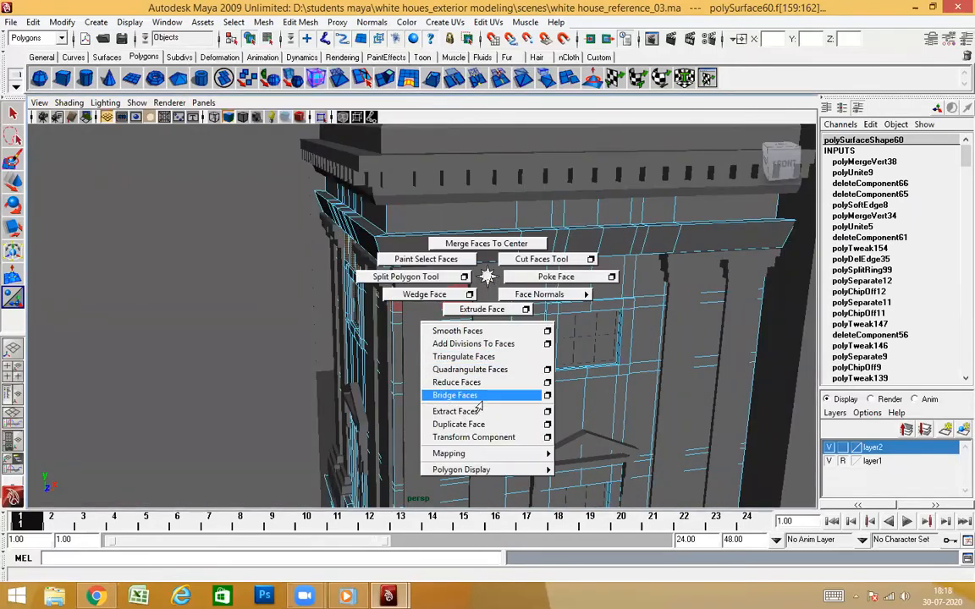
{"action": "left_click", "coordinate": [547, 425]}
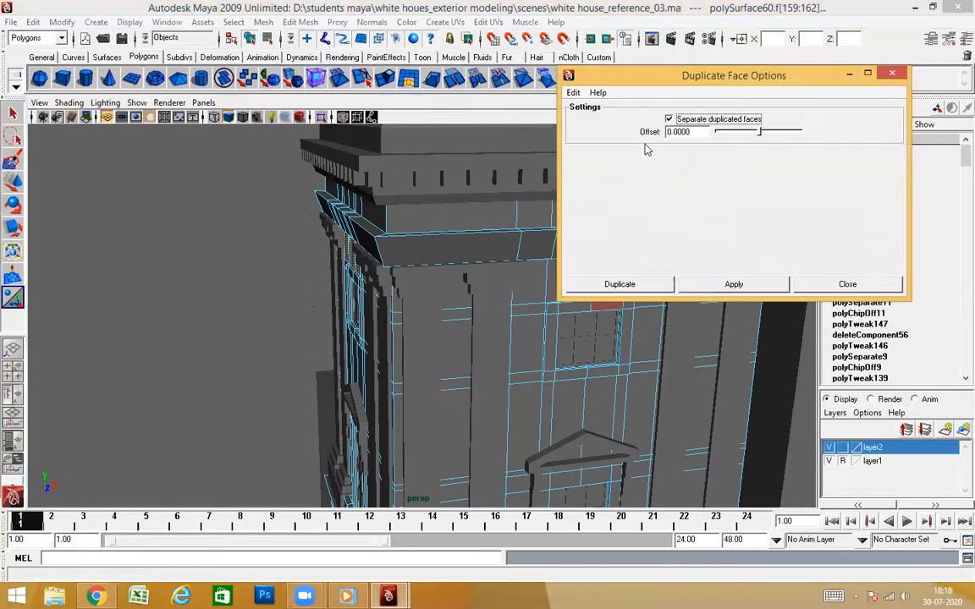
{"action": "left_click", "coordinate": [609, 123]}
{"action": "left_click", "coordinate": [613, 286]}
{"action": "left_click_drag", "start_coordinate": [613, 286], "coordinate": [441, 363], "text": "alt"}
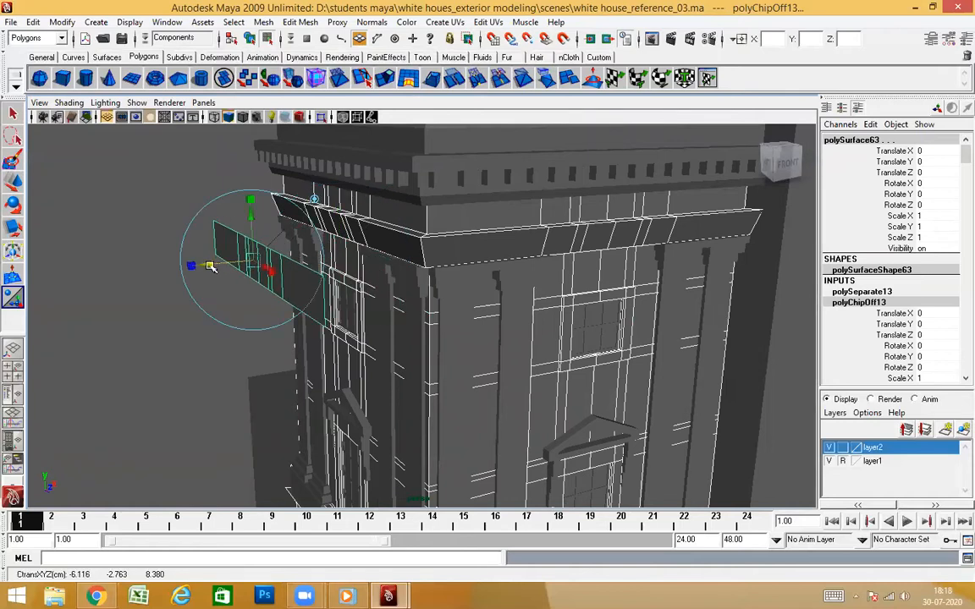
Select the duplicated strip as an object, center its pivot and place the pivot at the strip's front-side end
{"action": "left_click_drag", "start_coordinate": [436, 379], "coordinate": [448, 370], "text": "alt"}
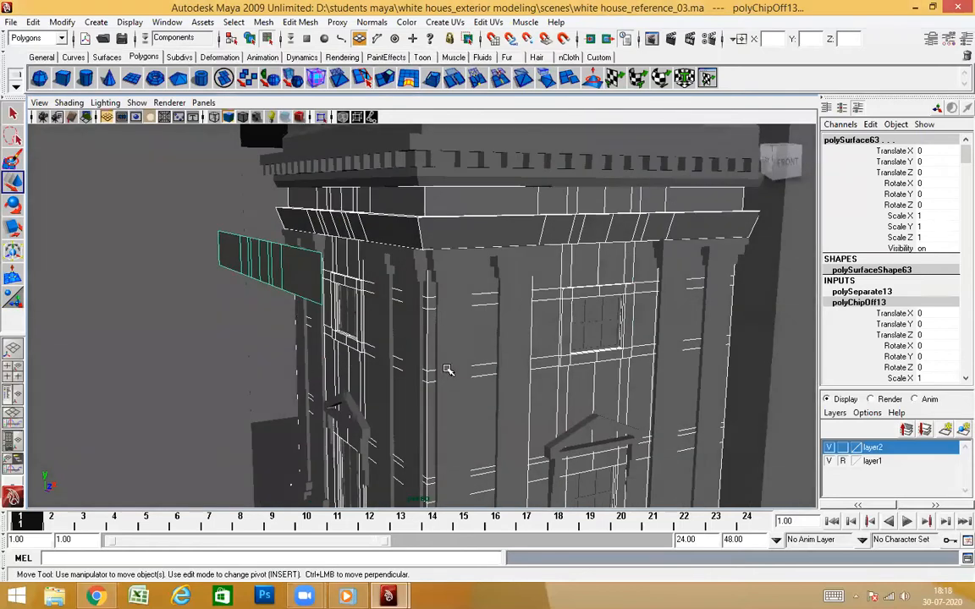
{"action": "left_click", "coordinate": [550, 292]}
{"action": "left_click_drag", "start_coordinate": [572, 385], "coordinate": [368, 351], "text": "alt"}
{"action": "left_click", "coordinate": [403, 294]}
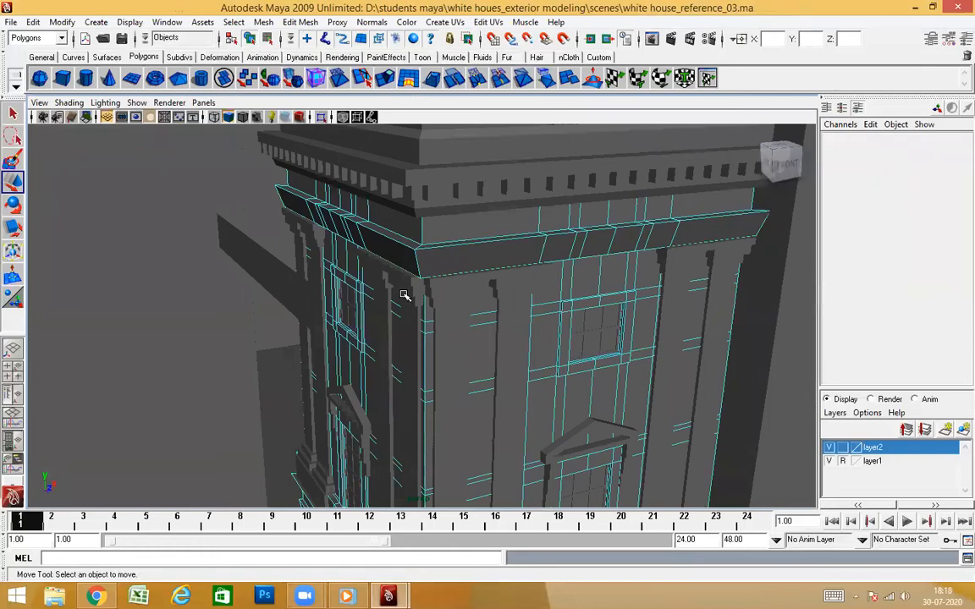
{"action": "left_click", "coordinate": [631, 293]}
{"action": "left_click", "coordinate": [280, 278]}
{"action": "left_click_drag", "start_coordinate": [338, 317], "coordinate": [406, 373], "text": "alt"}
{"action": "scroll", "coordinate": [446, 362], "scroll_direction": "down", "scroll_amount": 3}
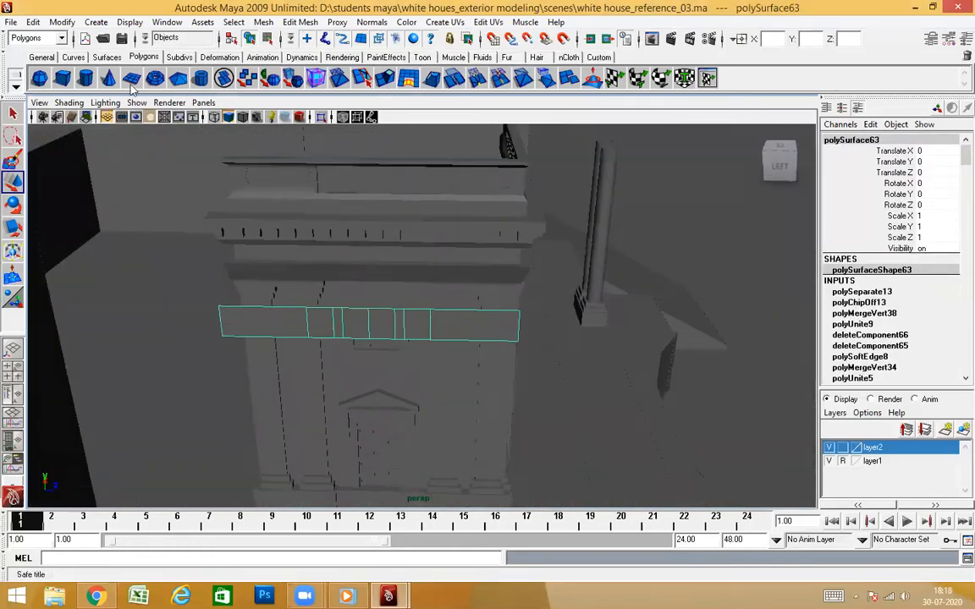
{"action": "left_click", "coordinate": [59, 21]}
{"action": "left_click", "coordinate": [82, 162]}
{"action": "left_click_drag", "start_coordinate": [550, 405], "coordinate": [535, 370], "text": "alt"}
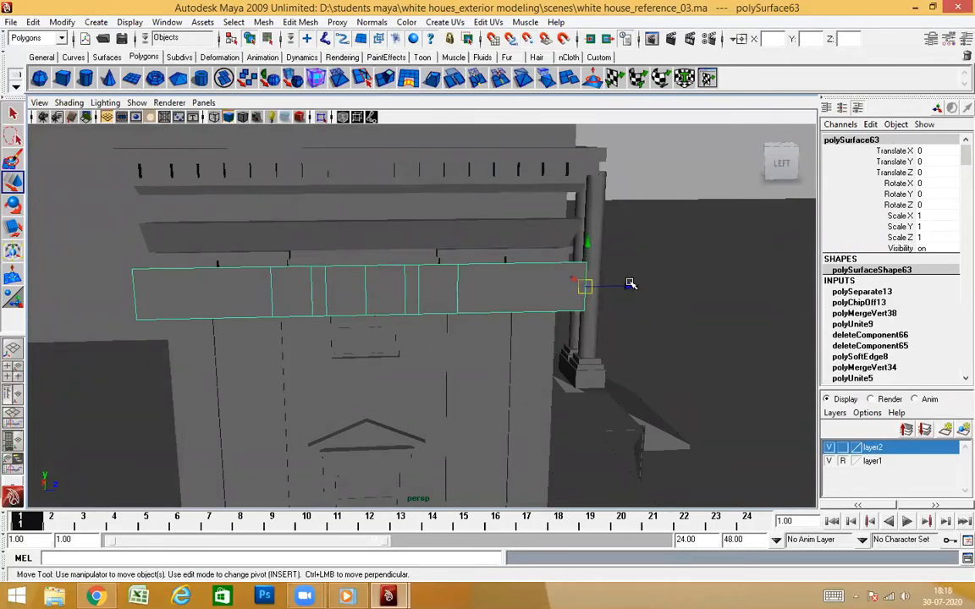
Move the strip to Translate Z -2.161 and Translate X 0.485, placing it beside the tower's rear side edge
{"action": "left_click_drag", "start_coordinate": [550, 392], "coordinate": [444, 379], "text": "alt"}
{"action": "key", "text": "4"}
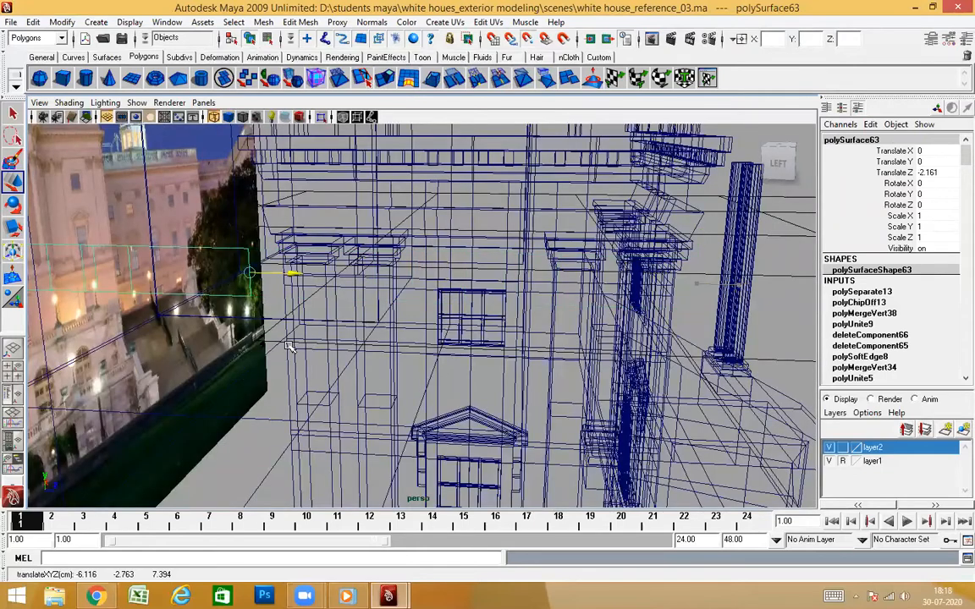
{"action": "key", "text": "5"}
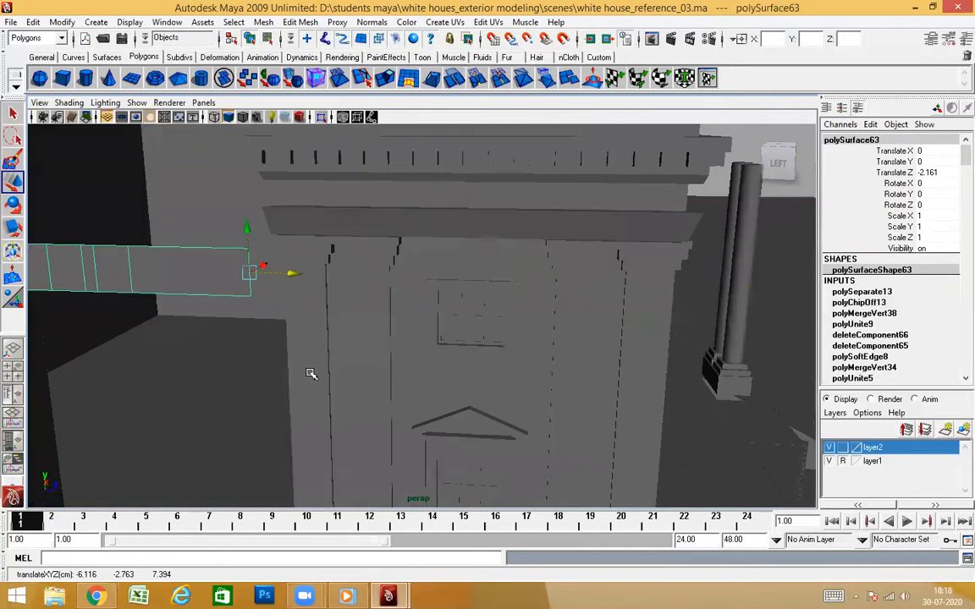
{"action": "left_click_drag", "start_coordinate": [311, 374], "coordinate": [256, 385], "text": "alt"}
{"action": "left_click_drag", "start_coordinate": [342, 338], "coordinate": [399, 402], "text": "alt"}
{"action": "right_click_drag", "start_coordinate": [398, 402], "coordinate": [440, 378], "text": "alt"}
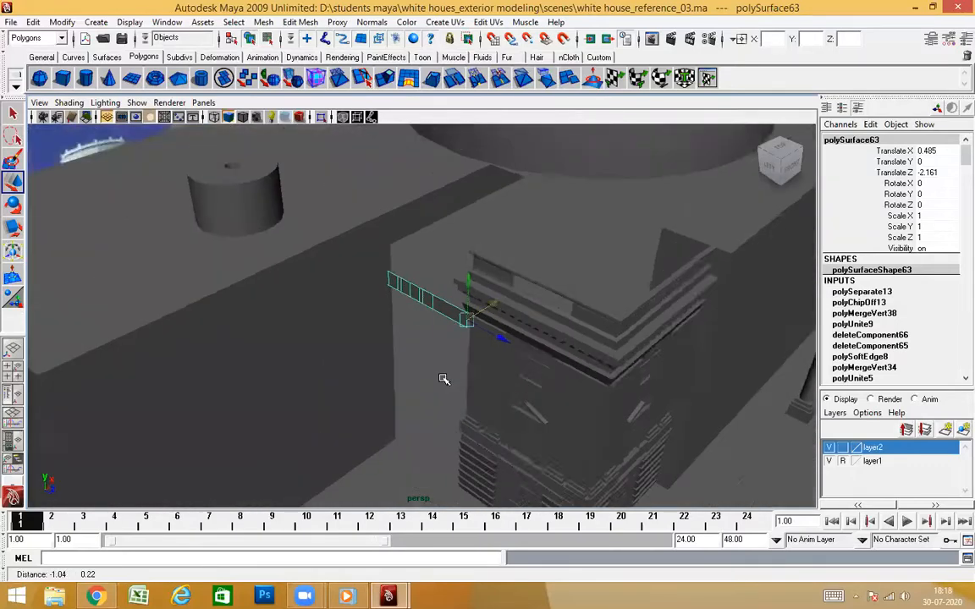
Try moving only the side-wing block under the roof drum back to Translate Z 3.733, in line with the copied strip's rear end
{"action": "middle_click_drag", "start_coordinate": [443, 379], "coordinate": [467, 385], "text": "alt"}
{"action": "scroll", "coordinate": [359, 337], "scroll_direction": "up", "scroll_amount": 1}
{"action": "left_click", "coordinate": [359, 338]}
{"action": "scroll", "coordinate": [380, 406], "scroll_direction": "down", "scroll_amount": 3}
{"action": "left_click_drag", "start_coordinate": [388, 424], "coordinate": [465, 446], "text": "alt"}
{"action": "left_click_drag", "start_coordinate": [425, 379], "coordinate": [394, 356]}
{"action": "left_click_drag", "start_coordinate": [391, 415], "coordinate": [364, 420]}
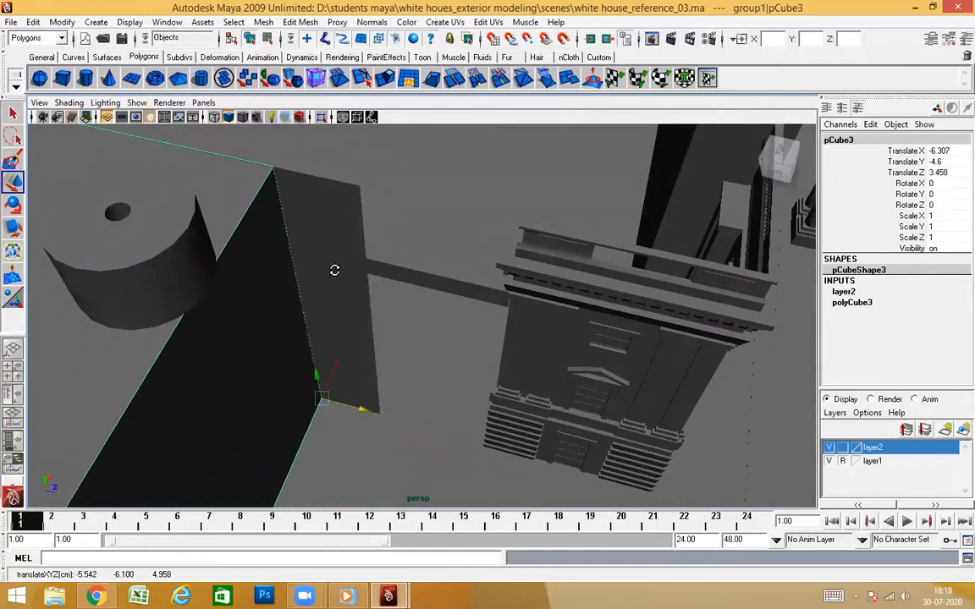
{"action": "left_click_drag", "start_coordinate": [334, 270], "coordinate": [337, 261], "text": "alt"}
{"action": "key", "text": "4"}
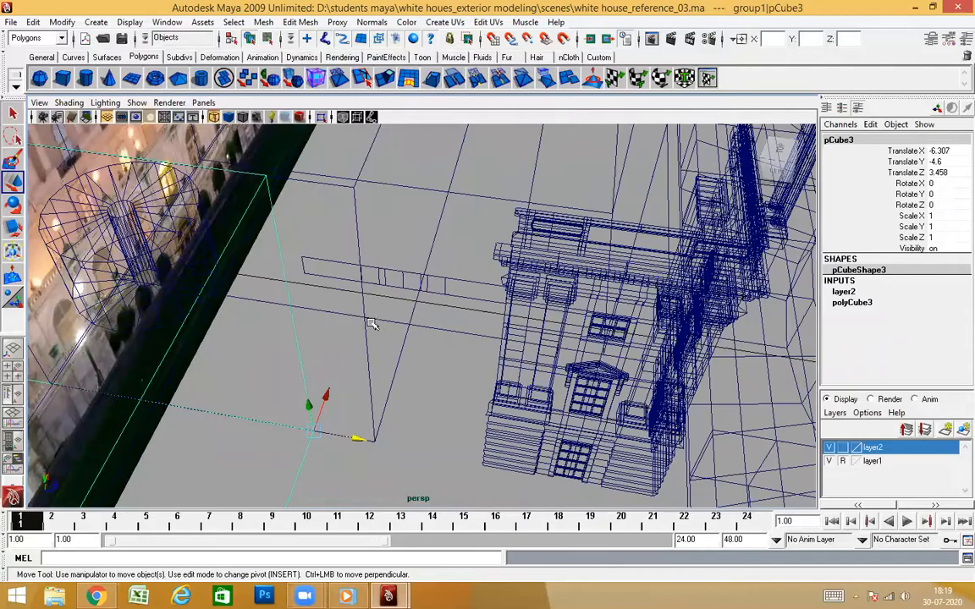
{"action": "mouse_move", "coordinate": [445, 356]}
{"action": "left_mouse_down", "text": "alt"}
{"action": "mouse_move", "coordinate": [434, 343]}
{"action": "mouse_move", "coordinate": [491, 393]}
{"action": "mouse_move", "coordinate": [404, 389]}
{"action": "mouse_move", "coordinate": [420, 406]}
{"action": "mouse_move", "coordinate": [304, 359]}
{"action": "left_mouse_up", "text": "alt"}
{"action": "key", "text": "5"}
{"action": "left_click", "coordinate": [282, 399]}
{"action": "left_click_drag", "start_coordinate": [283, 399], "coordinate": [385, 406], "text": "alt"}
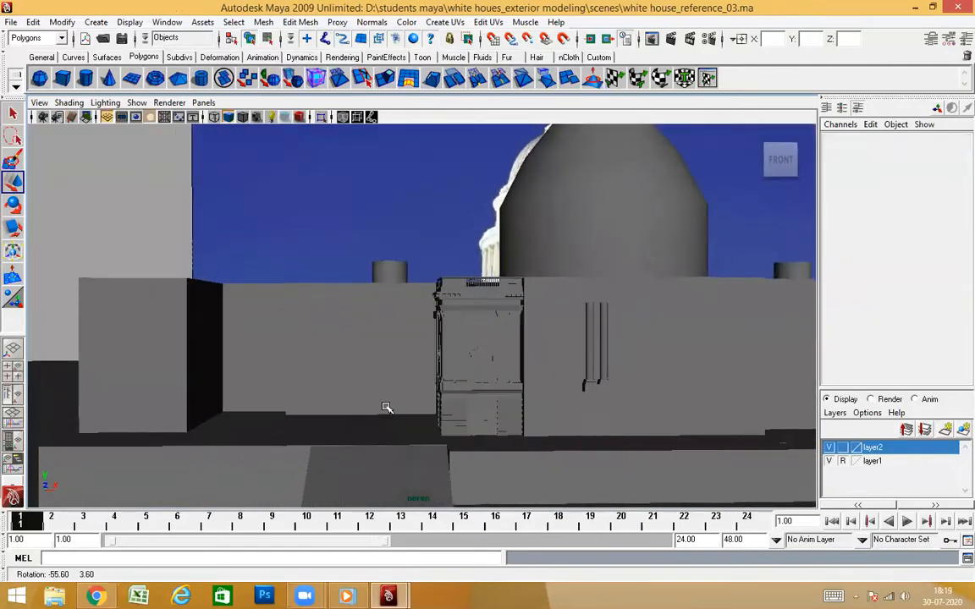
Undo the move of the single side-wing block
{"action": "left_click_drag", "start_coordinate": [480, 416], "coordinate": [269, 332], "text": "alt"}
{"action": "scroll", "coordinate": [372, 427], "scroll_direction": "down", "scroll_amount": 4}
{"action": "left_click_drag", "start_coordinate": [420, 410], "coordinate": [291, 285], "text": "alt"}
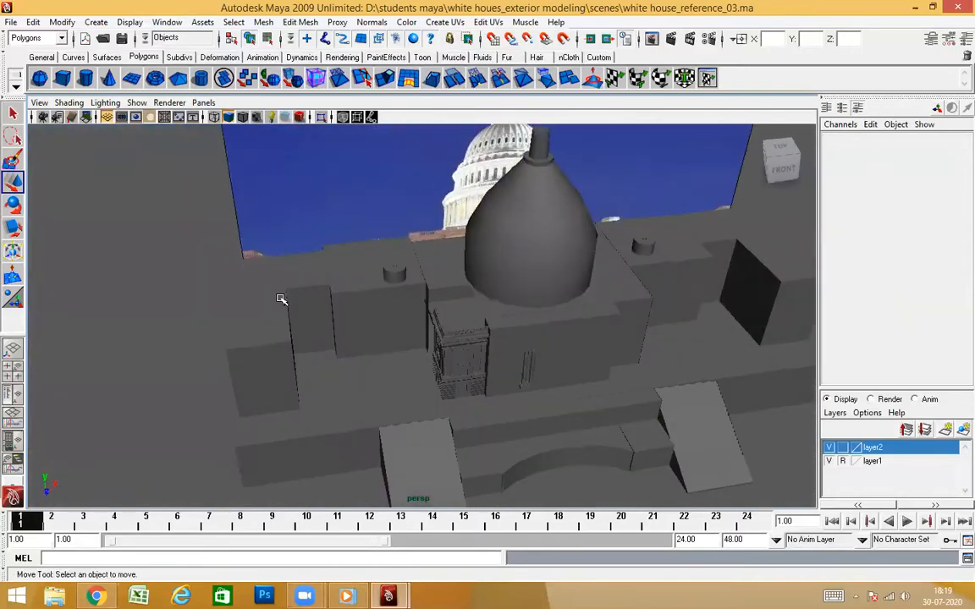
{"action": "left_click", "coordinate": [292, 308]}
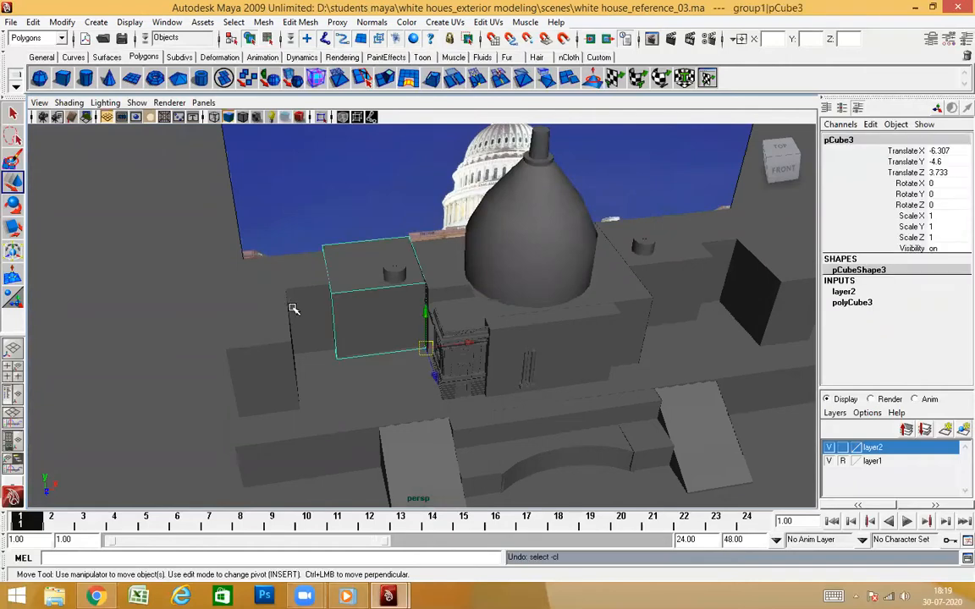
{"action": "left_click_drag", "start_coordinate": [531, 345], "coordinate": [386, 249], "text": "alt"}
Select the roof drum together with the three adjoining side-wing blocks
{"action": "left_click", "coordinate": [389, 238]}
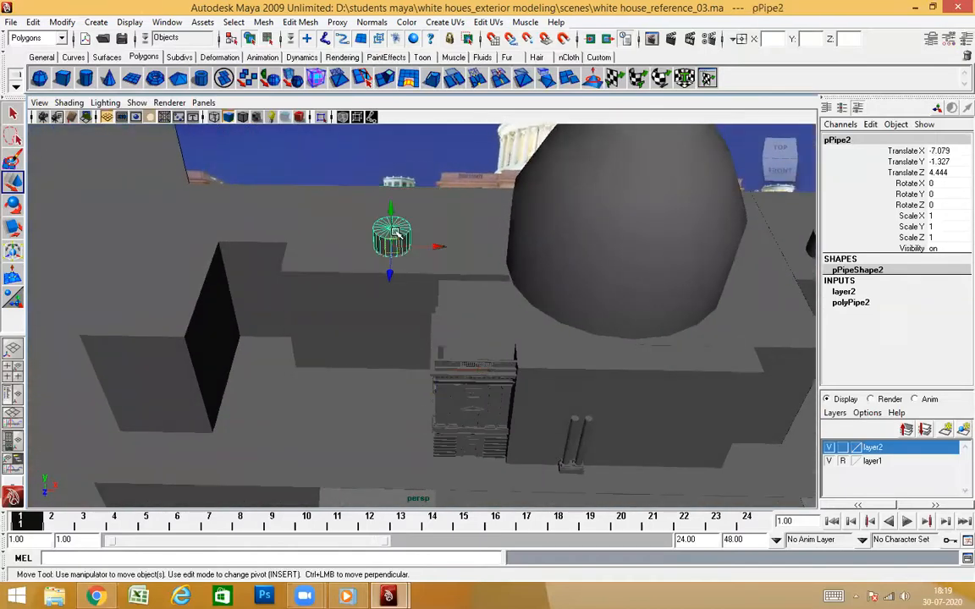
{"action": "left_click", "coordinate": [321, 307], "text": "shift"}
{"action": "left_click", "coordinate": [284, 263], "text": "shift"}
{"action": "left_click", "coordinate": [305, 262]}
{"action": "left_click", "coordinate": [390, 236]}
{"action": "left_click", "coordinate": [205, 245], "text": "shift"}
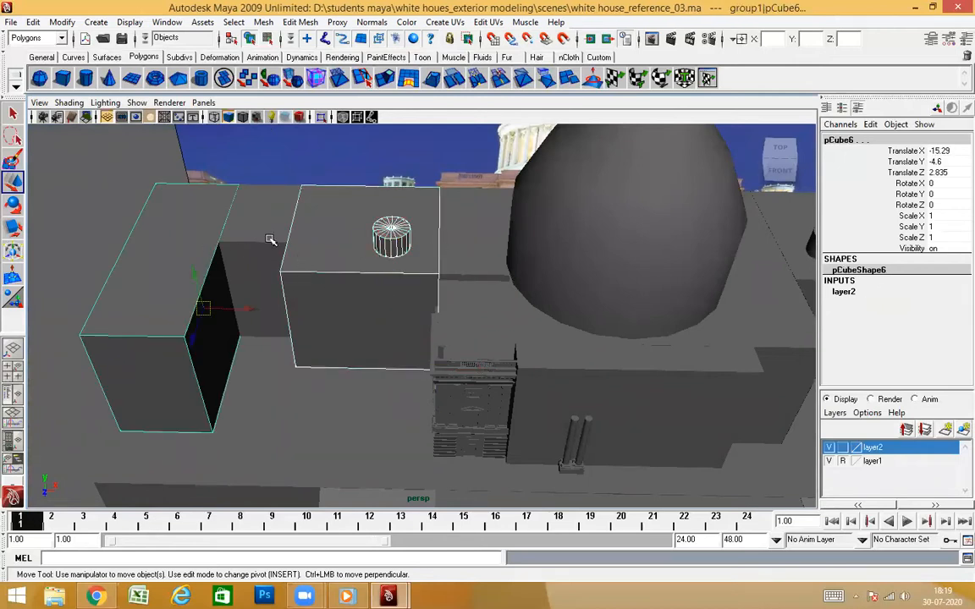
Move the selected blocks and drum back to the copied strip's rear end, with the middle block at Translate Z 2.233
{"action": "left_click_drag", "start_coordinate": [352, 376], "coordinate": [476, 389], "text": "alt"}
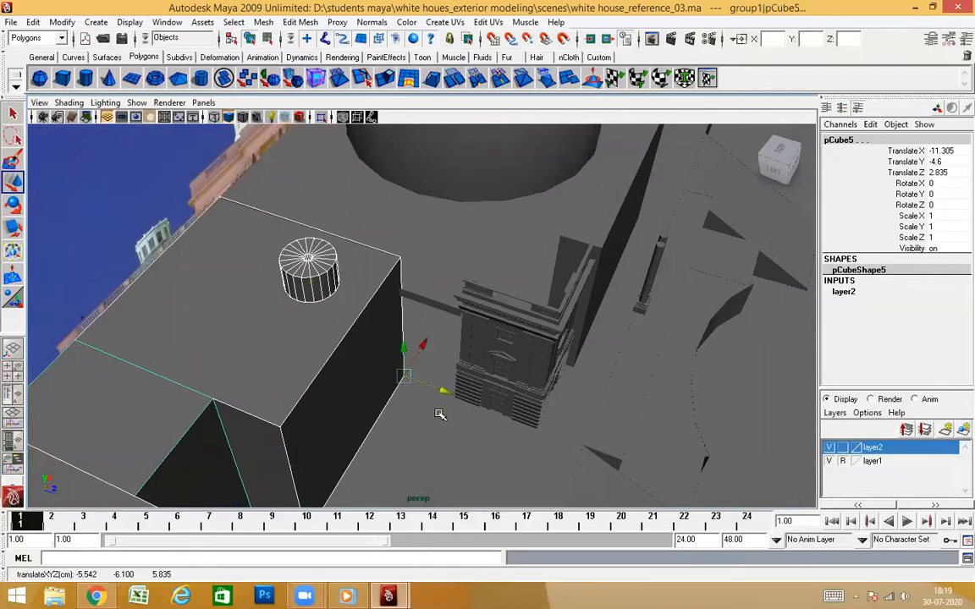
{"action": "left_click_drag", "start_coordinate": [445, 392], "coordinate": [310, 375]}
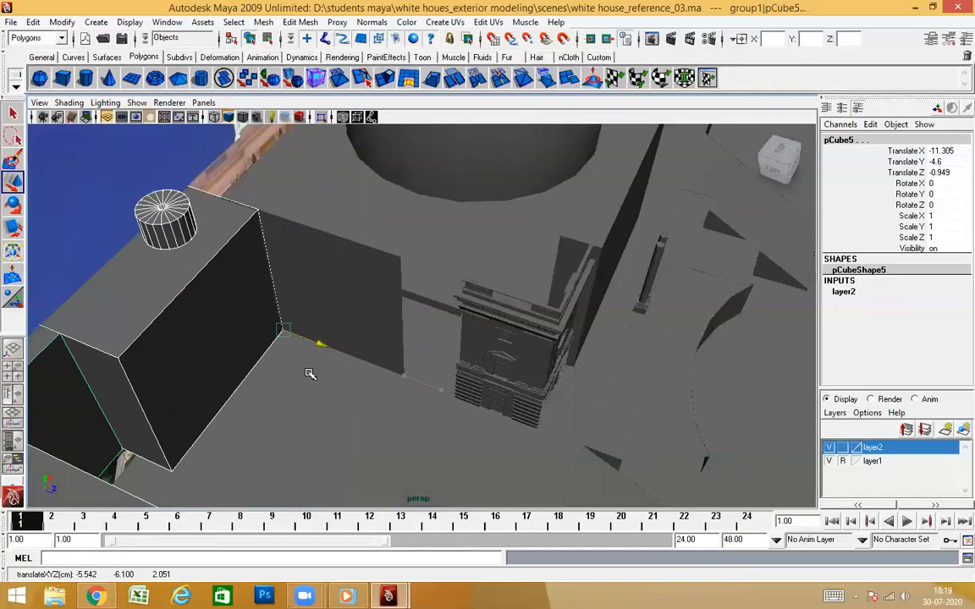
{"action": "mouse_move", "coordinate": [412, 394]}
{"action": "left_mouse_down", "text": "alt"}
{"action": "mouse_move", "coordinate": [396, 375]}
{"action": "mouse_move", "coordinate": [398, 396]}
{"action": "mouse_move", "coordinate": [393, 387]}
{"action": "left_mouse_up", "text": "alt"}
{"action": "key", "text": "4"}
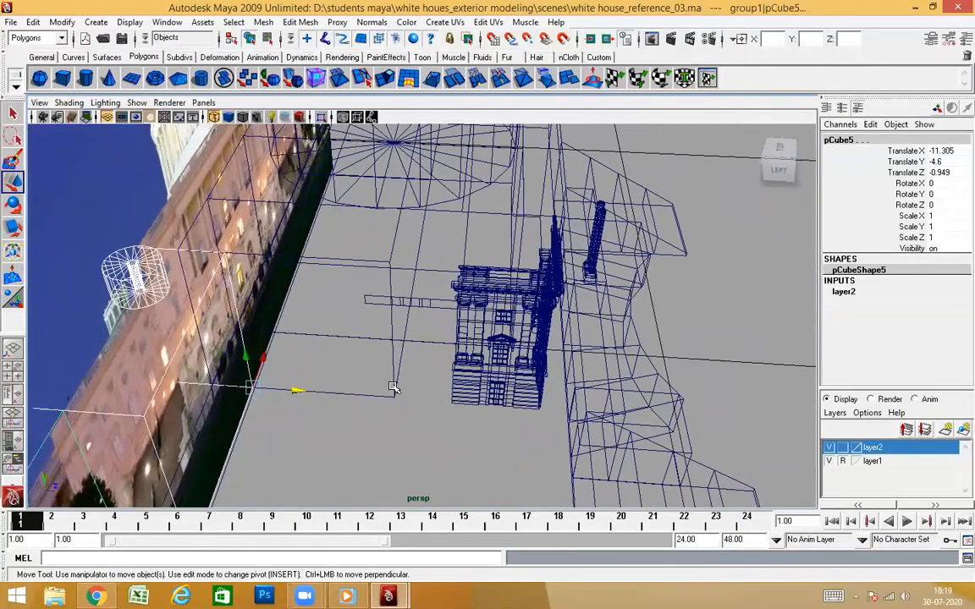
{"action": "middle_click_drag", "start_coordinate": [364, 295], "coordinate": [366, 307]}
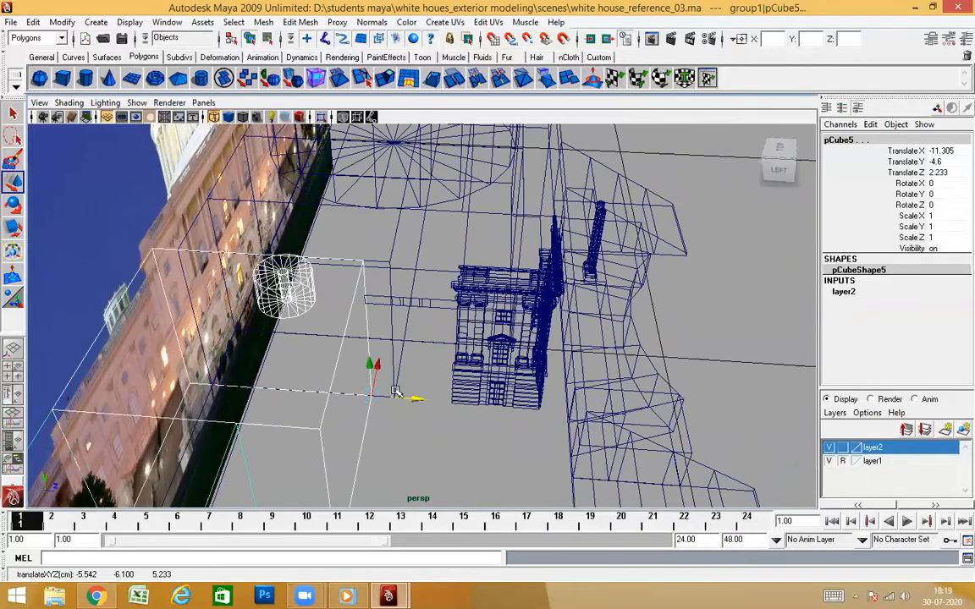
{"action": "key", "text": "5"}
Clear the selection and examine the recess between tower and side wing and the tower's side cornice from several angles
{"action": "left_click_drag", "start_coordinate": [490, 430], "coordinate": [325, 392], "text": "alt"}
{"action": "left_click", "coordinate": [172, 198]}
{"action": "left_click_drag", "start_coordinate": [402, 369], "coordinate": [582, 437], "text": "alt"}
{"action": "left_click_drag", "start_coordinate": [511, 372], "coordinate": [575, 377], "text": "alt"}
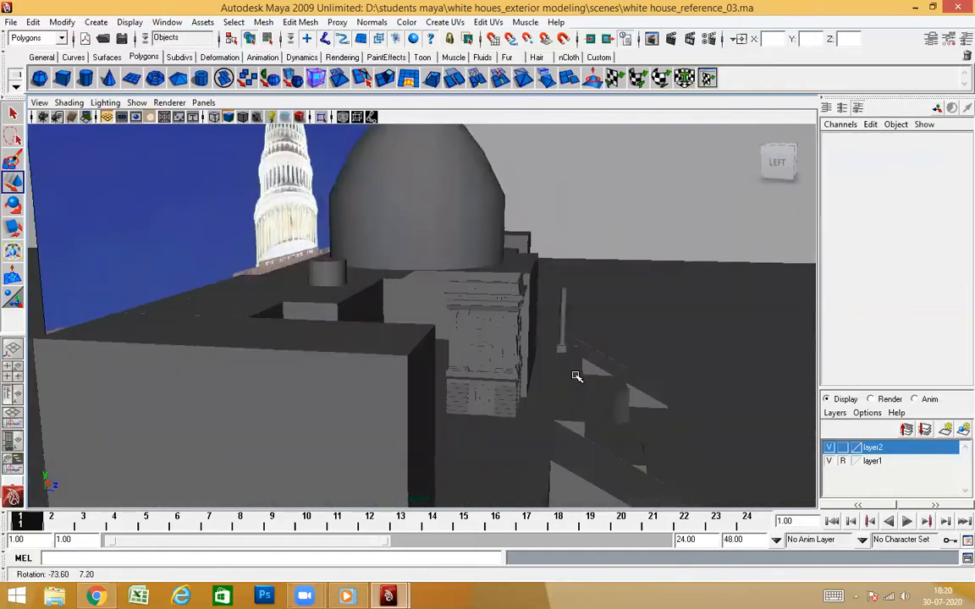
{"action": "left_click_drag", "start_coordinate": [458, 328], "coordinate": [418, 378], "text": "alt"}
{"action": "middle_click_drag", "start_coordinate": [418, 377], "coordinate": [408, 375], "text": "alt"}
{"action": "left_click_drag", "start_coordinate": [401, 394], "coordinate": [364, 399], "text": "alt"}
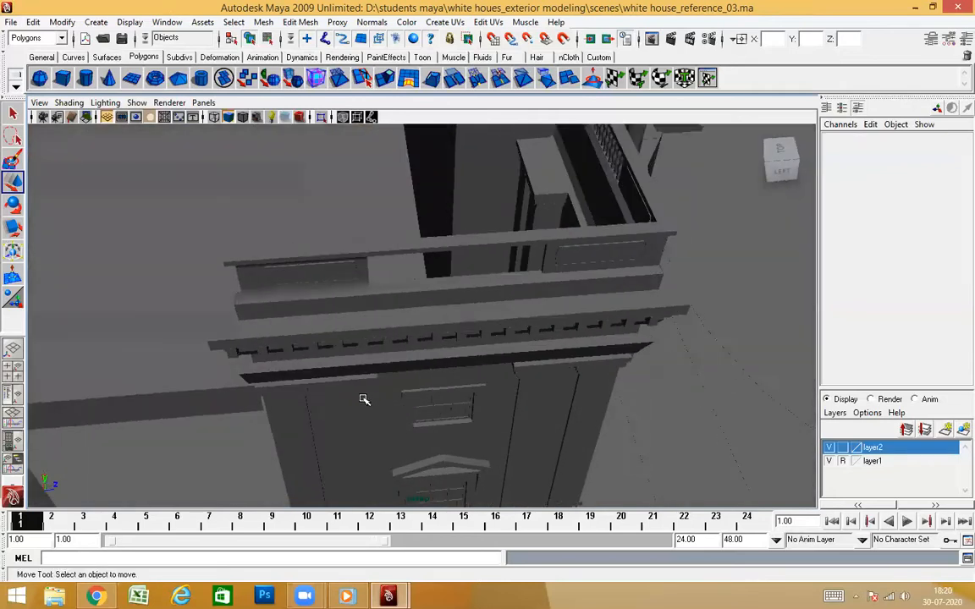
{"action": "left_click_drag", "start_coordinate": [429, 394], "coordinate": [485, 379], "text": "alt"}
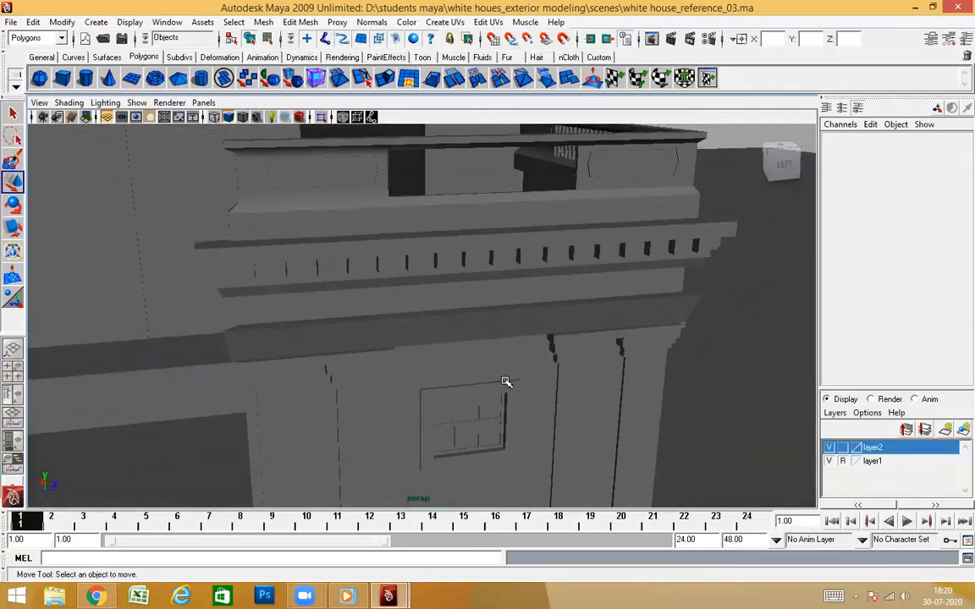
{"action": "left_click_drag", "start_coordinate": [505, 382], "coordinate": [442, 440], "text": "alt"}
{"action": "left_click_drag", "start_coordinate": [473, 347], "coordinate": [501, 423], "text": "alt"}
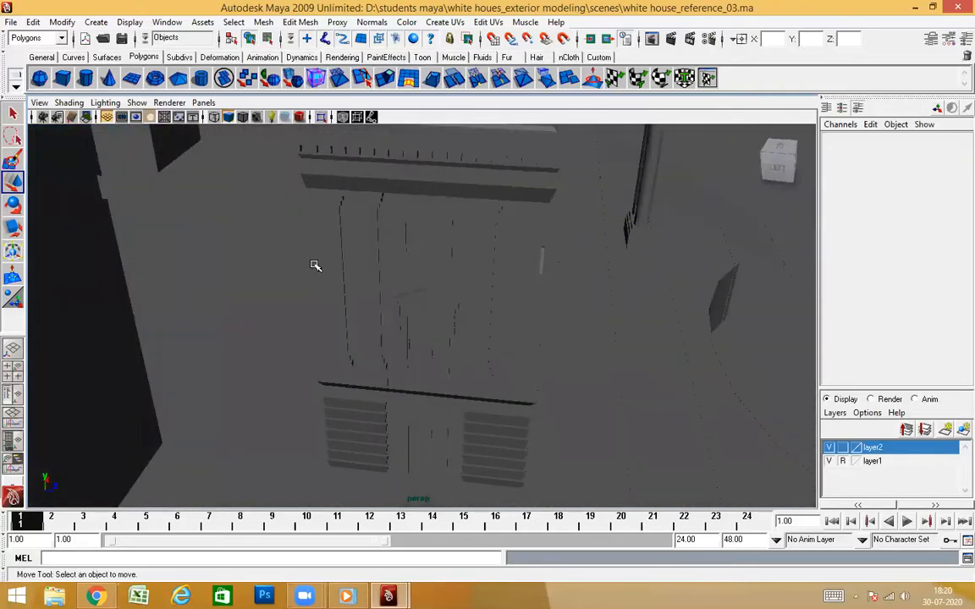
{"action": "left_click_drag", "start_coordinate": [481, 347], "coordinate": [138, 236], "text": "alt"}
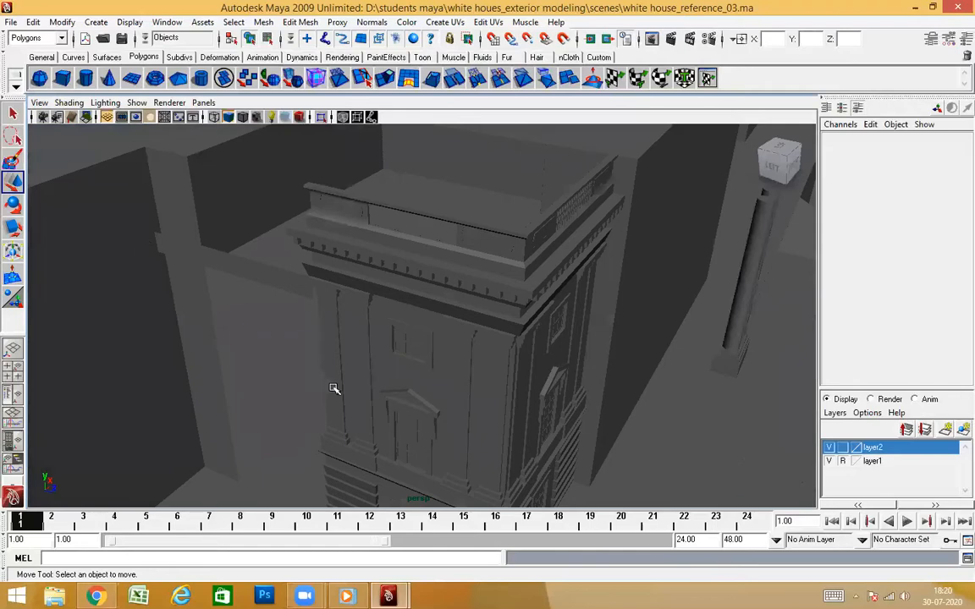
Delete the copied strip that spans the gap between the tower and the side-wing block
{"action": "left_click_drag", "start_coordinate": [334, 388], "coordinate": [350, 372], "text": "alt"}
{"action": "left_click", "coordinate": [267, 288]}
{"action": "left_click_drag", "start_coordinate": [266, 288], "coordinate": [389, 326], "text": "alt"}
{"action": "key", "text": "Delete"}
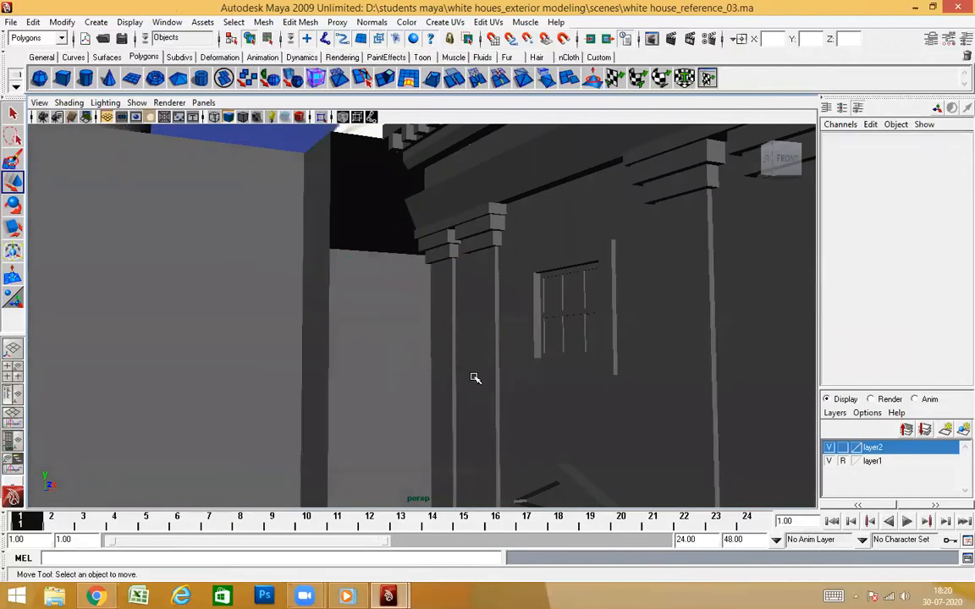
{"action": "scroll", "coordinate": [541, 359], "scroll_direction": "down", "scroll_amount": 5}
{"action": "left_click_drag", "start_coordinate": [561, 352], "coordinate": [635, 425], "text": "alt"}
{"action": "scroll", "coordinate": [461, 354], "scroll_direction": "down", "scroll_amount": 7}
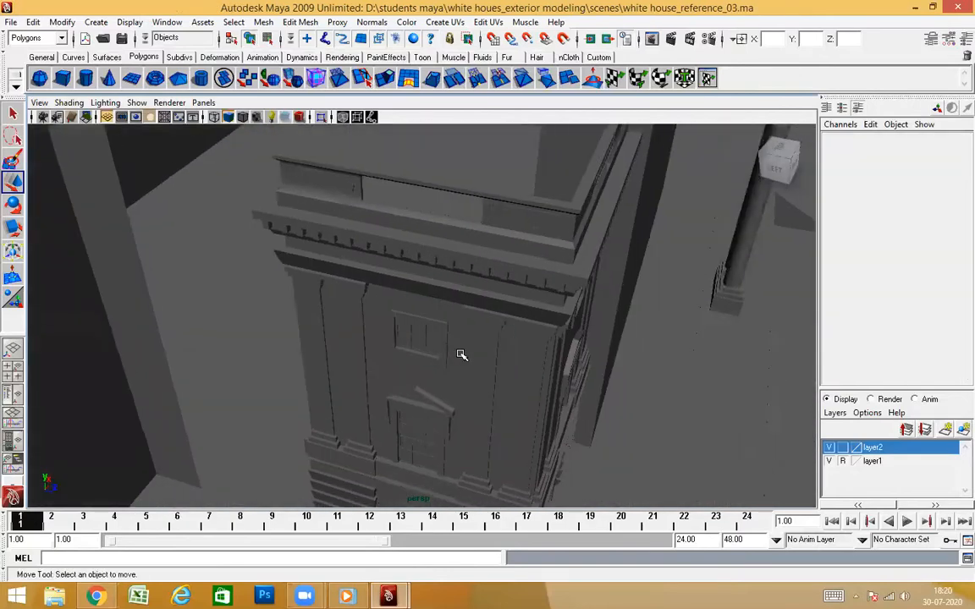
Inspect the tower's side wall, pilasters and main body up close and in relation to the surrounding blocks
{"action": "left_click_drag", "start_coordinate": [449, 393], "coordinate": [450, 369], "text": "alt"}
{"action": "left_click", "coordinate": [450, 371]}
{"action": "mouse_move", "coordinate": [495, 416]}
{"action": "left_mouse_down", "text": "alt"}
{"action": "mouse_move", "coordinate": [492, 385]}
{"action": "mouse_move", "coordinate": [479, 382]}
{"action": "mouse_move", "coordinate": [473, 405]}
{"action": "mouse_move", "coordinate": [498, 374]}
{"action": "mouse_move", "coordinate": [495, 395]}
{"action": "left_mouse_up", "text": "alt"}
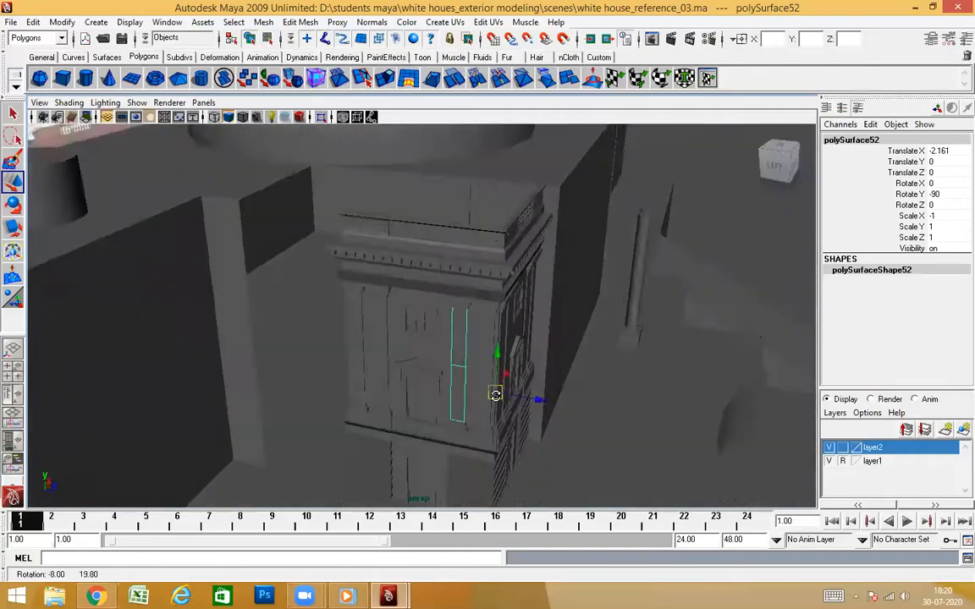
{"action": "scroll", "coordinate": [495, 395], "scroll_direction": "up", "scroll_amount": 6}
{"action": "left_click_drag", "start_coordinate": [453, 364], "coordinate": [500, 339], "text": "alt"}
{"action": "scroll", "coordinate": [500, 339], "scroll_direction": "up", "scroll_amount": 5}
{"action": "left_click_drag", "start_coordinate": [436, 382], "coordinate": [374, 339], "text": "alt"}
{"action": "left_click", "coordinate": [401, 402]}
{"action": "left_click_drag", "start_coordinate": [401, 402], "coordinate": [416, 374], "text": "alt"}
{"action": "scroll", "coordinate": [365, 368], "scroll_direction": "down", "scroll_amount": 5}
{"action": "scroll", "coordinate": [455, 384], "scroll_direction": "down", "scroll_amount": 3}
{"action": "scroll", "coordinate": [455, 384], "scroll_direction": "down", "scroll_amount": 5}
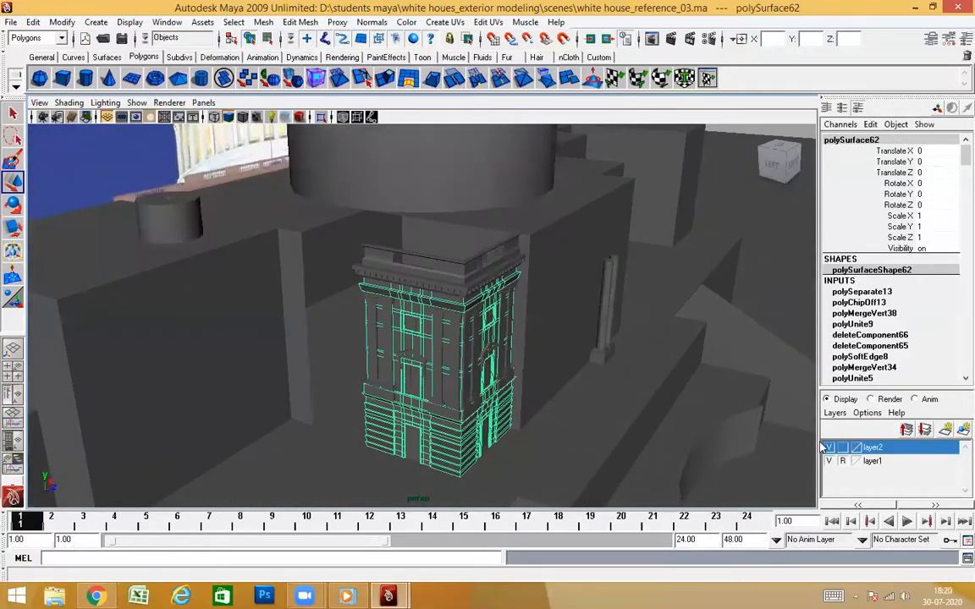
{"action": "left_click_drag", "start_coordinate": [699, 342], "coordinate": [722, 242], "text": "alt"}
{"action": "left_click", "coordinate": [722, 242]}
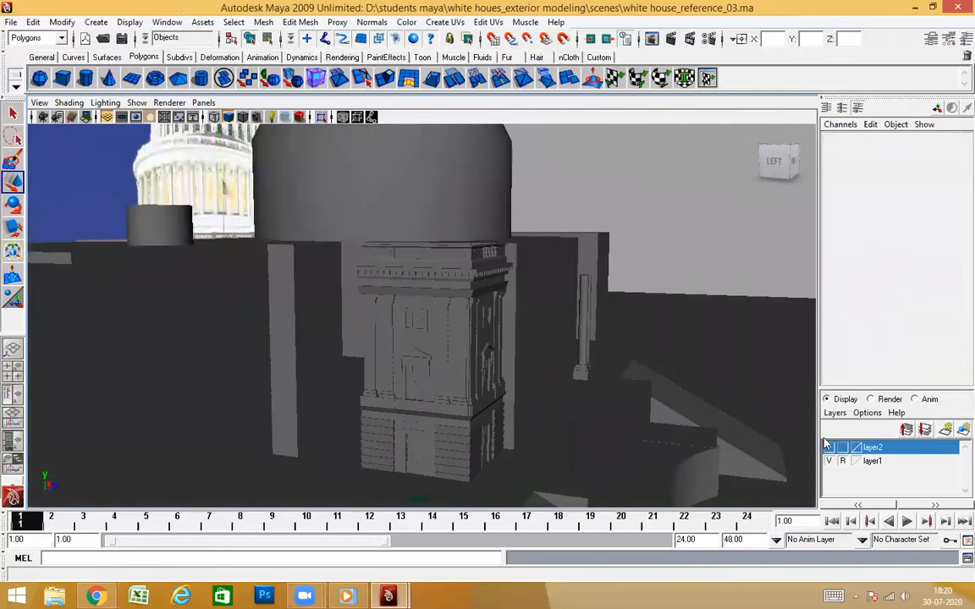
Hide layer2 and select all parts of the detailed tower
{"action": "left_click", "coordinate": [828, 447]}
{"action": "mouse_move", "coordinate": [556, 395]}
{"action": "left_mouse_down", "text": "alt"}
{"action": "mouse_move", "coordinate": [510, 392]}
{"action": "mouse_move", "coordinate": [583, 381]}
{"action": "mouse_move", "coordinate": [544, 393]}
{"action": "left_mouse_up", "text": "alt"}
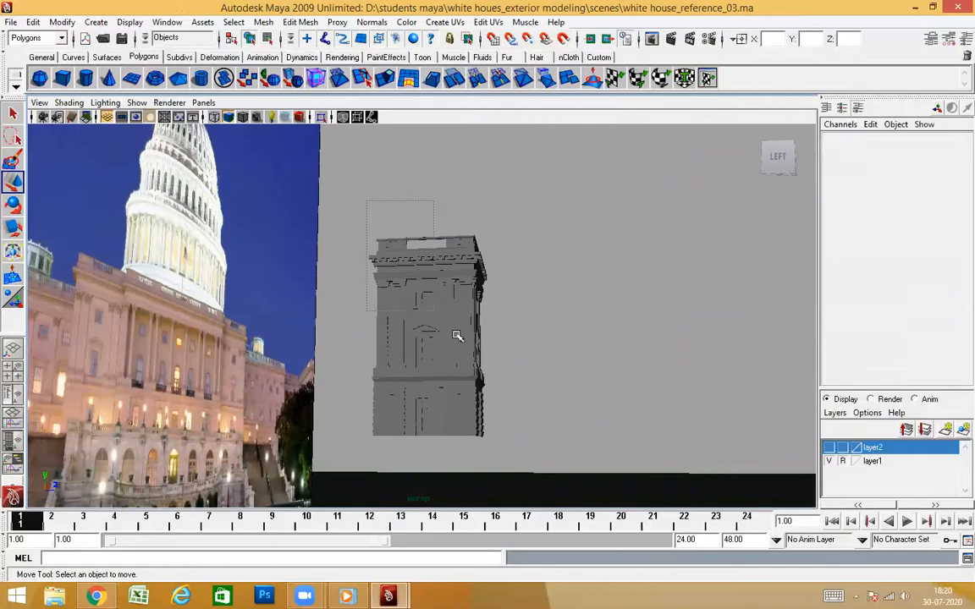
{"action": "left_click_drag", "start_coordinate": [559, 477], "coordinate": [476, 391]}
{"action": "scroll", "coordinate": [556, 395], "scroll_direction": "down", "scroll_amount": 3}
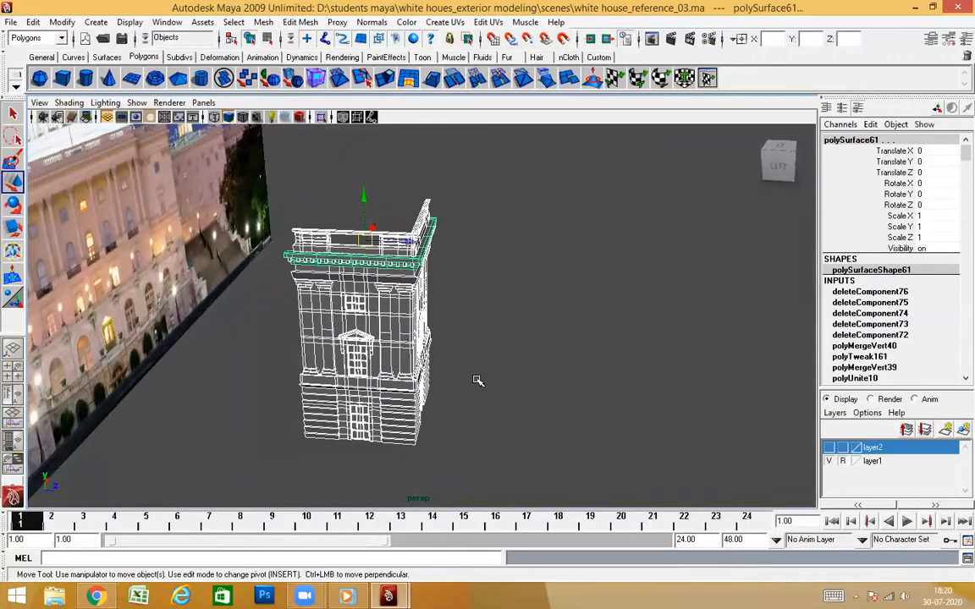
Duplicate the whole tower, move the copy forward to Translate Z 4.351, and clear the selection
{"action": "key", "text": "ctrl+d"}
{"action": "left_click_drag", "start_coordinate": [409, 243], "coordinate": [638, 265]}
{"action": "scroll", "coordinate": [572, 374], "scroll_direction": "up", "scroll_amount": 4}
{"action": "middle_click_drag", "start_coordinate": [666, 347], "coordinate": [496, 363], "text": "alt"}
{"action": "left_click_drag", "start_coordinate": [495, 363], "coordinate": [430, 357], "text": "alt"}
{"action": "left_click_drag", "start_coordinate": [378, 350], "coordinate": [455, 352], "text": "alt"}
{"action": "left_click_drag", "start_coordinate": [427, 462], "coordinate": [548, 455], "text": "alt"}
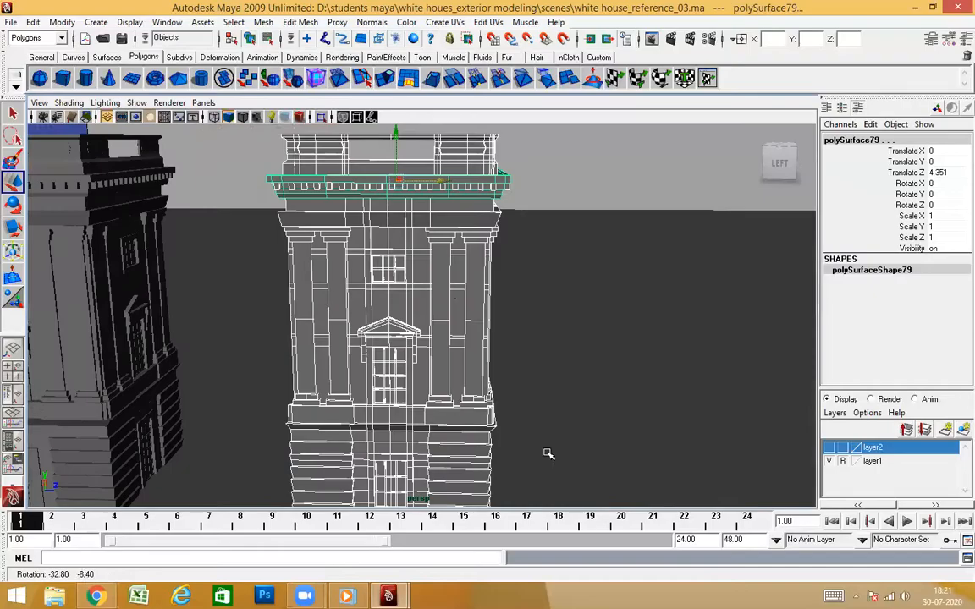
{"action": "left_click_drag", "start_coordinate": [297, 342], "coordinate": [487, 274], "text": "alt"}
{"action": "left_click", "coordinate": [600, 246]}
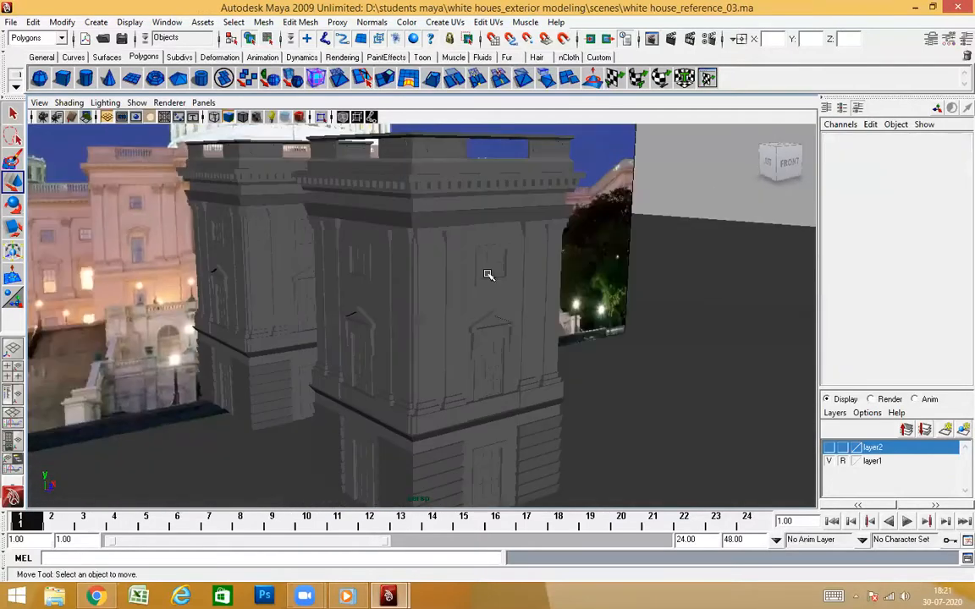
Select the windows, pediment, pilasters, bases and cornice dentils on the tower copy's front wall and remove them
{"action": "left_click", "coordinate": [496, 263]}
{"action": "left_click_drag", "start_coordinate": [511, 333], "coordinate": [536, 293], "text": "alt"}
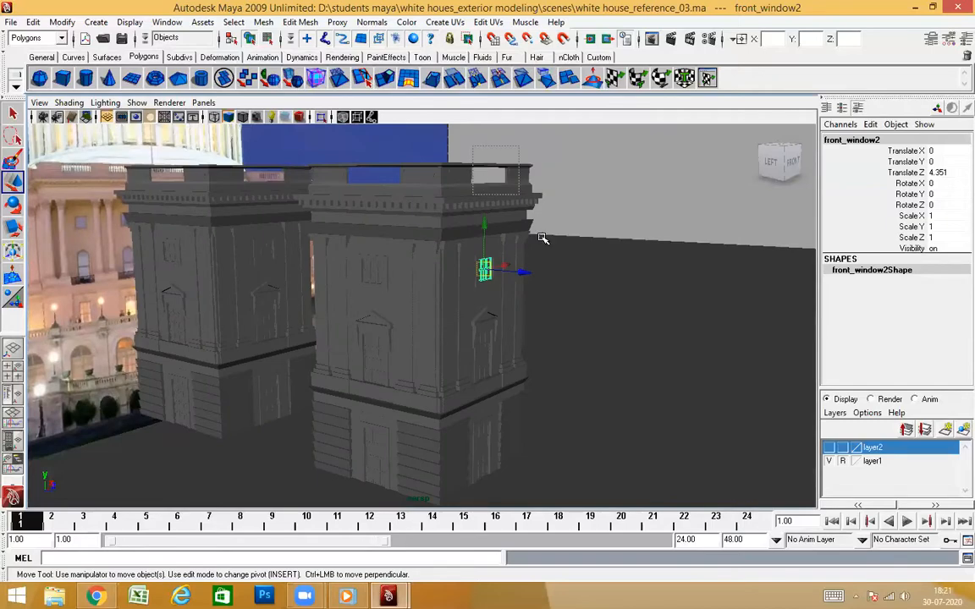
{"action": "left_click_drag", "start_coordinate": [595, 443], "coordinate": [625, 456], "text": "alt"}
{"action": "scroll", "coordinate": [566, 315], "scroll_direction": "up", "scroll_amount": 3}
{"action": "mouse_move", "coordinate": [567, 313]}
{"action": "left_mouse_down", "text": "alt"}
{"action": "mouse_move", "coordinate": [585, 321]}
{"action": "mouse_move", "coordinate": [565, 326]}
{"action": "left_mouse_up", "text": "alt"}
{"action": "scroll", "coordinate": [541, 369], "scroll_direction": "down", "scroll_amount": 4}
{"action": "left_click_drag", "start_coordinate": [518, 367], "coordinate": [565, 371], "text": "alt"}
{"action": "left_click_drag", "start_coordinate": [303, 518], "coordinate": [302, 519], "text": "shift"}
{"action": "scroll", "coordinate": [584, 404], "scroll_direction": "up", "scroll_amount": 3}
{"action": "left_click_drag", "start_coordinate": [587, 405], "coordinate": [494, 265], "text": "alt"}
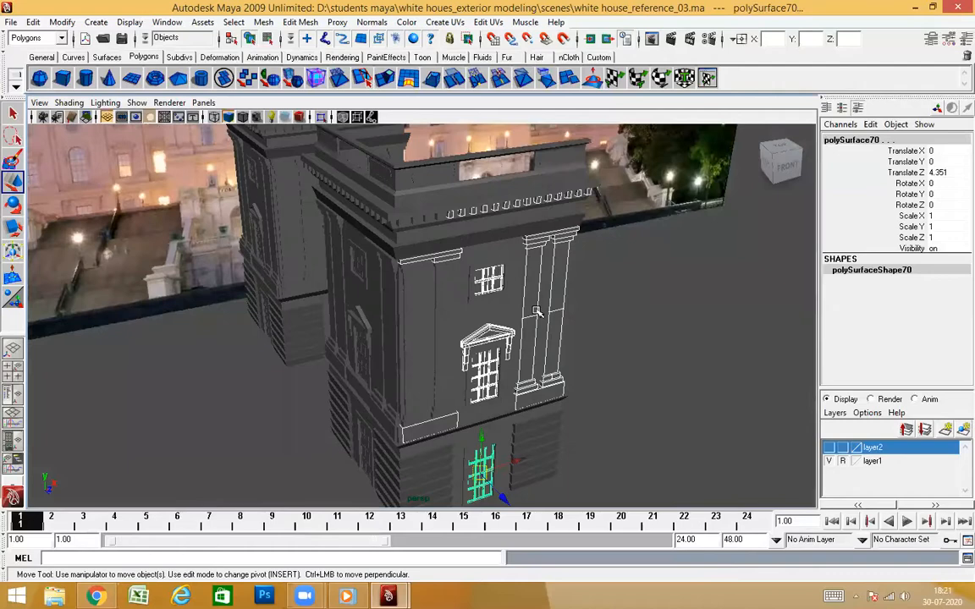
{"action": "left_click", "coordinate": [594, 316]}
{"action": "left_click_drag", "start_coordinate": [552, 339], "coordinate": [487, 343], "text": "alt"}
Delete the remaining pilaster, capital and base pieces near the corner of the copy's front wall one after another
{"action": "left_click", "coordinate": [455, 260]}
{"action": "scroll", "coordinate": [474, 291], "scroll_direction": "up", "scroll_amount": 4}
{"action": "key", "text": "Delete"}
{"action": "left_click", "coordinate": [451, 203]}
{"action": "key", "text": "Delete"}
{"action": "left_click", "coordinate": [398, 200]}
{"action": "key", "text": "Delete"}
{"action": "left_click", "coordinate": [405, 289]}
{"action": "key", "text": "Delete"}
{"action": "left_click", "coordinate": [453, 478]}
{"action": "key", "text": "Delete"}
{"action": "left_click", "coordinate": [406, 486]}
{"action": "key", "text": "Delete"}
Delete the four leftover dentils near the corner of the copy's front cornice
{"action": "left_click_drag", "start_coordinate": [412, 490], "coordinate": [514, 265], "text": "alt"}
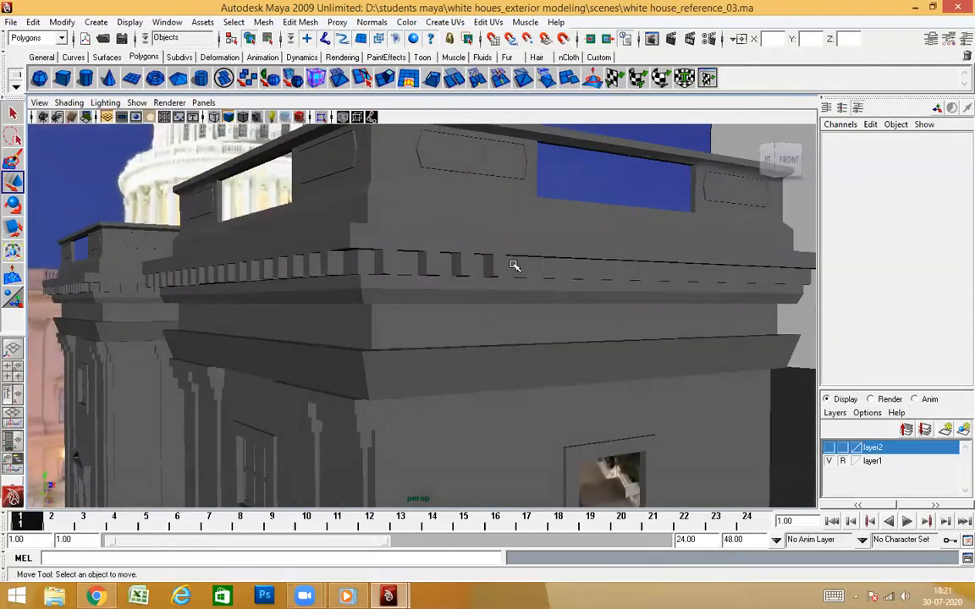
{"action": "left_click", "coordinate": [493, 265]}
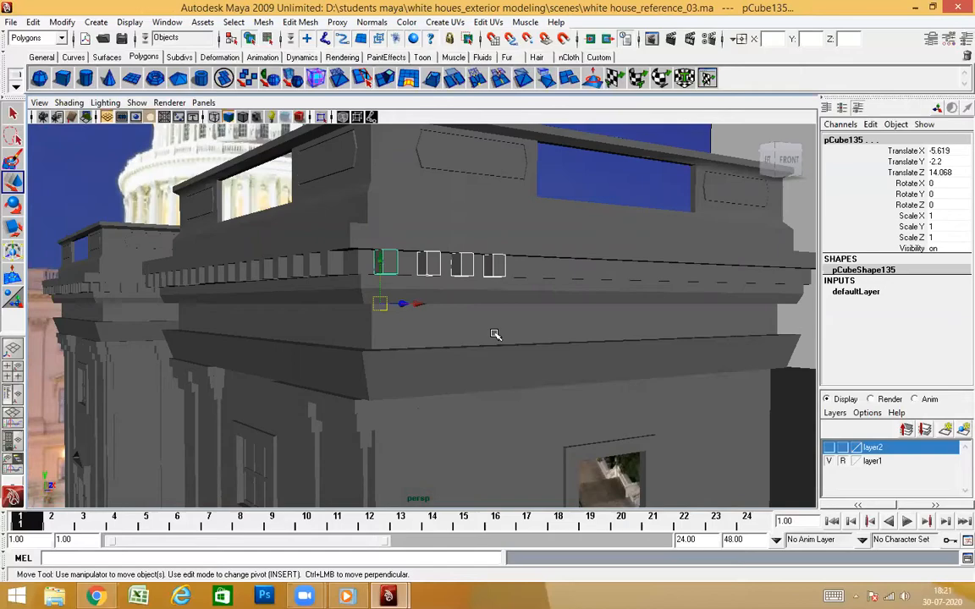
{"action": "key", "text": "Delete"}
{"action": "left_click_drag", "start_coordinate": [493, 340], "coordinate": [565, 344], "text": "alt"}
{"action": "right_click_drag", "start_coordinate": [565, 343], "coordinate": [523, 343], "text": "alt"}
{"action": "left_click_drag", "start_coordinate": [524, 343], "coordinate": [385, 401], "text": "alt"}
Select all front-wall faces of the copied tower body and delete them, keeping the side wall
{"action": "left_click", "coordinate": [385, 401]}
{"action": "left_click_drag", "start_coordinate": [474, 426], "coordinate": [533, 415], "text": "alt"}
{"action": "middle_click_drag", "start_coordinate": [533, 389], "coordinate": [529, 478], "text": "alt"}
{"action": "left_click_drag", "start_coordinate": [424, 377], "coordinate": [426, 386], "text": "alt"}
{"action": "right_click_drag", "start_coordinate": [518, 402], "coordinate": [472, 404], "text": "alt"}
{"action": "left_click_drag", "start_coordinate": [472, 404], "coordinate": [454, 322], "text": "alt"}
{"action": "right_click_drag", "start_coordinate": [460, 307], "coordinate": [461, 341]}
{"action": "left_click_drag", "start_coordinate": [497, 399], "coordinate": [546, 405], "text": "alt"}
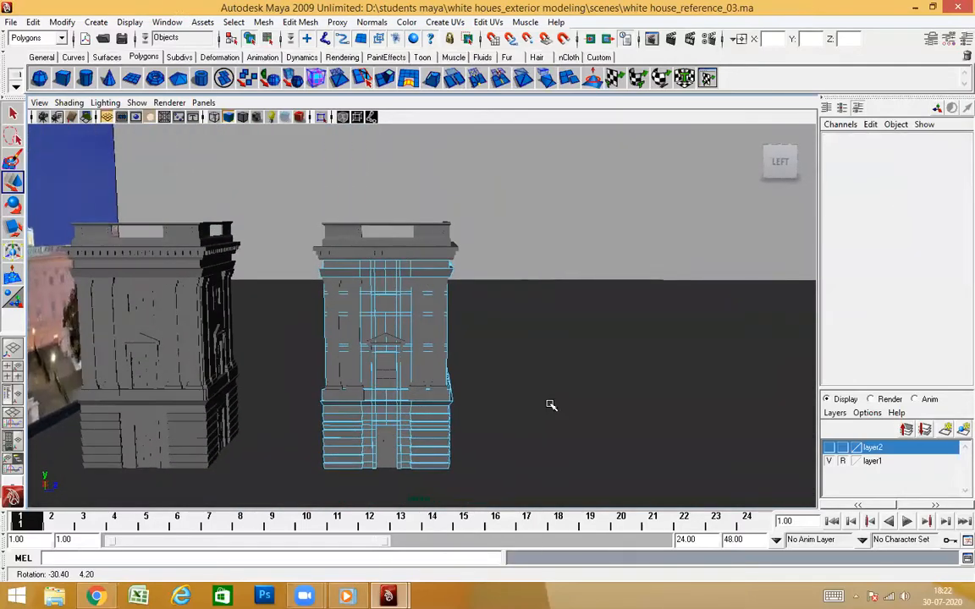
{"action": "left_click_drag", "start_coordinate": [421, 187], "coordinate": [412, 179]}
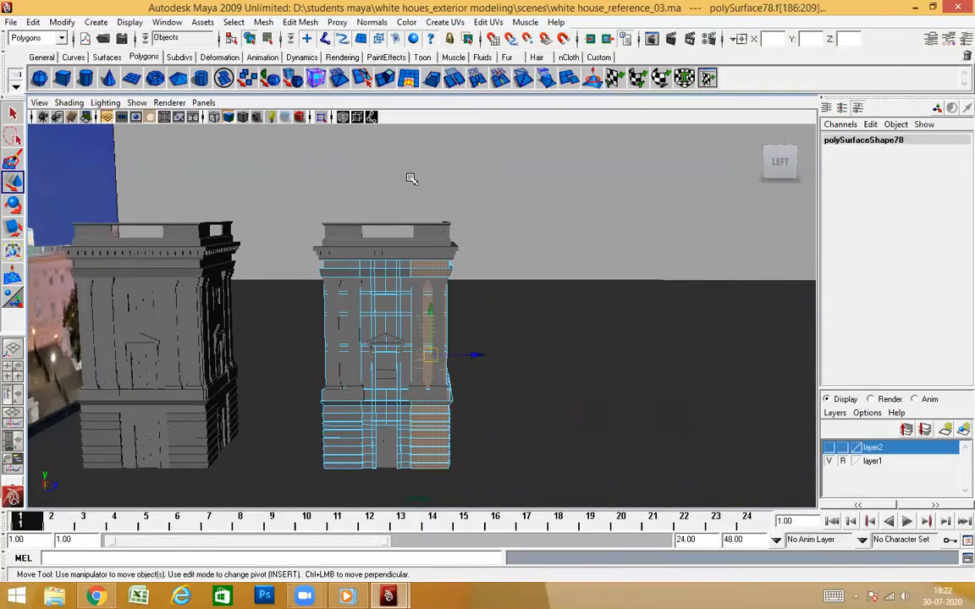
{"action": "left_click_drag", "start_coordinate": [498, 487], "coordinate": [511, 412], "text": "alt"}
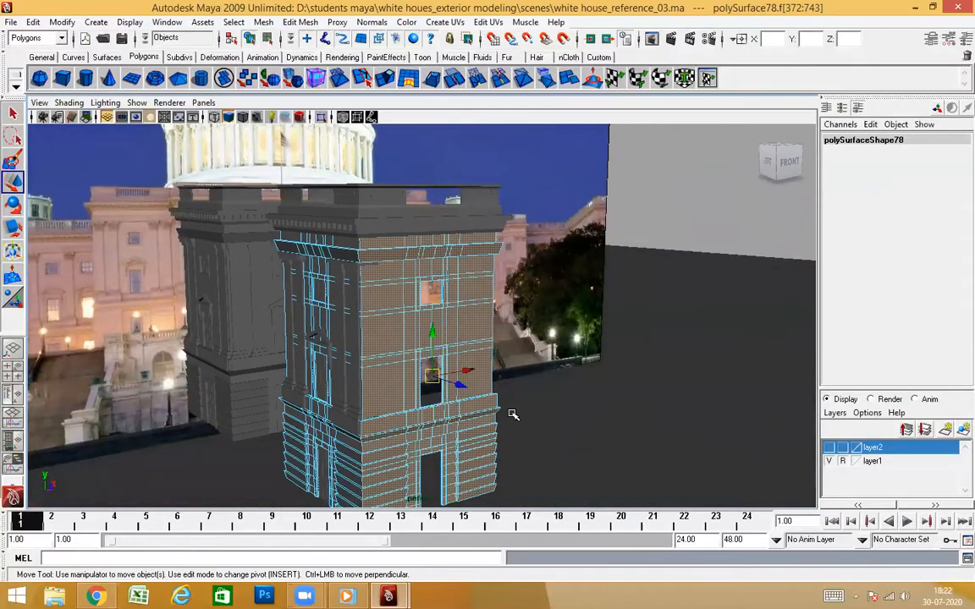
{"action": "key", "text": "Delete"}
Switch the tower copy's cornice to face selection
{"action": "left_click_drag", "start_coordinate": [412, 370], "coordinate": [552, 288], "text": "alt"}
{"action": "left_click_drag", "start_coordinate": [400, 294], "coordinate": [464, 247], "text": "alt"}
{"action": "left_click", "coordinate": [465, 254]}
{"action": "left_click_drag", "start_coordinate": [480, 320], "coordinate": [518, 279], "text": "alt"}
{"action": "right_click_drag", "start_coordinate": [497, 201], "coordinate": [500, 234]}
{"action": "left_click_drag", "start_coordinate": [512, 288], "coordinate": [420, 285], "text": "alt"}
{"action": "left_click_drag", "start_coordinate": [592, 288], "coordinate": [429, 330], "text": "alt"}
From above, select the front-run faces of the tower copy's cornice and delete them, leaving the side run and corner
{"action": "key", "text": "space"}
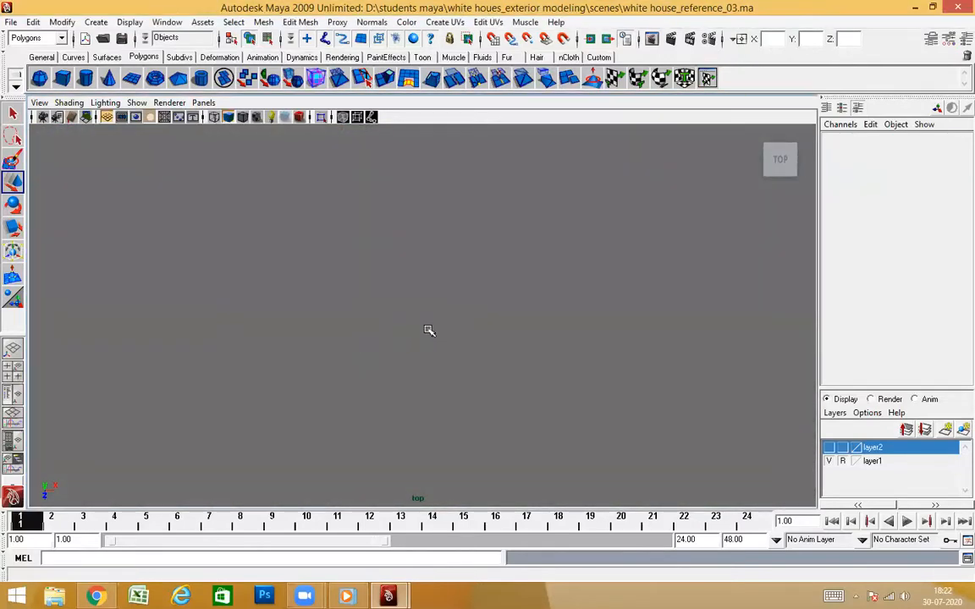
{"action": "scroll", "coordinate": [425, 320], "scroll_direction": "up", "scroll_amount": 10}
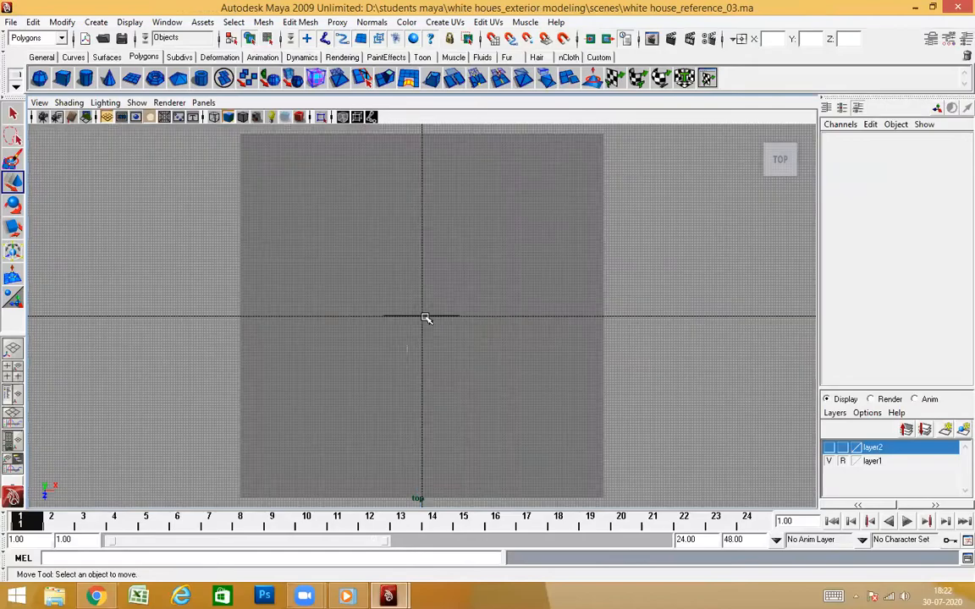
{"action": "middle_click_drag", "start_coordinate": [424, 348], "coordinate": [494, 169], "text": "alt"}
{"action": "scroll", "coordinate": [403, 388], "scroll_direction": "up", "scroll_amount": 3}
{"action": "scroll", "coordinate": [468, 231], "scroll_direction": "up", "scroll_amount": 3}
{"action": "middle_click_drag", "start_coordinate": [468, 231], "coordinate": [402, 380], "text": "alt"}
{"action": "scroll", "coordinate": [432, 406], "scroll_direction": "up", "scroll_amount": 3}
{"action": "scroll", "coordinate": [433, 406], "scroll_direction": "up", "scroll_amount": 3}
{"action": "middle_click_drag", "start_coordinate": [389, 426], "coordinate": [457, 331], "text": "alt"}
{"action": "scroll", "coordinate": [457, 331], "scroll_direction": "up", "scroll_amount": 1}
{"action": "scroll", "coordinate": [494, 385], "scroll_direction": "up", "scroll_amount": 2}
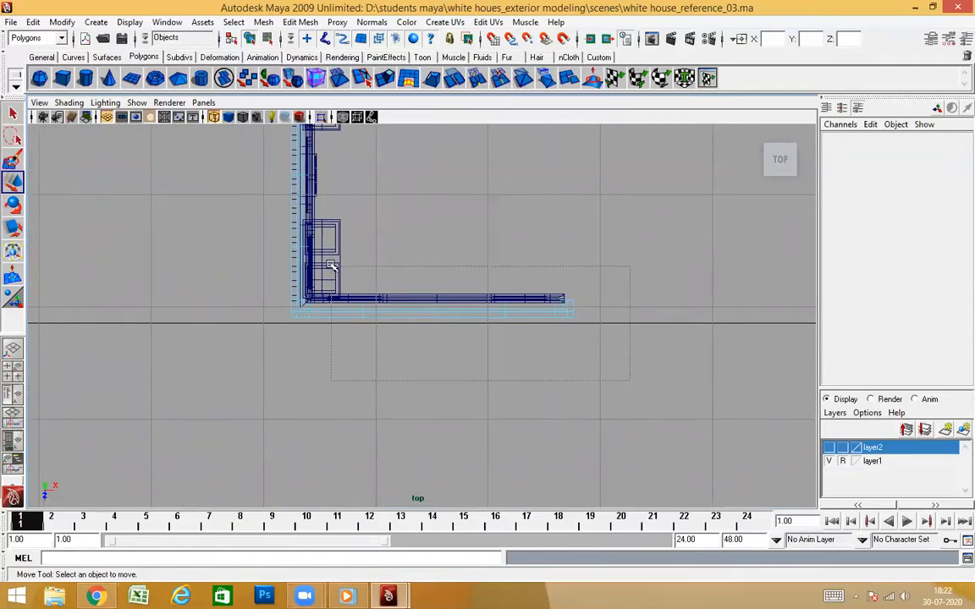
{"action": "left_click", "coordinate": [354, 322]}
{"action": "scroll", "coordinate": [307, 324], "scroll_direction": "up", "scroll_amount": 5}
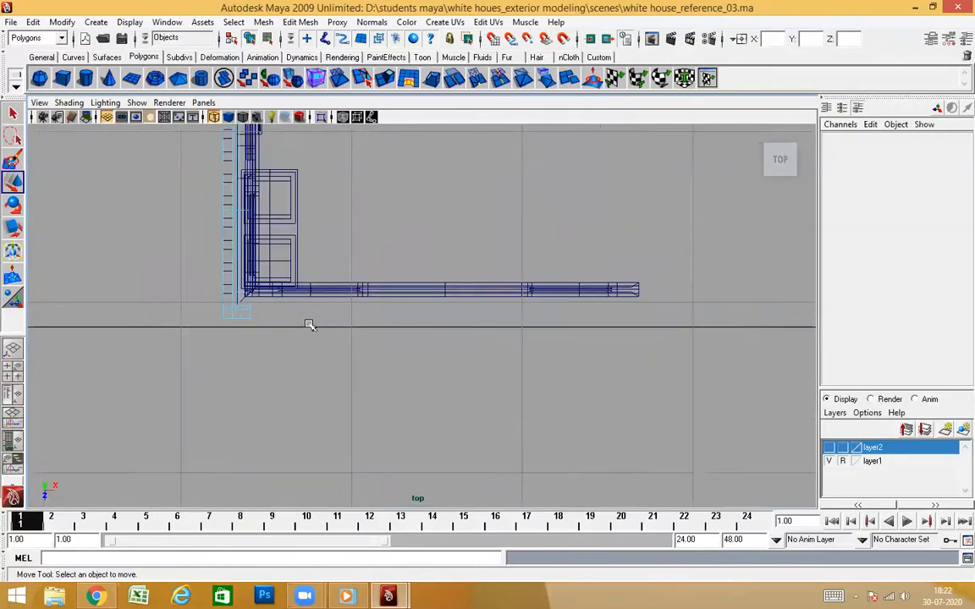
Delete the leftover corner faces of the cornice that project past the side wall's edge
{"action": "middle_click_drag", "start_coordinate": [279, 316], "coordinate": [449, 352], "text": "alt"}
{"action": "scroll", "coordinate": [449, 352], "scroll_direction": "up", "scroll_amount": 3}
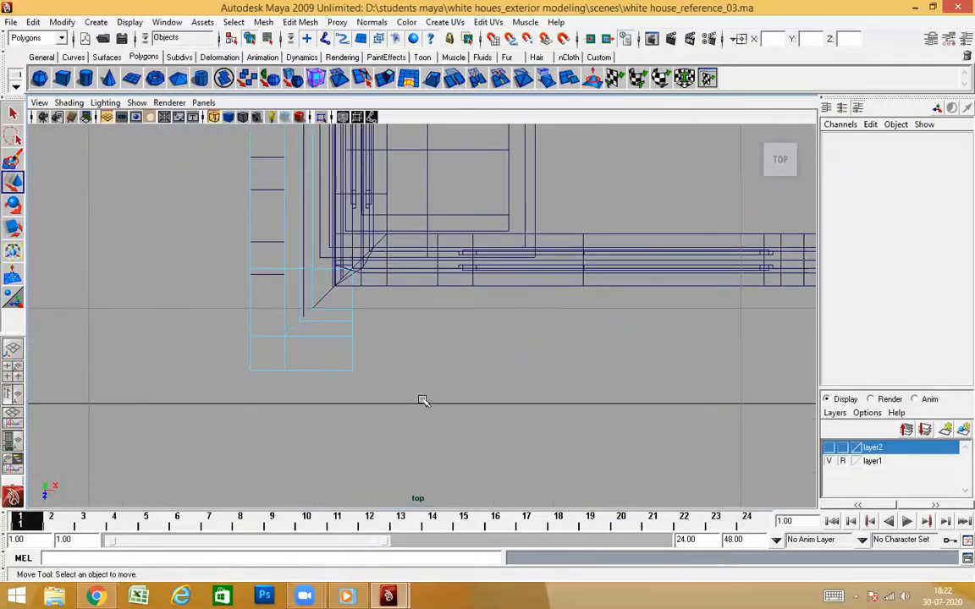
{"action": "key", "text": "space"}
{"action": "left_click_drag", "start_coordinate": [414, 385], "coordinate": [422, 298]}
{"action": "mouse_move", "coordinate": [423, 296]}
{"action": "left_mouse_down", "text": "alt"}
{"action": "mouse_move", "coordinate": [454, 362]}
{"action": "mouse_move", "coordinate": [515, 342]}
{"action": "mouse_move", "coordinate": [518, 328]}
{"action": "left_mouse_up", "text": "alt"}
{"action": "mouse_move", "coordinate": [479, 370]}
{"action": "left_mouse_down", "text": "alt"}
{"action": "mouse_move", "coordinate": [493, 362]}
{"action": "mouse_move", "coordinate": [459, 344]}
{"action": "mouse_move", "coordinate": [458, 357]}
{"action": "mouse_move", "coordinate": [316, 322]}
{"action": "mouse_move", "coordinate": [400, 283]}
{"action": "left_mouse_up", "text": "alt"}
{"action": "key", "text": "5"}
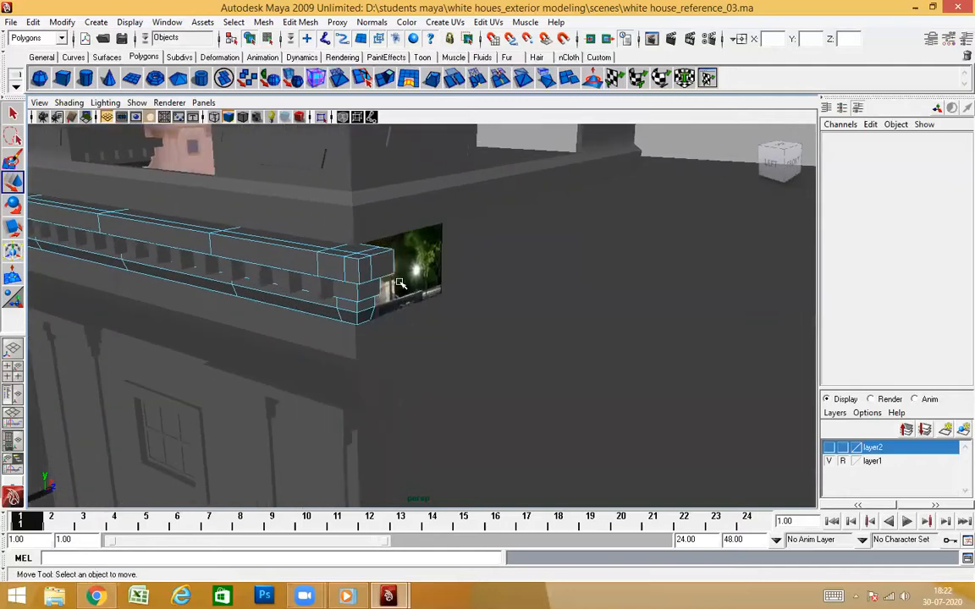
{"action": "left_click", "coordinate": [382, 263]}
{"action": "left_click_drag", "start_coordinate": [403, 328], "coordinate": [507, 295], "text": "alt"}
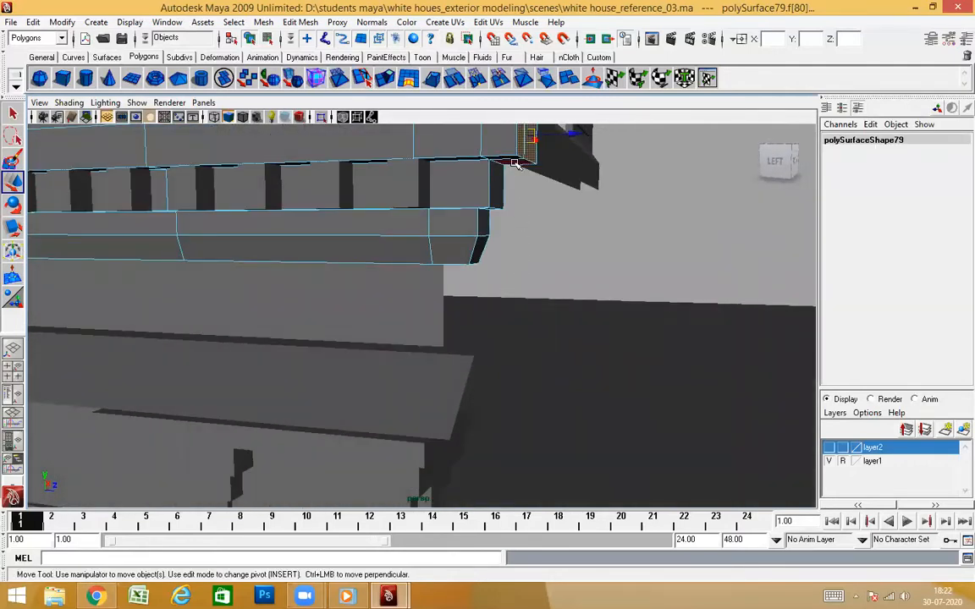
{"action": "left_click_drag", "start_coordinate": [531, 237], "coordinate": [482, 271], "text": "alt"}
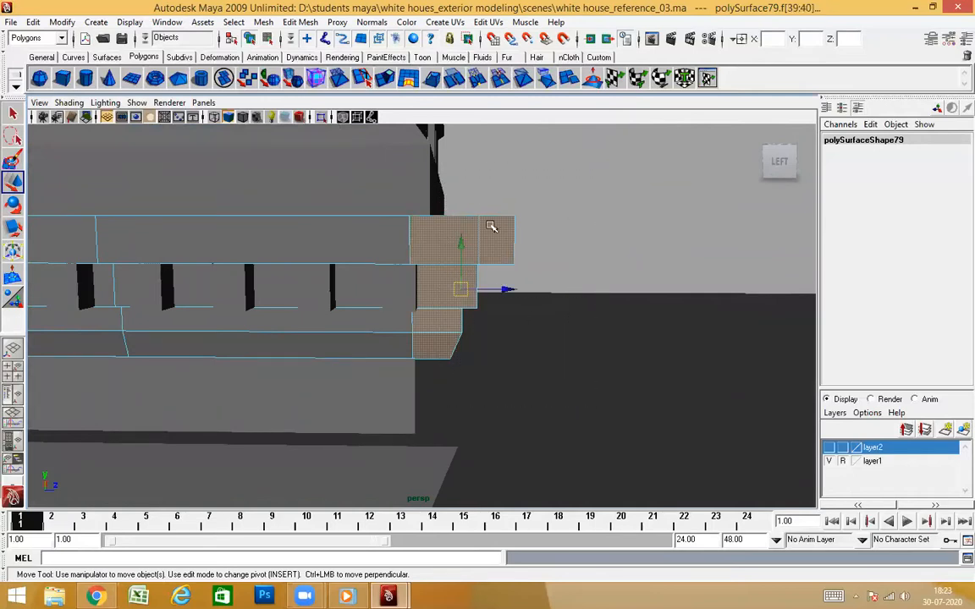
{"action": "left_click", "coordinate": [541, 292]}
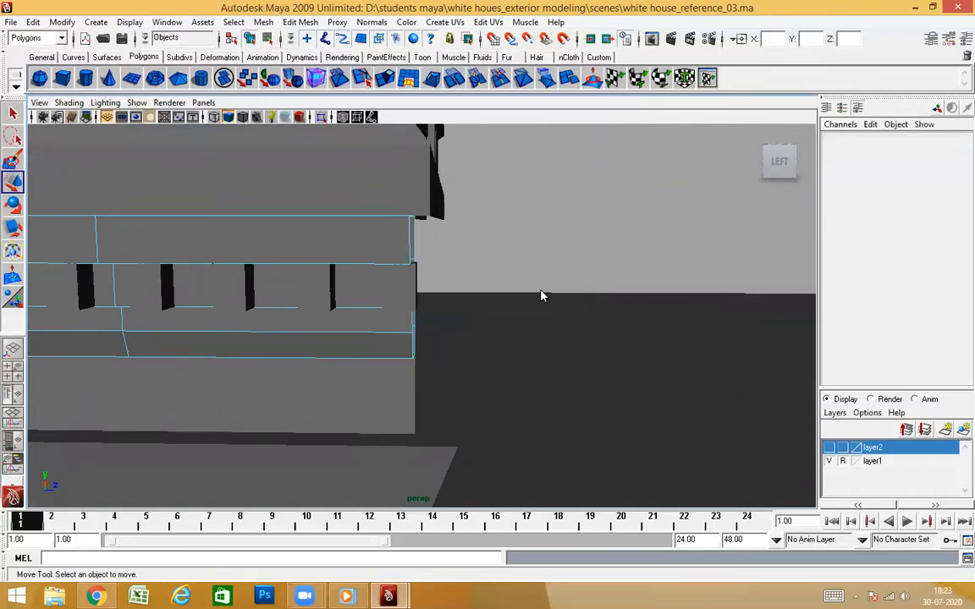
Leave face editing on the cornice and select the copy's roof parapet
{"action": "left_click_drag", "start_coordinate": [542, 296], "coordinate": [362, 292], "text": "alt"}
{"action": "scroll", "coordinate": [464, 275], "scroll_direction": "up", "scroll_amount": 5}
{"action": "left_click_drag", "start_coordinate": [240, 277], "coordinate": [190, 277], "text": "alt"}
{"action": "middle_click_drag", "start_coordinate": [190, 277], "coordinate": [431, 293], "text": "alt"}
{"action": "left_click_drag", "start_coordinate": [431, 293], "coordinate": [494, 282], "text": "alt"}
{"action": "left_click_drag", "start_coordinate": [316, 300], "coordinate": [461, 268], "text": "alt"}
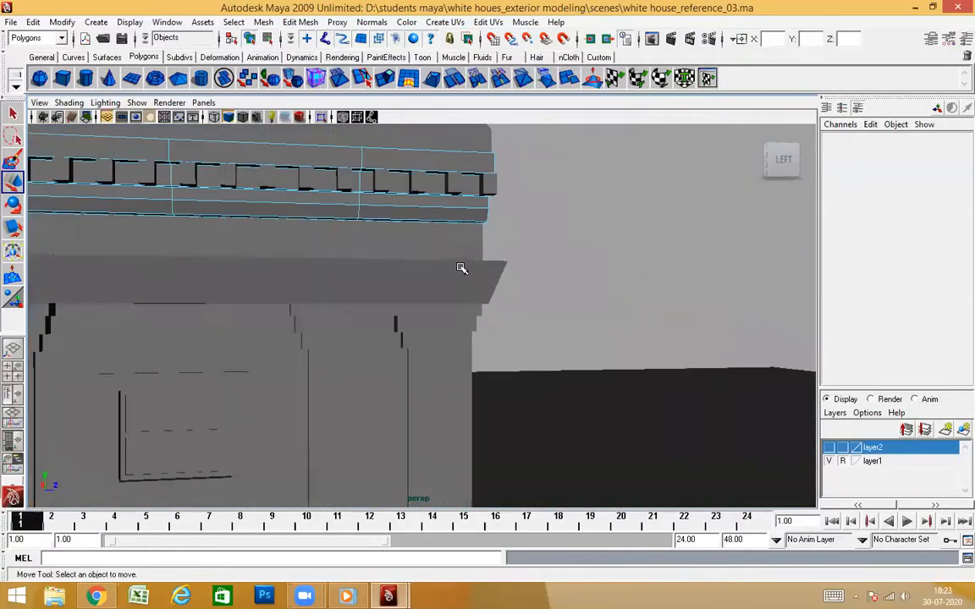
{"action": "mouse_move", "coordinate": [539, 222]}
{"action": "left_mouse_down", "text": "alt"}
{"action": "mouse_move", "coordinate": [419, 227]}
{"action": "mouse_move", "coordinate": [524, 224]}
{"action": "left_mouse_up", "text": "alt"}
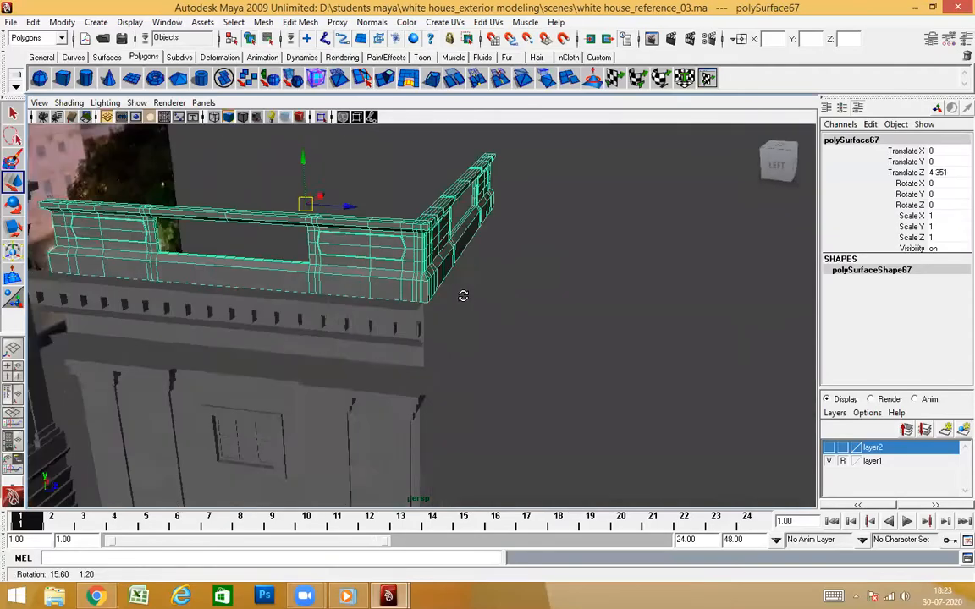
{"action": "left_click_drag", "start_coordinate": [437, 274], "coordinate": [400, 296], "text": "alt"}
From above, select the front-run faces of the copy's parapet and delete them
{"action": "key", "text": "space"}
{"action": "left_click_drag", "start_coordinate": [399, 296], "coordinate": [327, 297]}
{"action": "middle_click_drag", "start_coordinate": [571, 290], "coordinate": [500, 301], "text": "alt"}
{"action": "right_click_drag", "start_coordinate": [500, 302], "coordinate": [465, 307], "text": "alt"}
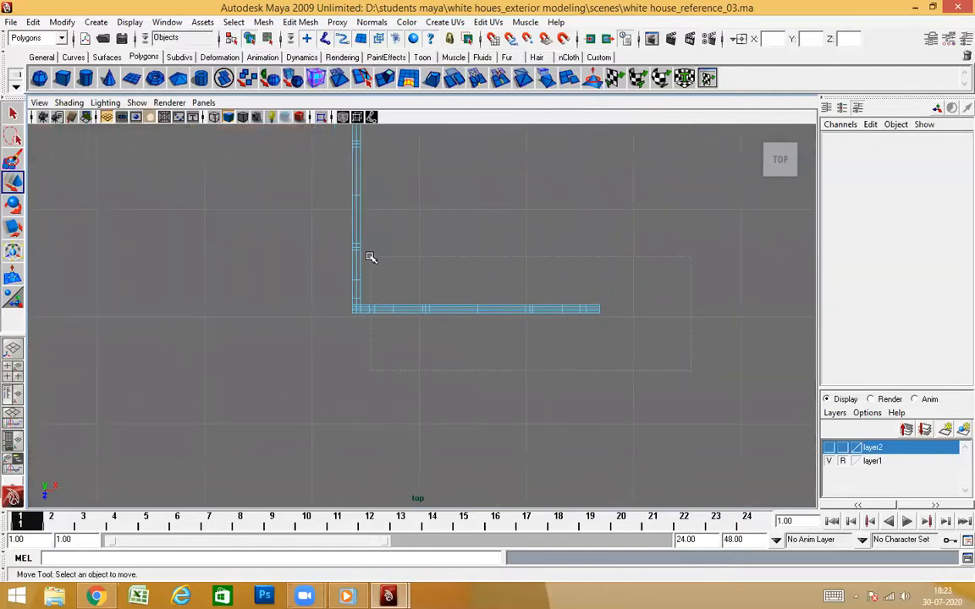
{"action": "left_click_drag", "start_coordinate": [369, 256], "coordinate": [368, 255]}
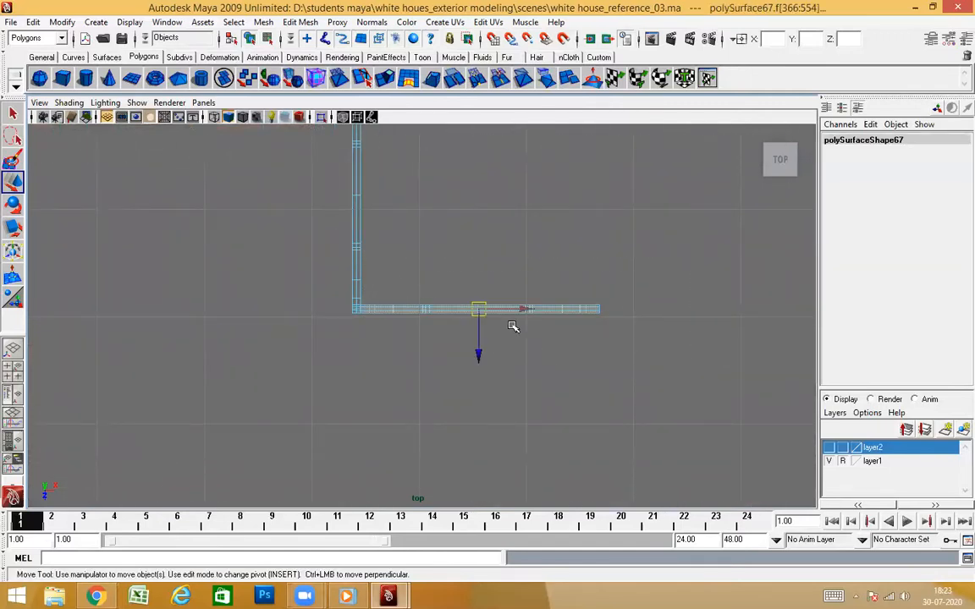
{"action": "key", "text": "Delete"}
Select the leftover corner faces at the cut end of the copy's parapet from above
{"action": "key", "text": "space"}
{"action": "left_click_drag", "start_coordinate": [496, 286], "coordinate": [510, 258]}
{"action": "left_click_drag", "start_coordinate": [529, 283], "coordinate": [630, 297], "text": "alt"}
{"action": "right_click_drag", "start_coordinate": [415, 296], "coordinate": [466, 299], "text": "alt"}
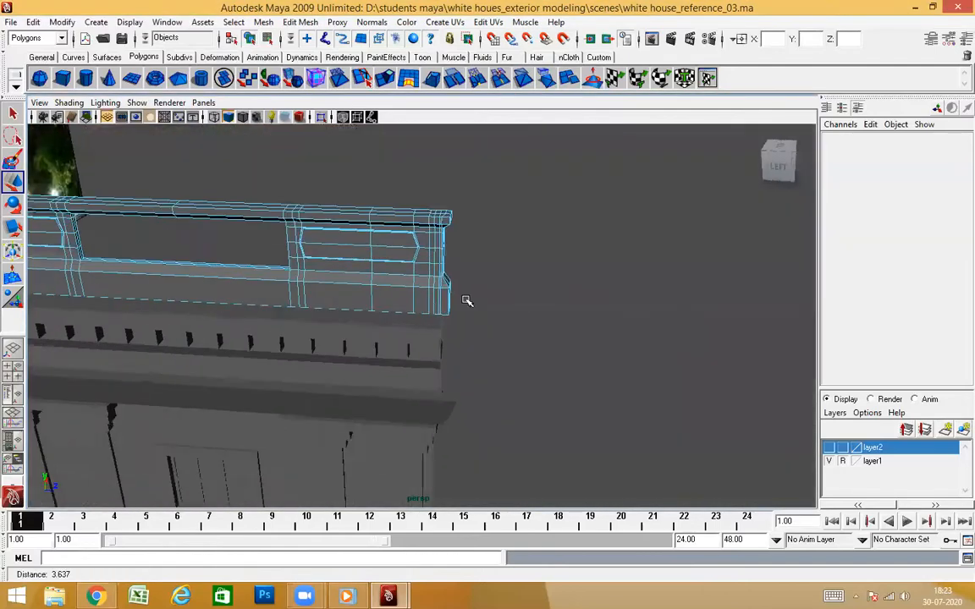
{"action": "scroll", "coordinate": [467, 299], "scroll_direction": "up", "scroll_amount": 3}
{"action": "left_click_drag", "start_coordinate": [521, 308], "coordinate": [525, 288], "text": "alt"}
{"action": "scroll", "coordinate": [525, 288], "scroll_direction": "down", "scroll_amount": 3}
{"action": "scroll", "coordinate": [529, 345], "scroll_direction": "up", "scroll_amount": 3}
{"action": "left_click_drag", "start_coordinate": [530, 345], "coordinate": [481, 342], "text": "alt"}
{"action": "key", "text": "space"}
{"action": "left_click_drag", "start_coordinate": [494, 281], "coordinate": [377, 296]}
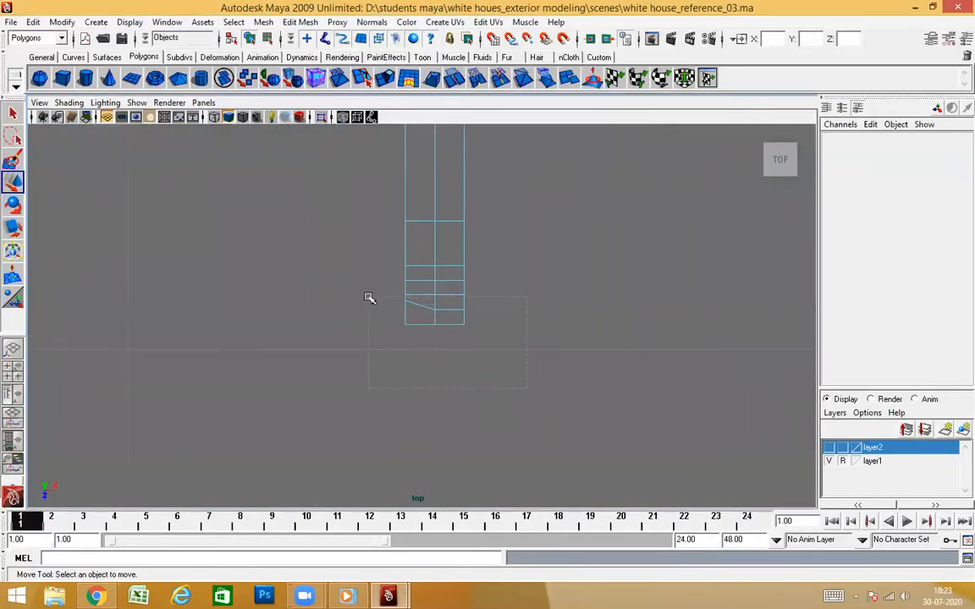
{"action": "left_click_drag", "start_coordinate": [369, 297], "coordinate": [370, 298]}
{"action": "key", "text": "space"}
{"action": "left_click_drag", "start_coordinate": [415, 322], "coordinate": [419, 294]}
{"action": "left_click_drag", "start_coordinate": [437, 332], "coordinate": [405, 335], "text": "alt"}
{"action": "key", "text": "space"}
Refine the parapet face selection to the corner faces projecting past the side wall, checking it from several views
{"action": "right_click_drag", "start_coordinate": [472, 330], "coordinate": [583, 373], "text": "alt"}
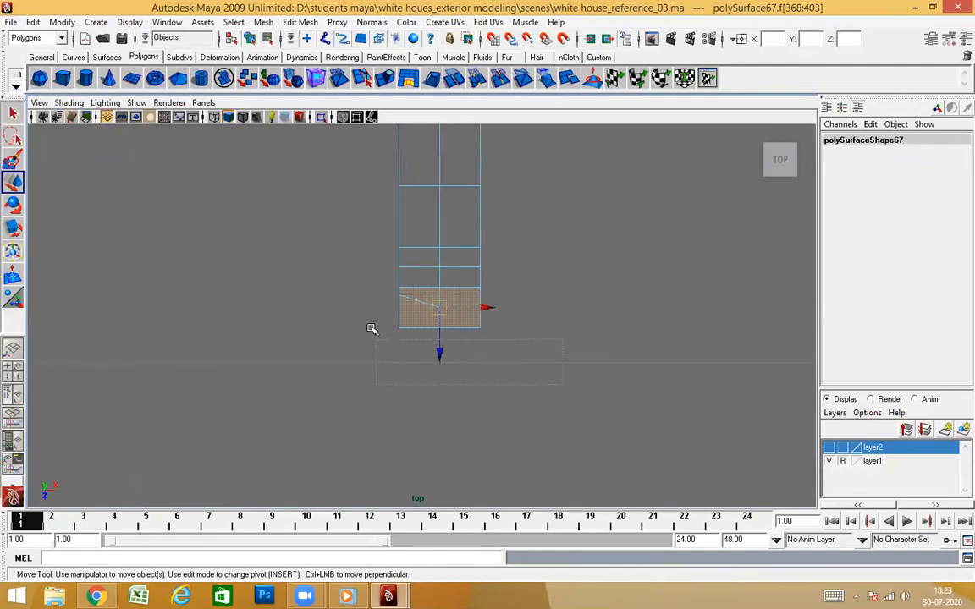
{"action": "key", "text": "space"}
{"action": "left_click_drag", "start_coordinate": [481, 343], "coordinate": [541, 318]}
{"action": "key", "text": "space"}
{"action": "left_click_drag", "start_coordinate": [611, 316], "coordinate": [609, 325]}
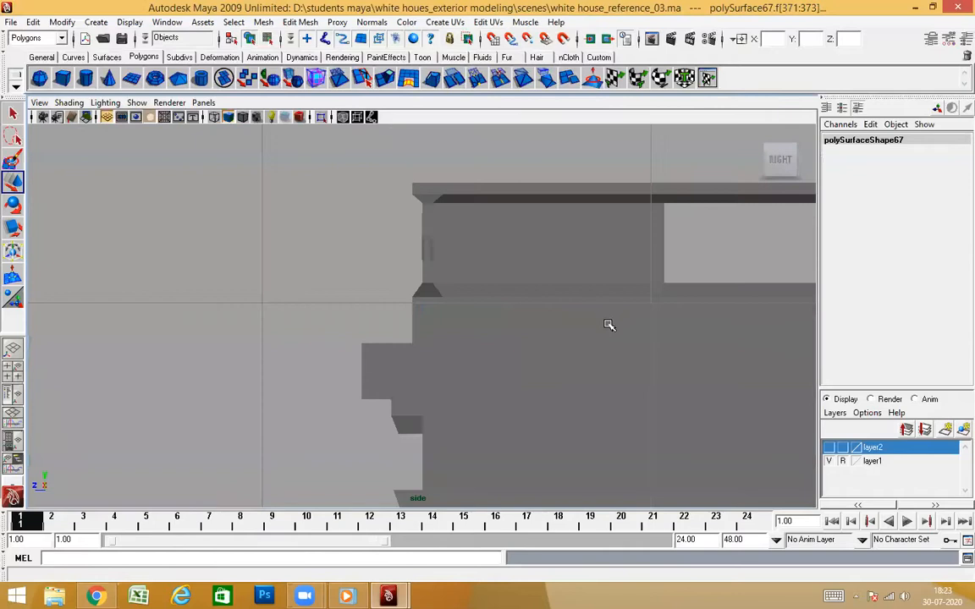
{"action": "key", "text": "space"}
{"action": "left_click_drag", "start_coordinate": [497, 331], "coordinate": [507, 284]}
{"action": "key", "text": "space"}
{"action": "left_click_drag", "start_coordinate": [557, 332], "coordinate": [467, 348], "text": "alt"}
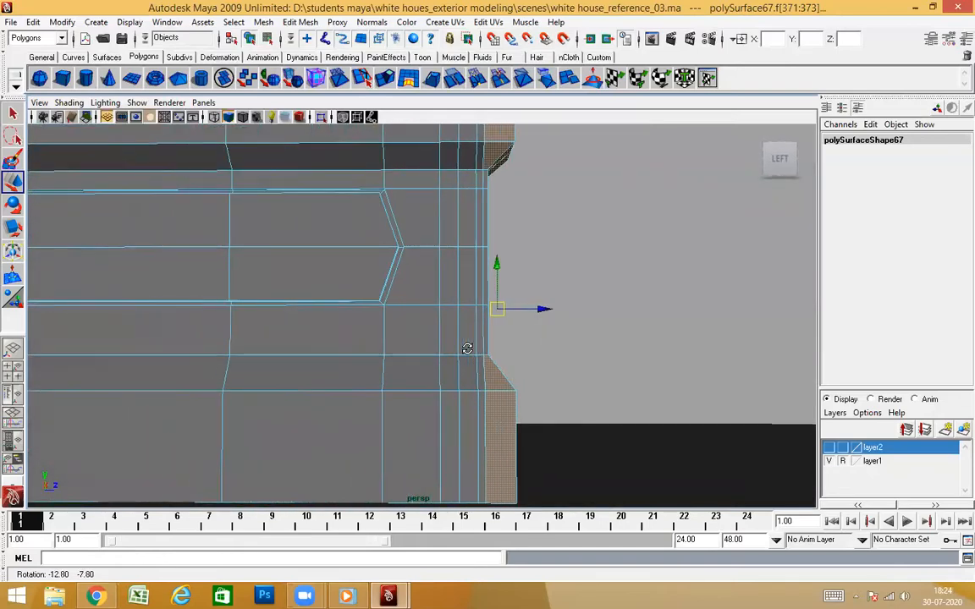
{"action": "left_click_drag", "start_coordinate": [468, 409], "coordinate": [424, 384], "text": "alt"}
Delete the projecting top-moulding and base faces at the cut end of the parapet
{"action": "left_click", "coordinate": [392, 343]}
{"action": "scroll", "coordinate": [424, 385], "scroll_direction": "down", "scroll_amount": 5}
{"action": "middle_click_drag", "start_coordinate": [424, 372], "coordinate": [426, 343], "text": "alt"}
{"action": "left_click_drag", "start_coordinate": [425, 342], "coordinate": [396, 341], "text": "alt"}
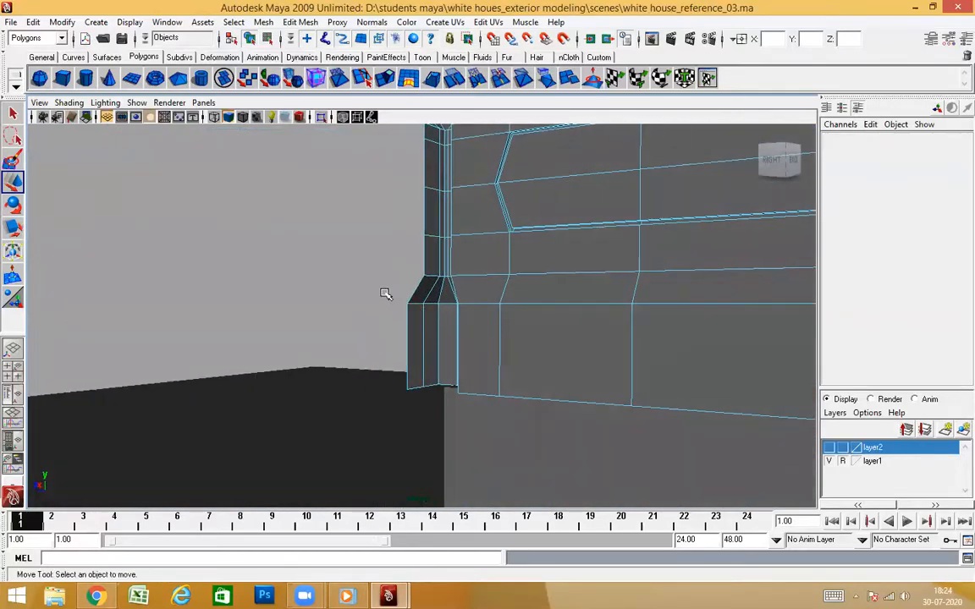
{"action": "left_click_drag", "start_coordinate": [436, 387], "coordinate": [788, 395], "text": "alt"}
{"action": "left_click_drag", "start_coordinate": [641, 384], "coordinate": [519, 402], "text": "alt"}
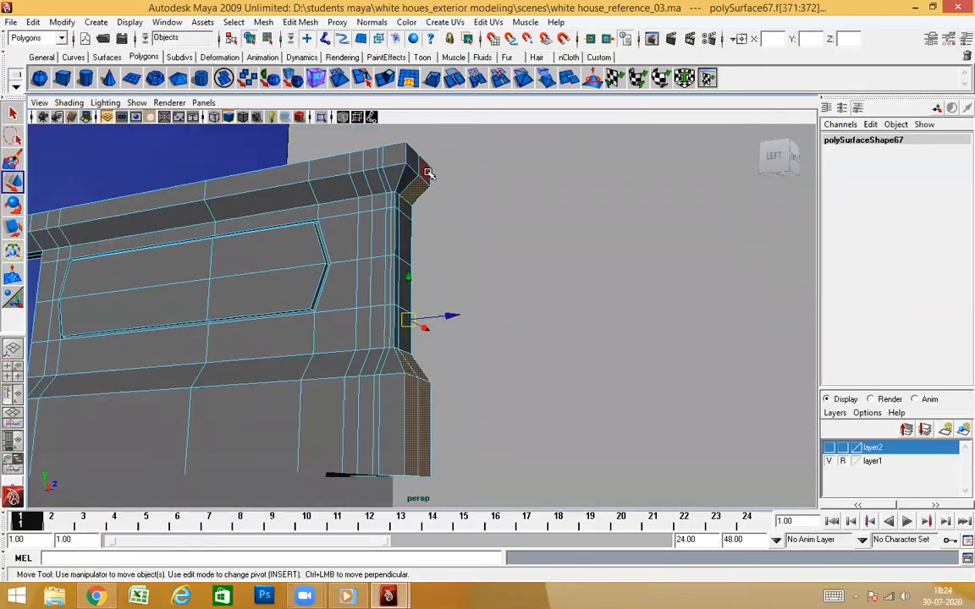
{"action": "left_click", "coordinate": [471, 250]}
{"action": "left_click_drag", "start_coordinate": [472, 337], "coordinate": [406, 267], "text": "alt"}
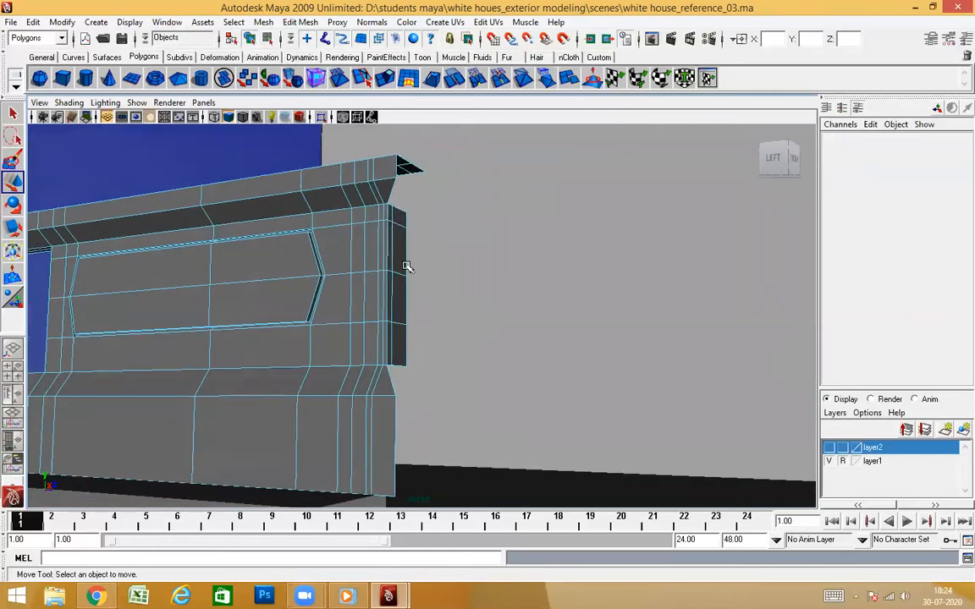
Delete the narrow upright faces remaining in the middle of the parapet's end and return to object selection
{"action": "left_click_drag", "start_coordinate": [461, 250], "coordinate": [482, 276], "text": "alt"}
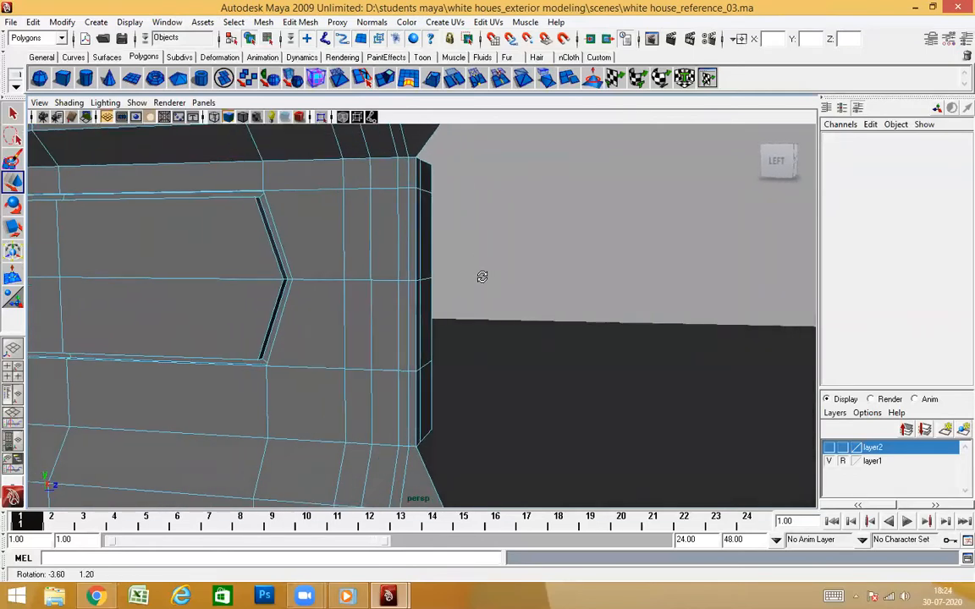
{"action": "left_click", "coordinate": [429, 181]}
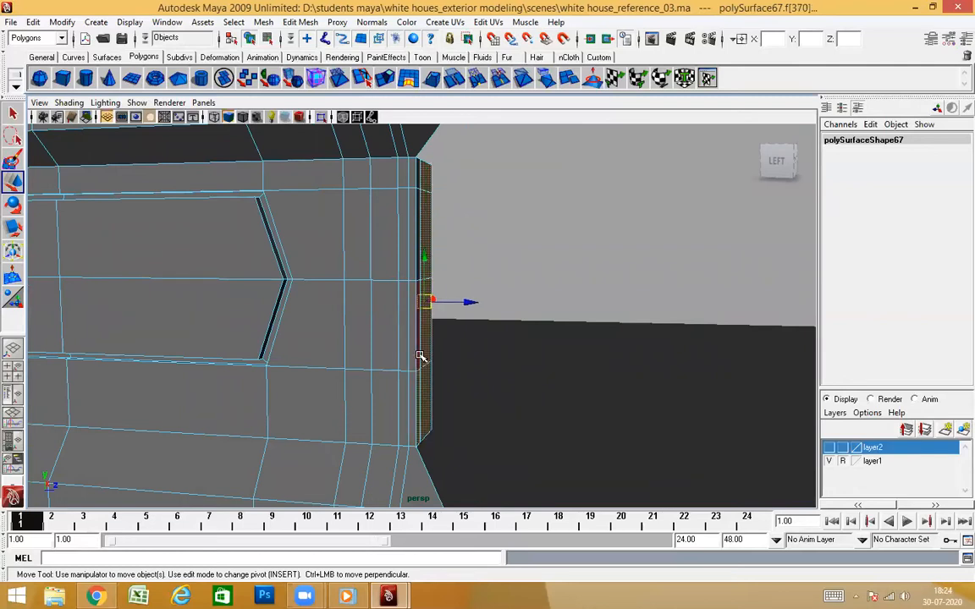
{"action": "left_click", "coordinate": [419, 354], "text": "shift"}
{"action": "left_click_drag", "start_coordinate": [419, 354], "coordinate": [490, 356], "text": "alt"}
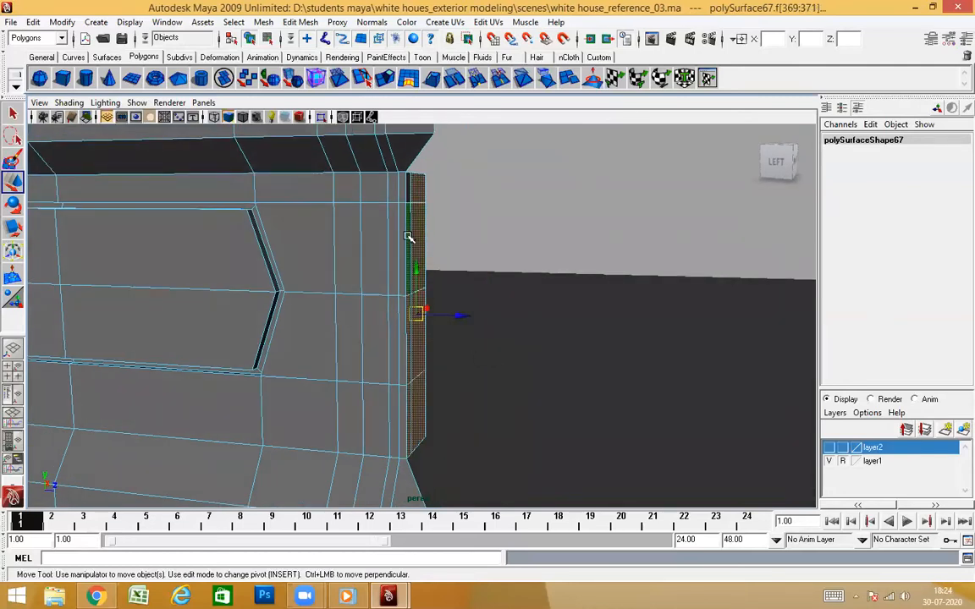
{"action": "left_click", "coordinate": [531, 304]}
{"action": "left_click_drag", "start_coordinate": [529, 307], "coordinate": [463, 510], "text": "alt"}
{"action": "left_click_drag", "start_coordinate": [474, 402], "coordinate": [679, 306], "text": "alt"}
{"action": "left_click_drag", "start_coordinate": [552, 308], "coordinate": [528, 328], "text": "alt"}
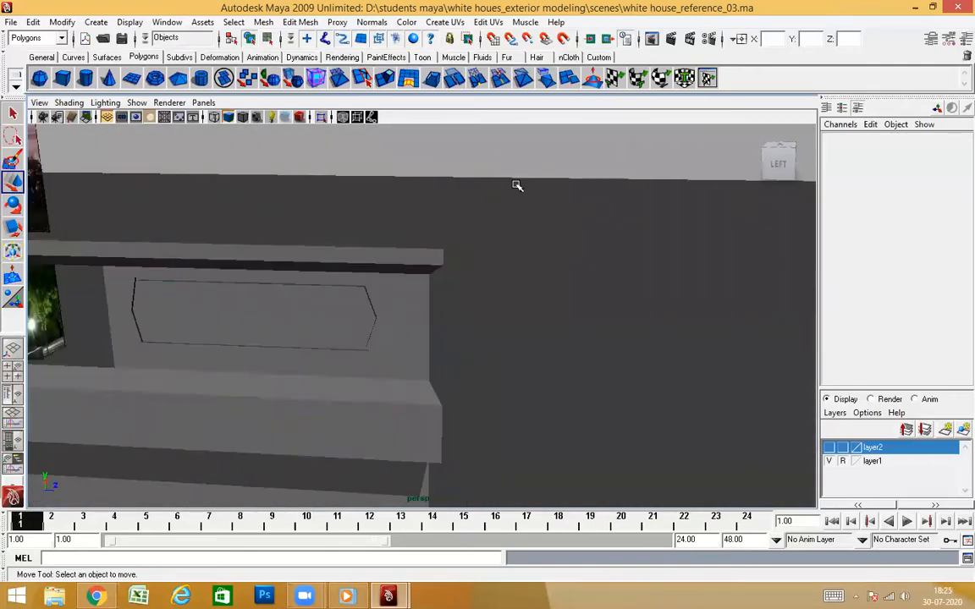
{"action": "left_click", "coordinate": [415, 325]}
{"action": "left_click_drag", "start_coordinate": [475, 414], "coordinate": [494, 394], "text": "alt"}
Select all parts of the trimmed tower copy together as objects
{"action": "left_click", "coordinate": [576, 268]}
{"action": "right_click_drag", "start_coordinate": [577, 268], "coordinate": [483, 340], "text": "alt"}
{"action": "middle_click_drag", "start_coordinate": [482, 340], "coordinate": [505, 326], "text": "alt"}
{"action": "left_click_drag", "start_coordinate": [505, 326], "coordinate": [464, 280], "text": "alt"}
{"action": "right_click_drag", "start_coordinate": [464, 280], "coordinate": [541, 292], "text": "alt"}
{"action": "left_click_drag", "start_coordinate": [542, 292], "coordinate": [555, 277], "text": "alt"}
{"action": "right_click_drag", "start_coordinate": [555, 277], "coordinate": [504, 345], "text": "alt"}
{"action": "left_click_drag", "start_coordinate": [504, 345], "coordinate": [365, 345], "text": "alt"}
{"action": "right_click_drag", "start_coordinate": [365, 345], "coordinate": [515, 339], "text": "alt"}
{"action": "left_click_drag", "start_coordinate": [516, 340], "coordinate": [637, 337], "text": "alt"}
{"action": "right_click_drag", "start_coordinate": [637, 337], "coordinate": [546, 342], "text": "alt"}
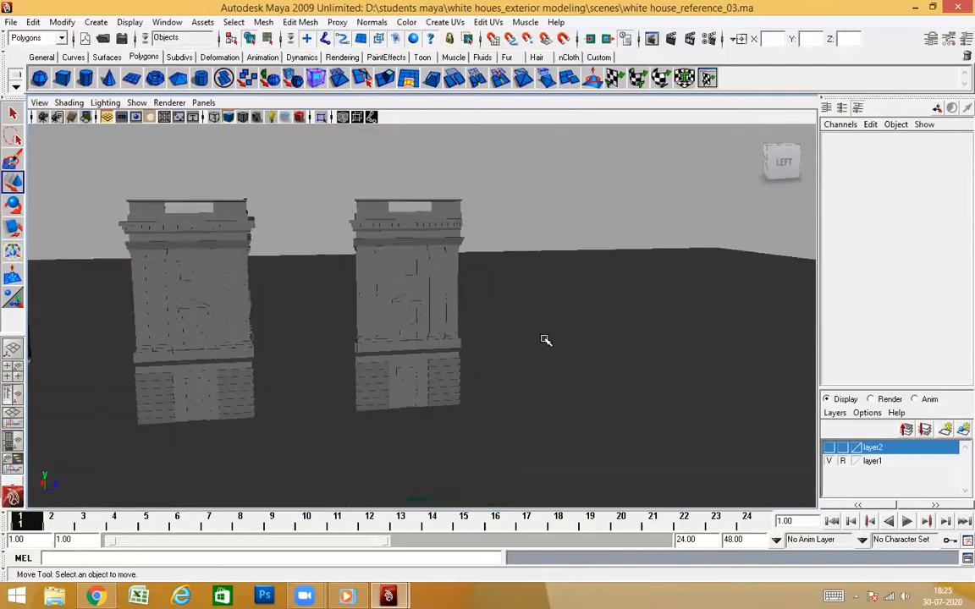
{"action": "left_click_drag", "start_coordinate": [545, 341], "coordinate": [483, 349], "text": "alt"}
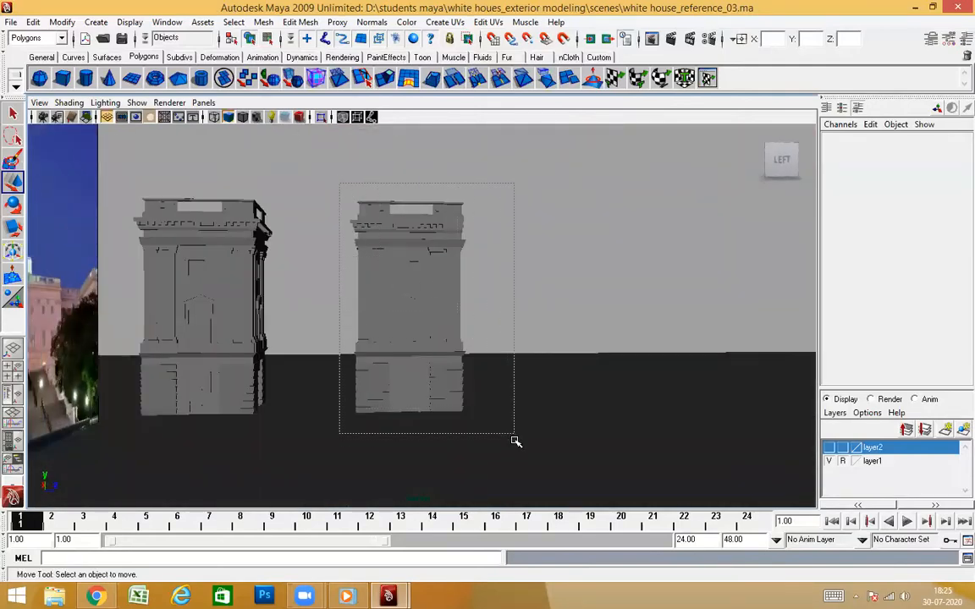
{"action": "left_click_drag", "start_coordinate": [512, 438], "coordinate": [512, 437]}
Place the pivot of the selected side-wall parts on the wall's outer vertical edge
{"action": "right_click_drag", "start_coordinate": [496, 271], "coordinate": [560, 297], "text": "alt"}
{"action": "left_click_drag", "start_coordinate": [559, 297], "coordinate": [519, 305], "text": "alt"}
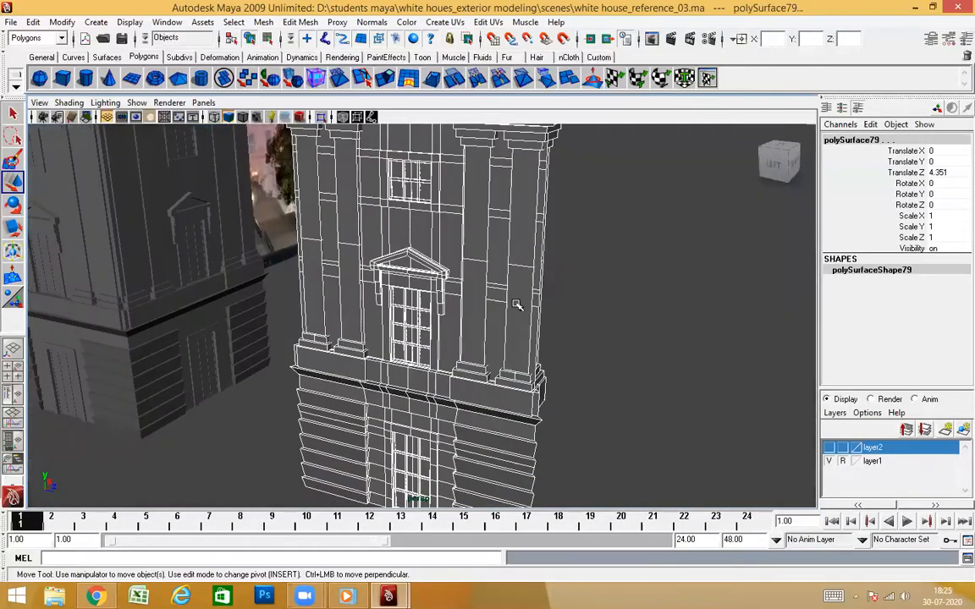
{"action": "right_click_drag", "start_coordinate": [551, 267], "coordinate": [592, 263], "text": "alt"}
{"action": "middle_click_drag", "start_coordinate": [593, 262], "coordinate": [494, 355], "text": "alt"}
{"action": "left_click_drag", "start_coordinate": [494, 354], "coordinate": [555, 360], "text": "alt"}
{"action": "right_click_drag", "start_coordinate": [549, 314], "coordinate": [587, 292], "text": "alt"}
{"action": "middle_click_drag", "start_coordinate": [587, 292], "coordinate": [487, 341], "text": "alt"}
{"action": "left_click_drag", "start_coordinate": [467, 355], "coordinate": [545, 331], "text": "alt"}
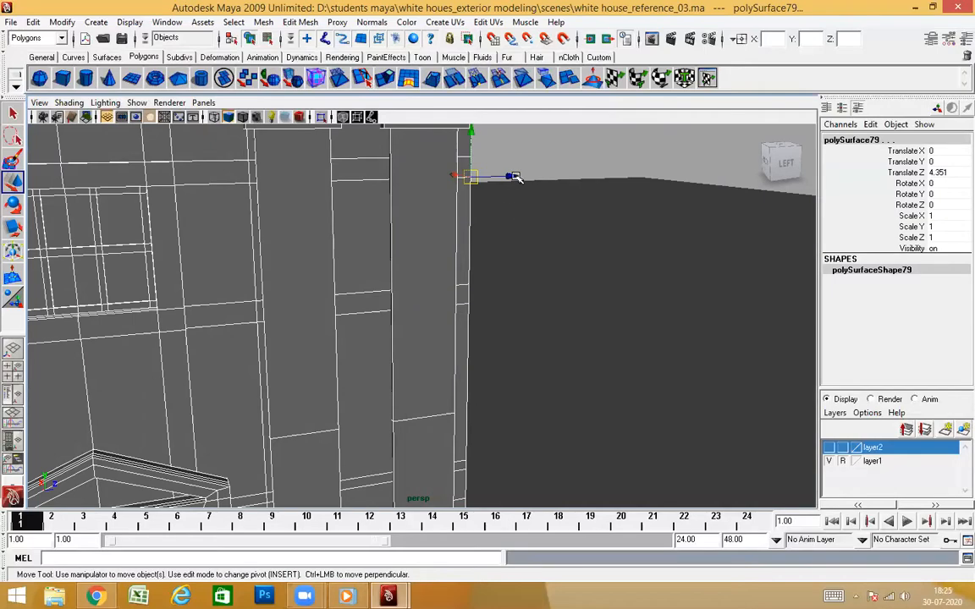
{"action": "right_click_drag", "start_coordinate": [621, 290], "coordinate": [402, 338], "text": "alt"}
{"action": "middle_click_drag", "start_coordinate": [402, 339], "coordinate": [583, 303], "text": "alt"}
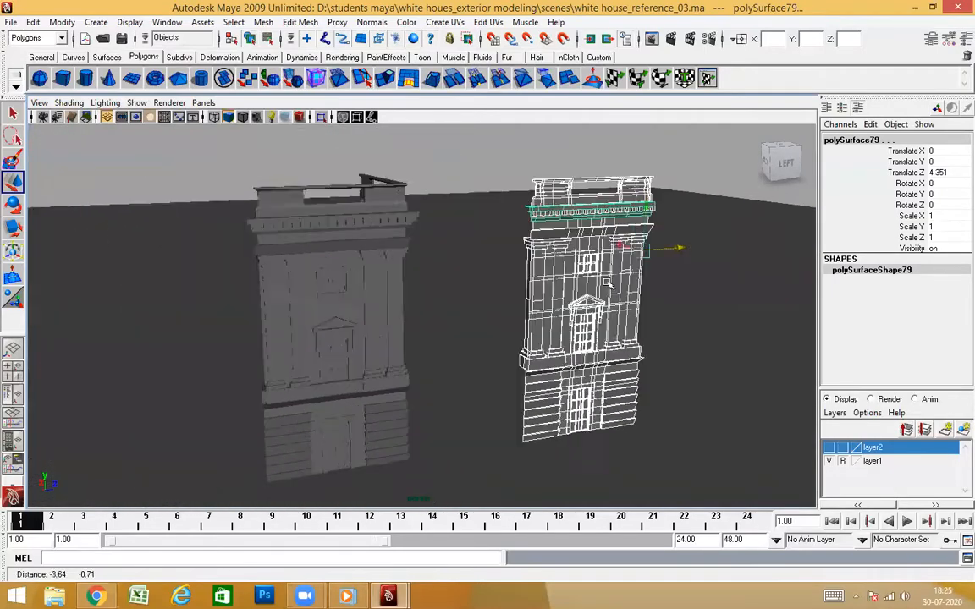
Move the side-wall parts along Z against the back edge of the original tower, at Translate Z -2.161, and deselect them
{"action": "right_click_drag", "start_coordinate": [169, 325], "coordinate": [246, 318], "text": "alt"}
{"action": "left_click_drag", "start_coordinate": [245, 318], "coordinate": [269, 302], "text": "alt"}
{"action": "left_click_drag", "start_coordinate": [337, 299], "coordinate": [534, 312], "text": "alt"}
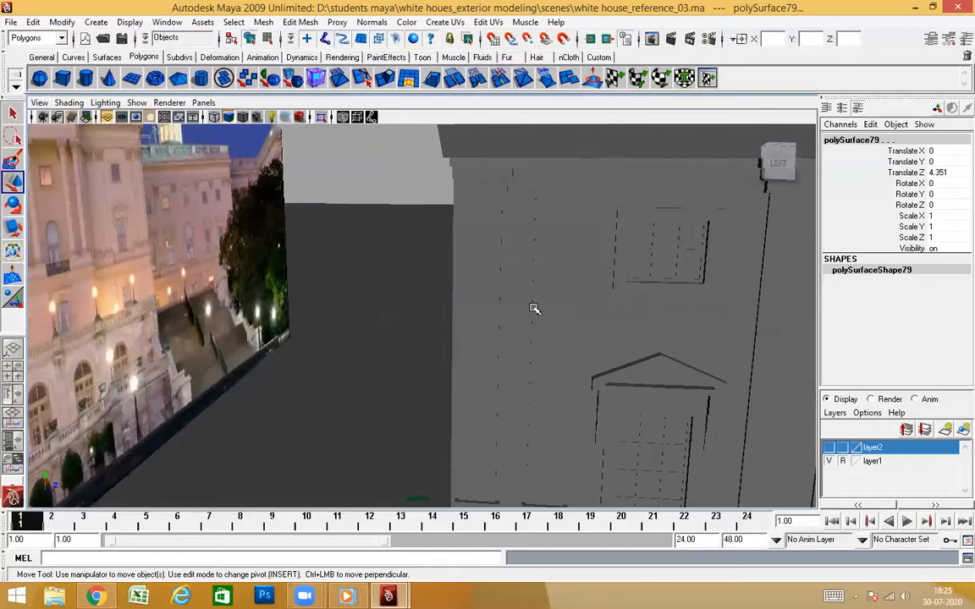
{"action": "key", "text": "4"}
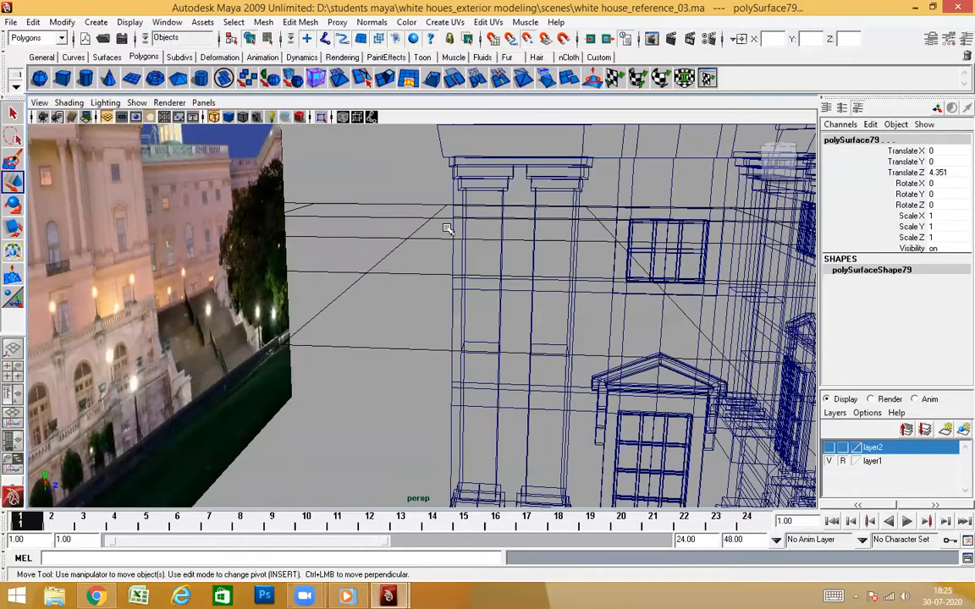
{"action": "mouse_move", "coordinate": [577, 303]}
{"action": "left_mouse_down", "text": "alt"}
{"action": "mouse_move", "coordinate": [564, 298]}
{"action": "mouse_move", "coordinate": [554, 326]}
{"action": "mouse_move", "coordinate": [509, 342]}
{"action": "mouse_move", "coordinate": [540, 335]}
{"action": "mouse_move", "coordinate": [502, 326]}
{"action": "left_mouse_up", "text": "alt"}
{"action": "key", "text": "5"}
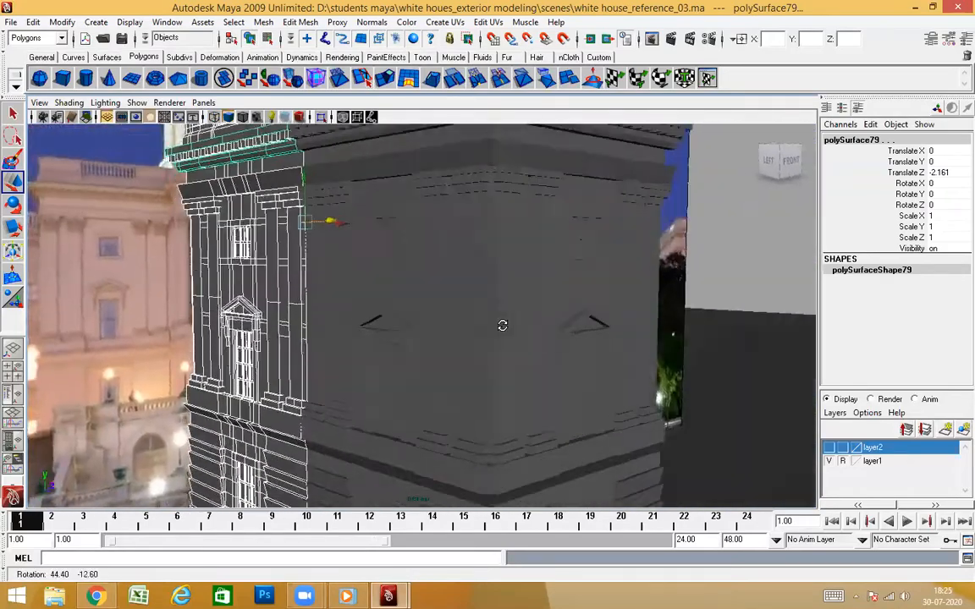
{"action": "left_click", "coordinate": [745, 260]}
{"action": "left_click_drag", "start_coordinate": [369, 340], "coordinate": [363, 340], "text": "alt"}
{"action": "left_click_drag", "start_coordinate": [440, 340], "coordinate": [544, 352], "text": "alt"}
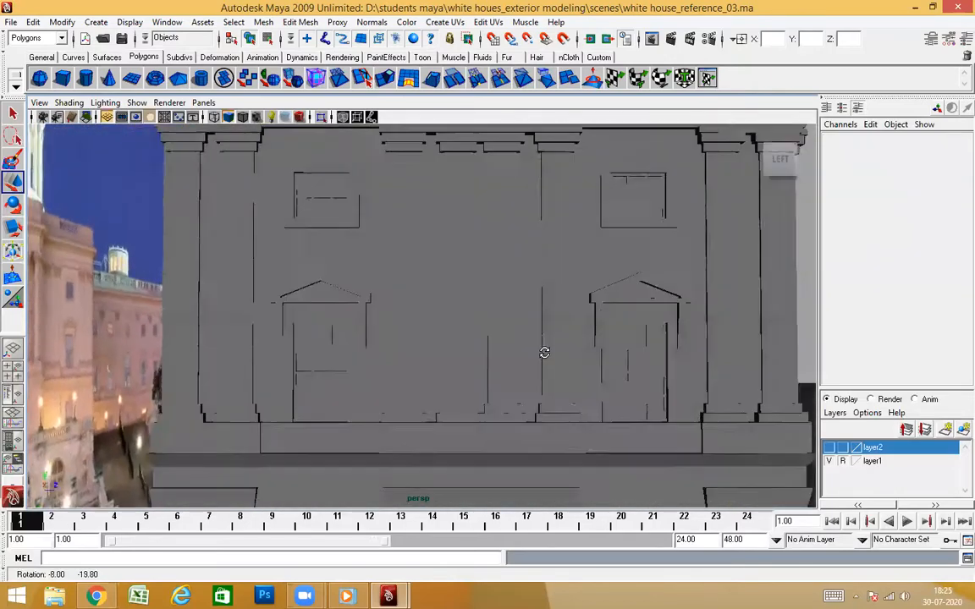
{"action": "right_click_drag", "start_coordinate": [545, 329], "coordinate": [535, 387], "text": "alt"}
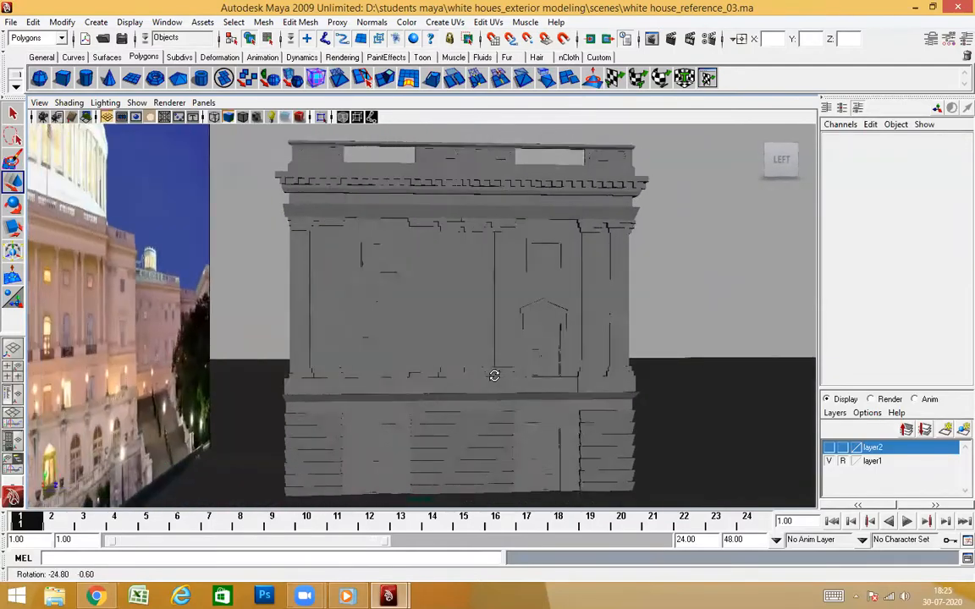
Delete the surplus side-wall pilaster's shaft and its capital blocks at the joint in the middle of the wall
{"action": "left_click_drag", "start_coordinate": [466, 346], "coordinate": [494, 347], "text": "alt"}
{"action": "scroll", "coordinate": [498, 398], "scroll_direction": "up", "scroll_amount": 3}
{"action": "scroll", "coordinate": [505, 396], "scroll_direction": "down", "scroll_amount": 3}
{"action": "left_click_drag", "start_coordinate": [507, 396], "coordinate": [538, 433], "text": "alt"}
{"action": "left_click_drag", "start_coordinate": [532, 393], "coordinate": [518, 345], "text": "alt"}
{"action": "left_click", "coordinate": [457, 288]}
{"action": "scroll", "coordinate": [540, 453], "scroll_direction": "down", "scroll_amount": 2}
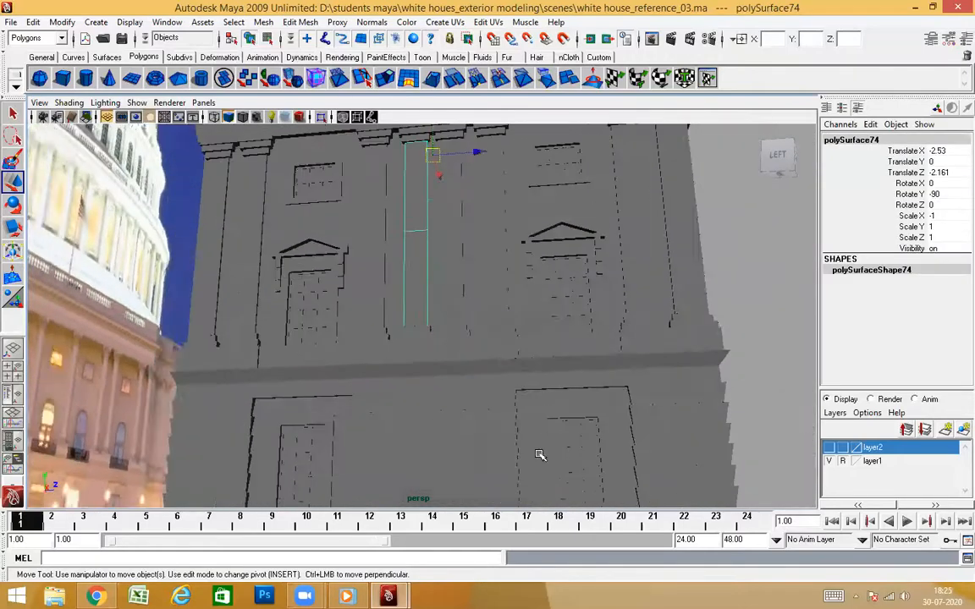
{"action": "scroll", "coordinate": [540, 446], "scroll_direction": "up", "scroll_amount": 4}
{"action": "left_click_drag", "start_coordinate": [542, 446], "coordinate": [557, 464], "text": "alt"}
{"action": "scroll", "coordinate": [562, 455], "scroll_direction": "down", "scroll_amount": 4}
{"action": "mouse_move", "coordinate": [525, 423]}
{"action": "left_mouse_down", "text": "alt"}
{"action": "mouse_move", "coordinate": [535, 434]}
{"action": "mouse_move", "coordinate": [537, 410]}
{"action": "left_mouse_up", "text": "alt"}
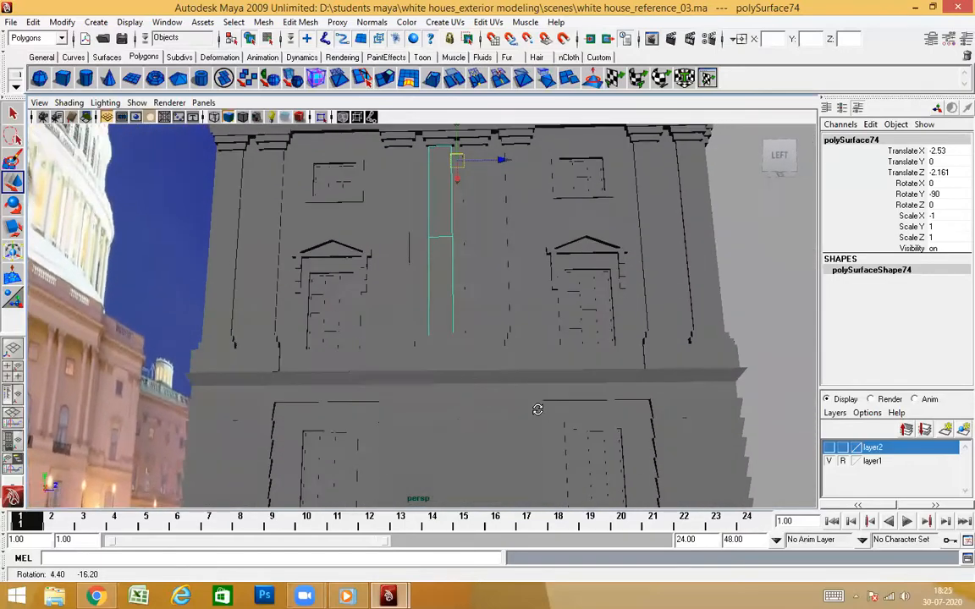
{"action": "scroll", "coordinate": [536, 363], "scroll_direction": "up", "scroll_amount": 5}
{"action": "middle_click_drag", "start_coordinate": [564, 274], "coordinate": [528, 384], "text": "alt"}
{"action": "scroll", "coordinate": [529, 385], "scroll_direction": "down", "scroll_amount": 2}
{"action": "mouse_move", "coordinate": [529, 385]}
{"action": "left_mouse_down", "text": "alt"}
{"action": "mouse_move", "coordinate": [538, 373]}
{"action": "mouse_move", "coordinate": [526, 369]}
{"action": "mouse_move", "coordinate": [535, 368]}
{"action": "left_mouse_up", "text": "alt"}
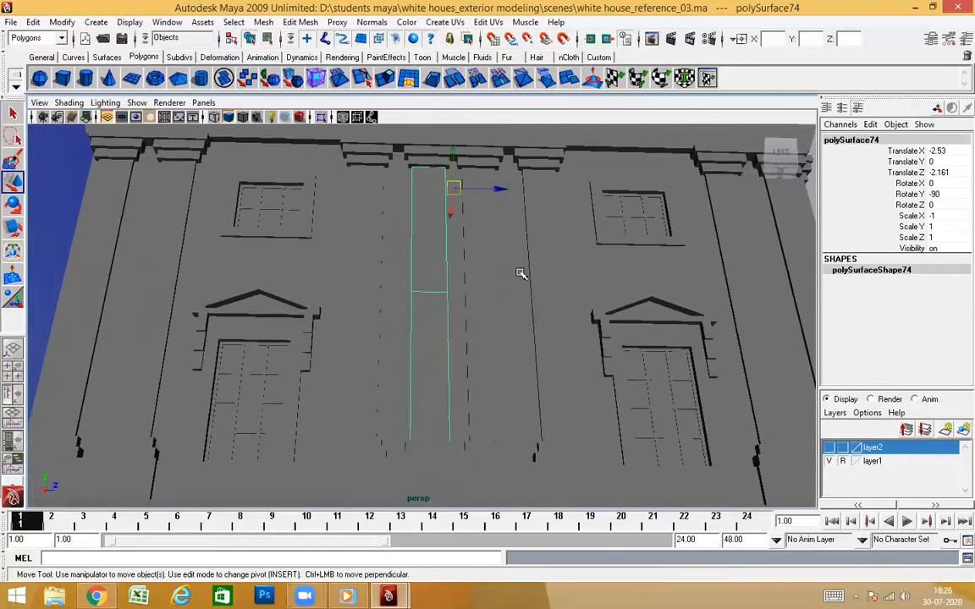
{"action": "key", "text": "Delete"}
{"action": "left_click", "coordinate": [428, 165]}
{"action": "key", "text": "Delete"}
{"action": "left_click", "coordinate": [423, 155]}
{"action": "key", "text": "Delete"}
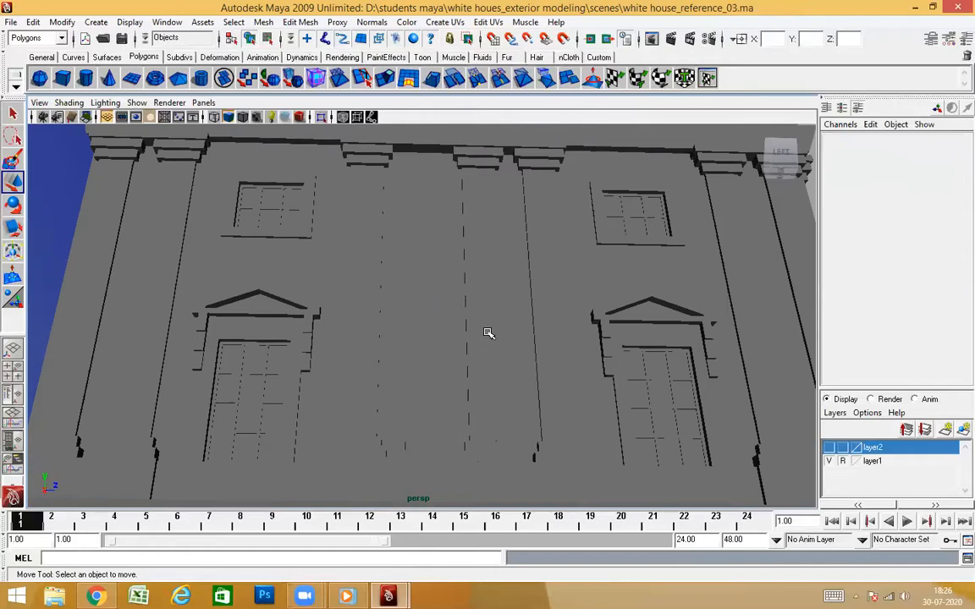
Delete the leftover base blocks of the removed pilaster at the wall joint
{"action": "left_click_drag", "start_coordinate": [465, 349], "coordinate": [459, 431], "text": "alt"}
{"action": "left_click", "coordinate": [455, 432]}
{"action": "key", "text": "Delete"}
{"action": "left_click", "coordinate": [450, 438]}
{"action": "key", "text": "Delete"}
Delete the surplus cornice dentil at the joint below the middle of the parapet
{"action": "left_click_drag", "start_coordinate": [542, 467], "coordinate": [560, 429], "text": "alt"}
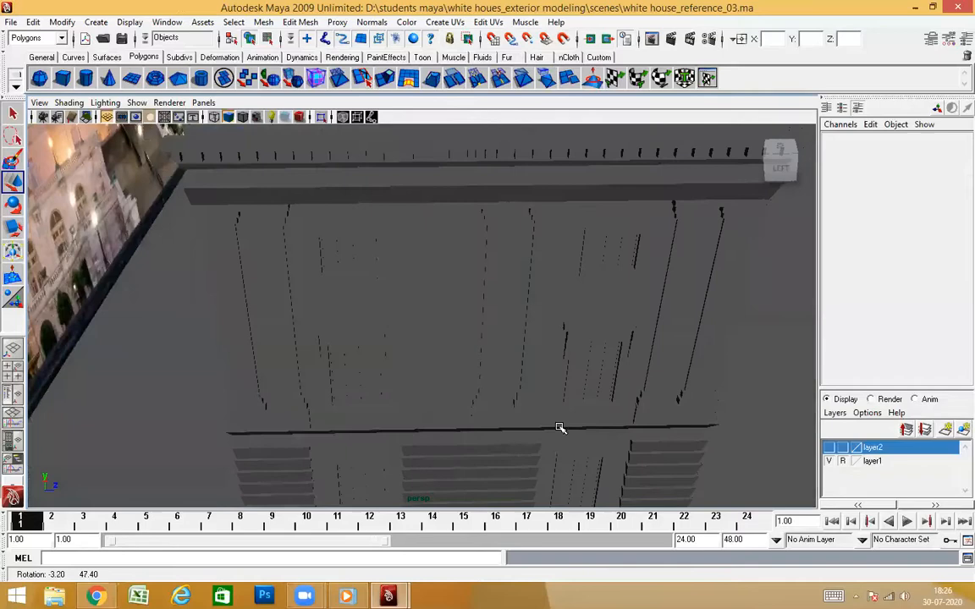
{"action": "left_click_drag", "start_coordinate": [505, 337], "coordinate": [497, 191], "text": "alt"}
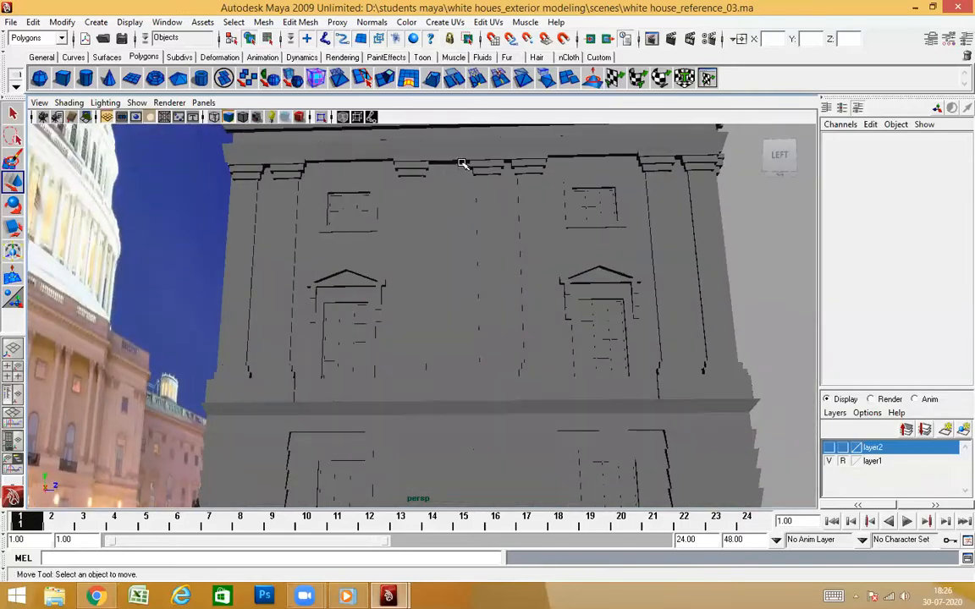
{"action": "left_click_drag", "start_coordinate": [464, 247], "coordinate": [561, 398], "text": "alt"}
{"action": "right_click_drag", "start_coordinate": [560, 398], "coordinate": [476, 380], "text": "alt"}
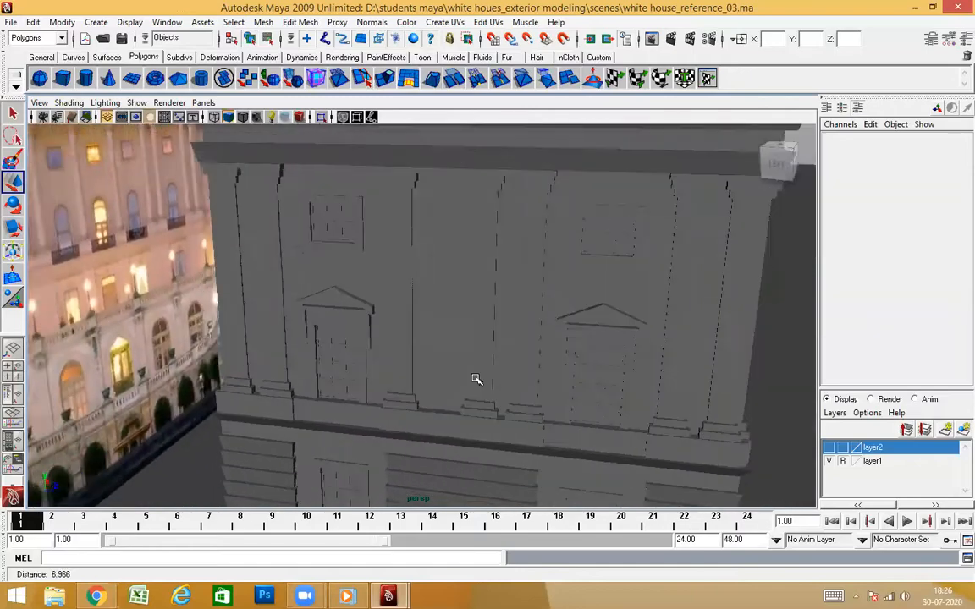
{"action": "left_click_drag", "start_coordinate": [490, 382], "coordinate": [292, 356], "text": "alt"}
{"action": "left_click", "coordinate": [301, 357]}
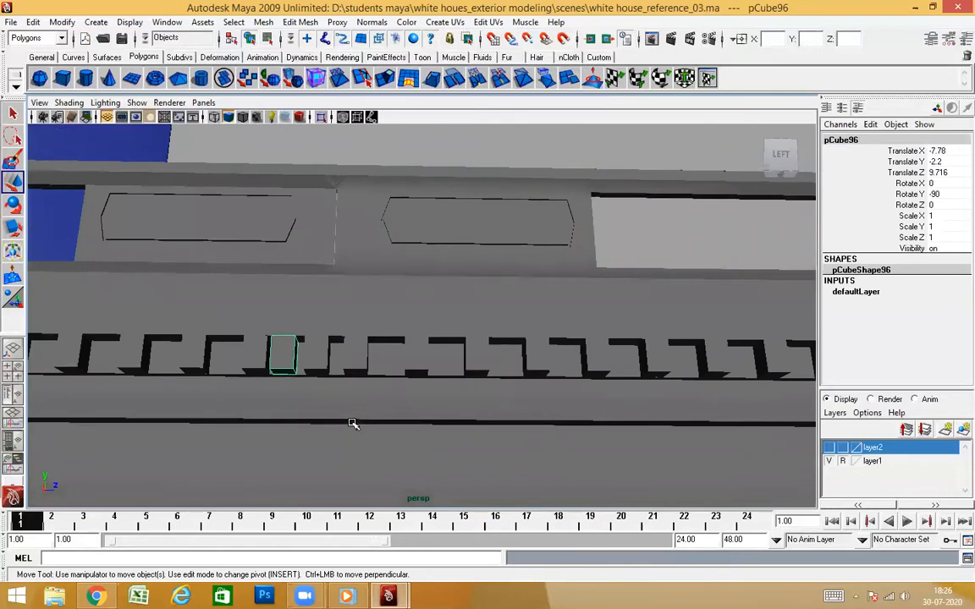
{"action": "key", "text": "Delete"}
Center the pivot of the neighbouring dentil and move it slightly along Z to even out the spacing at the joint
{"action": "left_click", "coordinate": [309, 350]}
{"action": "left_click_drag", "start_coordinate": [404, 411], "coordinate": [359, 341], "text": "alt"}
{"action": "left_click", "coordinate": [72, 22]}
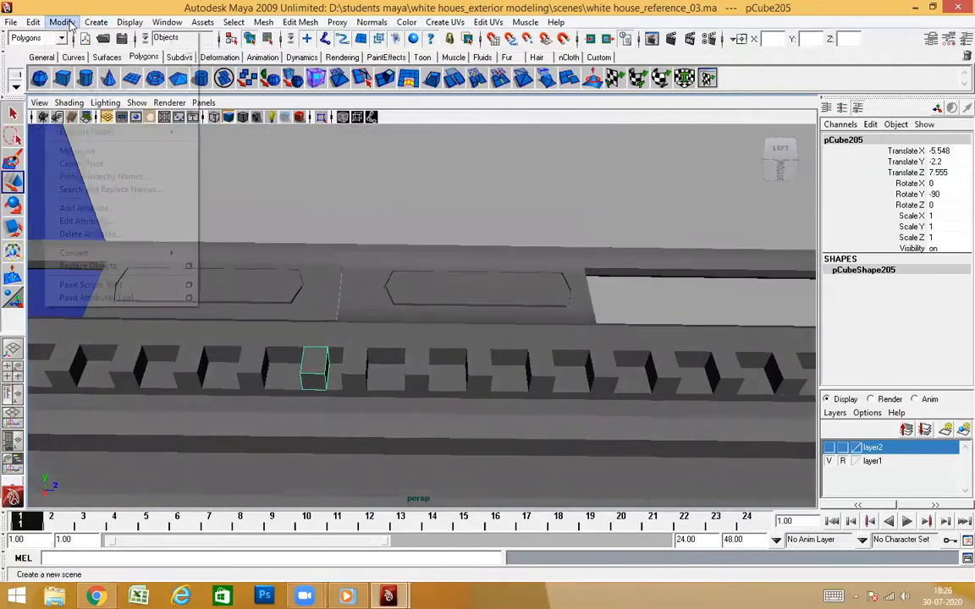
{"action": "left_click", "coordinate": [81, 164]}
{"action": "key", "text": "w"}
{"action": "left_click_drag", "start_coordinate": [388, 420], "coordinate": [382, 401], "text": "alt"}
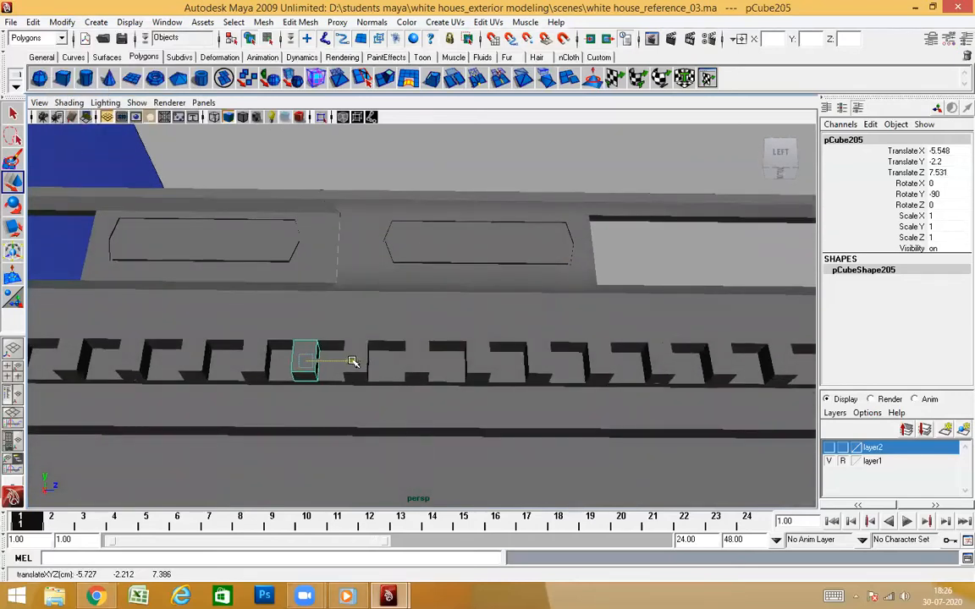
{"action": "left_click_drag", "start_coordinate": [366, 370], "coordinate": [479, 236], "text": "alt"}
{"action": "left_click", "coordinate": [446, 369]}
Flatten the end vertices of the original tower's parapet in Z so they form one straight vertical line
{"action": "left_click_drag", "start_coordinate": [446, 369], "coordinate": [393, 320], "text": "alt"}
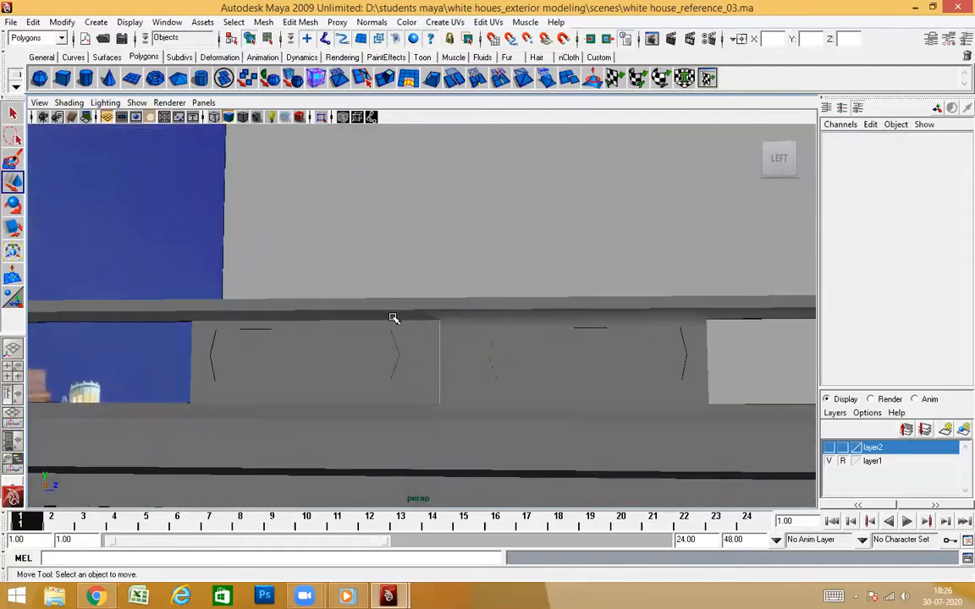
{"action": "left_click", "coordinate": [393, 321]}
{"action": "left_click_drag", "start_coordinate": [526, 422], "coordinate": [454, 400], "text": "alt"}
{"action": "scroll", "coordinate": [369, 421], "scroll_direction": "down", "scroll_amount": 8}
{"action": "scroll", "coordinate": [469, 355], "scroll_direction": "up", "scroll_amount": 5}
{"action": "scroll", "coordinate": [533, 276], "scroll_direction": "up", "scroll_amount": 6}
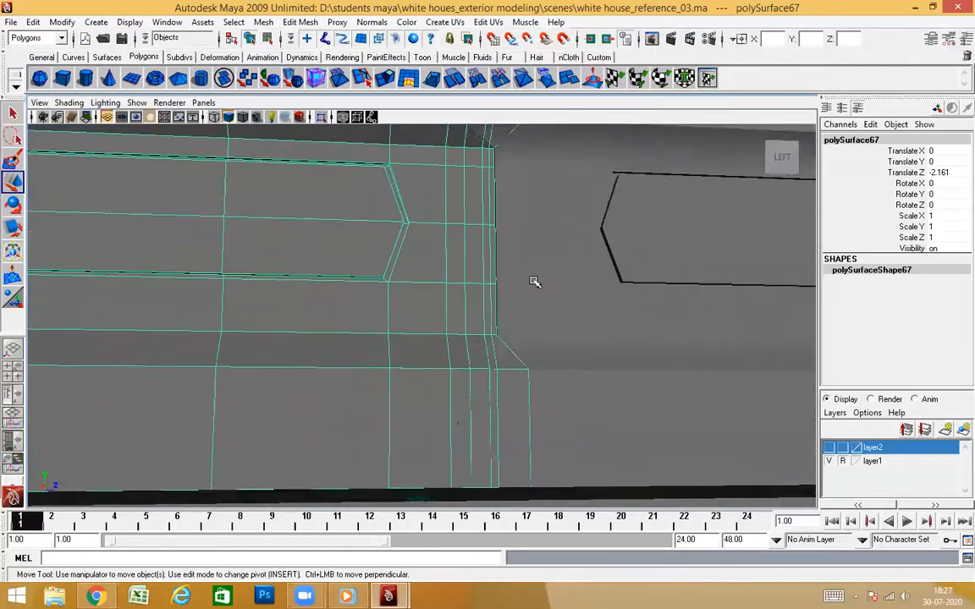
{"action": "middle_click_drag", "start_coordinate": [533, 280], "coordinate": [513, 236], "text": "alt"}
{"action": "left_click_drag", "start_coordinate": [514, 236], "coordinate": [494, 287], "text": "alt"}
{"action": "left_click", "coordinate": [483, 296]}
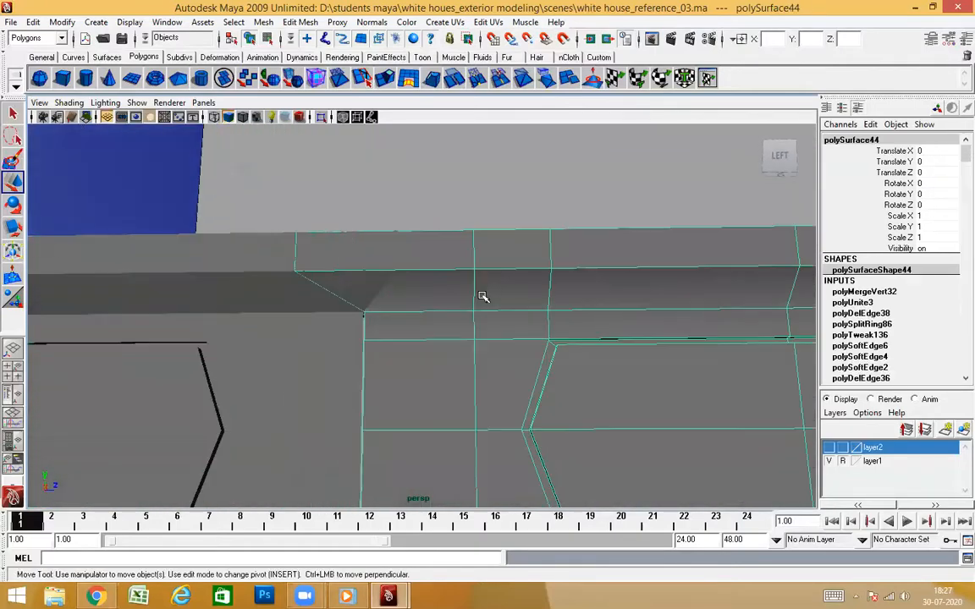
{"action": "left_click_drag", "start_coordinate": [482, 380], "coordinate": [489, 382], "text": "alt"}
{"action": "left_click", "coordinate": [317, 377]}
{"action": "left_click_drag", "start_coordinate": [347, 331], "coordinate": [392, 360], "text": "alt"}
{"action": "left_click_drag", "start_coordinate": [456, 333], "coordinate": [429, 393], "text": "alt"}
{"action": "left_click", "coordinate": [450, 392]}
{"action": "right_click_drag", "start_coordinate": [426, 318], "coordinate": [396, 319]}
{"action": "left_click_drag", "start_coordinate": [402, 343], "coordinate": [408, 382], "text": "alt"}
{"action": "left_click_drag", "start_coordinate": [417, 476], "coordinate": [418, 472]}
{"action": "mouse_move", "coordinate": [435, 424]}
{"action": "left_mouse_down", "text": "alt"}
{"action": "mouse_move", "coordinate": [440, 439]}
{"action": "mouse_move", "coordinate": [652, 446]}
{"action": "mouse_move", "coordinate": [644, 426]}
{"action": "mouse_move", "coordinate": [441, 439]}
{"action": "mouse_move", "coordinate": [442, 429]}
{"action": "left_mouse_up", "text": "alt"}
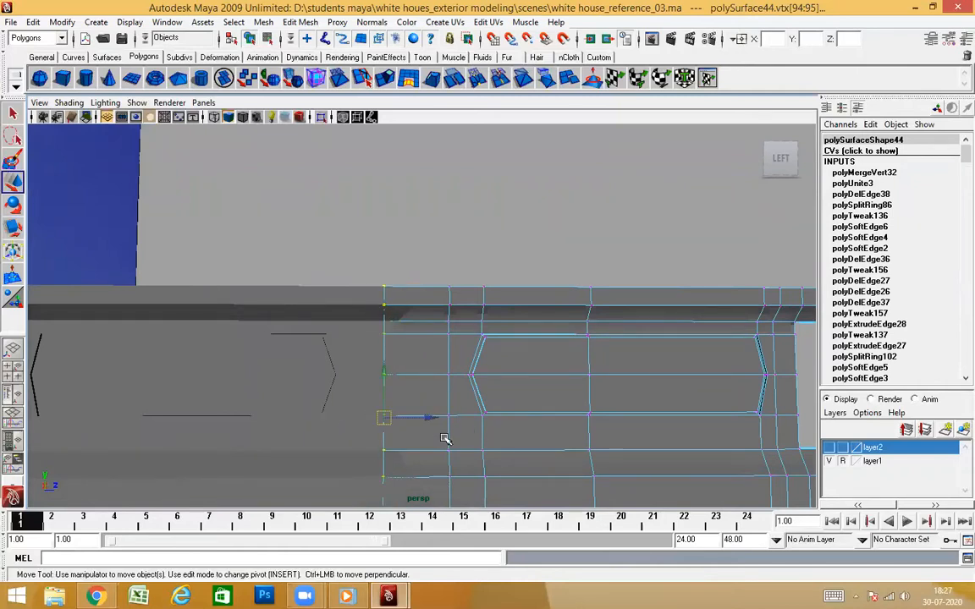
Move the flattened end vertices of the tower's parapet along Z against the side wall's parapet
{"action": "scroll", "coordinate": [431, 393], "scroll_direction": "down", "scroll_amount": 2}
{"action": "scroll", "coordinate": [431, 392], "scroll_direction": "up", "scroll_amount": 2}
{"action": "mouse_move", "coordinate": [430, 392]}
{"action": "left_mouse_down", "text": "alt"}
{"action": "mouse_move", "coordinate": [430, 377]}
{"action": "mouse_move", "coordinate": [429, 403]}
{"action": "left_mouse_up", "text": "alt"}
{"action": "scroll", "coordinate": [429, 403], "scroll_direction": "up", "scroll_amount": 2}
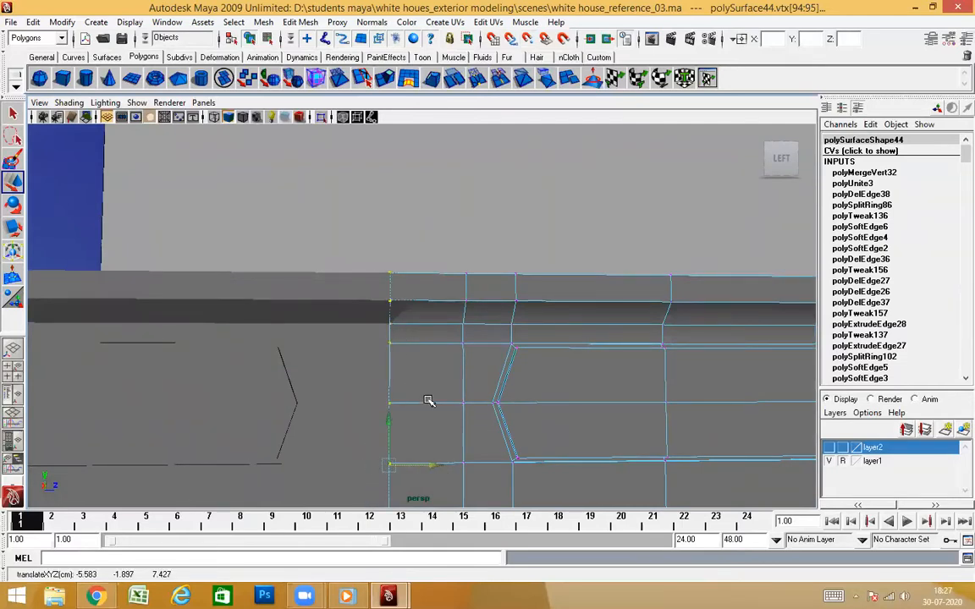
{"action": "left_click_drag", "start_coordinate": [441, 392], "coordinate": [444, 370], "text": "alt"}
{"action": "right_click_drag", "start_coordinate": [478, 340], "coordinate": [590, 297]}
Delete two surplus vertical edge loops near the joint end of the side wall's parapet
{"action": "left_click", "coordinate": [277, 378]}
{"action": "right_click_drag", "start_coordinate": [314, 319], "coordinate": [285, 318]}
{"action": "right_click_drag", "start_coordinate": [452, 369], "coordinate": [401, 372], "text": "alt"}
{"action": "left_click_drag", "start_coordinate": [410, 372], "coordinate": [414, 393], "text": "alt"}
{"action": "middle_click_drag", "start_coordinate": [419, 393], "coordinate": [432, 350], "text": "alt"}
{"action": "right_click_drag", "start_coordinate": [414, 372], "coordinate": [430, 392], "text": "alt"}
{"action": "left_click_drag", "start_coordinate": [429, 392], "coordinate": [435, 403], "text": "alt"}
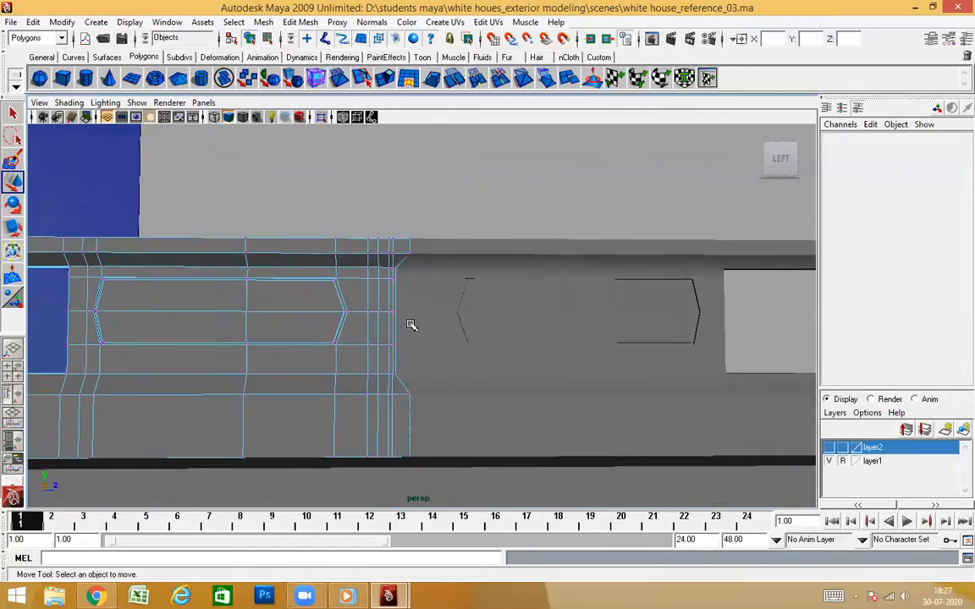
{"action": "scroll", "coordinate": [410, 325], "scroll_direction": "up", "scroll_amount": 3}
{"action": "left_click_drag", "start_coordinate": [407, 331], "coordinate": [745, 326], "text": "alt"}
{"action": "scroll", "coordinate": [604, 281], "scroll_direction": "up", "scroll_amount": 4}
{"action": "left_click_drag", "start_coordinate": [559, 307], "coordinate": [584, 366], "text": "alt"}
{"action": "left_click_drag", "start_coordinate": [512, 361], "coordinate": [152, 338], "text": "alt"}
{"action": "scroll", "coordinate": [265, 339], "scroll_direction": "down", "scroll_amount": 5}
{"action": "middle_click_drag", "start_coordinate": [459, 334], "coordinate": [462, 284], "text": "alt"}
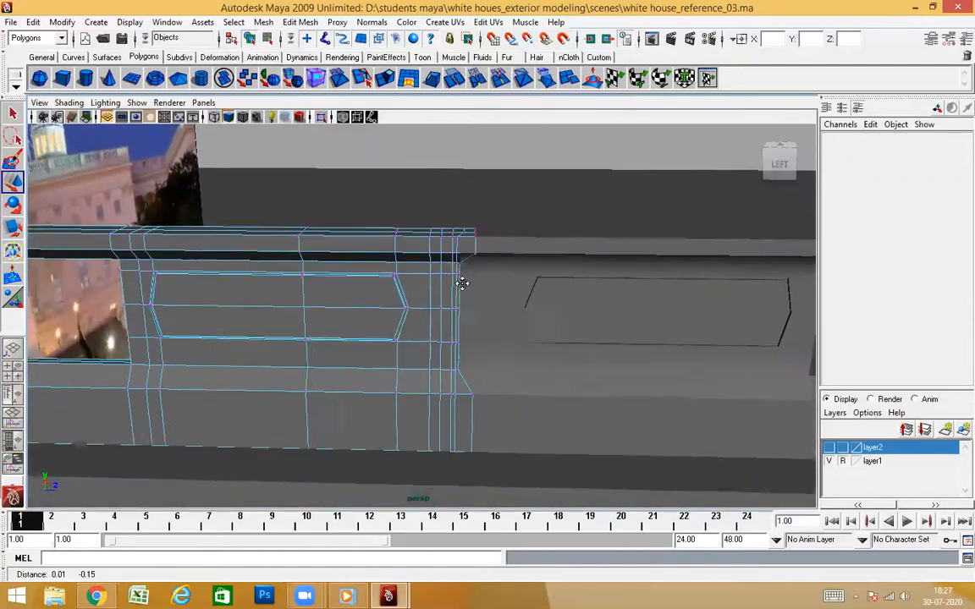
{"action": "scroll", "coordinate": [462, 284], "scroll_direction": "up", "scroll_amount": 4}
{"action": "left_click_drag", "start_coordinate": [459, 330], "coordinate": [457, 312], "text": "alt"}
{"action": "middle_click_drag", "start_coordinate": [457, 275], "coordinate": [461, 353], "text": "alt"}
{"action": "left_click_drag", "start_coordinate": [449, 227], "coordinate": [445, 254], "text": "alt"}
{"action": "scroll", "coordinate": [445, 254], "scroll_direction": "up", "scroll_amount": 2}
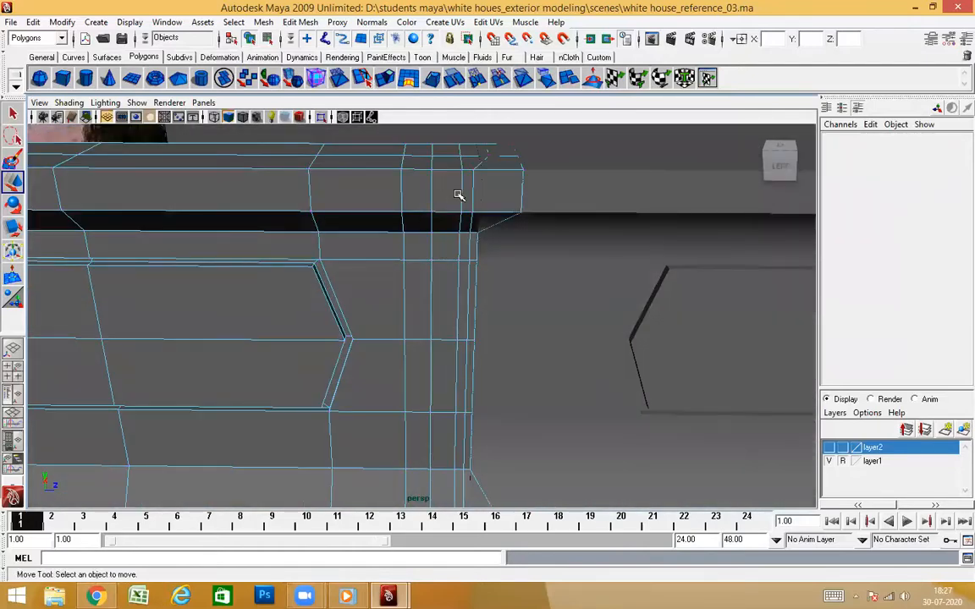
{"action": "left_click", "coordinate": [458, 196]}
{"action": "right_click_drag", "start_coordinate": [448, 242], "coordinate": [476, 258], "text": "ctrl"}
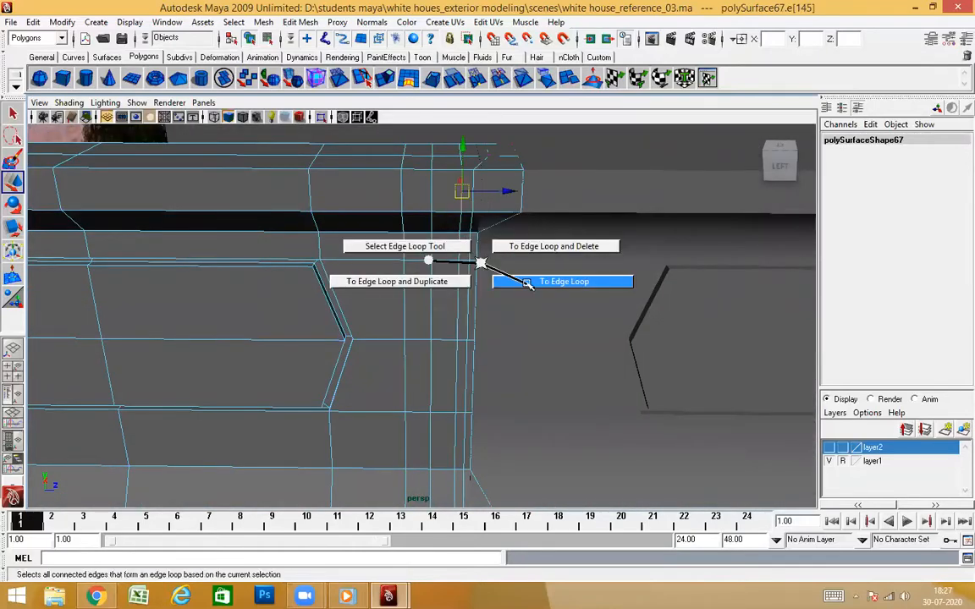
{"action": "right_click_drag", "start_coordinate": [528, 245], "coordinate": [529, 246], "text": "ctrl"}
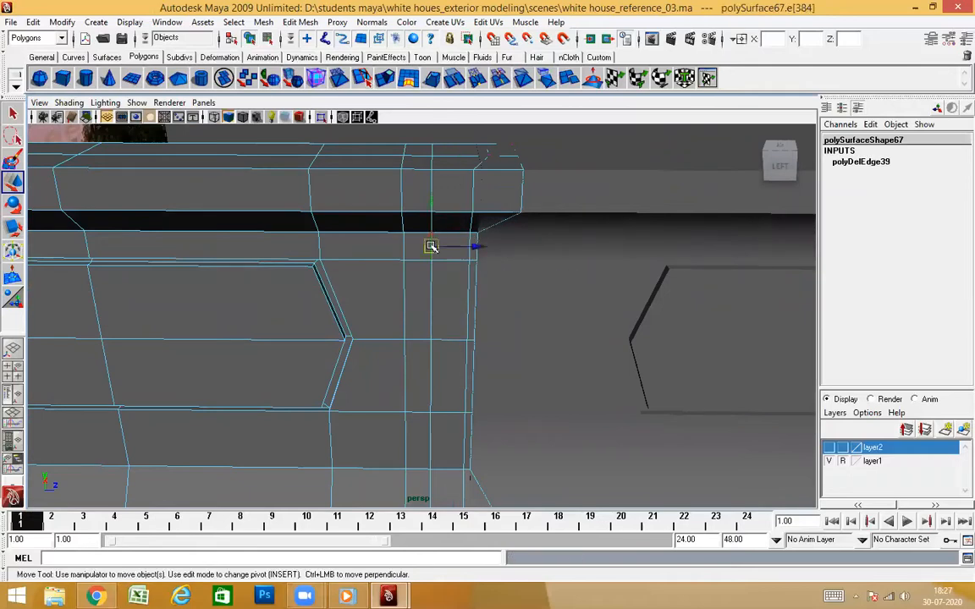
{"action": "left_click_drag", "start_coordinate": [440, 330], "coordinate": [413, 334], "text": "alt"}
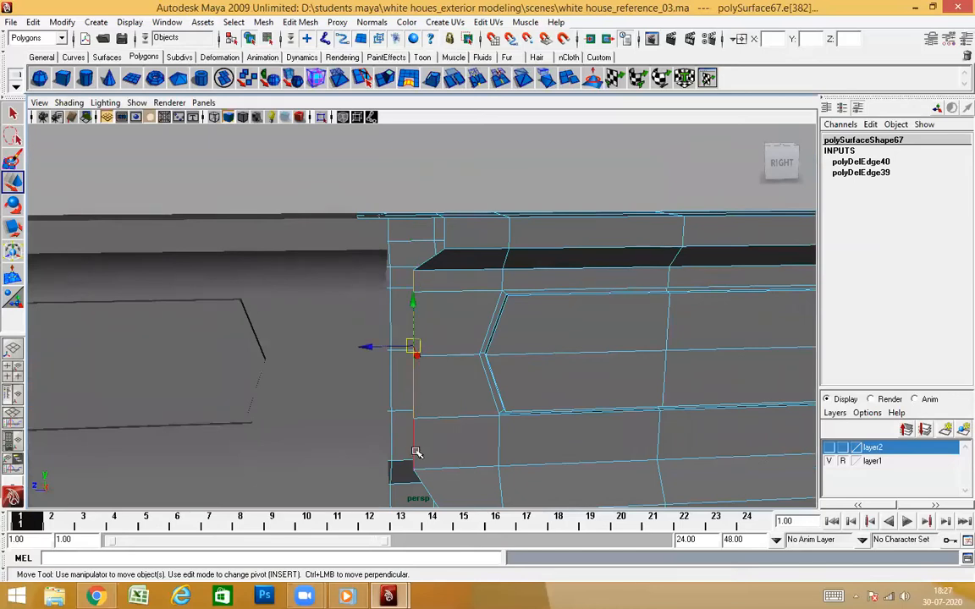
Shift the vertical corner edges on the back of the side wall's parapet along Z and delete another surplus edge loop
{"action": "left_click_drag", "start_coordinate": [374, 373], "coordinate": [493, 431], "text": "alt"}
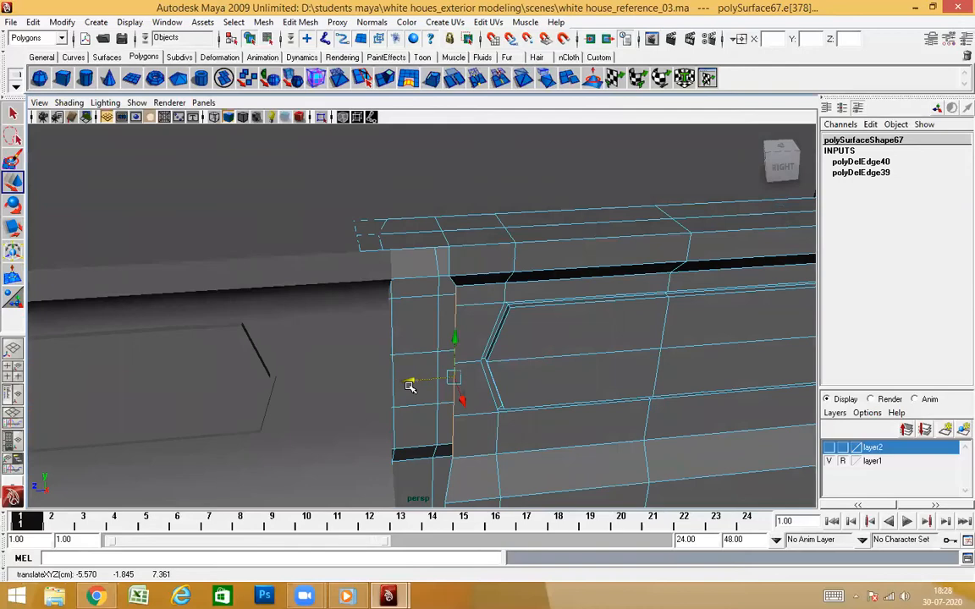
{"action": "left_click_drag", "start_coordinate": [455, 379], "coordinate": [432, 214], "text": "alt"}
{"action": "right_click_drag", "start_coordinate": [363, 353], "coordinate": [435, 355], "text": "ctrl"}
{"action": "left_click_drag", "start_coordinate": [435, 355], "coordinate": [489, 422], "text": "alt"}
Flatten the end vertices of the side wall's parapet in Z into one vertical line against the tower's parapet
{"action": "right_click", "coordinate": [425, 274]}
{"action": "right_click_drag", "start_coordinate": [425, 274], "coordinate": [388, 274]}
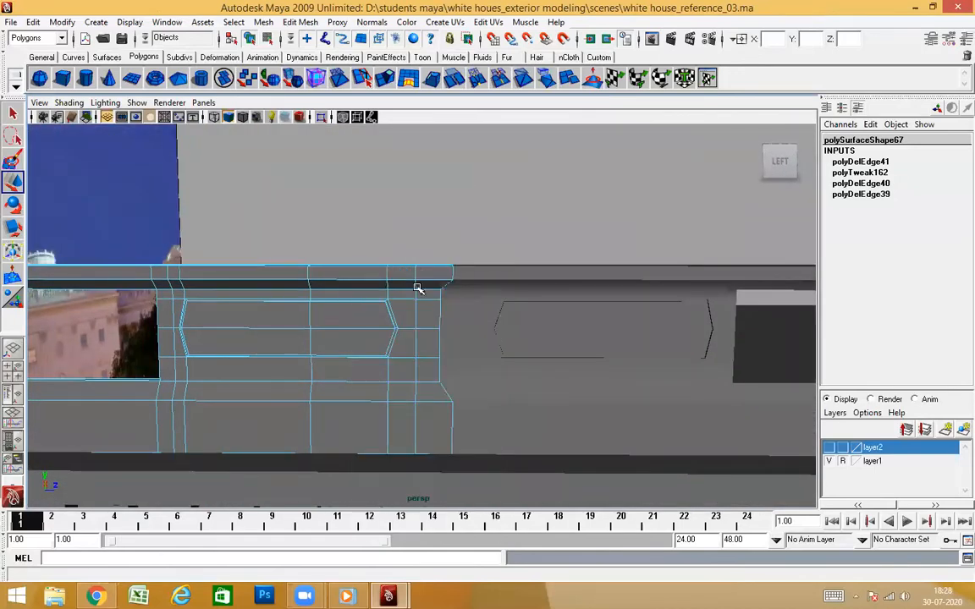
{"action": "left_click_drag", "start_coordinate": [418, 287], "coordinate": [441, 275], "text": "alt"}
{"action": "left_click_drag", "start_coordinate": [479, 338], "coordinate": [471, 412]}
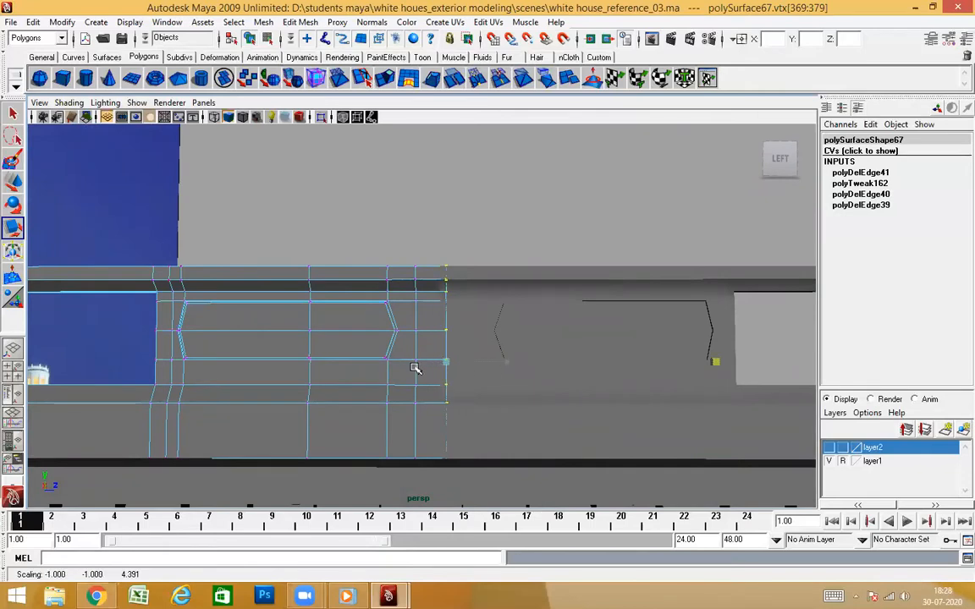
{"action": "left_click_drag", "start_coordinate": [415, 368], "coordinate": [600, 427], "text": "alt"}
{"action": "left_click_drag", "start_coordinate": [488, 351], "coordinate": [516, 321], "text": "alt"}
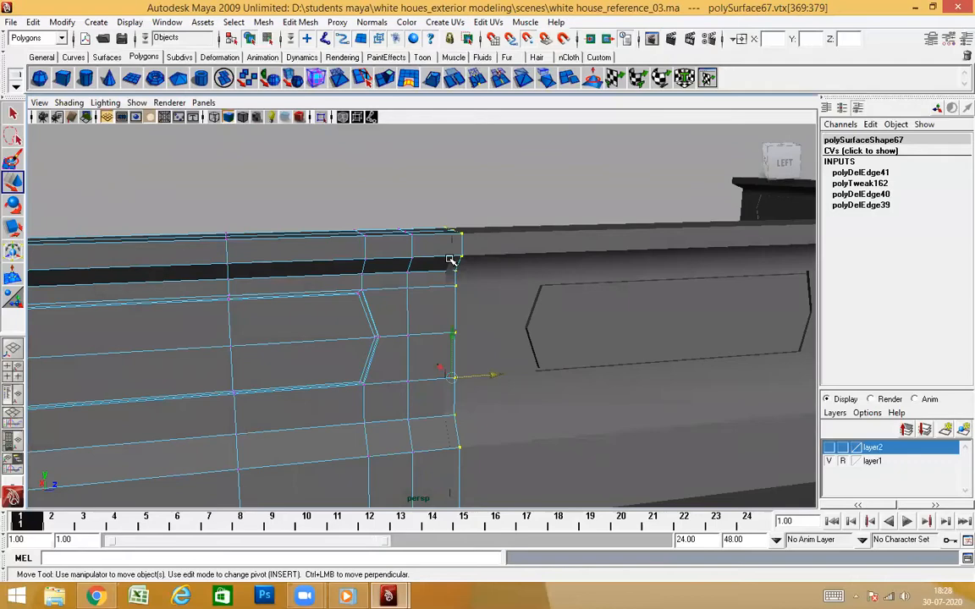
{"action": "left_click_drag", "start_coordinate": [461, 269], "coordinate": [476, 292], "text": "alt"}
{"action": "left_click", "coordinate": [494, 152]}
{"action": "scroll", "coordinate": [485, 285], "scroll_direction": "up", "scroll_amount": 3}
{"action": "left_click", "coordinate": [452, 142]}
{"action": "scroll", "coordinate": [489, 315], "scroll_direction": "down", "scroll_amount": 4}
Delete the end-cap faces of the original tower's parapet at the joint
{"action": "left_click", "coordinate": [374, 316]}
{"action": "scroll", "coordinate": [405, 330], "scroll_direction": "up", "scroll_amount": 4}
{"action": "left_click_drag", "start_coordinate": [405, 331], "coordinate": [338, 263], "text": "alt"}
{"action": "middle_click_drag", "start_coordinate": [338, 263], "coordinate": [414, 283], "text": "alt"}
{"action": "left_click_drag", "start_coordinate": [415, 283], "coordinate": [383, 276], "text": "alt"}
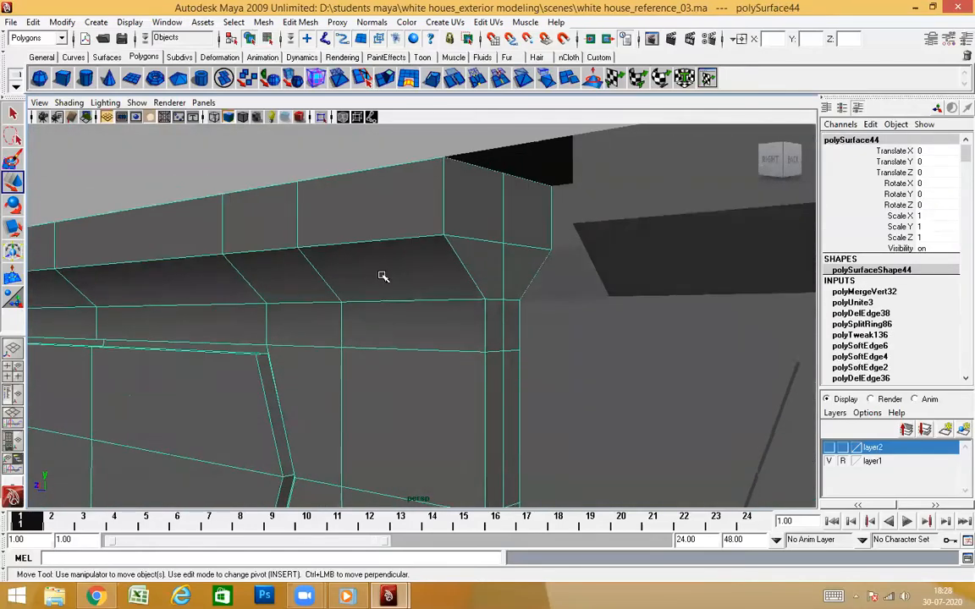
{"action": "scroll", "coordinate": [383, 276], "scroll_direction": "down", "scroll_amount": 4}
{"action": "left_click_drag", "start_coordinate": [535, 353], "coordinate": [583, 355], "text": "alt"}
{"action": "middle_click_drag", "start_coordinate": [583, 355], "coordinate": [539, 295], "text": "alt"}
{"action": "left_click_drag", "start_coordinate": [539, 295], "coordinate": [455, 311], "text": "alt"}
{"action": "right_click_drag", "start_coordinate": [432, 191], "coordinate": [436, 227]}
{"action": "left_click_drag", "start_coordinate": [439, 250], "coordinate": [439, 236], "text": "alt"}
{"action": "left_click", "coordinate": [426, 175]}
{"action": "left_click_drag", "start_coordinate": [473, 316], "coordinate": [430, 230], "text": "alt"}
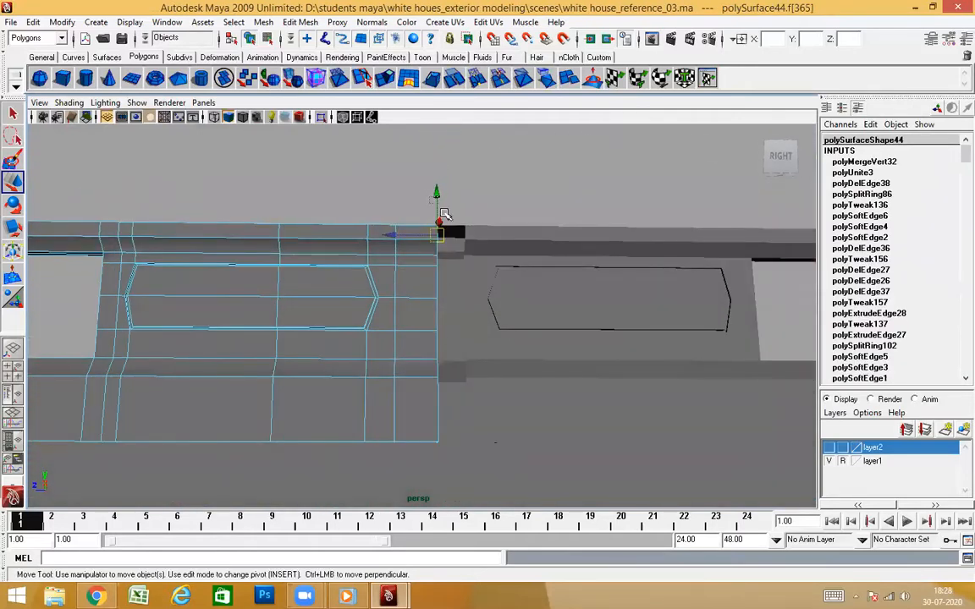
{"action": "left_click_drag", "start_coordinate": [453, 373], "coordinate": [487, 246], "text": "alt"}
{"action": "left_click", "coordinate": [554, 368]}
{"action": "middle_click_drag", "start_coordinate": [488, 246], "coordinate": [461, 304], "text": "alt"}
{"action": "left_click_drag", "start_coordinate": [461, 304], "coordinate": [406, 326], "text": "alt"}
{"action": "left_click", "coordinate": [446, 348]}
Delete the outermost column of faces at the joint end of the side wall's parapet
{"action": "scroll", "coordinate": [446, 354], "scroll_direction": "up", "scroll_amount": 3}
{"action": "left_click", "coordinate": [305, 307]}
{"action": "left_click_drag", "start_coordinate": [317, 314], "coordinate": [365, 364], "text": "alt"}
{"action": "left_click", "coordinate": [404, 370]}
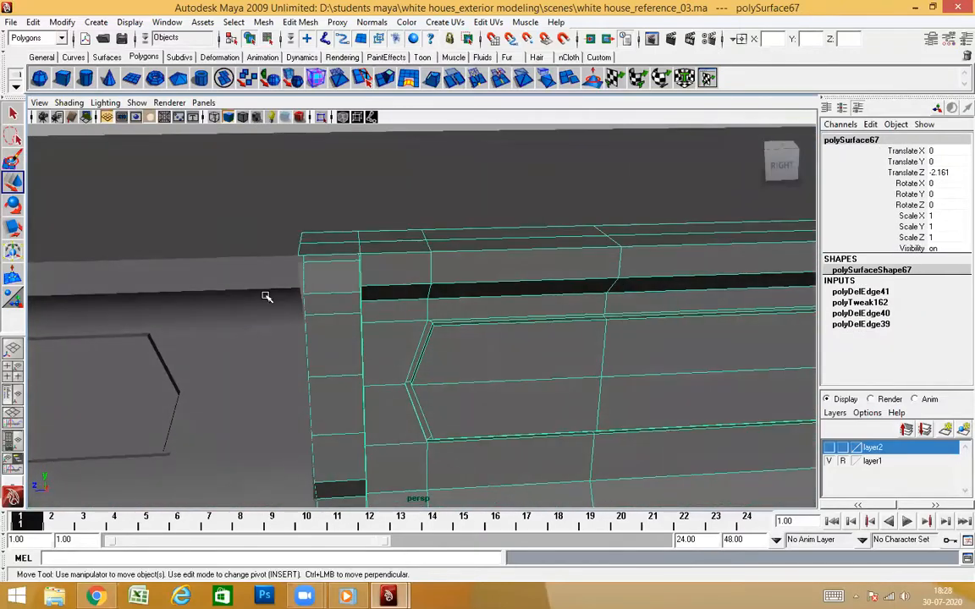
{"action": "left_click", "coordinate": [265, 298]}
{"action": "middle_click_drag", "start_coordinate": [300, 337], "coordinate": [355, 328], "text": "alt"}
{"action": "left_click_drag", "start_coordinate": [354, 331], "coordinate": [446, 289], "text": "alt"}
{"action": "left_click", "coordinate": [446, 352]}
{"action": "left_click_drag", "start_coordinate": [446, 352], "coordinate": [713, 364], "text": "alt"}
{"action": "right_click_drag", "start_coordinate": [712, 364], "coordinate": [492, 419], "text": "alt"}
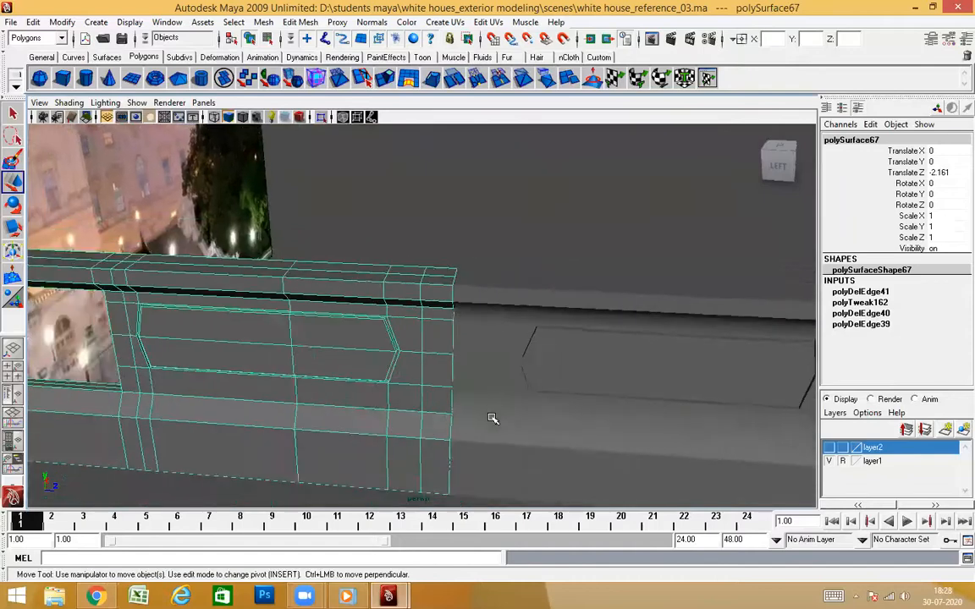
{"action": "left_click_drag", "start_coordinate": [491, 419], "coordinate": [468, 390], "text": "alt"}
{"action": "right_click_drag", "start_coordinate": [468, 390], "coordinate": [411, 348], "text": "alt"}
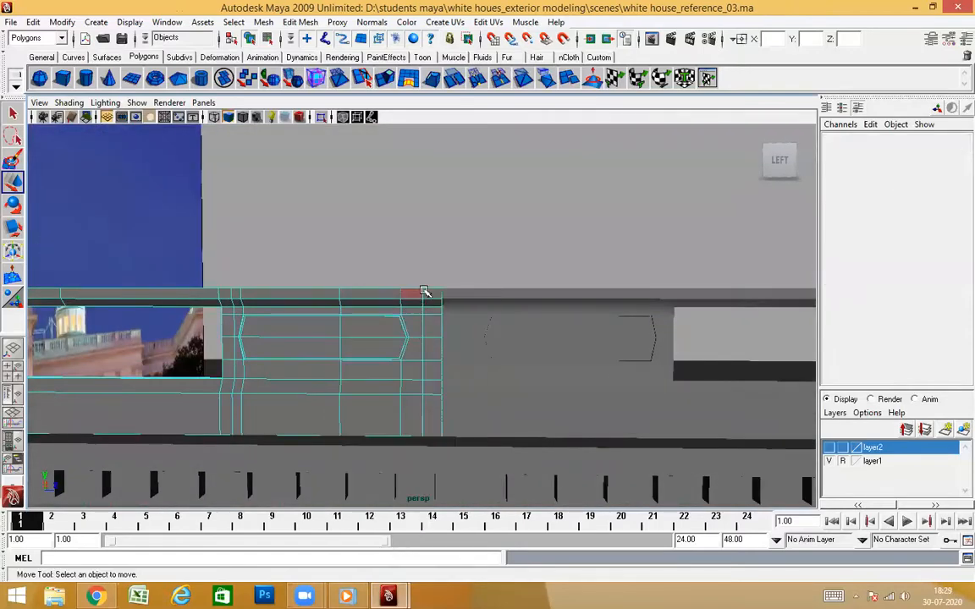
{"action": "left_click_drag", "start_coordinate": [495, 405], "coordinate": [500, 409]}
{"action": "key", "text": "Delete"}
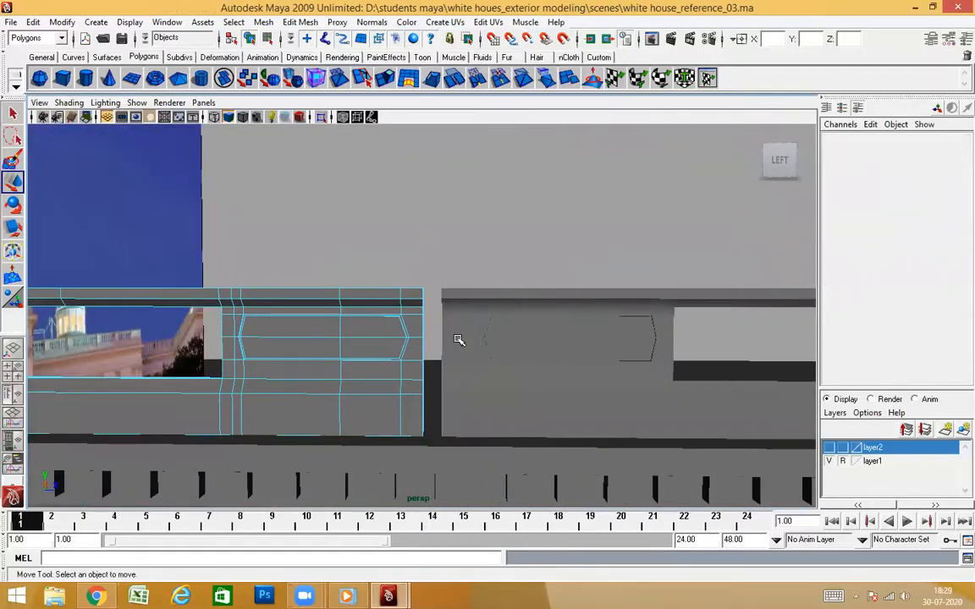
Move the end vertices of the tower's parapet along Z to close the gap to the side wall's parapet
{"action": "right_click_drag", "start_coordinate": [456, 340], "coordinate": [428, 394], "text": "alt"}
{"action": "left_click_drag", "start_coordinate": [428, 393], "coordinate": [461, 395], "text": "alt"}
{"action": "left_click_drag", "start_coordinate": [489, 320], "coordinate": [516, 421], "text": "alt"}
{"action": "left_click", "coordinate": [494, 297]}
{"action": "right_click_drag", "start_coordinate": [504, 302], "coordinate": [475, 302]}
{"action": "scroll", "coordinate": [493, 368], "scroll_direction": "down", "scroll_amount": 3}
{"action": "left_click_drag", "start_coordinate": [494, 369], "coordinate": [479, 274], "text": "alt"}
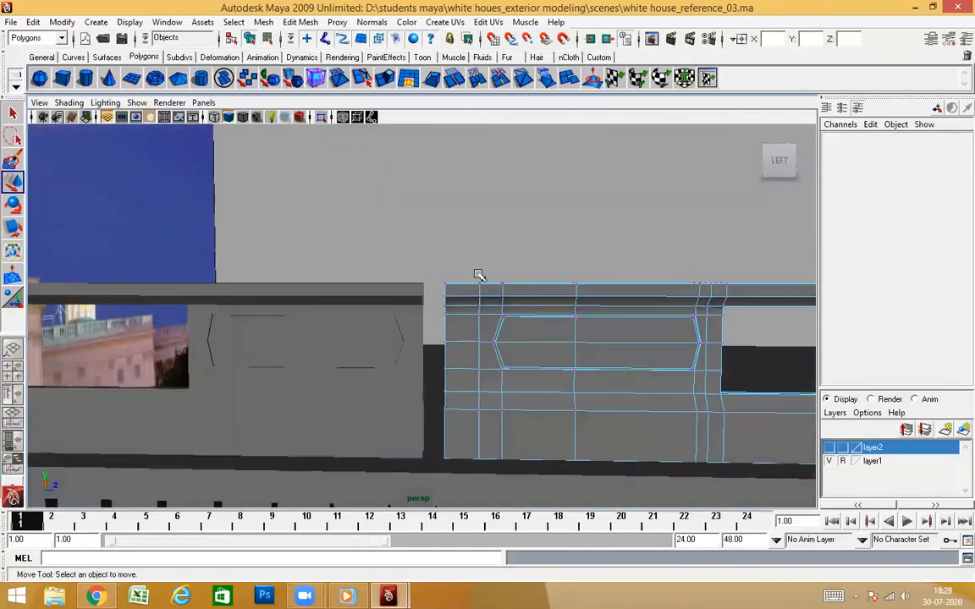
{"action": "left_click_drag", "start_coordinate": [429, 415], "coordinate": [449, 471]}
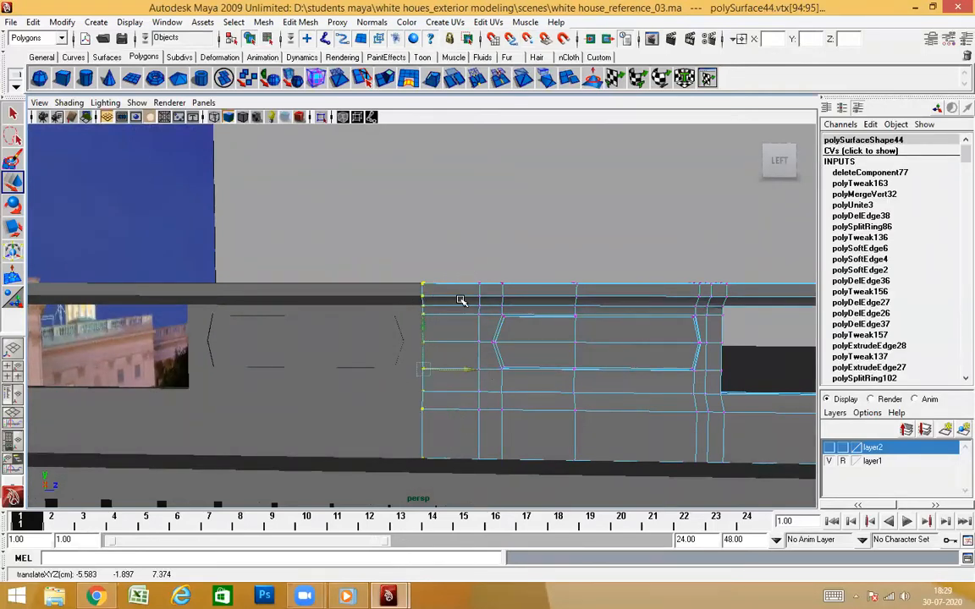
{"action": "left_click", "coordinate": [477, 205]}
{"action": "left_click", "coordinate": [472, 374]}
Return to object selection and examine the parapet joint and the cornice dentils below it
{"action": "scroll", "coordinate": [472, 377], "scroll_direction": "up", "scroll_amount": 3}
{"action": "left_click_drag", "start_coordinate": [474, 379], "coordinate": [491, 301], "text": "alt"}
{"action": "scroll", "coordinate": [403, 375], "scroll_direction": "up", "scroll_amount": 2}
{"action": "left_click", "coordinate": [491, 300]}
{"action": "left_click_drag", "start_coordinate": [454, 401], "coordinate": [476, 401], "text": "alt"}
{"action": "left_click", "coordinate": [490, 192]}
{"action": "left_click_drag", "start_coordinate": [484, 334], "coordinate": [487, 311], "text": "alt"}
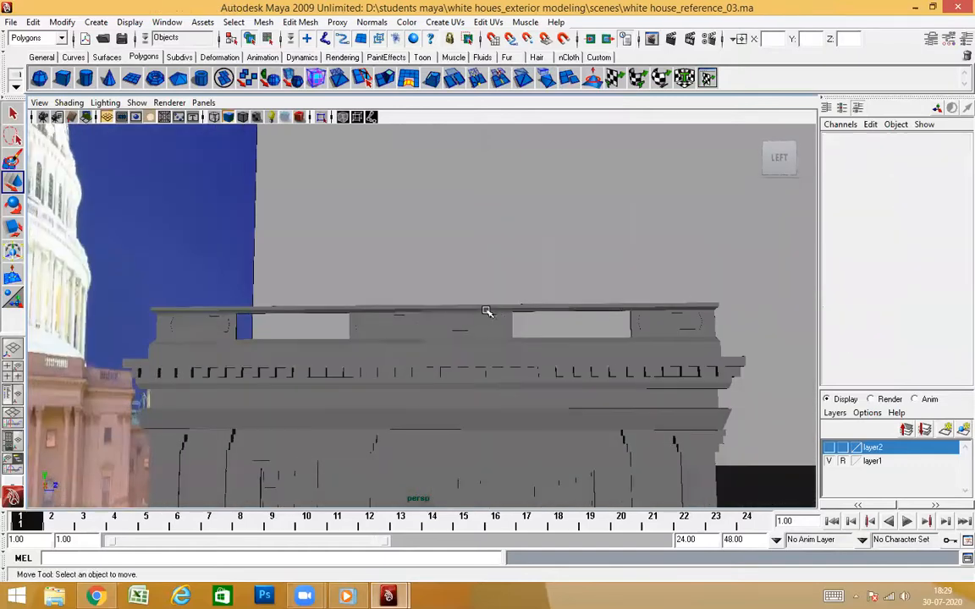
{"action": "left_click", "coordinate": [493, 329]}
{"action": "scroll", "coordinate": [507, 372], "scroll_direction": "up", "scroll_amount": 4}
{"action": "left_click_drag", "start_coordinate": [500, 372], "coordinate": [467, 379], "text": "alt"}
{"action": "scroll", "coordinate": [468, 350], "scroll_direction": "up", "scroll_amount": 3}
{"action": "left_click", "coordinate": [474, 231]}
{"action": "right_click_drag", "start_coordinate": [476, 330], "coordinate": [548, 279]}
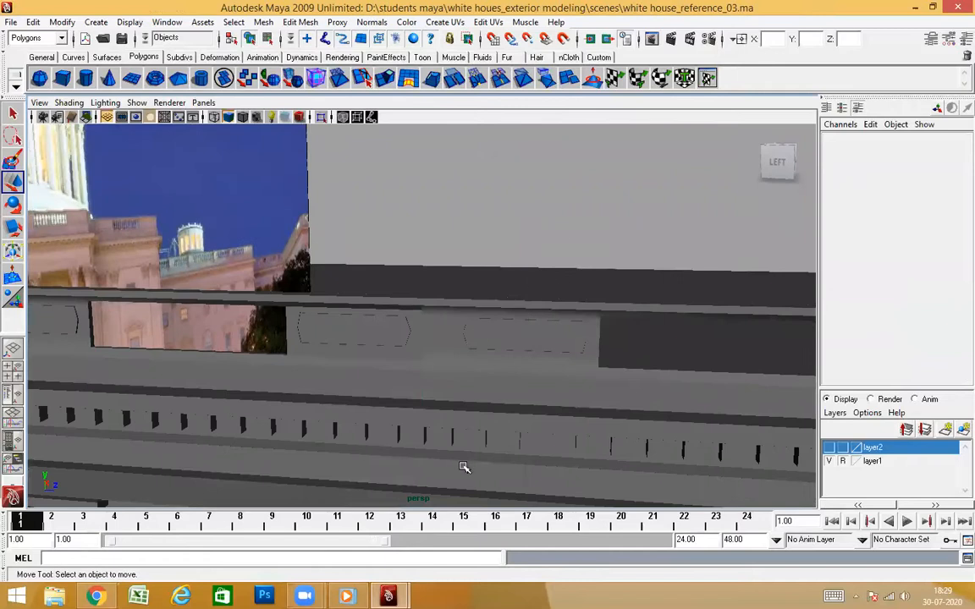
Isolate the two dentil cornice pieces of the tower and side wall that meet at the joint
{"action": "left_click_drag", "start_coordinate": [462, 467], "coordinate": [401, 364], "text": "alt"}
{"action": "scroll", "coordinate": [398, 357], "scroll_direction": "down", "scroll_amount": 3}
{"action": "scroll", "coordinate": [406, 384], "scroll_direction": "up", "scroll_amount": 8}
{"action": "left_click_drag", "start_coordinate": [372, 406], "coordinate": [378, 334], "text": "alt"}
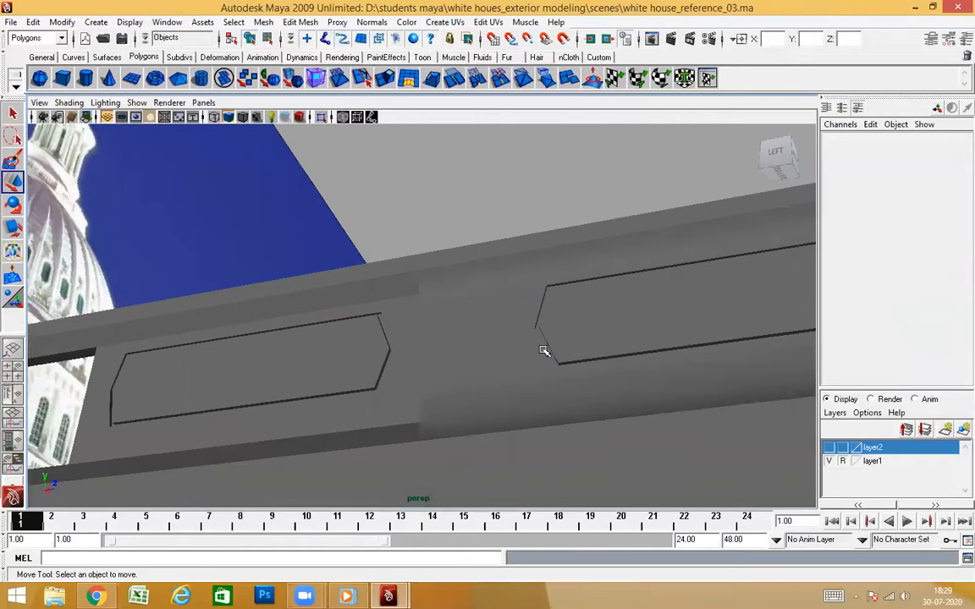
{"action": "left_click_drag", "start_coordinate": [334, 317], "coordinate": [455, 183], "text": "alt"}
{"action": "left_click_drag", "start_coordinate": [472, 347], "coordinate": [490, 365], "text": "alt"}
{"action": "left_click", "coordinate": [494, 402]}
{"action": "left_click_drag", "start_coordinate": [483, 404], "coordinate": [294, 365], "text": "alt"}
{"action": "left_click", "coordinate": [384, 359]}
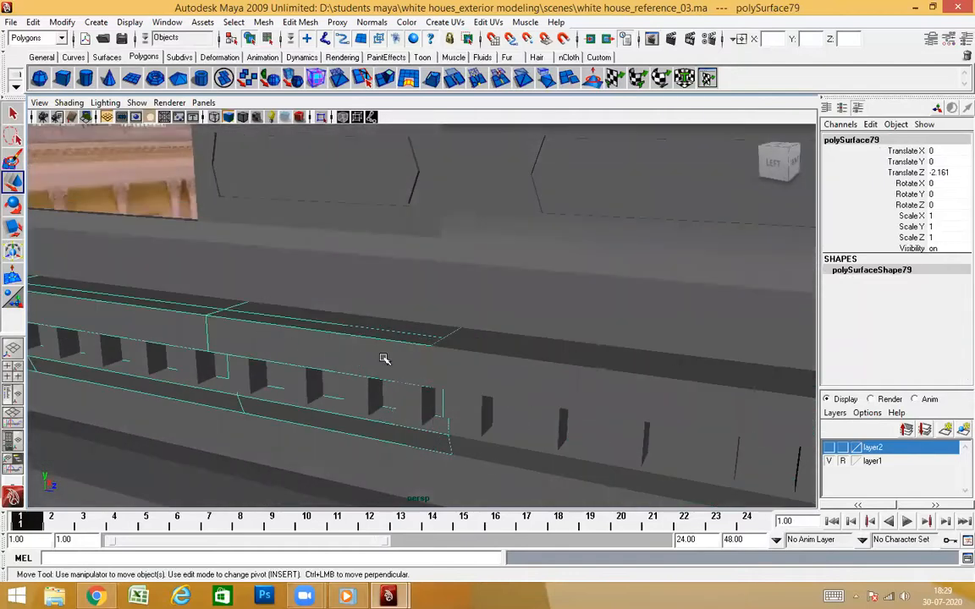
{"action": "left_click", "coordinate": [502, 361]}
{"action": "left_click", "coordinate": [322, 120]}
Delete the end faces of the original tower's cornice at the joint
{"action": "left_click_drag", "start_coordinate": [505, 334], "coordinate": [619, 332], "text": "alt"}
{"action": "left_click", "coordinate": [372, 281]}
{"action": "left_click_drag", "start_coordinate": [442, 385], "coordinate": [676, 364], "text": "alt"}
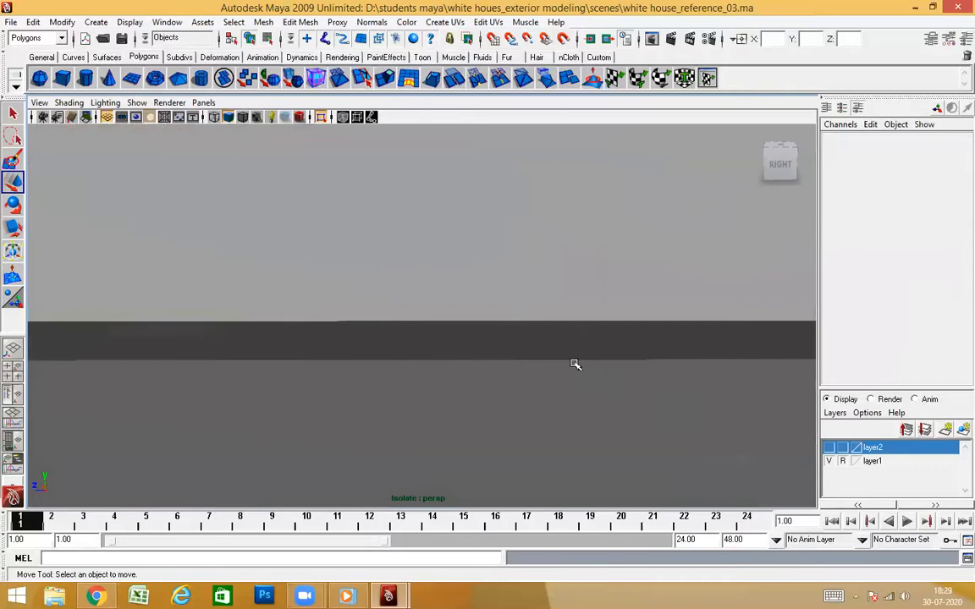
{"action": "scroll", "coordinate": [574, 363], "scroll_direction": "down", "scroll_amount": 3}
{"action": "left_click_drag", "start_coordinate": [563, 364], "coordinate": [533, 394], "text": "alt"}
{"action": "left_click", "coordinate": [246, 363]}
{"action": "scroll", "coordinate": [423, 381], "scroll_direction": "down", "scroll_amount": 2}
{"action": "left_click_drag", "start_coordinate": [459, 405], "coordinate": [377, 333], "text": "alt"}
{"action": "left_click", "coordinate": [543, 339]}
{"action": "left_click", "coordinate": [226, 369]}
{"action": "right_click_drag", "start_coordinate": [322, 317], "coordinate": [327, 350]}
{"action": "scroll", "coordinate": [433, 370], "scroll_direction": "down", "scroll_amount": 3}
{"action": "left_click_drag", "start_coordinate": [433, 369], "coordinate": [433, 345], "text": "alt"}
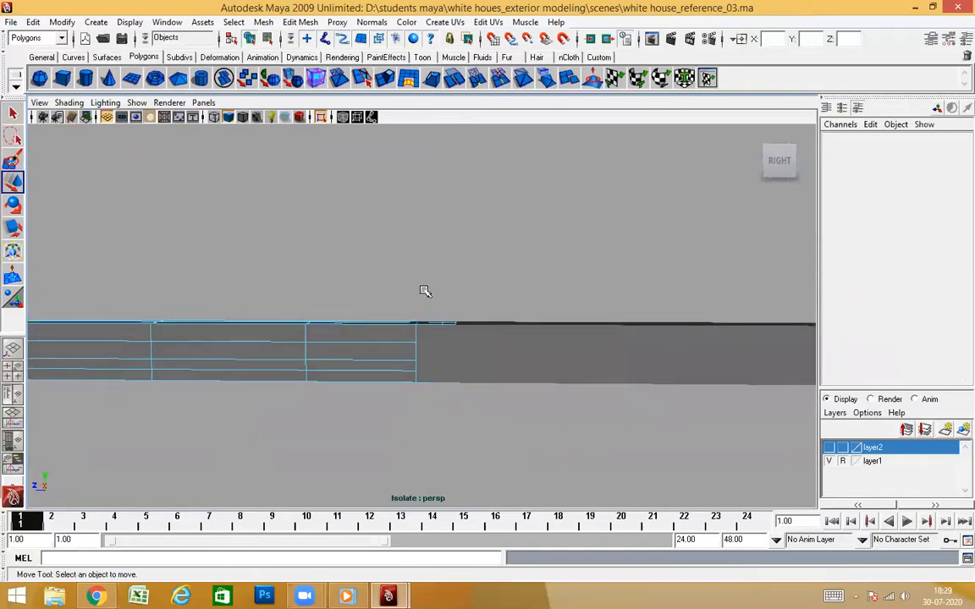
{"action": "left_click_drag", "start_coordinate": [566, 472], "coordinate": [563, 451]}
{"action": "left_click", "coordinate": [560, 448]}
{"action": "left_click_drag", "start_coordinate": [505, 394], "coordinate": [484, 364], "text": "alt"}
{"action": "right_click_drag", "start_coordinate": [569, 245], "coordinate": [572, 242]}
{"action": "left_click_drag", "start_coordinate": [496, 396], "coordinate": [530, 351], "text": "alt"}
{"action": "right_click_drag", "start_coordinate": [532, 318], "coordinate": [494, 319]}
Flatten the end vertices of the tower's cornice along Z and snap them to the side wall's cornice
{"action": "left_click_drag", "start_coordinate": [358, 271], "coordinate": [476, 463]}
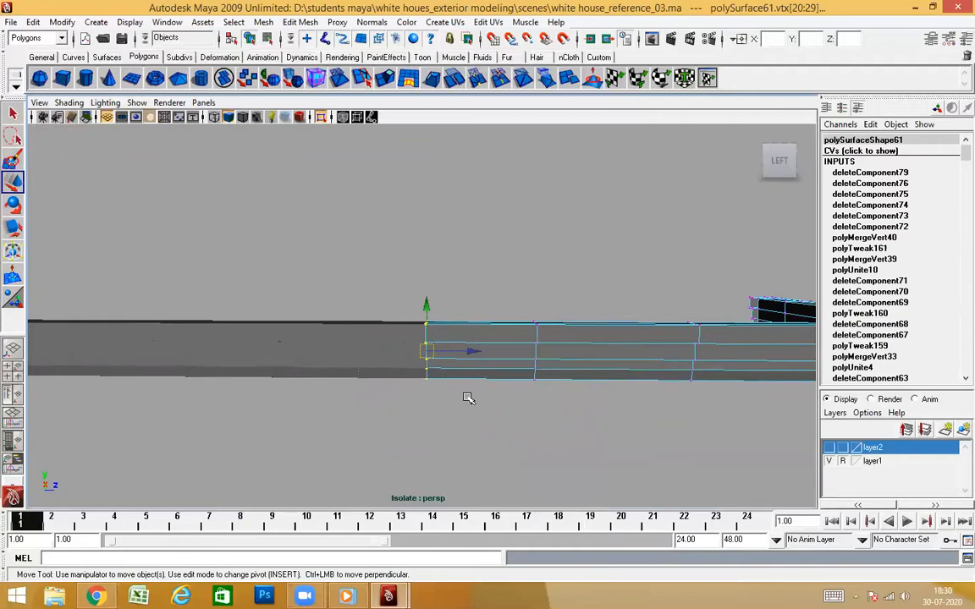
{"action": "right_click_drag", "start_coordinate": [484, 413], "coordinate": [497, 432], "text": "alt"}
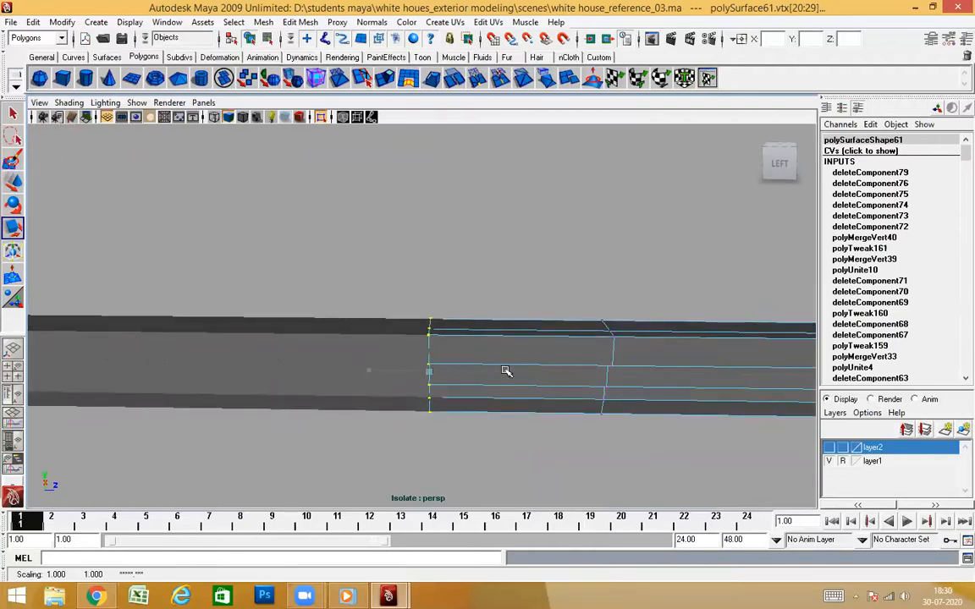
{"action": "left_click_drag", "start_coordinate": [468, 372], "coordinate": [494, 391]}
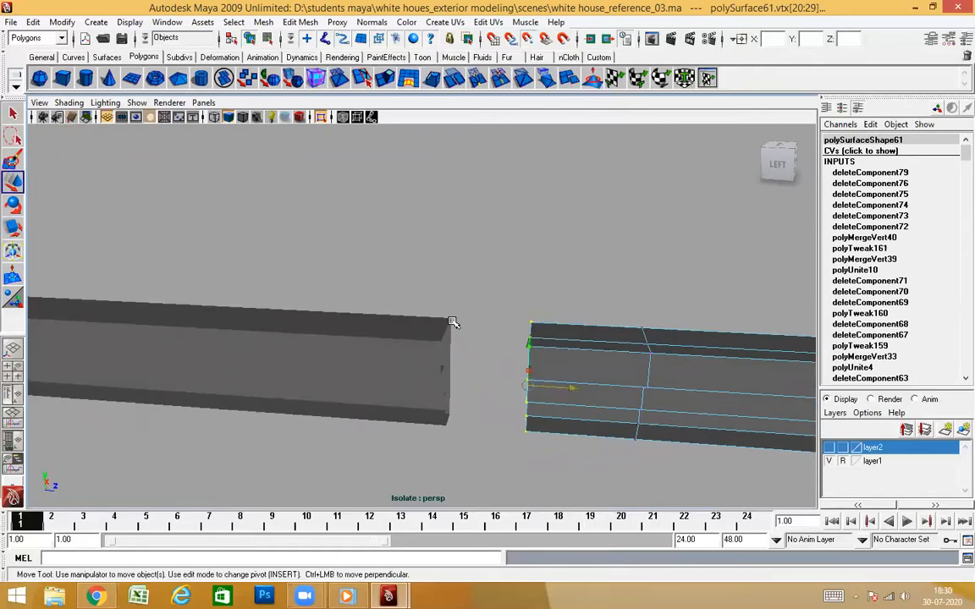
{"action": "left_click_drag", "start_coordinate": [450, 315], "coordinate": [534, 369], "text": "alt"}
{"action": "right_click_drag", "start_coordinate": [562, 330], "coordinate": [588, 298]}
{"action": "left_click", "coordinate": [588, 292]}
Inspect the cornice joint from several angles and show the whole building again
{"action": "left_click_drag", "start_coordinate": [507, 343], "coordinate": [540, 381], "text": "alt"}
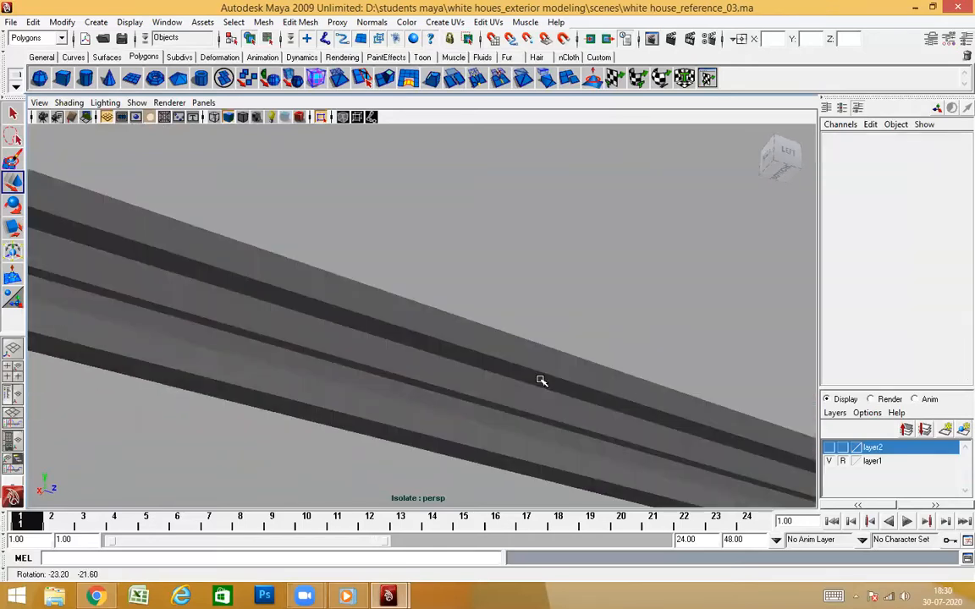
{"action": "left_click", "coordinate": [431, 364]}
{"action": "left_click_drag", "start_coordinate": [533, 479], "coordinate": [713, 496], "text": "alt"}
{"action": "left_click", "coordinate": [369, 391]}
{"action": "left_click_drag", "start_coordinate": [517, 416], "coordinate": [518, 464], "text": "alt"}
{"action": "left_click", "coordinate": [450, 403]}
{"action": "left_click_drag", "start_coordinate": [450, 401], "coordinate": [157, 326], "text": "alt"}
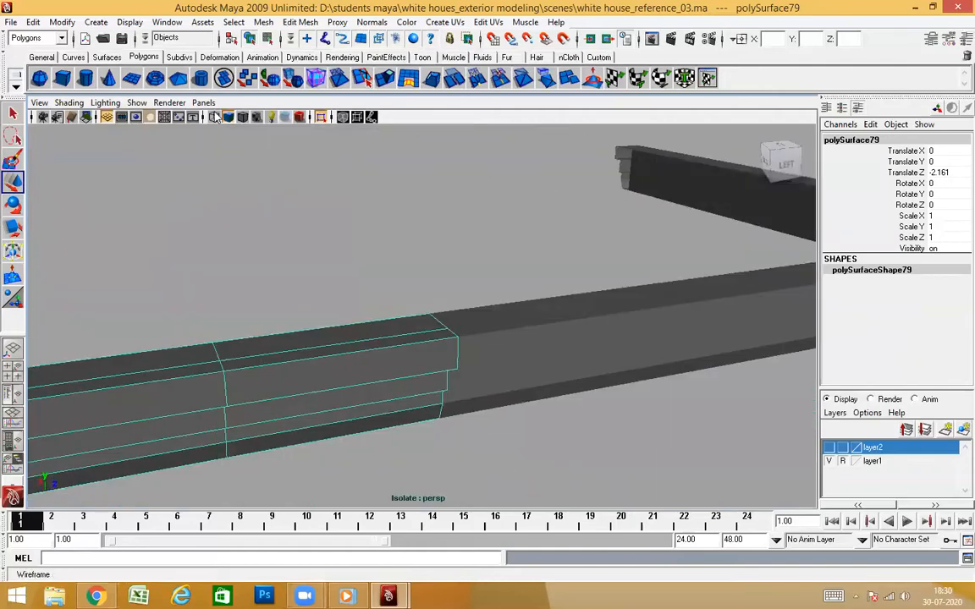
{"action": "left_click", "coordinate": [323, 119]}
Isolate the main wall bodies of the original tower and the side-wall copy
{"action": "left_click_drag", "start_coordinate": [628, 398], "coordinate": [533, 355], "text": "alt"}
{"action": "scroll", "coordinate": [538, 432], "scroll_direction": "down", "scroll_amount": 5}
{"action": "scroll", "coordinate": [533, 357], "scroll_direction": "up", "scroll_amount": 2}
{"action": "left_click_drag", "start_coordinate": [509, 416], "coordinate": [509, 476], "text": "alt"}
{"action": "middle_click_drag", "start_coordinate": [536, 411], "coordinate": [511, 266], "text": "alt"}
{"action": "left_click_drag", "start_coordinate": [449, 409], "coordinate": [487, 331], "text": "alt"}
{"action": "left_click_drag", "start_coordinate": [436, 360], "coordinate": [511, 306], "text": "alt"}
{"action": "middle_click_drag", "start_coordinate": [516, 306], "coordinate": [521, 383], "text": "alt"}
{"action": "left_click_drag", "start_coordinate": [520, 384], "coordinate": [357, 407], "text": "alt"}
{"action": "left_click", "coordinate": [355, 348]}
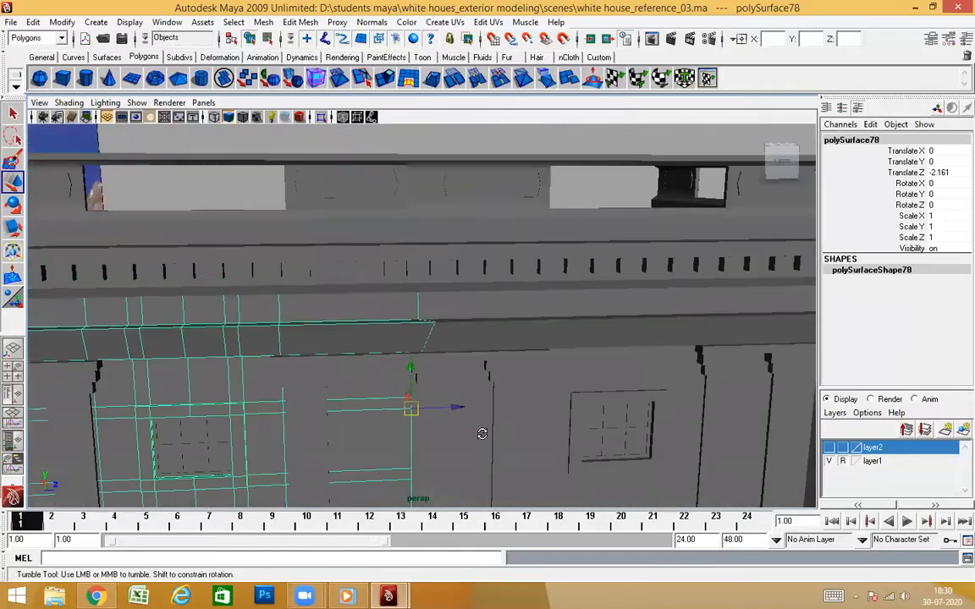
{"action": "left_click_drag", "start_coordinate": [480, 435], "coordinate": [507, 346], "text": "alt"}
{"action": "left_click", "coordinate": [529, 432], "text": "shift"}
{"action": "left_click_drag", "start_coordinate": [529, 433], "coordinate": [287, 196], "text": "alt"}
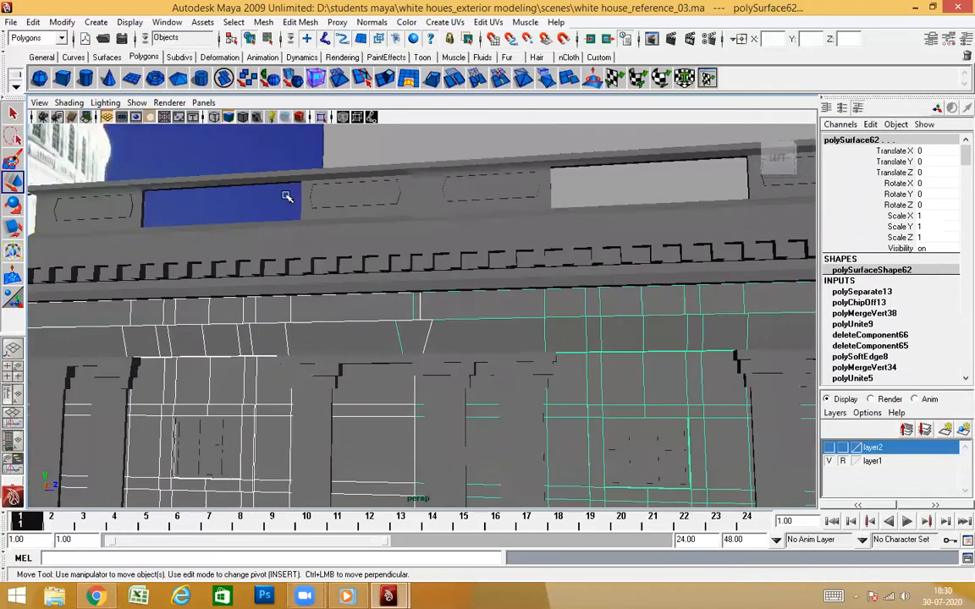
{"action": "left_click", "coordinate": [325, 118]}
Examine the seam between the two wall bodies from the cornice down to the base
{"action": "left_click", "coordinate": [464, 234]}
{"action": "scroll", "coordinate": [428, 323], "scroll_direction": "up", "scroll_amount": 3}
{"action": "left_click_drag", "start_coordinate": [429, 322], "coordinate": [476, 285], "text": "alt"}
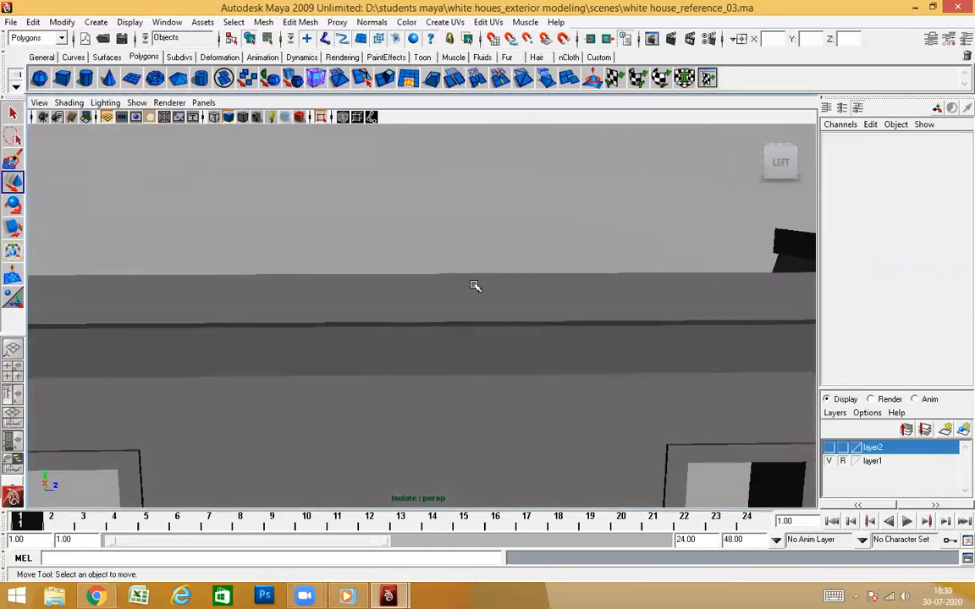
{"action": "left_click", "coordinate": [466, 371]}
{"action": "scroll", "coordinate": [466, 371], "scroll_direction": "down", "scroll_amount": 2}
{"action": "scroll", "coordinate": [496, 424], "scroll_direction": "down", "scroll_amount": 5}
{"action": "scroll", "coordinate": [492, 423], "scroll_direction": "up", "scroll_amount": 5}
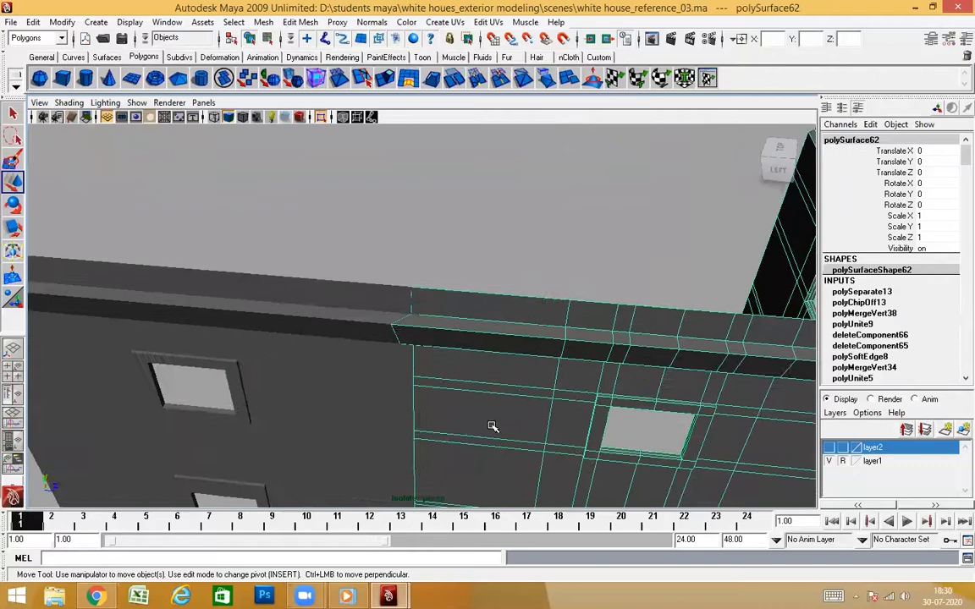
{"action": "scroll", "coordinate": [496, 366], "scroll_direction": "down", "scroll_amount": 3}
{"action": "middle_click_drag", "start_coordinate": [492, 446], "coordinate": [484, 338], "text": "alt"}
{"action": "left_click_drag", "start_coordinate": [458, 364], "coordinate": [424, 397], "text": "alt"}
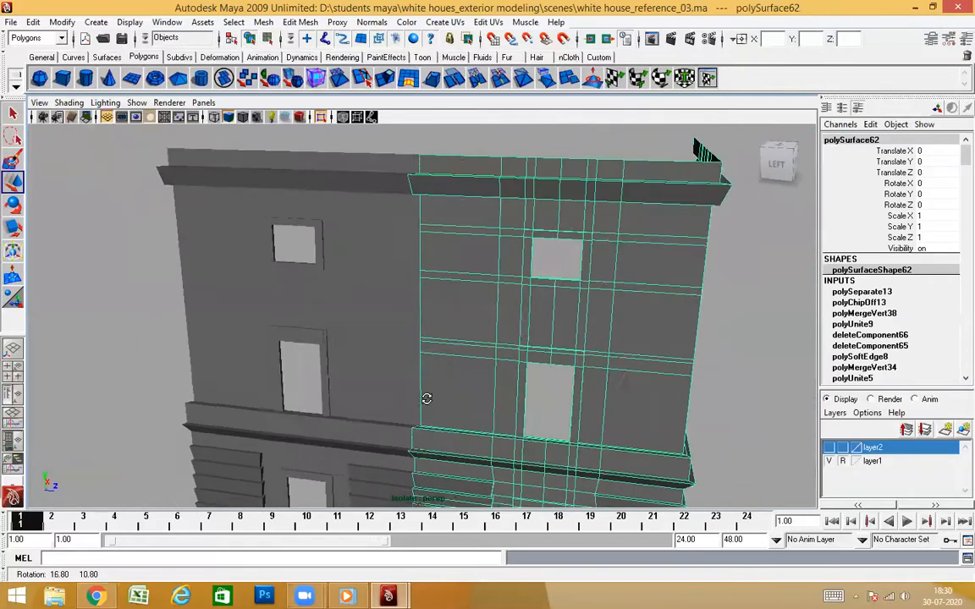
{"action": "middle_click_drag", "start_coordinate": [477, 462], "coordinate": [481, 396], "text": "alt"}
{"action": "left_click_drag", "start_coordinate": [458, 398], "coordinate": [481, 392], "text": "alt"}
{"action": "scroll", "coordinate": [467, 391], "scroll_direction": "down", "scroll_amount": 4}
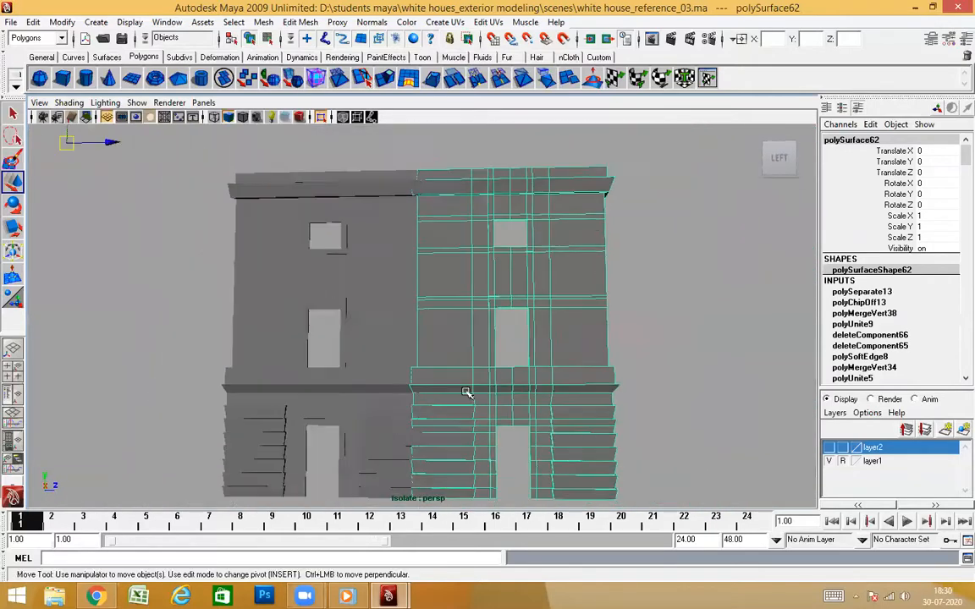
{"action": "left_click_drag", "start_coordinate": [463, 289], "coordinate": [457, 269], "text": "alt"}
Align the tower wall's seam vertices into one straight vertical line by flattening them along Z
{"action": "right_click_drag", "start_coordinate": [447, 243], "coordinate": [404, 244]}
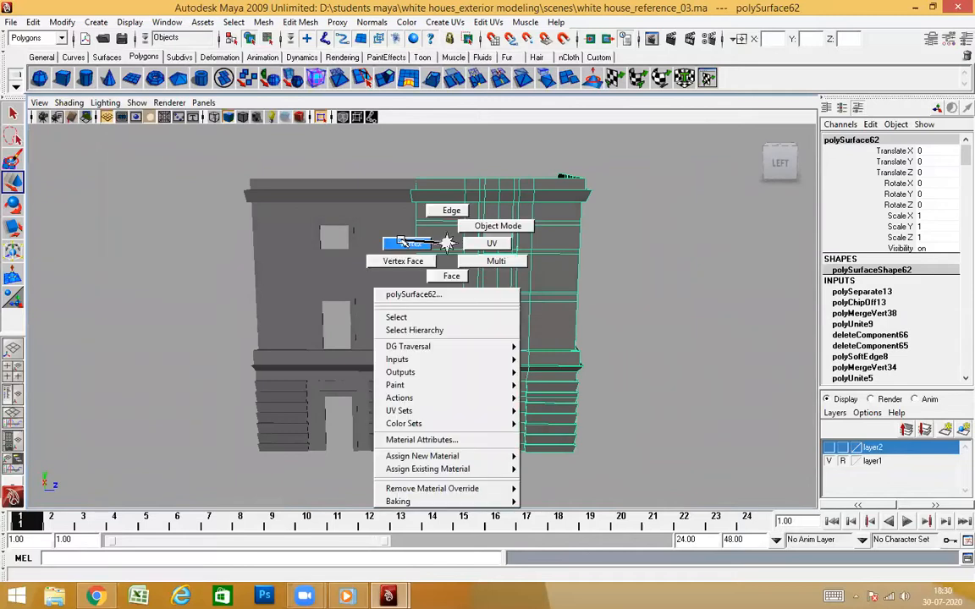
{"action": "scroll", "coordinate": [429, 356], "scroll_direction": "down", "scroll_amount": 5}
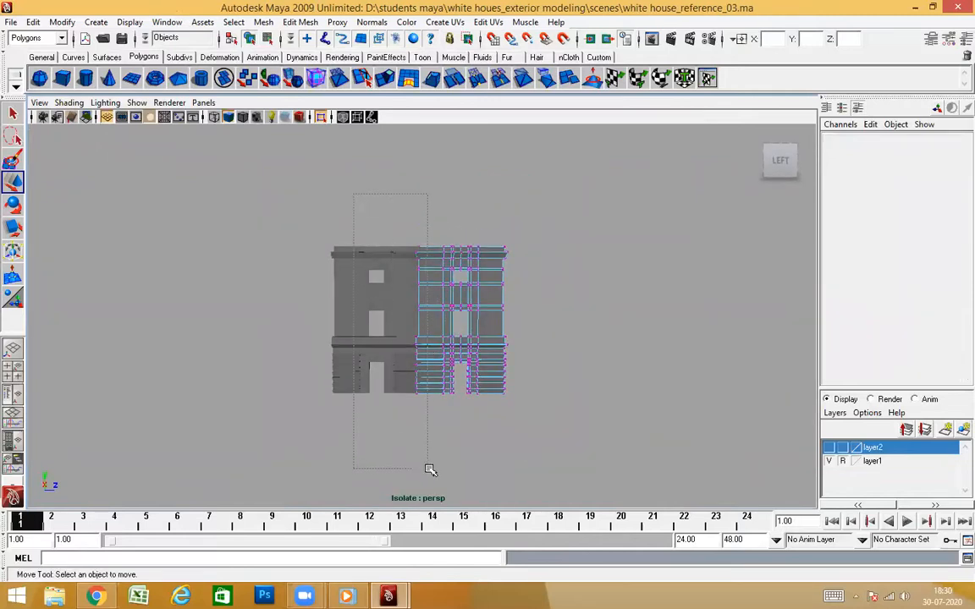
{"action": "left_click_drag", "start_coordinate": [430, 469], "coordinate": [429, 469]}
{"action": "scroll", "coordinate": [476, 373], "scroll_direction": "up", "scroll_amount": 6}
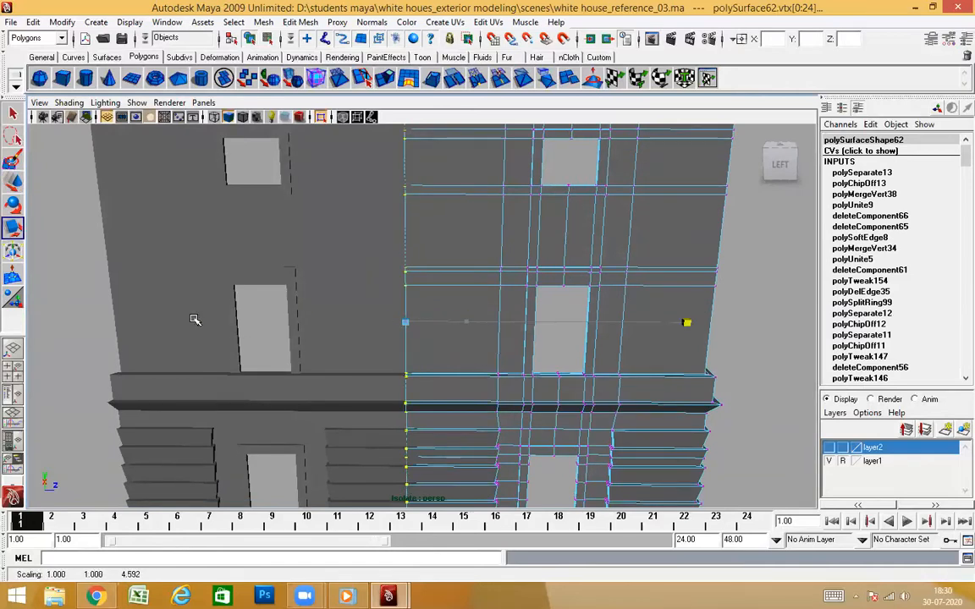
{"action": "left_click_drag", "start_coordinate": [480, 324], "coordinate": [499, 365], "text": "alt"}
{"action": "right_click_drag", "start_coordinate": [475, 228], "coordinate": [539, 175]}
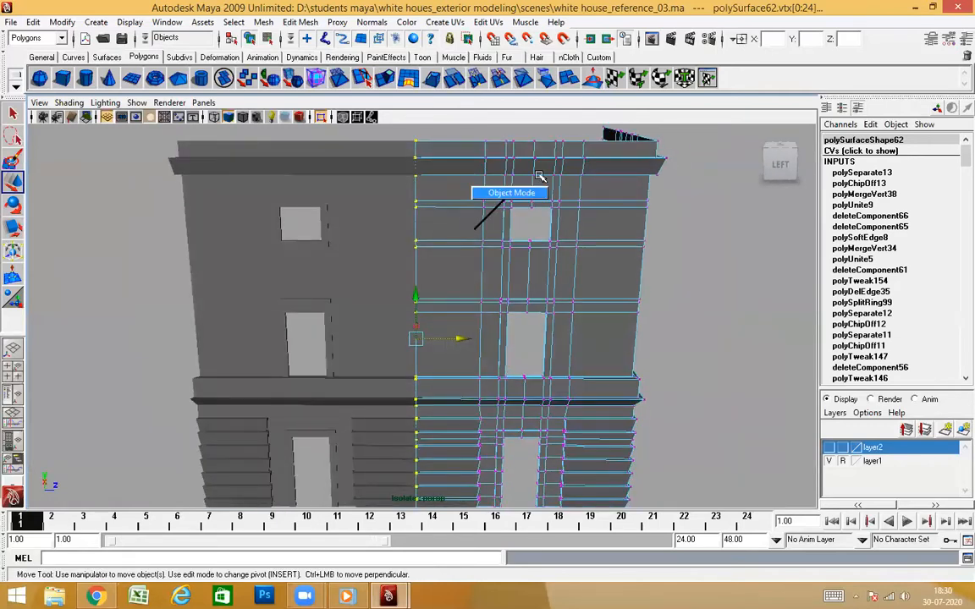
{"action": "left_click", "coordinate": [666, 223]}
Flatten the side wall's seam vertices along Z and snap them onto the tower wall's edge
{"action": "left_click", "coordinate": [383, 257]}
{"action": "right_click_drag", "start_coordinate": [385, 253], "coordinate": [348, 254]}
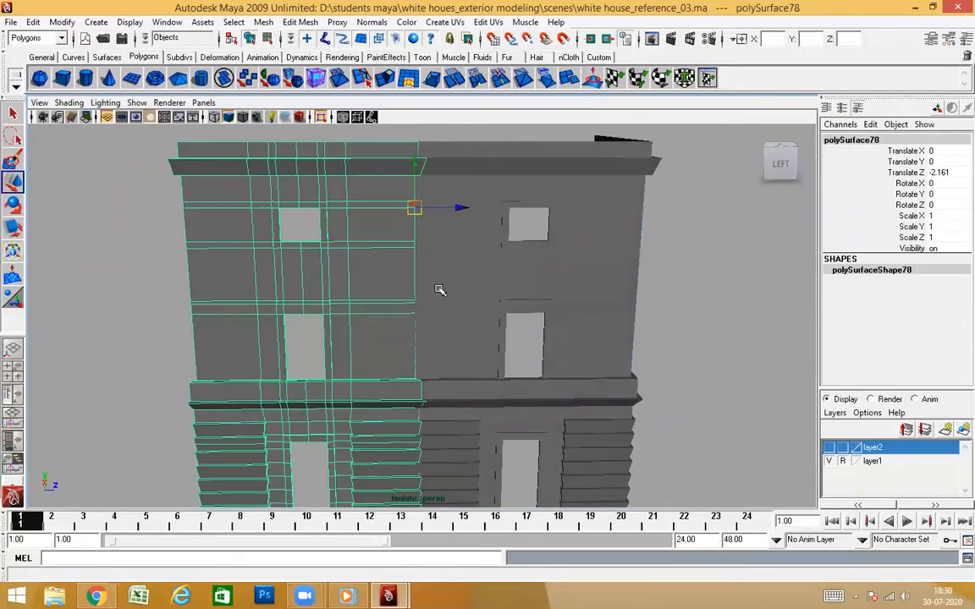
{"action": "scroll", "coordinate": [439, 289], "scroll_direction": "down", "scroll_amount": 5}
{"action": "left_click_drag", "start_coordinate": [498, 401], "coordinate": [498, 370], "text": "alt"}
{"action": "left_click_drag", "start_coordinate": [546, 479], "coordinate": [542, 474]}
{"action": "scroll", "coordinate": [522, 402], "scroll_direction": "up", "scroll_amount": 5}
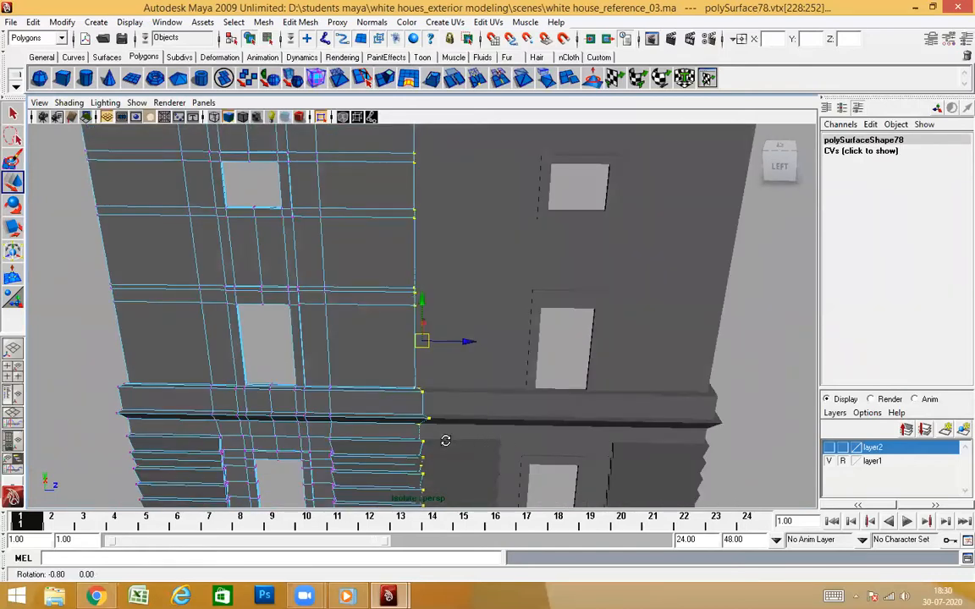
{"action": "left_click_drag", "start_coordinate": [446, 440], "coordinate": [461, 433], "text": "alt"}
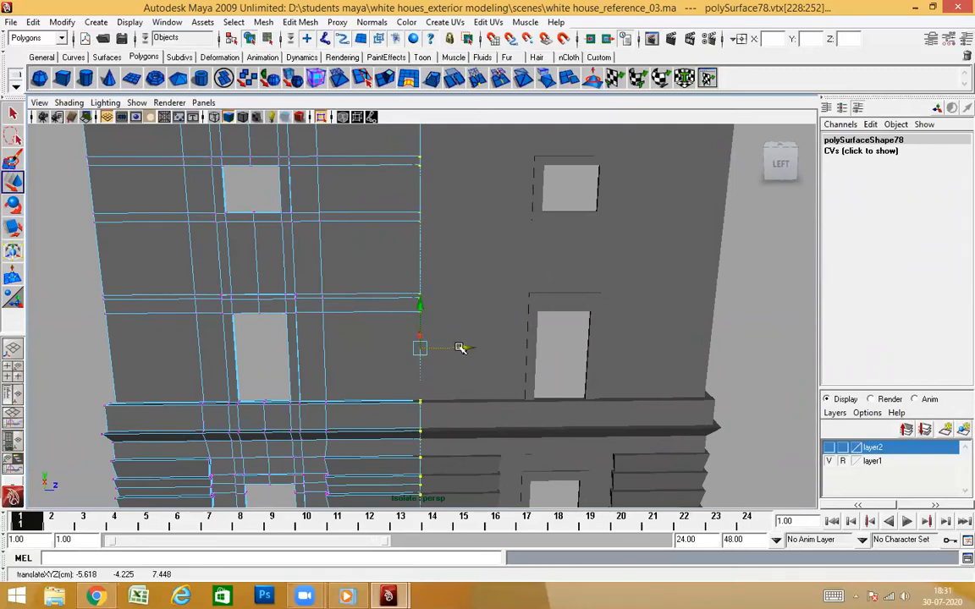
{"action": "key", "text": "4"}
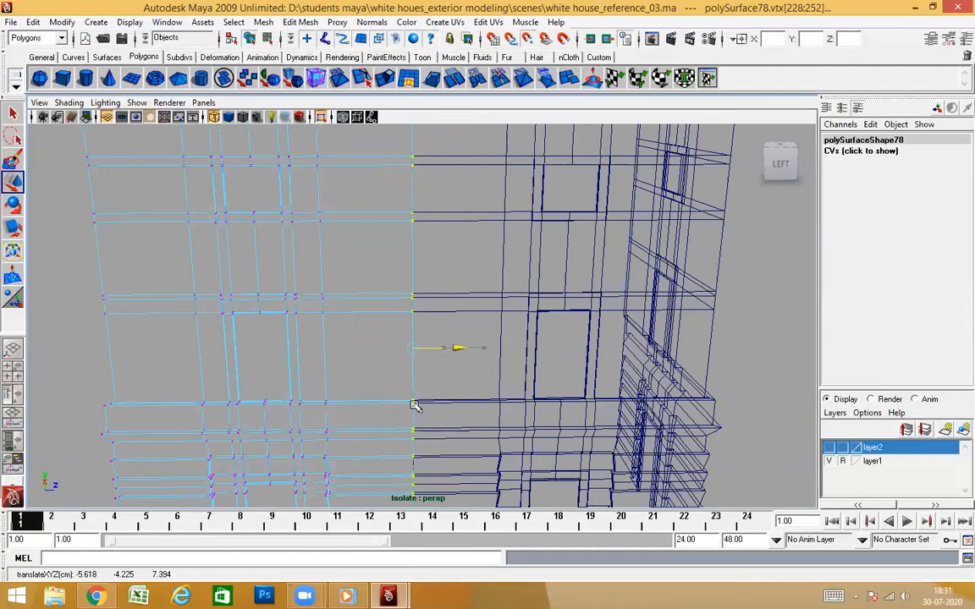
{"action": "left_click_drag", "start_coordinate": [485, 405], "coordinate": [436, 364], "text": "alt"}
{"action": "key", "text": "5"}
{"action": "right_click_drag", "start_coordinate": [416, 203], "coordinate": [420, 200]}
Return to object selection, check the wall seam and end the isolated view
{"action": "left_click_drag", "start_coordinate": [410, 386], "coordinate": [694, 412], "text": "alt"}
{"action": "right_click_drag", "start_coordinate": [406, 377], "coordinate": [508, 376], "text": "alt"}
{"action": "left_click_drag", "start_coordinate": [491, 376], "coordinate": [486, 427], "text": "alt"}
{"action": "left_click_drag", "start_coordinate": [333, 257], "coordinate": [383, 424], "text": "alt"}
{"action": "right_click_drag", "start_coordinate": [383, 424], "coordinate": [461, 301], "text": "alt"}
{"action": "left_click_drag", "start_coordinate": [461, 300], "coordinate": [535, 429], "text": "alt"}
{"action": "left_click", "coordinate": [592, 408]}
{"action": "left_click", "coordinate": [475, 348]}
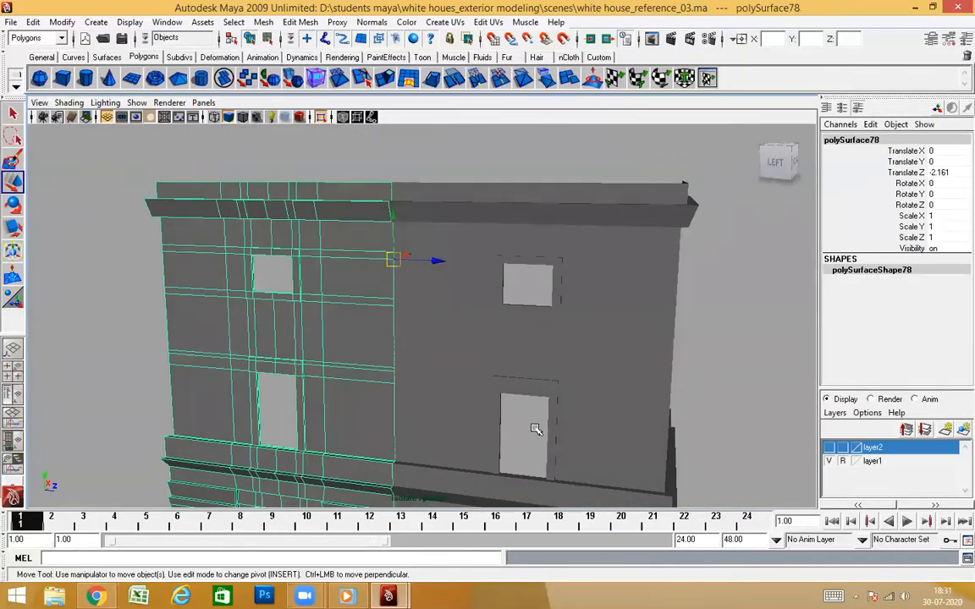
{"action": "left_click", "coordinate": [322, 119]}
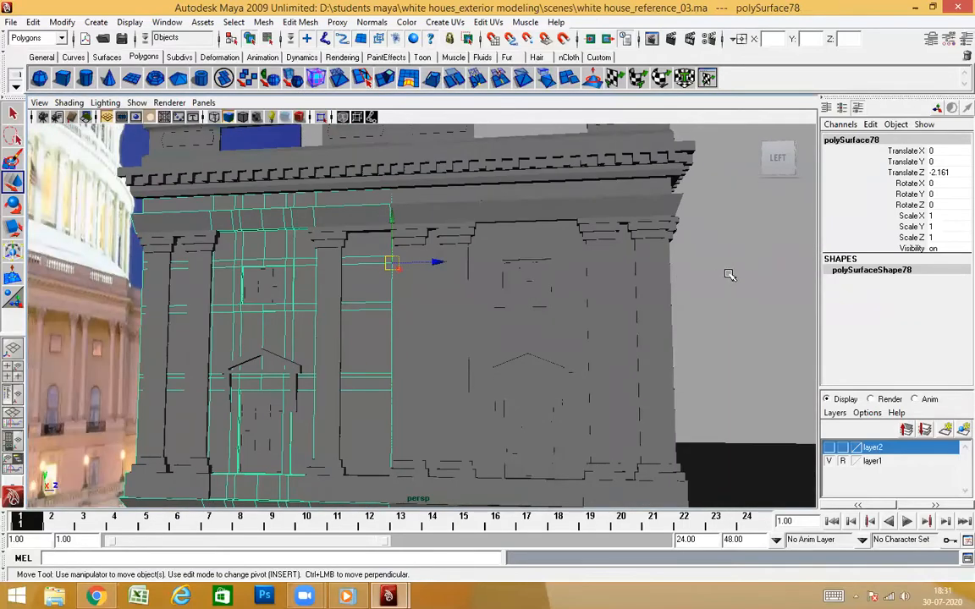
Combine the side wall body and the tower wall body into one mesh
{"action": "left_click", "coordinate": [729, 274]}
{"action": "left_click_drag", "start_coordinate": [730, 274], "coordinate": [495, 366], "text": "alt"}
{"action": "left_click", "coordinate": [494, 245]}
{"action": "left_click", "coordinate": [364, 303], "text": "shift"}
{"action": "left_click_drag", "start_coordinate": [741, 389], "coordinate": [749, 366], "text": "alt"}
{"action": "scroll", "coordinate": [444, 306], "scroll_direction": "up", "scroll_amount": 4}
{"action": "left_click_drag", "start_coordinate": [443, 313], "coordinate": [491, 336], "text": "alt"}
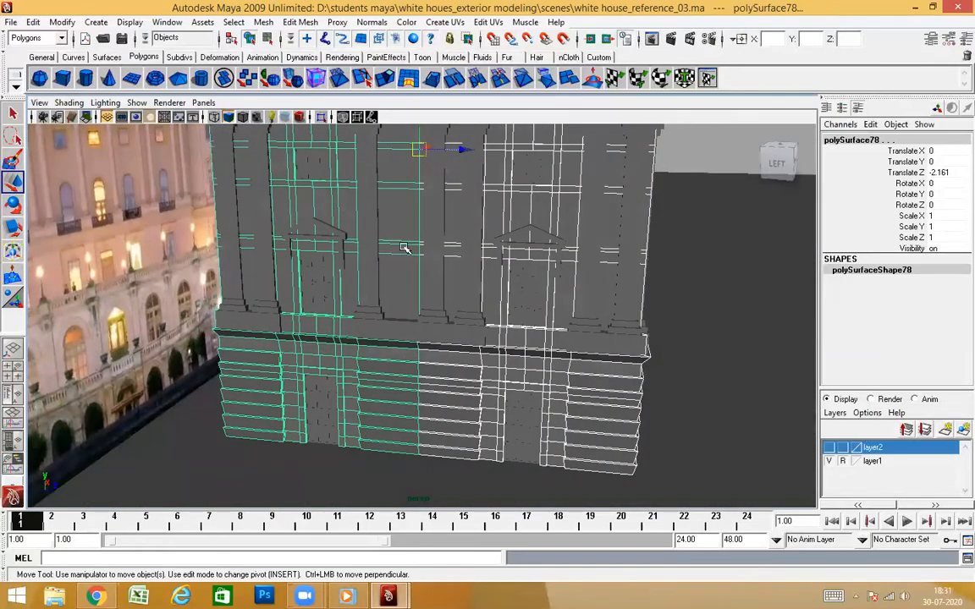
{"action": "left_click", "coordinate": [264, 22]}
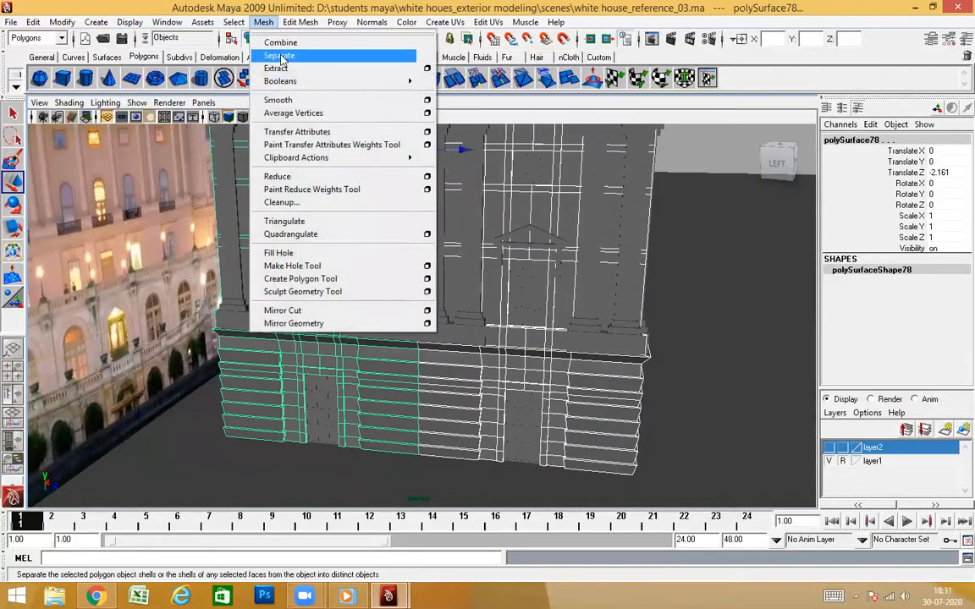
{"action": "left_click", "coordinate": [280, 41]}
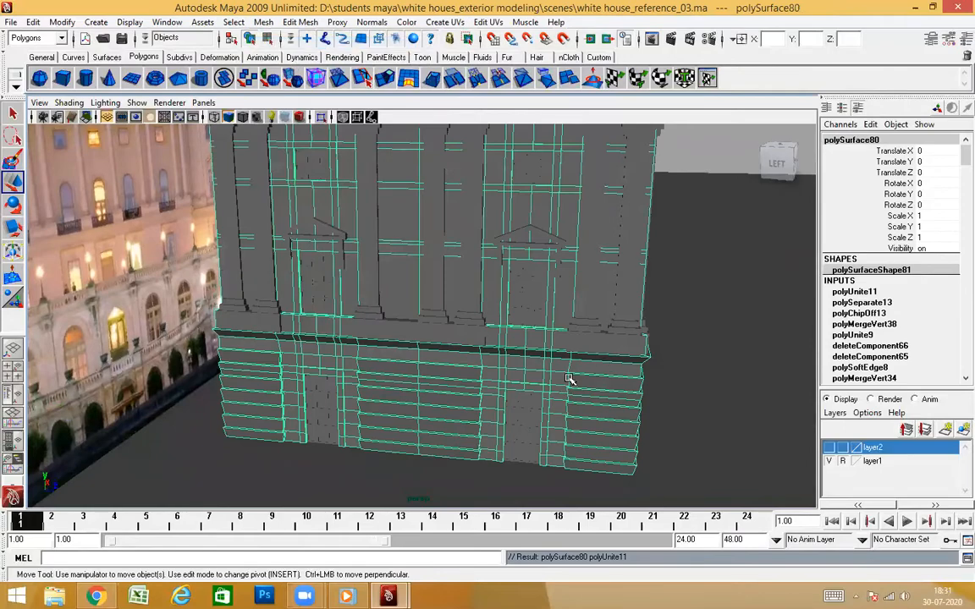
Isolate the combined wall and center its pivot
{"action": "left_click_drag", "start_coordinate": [544, 375], "coordinate": [474, 398], "text": "alt"}
{"action": "left_click", "coordinate": [320, 116]}
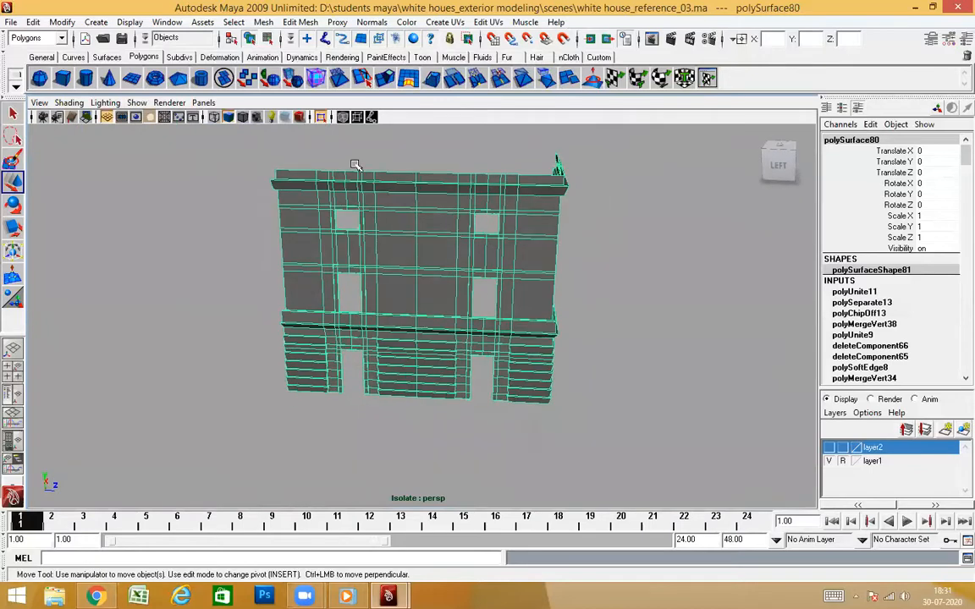
{"action": "left_click", "coordinate": [62, 22]}
{"action": "left_click", "coordinate": [94, 165]}
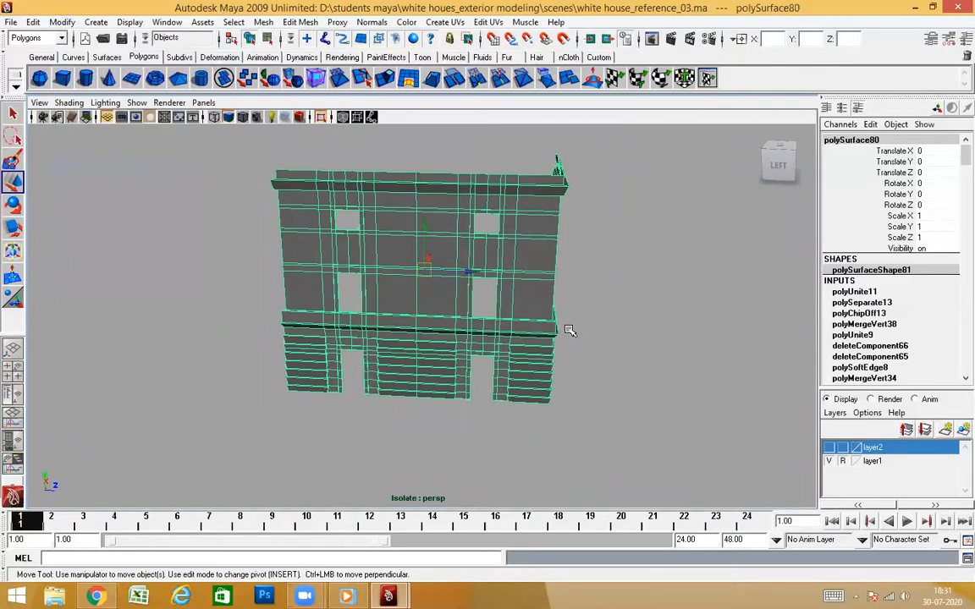
Merge the overlapping vertices along the middle seam of the combined wall
{"action": "left_click_drag", "start_coordinate": [569, 331], "coordinate": [556, 307], "text": "alt"}
{"action": "right_click_drag", "start_coordinate": [439, 211], "coordinate": [416, 212]}
{"action": "scroll", "coordinate": [447, 278], "scroll_direction": "down", "scroll_amount": 3}
{"action": "left_click_drag", "start_coordinate": [446, 278], "coordinate": [440, 275], "text": "alt"}
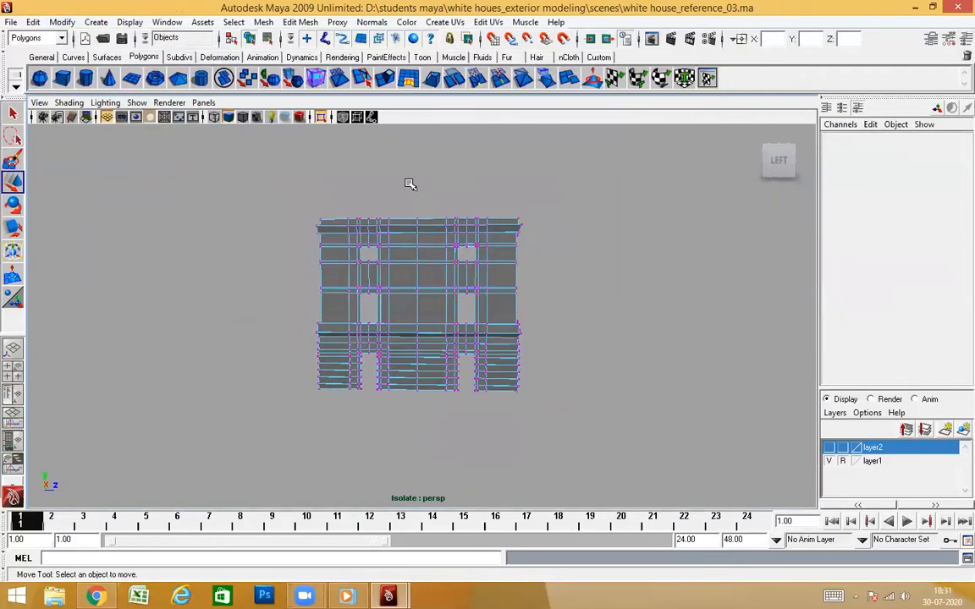
{"action": "left_click_drag", "start_coordinate": [436, 422], "coordinate": [436, 423]}
{"action": "right_click_drag", "start_coordinate": [474, 337], "coordinate": [508, 274], "text": "shift"}
{"action": "left_click", "coordinate": [525, 272]}
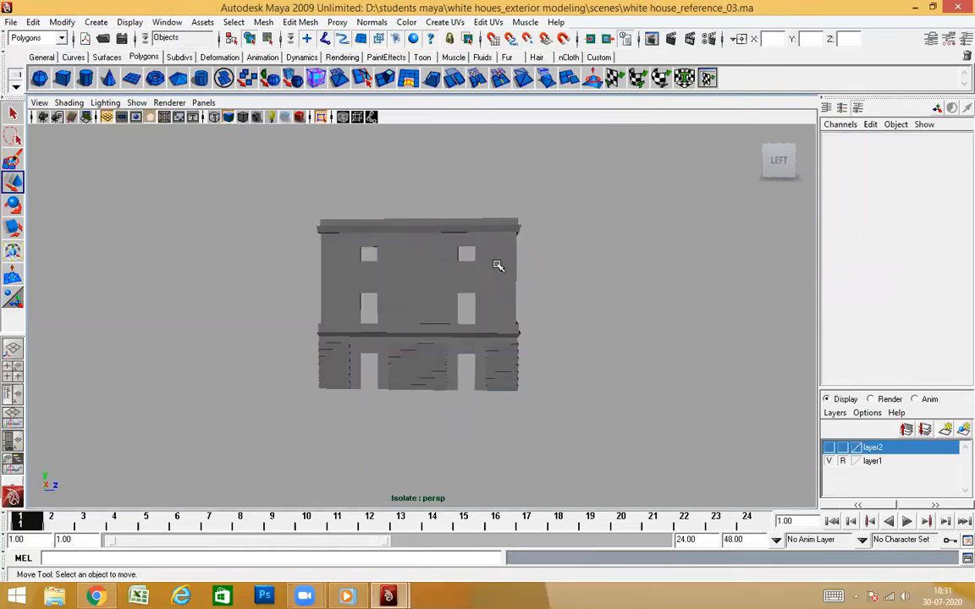
Inspect the joined wall in object mode and bring the rest of the building back into view
{"action": "left_click", "coordinate": [498, 265]}
{"action": "left_click", "coordinate": [505, 266]}
{"action": "left_click_drag", "start_coordinate": [505, 266], "coordinate": [420, 226], "text": "alt"}
{"action": "left_click", "coordinate": [429, 340]}
{"action": "left_click_drag", "start_coordinate": [429, 339], "coordinate": [613, 296], "text": "alt"}
{"action": "left_click", "coordinate": [507, 318]}
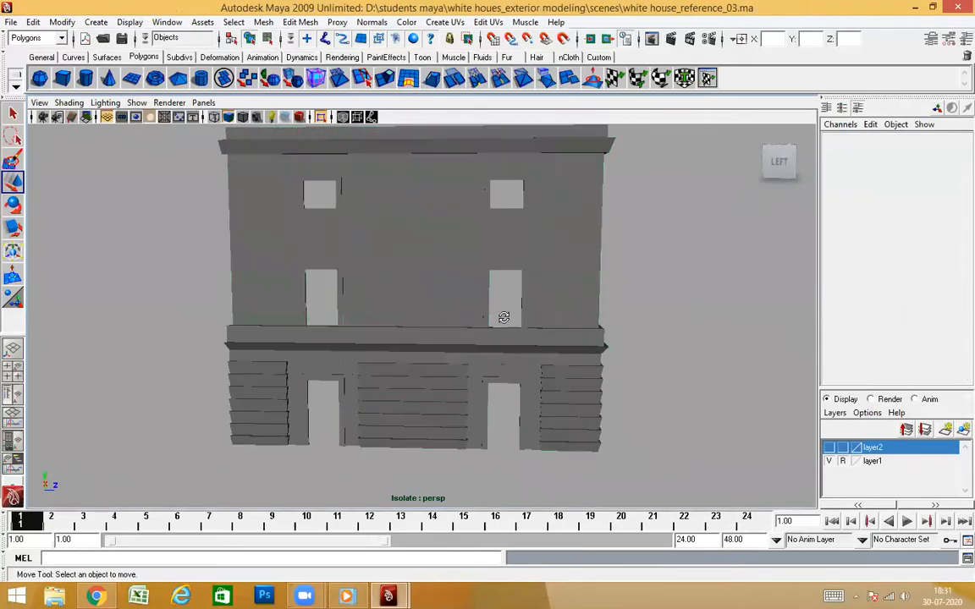
{"action": "left_click_drag", "start_coordinate": [507, 317], "coordinate": [195, 123], "text": "alt"}
{"action": "left_click", "coordinate": [323, 117]}
Combine the side wall's dentil cornice and the tower's dentil cornice into one mesh
{"action": "left_click_drag", "start_coordinate": [487, 342], "coordinate": [434, 234], "text": "alt"}
{"action": "left_click", "coordinate": [423, 160]}
{"action": "middle_click_drag", "start_coordinate": [492, 226], "coordinate": [431, 369], "text": "alt"}
{"action": "left_click_drag", "start_coordinate": [432, 369], "coordinate": [445, 374], "text": "alt"}
{"action": "left_click", "coordinate": [428, 273]}
{"action": "left_click", "coordinate": [368, 255], "text": "shift"}
{"action": "left_click_drag", "start_coordinate": [452, 311], "coordinate": [447, 245], "text": "alt"}
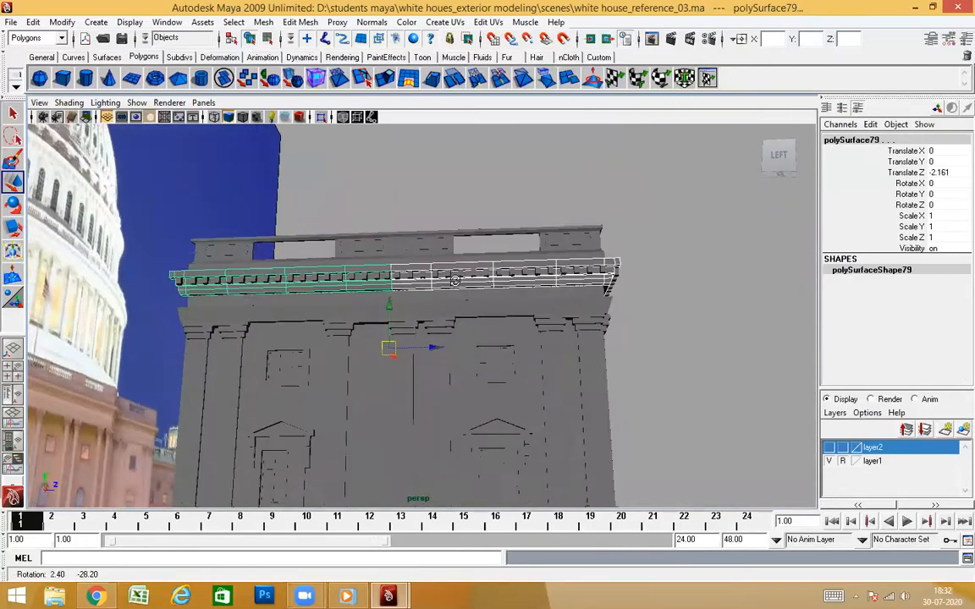
{"action": "left_click", "coordinate": [264, 22]}
{"action": "left_click", "coordinate": [273, 39]}
{"action": "left_click_drag", "start_coordinate": [492, 366], "coordinate": [447, 227], "text": "alt"}
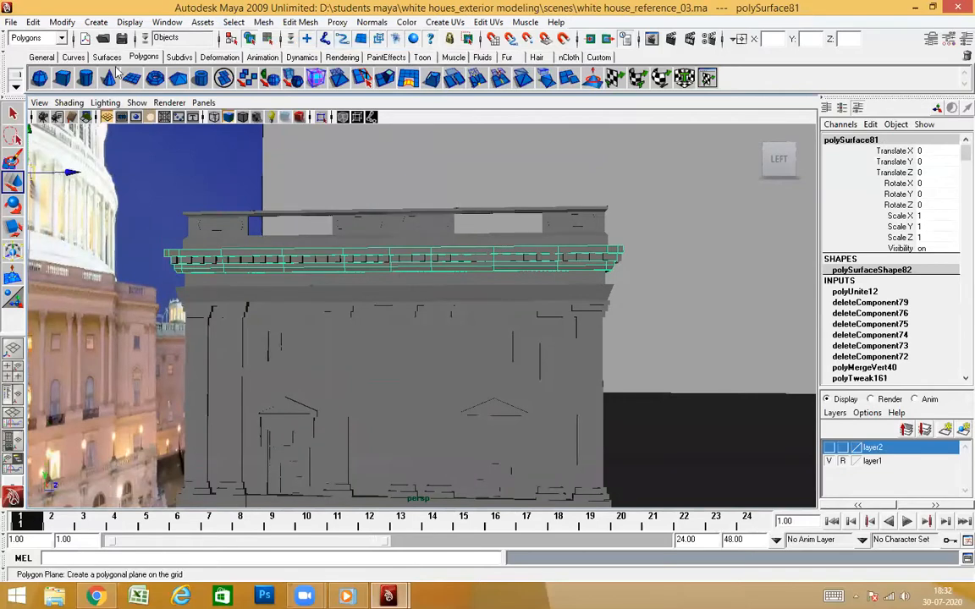
Center the pivot of the combined dentil cornice and isolate it in the view
{"action": "left_click", "coordinate": [62, 22]}
{"action": "left_click", "coordinate": [81, 164]}
{"action": "left_click", "coordinate": [476, 202]}
{"action": "left_click", "coordinate": [462, 255]}
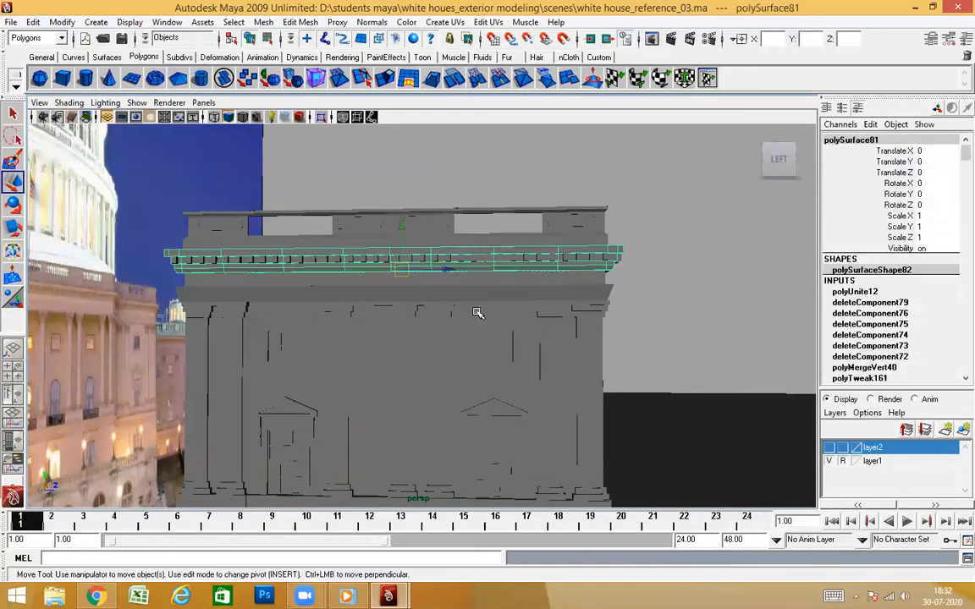
{"action": "left_click", "coordinate": [321, 117]}
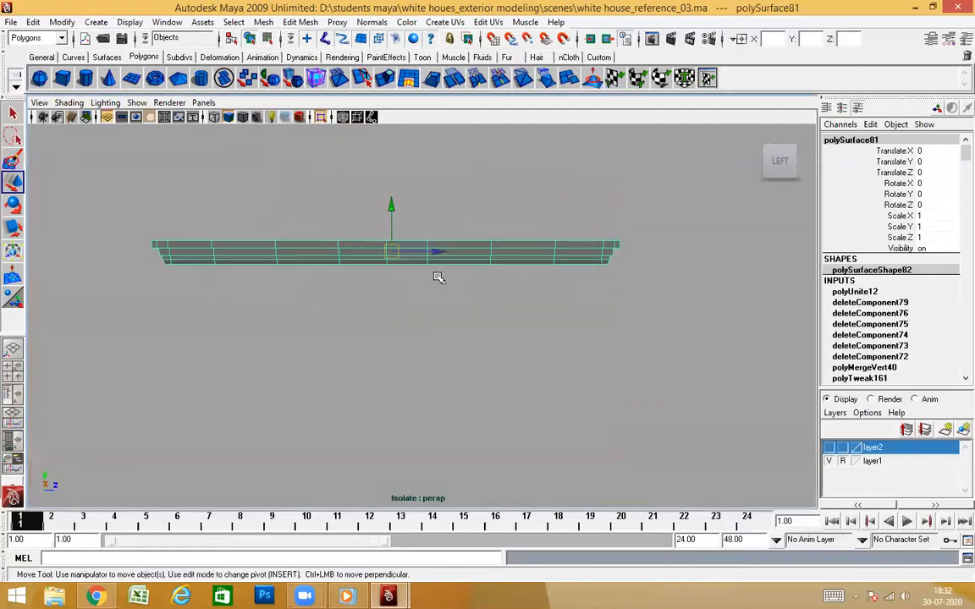
Merge the overlapping vertices along the middle seam of the combined dentil cornice
{"action": "right_click_drag", "start_coordinate": [471, 248], "coordinate": [431, 244]}
{"action": "scroll", "coordinate": [429, 262], "scroll_direction": "down", "scroll_amount": 2}
{"action": "left_click_drag", "start_coordinate": [311, 228], "coordinate": [433, 318]}
{"action": "right_click_drag", "start_coordinate": [433, 318], "coordinate": [507, 245], "text": "shift"}
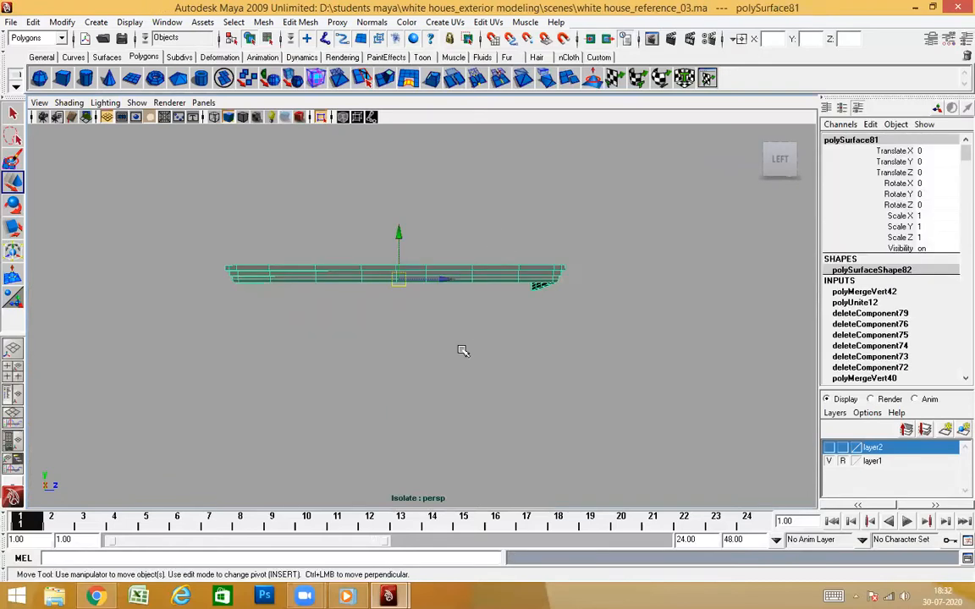
{"action": "left_click", "coordinate": [509, 233]}
Inspect the joined L-shaped cornice and bring the rest of the building back into view
{"action": "scroll", "coordinate": [438, 290], "scroll_direction": "up", "scroll_amount": 2}
{"action": "left_click_drag", "start_coordinate": [437, 290], "coordinate": [445, 224], "text": "alt"}
{"action": "left_click", "coordinate": [446, 218]}
{"action": "key", "text": "f"}
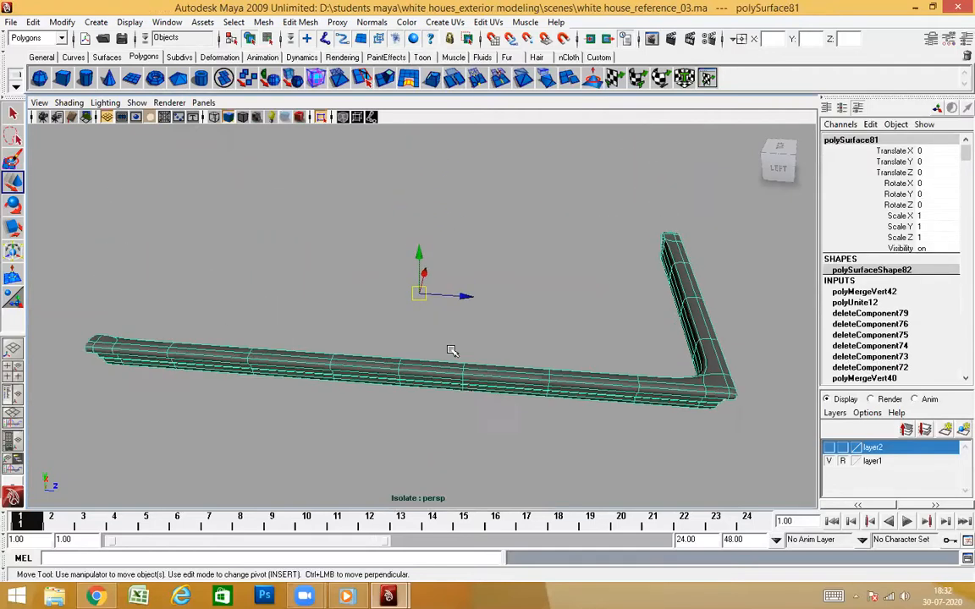
{"action": "left_click", "coordinate": [285, 117]}
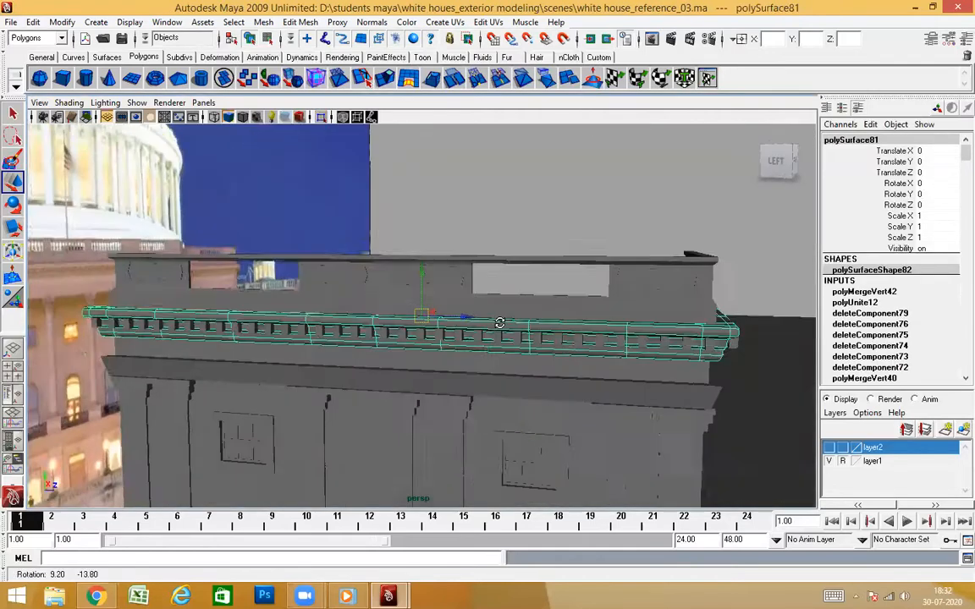
{"action": "left_click", "coordinate": [540, 217]}
Save the scene and save a new version as white house_reference_04 in mayaAscii format
{"action": "left_click", "coordinate": [11, 23]}
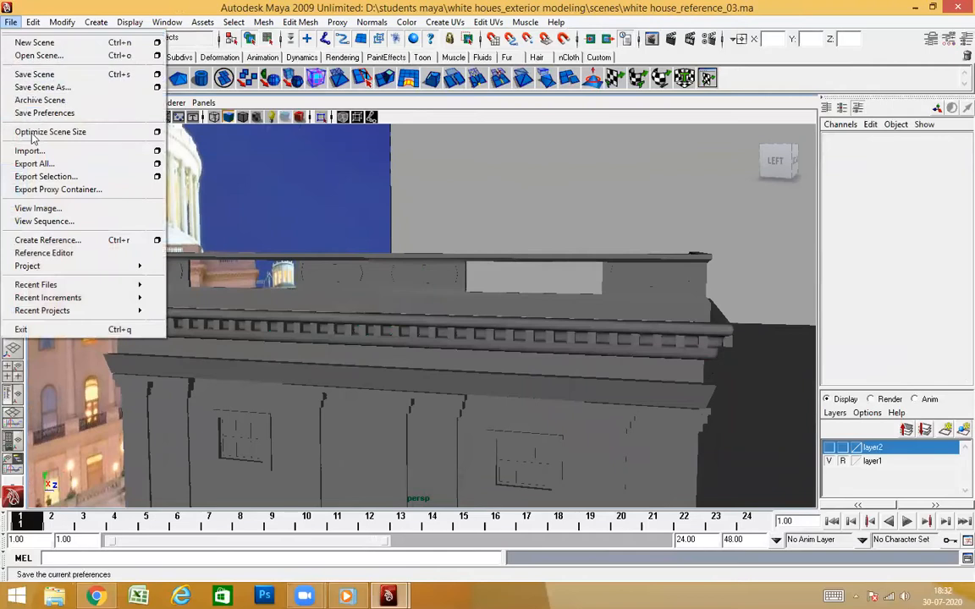
{"action": "left_click", "coordinate": [44, 76]}
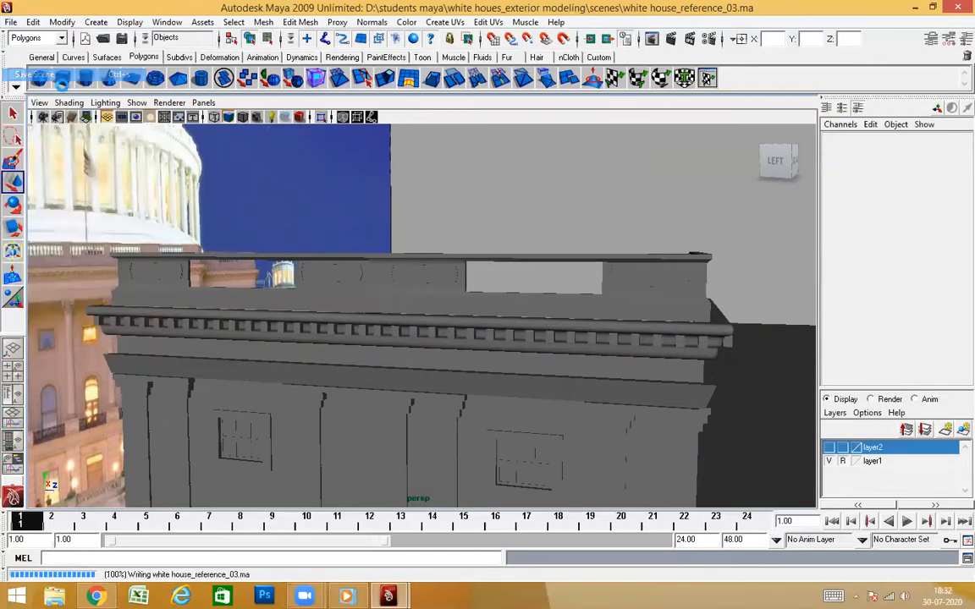
{"action": "left_click", "coordinate": [11, 23]}
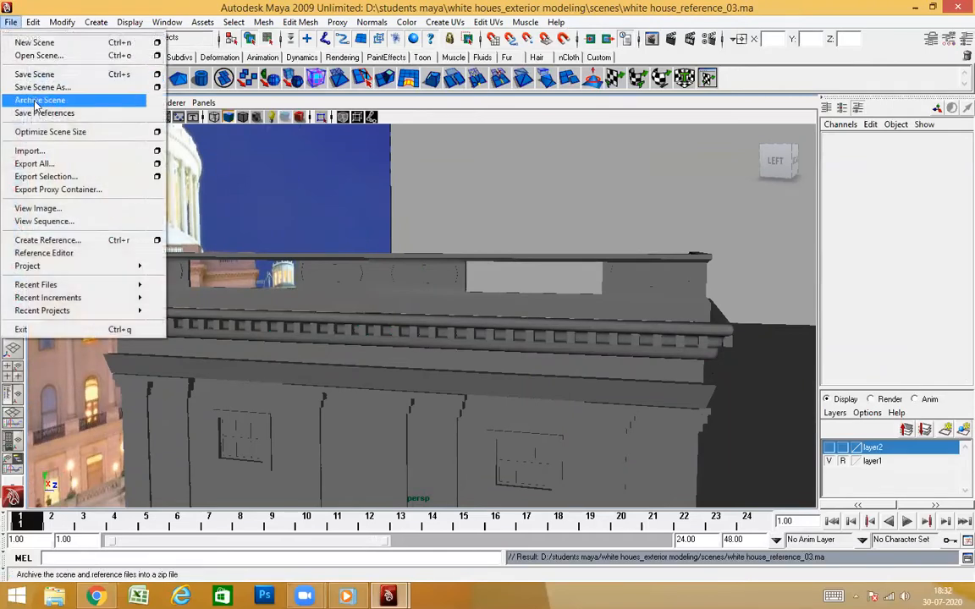
{"action": "left_click", "coordinate": [46, 86]}
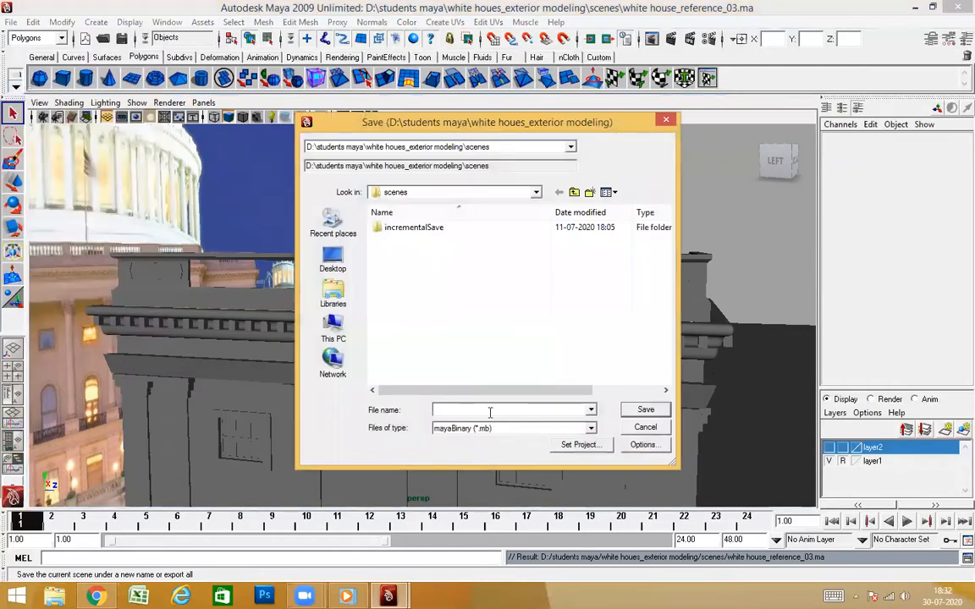
{"action": "left_click", "coordinate": [463, 436]}
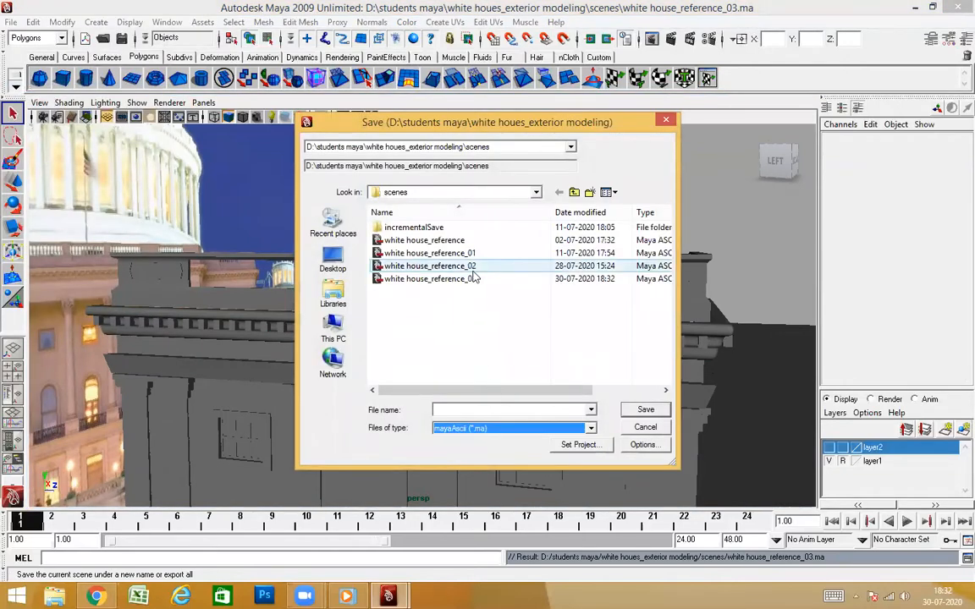
{"action": "left_click", "coordinate": [463, 280]}
{"action": "left_click", "coordinate": [557, 409]}
{"action": "key", "text": "BackSpace"}
{"action": "type", "text": "4"}
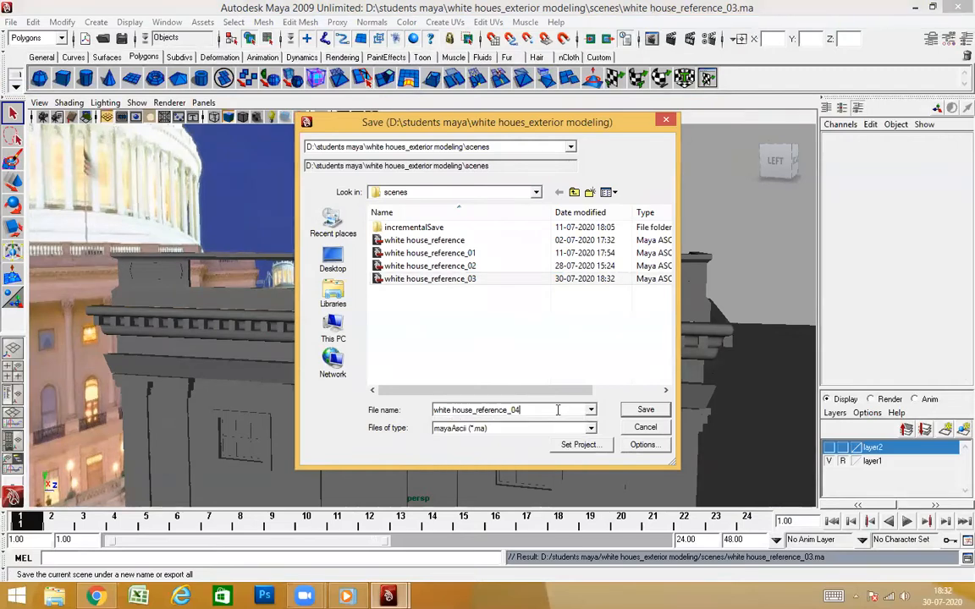
{"action": "left_click", "coordinate": [628, 411]}
Combine the side wall's parapet and the tower's parapet above the cornice into one mesh
{"action": "left_click_drag", "start_coordinate": [615, 409], "coordinate": [590, 296], "text": "alt"}
{"action": "left_click_drag", "start_coordinate": [474, 427], "coordinate": [443, 273], "text": "alt"}
{"action": "key", "text": "w"}
{"action": "scroll", "coordinate": [507, 407], "scroll_direction": "up", "scroll_amount": 5}
{"action": "left_click", "coordinate": [396, 217]}
{"action": "left_click_drag", "start_coordinate": [396, 216], "coordinate": [458, 318], "text": "alt"}
{"action": "left_click", "coordinate": [397, 268], "text": "shift"}
{"action": "left_click", "coordinate": [61, 23]}
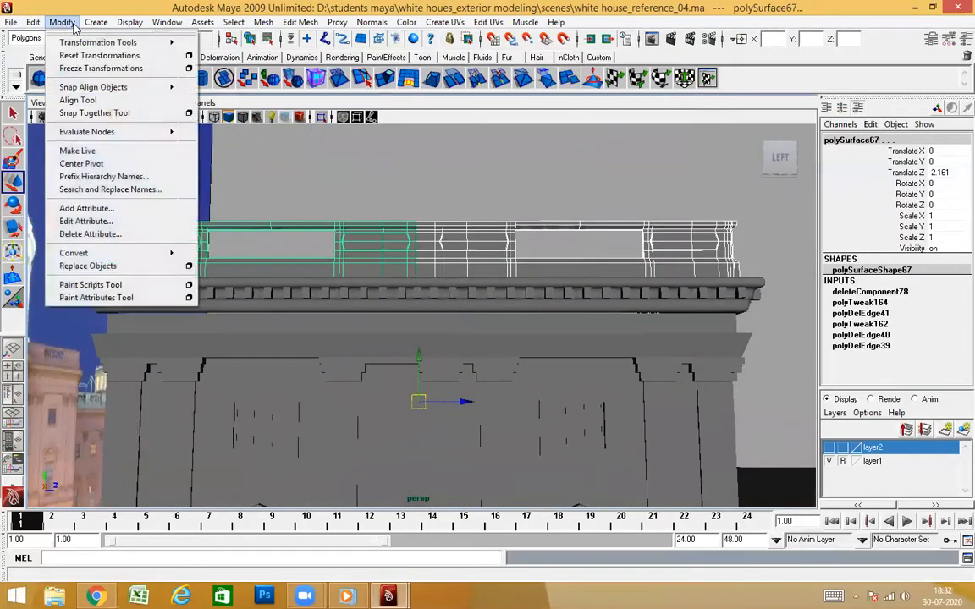
{"action": "mouse_move", "coordinate": [280, 36]}
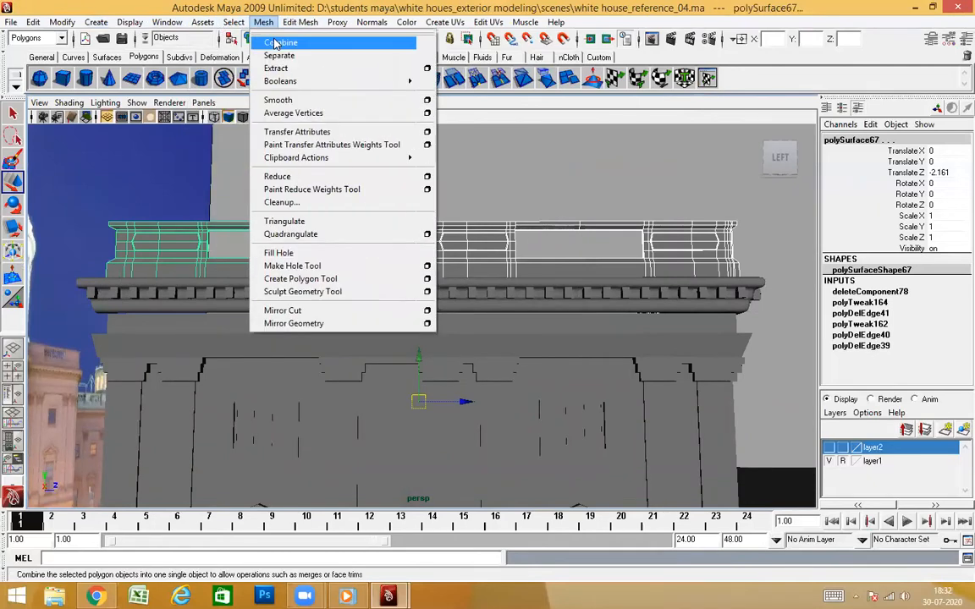
{"action": "left_click", "coordinate": [288, 37]}
Merge the overlapping vertices along the middle seam of the combined parapet
{"action": "left_click_drag", "start_coordinate": [387, 202], "coordinate": [393, 226], "text": "alt"}
{"action": "right_click_drag", "start_coordinate": [476, 236], "coordinate": [367, 182]}
{"action": "mouse_move", "coordinate": [469, 306]}
{"action": "left_mouse_down"}
{"action": "mouse_move", "coordinate": [450, 309]}
{"action": "mouse_move", "coordinate": [452, 300]}
{"action": "left_mouse_up"}
{"action": "scroll", "coordinate": [458, 283], "scroll_direction": "up", "scroll_amount": 5}
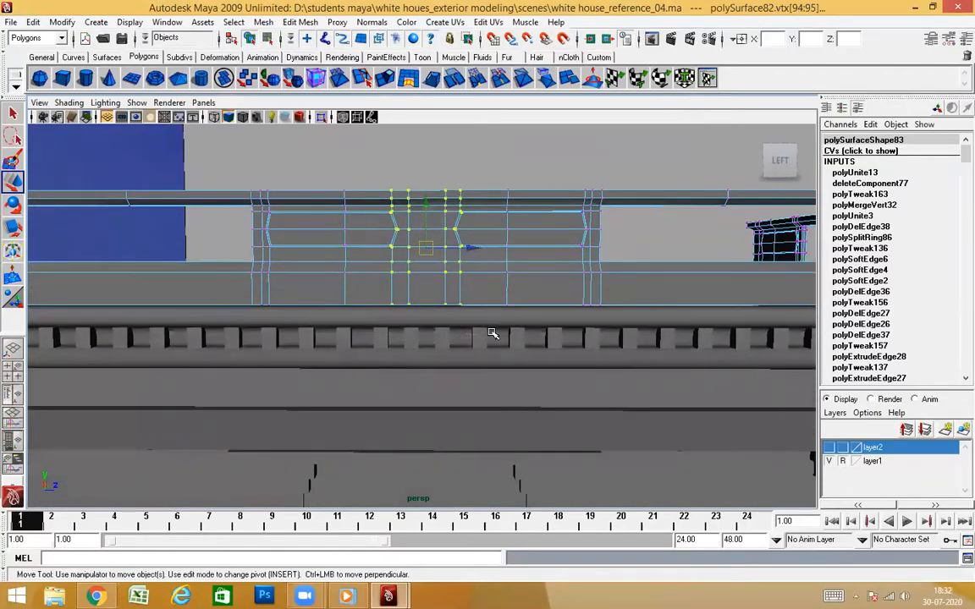
{"action": "right_click_drag", "start_coordinate": [478, 321], "coordinate": [592, 150], "text": "shift"}
{"action": "left_click", "coordinate": [591, 151]}
Check the joined parapet in smooth preview and return it to the unsmoothed display
{"action": "left_click_drag", "start_coordinate": [544, 237], "coordinate": [534, 269], "text": "alt"}
{"action": "left_click", "coordinate": [535, 270]}
{"action": "left_click_drag", "start_coordinate": [518, 332], "coordinate": [353, 332], "text": "alt"}
{"action": "key", "text": "3"}
{"action": "left_click", "coordinate": [483, 140]}
{"action": "key", "text": "w"}
{"action": "left_click", "coordinate": [473, 374]}
{"action": "key", "text": "1"}
{"action": "scroll", "coordinate": [486, 367], "scroll_direction": "down", "scroll_amount": 3}
{"action": "left_click", "coordinate": [511, 220]}
Apply Soften/Harden Edge to the horizontal edge loop directly beneath the parapet's top moulding
{"action": "left_click_drag", "start_coordinate": [494, 362], "coordinate": [425, 293], "text": "alt"}
{"action": "scroll", "coordinate": [511, 253], "scroll_direction": "up", "scroll_amount": 5}
{"action": "left_click", "coordinate": [467, 300]}
{"action": "right_click_drag", "start_coordinate": [424, 289], "coordinate": [429, 216]}
{"action": "left_click", "coordinate": [410, 250]}
{"action": "right_click_drag", "start_coordinate": [409, 306], "coordinate": [522, 361], "text": "ctrl"}
{"action": "right_click", "coordinate": [391, 283], "text": "shift"}
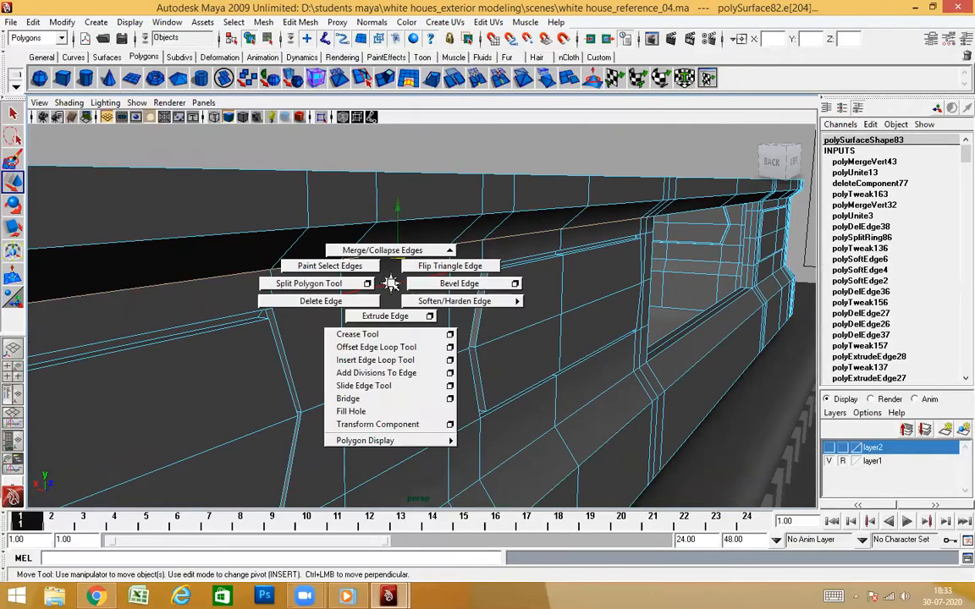
{"action": "right_click_drag", "start_coordinate": [420, 298], "coordinate": [465, 319], "text": "shift"}
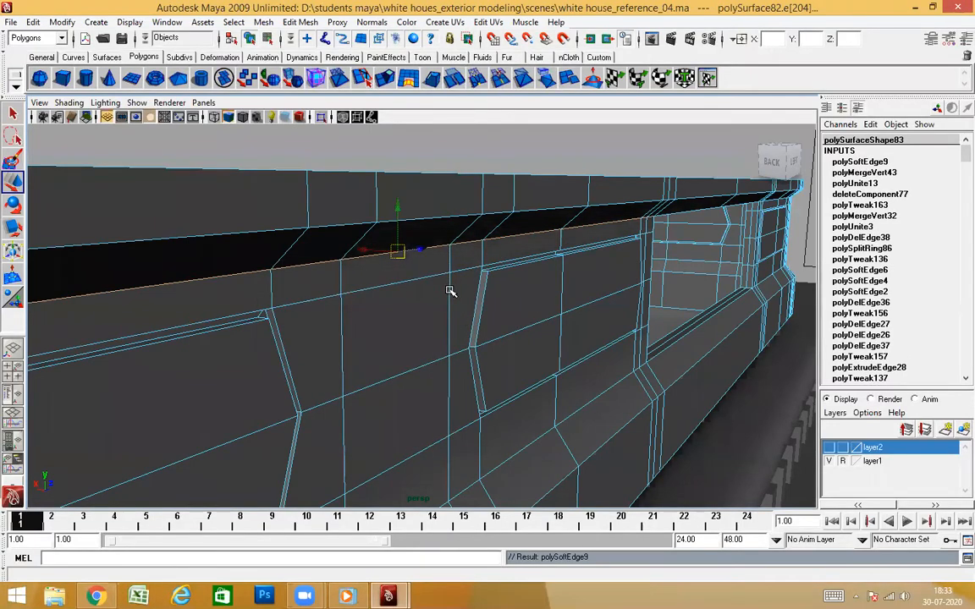
Apply Soften/Harden Edge to another edge selection on the joined parapet
{"action": "left_click", "coordinate": [563, 167]}
{"action": "left_click_drag", "start_coordinate": [561, 337], "coordinate": [506, 396], "text": "alt"}
{"action": "scroll", "coordinate": [505, 357], "scroll_direction": "down", "scroll_amount": 5}
{"action": "left_click", "coordinate": [433, 415]}
{"action": "left_click_drag", "start_coordinate": [433, 416], "coordinate": [476, 319], "text": "alt"}
{"action": "scroll", "coordinate": [476, 320], "scroll_direction": "up", "scroll_amount": 4}
{"action": "right_click_drag", "start_coordinate": [423, 309], "coordinate": [423, 265]}
{"action": "left_click", "coordinate": [413, 313]}
{"action": "right_click_drag", "start_coordinate": [414, 338], "coordinate": [533, 366], "text": "ctrl"}
Examine the parapet's edges and the joined dentil cornice in object mode from several angles
{"action": "scroll", "coordinate": [499, 296], "scroll_direction": "down", "scroll_amount": 4}
{"action": "left_click_drag", "start_coordinate": [511, 348], "coordinate": [531, 287], "text": "alt"}
{"action": "right_click_drag", "start_coordinate": [531, 287], "coordinate": [584, 230]}
{"action": "left_click", "coordinate": [515, 316]}
{"action": "left_click", "coordinate": [479, 171]}
{"action": "left_click_drag", "start_coordinate": [479, 171], "coordinate": [418, 366], "text": "alt"}
{"action": "left_click", "coordinate": [418, 372]}
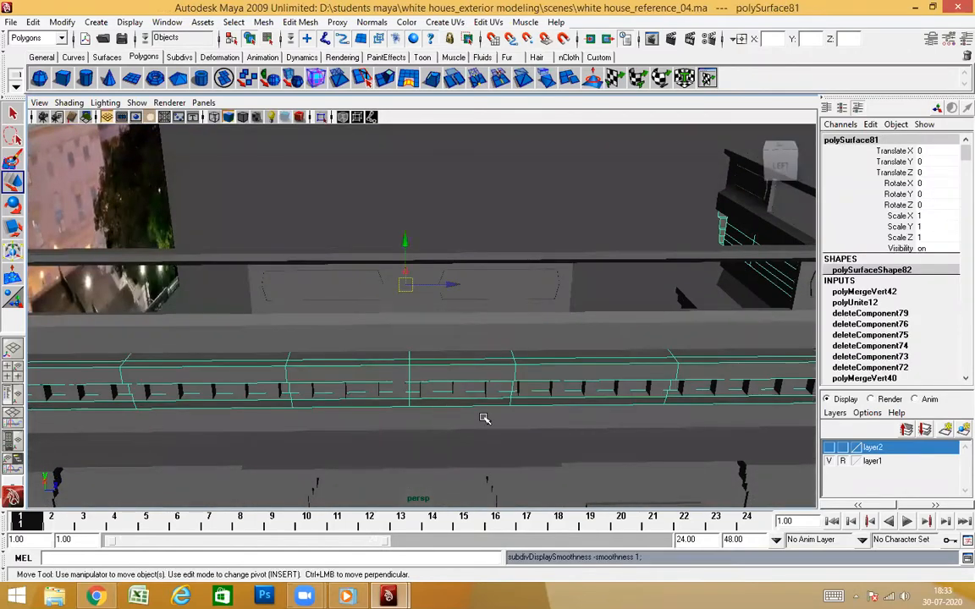
{"action": "left_click_drag", "start_coordinate": [484, 418], "coordinate": [498, 263], "text": "alt"}
{"action": "left_click", "coordinate": [447, 186]}
{"action": "left_click_drag", "start_coordinate": [447, 186], "coordinate": [440, 296], "text": "alt"}
Center the pivot of the joined parapet and clear the selection
{"action": "left_click", "coordinate": [439, 332]}
{"action": "left_click_drag", "start_coordinate": [439, 368], "coordinate": [443, 444], "text": "alt"}
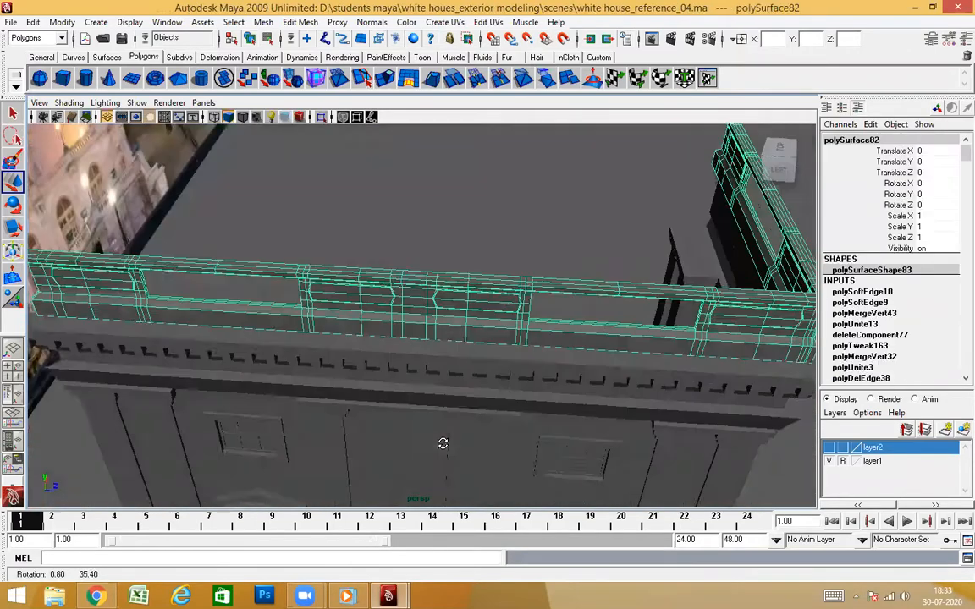
{"action": "left_click", "coordinate": [63, 22]}
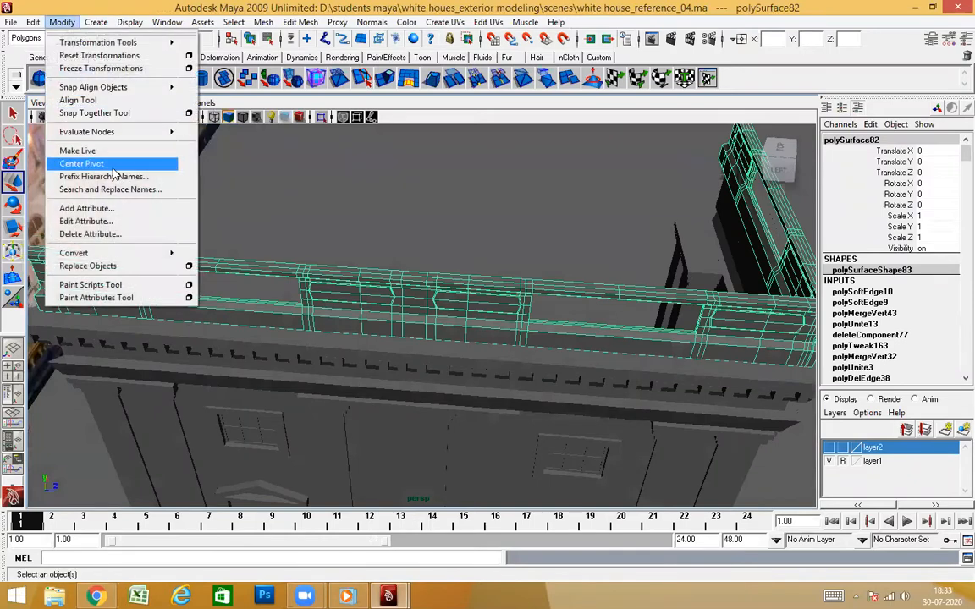
{"action": "left_click", "coordinate": [113, 169]}
{"action": "left_click_drag", "start_coordinate": [387, 255], "coordinate": [565, 226], "text": "alt"}
{"action": "left_click", "coordinate": [565, 226]}
{"action": "left_click_drag", "start_coordinate": [549, 278], "coordinate": [471, 346], "text": "alt"}
Select the joined parapet and examine its middle section above the cornice
{"action": "scroll", "coordinate": [471, 347], "scroll_direction": "down", "scroll_amount": 3}
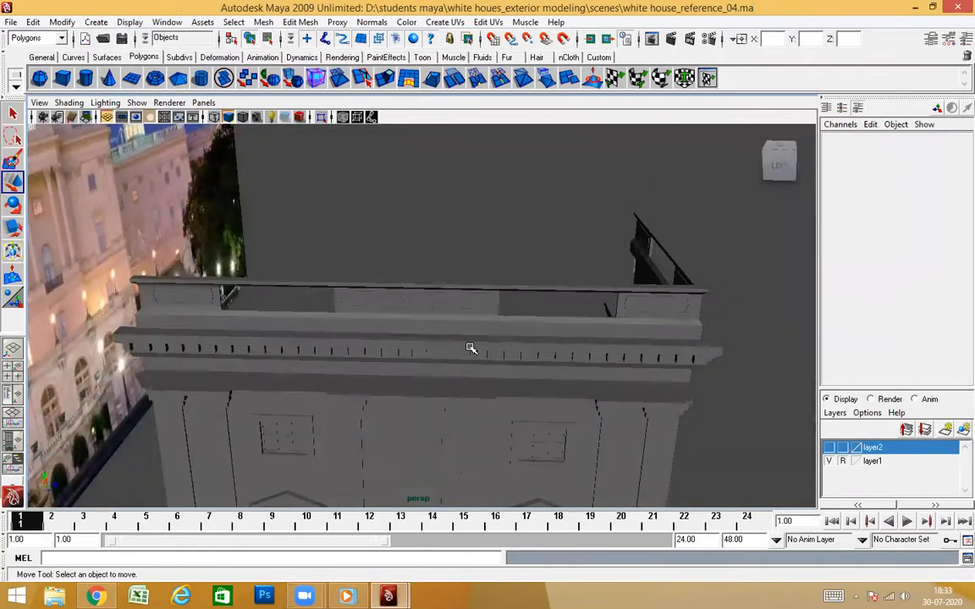
{"action": "left_click_drag", "start_coordinate": [546, 277], "coordinate": [458, 342], "text": "alt"}
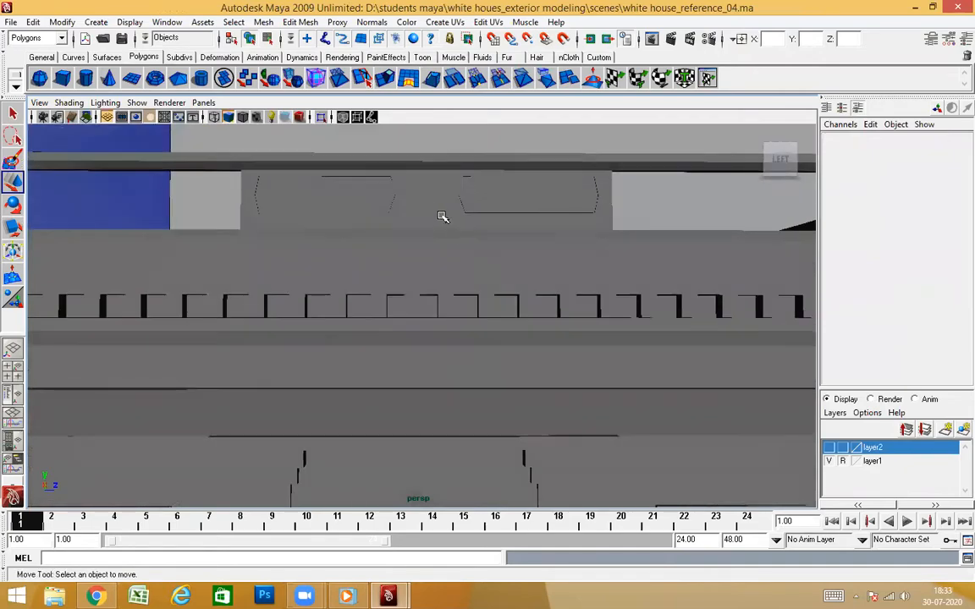
{"action": "left_click", "coordinate": [442, 217]}
{"action": "left_click_drag", "start_coordinate": [442, 217], "coordinate": [466, 332], "text": "alt"}
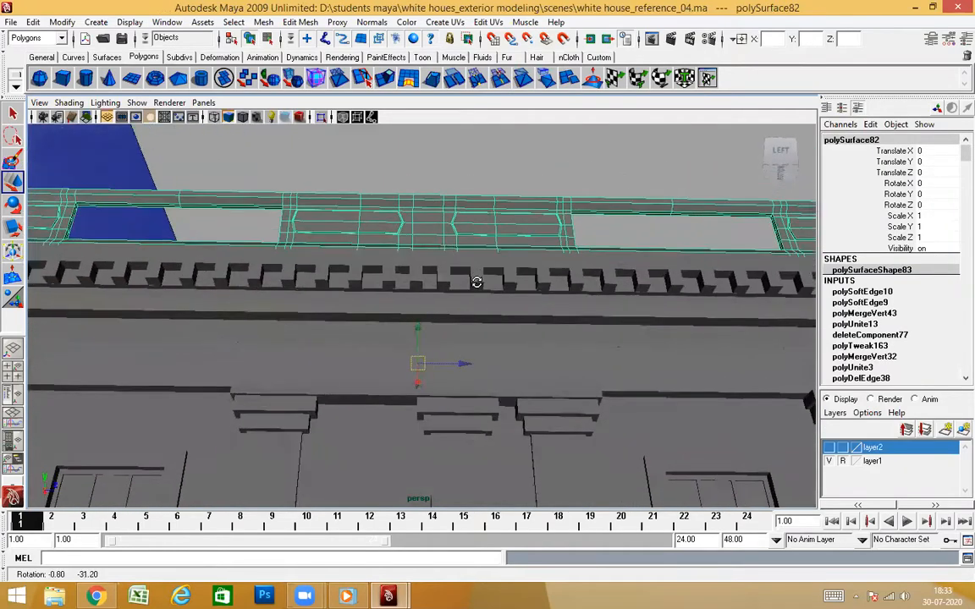
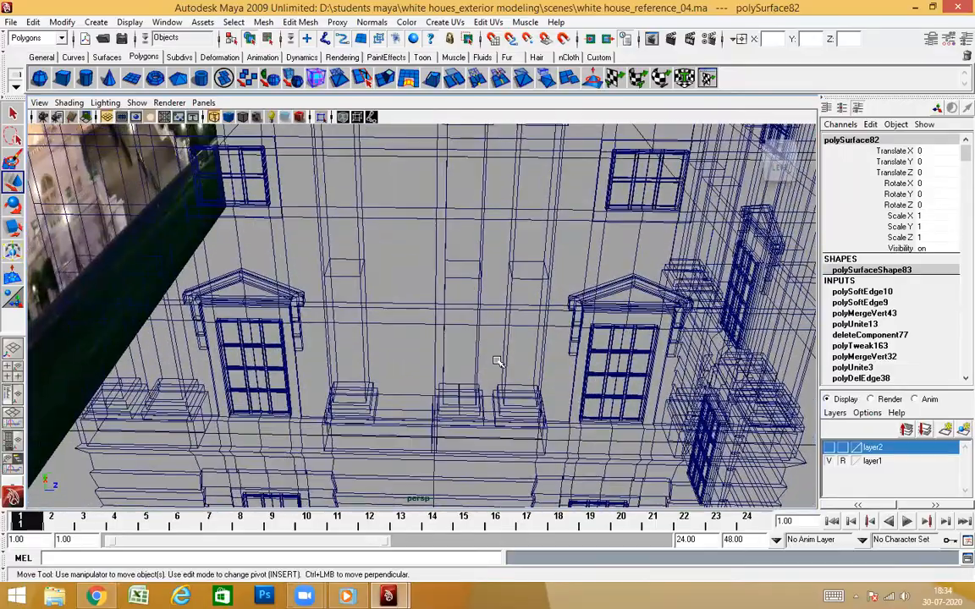
Examine the joined side wall in wireframe, from the parapet and cornice down to the lower windows
{"action": "right_click_drag", "start_coordinate": [497, 361], "coordinate": [530, 251], "text": "alt"}
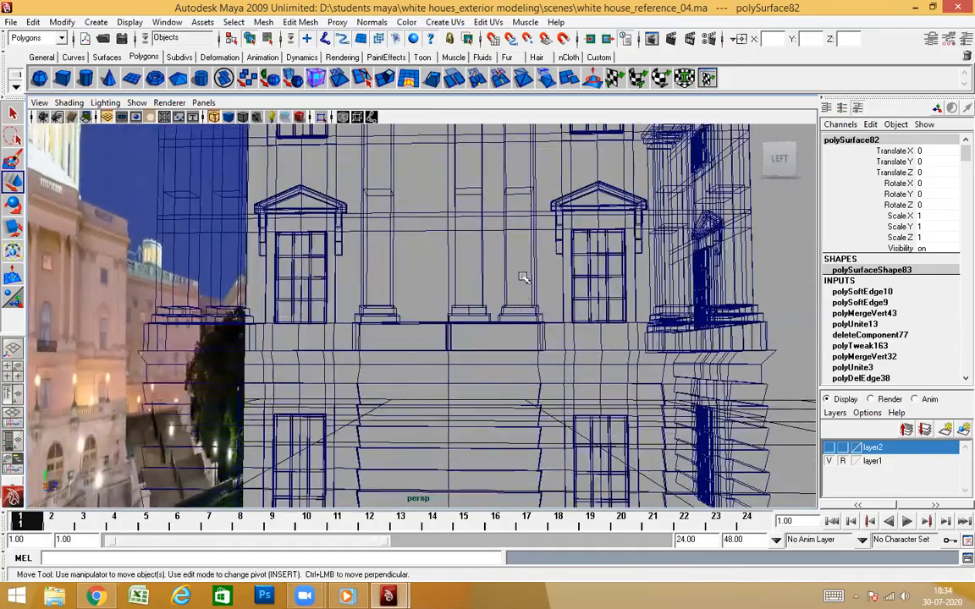
{"action": "right_click_drag", "start_coordinate": [523, 276], "coordinate": [500, 342], "text": "alt"}
{"action": "left_click_drag", "start_coordinate": [500, 342], "coordinate": [520, 372], "text": "alt"}
{"action": "middle_click_drag", "start_coordinate": [521, 372], "coordinate": [510, 300], "text": "alt"}
{"action": "right_click_drag", "start_coordinate": [505, 326], "coordinate": [501, 247], "text": "alt"}
{"action": "middle_click_drag", "start_coordinate": [500, 247], "coordinate": [499, 454], "text": "alt"}
{"action": "right_click_drag", "start_coordinate": [499, 454], "coordinate": [505, 213], "text": "alt"}
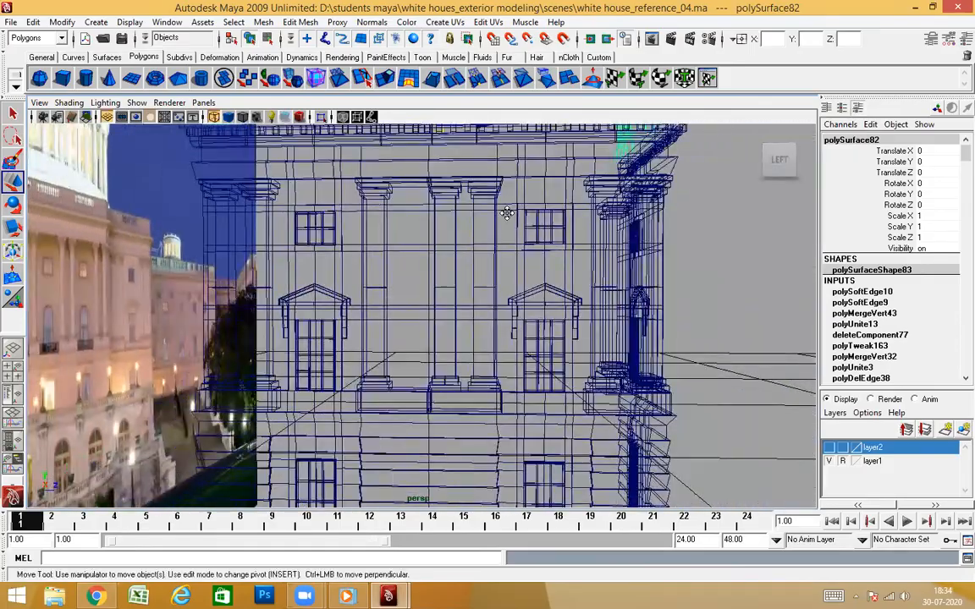
{"action": "middle_click_drag", "start_coordinate": [506, 213], "coordinate": [501, 475], "text": "alt"}
{"action": "left_click_drag", "start_coordinate": [479, 393], "coordinate": [443, 429], "text": "alt"}
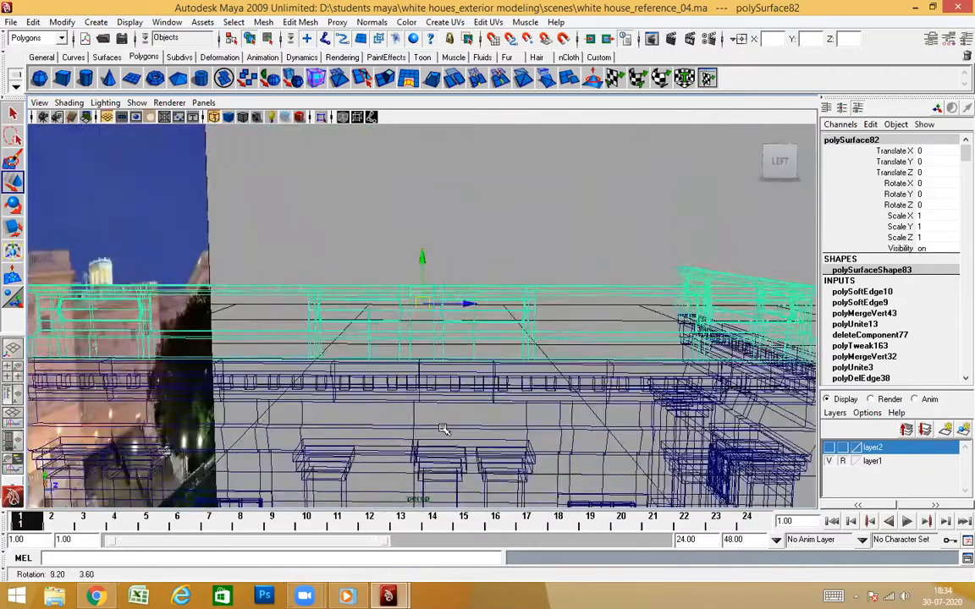
{"action": "right_click_drag", "start_coordinate": [443, 429], "coordinate": [520, 433], "text": "alt"}
{"action": "middle_click_drag", "start_coordinate": [520, 433], "coordinate": [522, 398], "text": "alt"}
{"action": "right_click_drag", "start_coordinate": [522, 398], "coordinate": [531, 364], "text": "alt"}
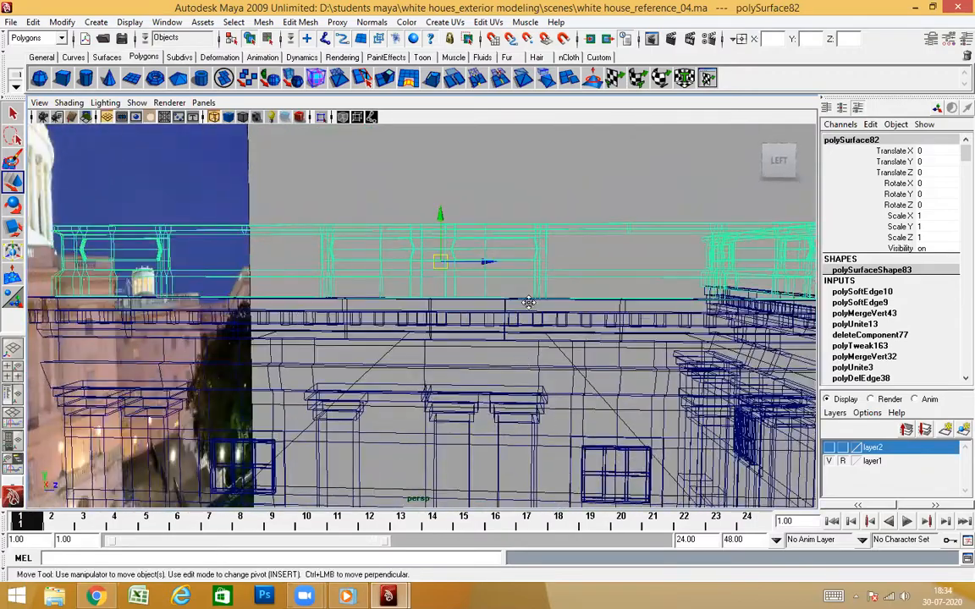
{"action": "middle_click_drag", "start_coordinate": [529, 302], "coordinate": [528, 296], "text": "alt"}
{"action": "left_click_drag", "start_coordinate": [483, 396], "coordinate": [482, 392], "text": "alt"}
{"action": "right_click_drag", "start_coordinate": [482, 392], "coordinate": [465, 435], "text": "alt"}
{"action": "left_click_drag", "start_coordinate": [465, 435], "coordinate": [436, 372], "text": "alt"}
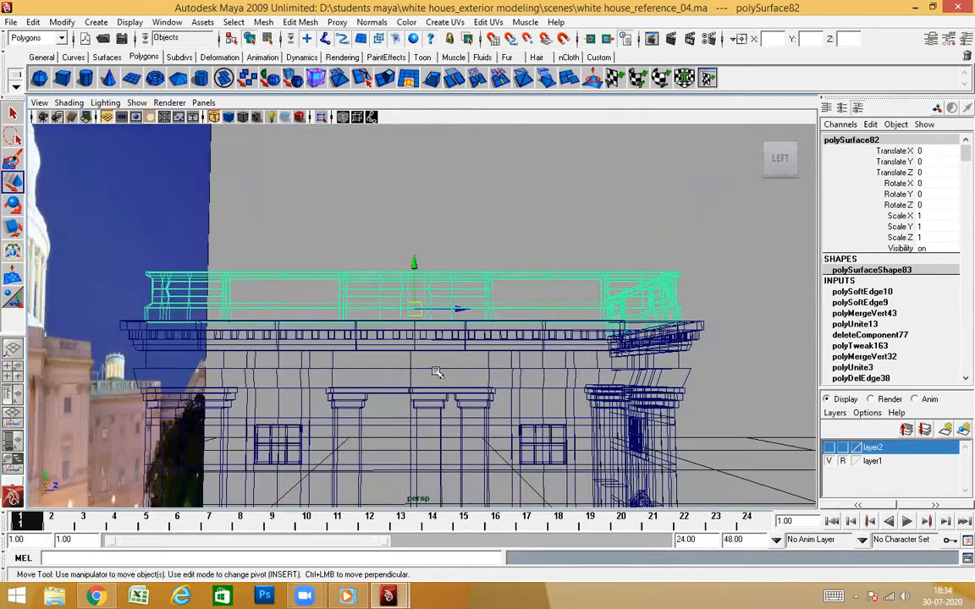
Delete the edge in the middle section of the joined side wall in edge mode and clear the selection
{"action": "left_click", "coordinate": [437, 369]}
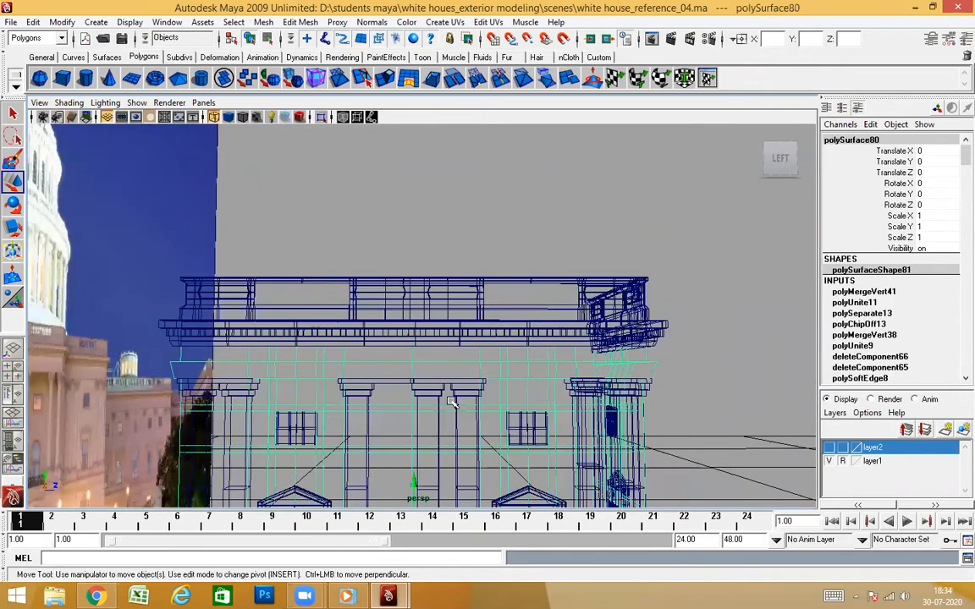
{"action": "left_click_drag", "start_coordinate": [475, 418], "coordinate": [461, 359], "text": "alt"}
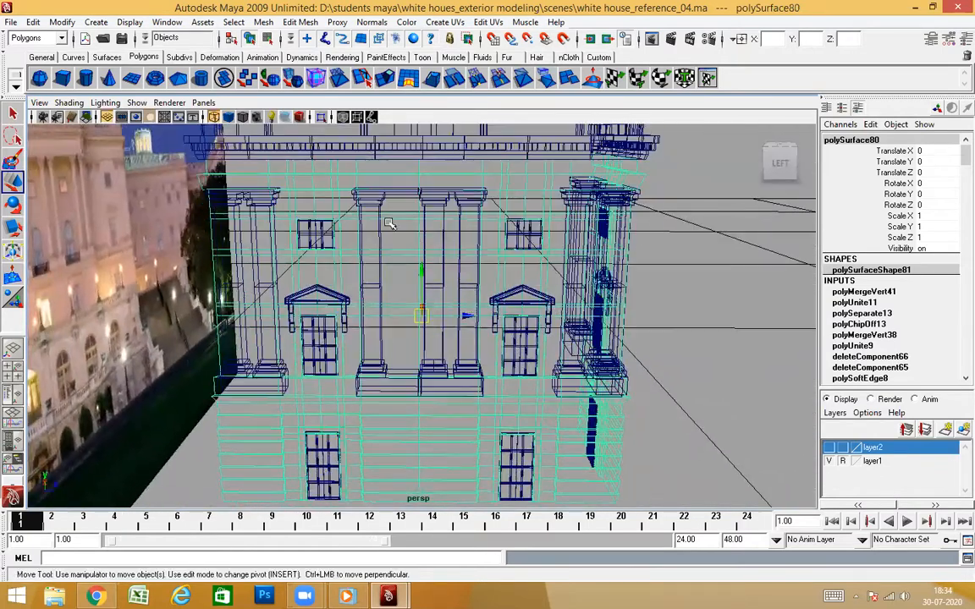
{"action": "key", "text": "5"}
{"action": "right_click_drag", "start_coordinate": [408, 236], "coordinate": [420, 173]}
{"action": "left_click", "coordinate": [420, 170]}
{"action": "right_click_drag", "start_coordinate": [420, 277], "coordinate": [489, 287], "text": "ctrl"}
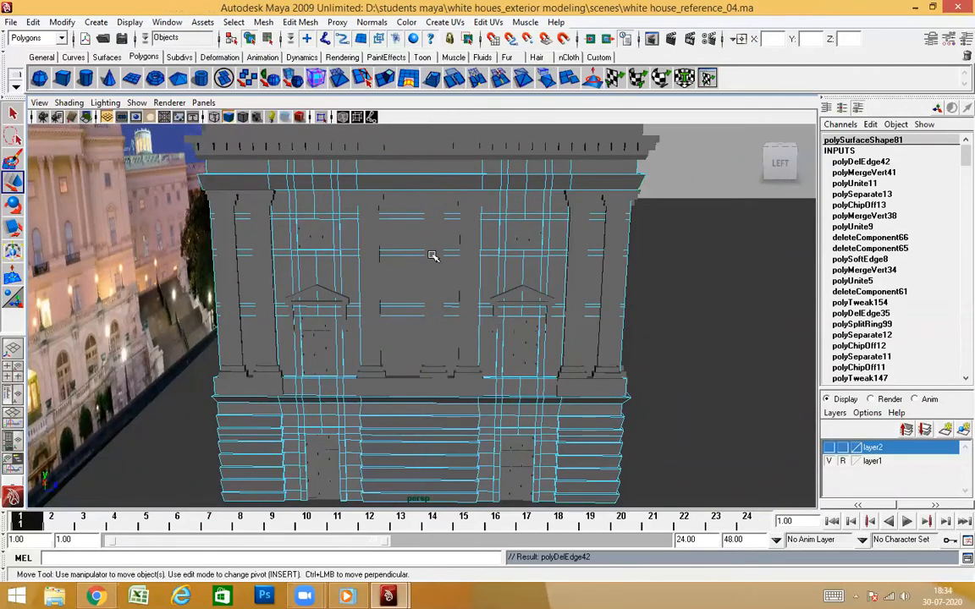
{"action": "left_click", "coordinate": [400, 251]}
{"action": "right_click_drag", "start_coordinate": [429, 301], "coordinate": [475, 363], "text": "ctrl"}
{"action": "left_click_drag", "start_coordinate": [476, 373], "coordinate": [519, 240], "text": "alt"}
{"action": "left_click", "coordinate": [649, 195]}
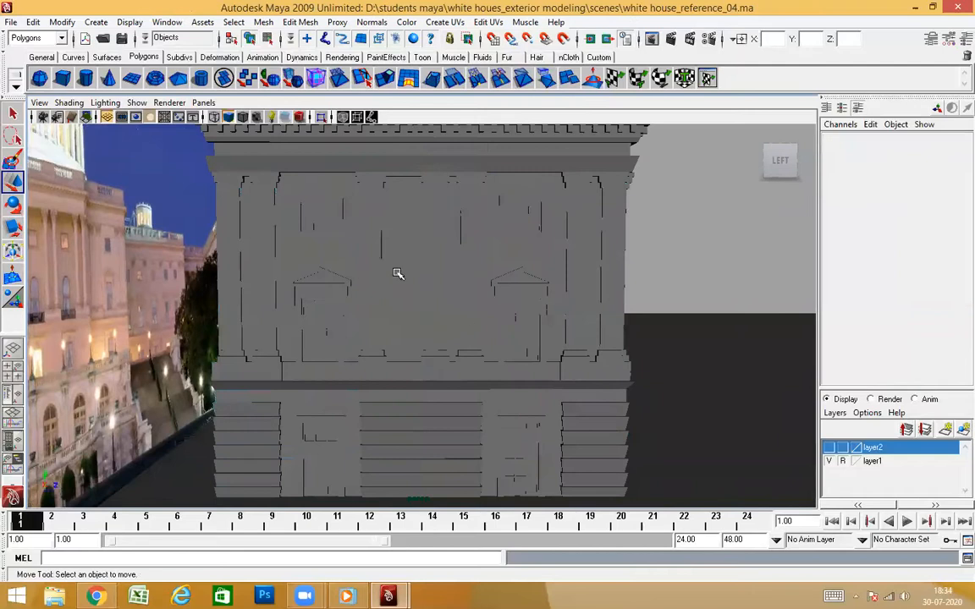
Select the off-centre middle pilaster's shaft and center its pivot
{"action": "left_click_drag", "start_coordinate": [427, 298], "coordinate": [435, 248], "text": "alt"}
{"action": "left_click", "coordinate": [435, 248]}
{"action": "scroll", "coordinate": [454, 311], "scroll_direction": "up", "scroll_amount": 3}
{"action": "left_click_drag", "start_coordinate": [454, 312], "coordinate": [455, 323], "text": "alt"}
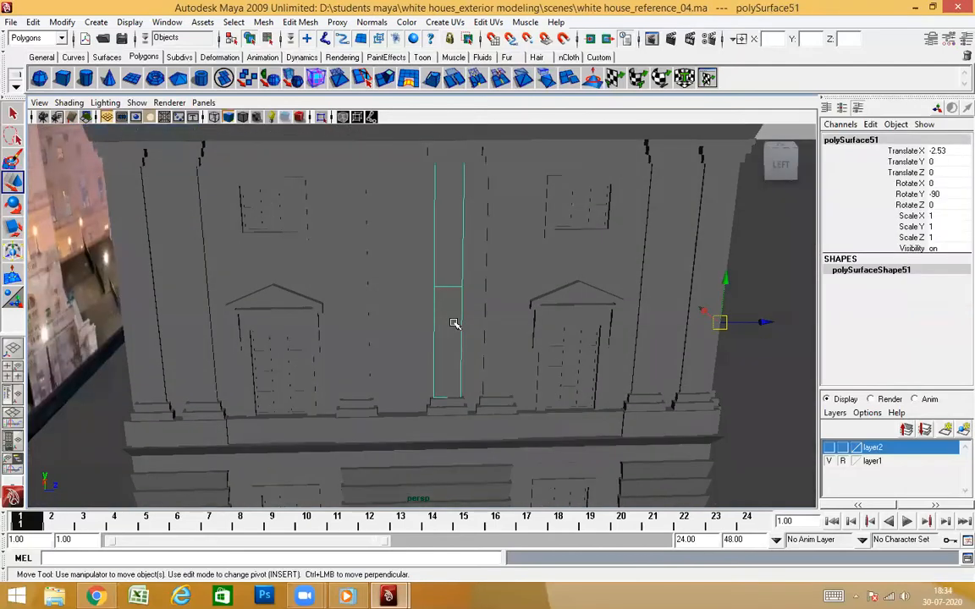
{"action": "left_click", "coordinate": [61, 22]}
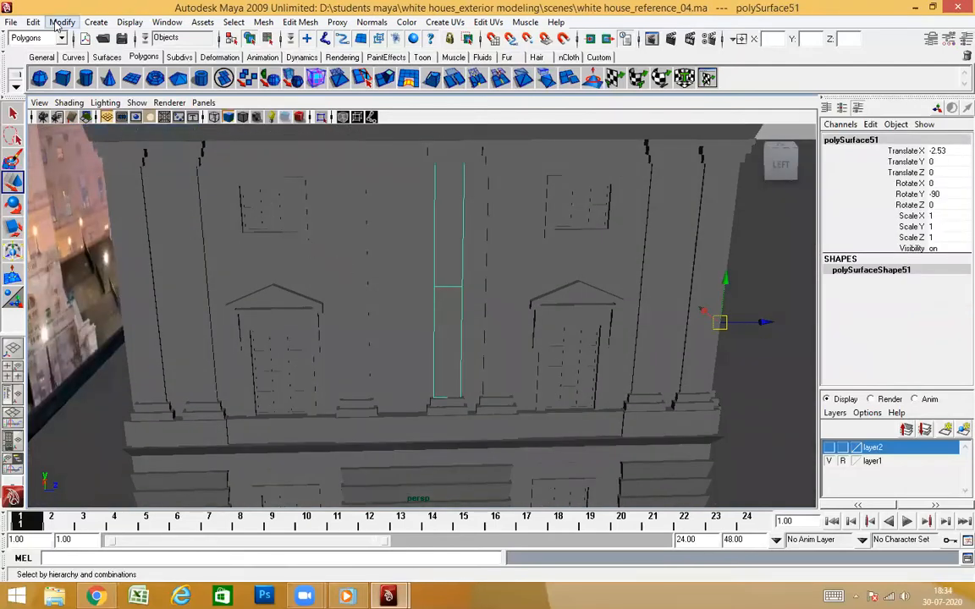
{"action": "left_click", "coordinate": [93, 163]}
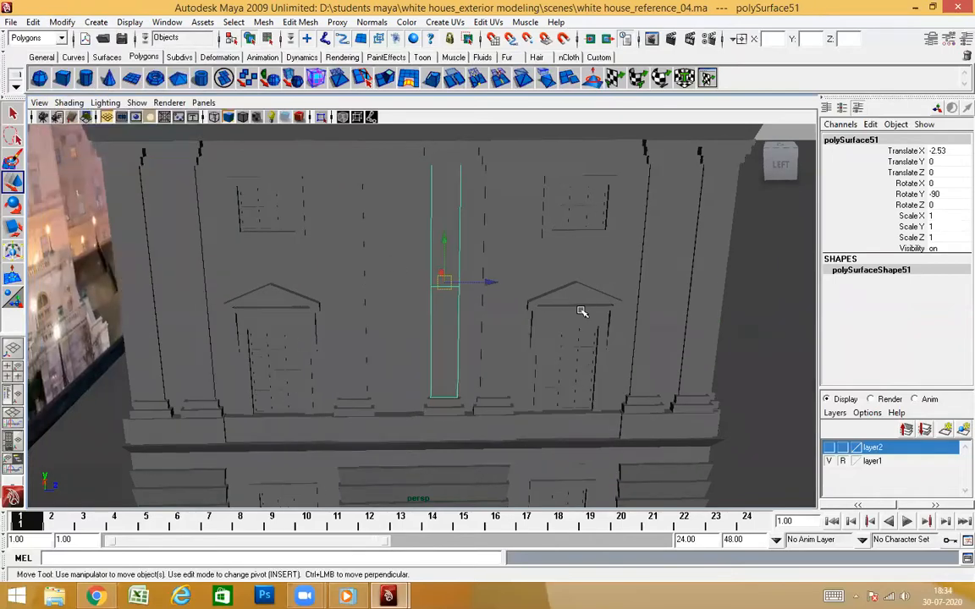
Examine the separate capital blocks and the ledge strips above the middle pilaster by selecting them individually
{"action": "middle_click_drag", "start_coordinate": [555, 263], "coordinate": [557, 323], "text": "alt"}
{"action": "scroll", "coordinate": [557, 323], "scroll_direction": "up", "scroll_amount": 3}
{"action": "left_click_drag", "start_coordinate": [557, 323], "coordinate": [543, 305], "text": "alt"}
{"action": "middle_click_drag", "start_coordinate": [543, 305], "coordinate": [494, 372], "text": "alt"}
{"action": "scroll", "coordinate": [495, 372], "scroll_direction": "up", "scroll_amount": 2}
{"action": "left_click_drag", "start_coordinate": [494, 373], "coordinate": [454, 241], "text": "alt"}
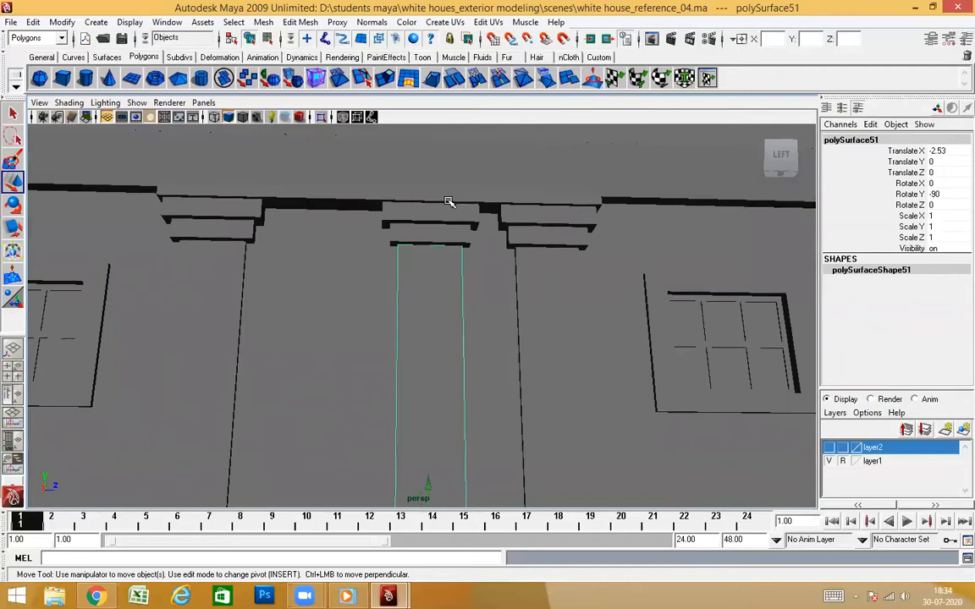
{"action": "left_click", "coordinate": [448, 202]}
{"action": "left_click", "coordinate": [436, 235]}
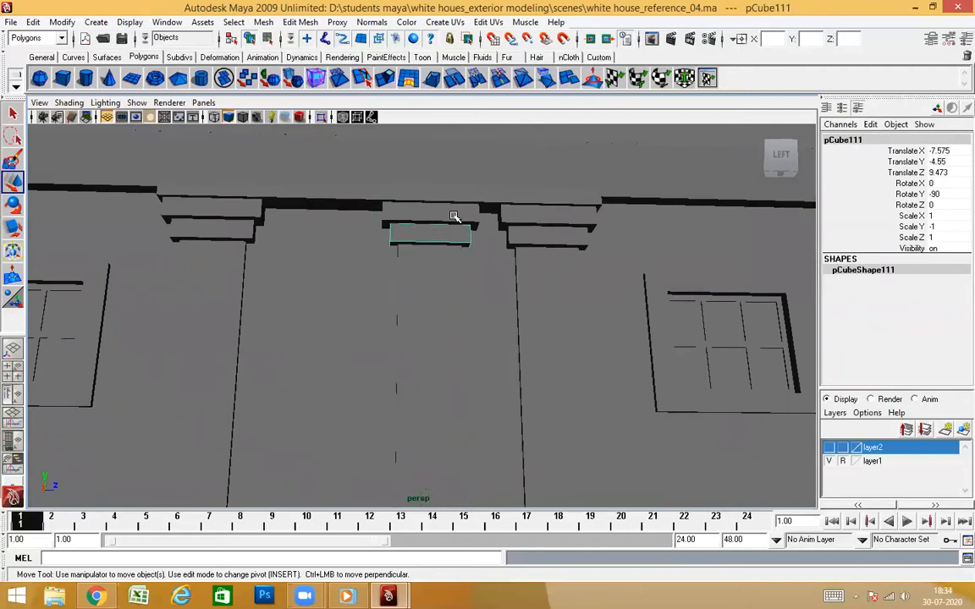
{"action": "left_click", "coordinate": [382, 211]}
{"action": "left_click", "coordinate": [480, 193]}
{"action": "left_click", "coordinate": [337, 203]}
{"action": "left_click", "coordinate": [455, 195]}
{"action": "left_click", "coordinate": [325, 203]}
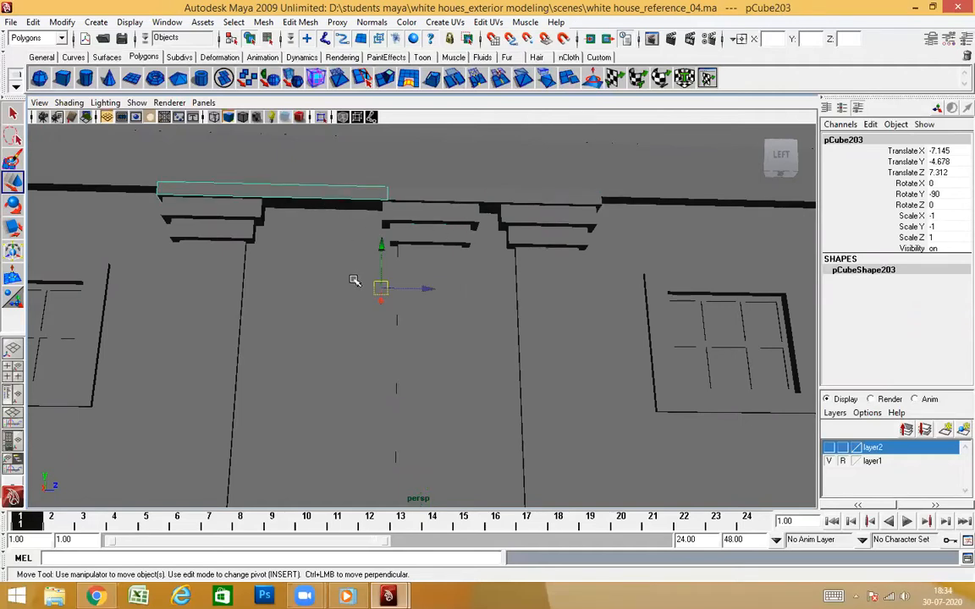
Select the middle pilaster's capital, shaft and base pieces together and center their pivots
{"action": "left_click_drag", "start_coordinate": [416, 353], "coordinate": [457, 283], "text": "alt"}
{"action": "left_click", "coordinate": [436, 173]}
{"action": "left_click", "coordinate": [424, 244]}
{"action": "left_click", "coordinate": [435, 355]}
{"action": "left_click", "coordinate": [433, 357]}
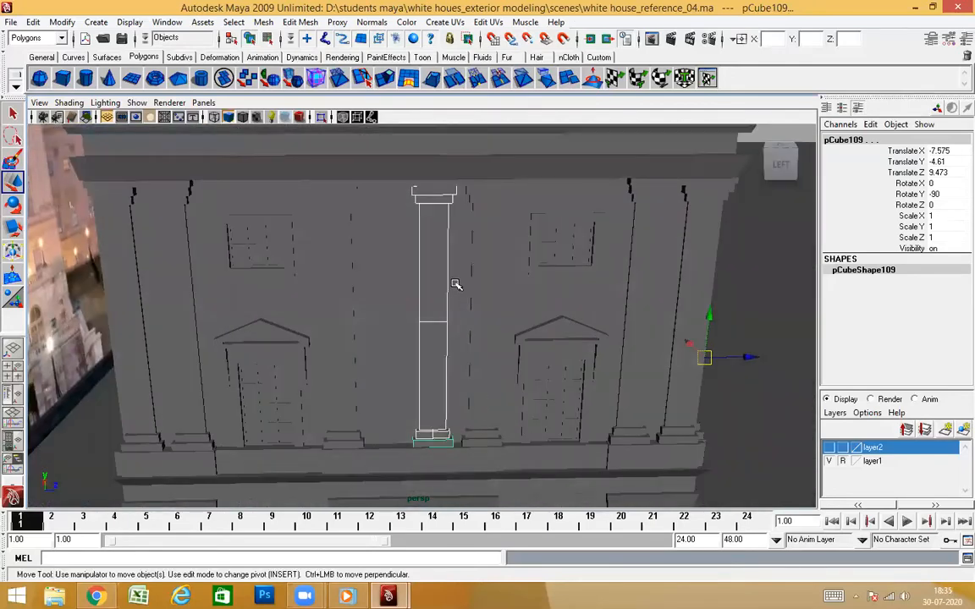
{"action": "left_click", "coordinate": [63, 23]}
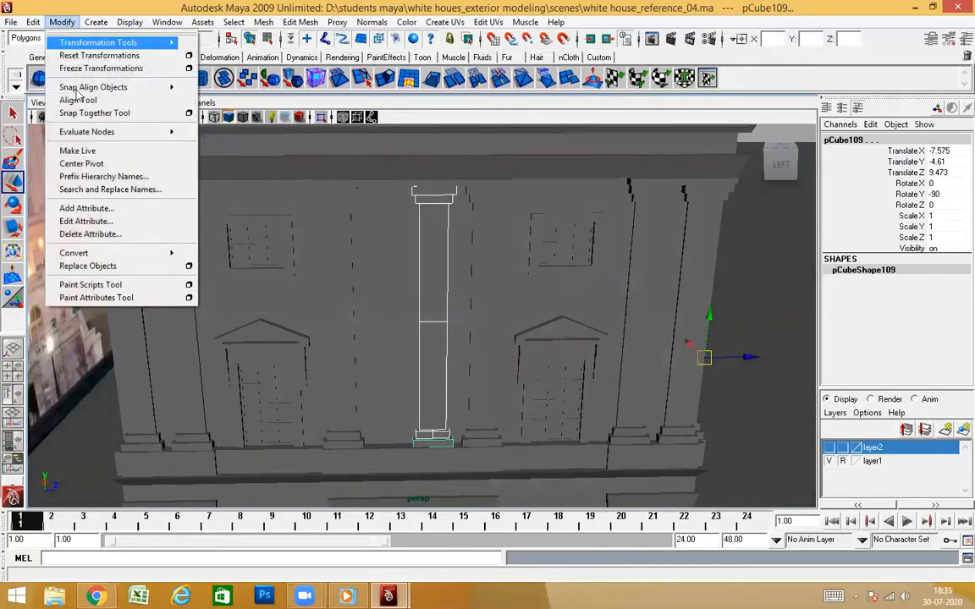
{"action": "left_click", "coordinate": [81, 164]}
Move the complete middle pilaster along Z onto the wall's centre line at Z 7.394, and clear the selection
{"action": "left_click_drag", "start_coordinate": [468, 392], "coordinate": [476, 336], "text": "alt"}
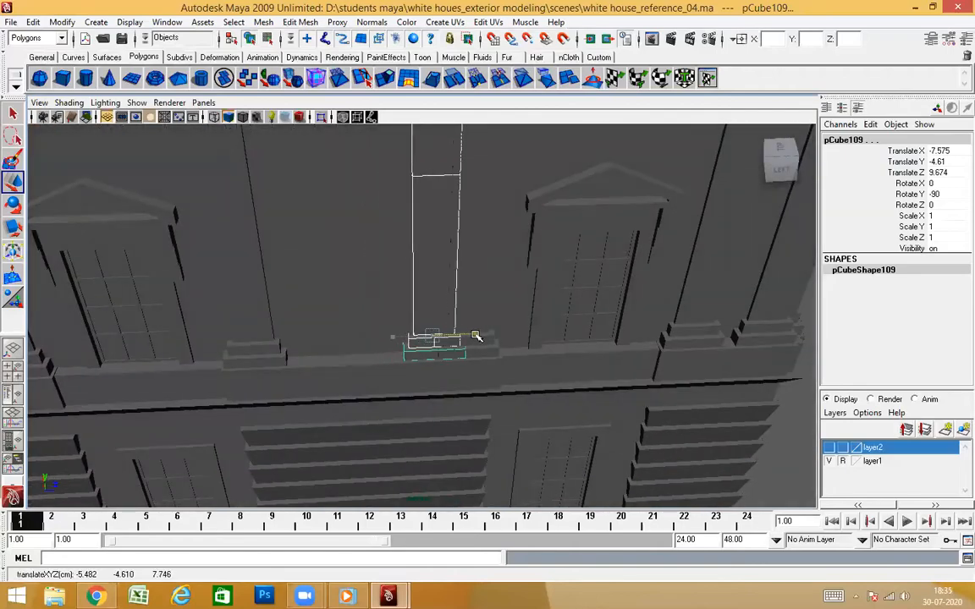
{"action": "key", "text": "4"}
{"action": "left_click_drag", "start_coordinate": [403, 386], "coordinate": [356, 246], "text": "alt"}
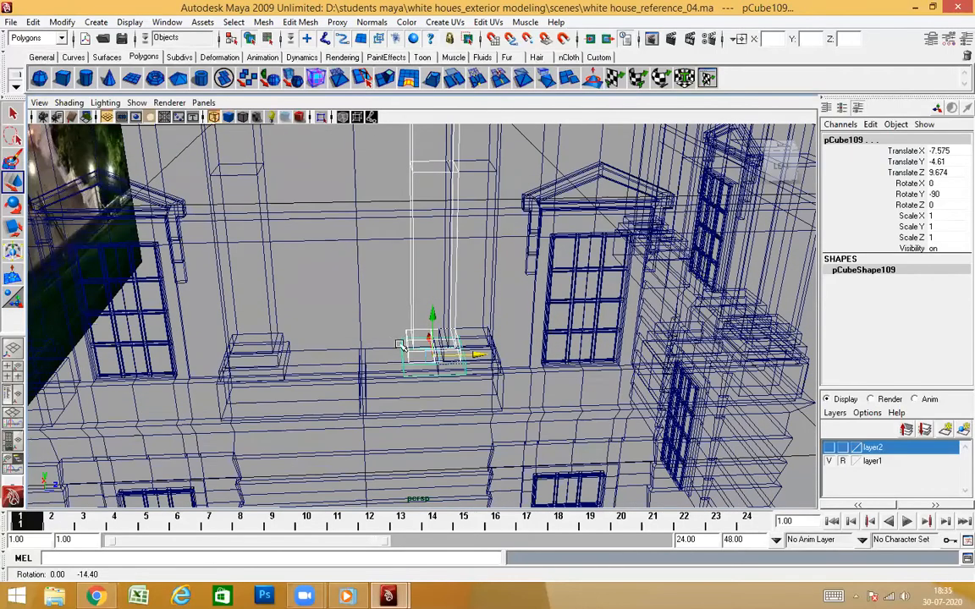
{"action": "middle_click_drag", "start_coordinate": [362, 237], "coordinate": [356, 254]}
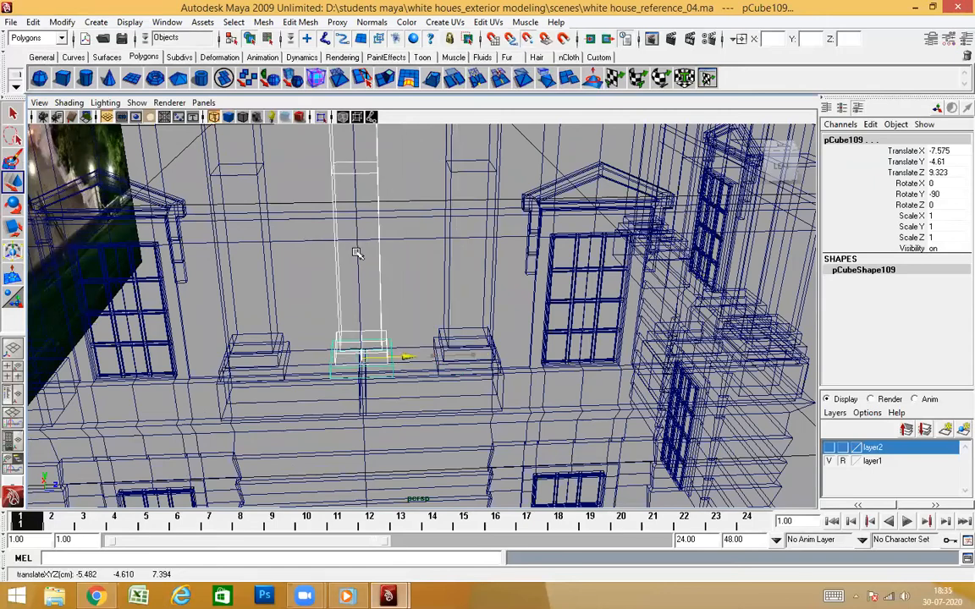
{"action": "key", "text": "5"}
{"action": "mouse_move", "coordinate": [472, 305]}
{"action": "left_mouse_down", "text": "alt"}
{"action": "mouse_move", "coordinate": [446, 256]}
{"action": "mouse_move", "coordinate": [465, 216]}
{"action": "mouse_move", "coordinate": [369, 285]}
{"action": "mouse_move", "coordinate": [408, 308]}
{"action": "mouse_move", "coordinate": [399, 396]}
{"action": "mouse_move", "coordinate": [425, 331]}
{"action": "left_mouse_up", "text": "alt"}
{"action": "left_click", "coordinate": [693, 285]}
Examine the centred pilaster between its neighbours in shaded and wireframe views, up to the capitals
{"action": "left_click_drag", "start_coordinate": [372, 229], "coordinate": [377, 296], "text": "alt"}
{"action": "scroll", "coordinate": [361, 287], "scroll_direction": "up", "scroll_amount": 3}
{"action": "middle_click_drag", "start_coordinate": [376, 296], "coordinate": [463, 427], "text": "alt"}
{"action": "mouse_move", "coordinate": [463, 427]}
{"action": "left_mouse_down", "text": "alt"}
{"action": "mouse_move", "coordinate": [500, 392]}
{"action": "mouse_move", "coordinate": [434, 355]}
{"action": "mouse_move", "coordinate": [433, 372]}
{"action": "mouse_move", "coordinate": [488, 379]}
{"action": "mouse_move", "coordinate": [435, 337]}
{"action": "mouse_move", "coordinate": [399, 359]}
{"action": "mouse_move", "coordinate": [426, 365]}
{"action": "mouse_move", "coordinate": [407, 286]}
{"action": "mouse_move", "coordinate": [376, 305]}
{"action": "mouse_move", "coordinate": [374, 323]}
{"action": "mouse_move", "coordinate": [400, 322]}
{"action": "left_mouse_up", "text": "alt"}
{"action": "key", "text": "4"}
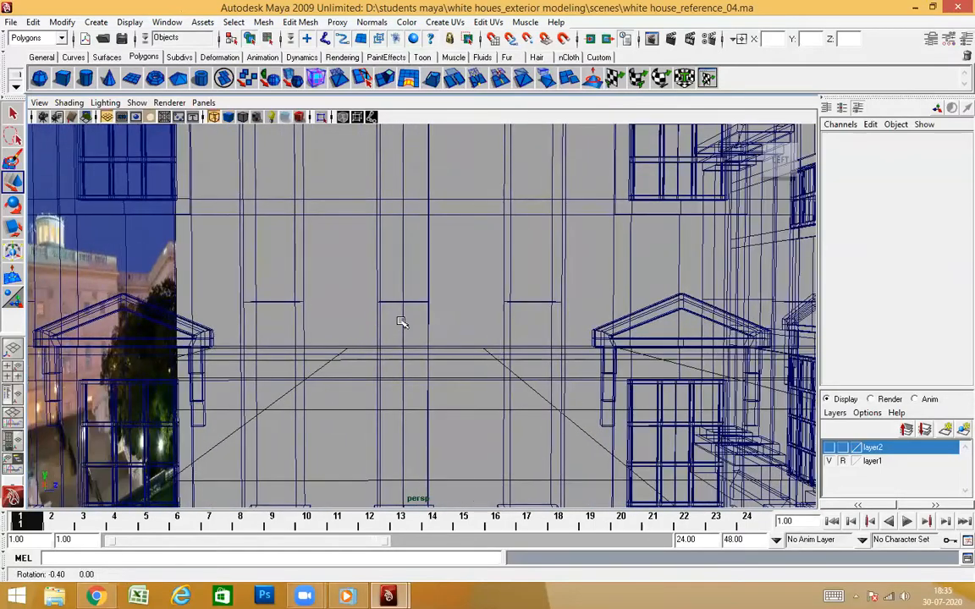
{"action": "key", "text": "5"}
{"action": "mouse_move", "coordinate": [446, 431]}
{"action": "left_mouse_down", "text": "alt"}
{"action": "mouse_move", "coordinate": [442, 385]}
{"action": "mouse_move", "coordinate": [429, 400]}
{"action": "mouse_move", "coordinate": [446, 314]}
{"action": "mouse_move", "coordinate": [468, 392]}
{"action": "mouse_move", "coordinate": [476, 298]}
{"action": "left_mouse_up", "text": "alt"}
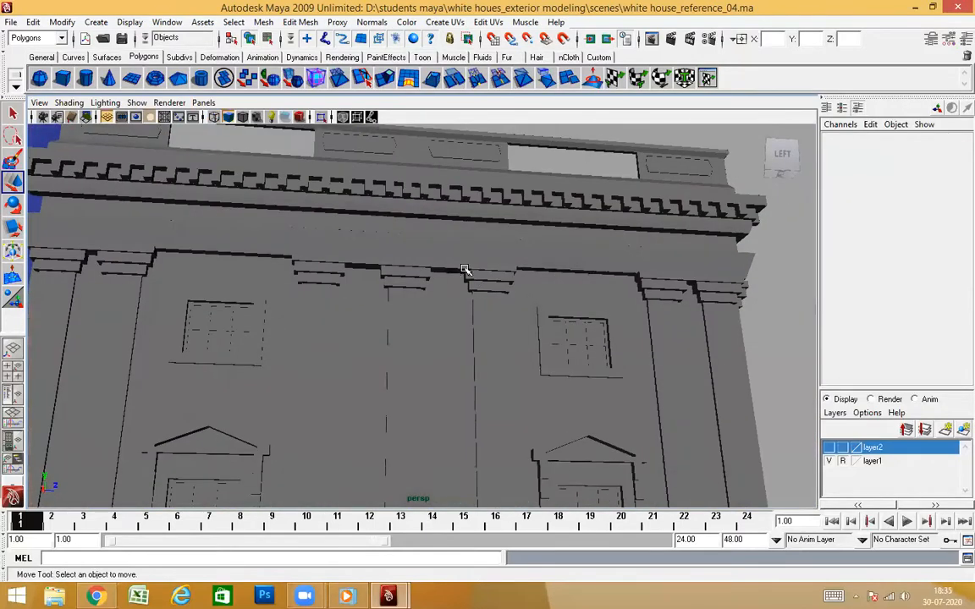
Select the two ledge strips above the middle pilaster and examine where their ends overlap
{"action": "left_click", "coordinate": [454, 267]}
{"action": "left_click", "coordinate": [364, 266]}
{"action": "scroll", "coordinate": [446, 342], "scroll_direction": "up", "scroll_amount": 3}
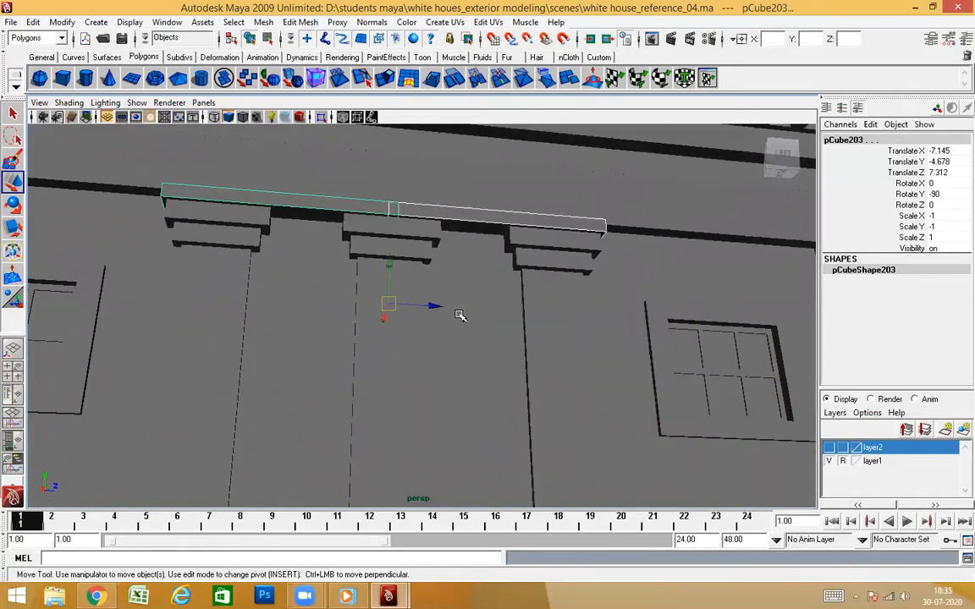
{"action": "scroll", "coordinate": [457, 316], "scroll_direction": "up", "scroll_amount": 5}
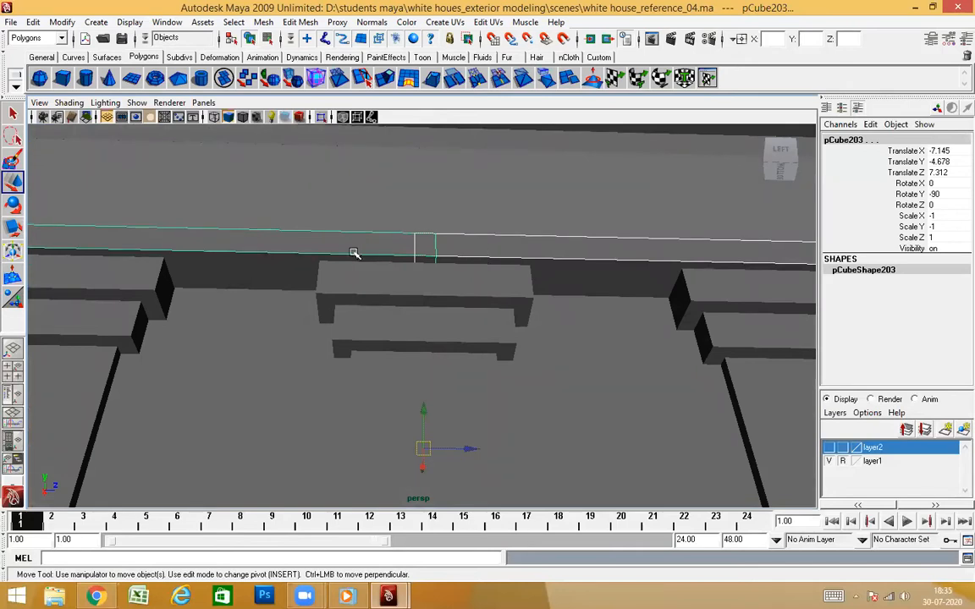
{"action": "left_click", "coordinate": [279, 251]}
{"action": "right_click_drag", "start_coordinate": [285, 258], "coordinate": [289, 288]}
{"action": "left_click_drag", "start_coordinate": [383, 203], "coordinate": [518, 369]}
{"action": "left_click_drag", "start_coordinate": [341, 183], "coordinate": [239, 389], "text": "ctrl"}
{"action": "left_click", "coordinate": [461, 336]}
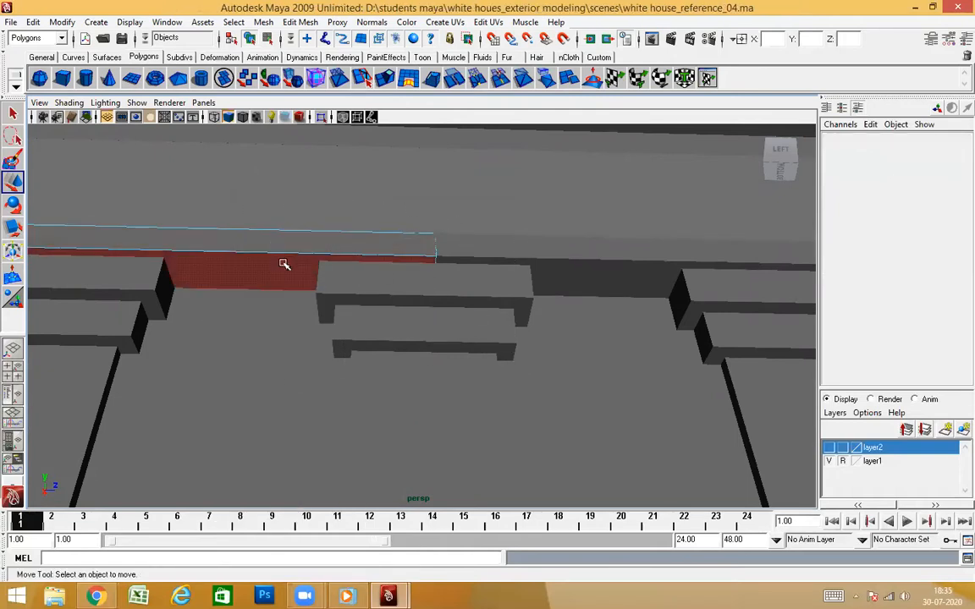
Move the inner end vertices of the pCube203 ledge strip along Z to the wall's centre line at Z 7.394
{"action": "left_click", "coordinate": [290, 259]}
{"action": "right_click_drag", "start_coordinate": [289, 261], "coordinate": [382, 200]}
{"action": "left_click_drag", "start_coordinate": [383, 200], "coordinate": [503, 426]}
{"action": "key", "text": "4"}
{"action": "left_click", "coordinate": [471, 315]}
{"action": "left_click_drag", "start_coordinate": [473, 316], "coordinate": [492, 315]}
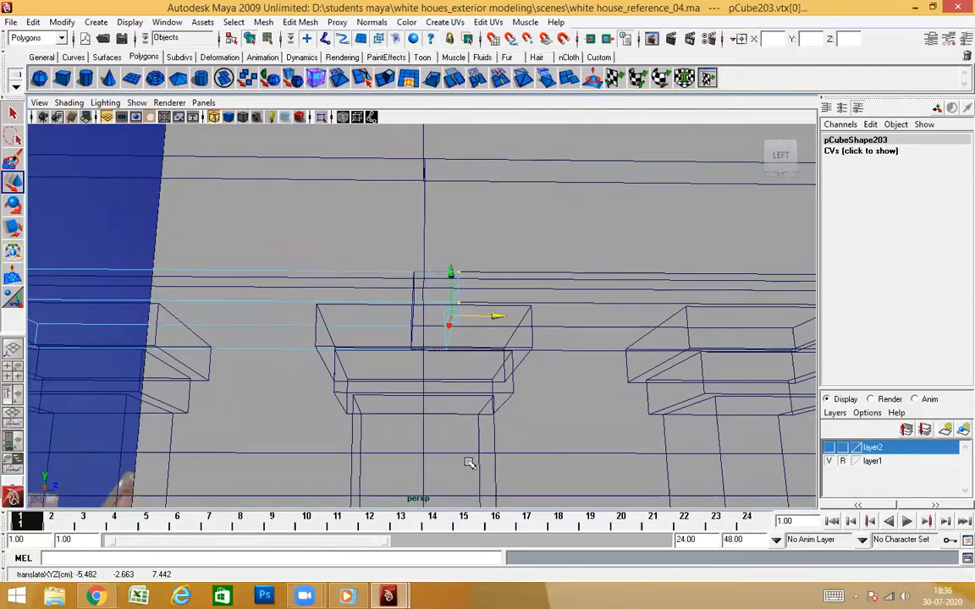
{"action": "middle_click_drag", "start_coordinate": [425, 451], "coordinate": [384, 413]}
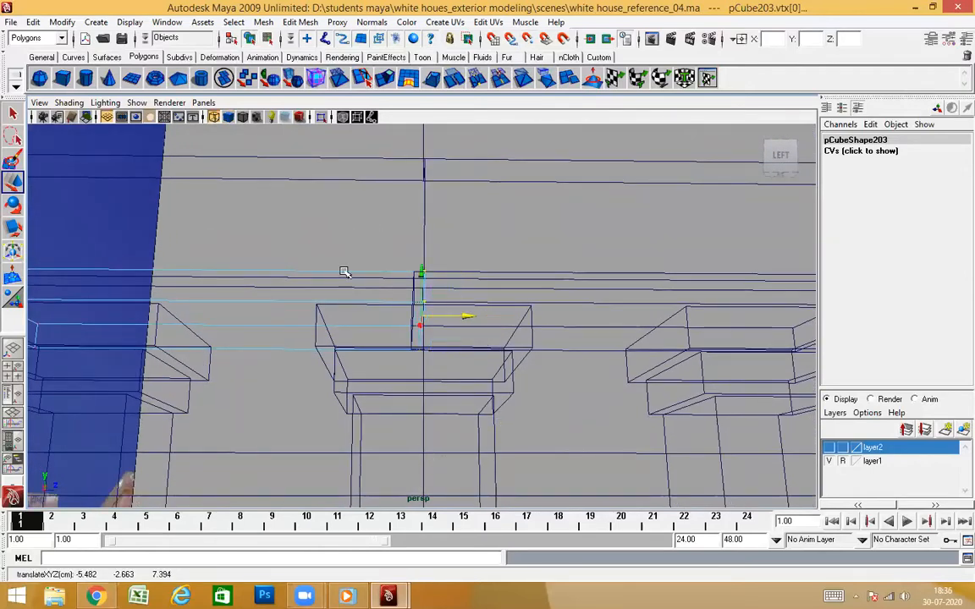
{"action": "right_click_drag", "start_coordinate": [373, 271], "coordinate": [414, 254]}
{"action": "left_click", "coordinate": [525, 314]}
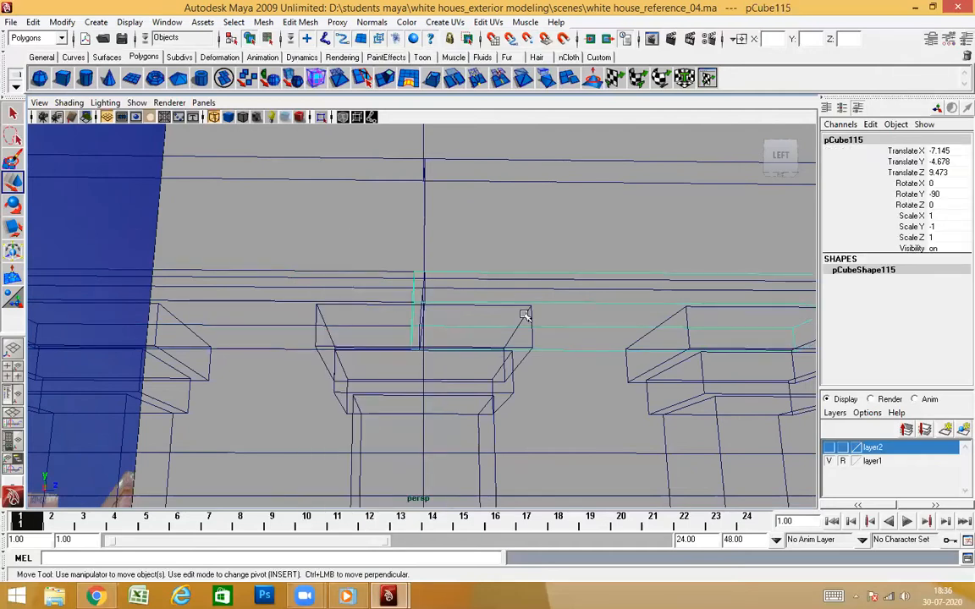
{"action": "key", "text": "5"}
{"action": "right_click_drag", "start_coordinate": [504, 283], "coordinate": [500, 318]}
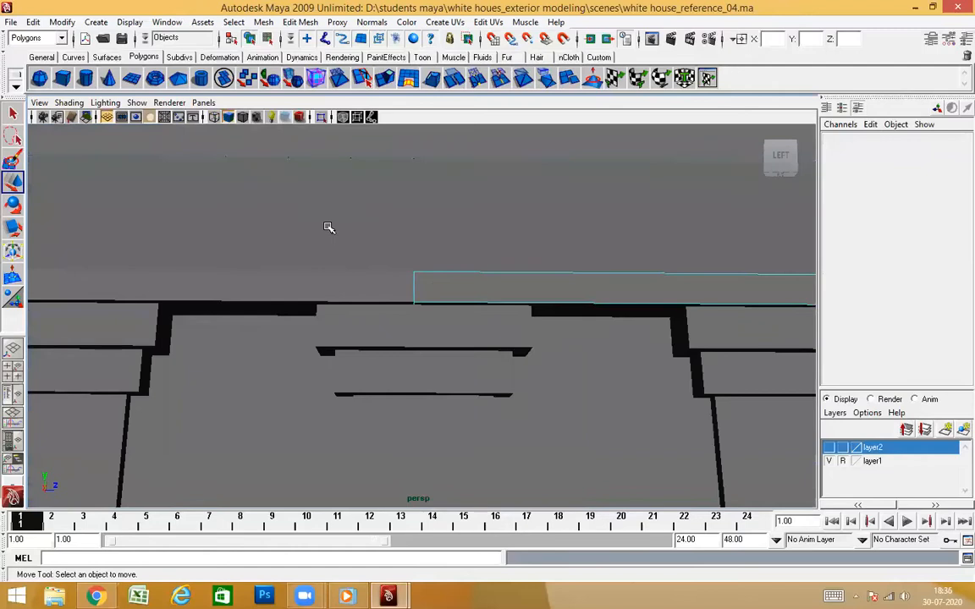
{"action": "left_click_drag", "start_coordinate": [518, 219], "coordinate": [634, 439], "text": "ctrl"}
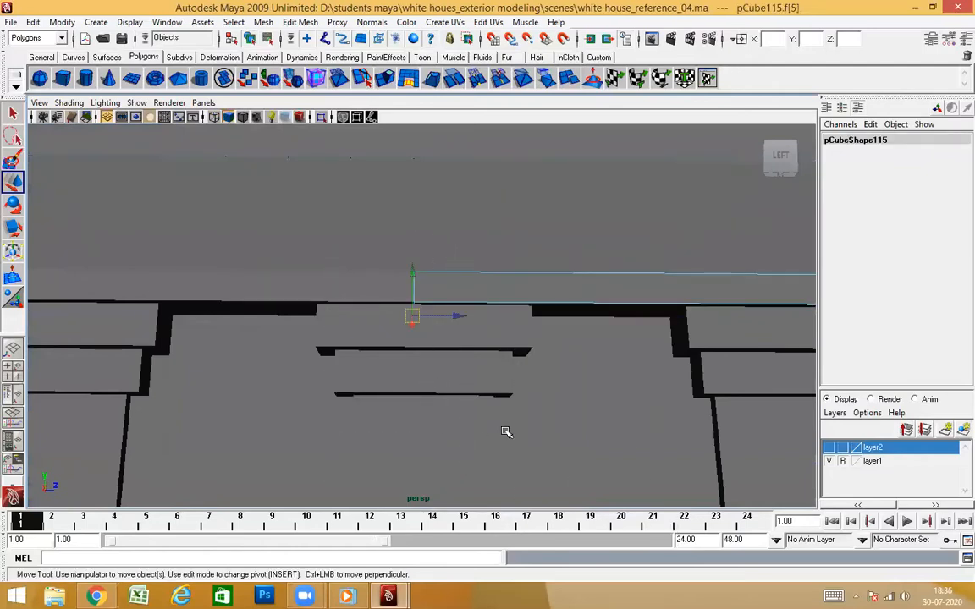
{"action": "left_click", "coordinate": [506, 435]}
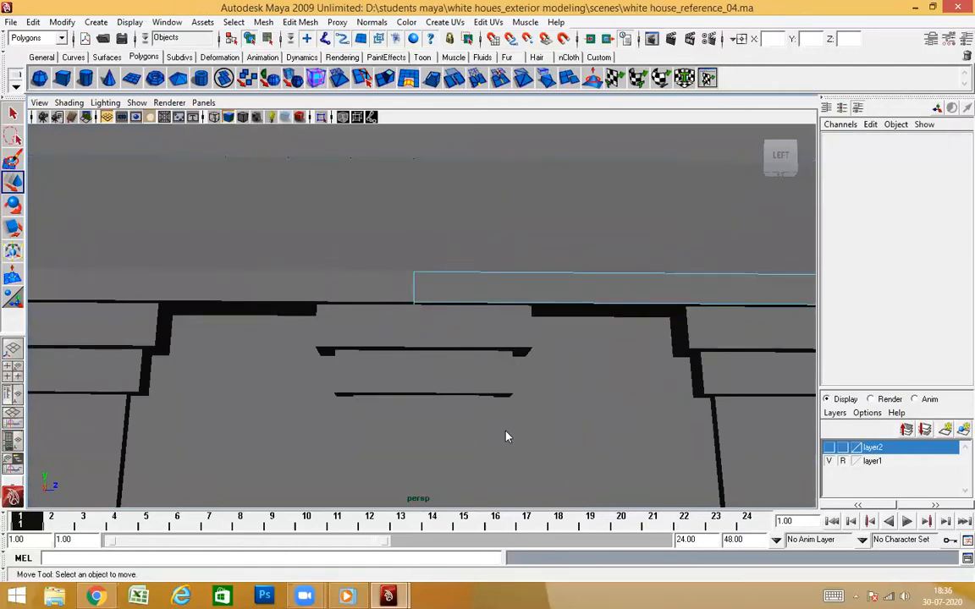
Move the inner end vertices of the pCube115 ledge strip to the wall's centre line so it meets the neighbouring strip
{"action": "mouse_move", "coordinate": [474, 385]}
{"action": "left_mouse_down", "text": "alt"}
{"action": "mouse_move", "coordinate": [476, 363]}
{"action": "mouse_move", "coordinate": [484, 405]}
{"action": "left_mouse_up", "text": "alt"}
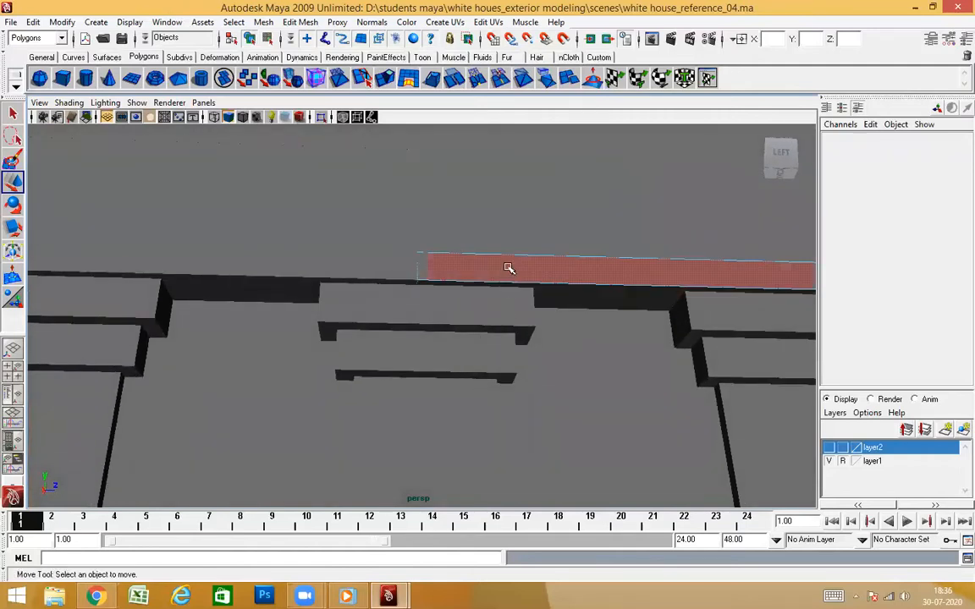
{"action": "right_click_drag", "start_coordinate": [616, 268], "coordinate": [575, 262]}
{"action": "left_click_drag", "start_coordinate": [322, 209], "coordinate": [470, 457]}
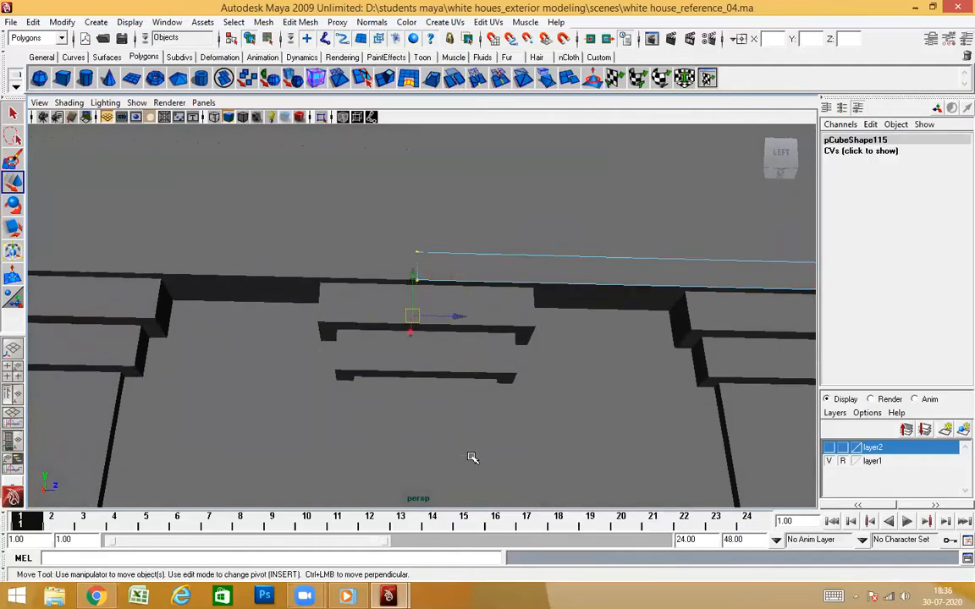
{"action": "key", "text": "4"}
{"action": "left_click_drag", "start_coordinate": [447, 314], "coordinate": [559, 330]}
{"action": "left_click_drag", "start_coordinate": [427, 255], "coordinate": [428, 252]}
{"action": "left_click_drag", "start_coordinate": [500, 336], "coordinate": [564, 336], "text": "alt"}
{"action": "right_click_drag", "start_coordinate": [583, 328], "coordinate": [609, 300]}
{"action": "key", "text": "5"}
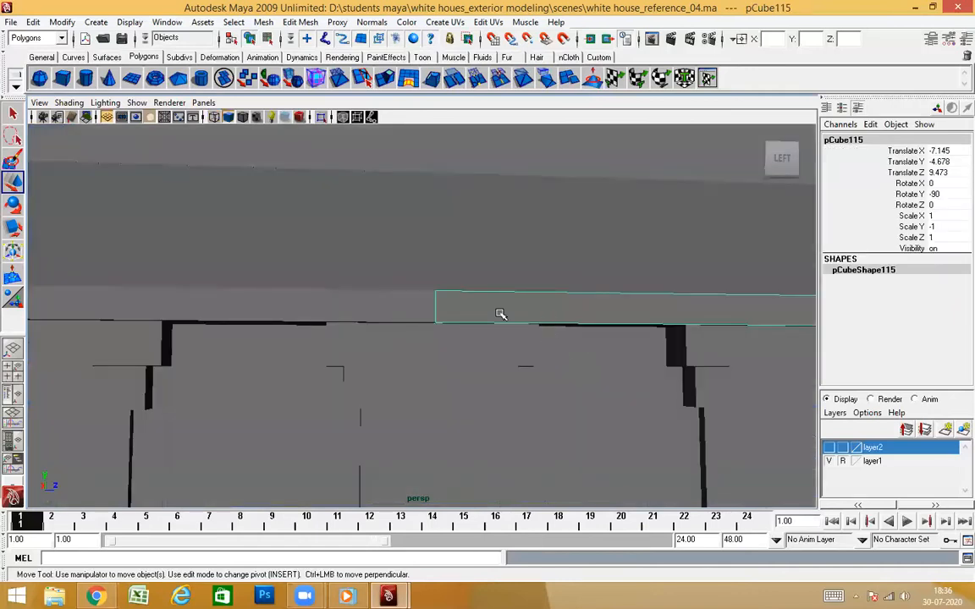
Combine the pCube203 and pCube115 ledge strips into one mesh and center its pivot
{"action": "left_click", "coordinate": [377, 308], "text": "shift"}
{"action": "left_click_drag", "start_coordinate": [494, 385], "coordinate": [485, 340], "text": "alt"}
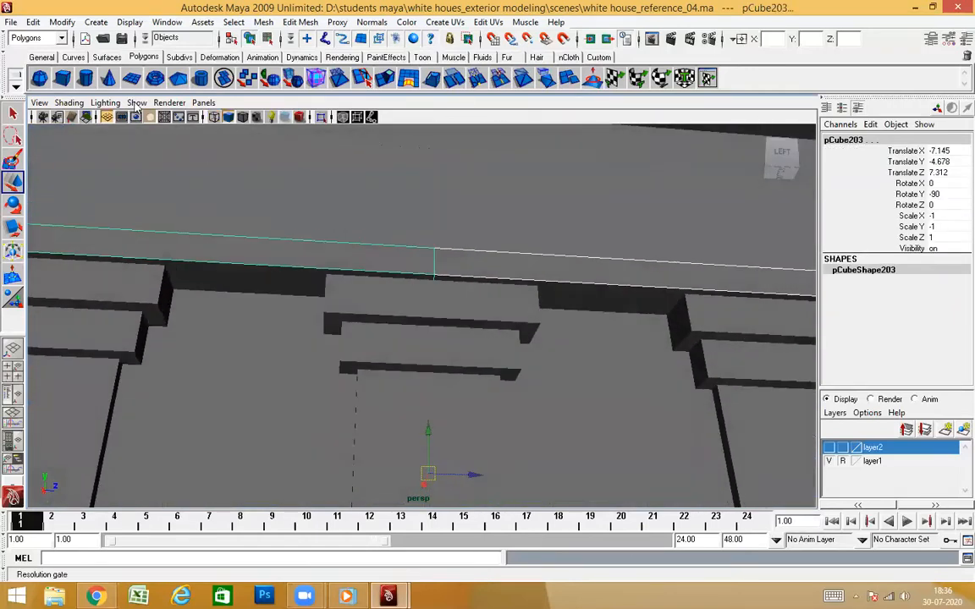
{"action": "left_click", "coordinate": [52, 23]}
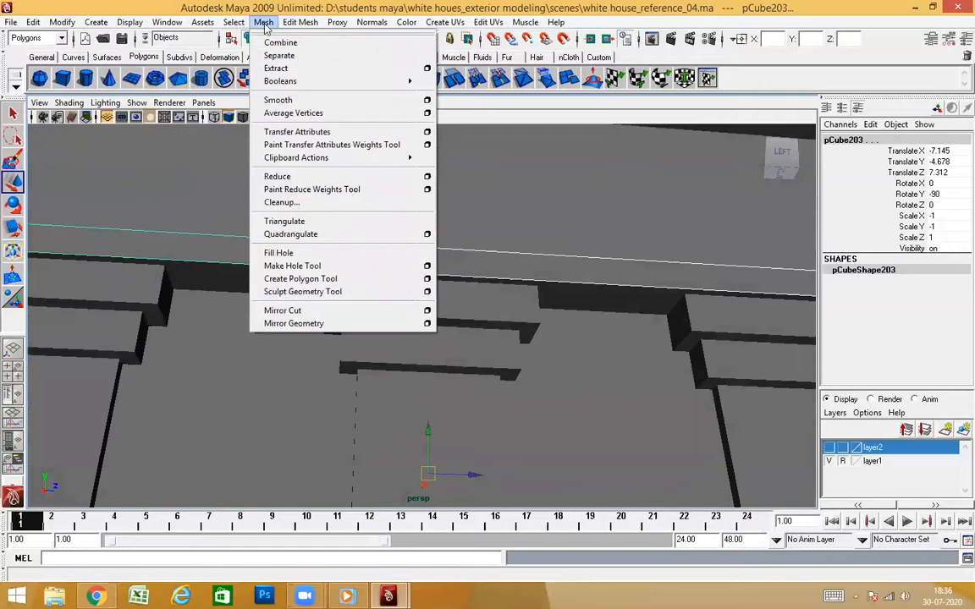
{"action": "left_click", "coordinate": [272, 44]}
{"action": "left_click", "coordinate": [62, 22]}
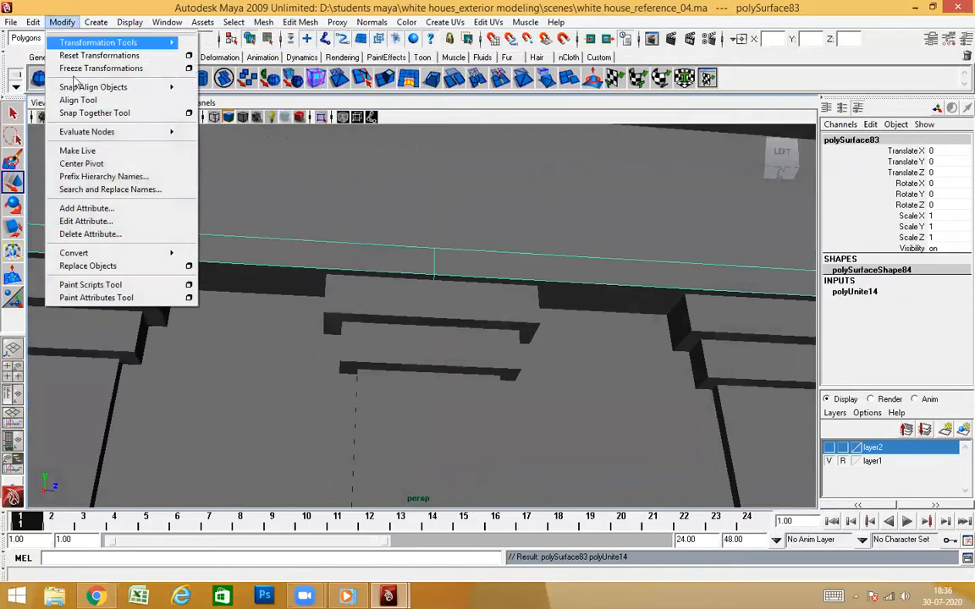
{"action": "left_click", "coordinate": [91, 165]}
Merge the overlapping vertices at the centre seam of the combined ledge strip and return to object mode
{"action": "right_click_drag", "start_coordinate": [282, 263], "coordinate": [282, 233]}
{"action": "scroll", "coordinate": [353, 285], "scroll_direction": "down", "scroll_amount": 4}
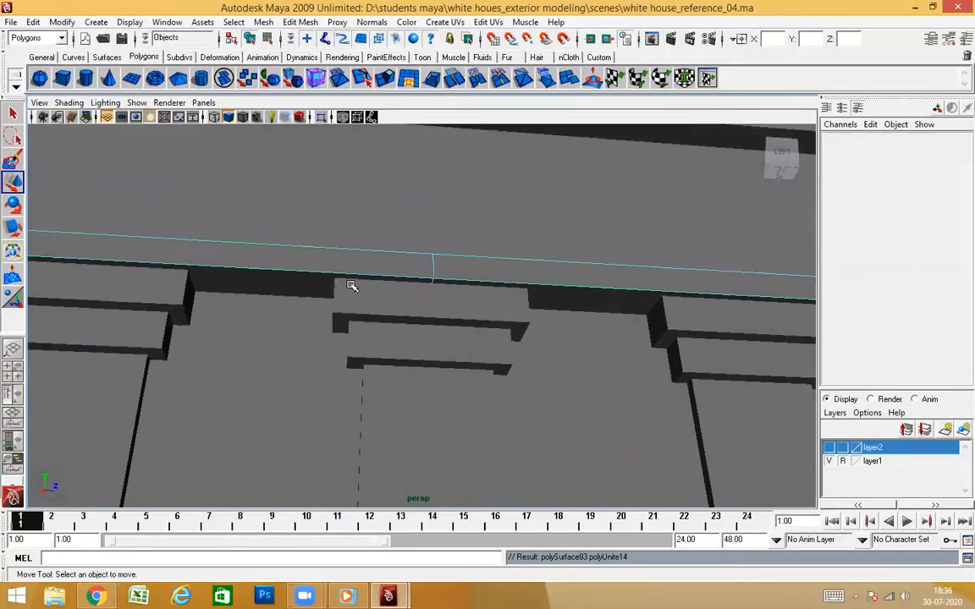
{"action": "left_click_drag", "start_coordinate": [353, 285], "coordinate": [372, 261], "text": "alt"}
{"action": "left_click_drag", "start_coordinate": [470, 444], "coordinate": [467, 440]}
{"action": "right_click_drag", "start_coordinate": [470, 405], "coordinate": [511, 345], "text": "shift"}
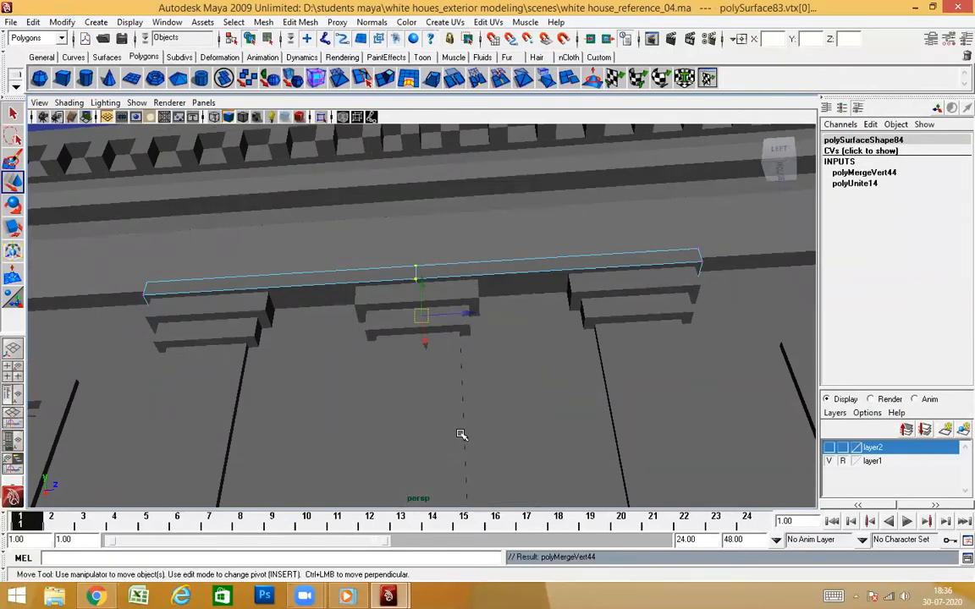
{"action": "key", "text": "4"}
{"action": "key", "text": "5"}
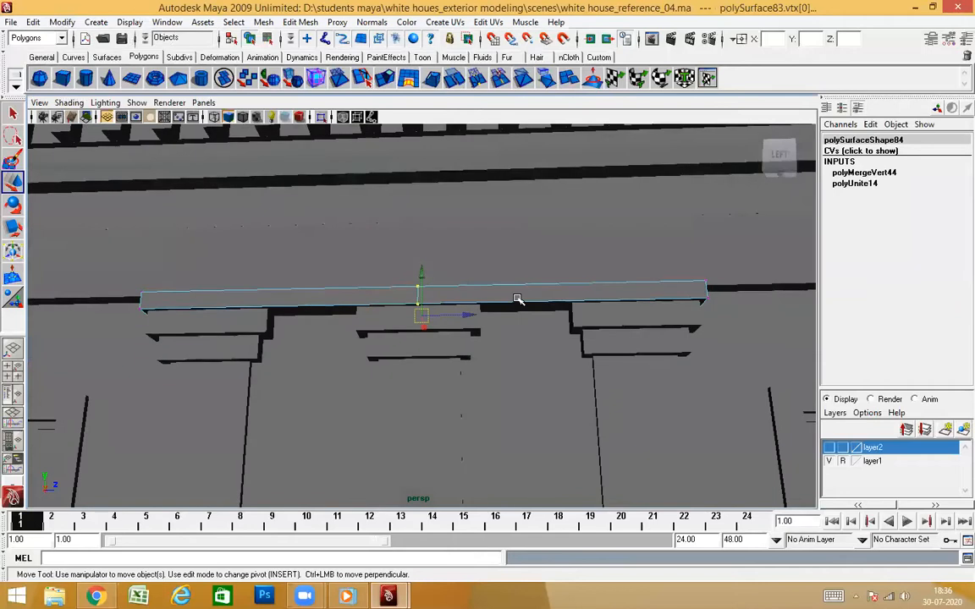
{"action": "key", "text": "F8"}
Delete the inner end faces of the pCube194 base block below the pilasters
{"action": "left_click_drag", "start_coordinate": [499, 423], "coordinate": [464, 393], "text": "alt"}
{"action": "left_click", "coordinate": [406, 404]}
{"action": "left_click_drag", "start_coordinate": [378, 408], "coordinate": [473, 361], "text": "alt"}
{"action": "left_click", "coordinate": [367, 370]}
{"action": "right_click_drag", "start_coordinate": [352, 318], "coordinate": [356, 352]}
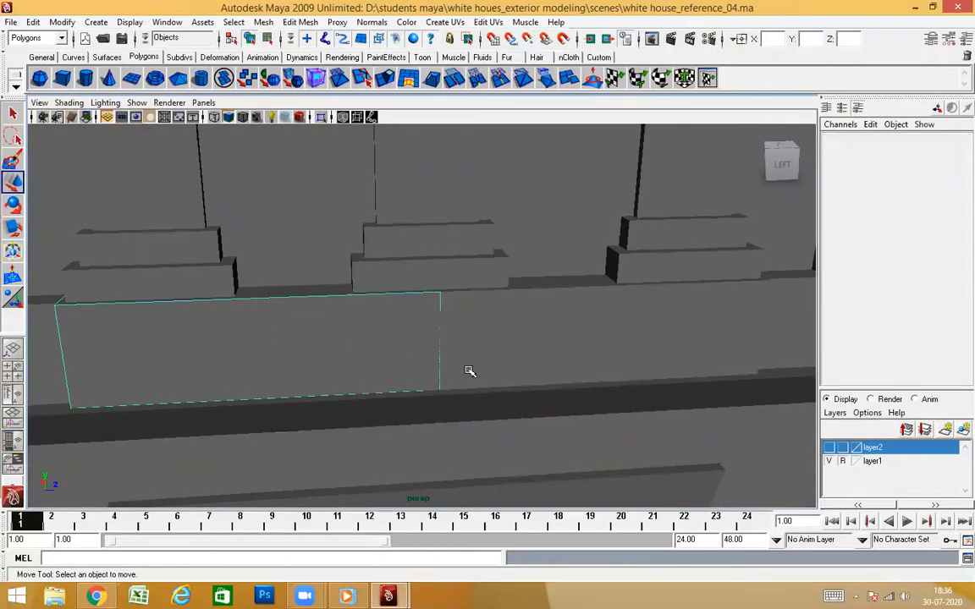
{"action": "left_click_drag", "start_coordinate": [468, 370], "coordinate": [451, 317], "text": "alt"}
{"action": "left_click_drag", "start_coordinate": [354, 204], "coordinate": [538, 433]}
{"action": "left_click_drag", "start_coordinate": [216, 435], "coordinate": [201, 490], "text": "ctrl"}
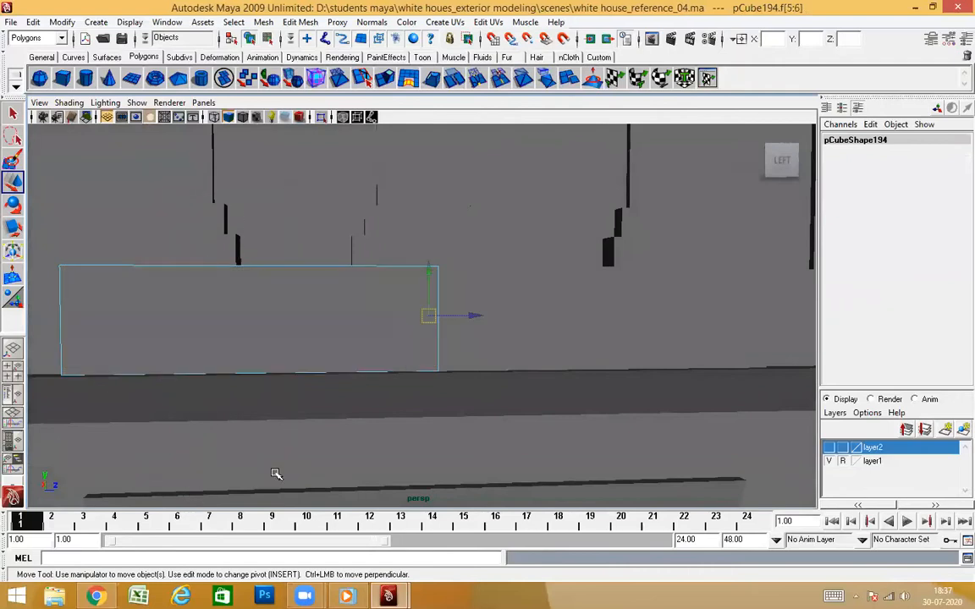
{"action": "left_click", "coordinate": [277, 473]}
Move the inner end vertices of the pCube194 base block along Z to the wall's centre line at Z 7.394
{"action": "left_click_drag", "start_coordinate": [337, 339], "coordinate": [296, 316], "text": "alt"}
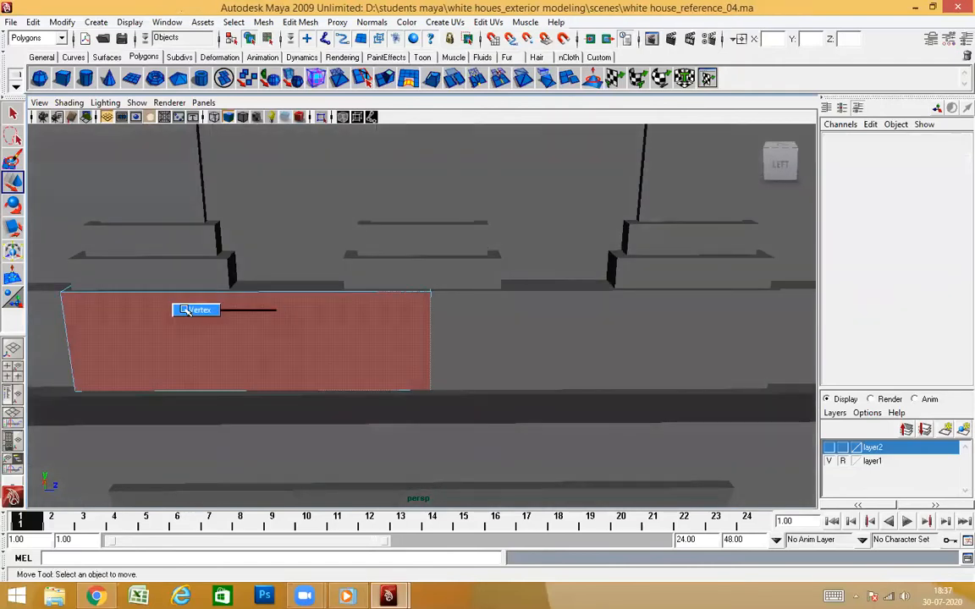
{"action": "left_click", "coordinate": [280, 385]}
{"action": "left_click", "coordinate": [310, 343]}
{"action": "right_click_drag", "start_coordinate": [309, 320], "coordinate": [269, 317]}
{"action": "key", "text": "4"}
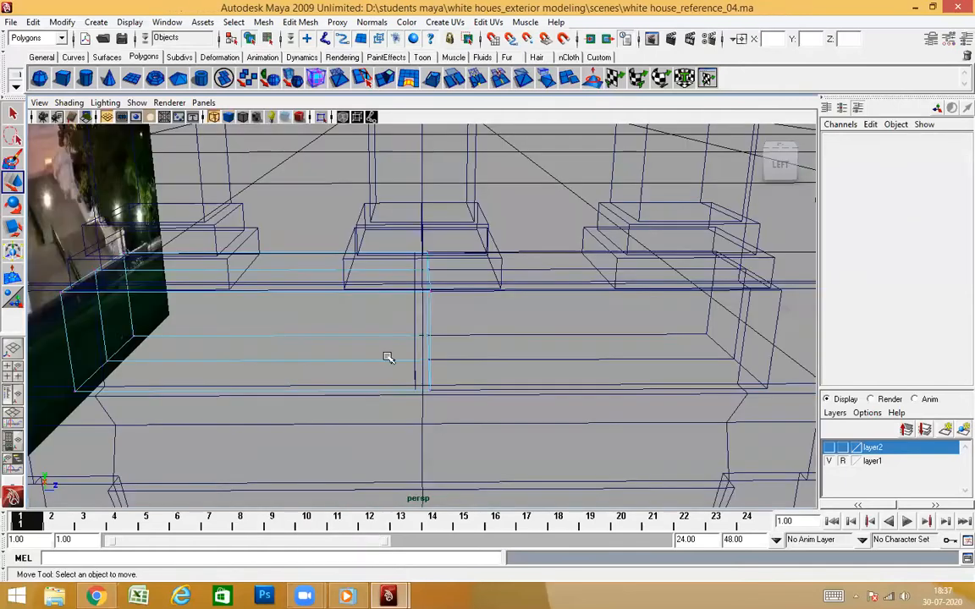
{"action": "left_click_drag", "start_coordinate": [354, 217], "coordinate": [542, 478]}
{"action": "left_click_drag", "start_coordinate": [466, 318], "coordinate": [584, 317]}
{"action": "middle_click_drag", "start_coordinate": [420, 418], "coordinate": [428, 435]}
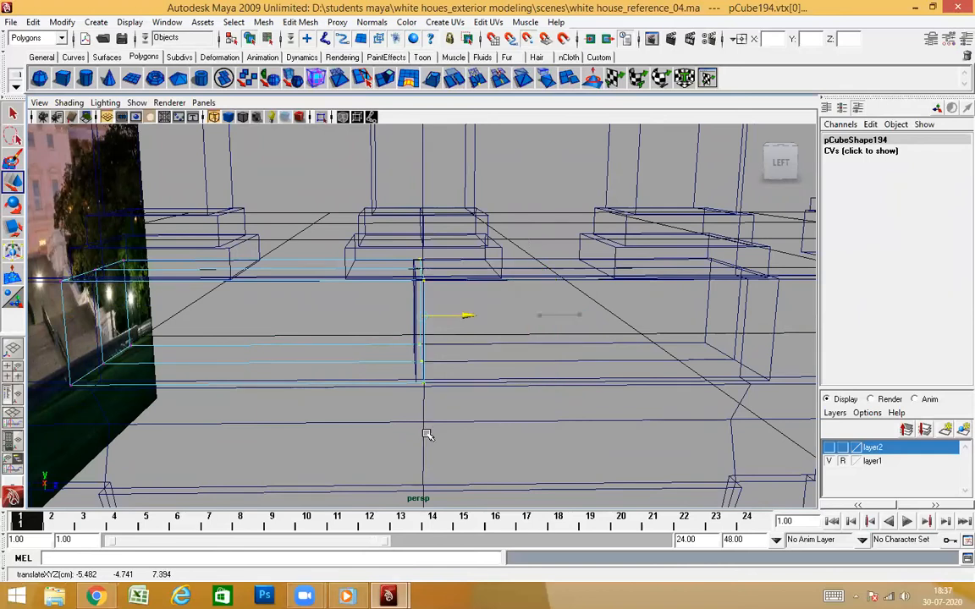
{"action": "left_click_drag", "start_coordinate": [363, 296], "coordinate": [387, 378], "text": "alt"}
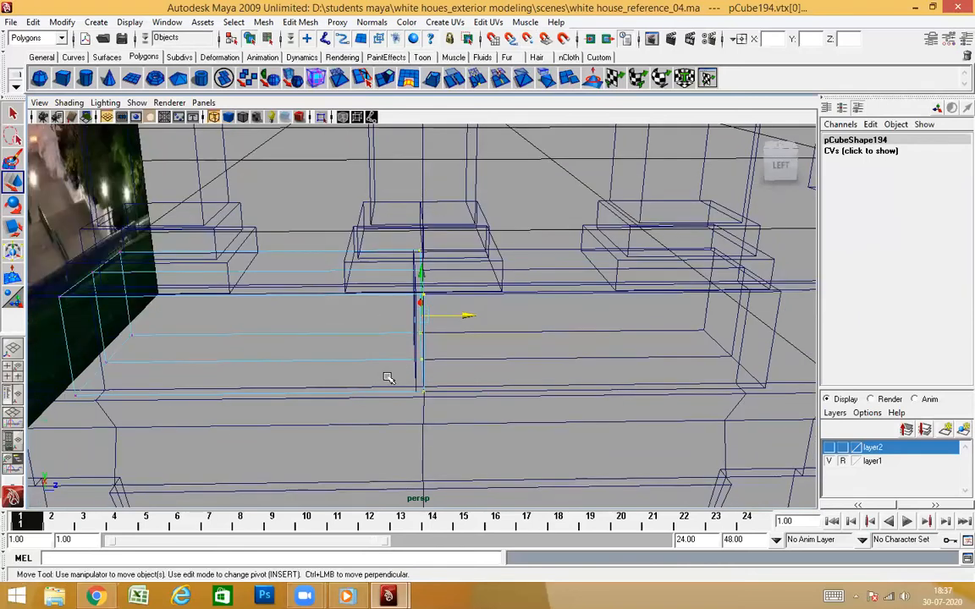
Delete the inner end faces of the neighbouring pCube106 base block
{"action": "key", "text": "5"}
{"action": "left_click", "coordinate": [542, 351]}
{"action": "right_click_drag", "start_coordinate": [540, 314], "coordinate": [504, 321]}
{"action": "left_click_drag", "start_coordinate": [288, 209], "coordinate": [474, 546]}
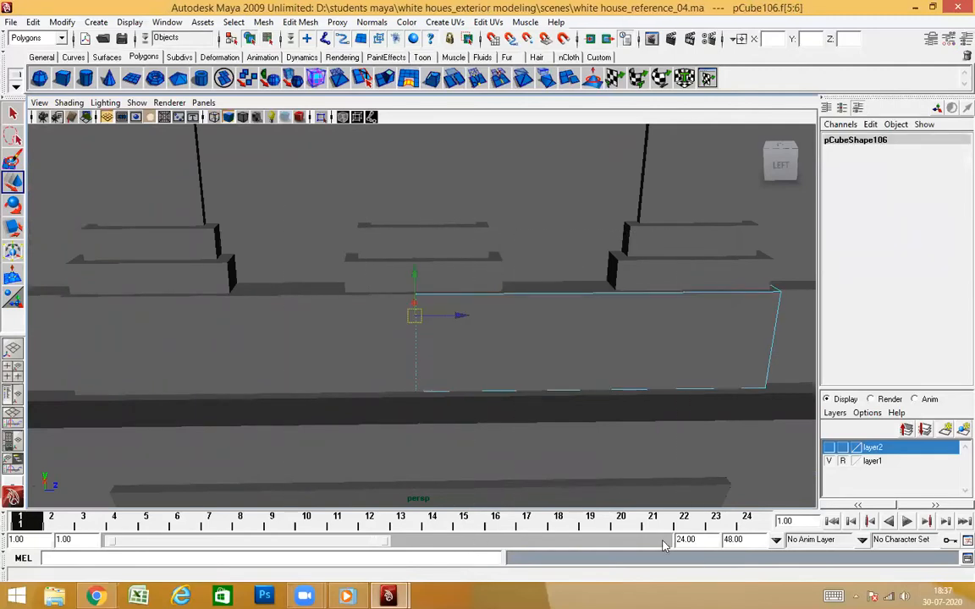
{"action": "key", "text": "Delete"}
Move the inner end vertices of the pCube106 base block along Z to the centre line at Z 7.394
{"action": "right_click_drag", "start_coordinate": [499, 318], "coordinate": [461, 317]}
{"action": "left_click_drag", "start_coordinate": [317, 202], "coordinate": [513, 491]}
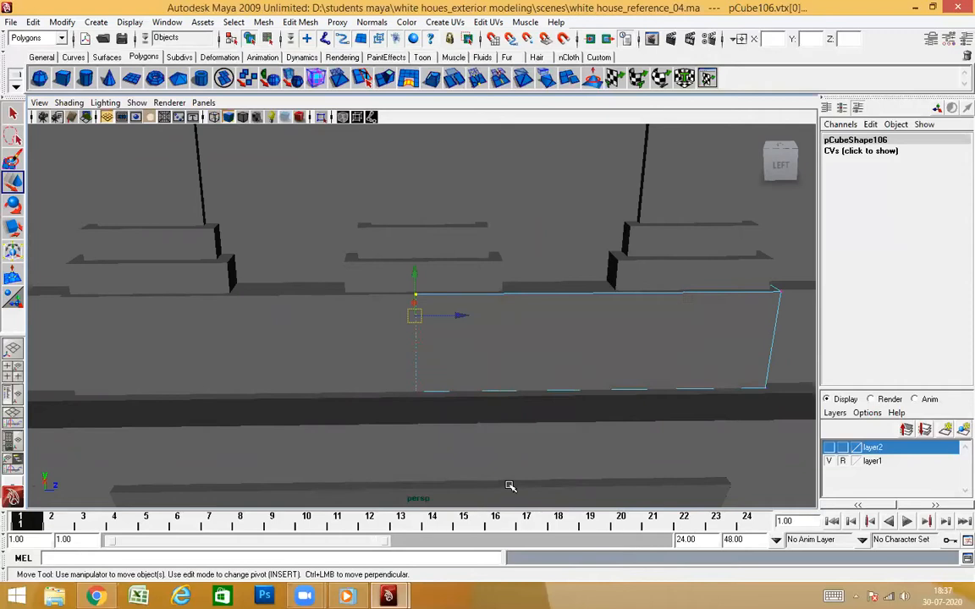
{"action": "key", "text": "4"}
{"action": "left_click_drag", "start_coordinate": [457, 316], "coordinate": [508, 325]}
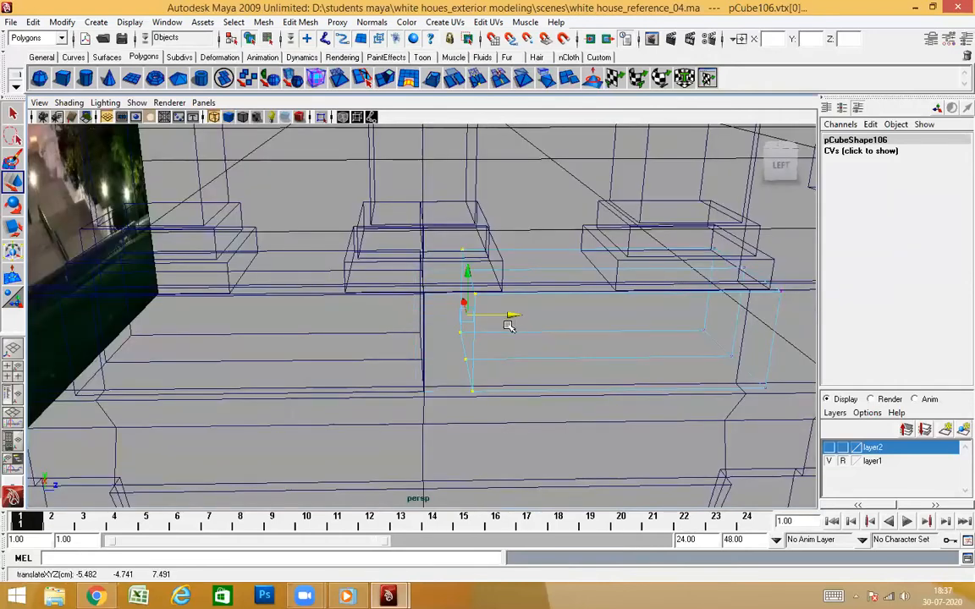
{"action": "middle_click_drag", "start_coordinate": [425, 422], "coordinate": [424, 427]}
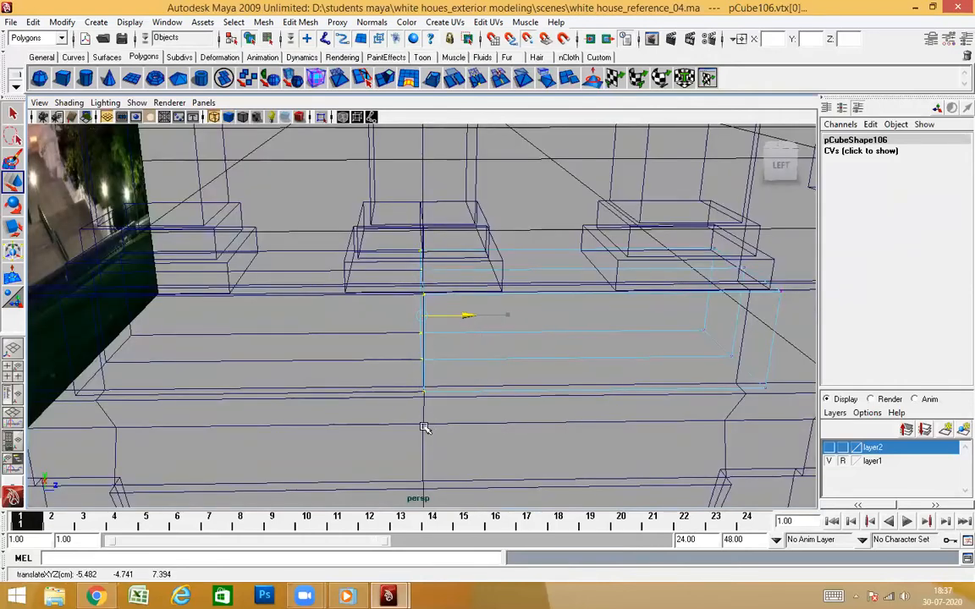
{"action": "left_click_drag", "start_coordinate": [470, 386], "coordinate": [489, 375], "text": "alt"}
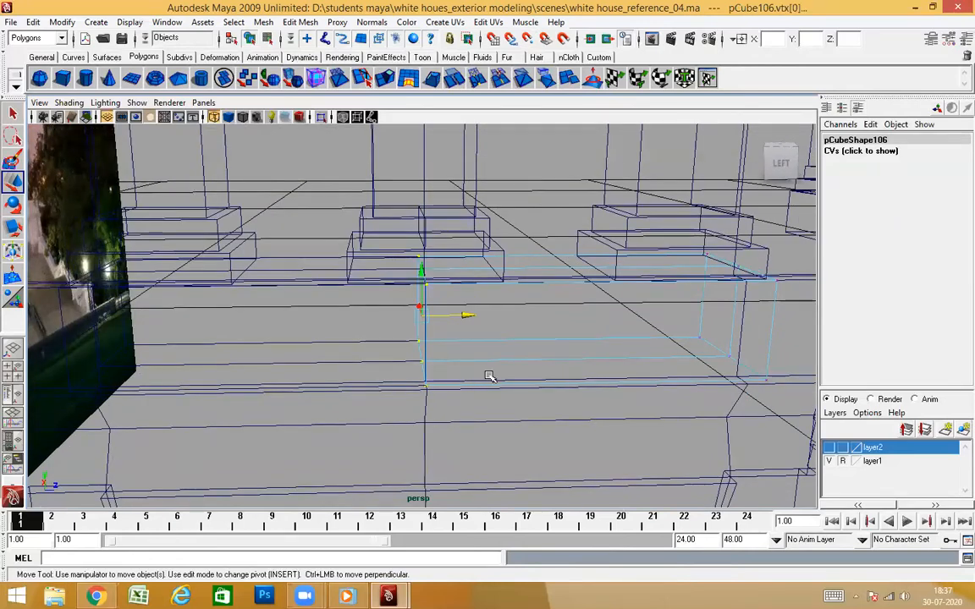
Combine the pCube194 and pCube106 base blocks into one mesh and center its pivot
{"action": "key", "text": "5"}
{"action": "right_click_drag", "start_coordinate": [534, 320], "coordinate": [604, 282]}
{"action": "left_click", "coordinate": [551, 339]}
{"action": "left_click", "coordinate": [315, 348], "text": "shift"}
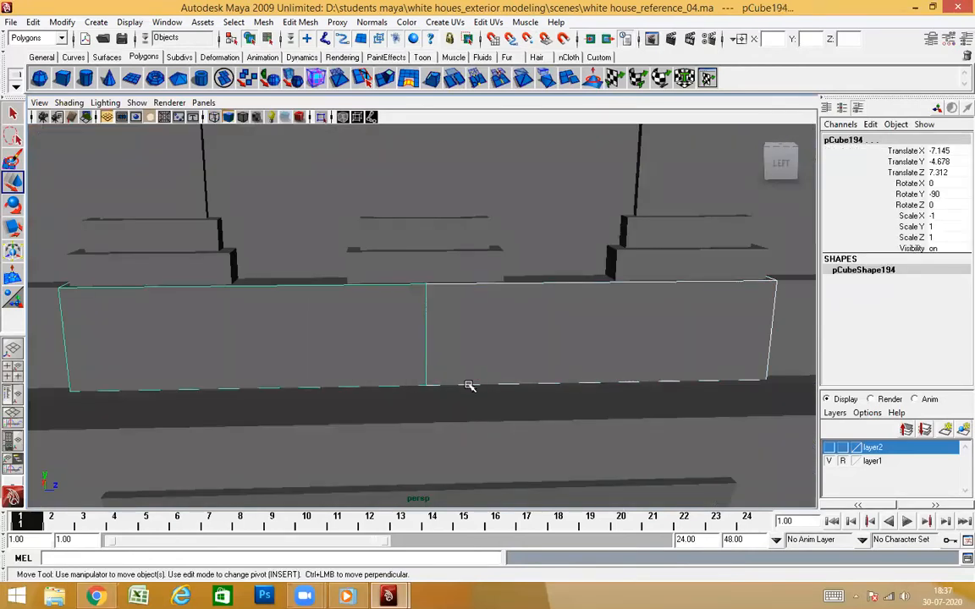
{"action": "left_click", "coordinate": [263, 22]}
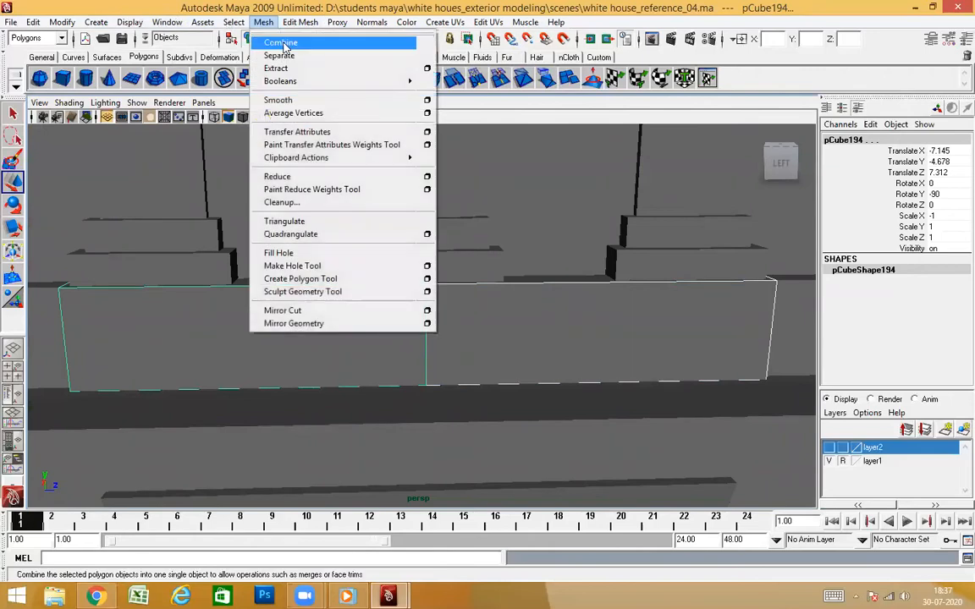
{"action": "left_click", "coordinate": [282, 44]}
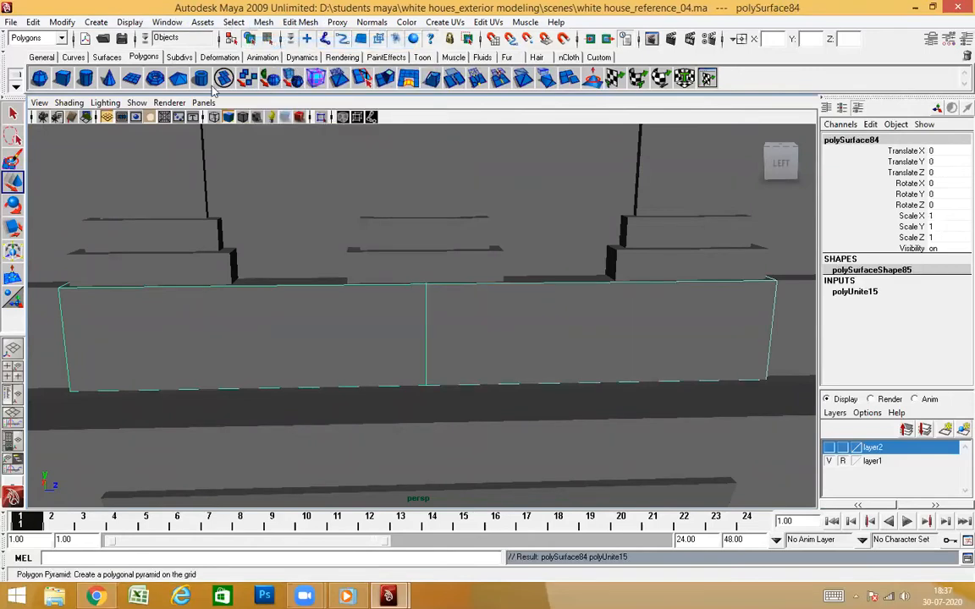
{"action": "left_click", "coordinate": [63, 23]}
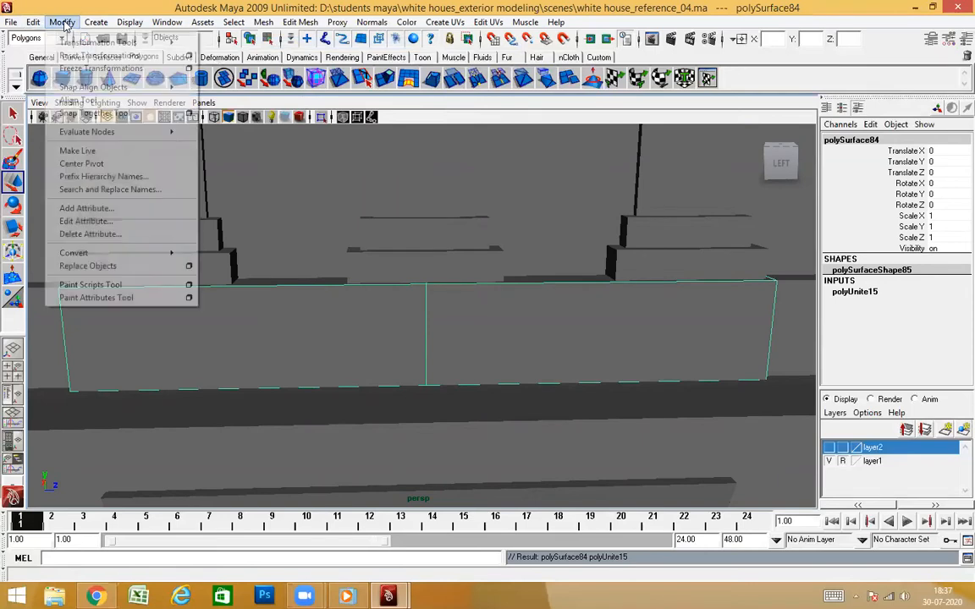
{"action": "left_click", "coordinate": [81, 163]}
Merge the vertices at the centre seam of the combined base block and return to object mode
{"action": "right_click_drag", "start_coordinate": [520, 336], "coordinate": [473, 317]}
{"action": "left_click_drag", "start_coordinate": [337, 196], "coordinate": [489, 415]}
{"action": "right_click_drag", "start_coordinate": [489, 415], "coordinate": [535, 335], "text": "shift"}
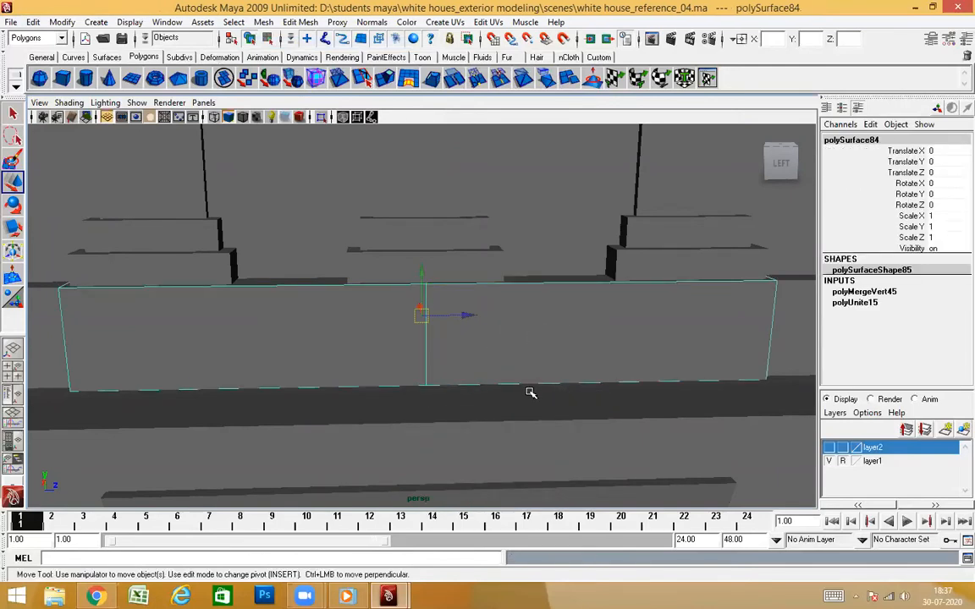
Examine the joined base block and the whole side wall from the base up to the cornice
{"action": "key", "text": "4"}
{"action": "scroll", "coordinate": [510, 381], "scroll_direction": "down", "scroll_amount": 3}
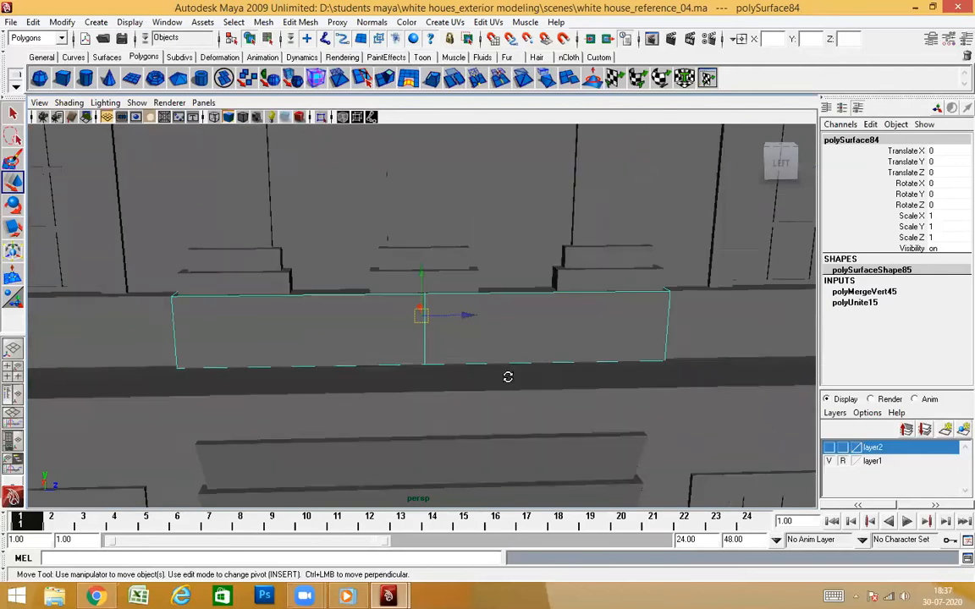
{"action": "key", "text": "3"}
{"action": "left_click_drag", "start_coordinate": [493, 386], "coordinate": [679, 225], "text": "alt"}
{"action": "key", "text": "1"}
{"action": "scroll", "coordinate": [489, 362], "scroll_direction": "down", "scroll_amount": 3}
{"action": "left_click", "coordinate": [677, 225]}
{"action": "left_click_drag", "start_coordinate": [626, 279], "coordinate": [551, 273], "text": "alt"}
{"action": "left_click_drag", "start_coordinate": [507, 354], "coordinate": [400, 372], "text": "alt"}
{"action": "left_click", "coordinate": [401, 373]}
{"action": "left_click_drag", "start_coordinate": [583, 436], "coordinate": [694, 298], "text": "alt"}
{"action": "left_click", "coordinate": [693, 298]}
{"action": "scroll", "coordinate": [609, 355], "scroll_direction": "down", "scroll_amount": 3}
{"action": "left_click_drag", "start_coordinate": [609, 364], "coordinate": [401, 188], "text": "alt"}
{"action": "left_click_drag", "start_coordinate": [573, 302], "coordinate": [696, 307], "text": "alt"}
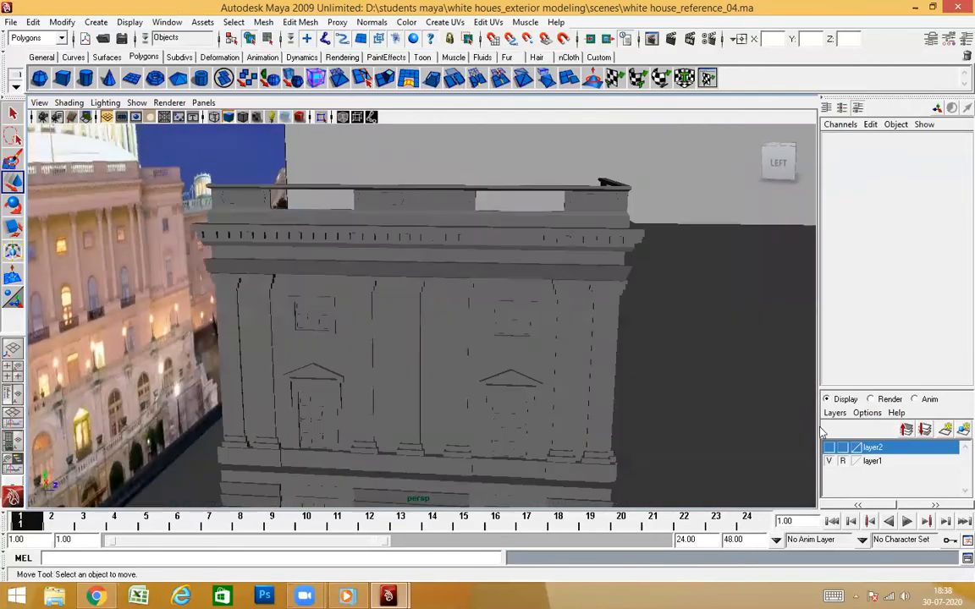
Make layer2 visible and examine the tower within the full building from the side and front
{"action": "left_click", "coordinate": [829, 448]}
{"action": "left_click_drag", "start_coordinate": [643, 349], "coordinate": [601, 374], "text": "alt"}
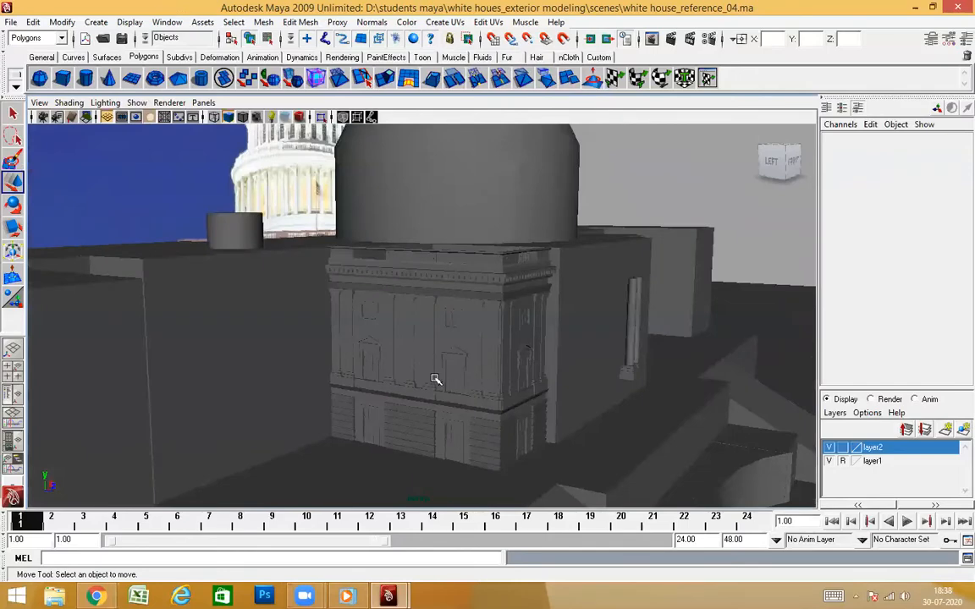
{"action": "left_click_drag", "start_coordinate": [435, 379], "coordinate": [366, 381], "text": "alt"}
{"action": "right_click_drag", "start_coordinate": [366, 380], "coordinate": [568, 381], "text": "alt"}
{"action": "left_click_drag", "start_coordinate": [569, 381], "coordinate": [567, 415], "text": "alt"}
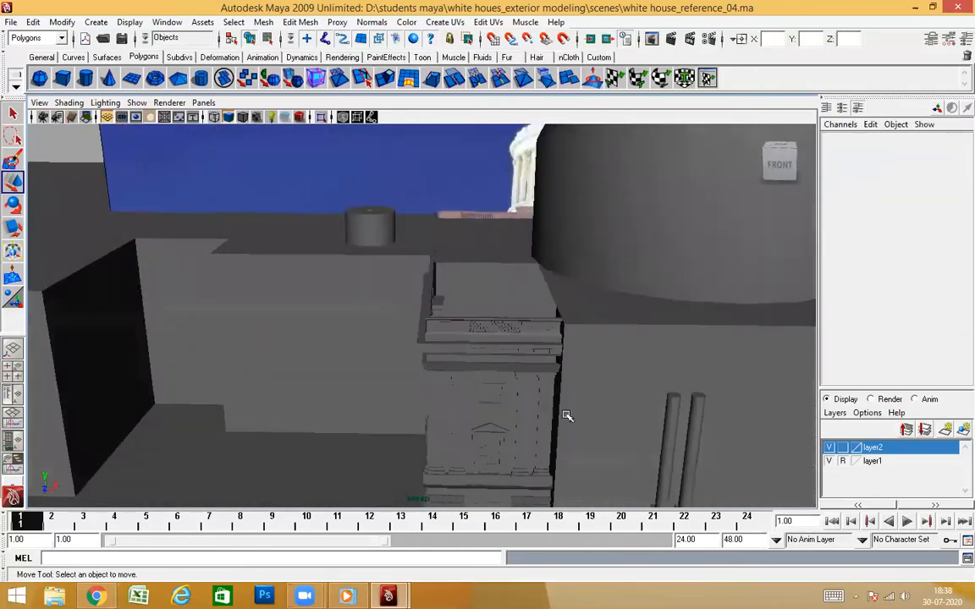
{"action": "right_click_drag", "start_coordinate": [567, 415], "coordinate": [343, 353], "text": "alt"}
{"action": "left_click_drag", "start_coordinate": [344, 353], "coordinate": [450, 345], "text": "alt"}
{"action": "middle_click_drag", "start_coordinate": [450, 346], "coordinate": [546, 342], "text": "alt"}
Compare the tower and the adjoining wing with the reference photo in the wireframe front view
{"action": "key", "text": "space"}
{"action": "left_click_drag", "start_coordinate": [426, 295], "coordinate": [444, 332]}
{"action": "key", "text": "4"}
{"action": "right_click_drag", "start_coordinate": [445, 342], "coordinate": [414, 342], "text": "alt"}
{"action": "middle_click_drag", "start_coordinate": [415, 342], "coordinate": [488, 267], "text": "alt"}
{"action": "right_click_drag", "start_coordinate": [488, 267], "coordinate": [561, 276], "text": "alt"}
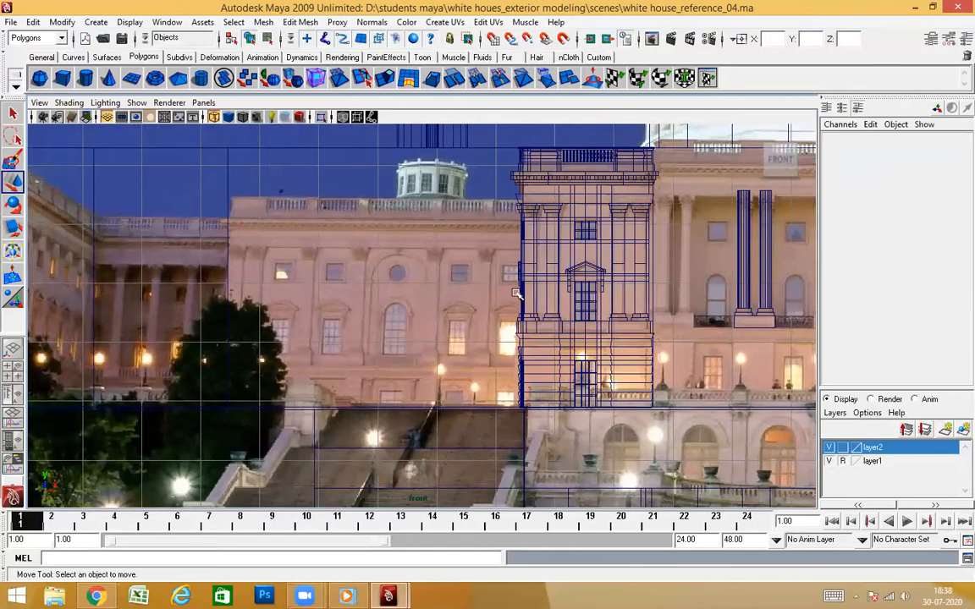
{"action": "middle_click_drag", "start_coordinate": [515, 293], "coordinate": [592, 282], "text": "alt"}
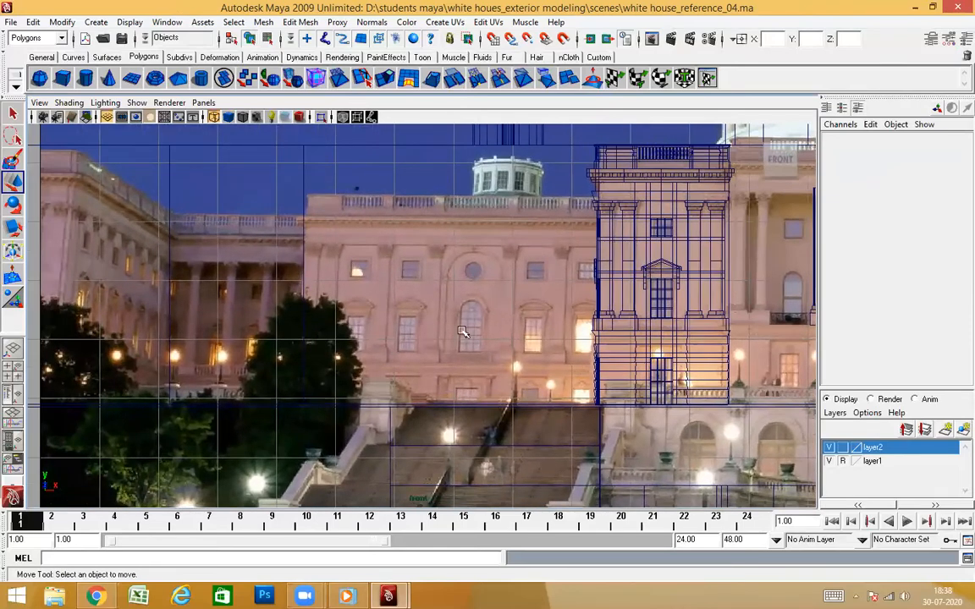
{"action": "middle_click_drag", "start_coordinate": [439, 365], "coordinate": [515, 365], "text": "alt"}
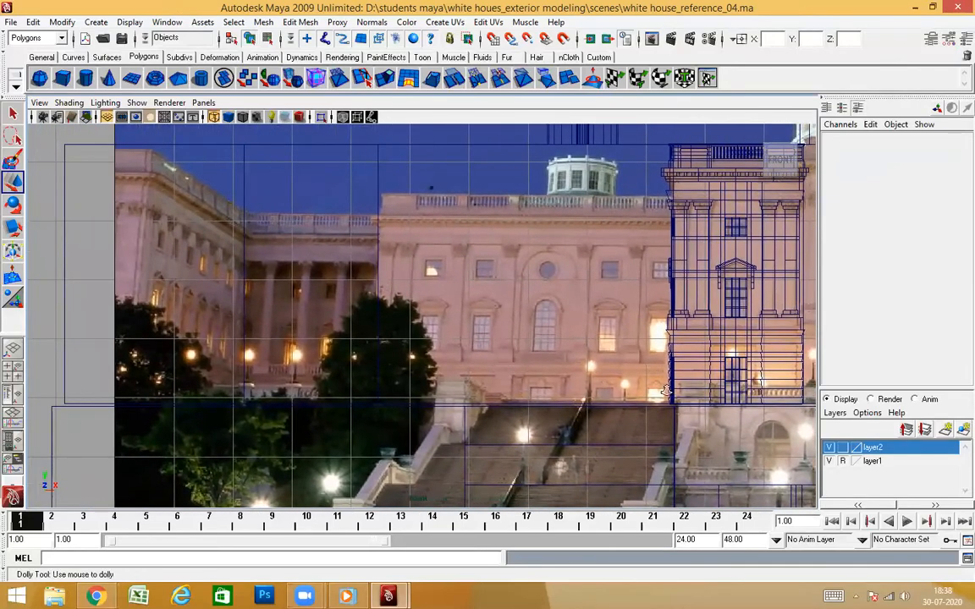
{"action": "right_click_drag", "start_coordinate": [669, 391], "coordinate": [638, 342], "text": "alt"}
{"action": "middle_click_drag", "start_coordinate": [638, 342], "coordinate": [526, 340], "text": "alt"}
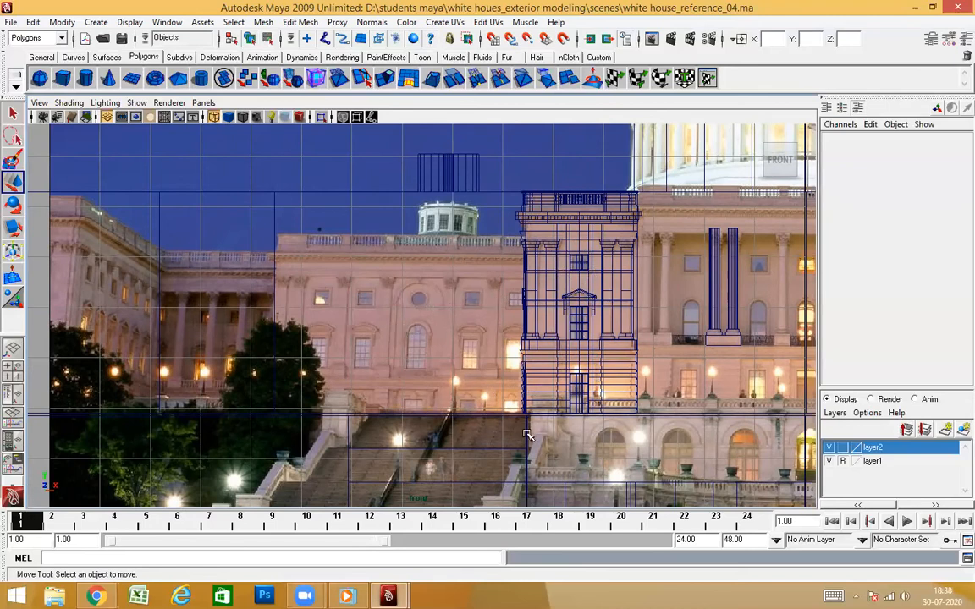
Examine the central portico columns, the dome and the opposite wing against the front reference photo
{"action": "middle_click_drag", "start_coordinate": [577, 345], "coordinate": [502, 325], "text": "alt"}
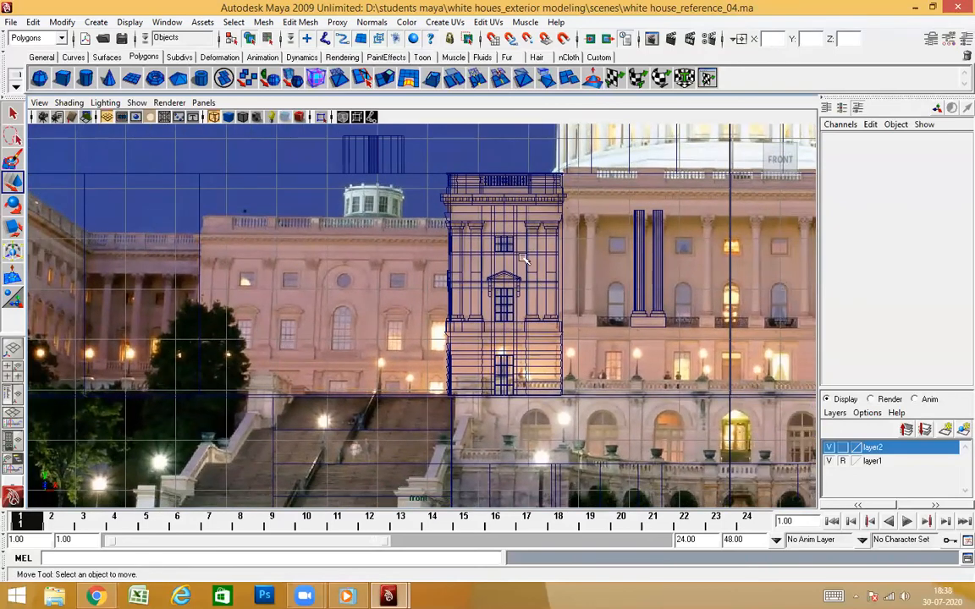
{"action": "scroll", "coordinate": [408, 333], "scroll_direction": "down", "scroll_amount": 4}
{"action": "scroll", "coordinate": [423, 339], "scroll_direction": "up", "scroll_amount": 4}
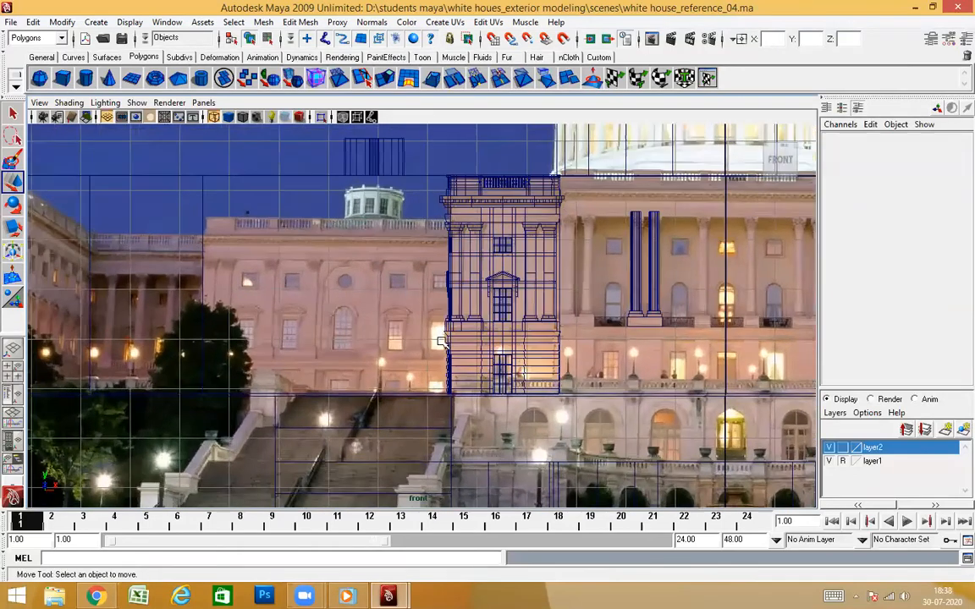
{"action": "middle_click_drag", "start_coordinate": [437, 342], "coordinate": [404, 415], "text": "alt"}
{"action": "scroll", "coordinate": [458, 373], "scroll_direction": "up", "scroll_amount": 1}
{"action": "middle_click_drag", "start_coordinate": [457, 373], "coordinate": [381, 369], "text": "alt"}
{"action": "middle_click_drag", "start_coordinate": [528, 370], "coordinate": [478, 369], "text": "alt"}
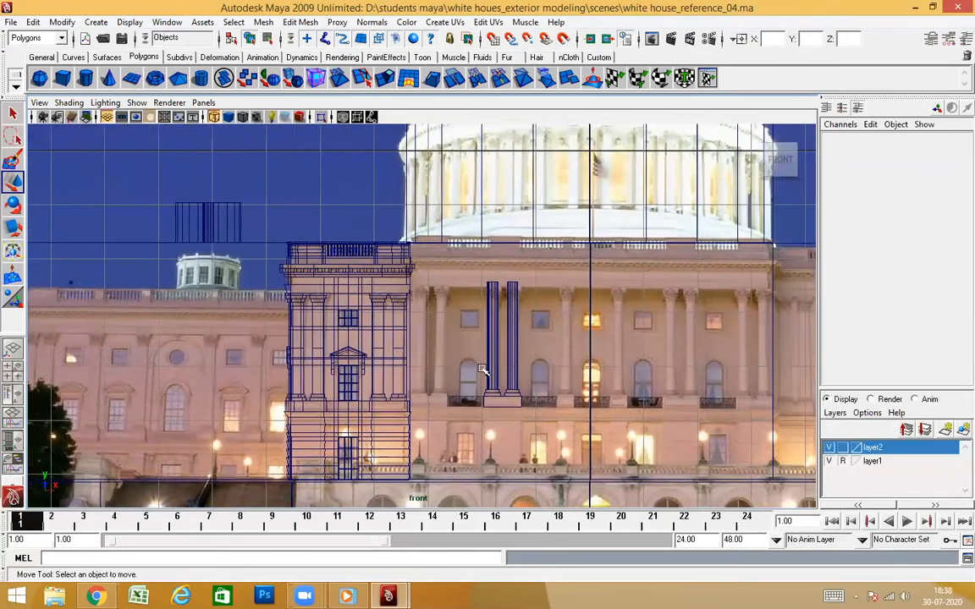
{"action": "scroll", "coordinate": [549, 368], "scroll_direction": "down", "scroll_amount": 3}
{"action": "middle_click_drag", "start_coordinate": [554, 365], "coordinate": [496, 360], "text": "alt"}
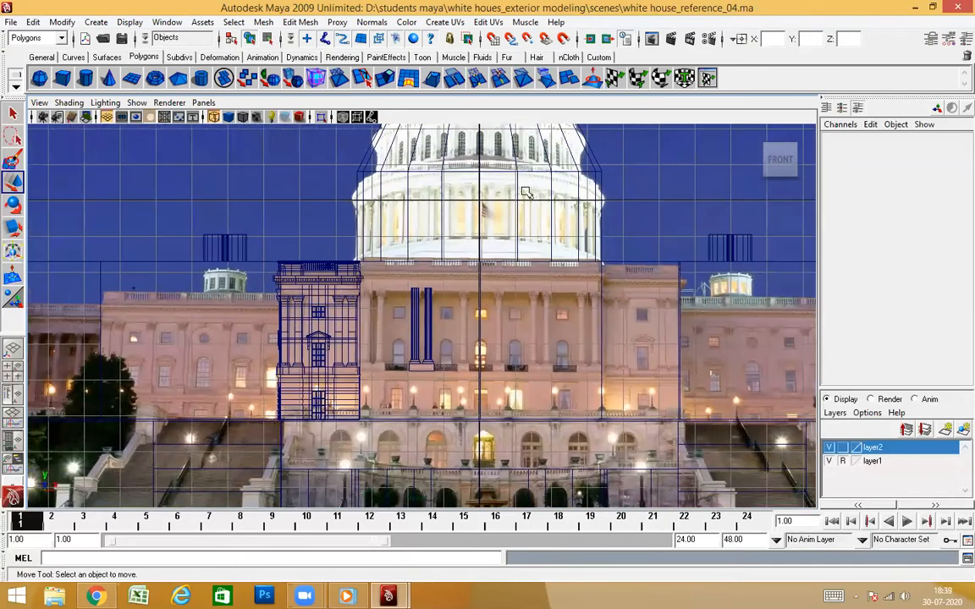